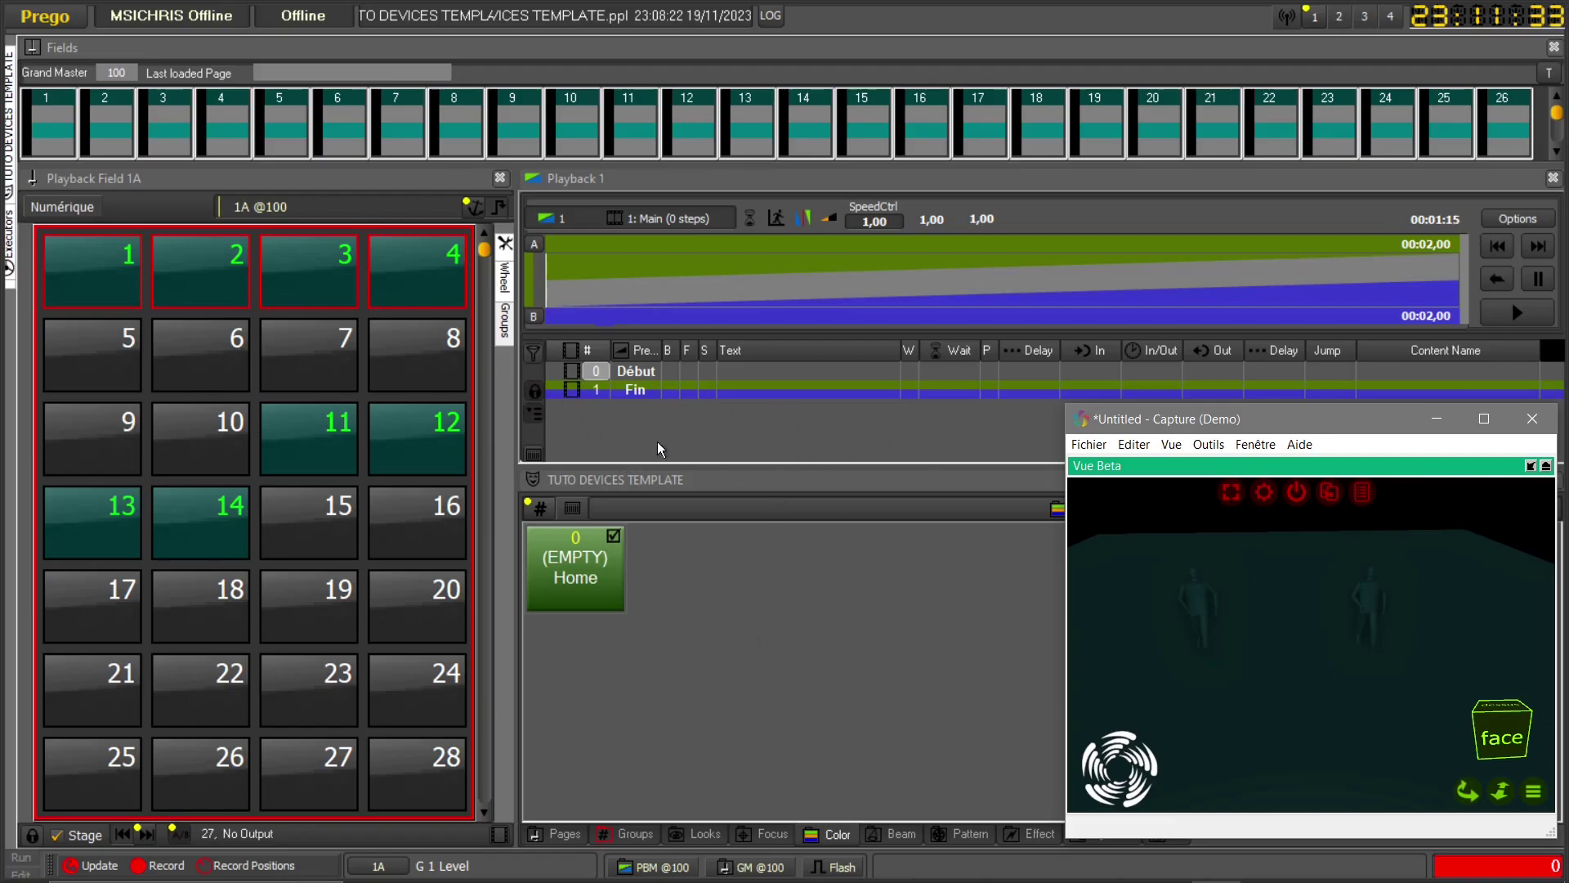
# - Open the Robin T1 Profile M5 device template from the Instrument Setup workspace and enlarge its parameter list
pyautogui.click(698, 378)
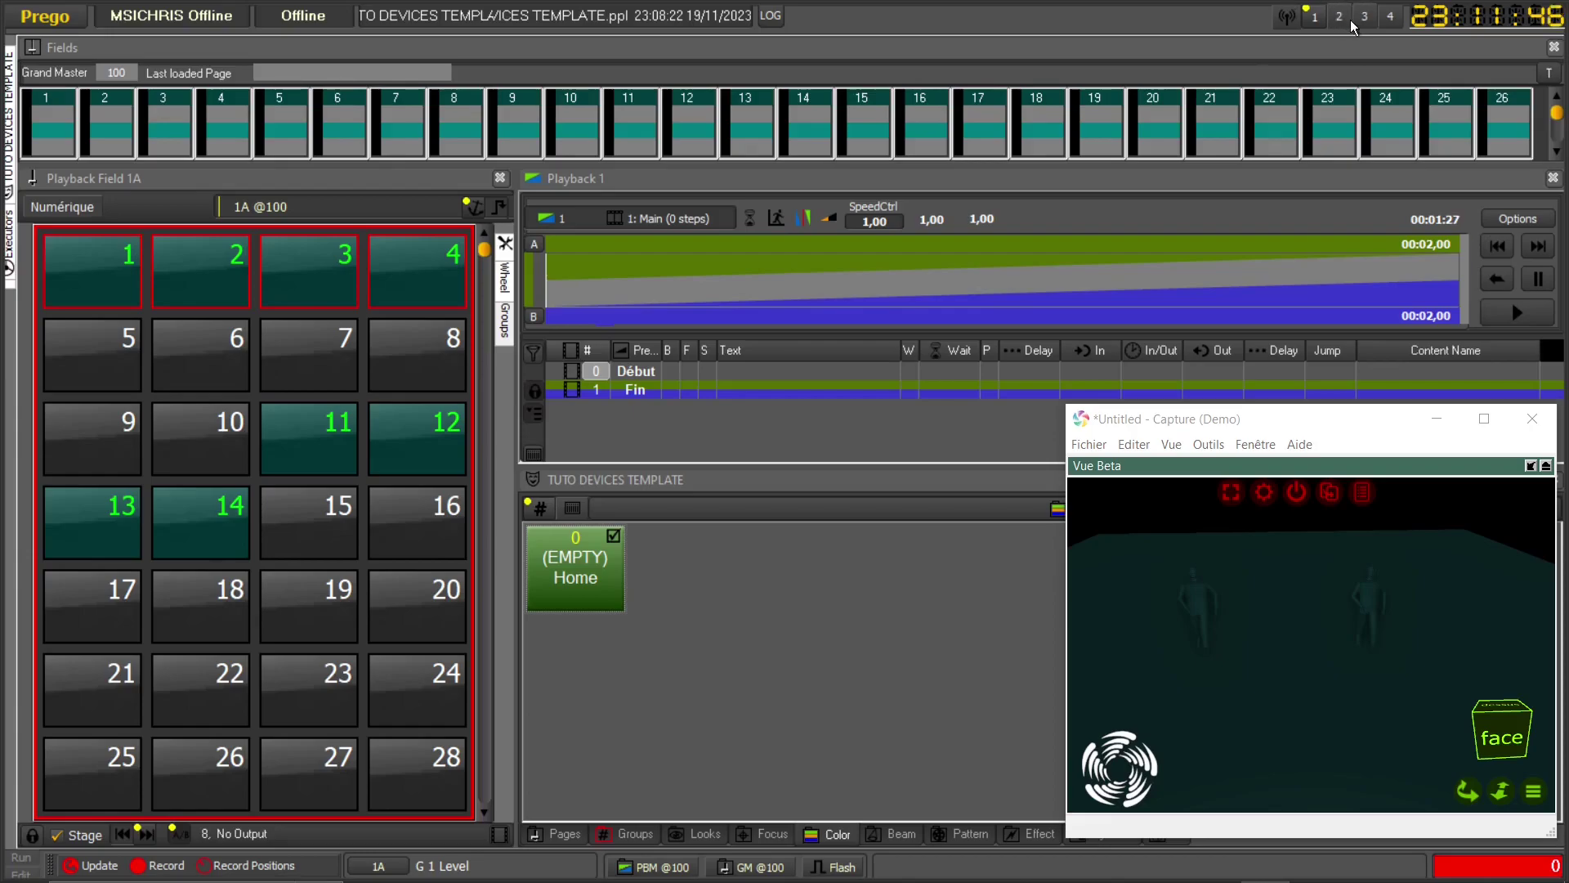
pyautogui.click(1390, 17)
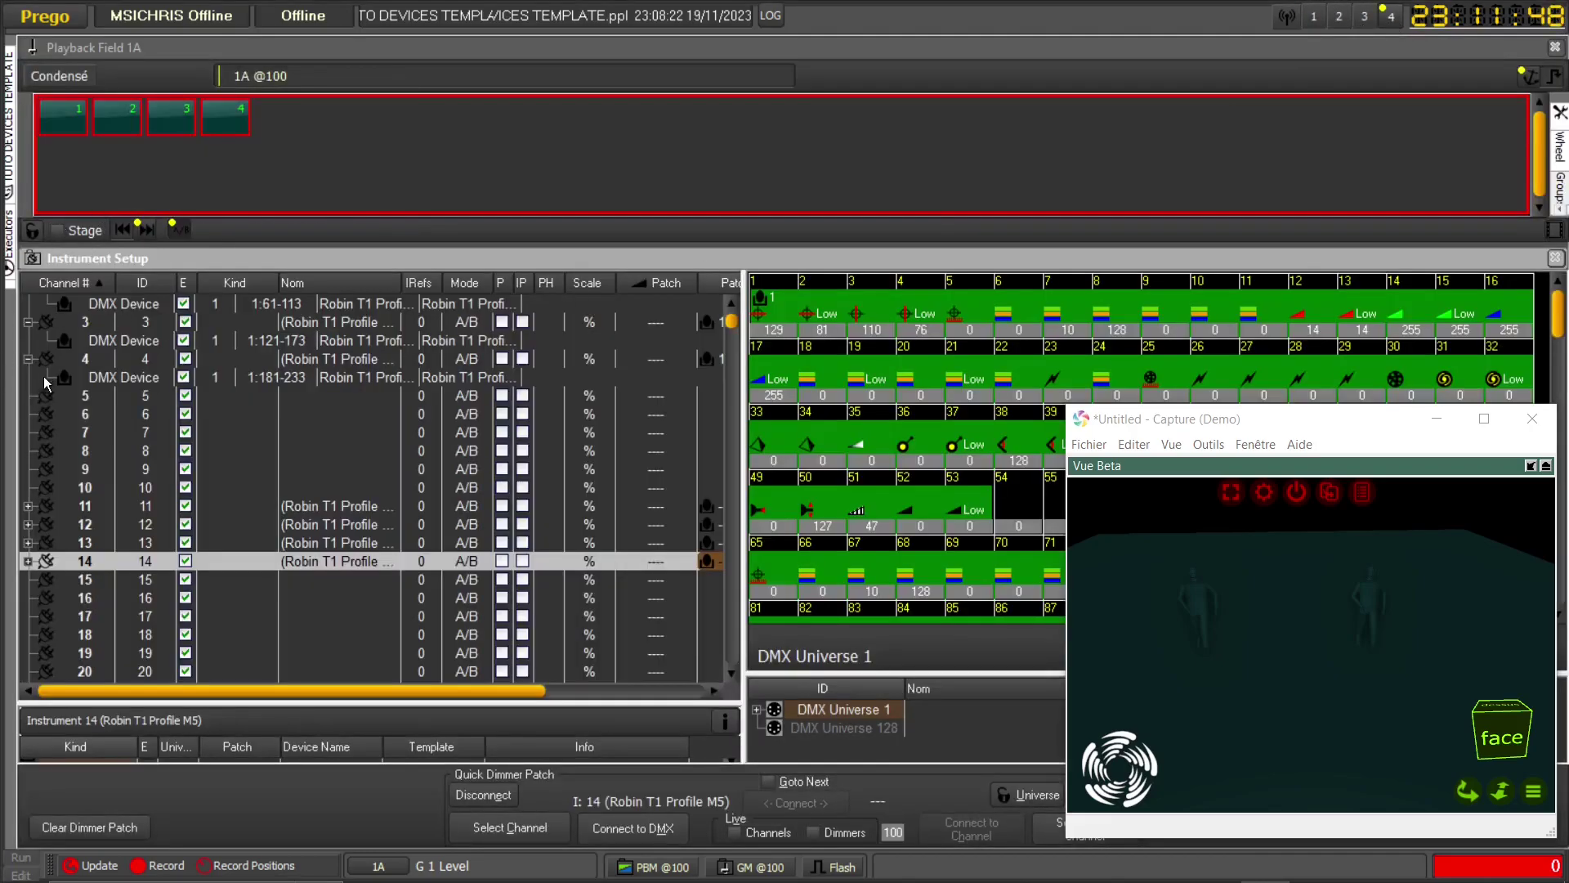
pyautogui.click(8, 147)
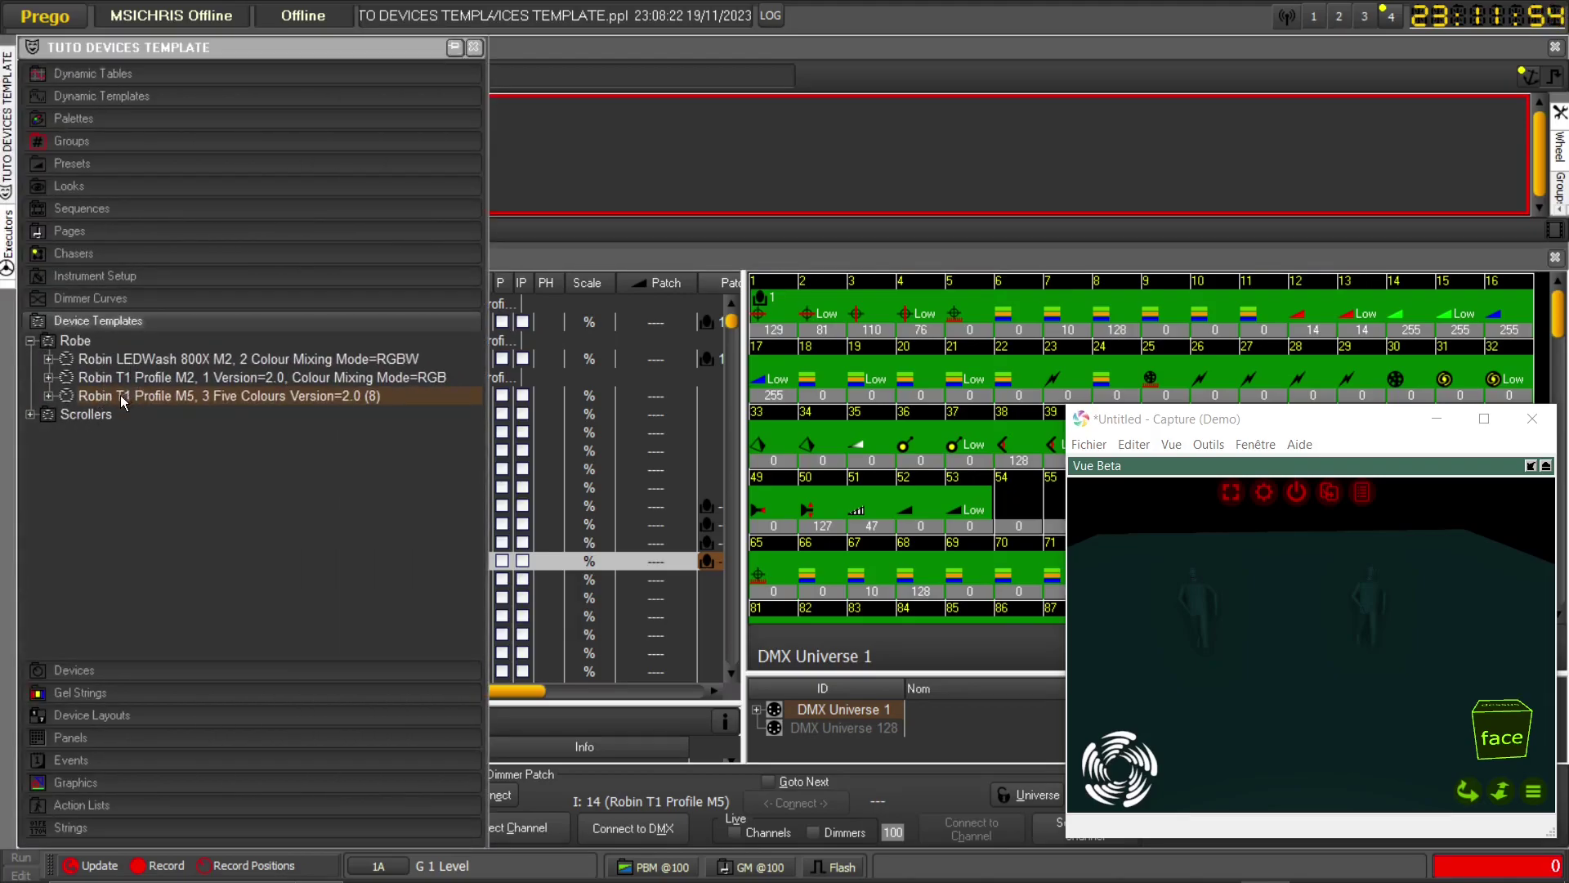
pyautogui.doubleClick(245, 398)
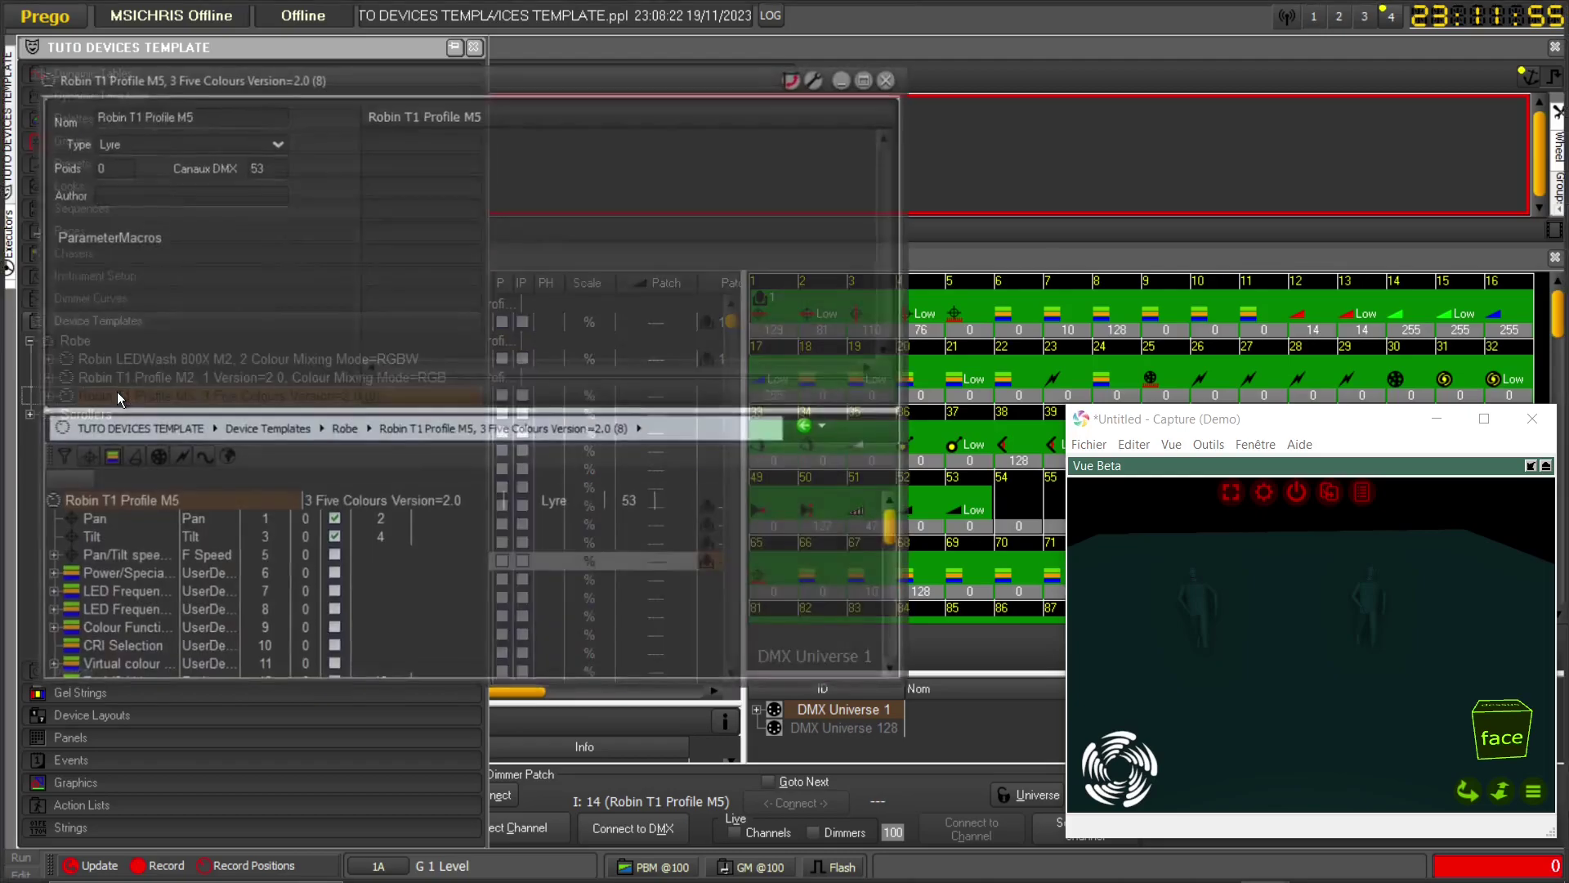
pyautogui.moveTo(400, 411); pyautogui.dragTo(415, 292)
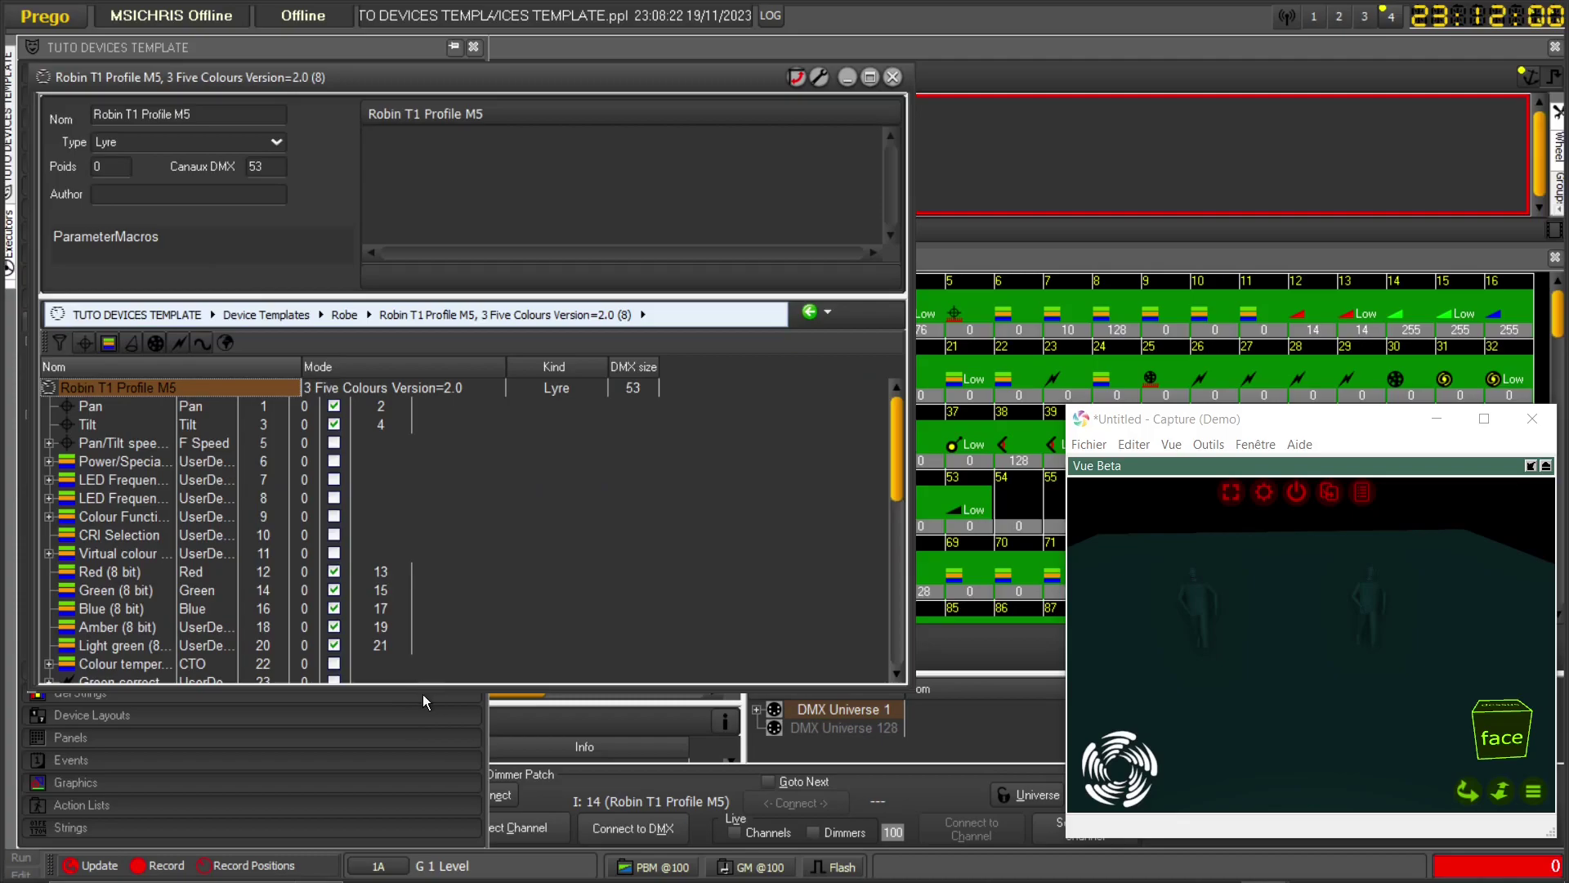
pyautogui.moveTo(423, 687); pyautogui.dragTo(423, 881)
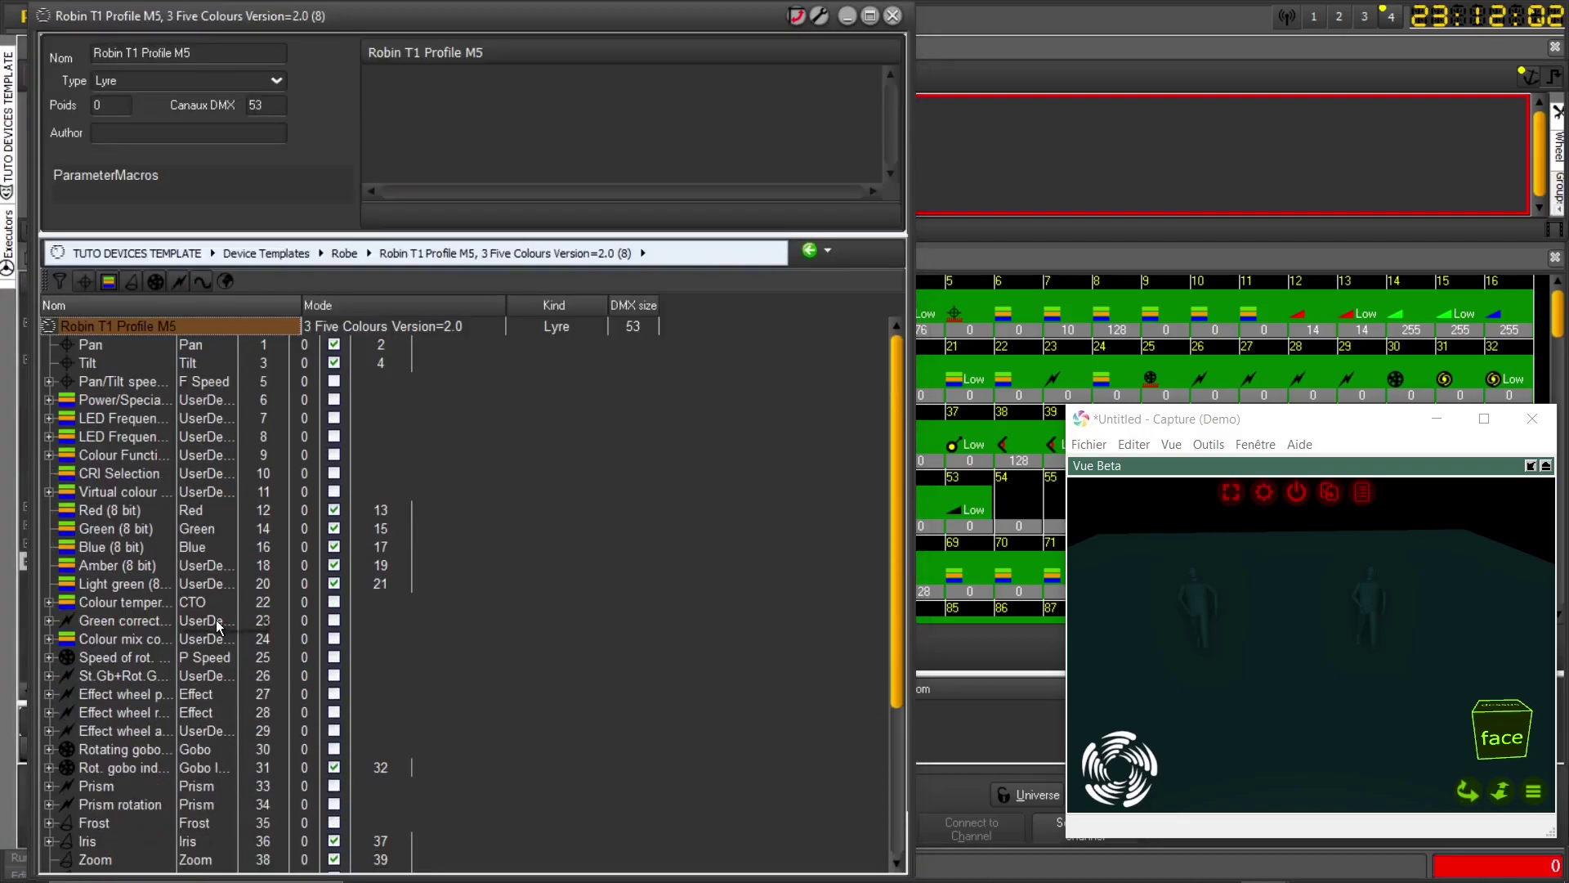
# - Examine the Shutter/strobe parameter's DMX ranges and default value in the template, then close the template editor
pyautogui.scroll(-4, 172, 651)
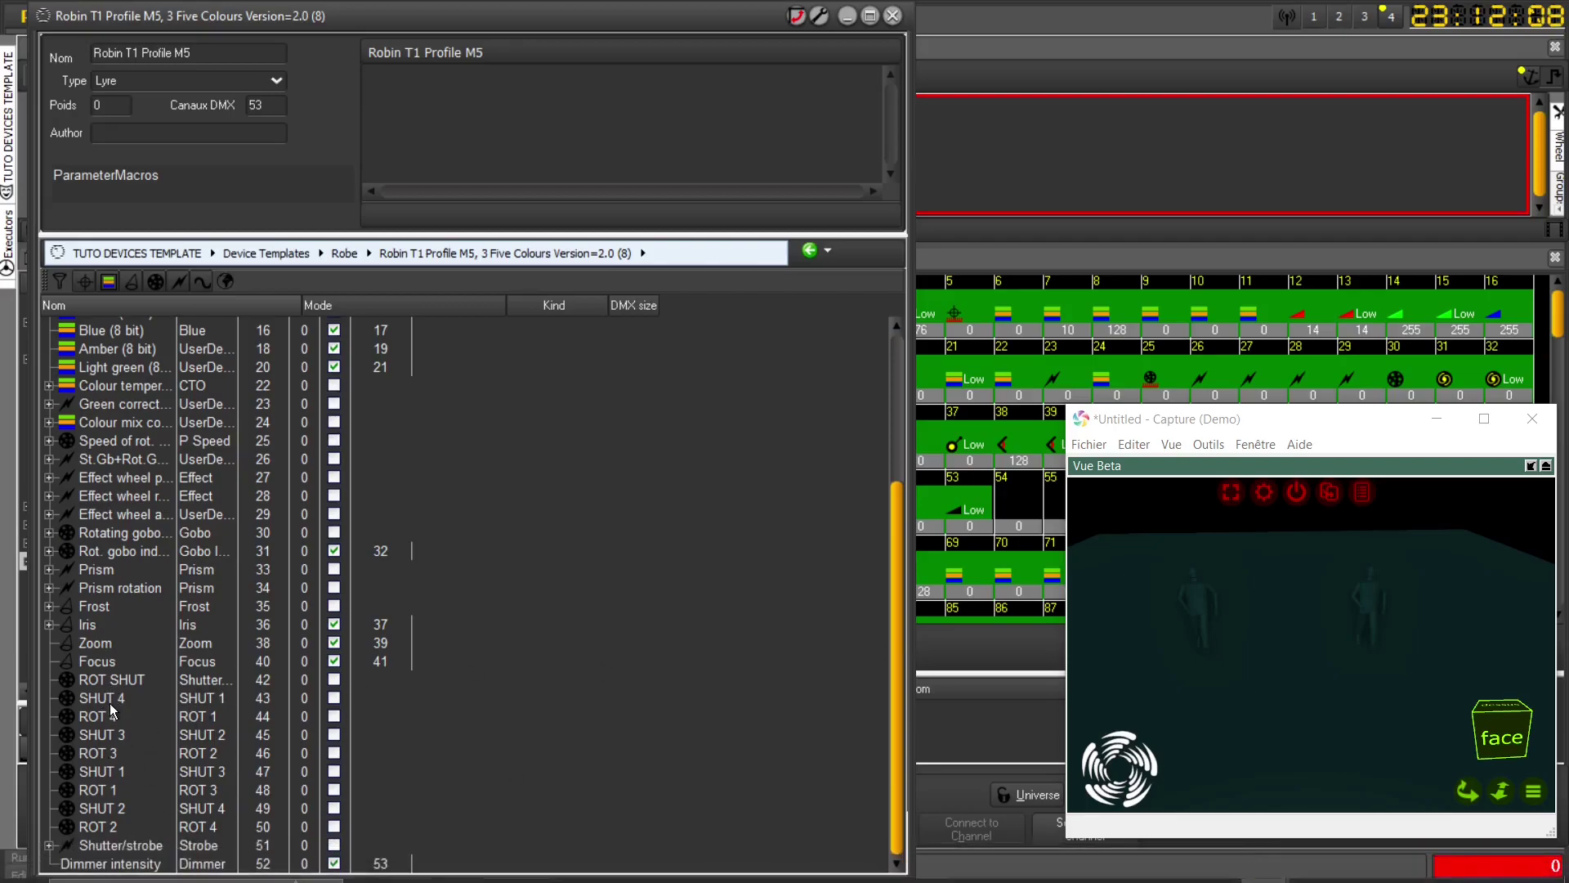
pyautogui.click(49, 845)
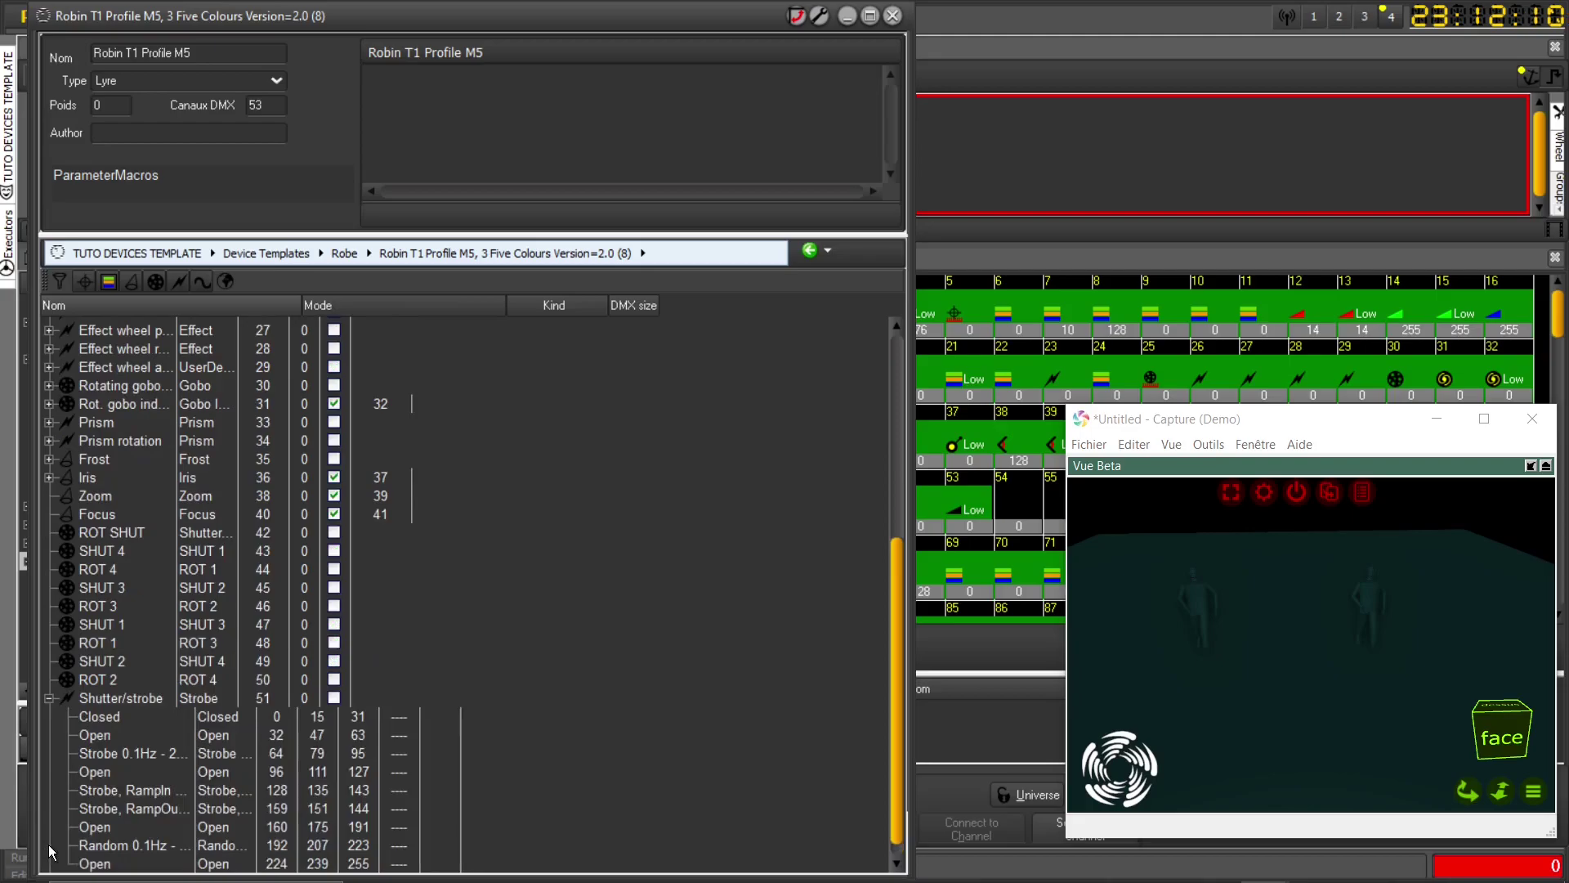
pyautogui.scroll(-1, 186, 742)
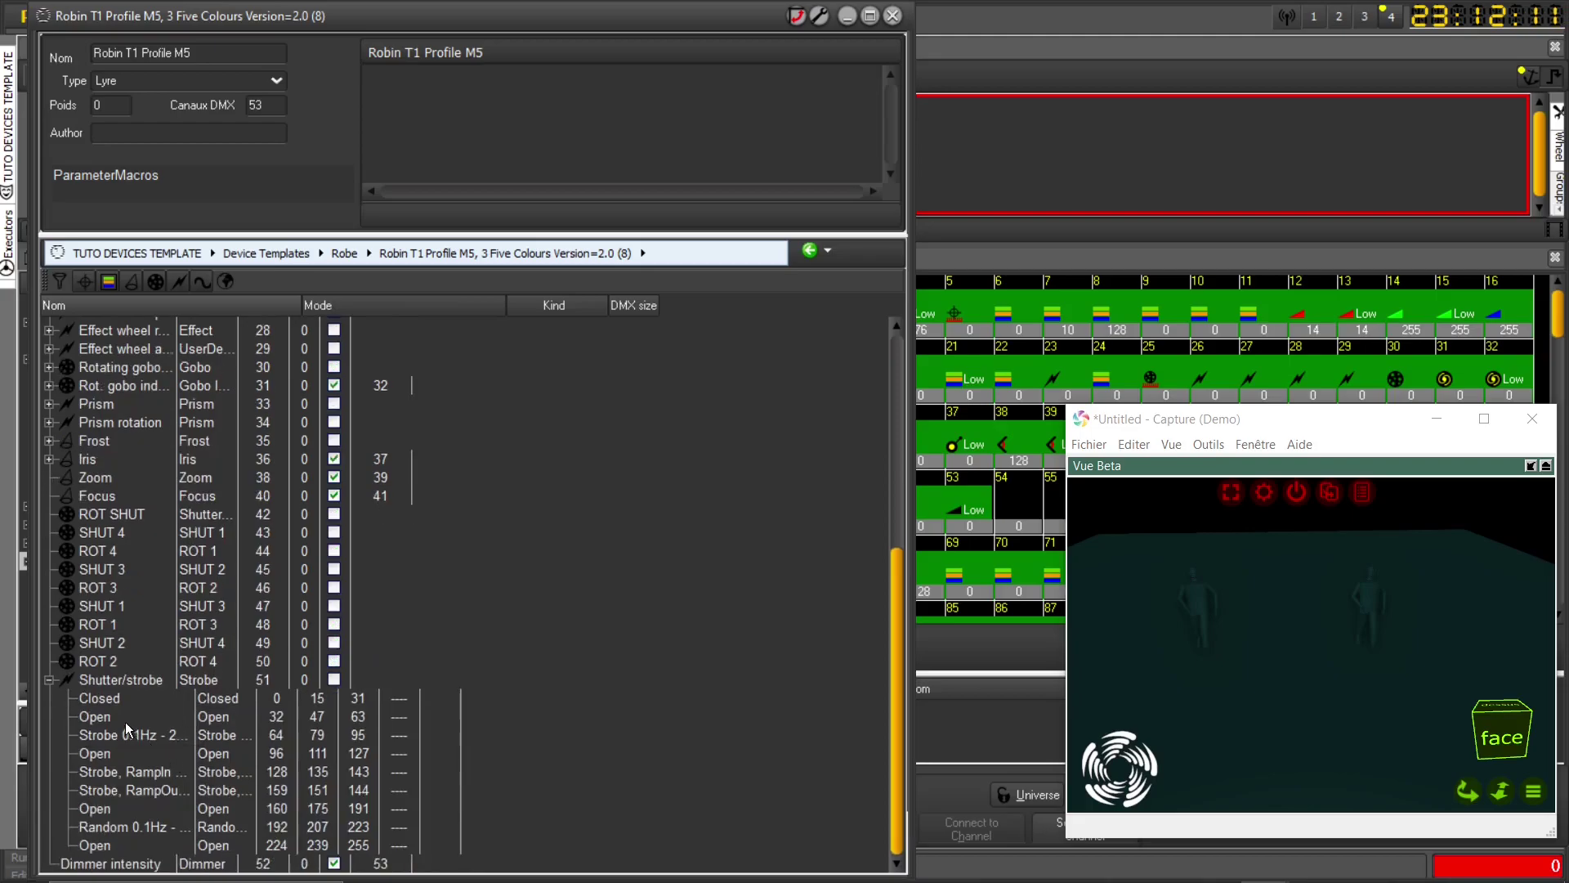
pyautogui.click(117, 681)
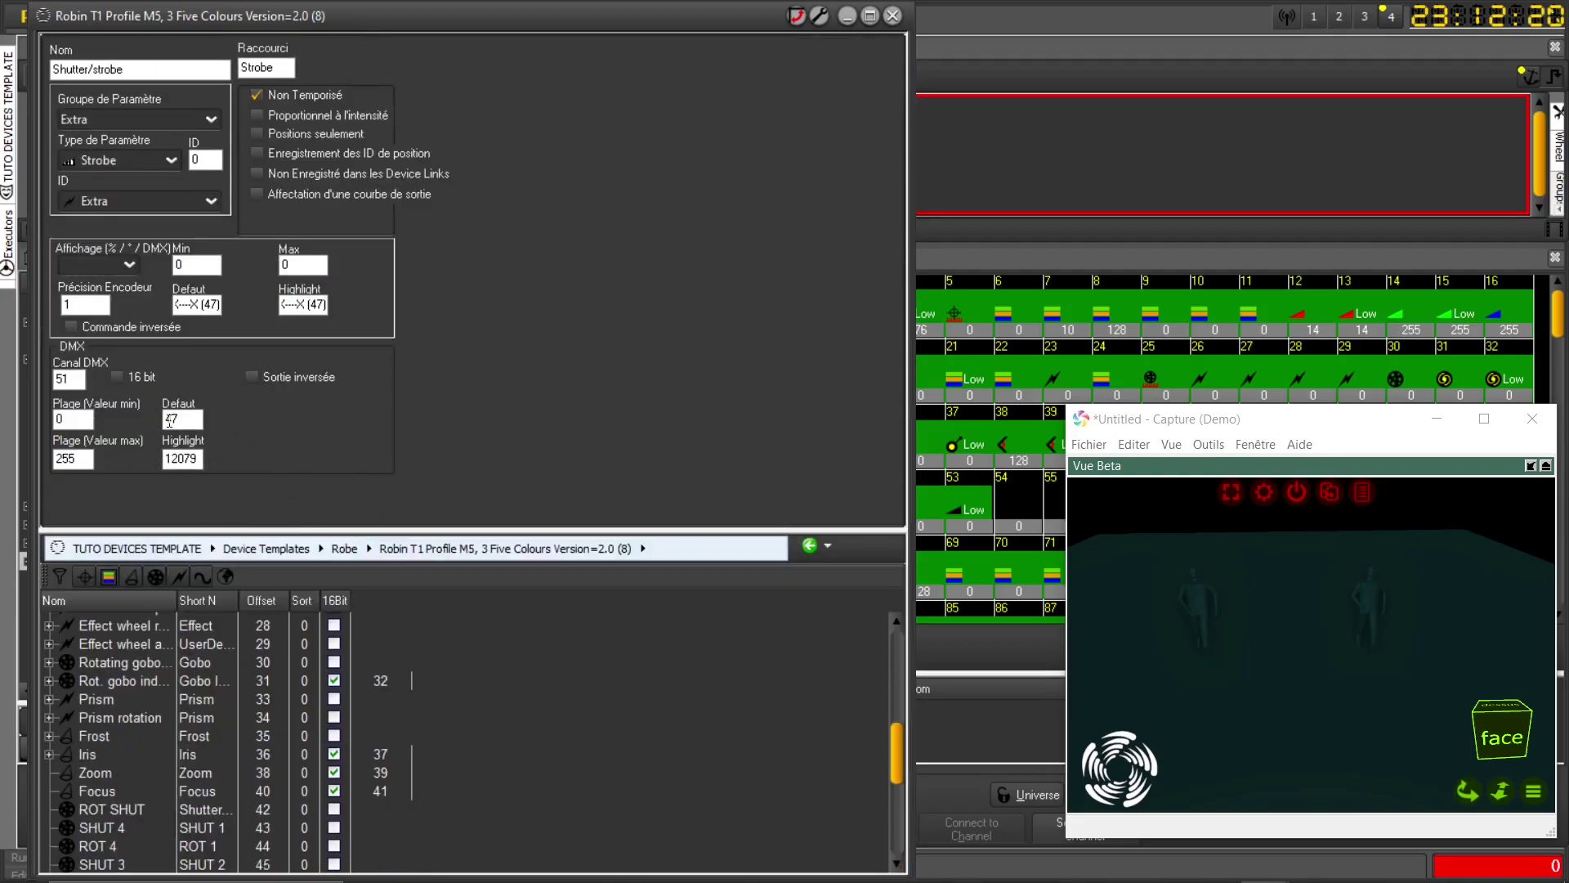
pyautogui.click(892, 15)
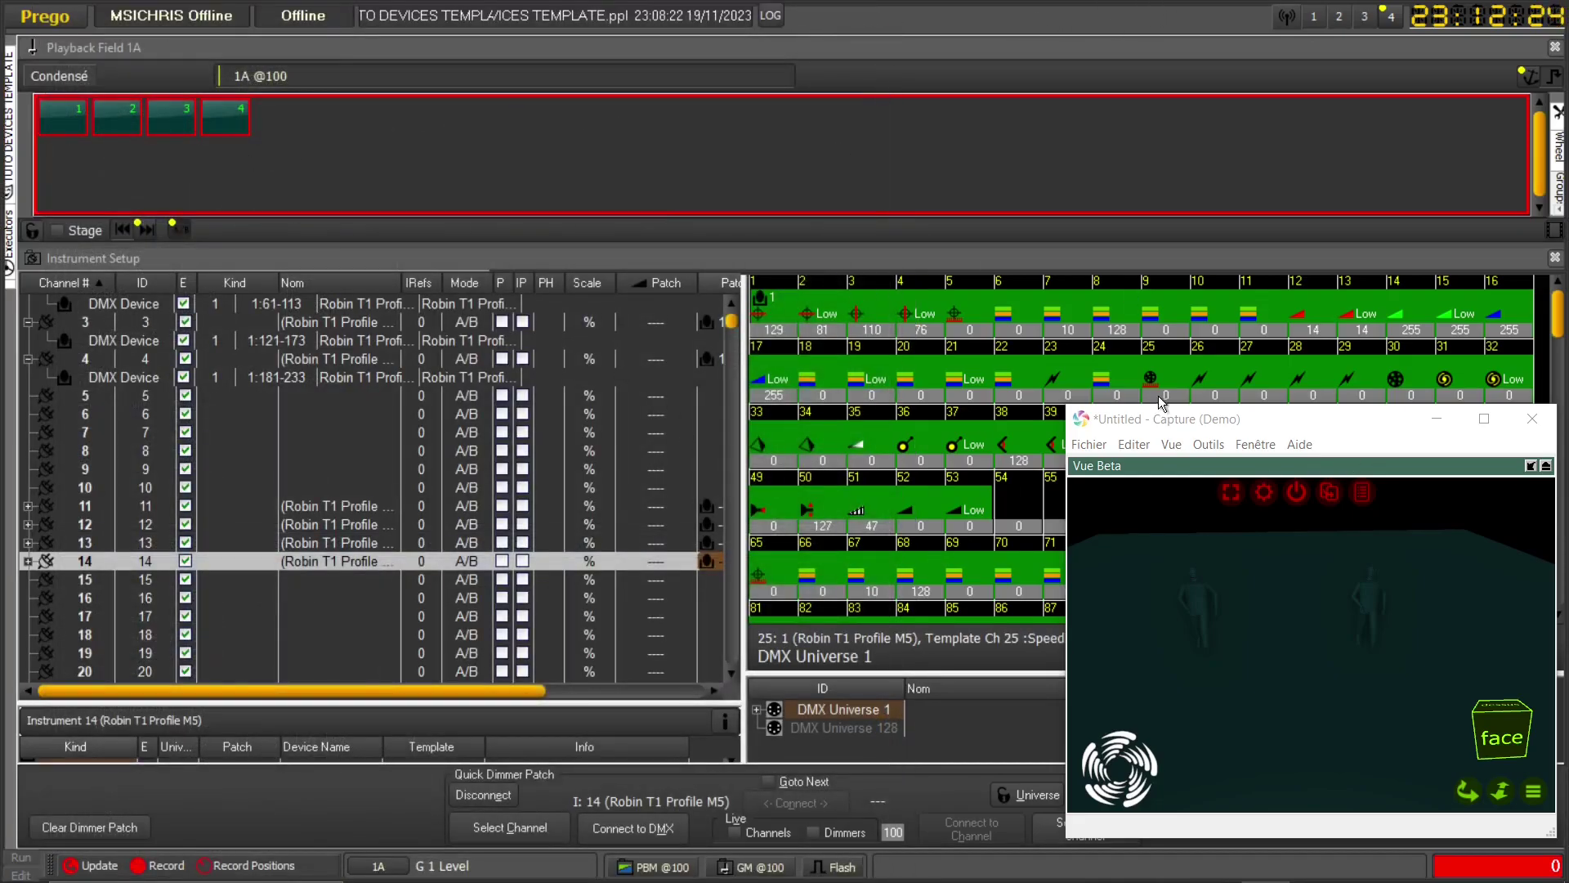
# - Select channels 1 to 4 in Playback Field 1A and bring them to full intensity
pyautogui.moveTo(1161, 425); pyautogui.dragTo(1088, 313)
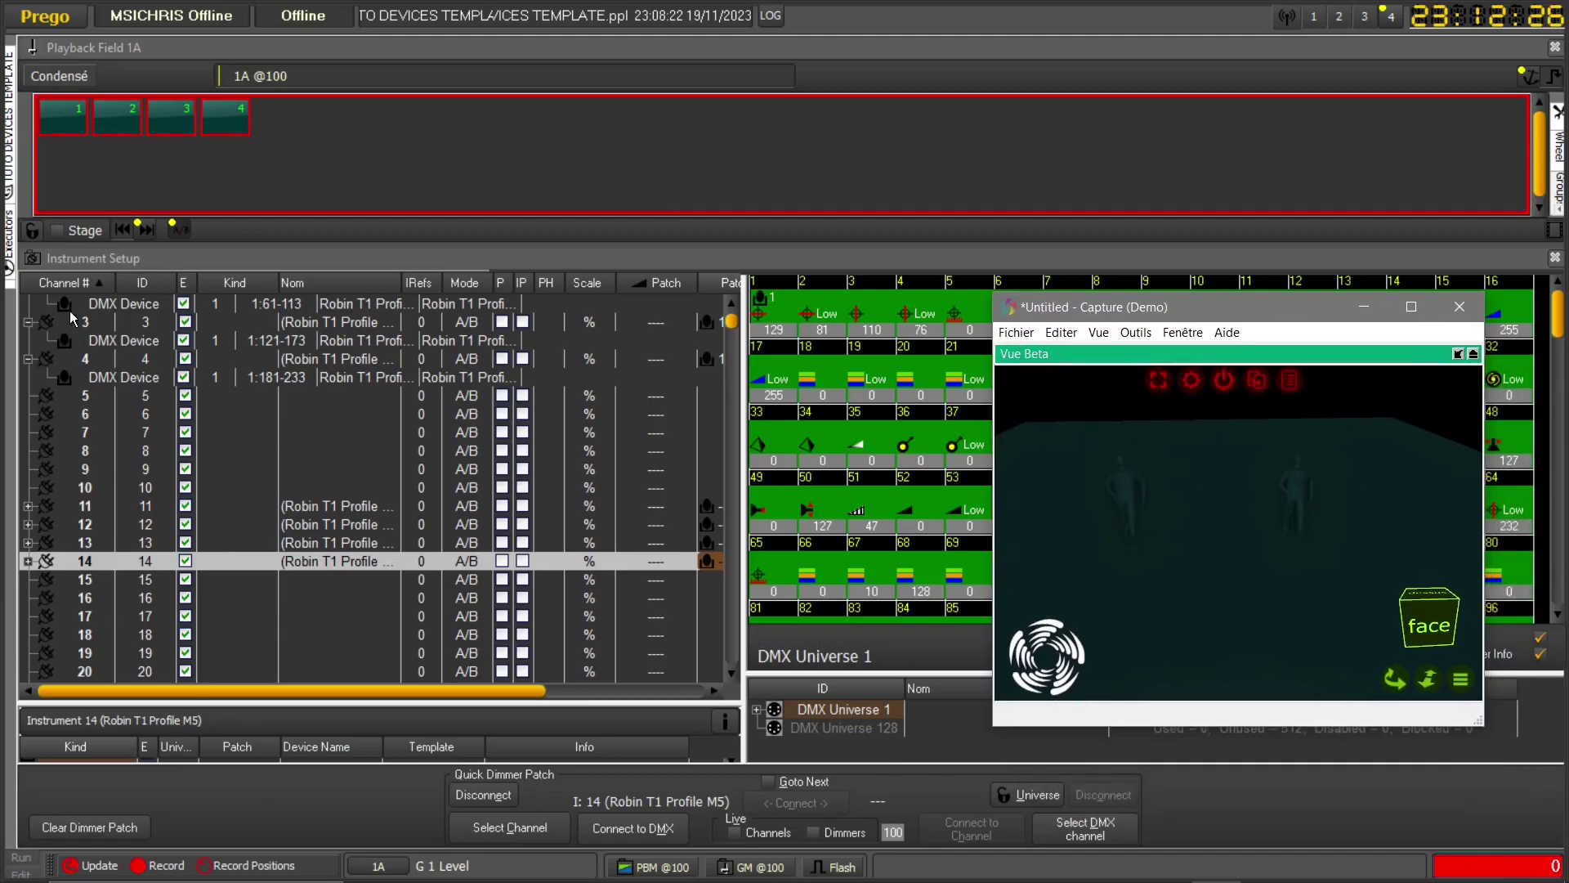
pyautogui.click(1314, 16)
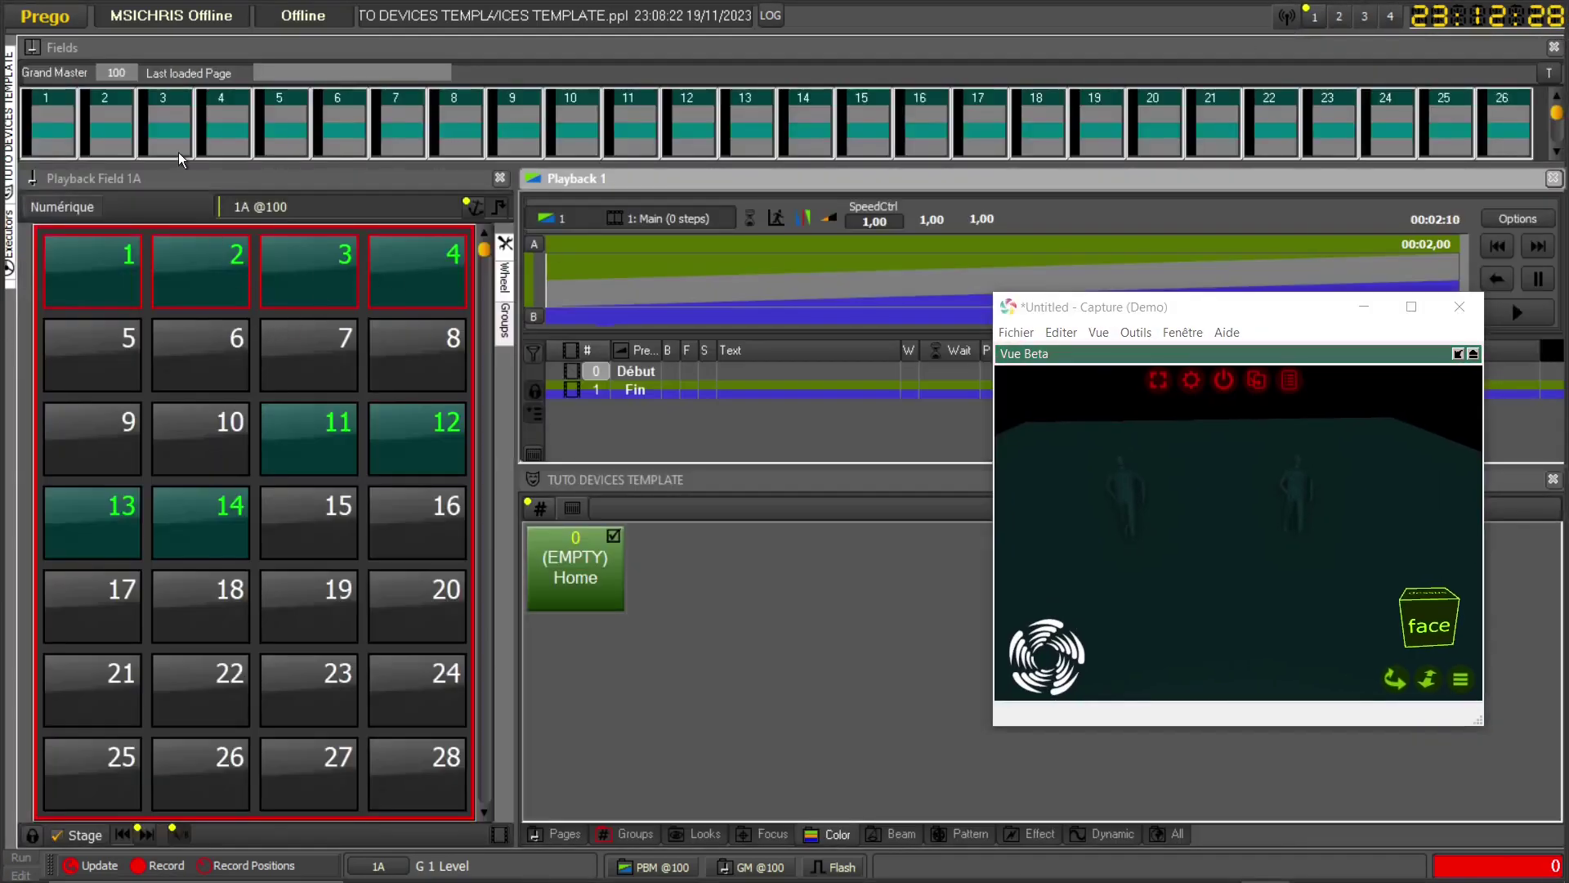
pyautogui.click(133, 290)
pyautogui.click(181, 283)
pyautogui.click(316, 280)
pyautogui.click(439, 292)
pyautogui.press('f')
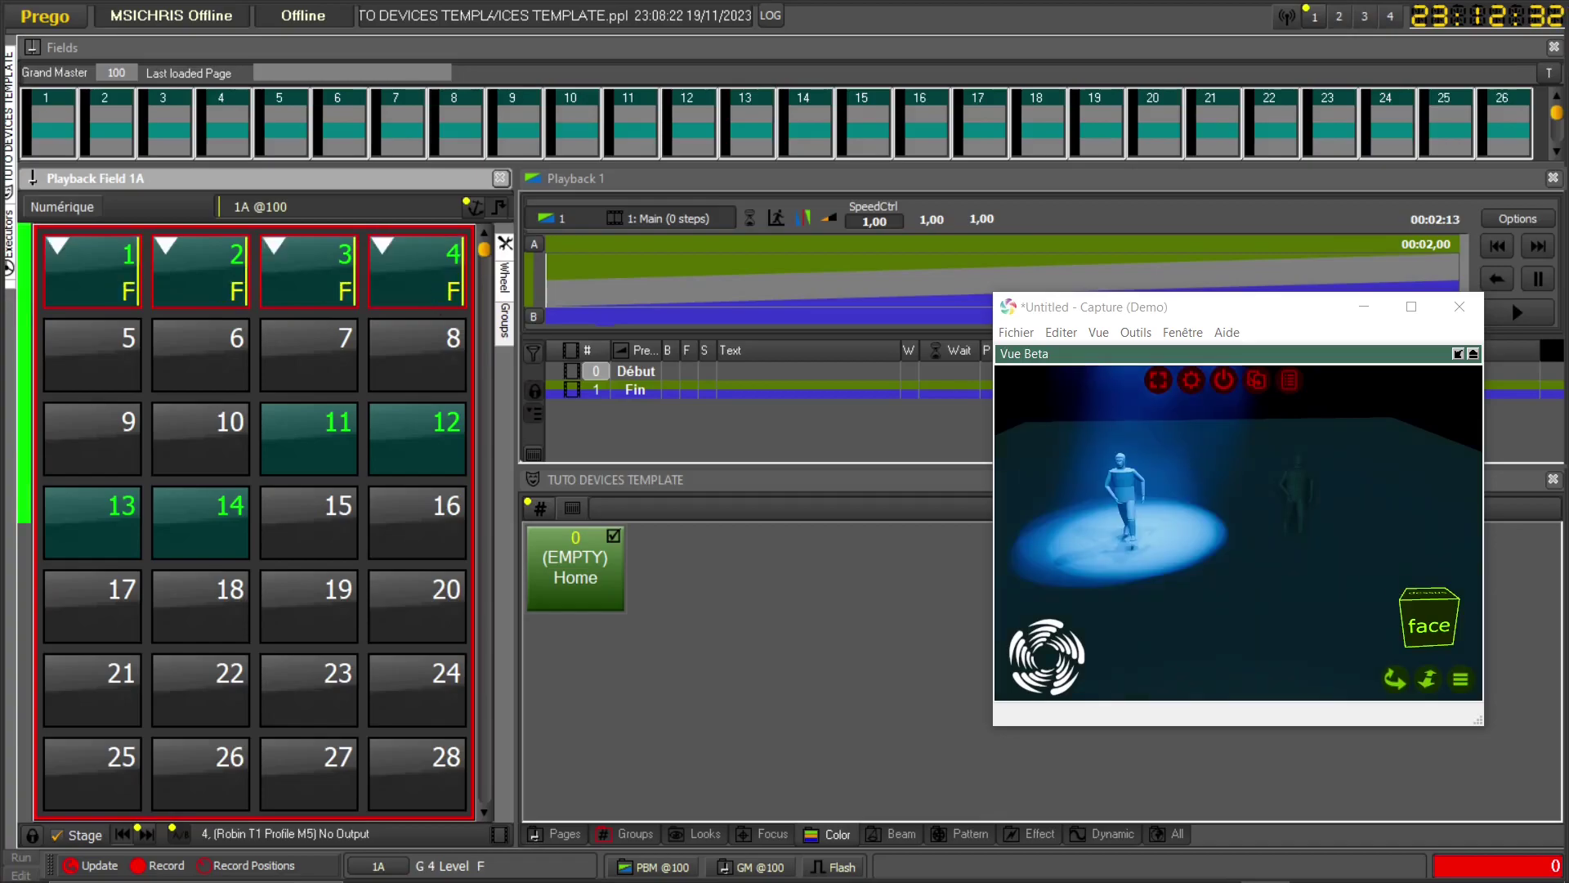
# - Set the red, green and blue colour parameters of the selected Robin T1 fixtures to 100%
pyautogui.click(1339, 16)
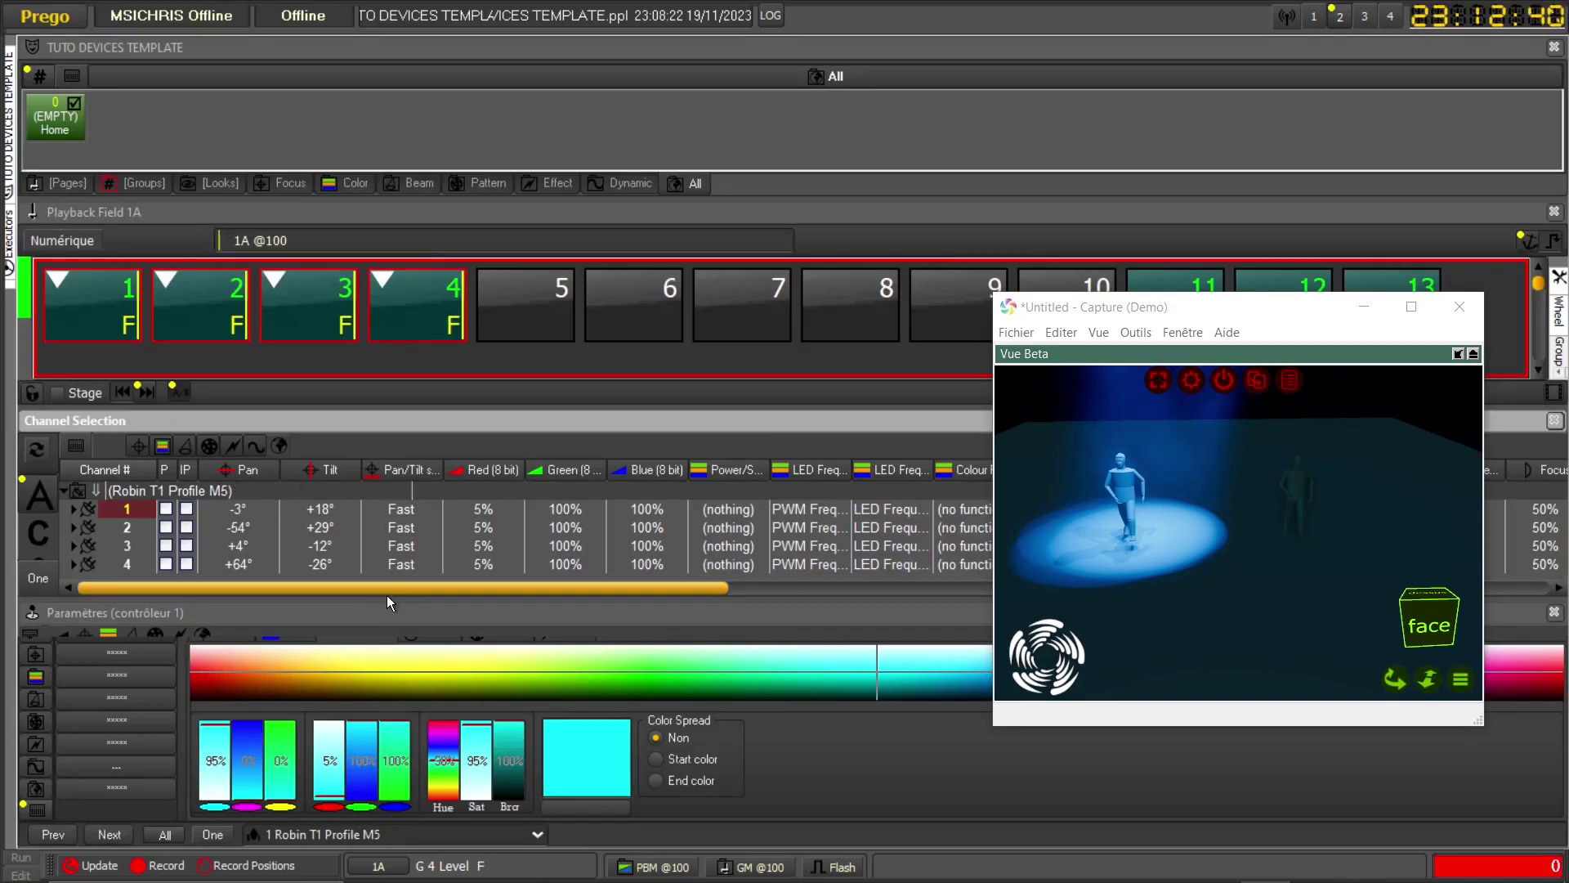
pyautogui.moveTo(386, 600); pyautogui.dragTo(396, 552)
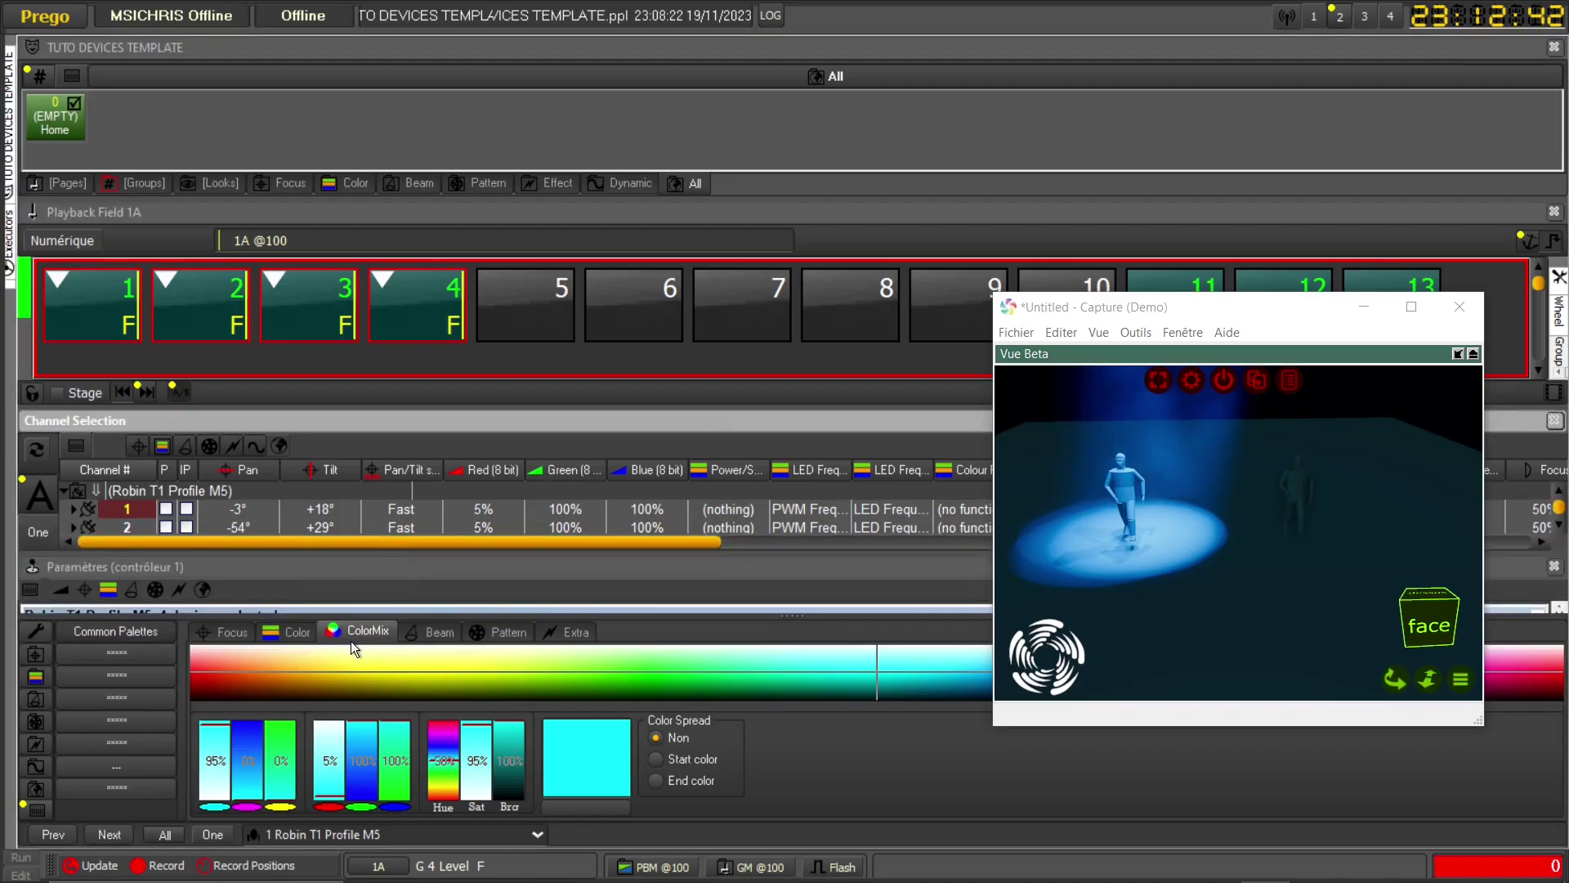
pyautogui.click(291, 631)
pyautogui.moveTo(260, 683); pyautogui.dragTo(270, 629)
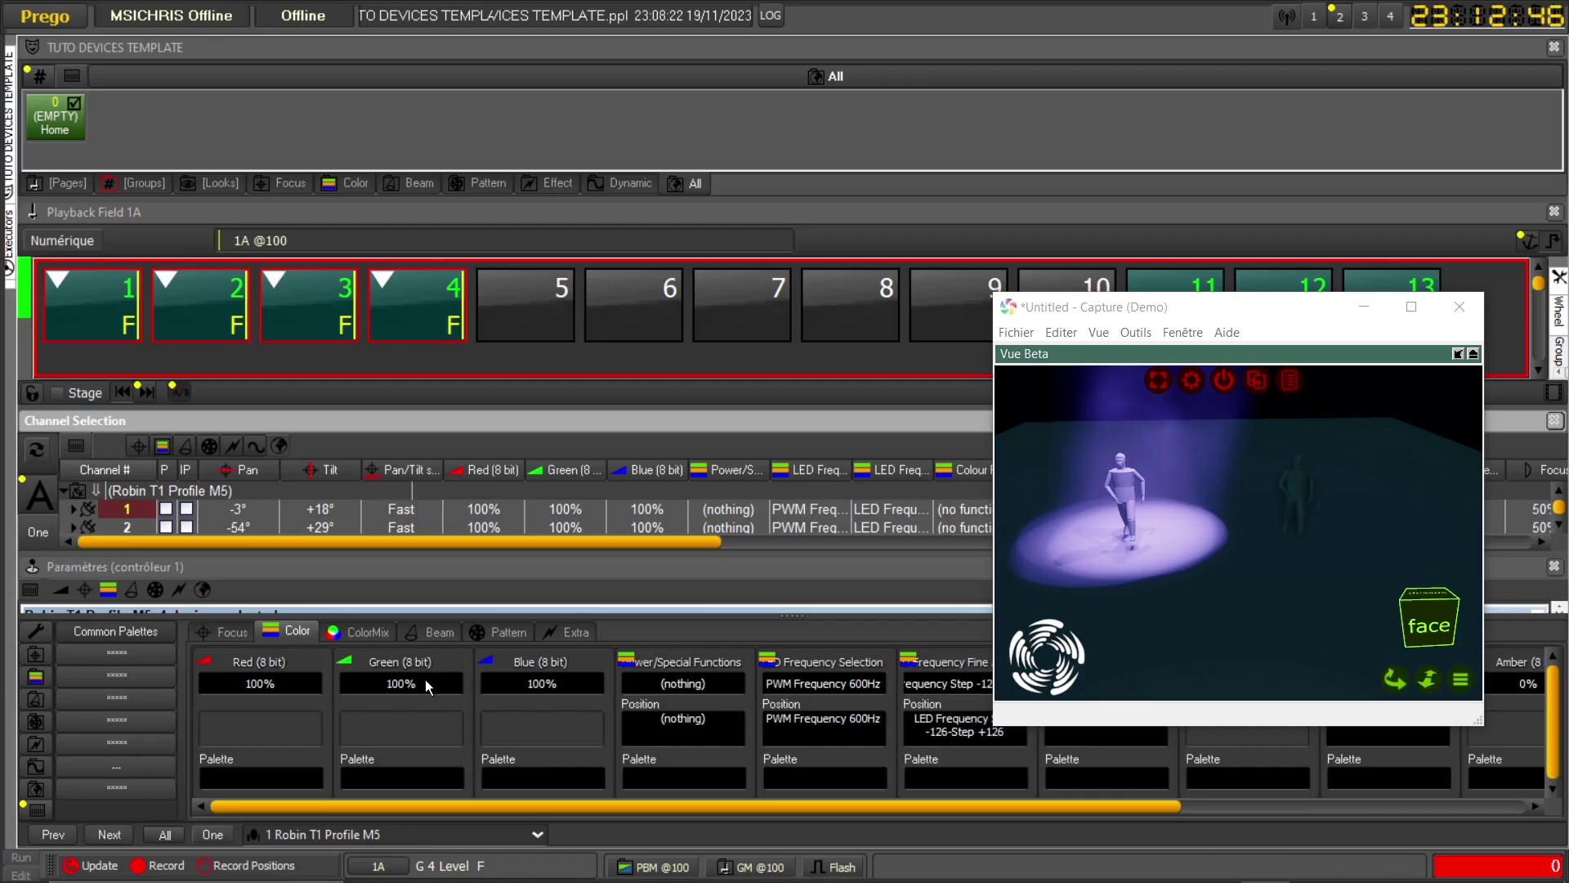
pyautogui.moveTo(538, 688)
pyautogui.mouseDown()
pyautogui.moveTo(538, 745)
pyautogui.moveTo(538, 685)
pyautogui.mouseUp()
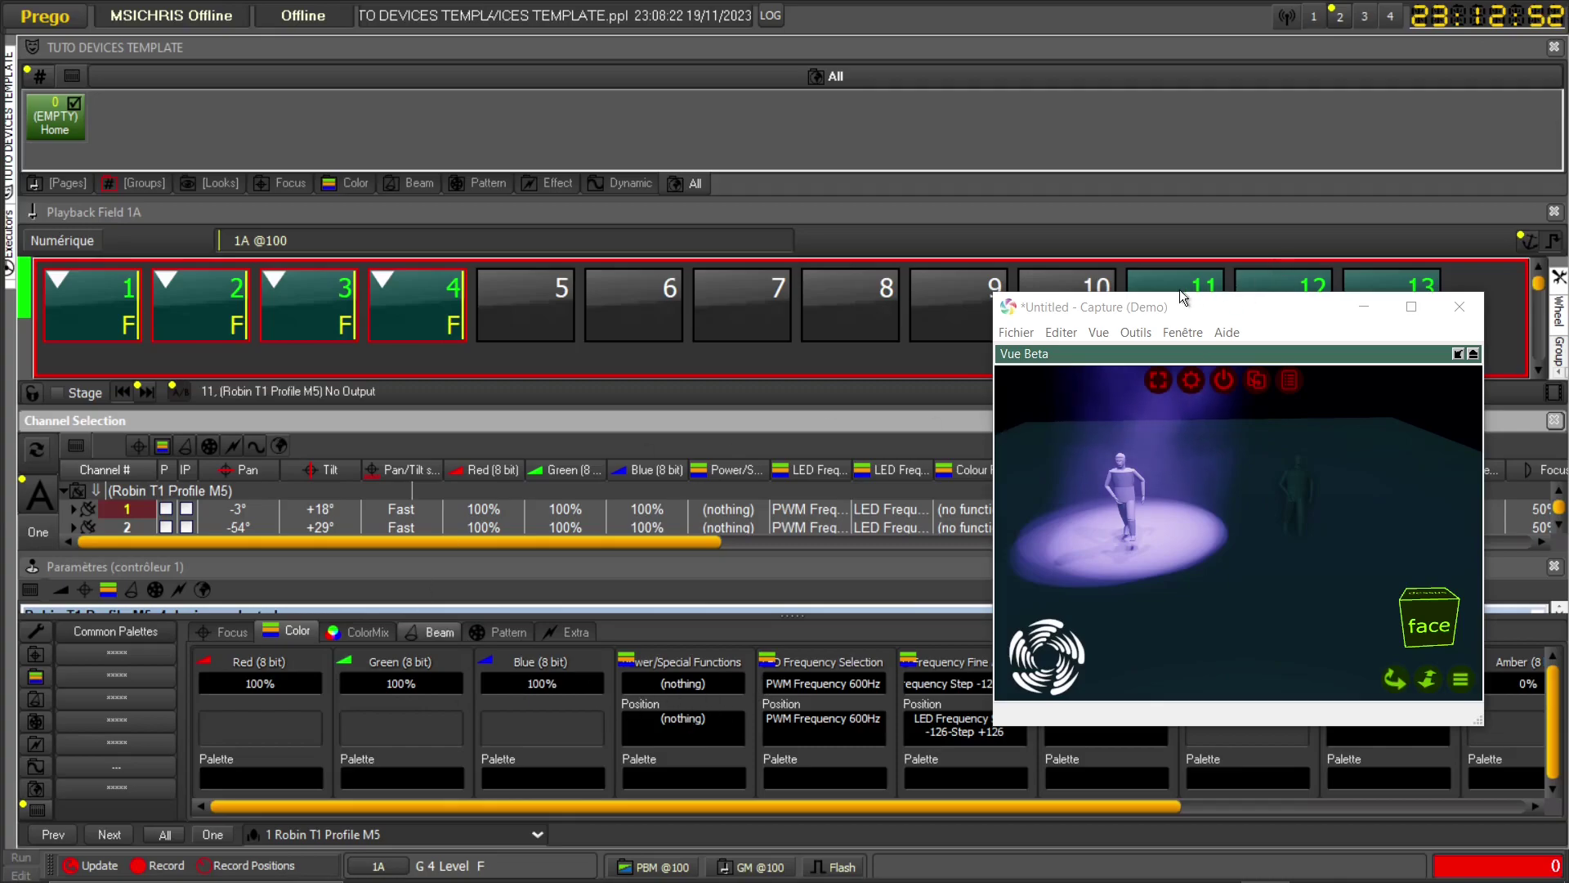
# - Move the Capture visualiser window clear of the fixture parameter controls
pyautogui.click(1129, 316)
pyautogui.moveTo(1130, 315); pyautogui.dragTo(1187, 349)
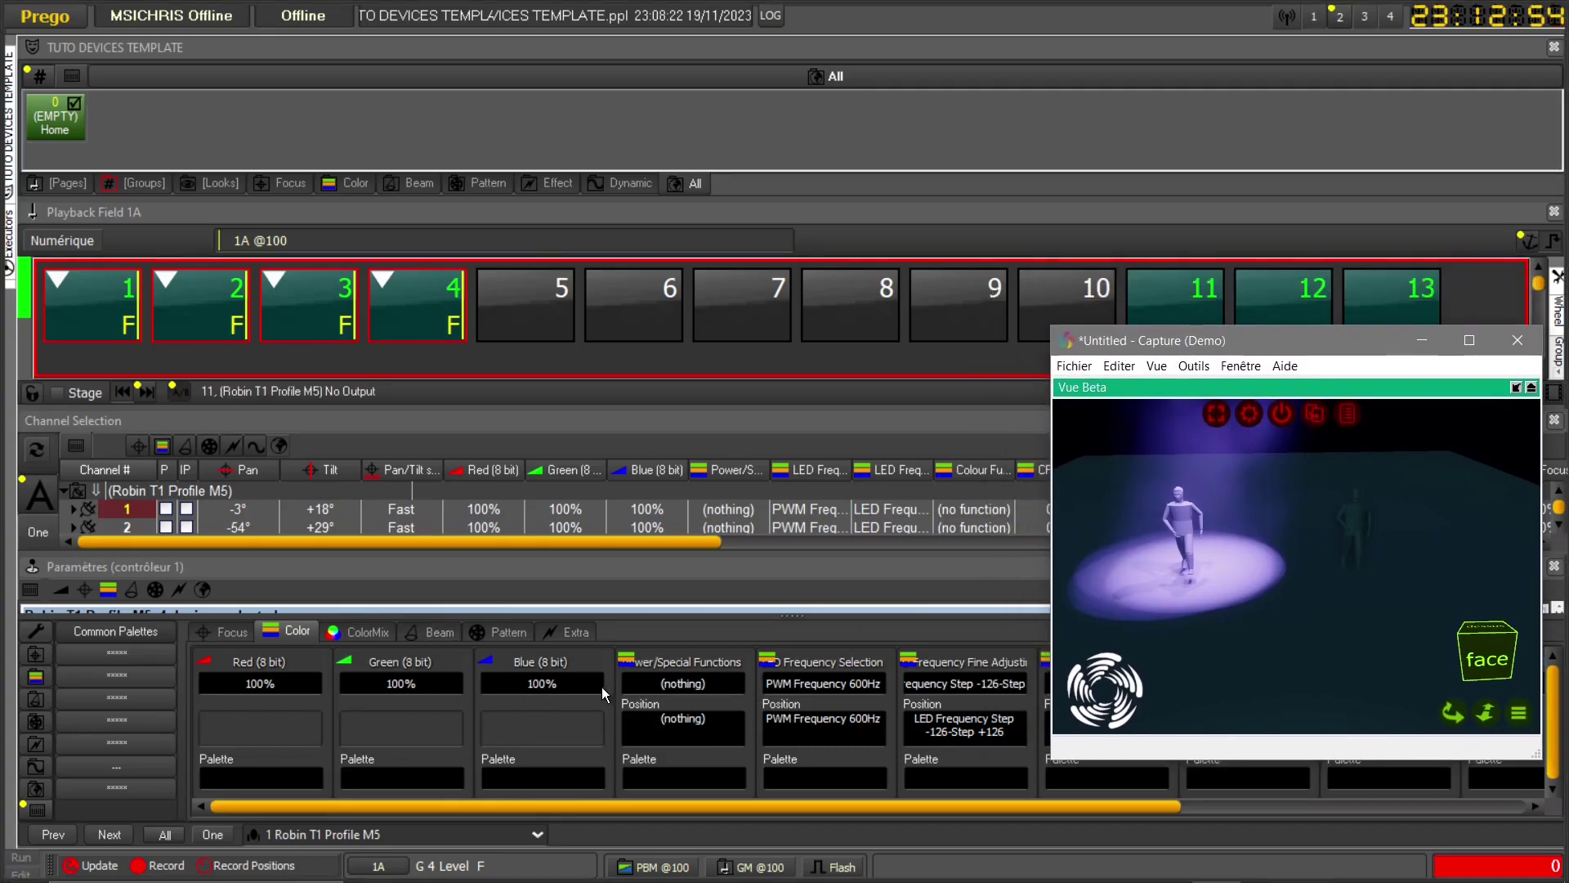
pyautogui.moveTo(1175, 347); pyautogui.dragTo(1155, 215)
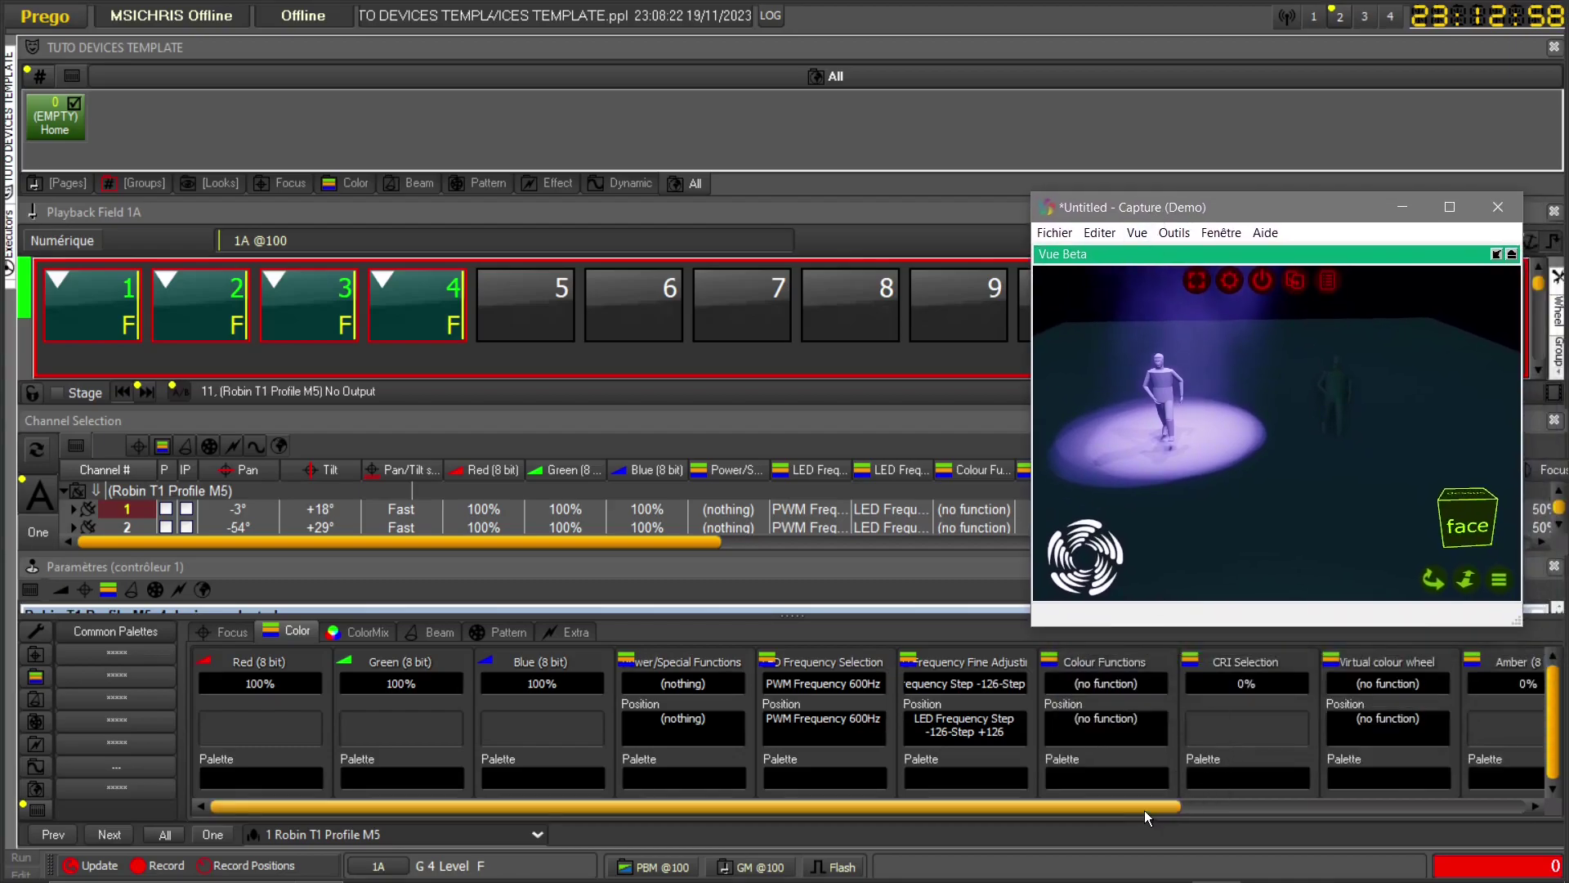
pyautogui.moveTo(1255, 212); pyautogui.dragTo(1253, 146)
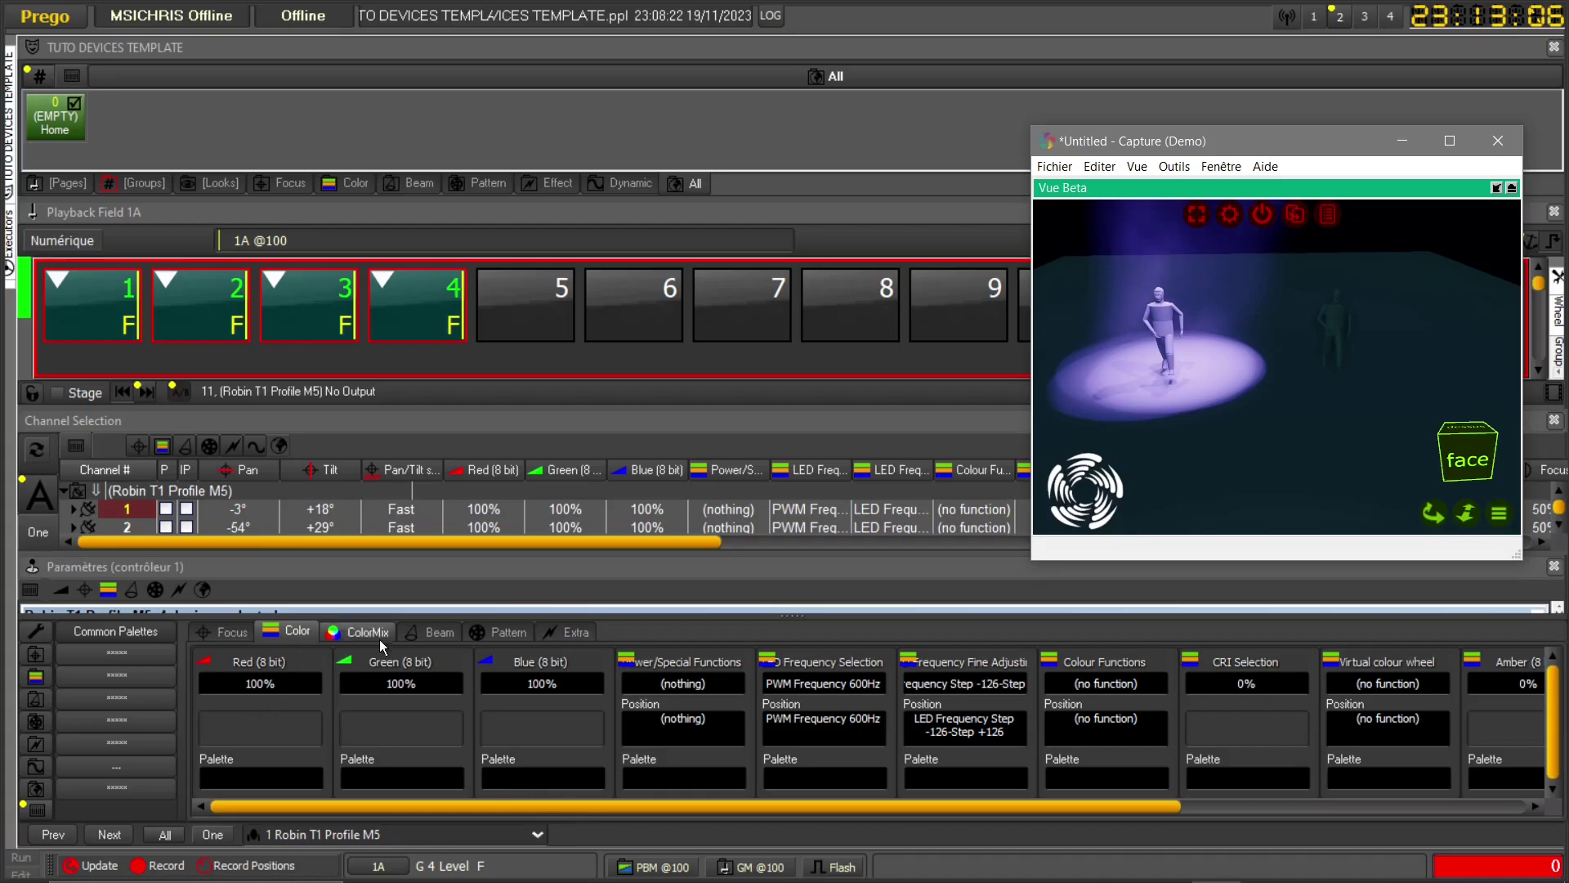
# - Examine the fixtures' Pattern parameters, from the gobo wheel through the shutter blades and their rotations to ROT SHUT
pyautogui.click(508, 634)
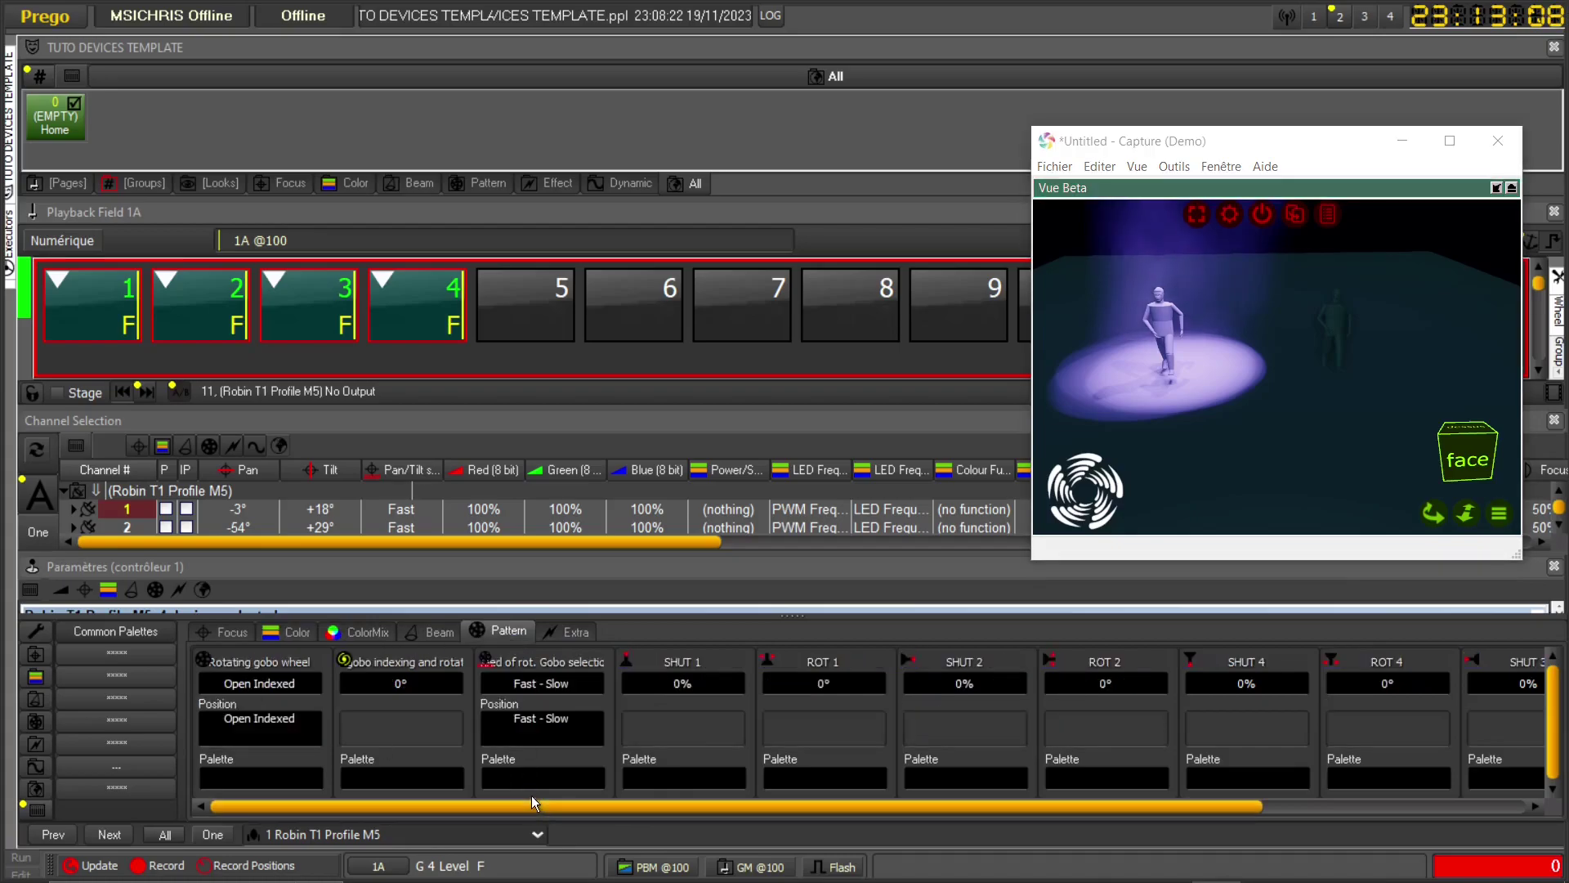
pyautogui.moveTo(523, 811); pyautogui.dragTo(792, 812)
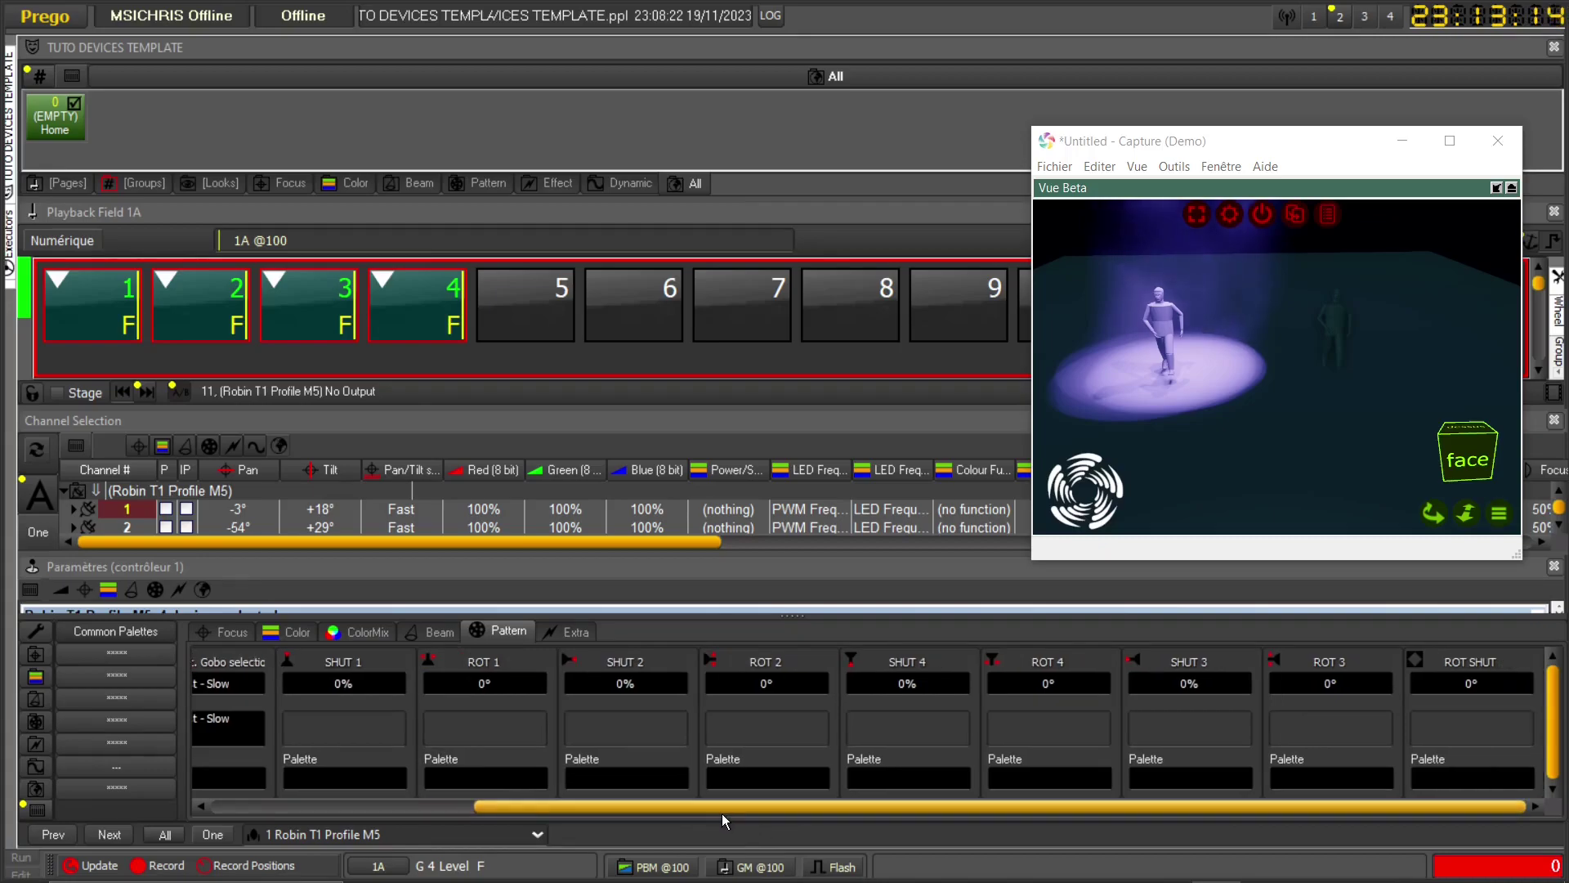
pyautogui.moveTo(691, 802)
pyautogui.mouseDown()
pyautogui.moveTo(665, 806)
pyautogui.moveTo(680, 807)
pyautogui.mouseUp()
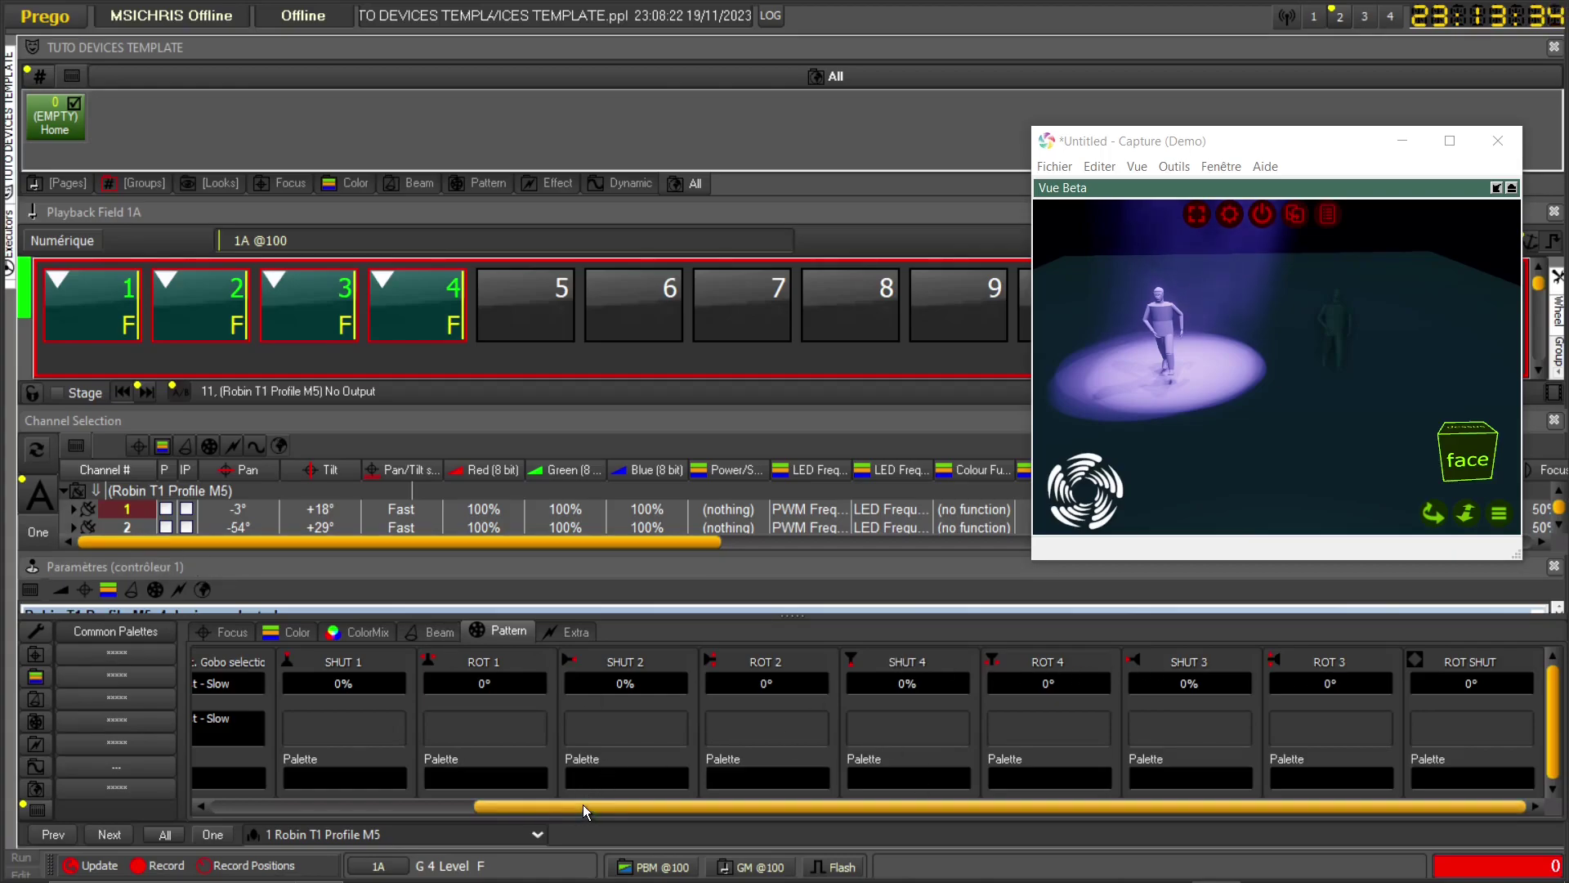
# - Reopen the Robin T1 Profile M5 device template and extend its editor to show more parameters
pyautogui.moveTo(6, 126)
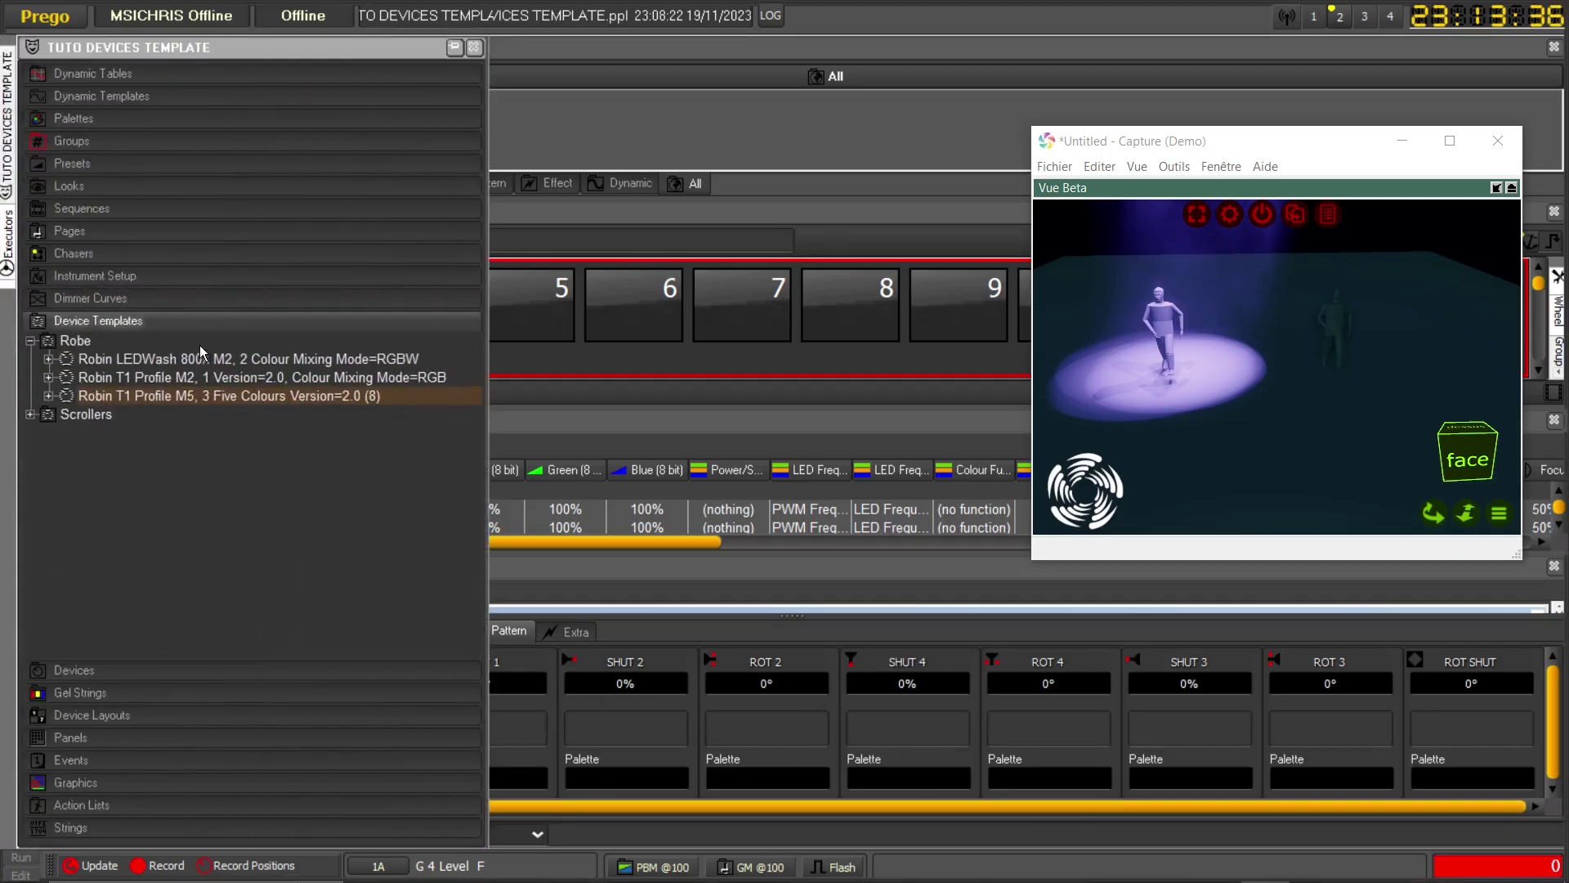
pyautogui.doubleClick(161, 391)
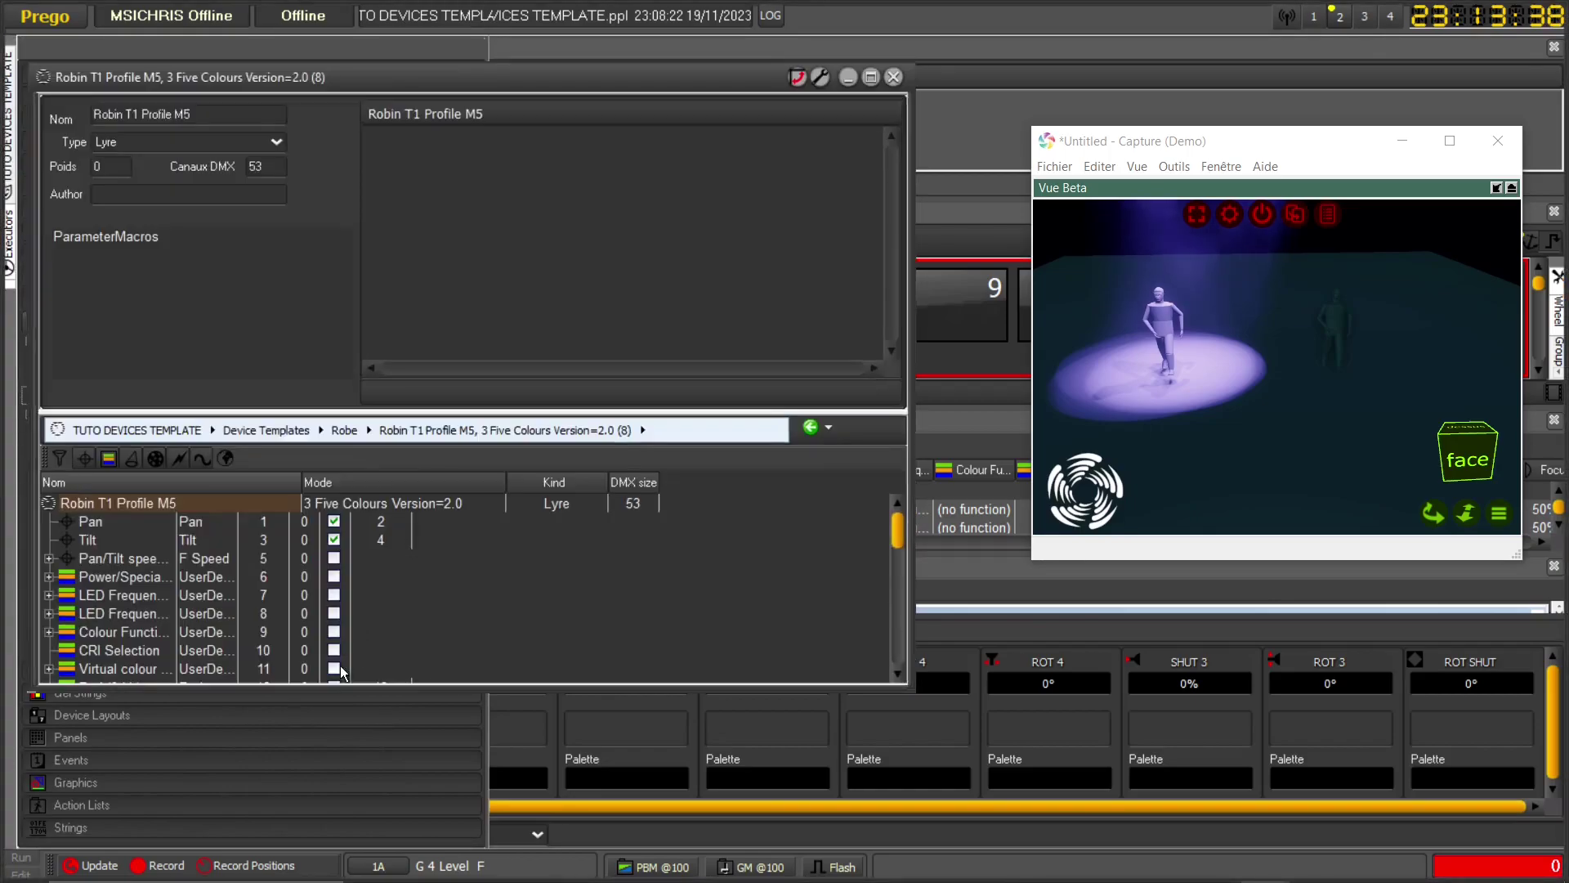
pyautogui.moveTo(392, 678); pyautogui.dragTo(392, 878)
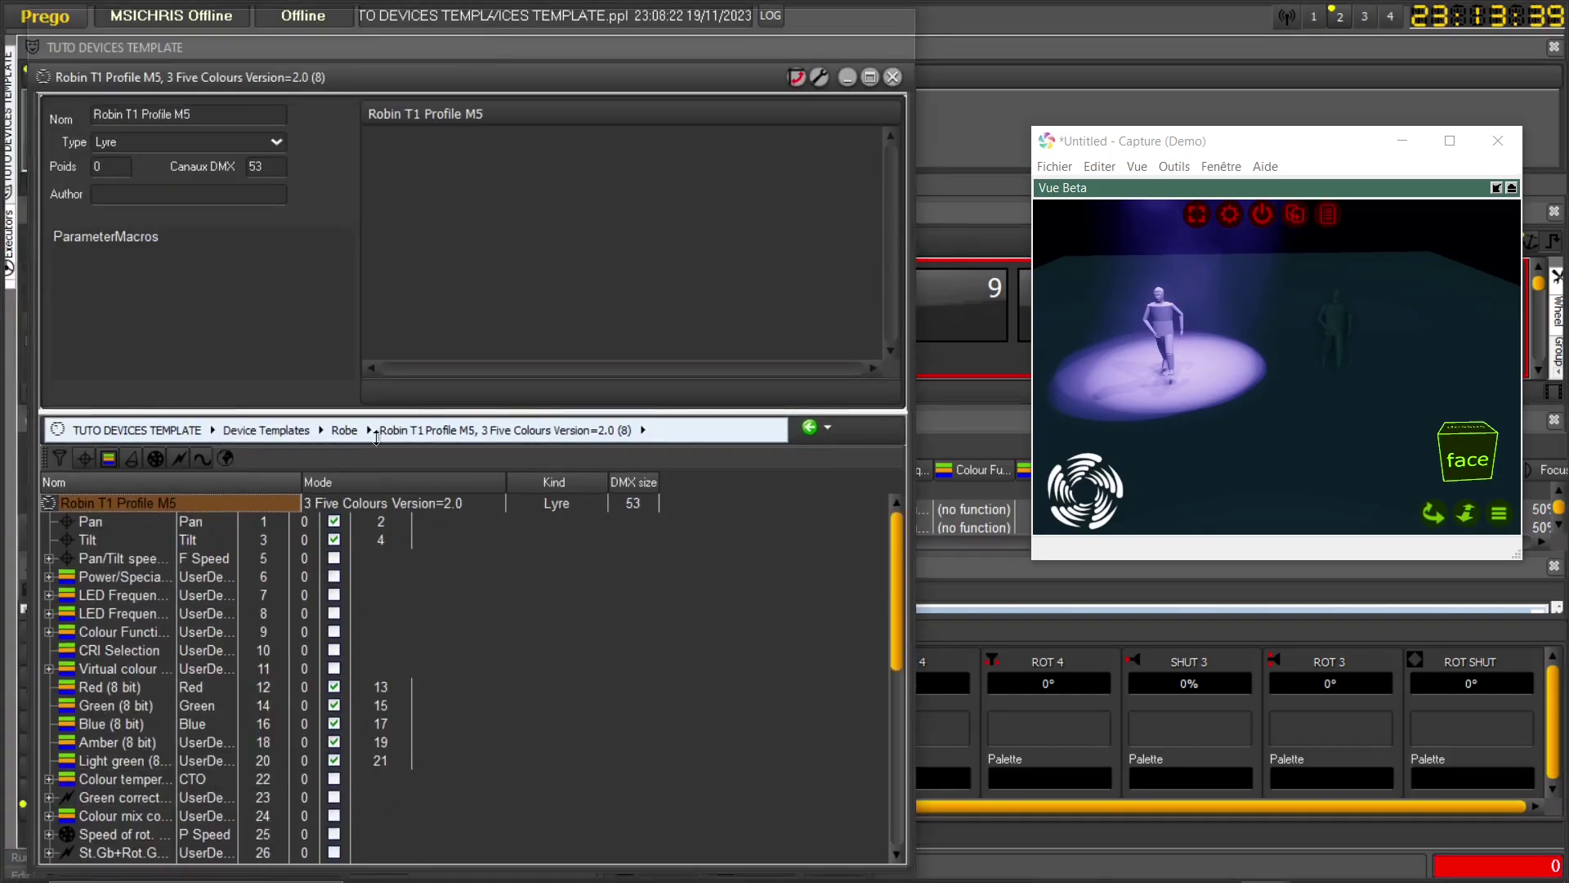
pyautogui.moveTo(335, 350); pyautogui.dragTo(335, 256)
# - Widen the name and short-name columns of the template's parameter list to show the full parameter names
pyautogui.scroll(-6, 149, 639)
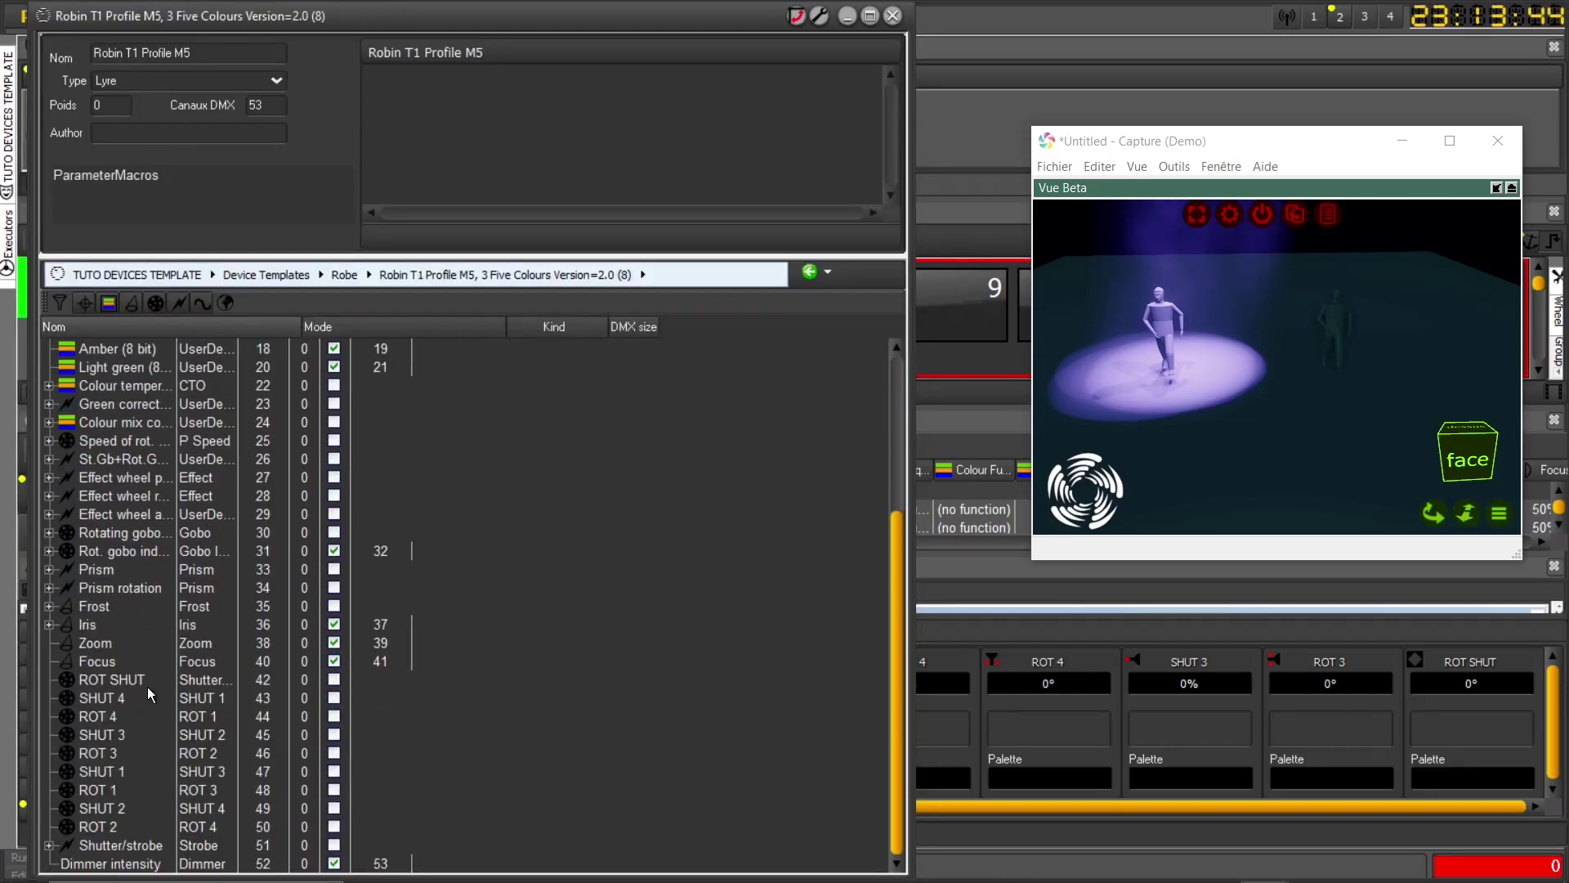
pyautogui.scroll(1, 140, 692)
pyautogui.scroll(-1, 140, 690)
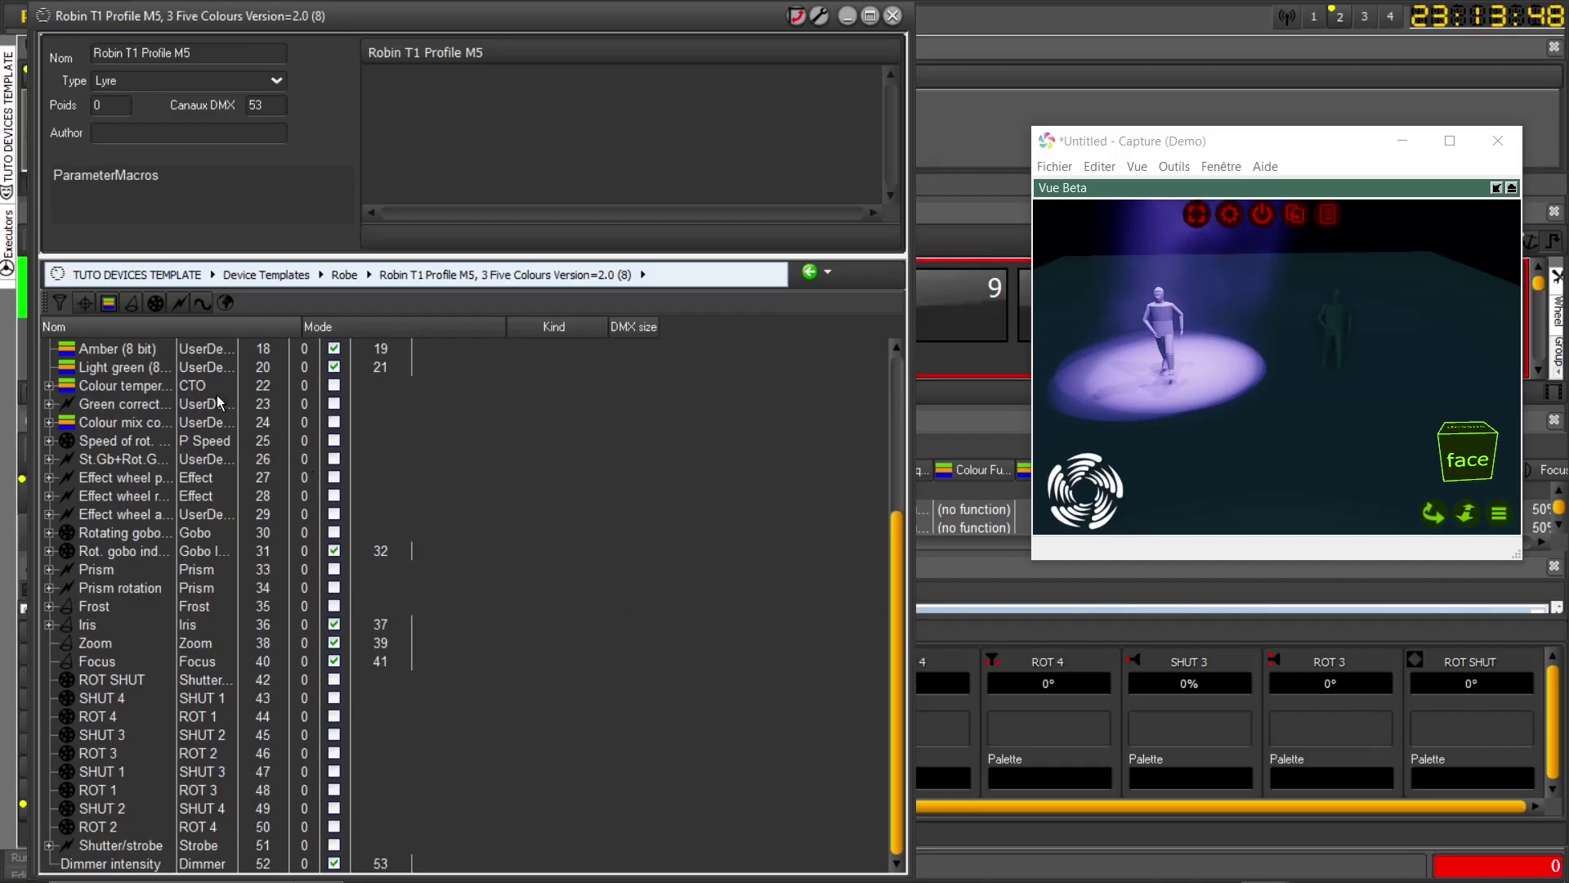
pyautogui.click(140, 337)
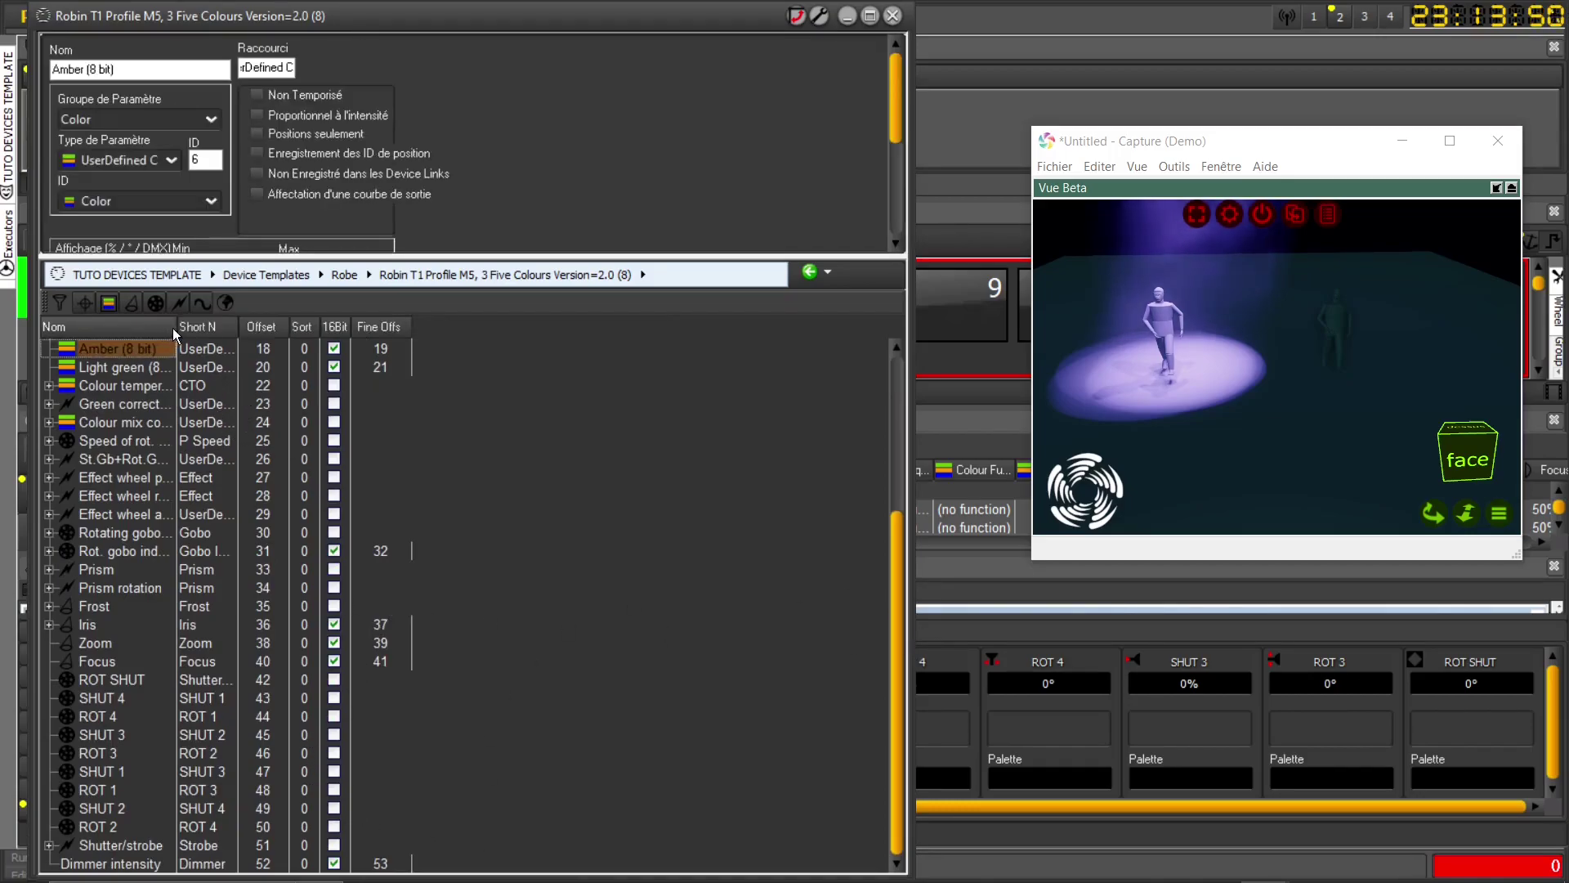
pyautogui.moveTo(177, 324); pyautogui.dragTo(483, 323)
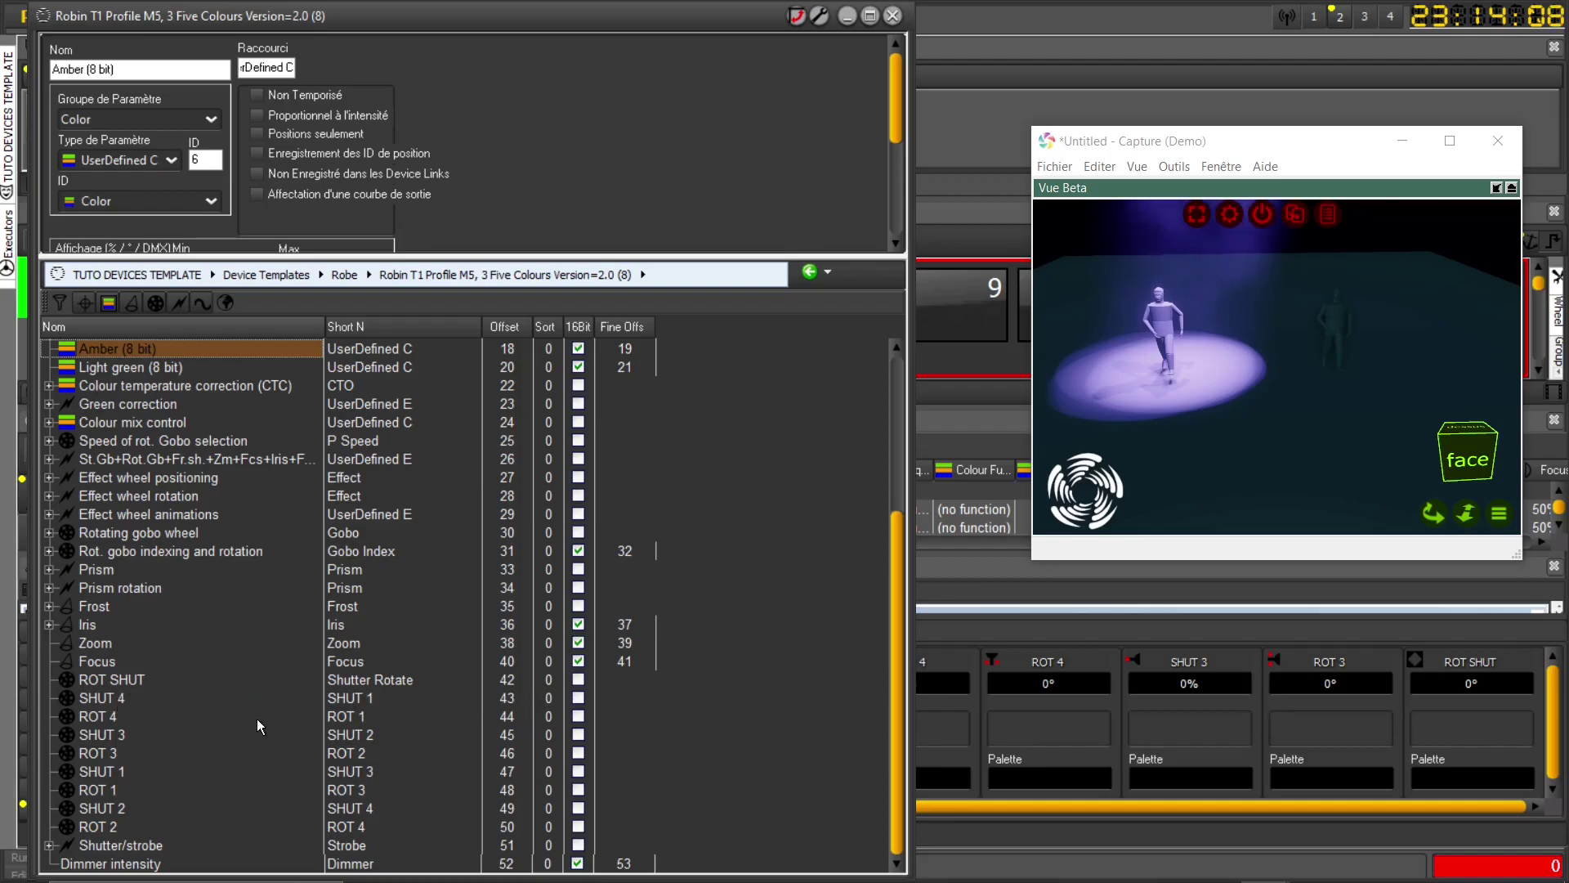
# - Examine the parameter type and ID assigned to ROT SHUT, SHUT 4 and ROT 4 in the template
pyautogui.click(107, 682)
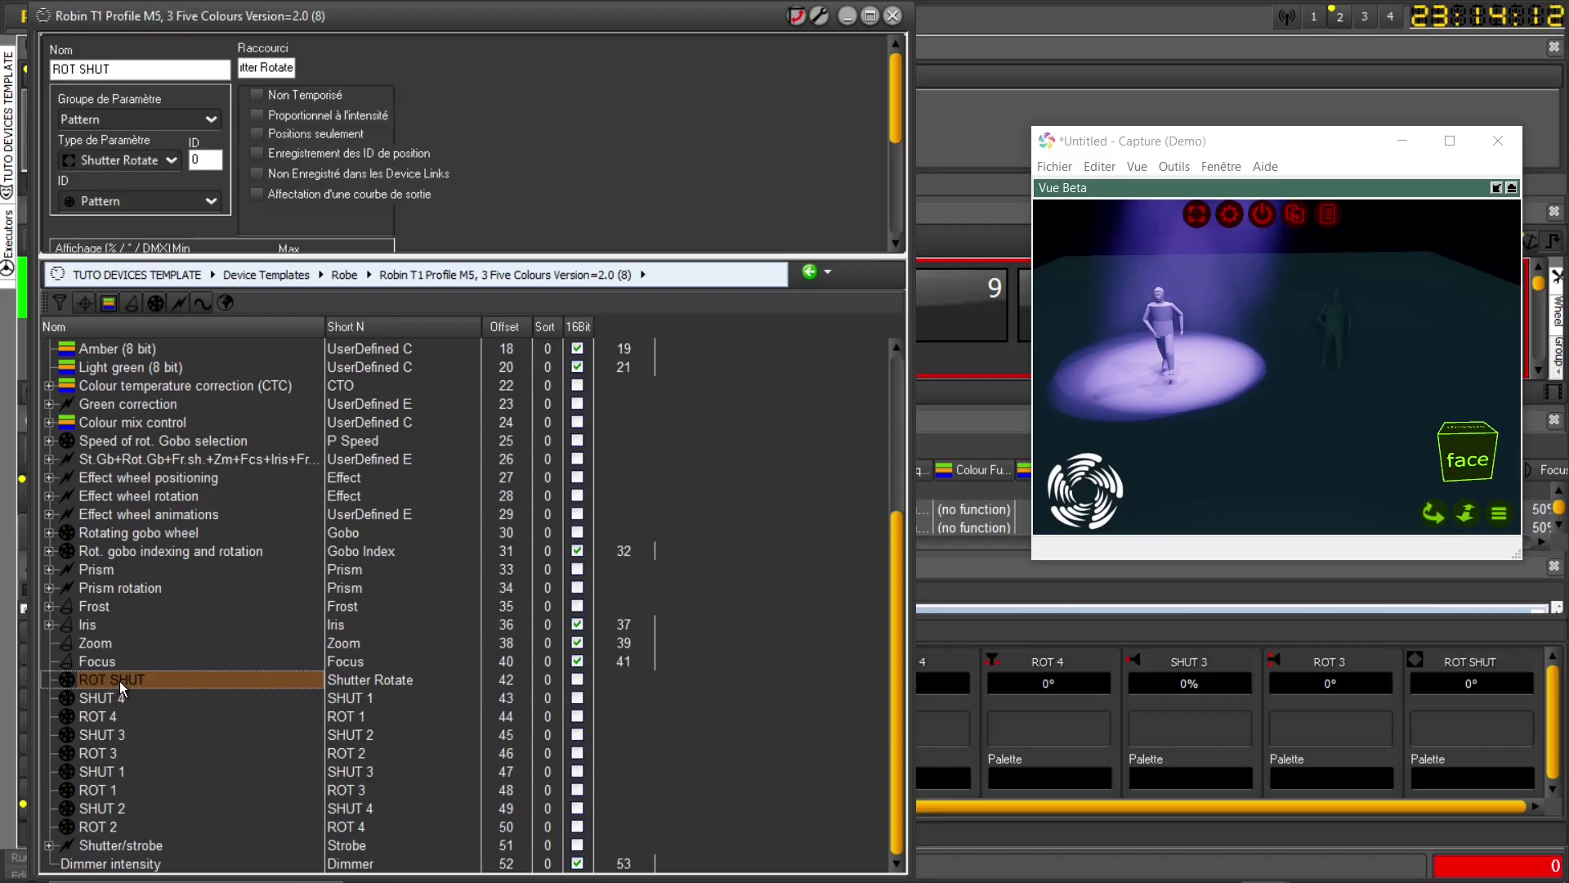
pyautogui.click(120, 698)
pyautogui.click(121, 683)
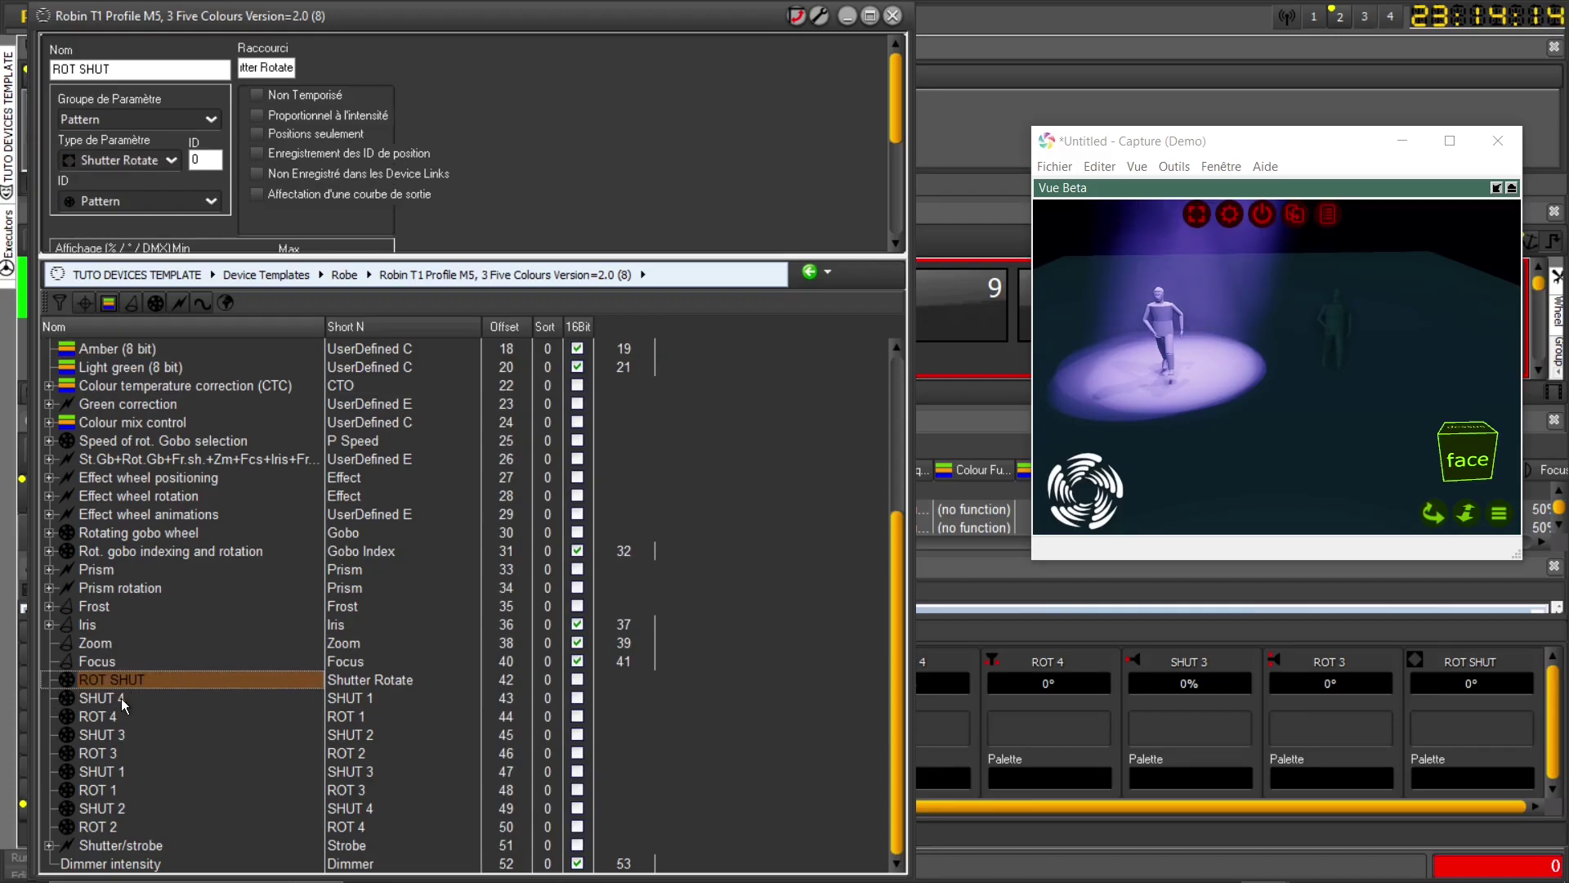
pyautogui.click(121, 697)
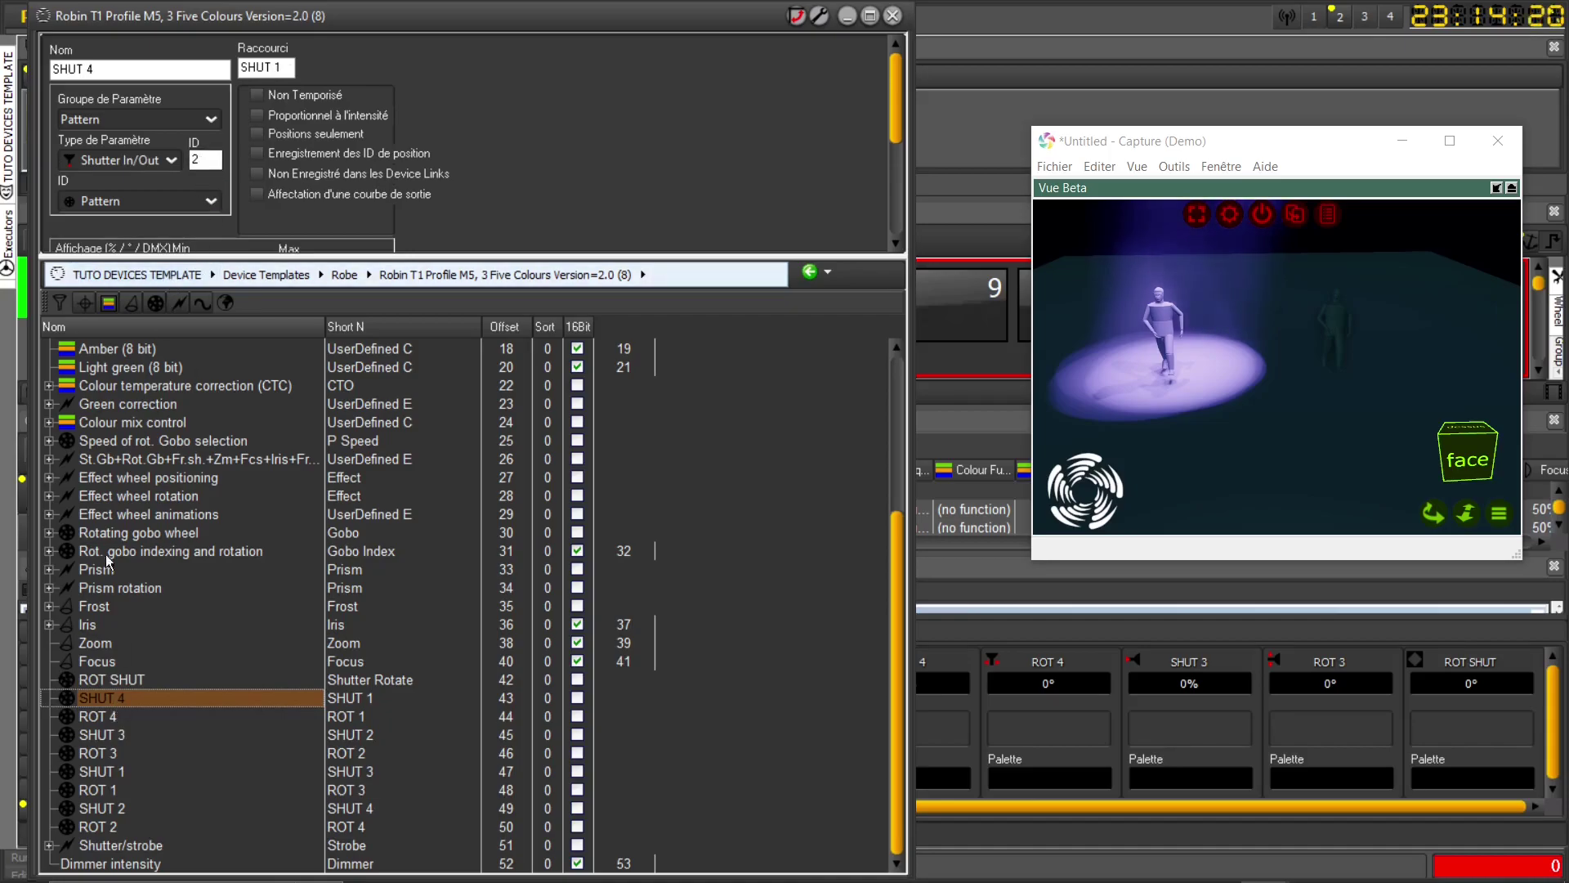
pyautogui.click(129, 719)
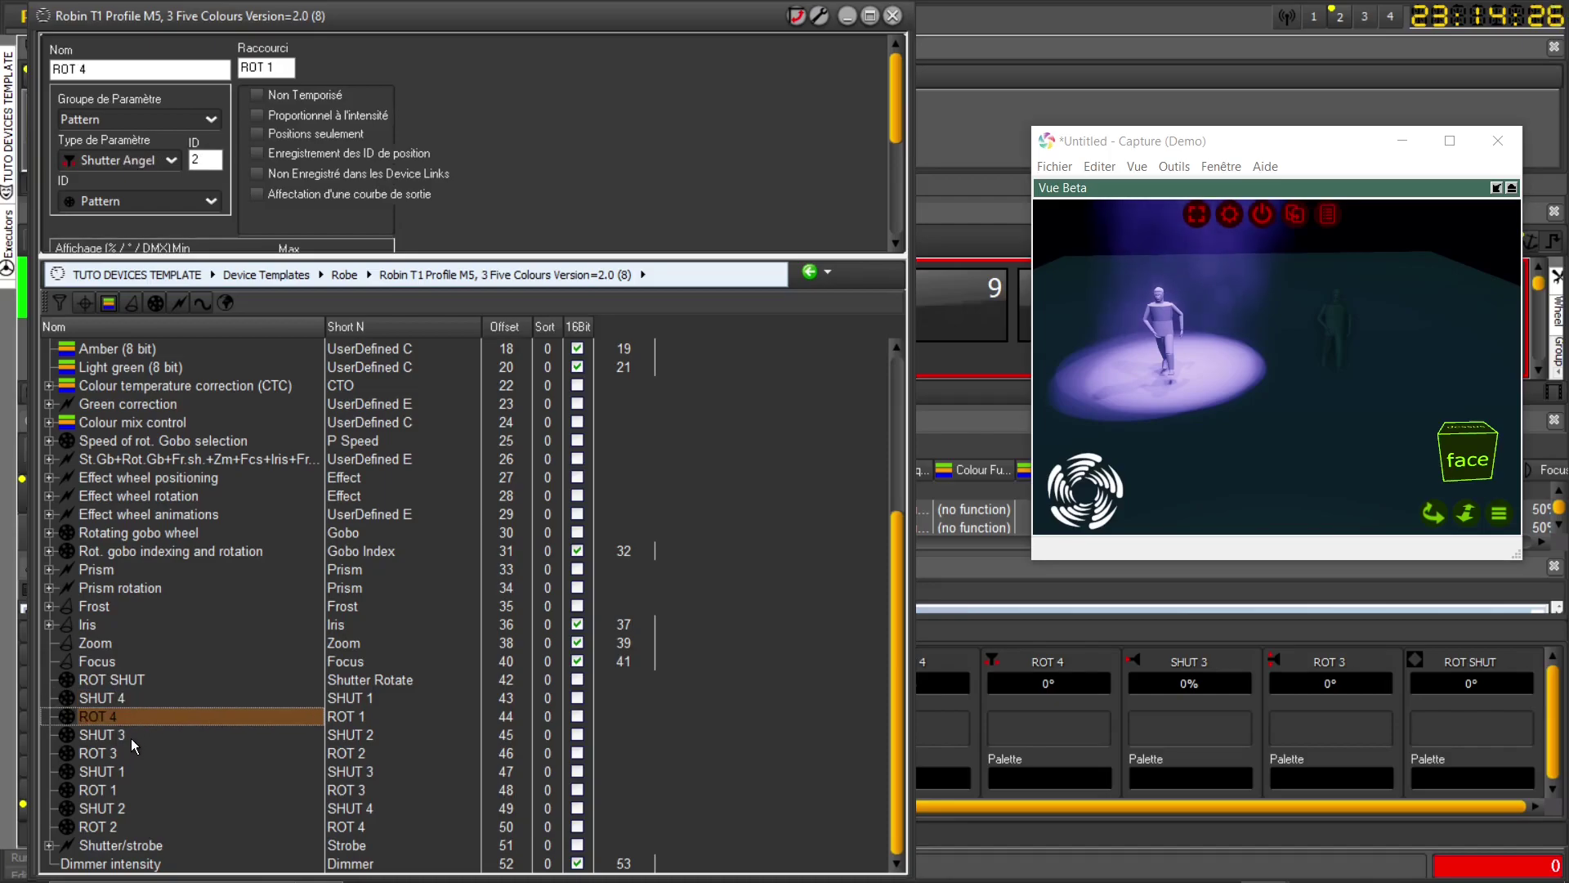
# - Examine the parameter type and ID assigned to SHUT 3, ROT 3 and SHUT 2 in the template
pyautogui.click(131, 738)
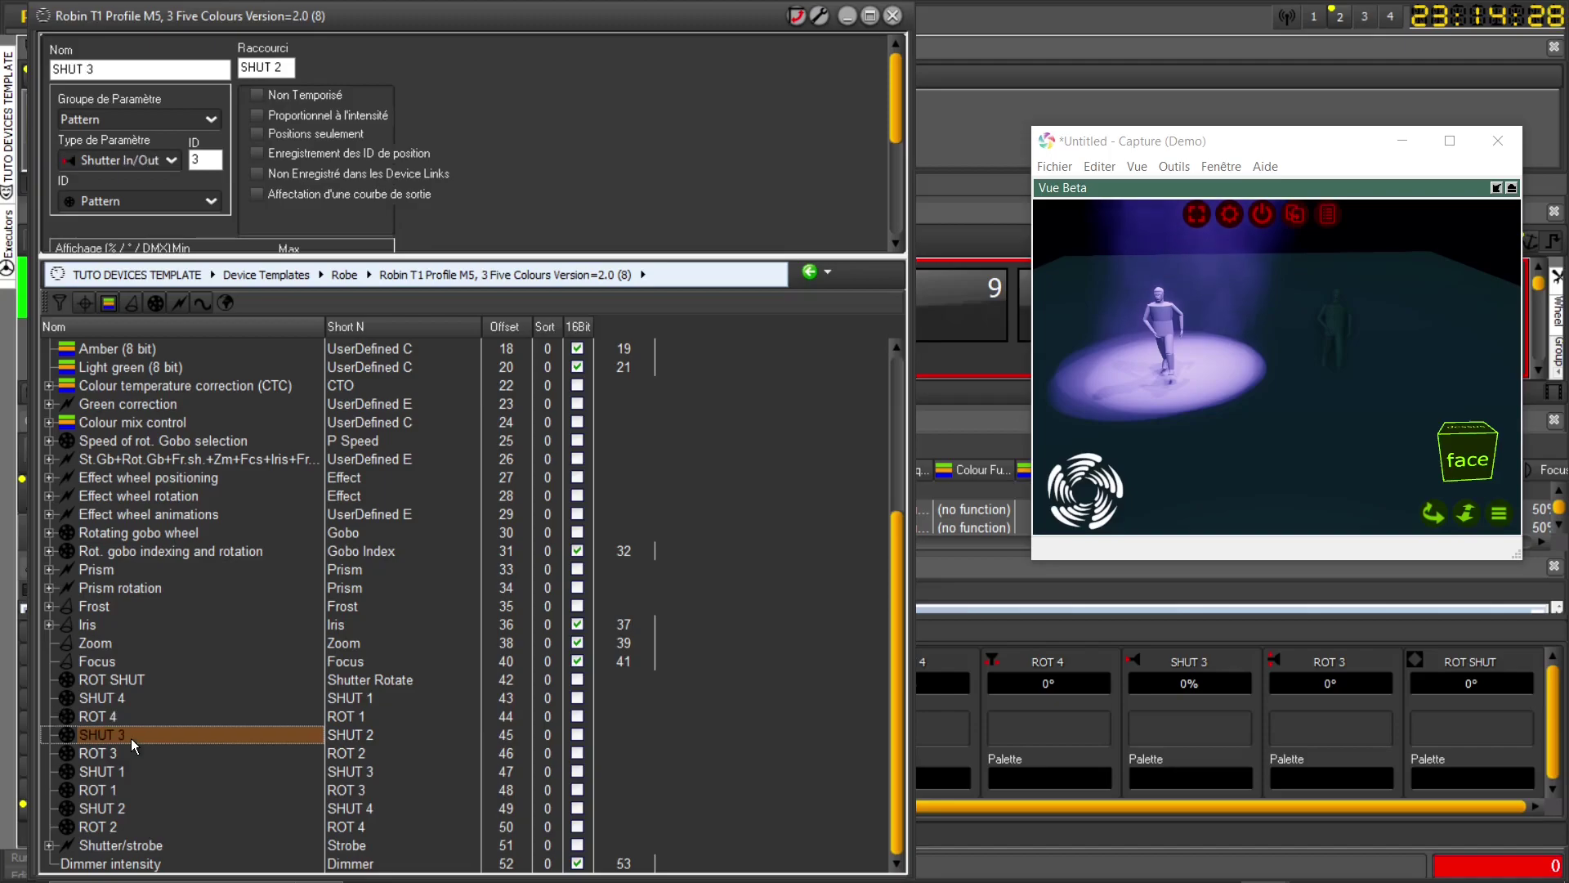
pyautogui.click(133, 756)
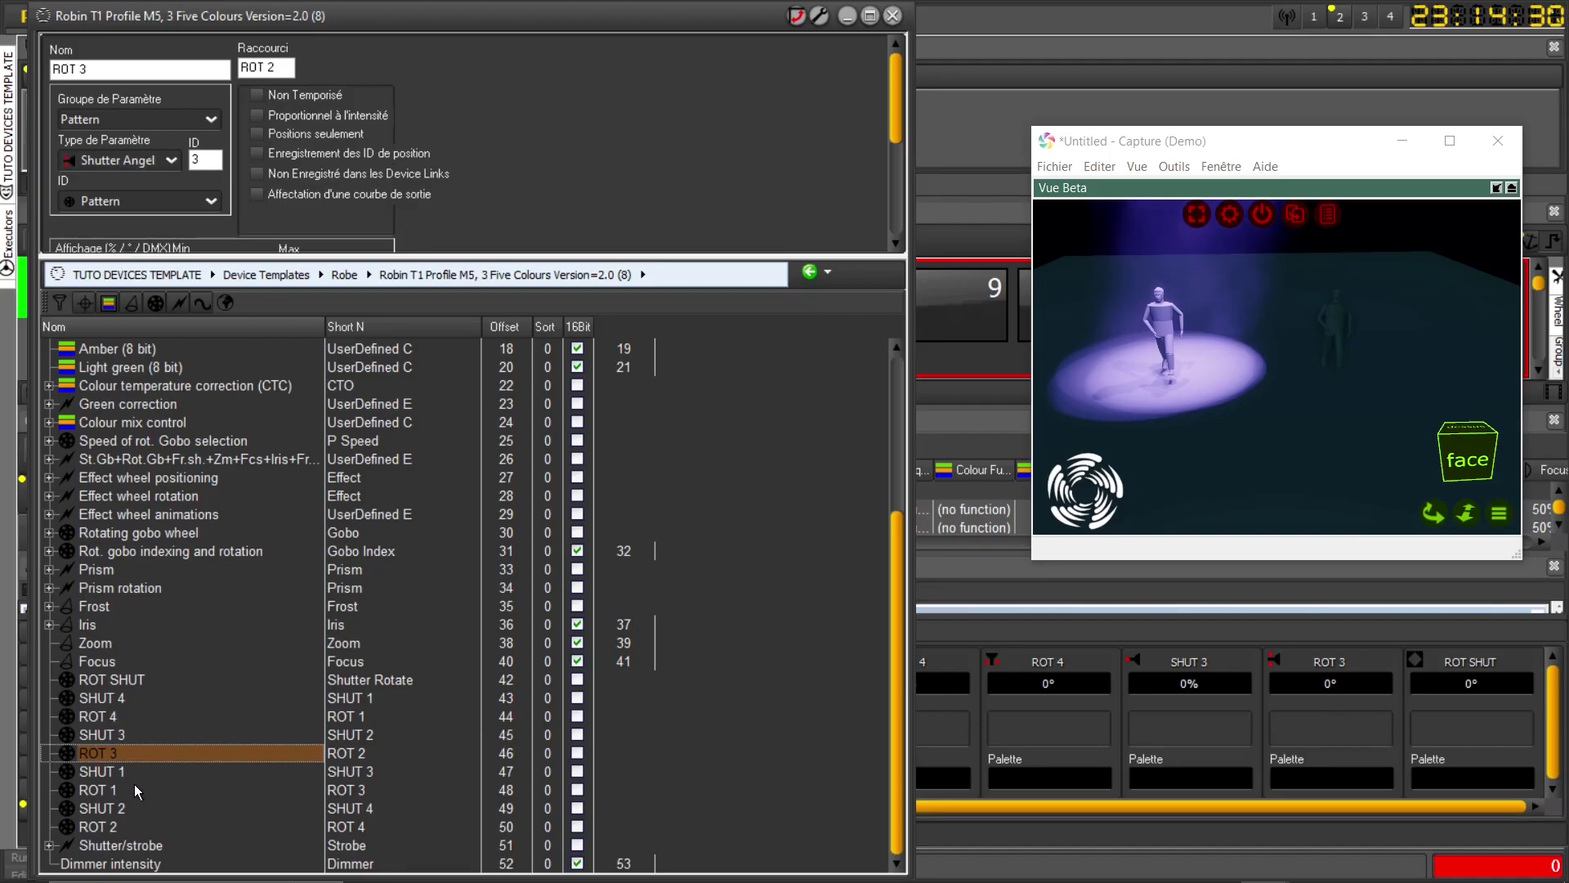
pyautogui.click(132, 808)
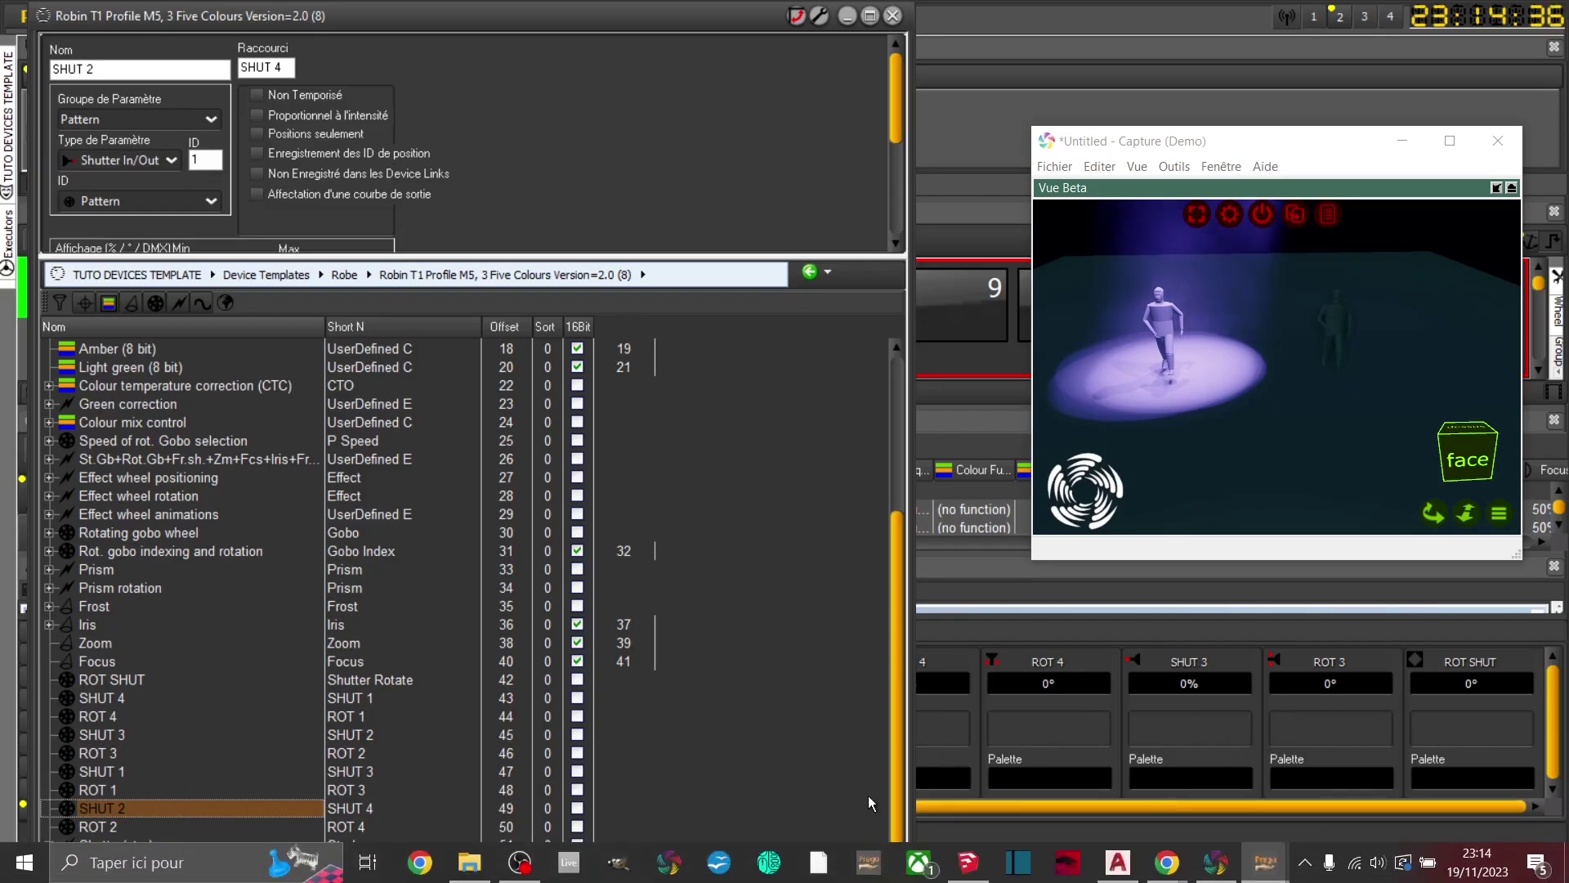
# - Reposition the template editor and enlarge its parameter list to show more rows down to Dimmer intensity
pyautogui.moveTo(551, 19); pyautogui.dragTo(625, 787)
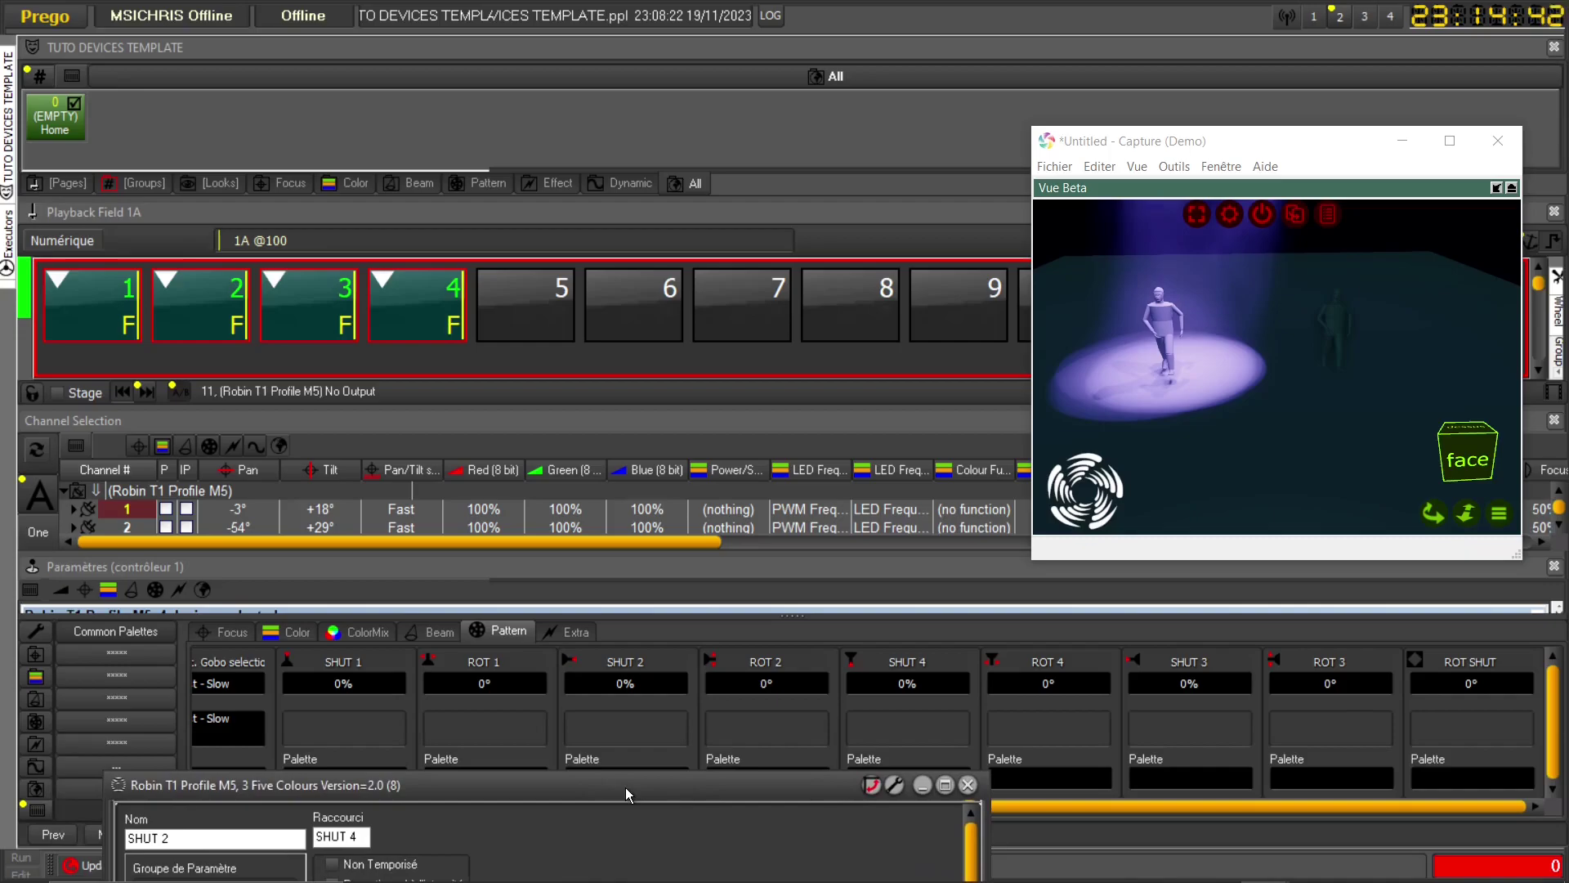
pyautogui.moveTo(625, 787); pyautogui.dragTo(660, 108)
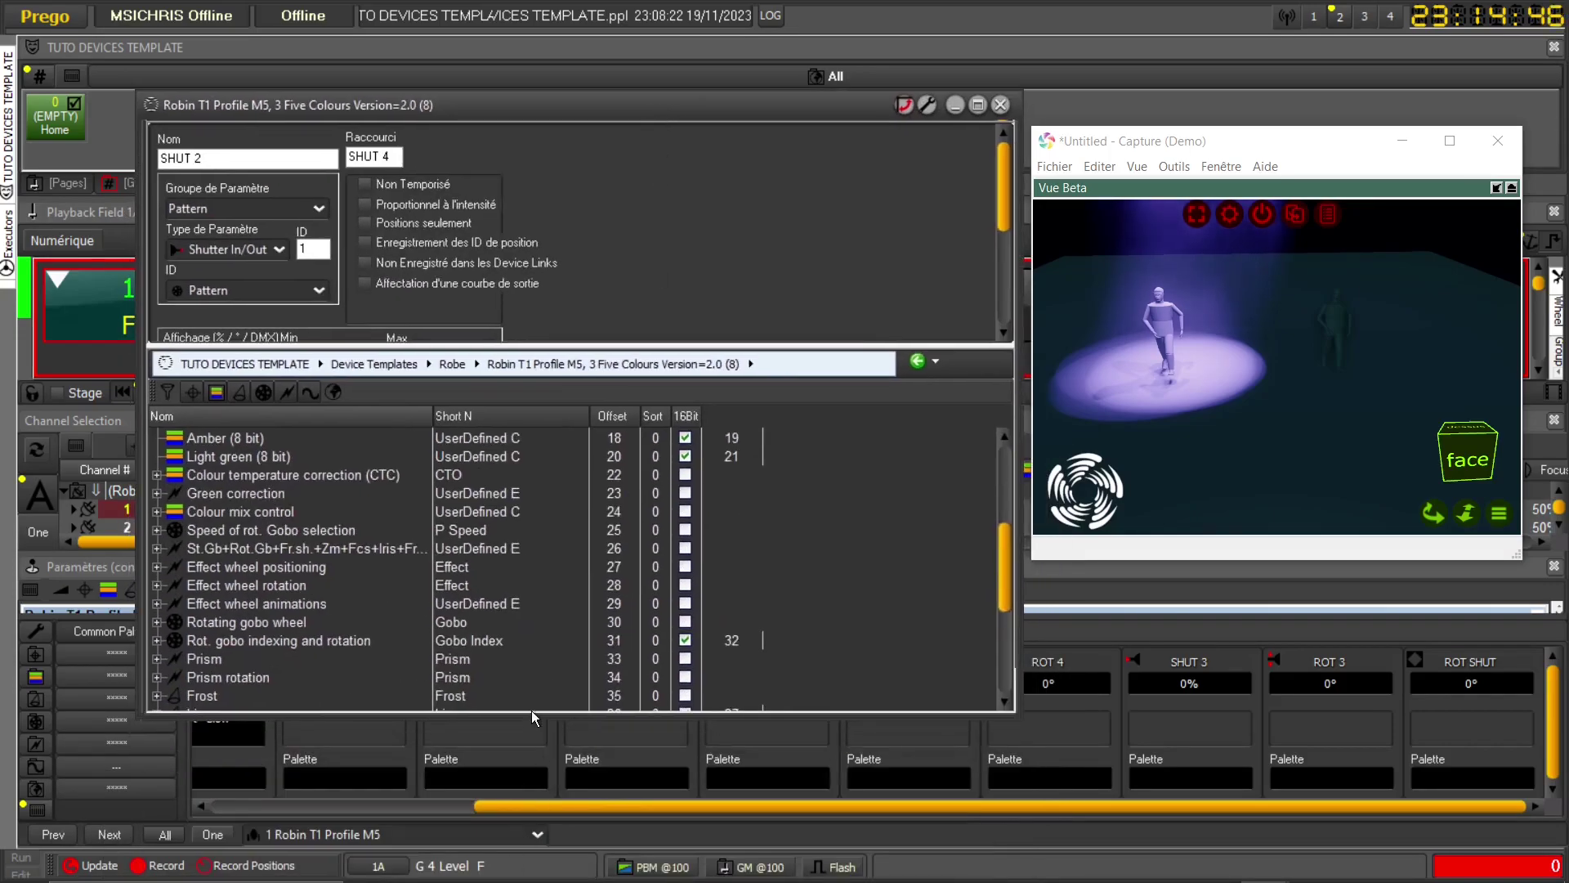
pyautogui.moveTo(531, 711); pyautogui.dragTo(531, 879)
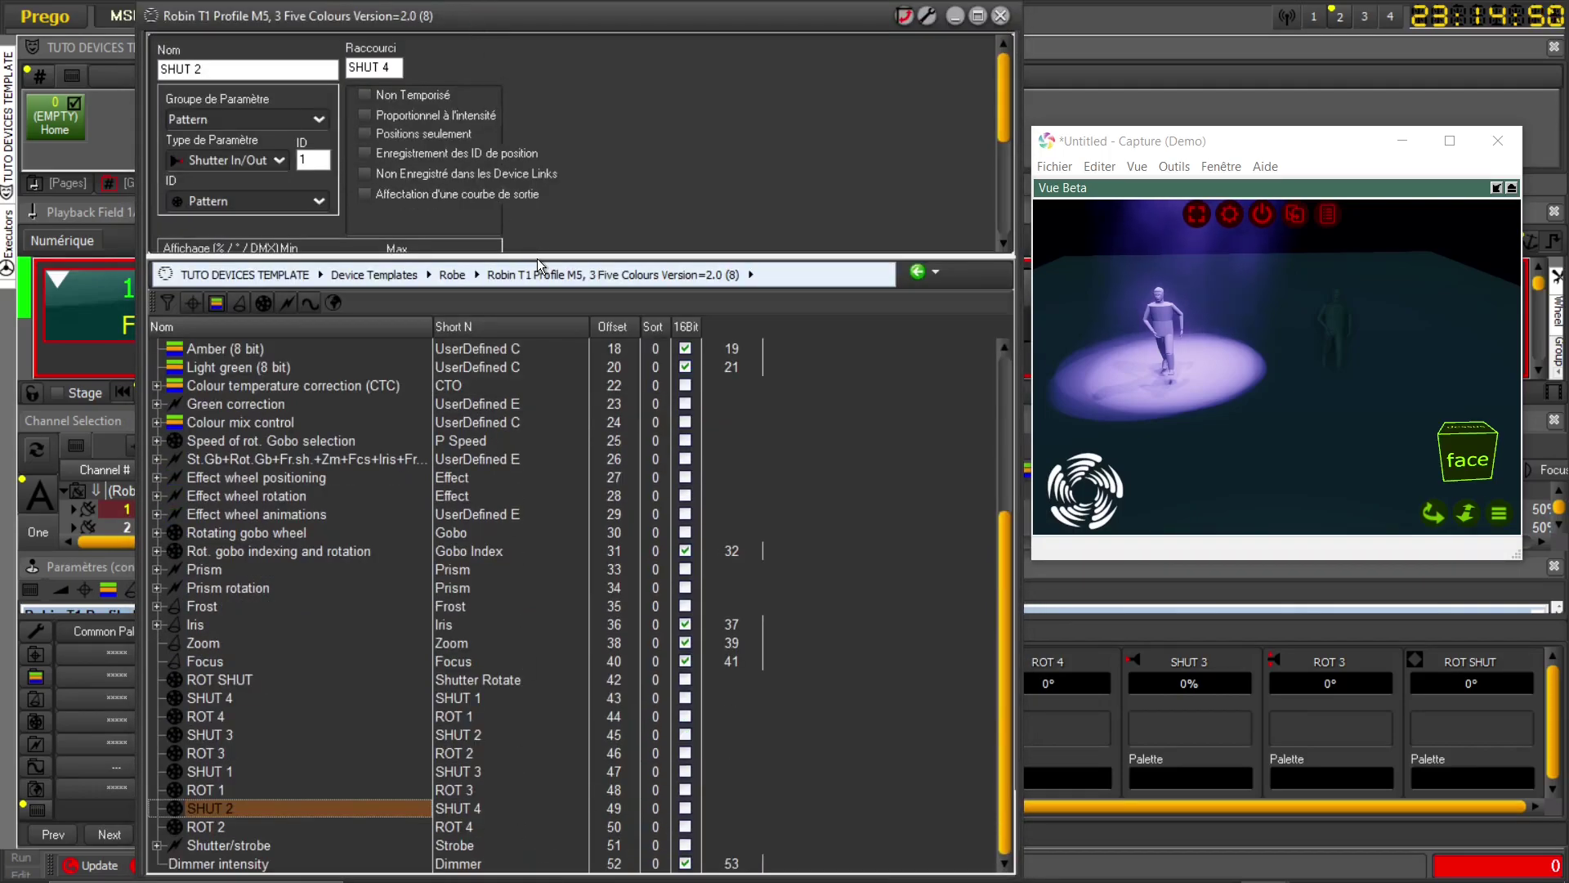
pyautogui.moveTo(537, 257); pyautogui.dragTo(537, 216)
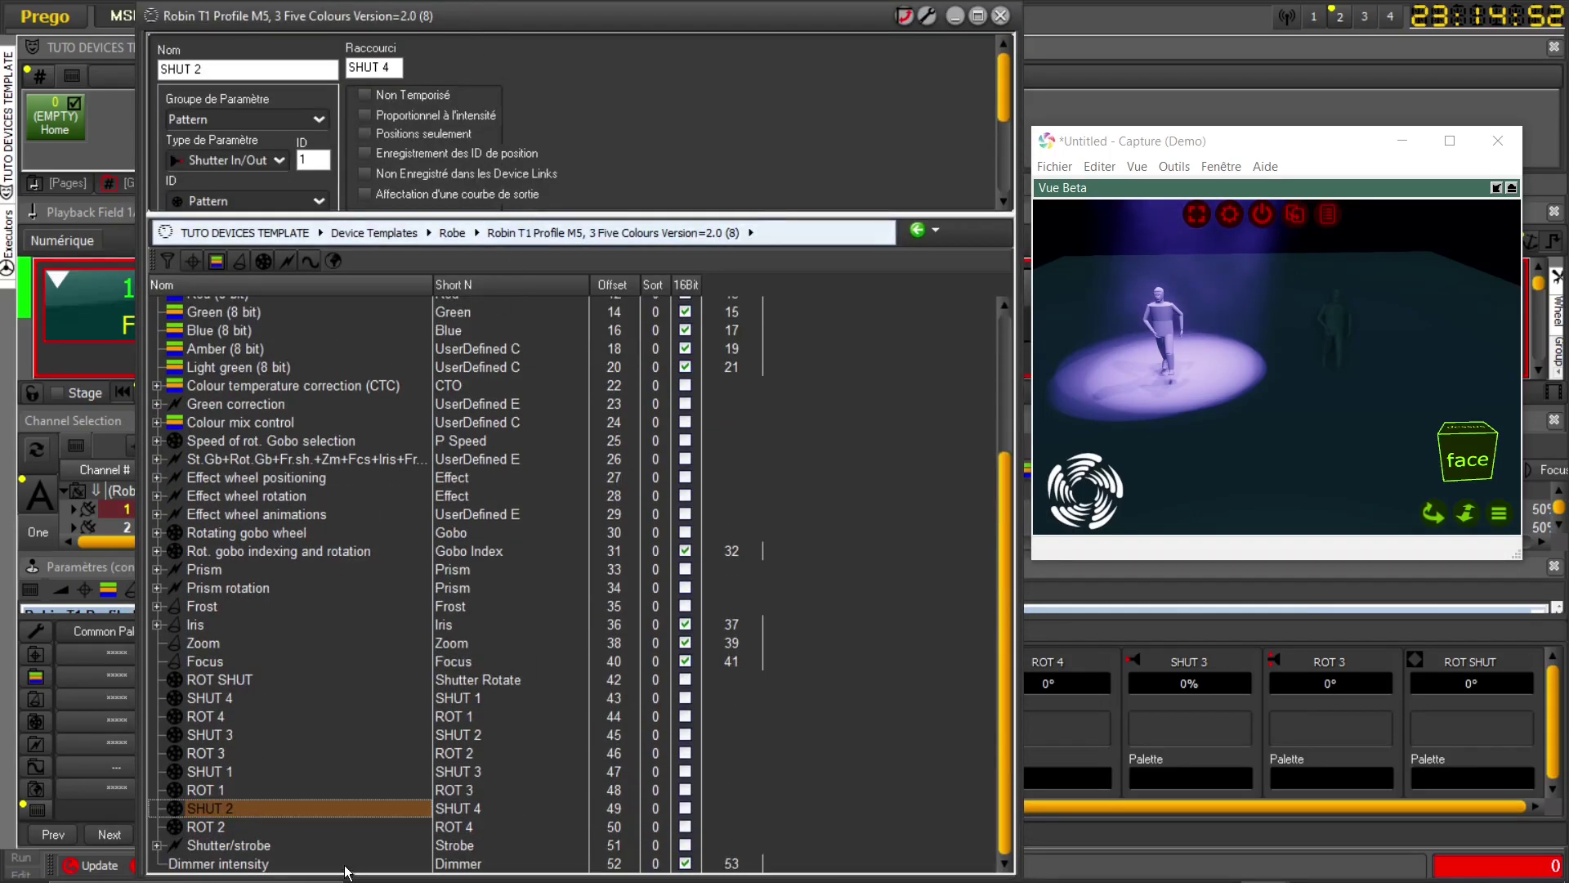
# - Compare the names, short names, parameter types and IDs of the four SHUT and four ROT parameters
pyautogui.click(459, 700)
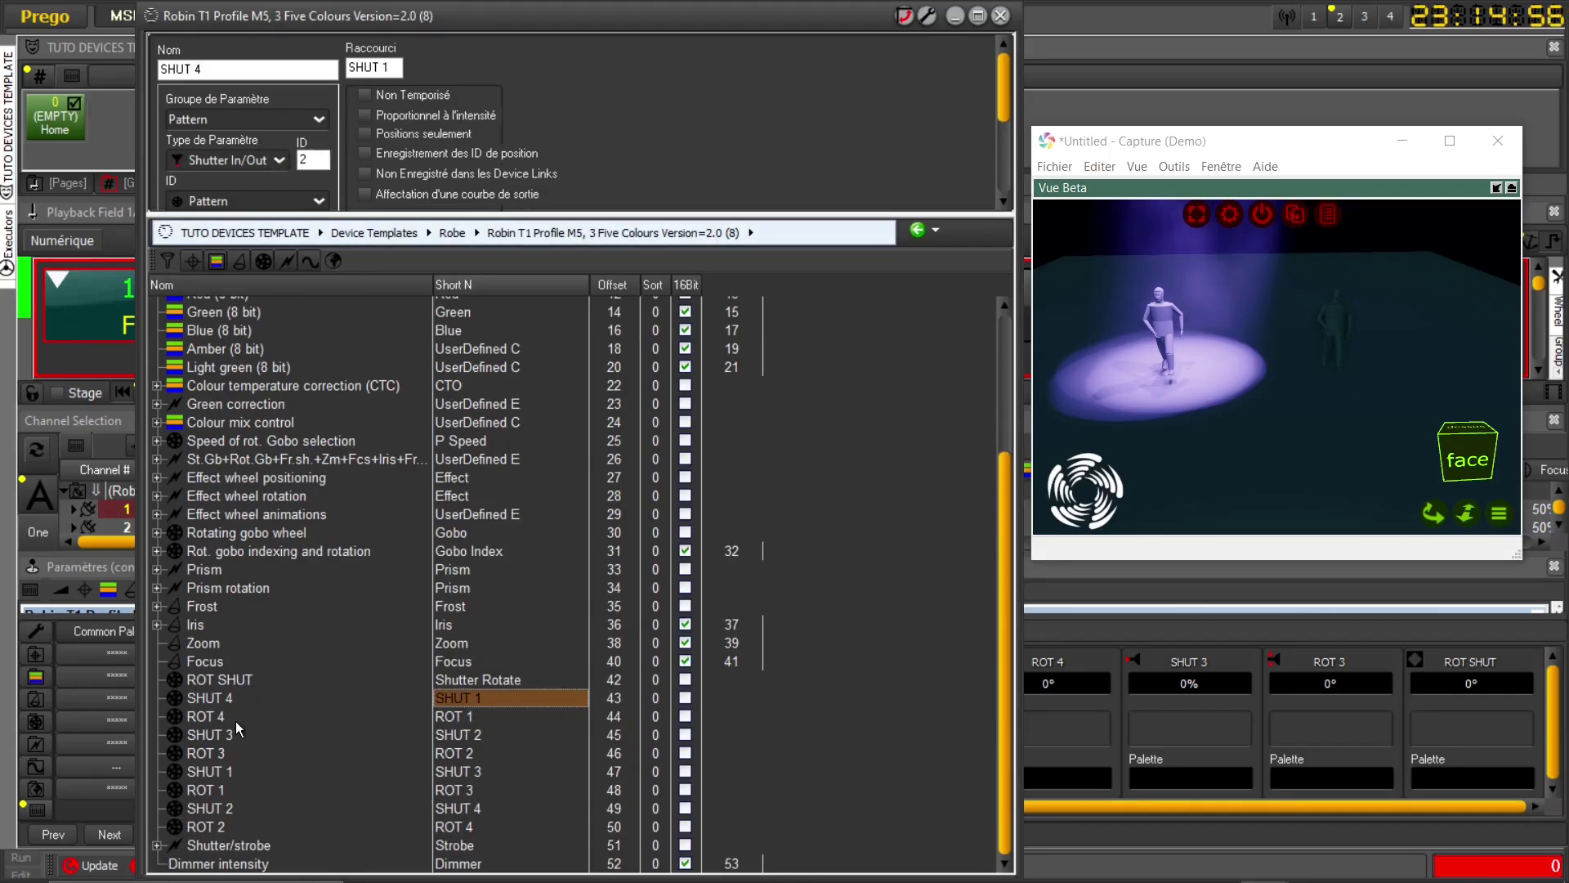
pyautogui.click(229, 774)
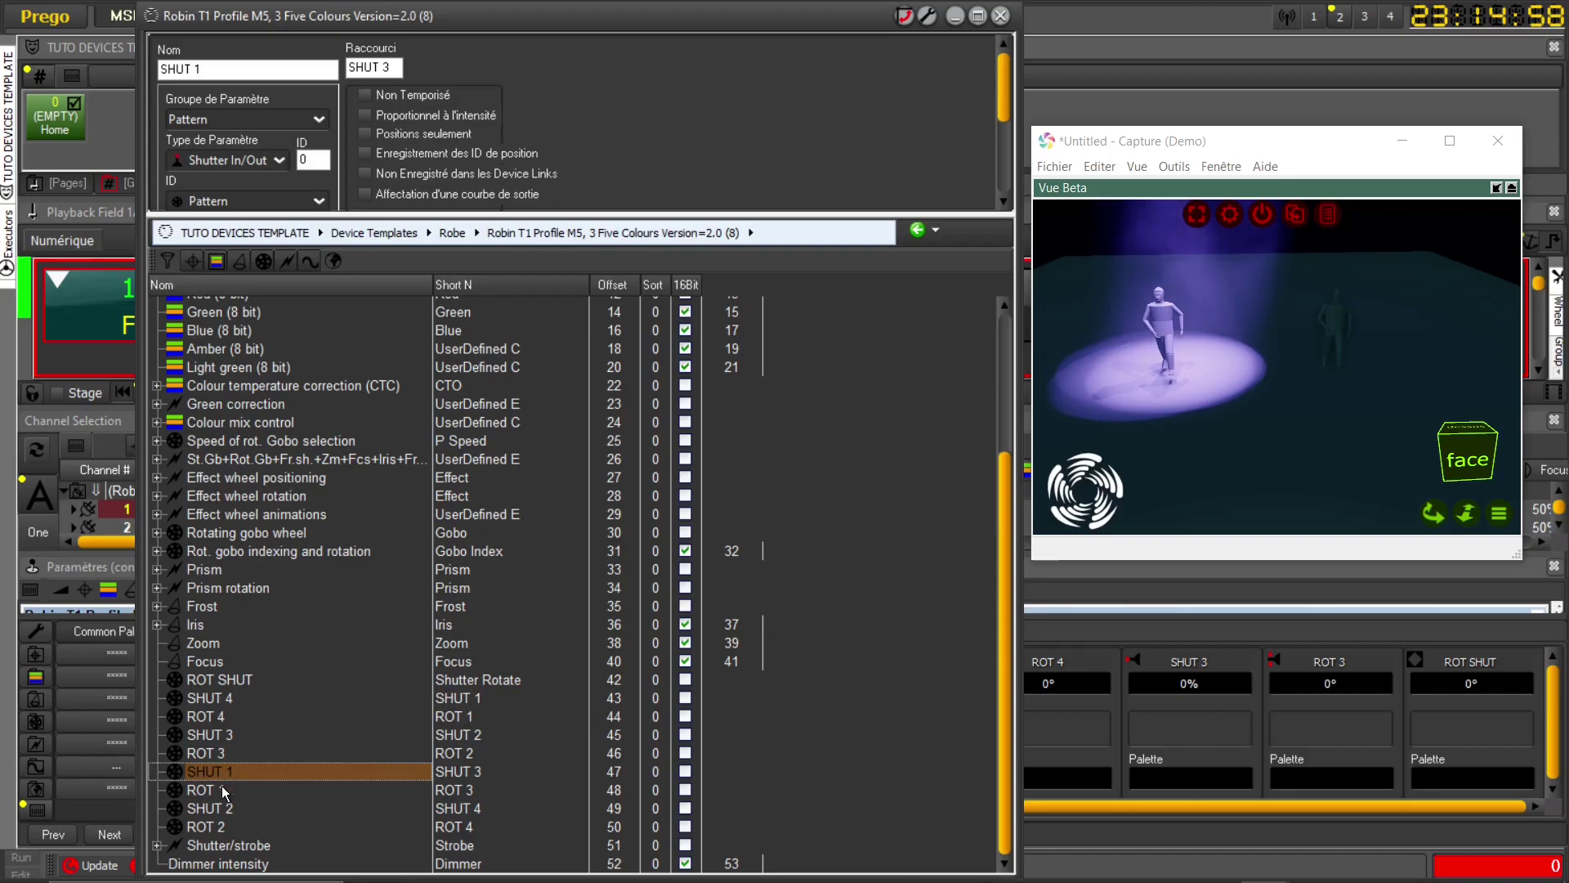
pyautogui.click(221, 791)
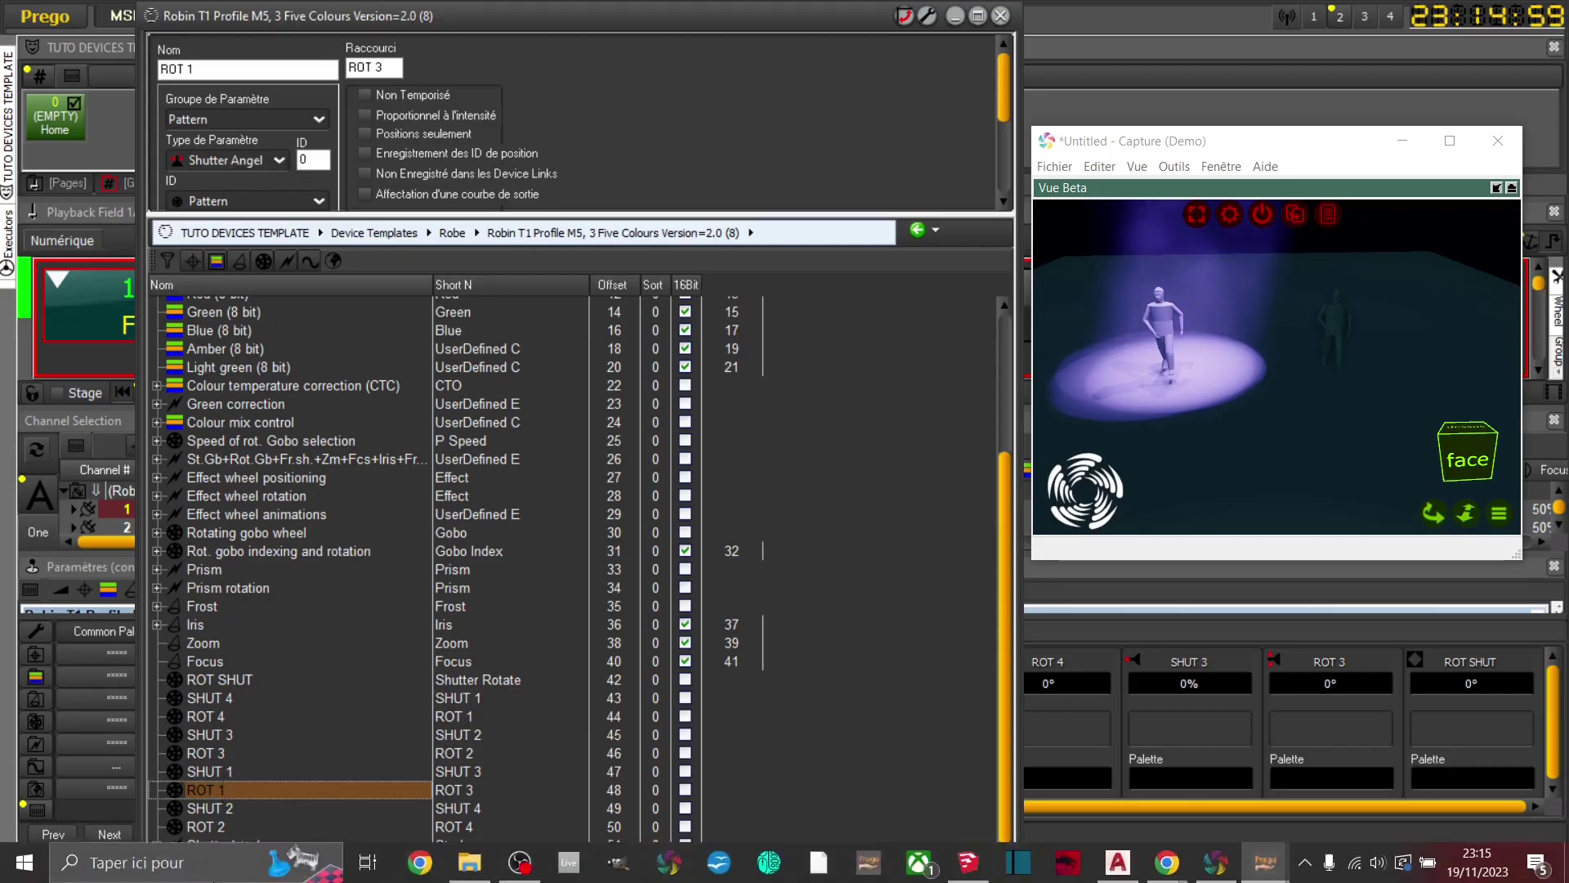
pyautogui.click(217, 809)
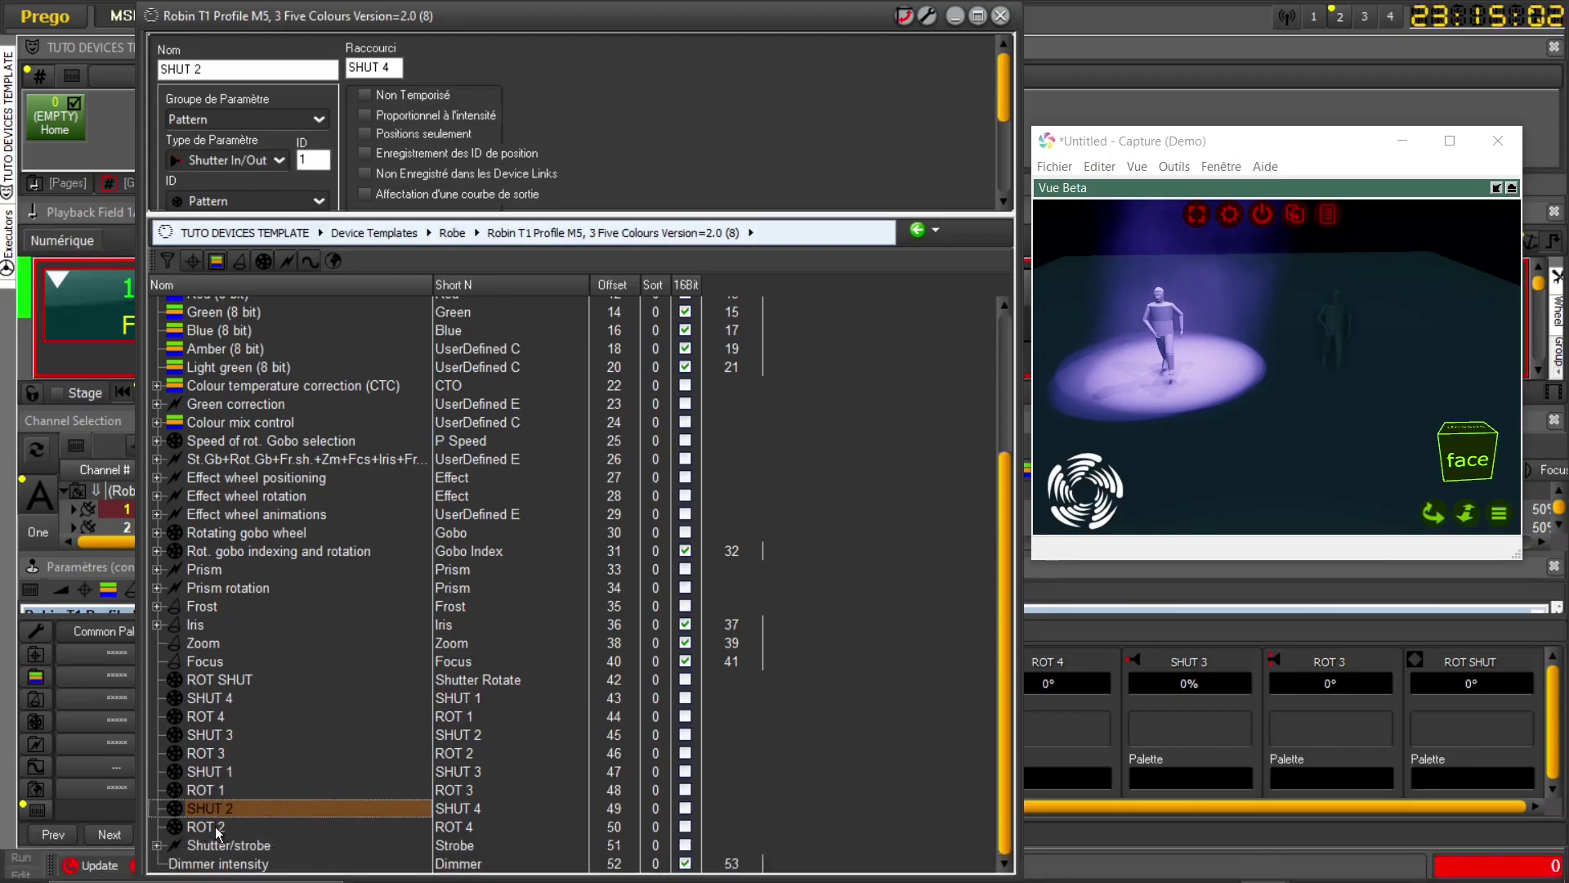
pyautogui.click(219, 829)
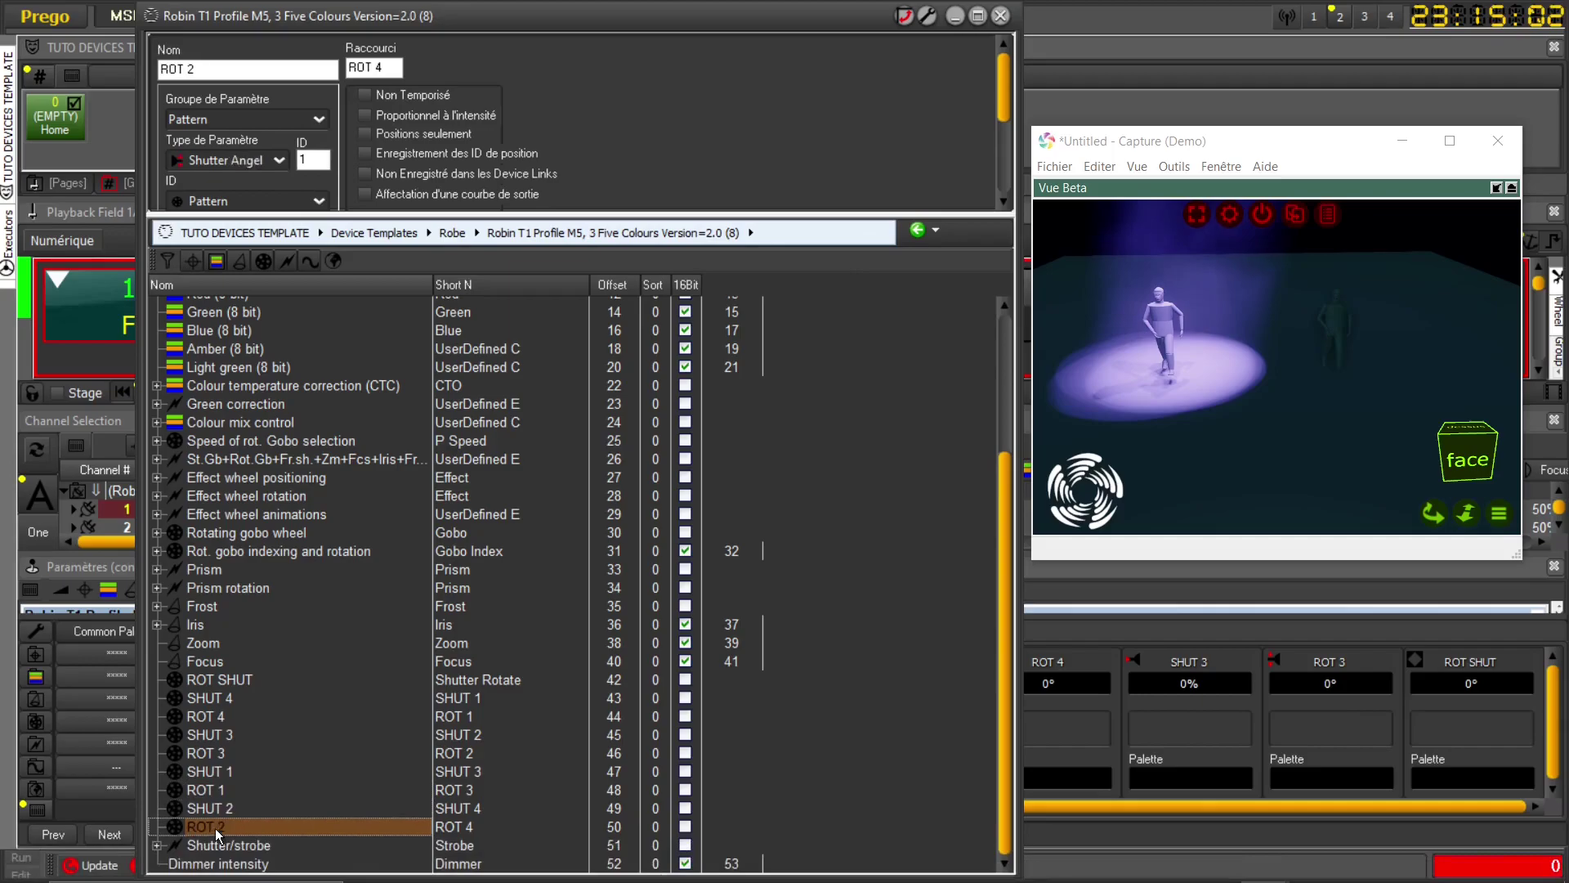
pyautogui.click(222, 734)
pyautogui.click(222, 754)
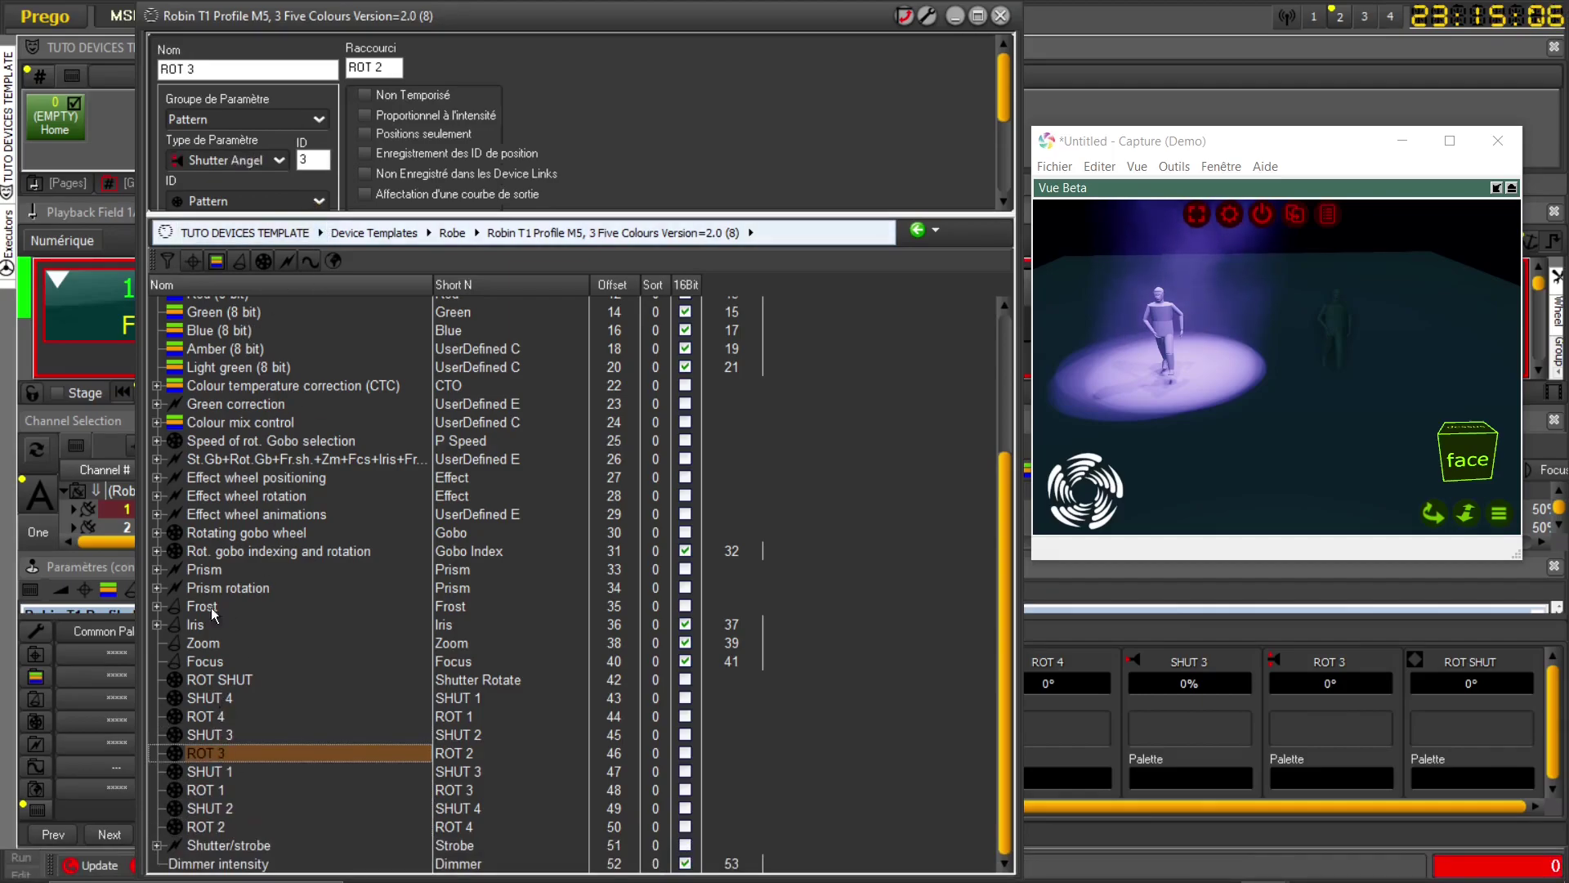
pyautogui.click(221, 700)
pyautogui.click(219, 718)
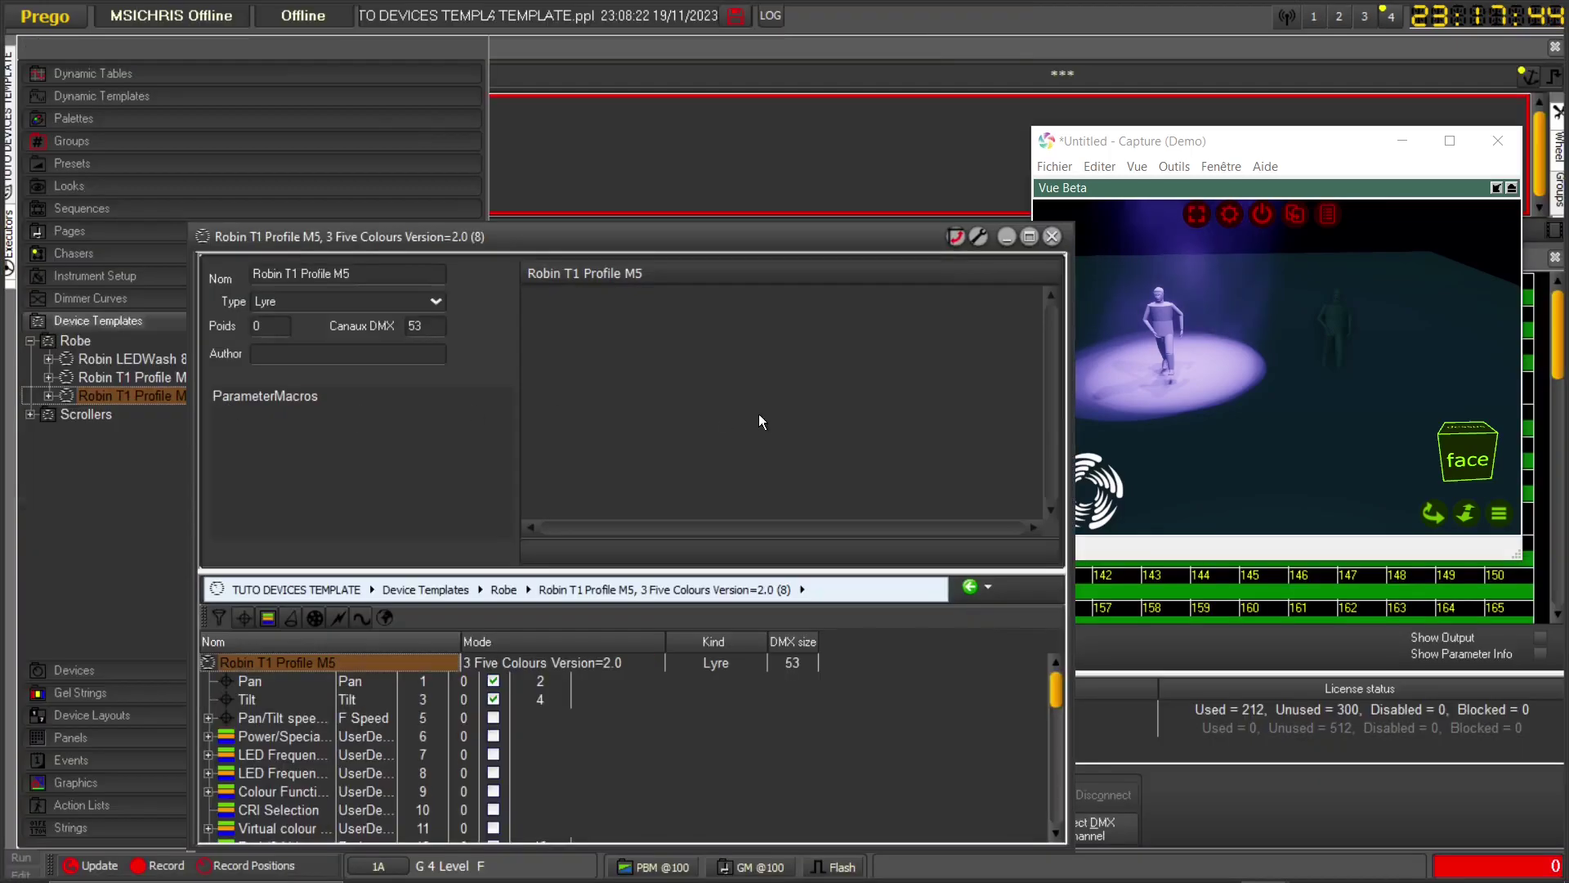
# - Enlarge the template editor and widen the short-name column to show the shutter parameters' full short names
pyautogui.moveTo(673, 239); pyautogui.dragTo(820, 18)
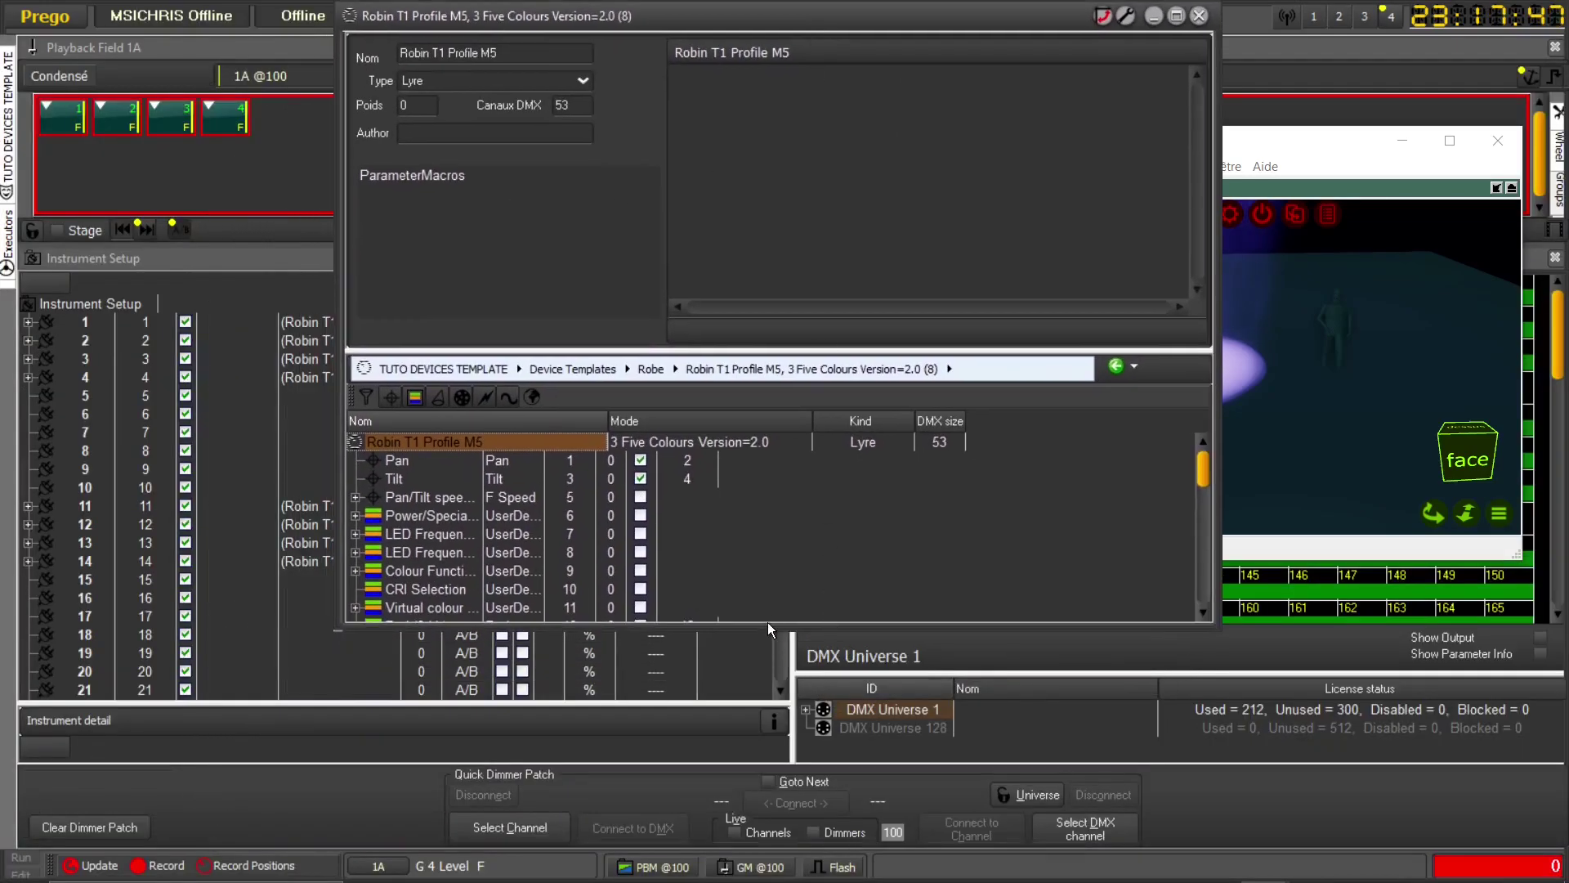
pyautogui.moveTo(767, 623); pyautogui.dragTo(767, 853)
pyautogui.scroll(-1, 683, 548)
pyautogui.scroll(-5, 683, 548)
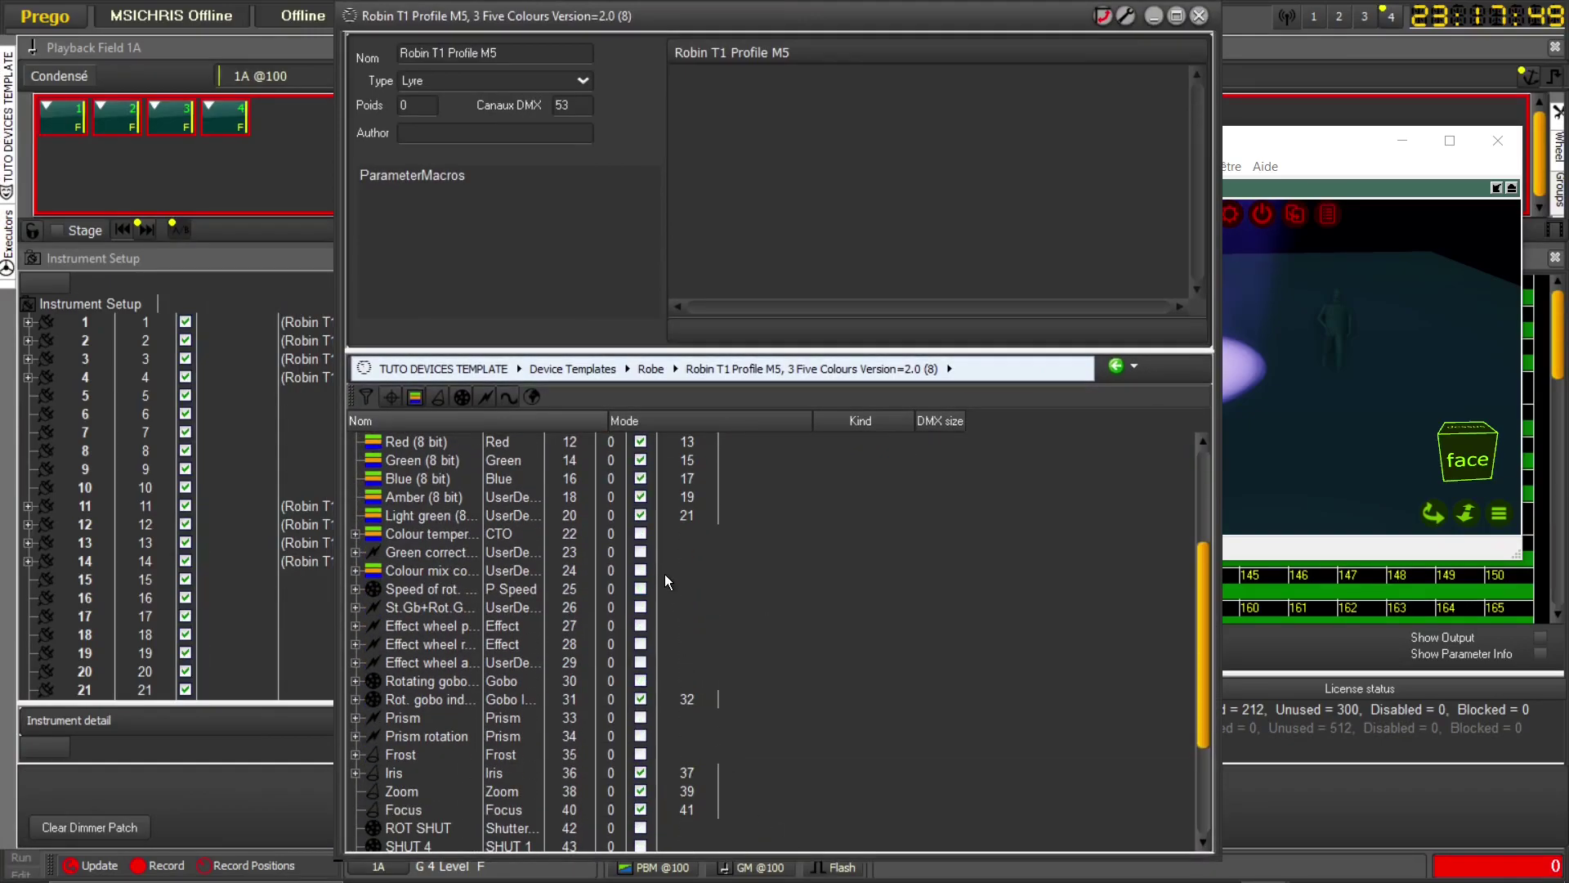
pyautogui.click(527, 463)
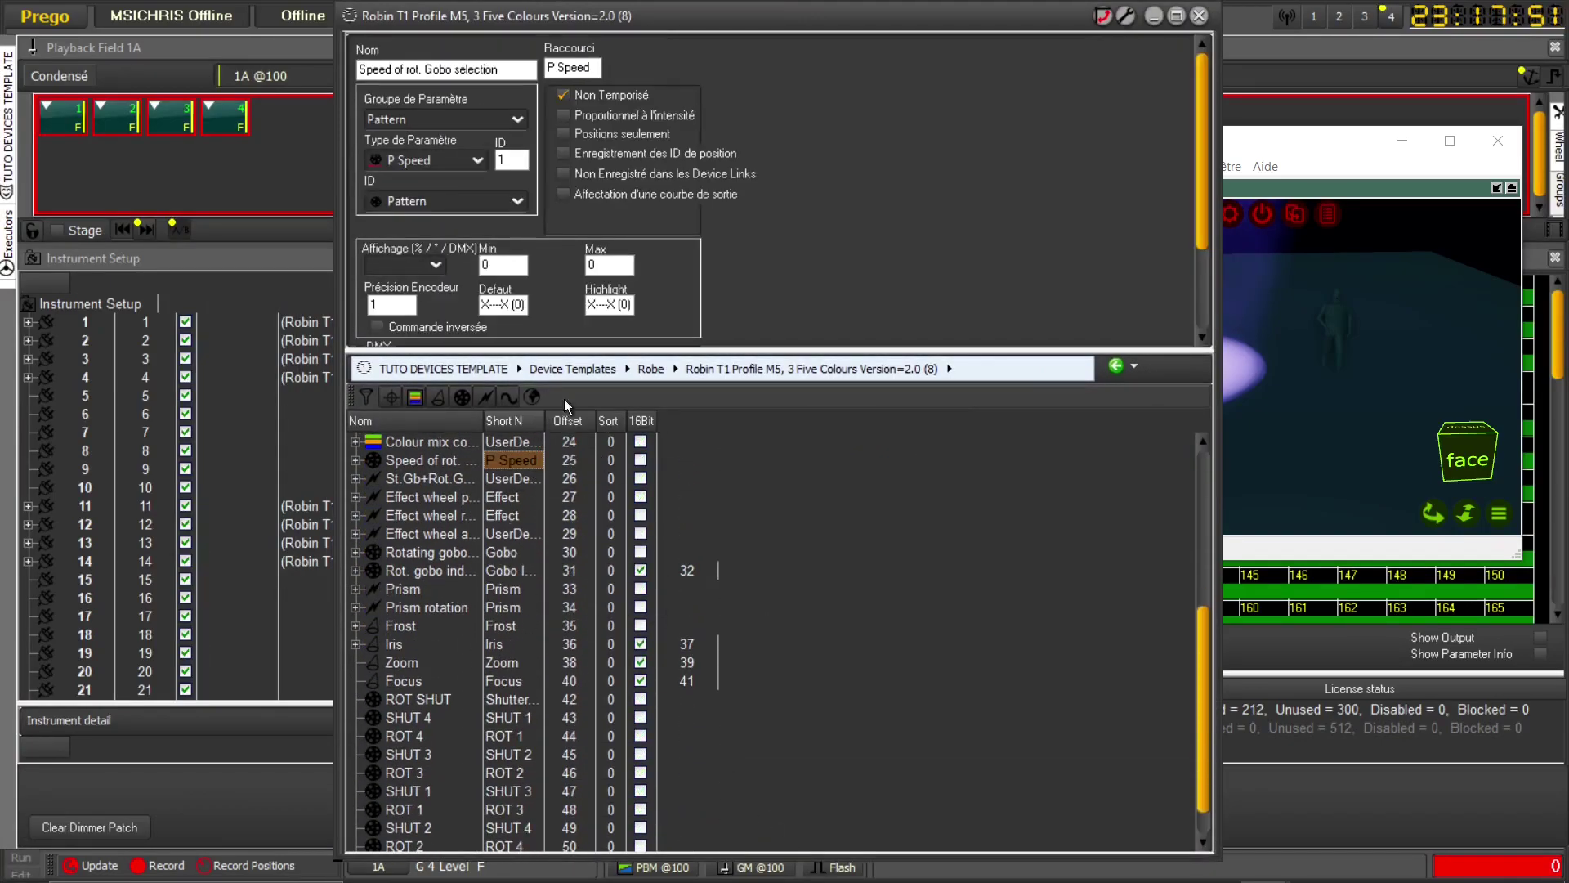
pyautogui.scroll(-1, 634, 655)
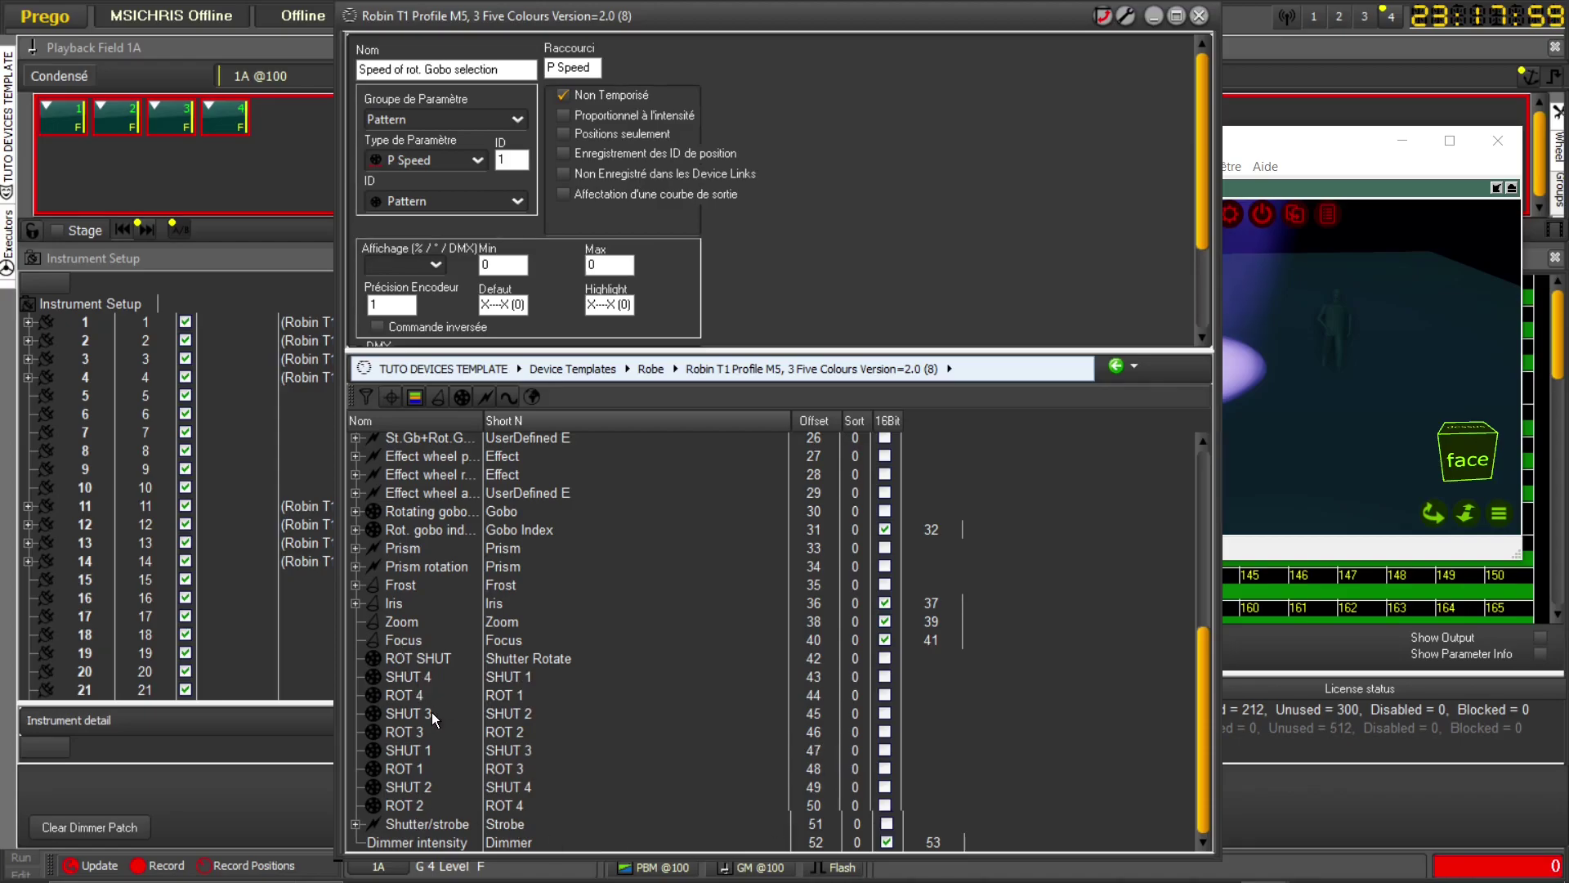
# - Rename the parameters at offsets 43 and 44 as SHUT 1 and ROT 1 to match their short names
pyautogui.click(428, 680)
pyautogui.click(438, 680)
pyautogui.moveTo(440, 679); pyautogui.dragTo(409, 685)
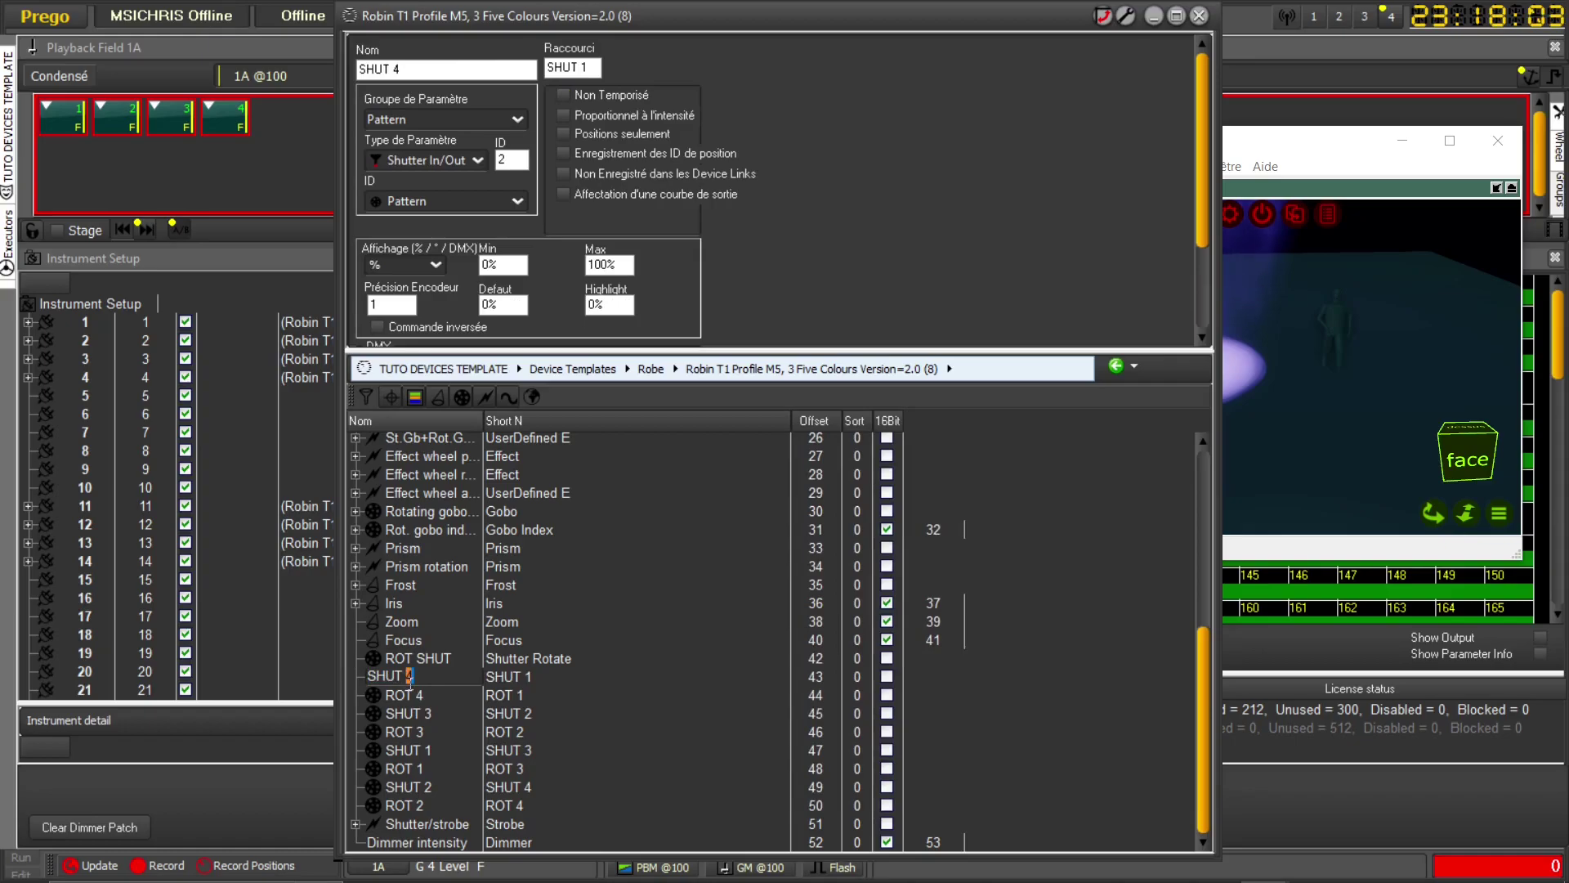
pyautogui.write('1')
pyautogui.click(425, 695)
pyautogui.click(425, 696)
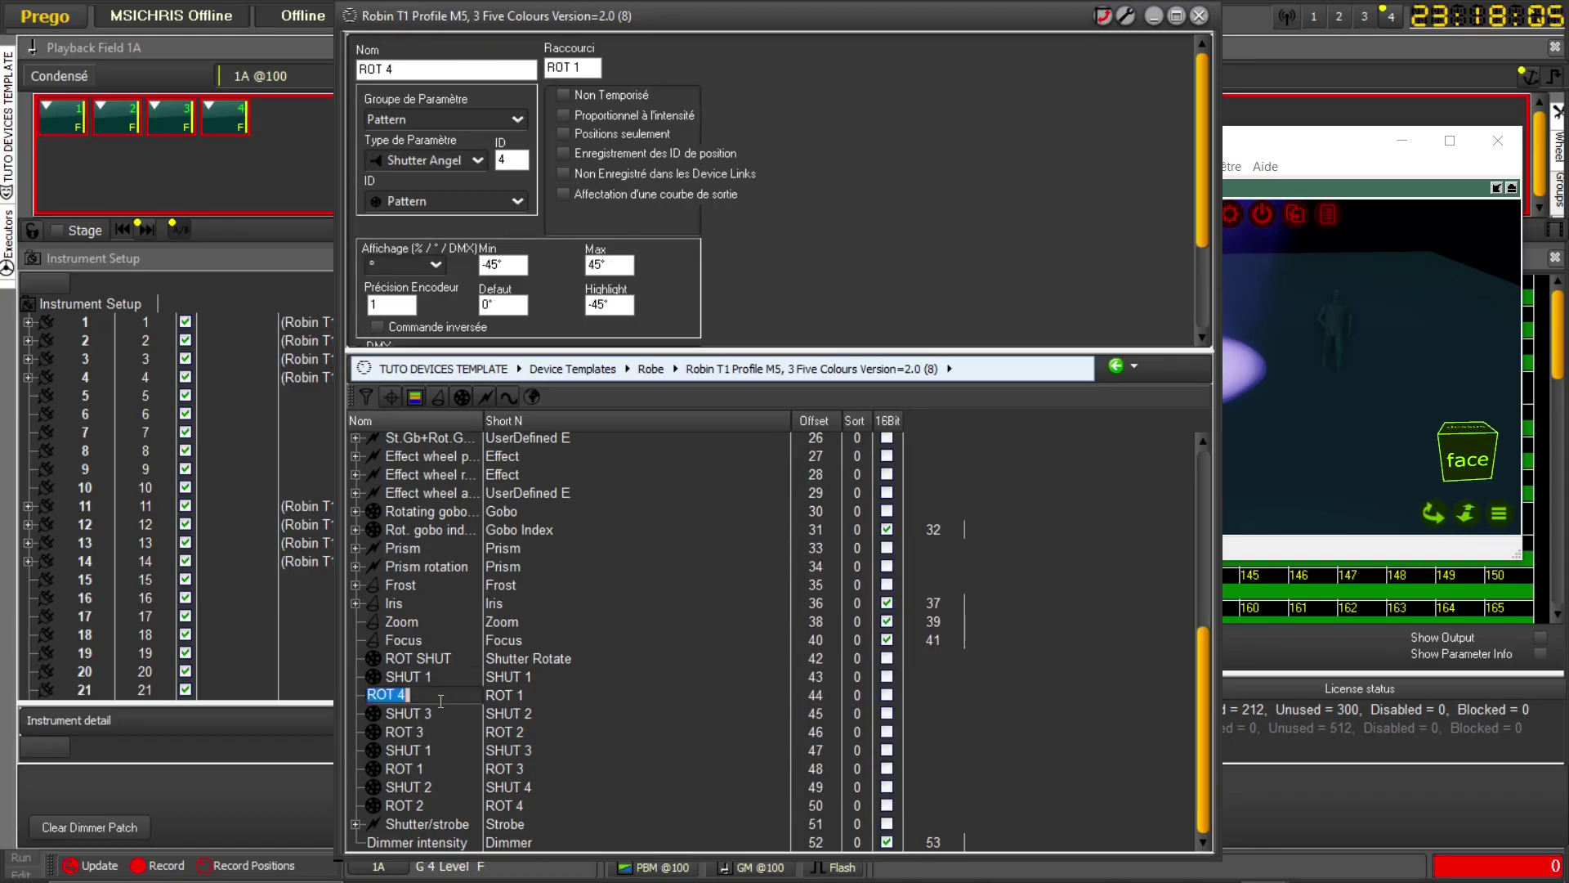
pyautogui.write('1')
# - Rename the parameters at offsets 45 and 46 as SHUT 2 and ROT 2
pyautogui.click(433, 714)
pyautogui.click(433, 713)
pyautogui.moveTo(433, 713); pyautogui.dragTo(409, 714)
pyautogui.write('2')
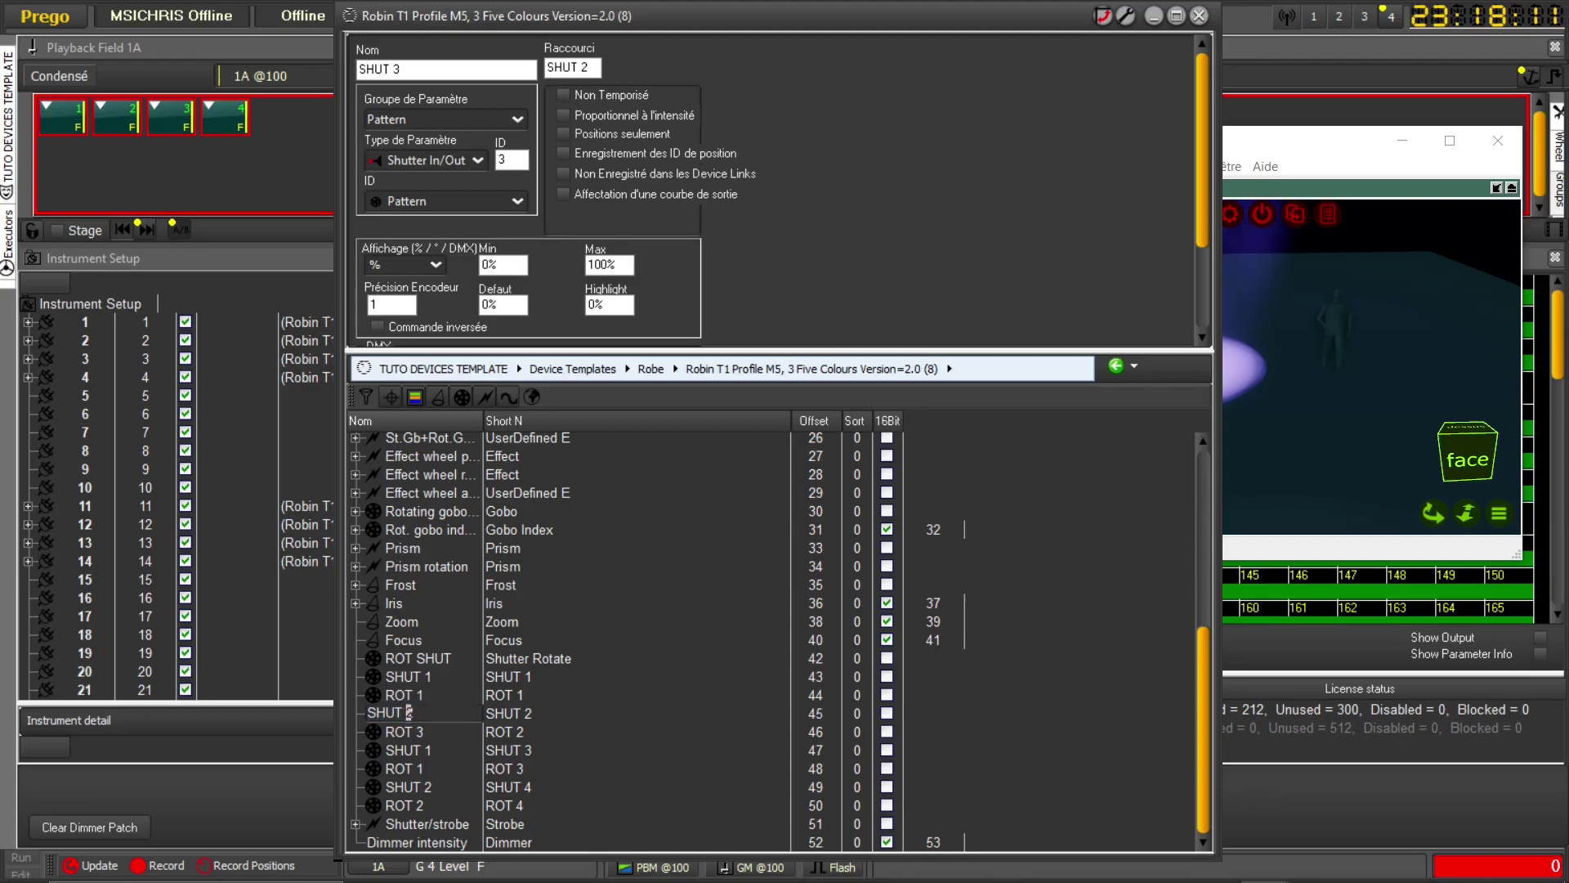
pyautogui.click(422, 731)
pyautogui.click(422, 731)
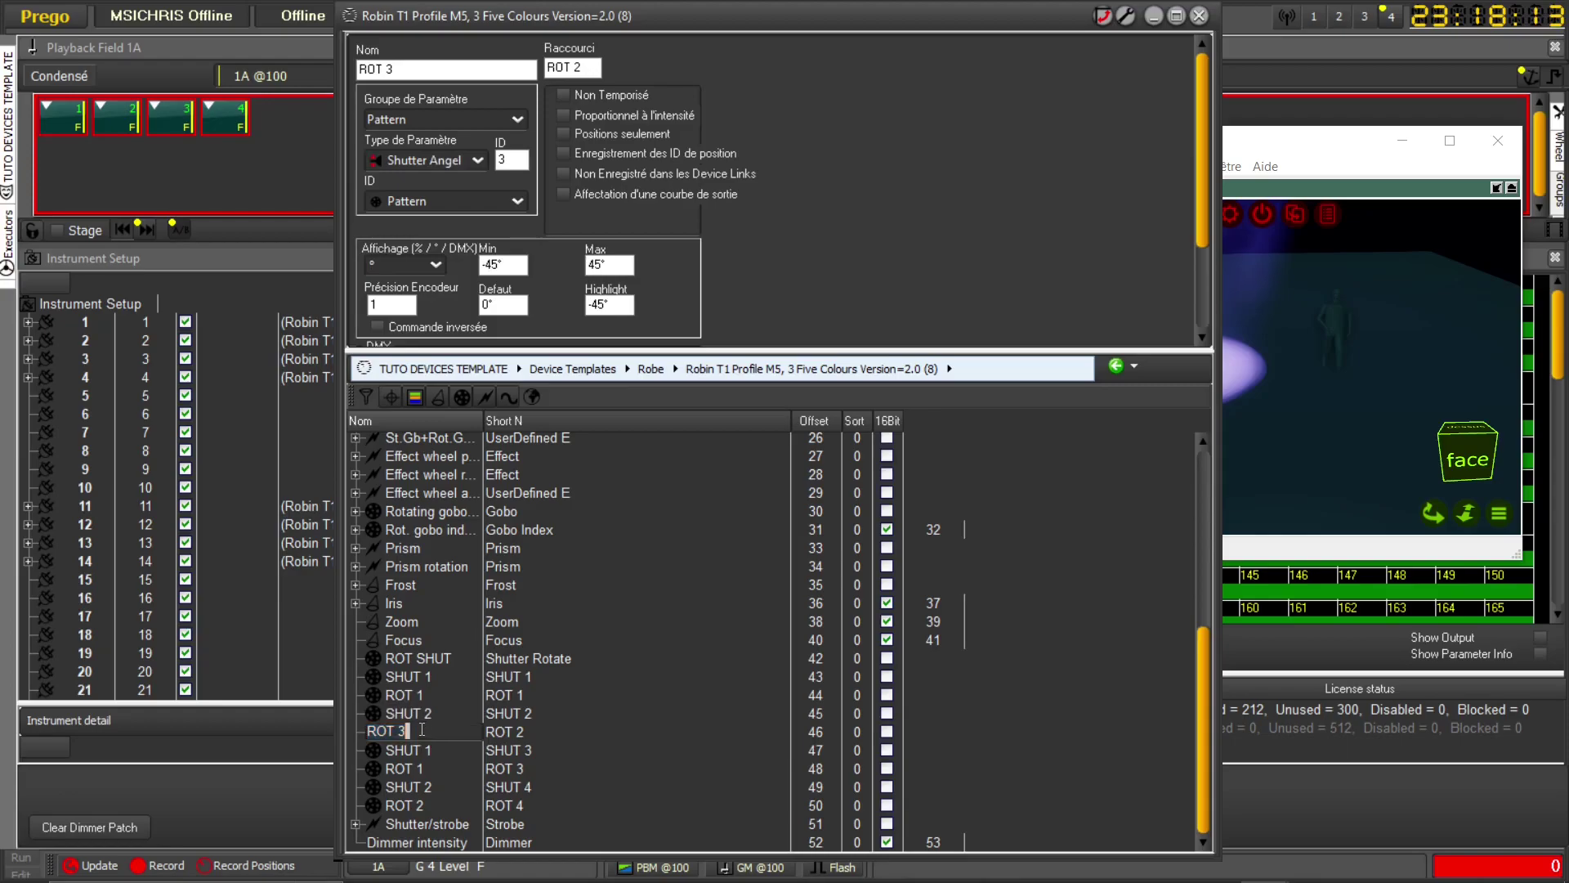
pyautogui.hotkey('shift', 'Left')
pyautogui.write('2')
# - Rename the parameters at offsets 47 and 48 as SHUT 3 and ROT 3
pyautogui.click(438, 750)
pyautogui.click(438, 750)
pyautogui.press('Right')
pyautogui.hotkey('shift', 'Left')
pyautogui.write('3')
pyautogui.click(436, 775)
pyautogui.click(437, 775)
pyautogui.press('Right')
pyautogui.hotkey('shift', 'Left')
pyautogui.write('3')
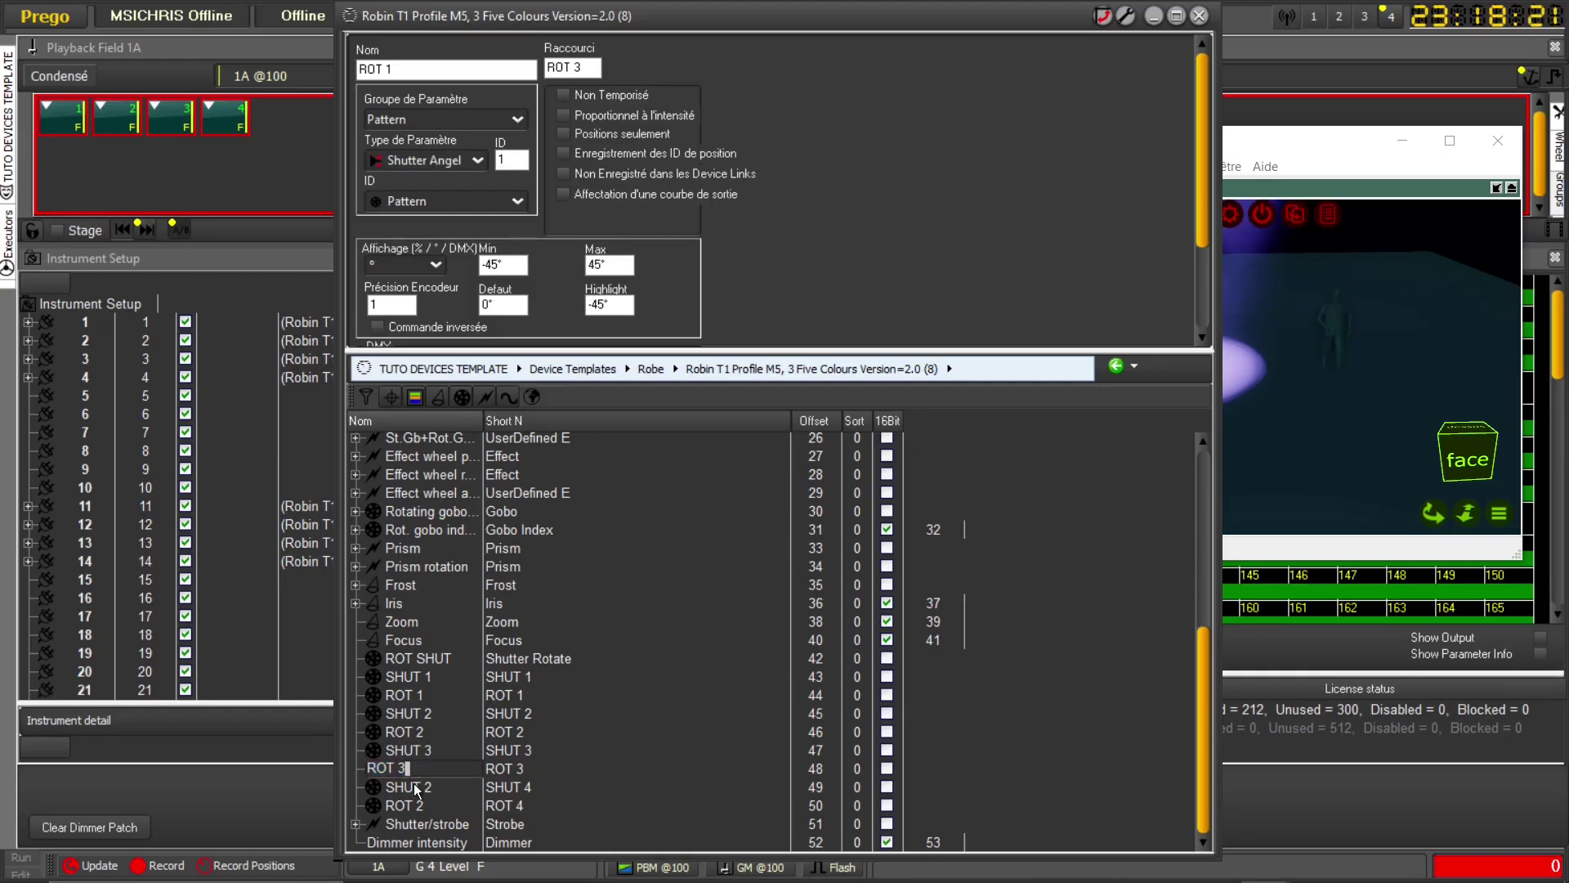
# - Rename the parameters at offsets 49 and 50 as SHUT 4 and ROT 4
pyautogui.click(408, 787)
pyautogui.click(409, 786)
pyautogui.press('Right')
pyautogui.hotkey('shift', 'Left')
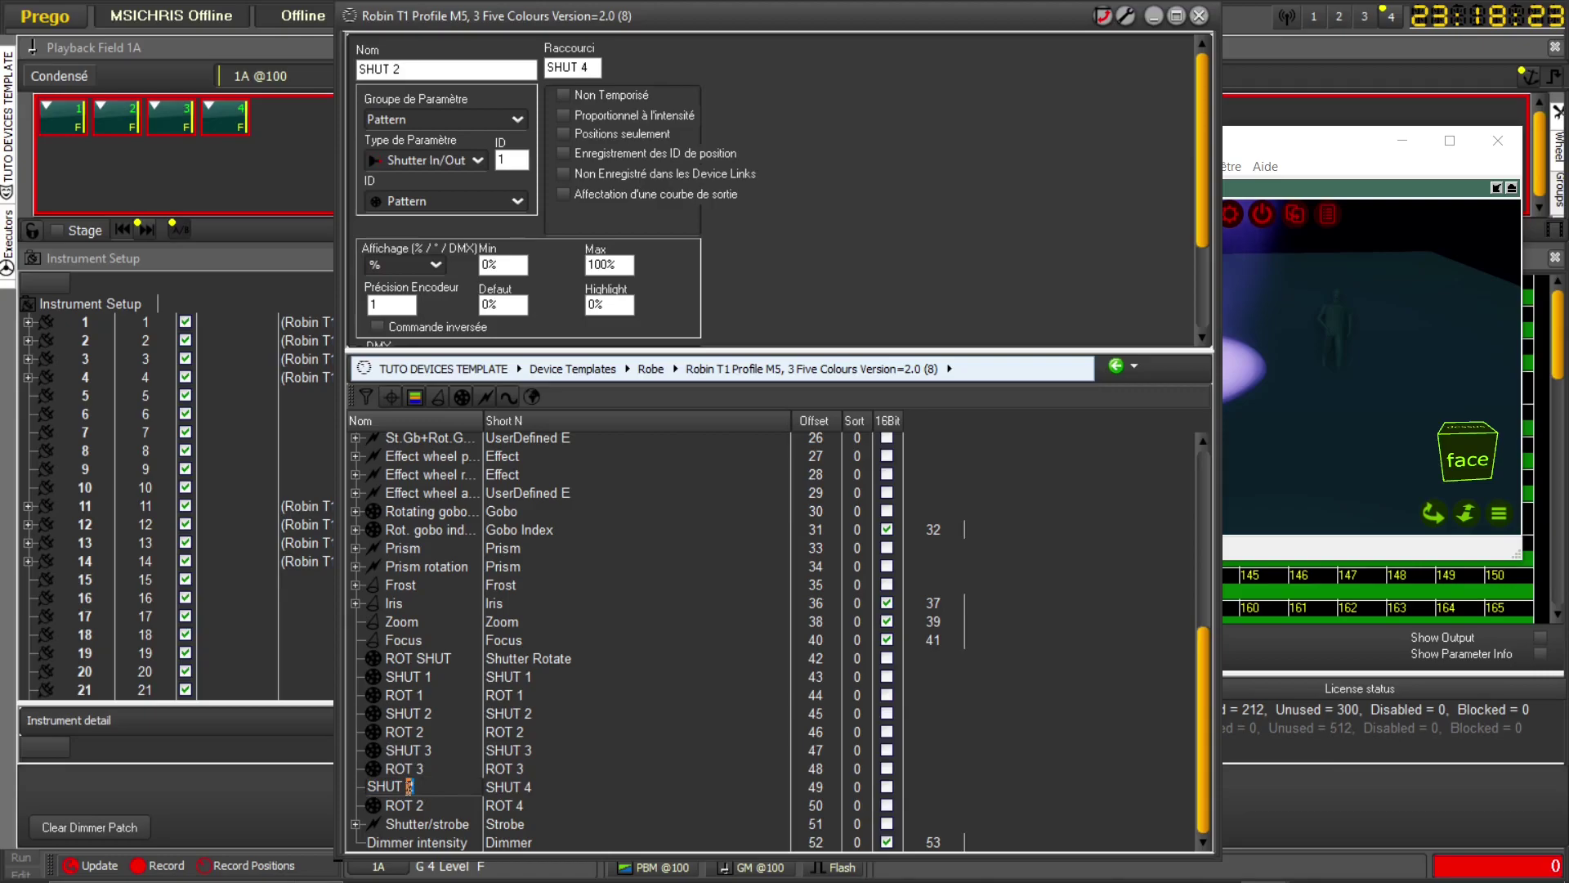
pyautogui.write('4')
pyautogui.click(439, 809)
pyautogui.click(439, 809)
pyautogui.press('Right')
pyautogui.hotkey('shift', 'Left')
pyautogui.write('4')
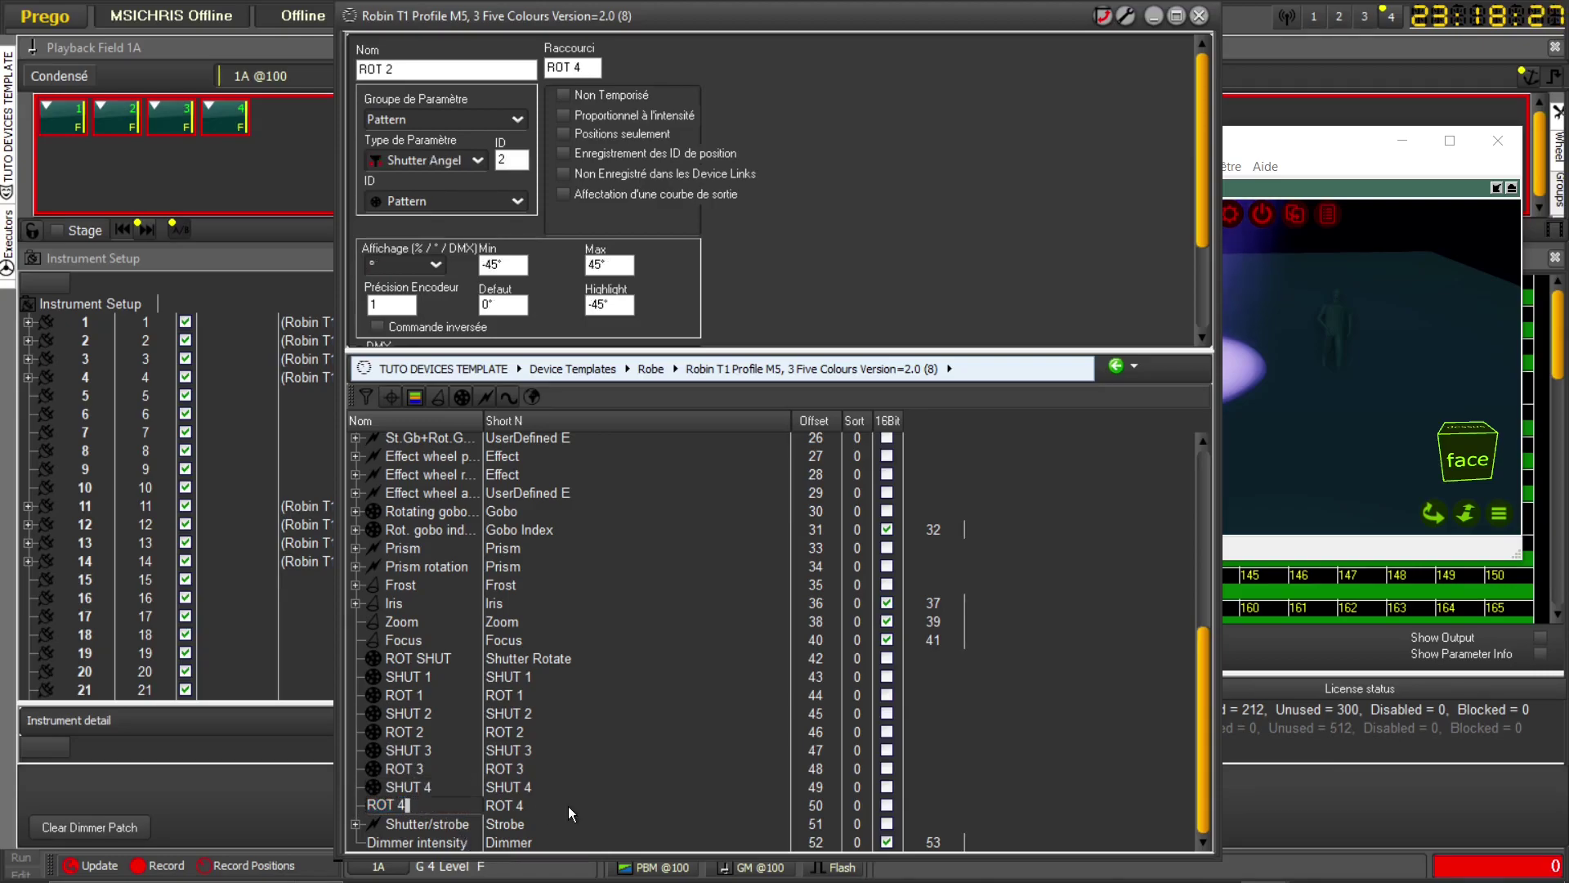
# - Check the parameter type and ID of the renamed SHUT 1, ROT 1, SHUT 2 and ROT 2
pyautogui.click(428, 679)
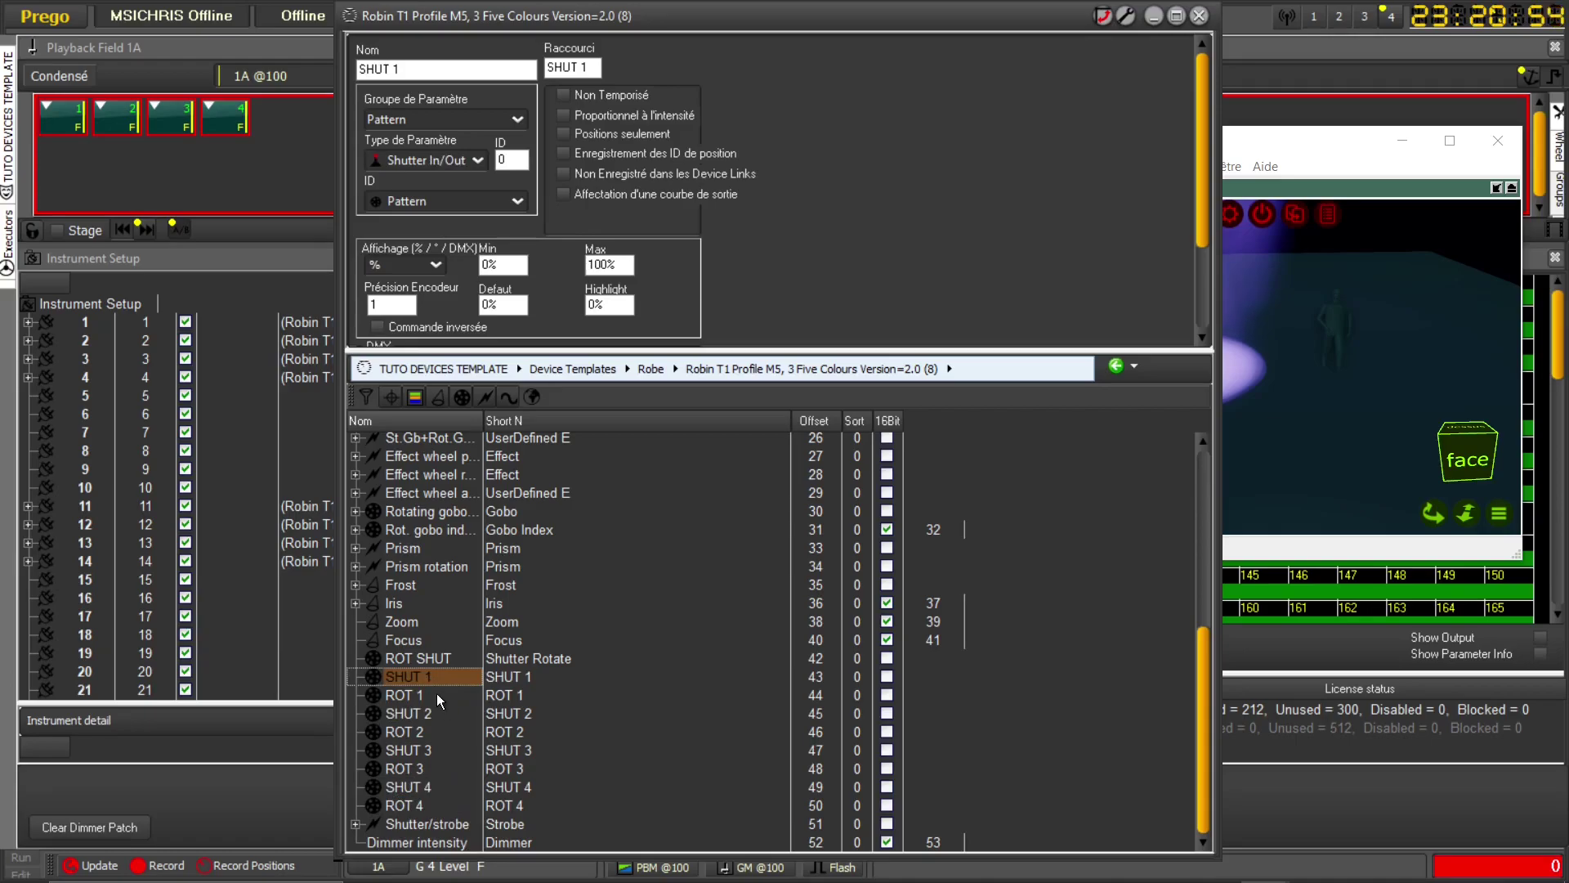
pyautogui.click(437, 694)
pyautogui.click(441, 716)
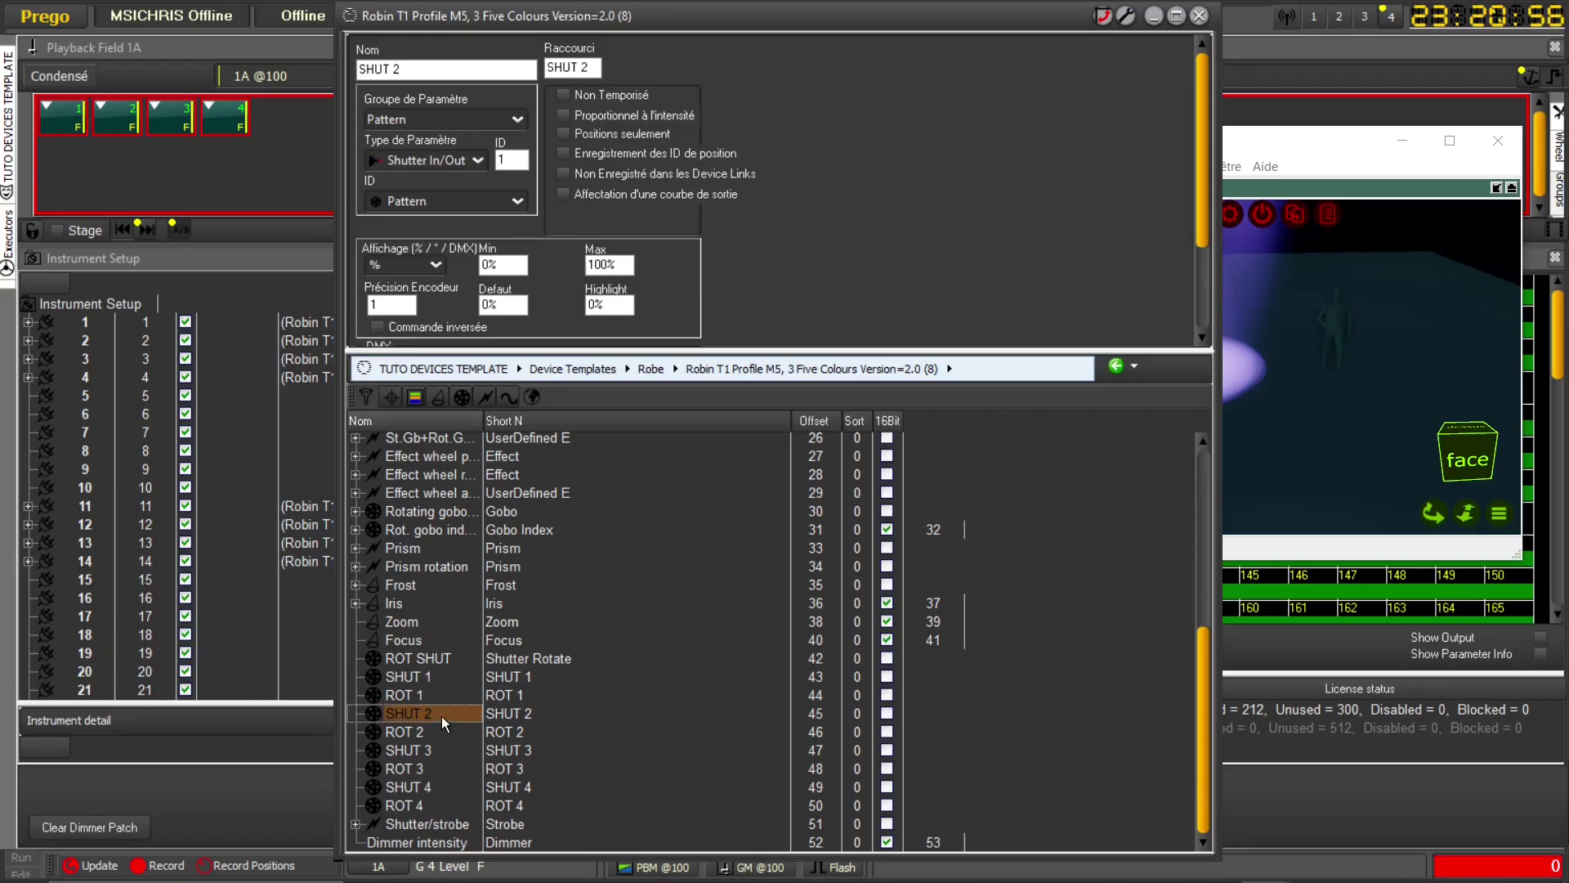
pyautogui.click(445, 732)
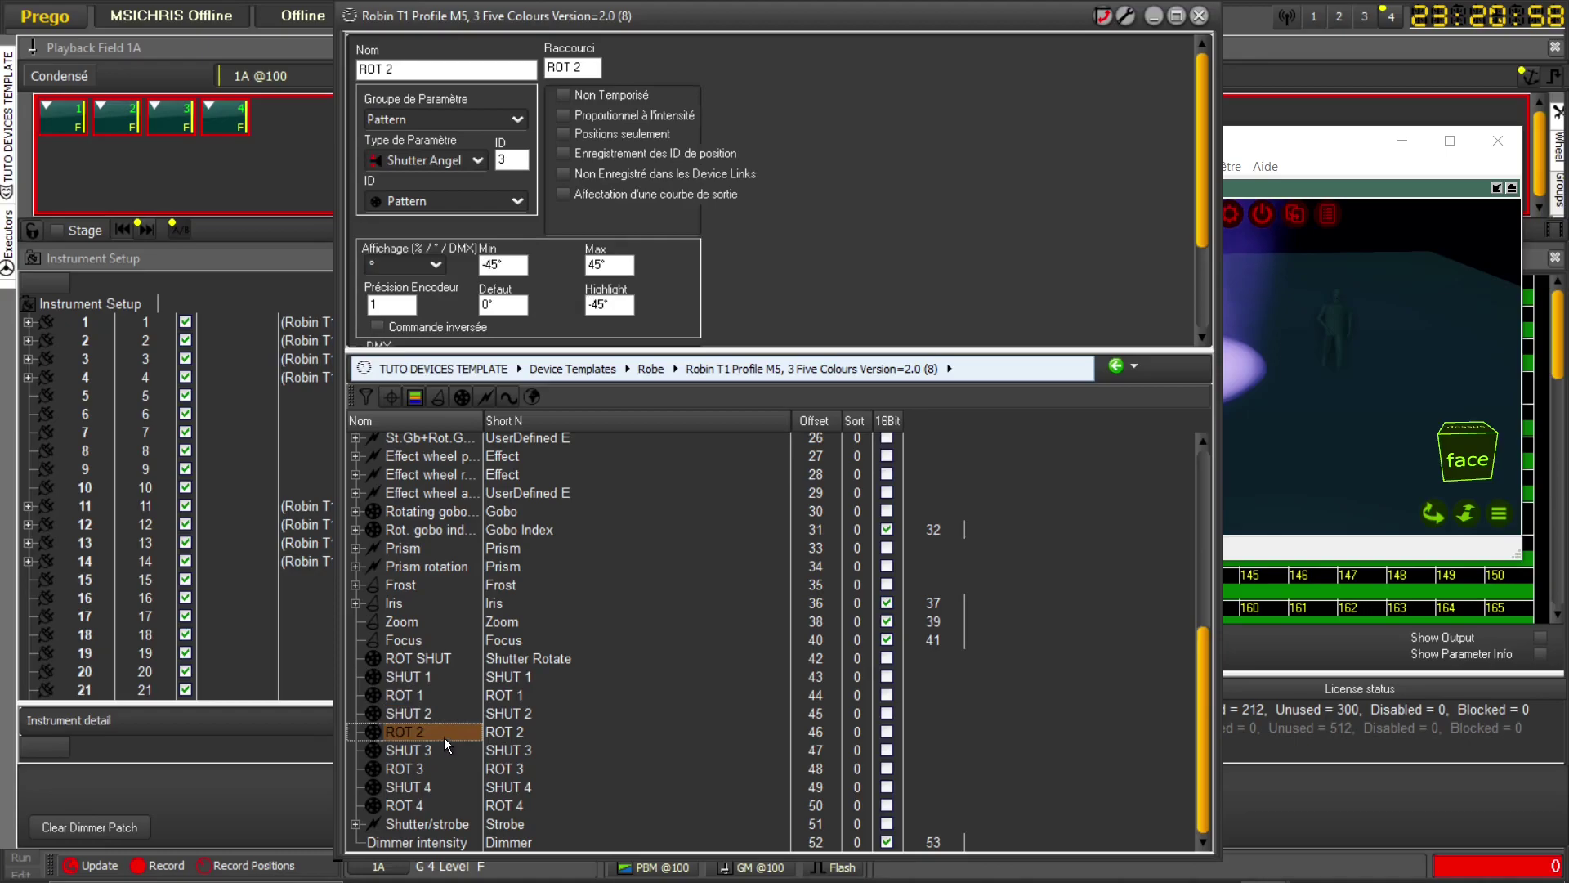
# - Set the Shutter In/Out parameter ID of SHUT 2 to 2
pyautogui.click(443, 714)
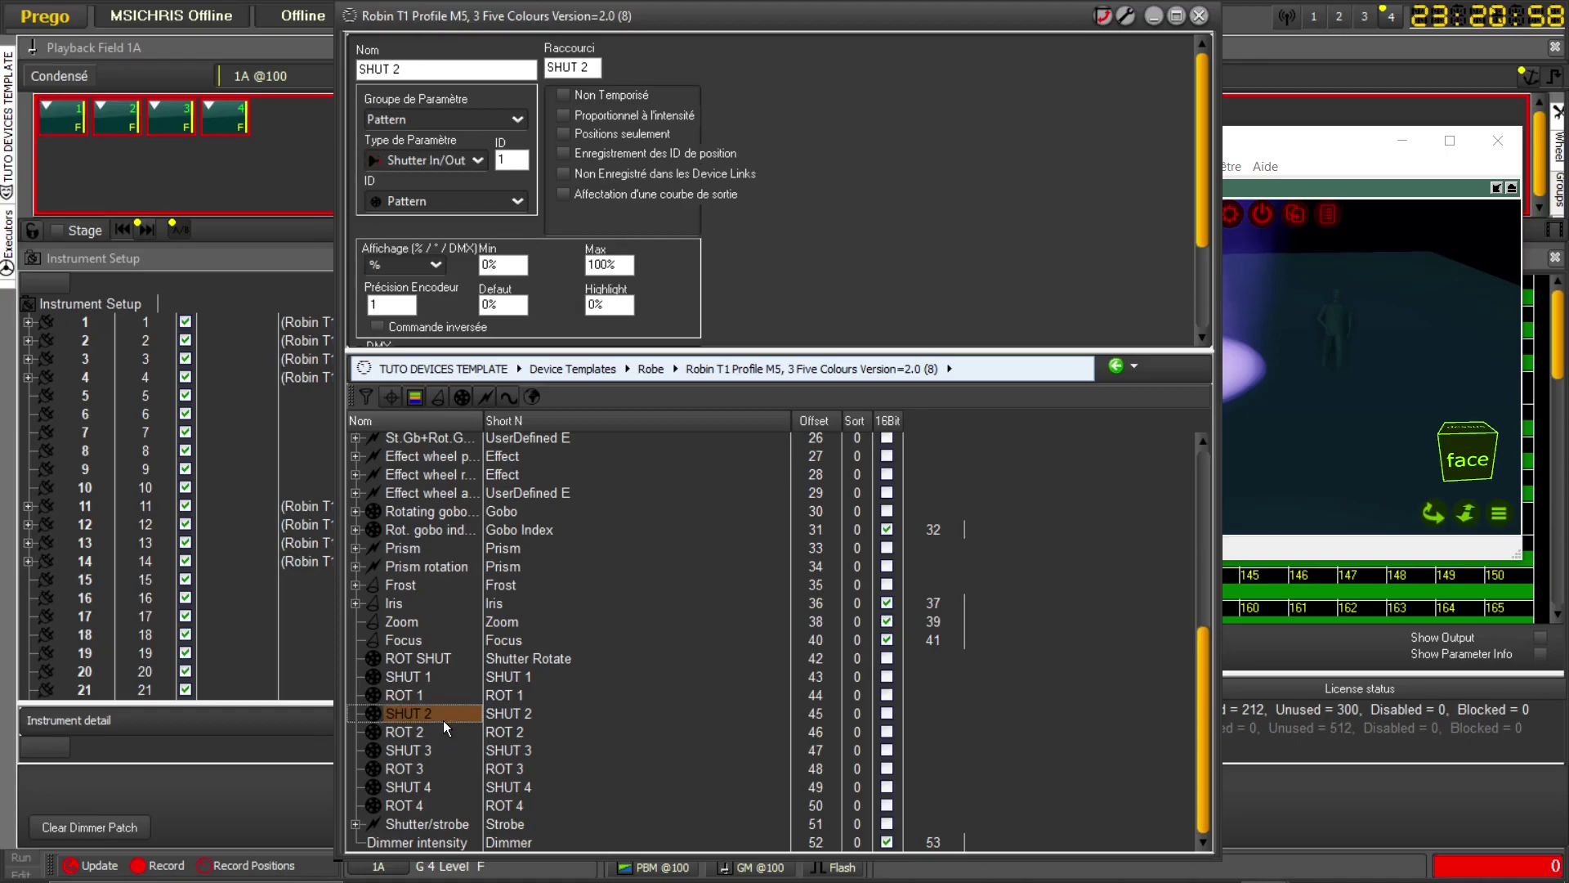
pyautogui.doubleClick(518, 162)
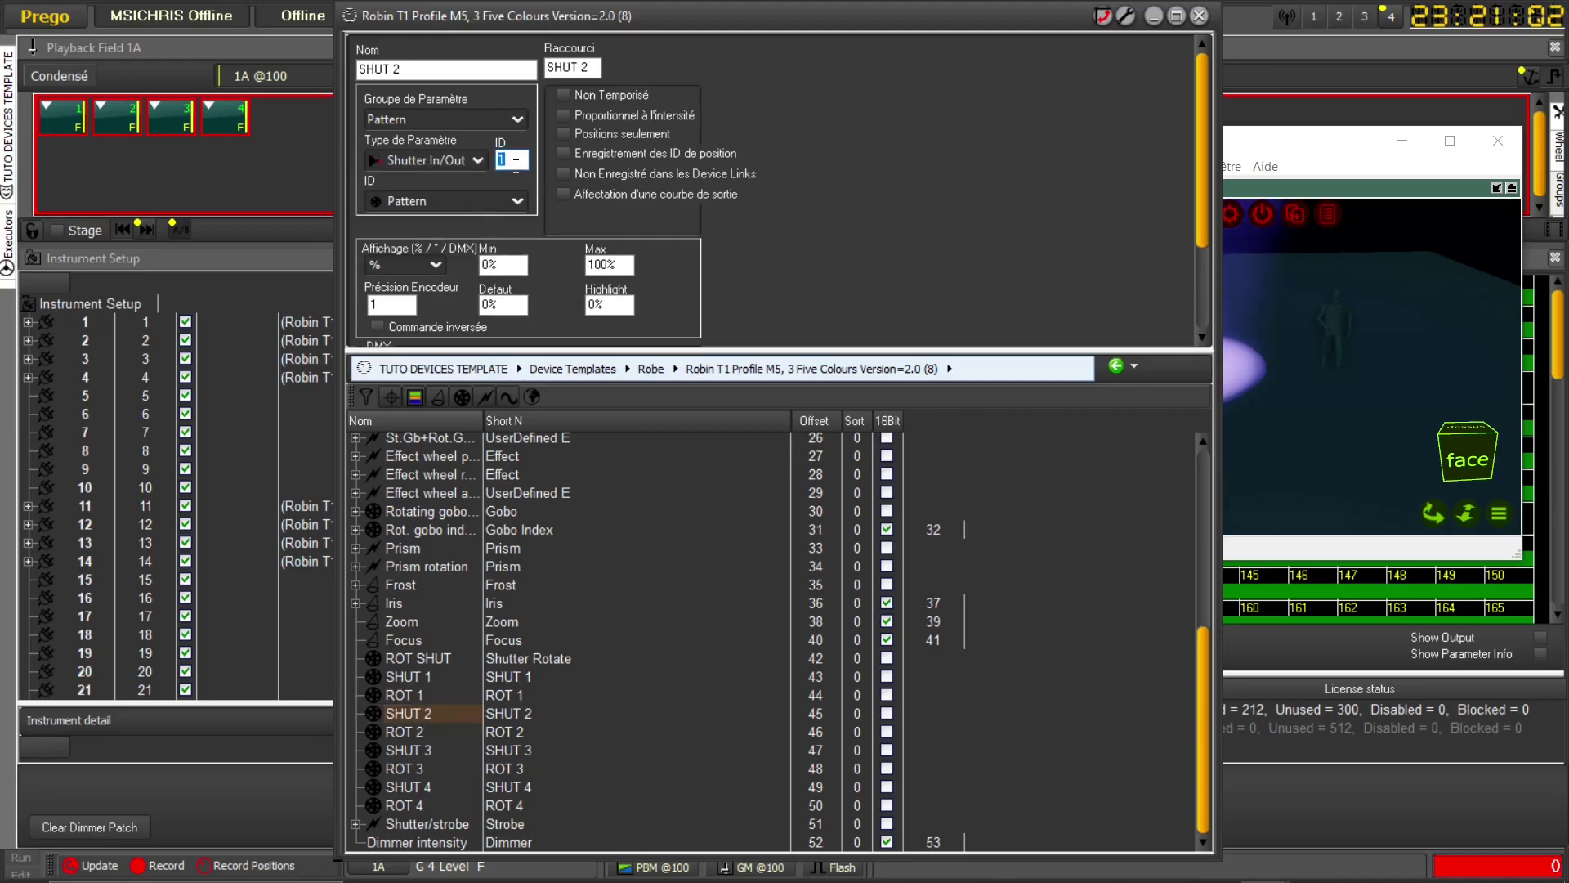
pyautogui.write('2')
pyautogui.click(434, 718)
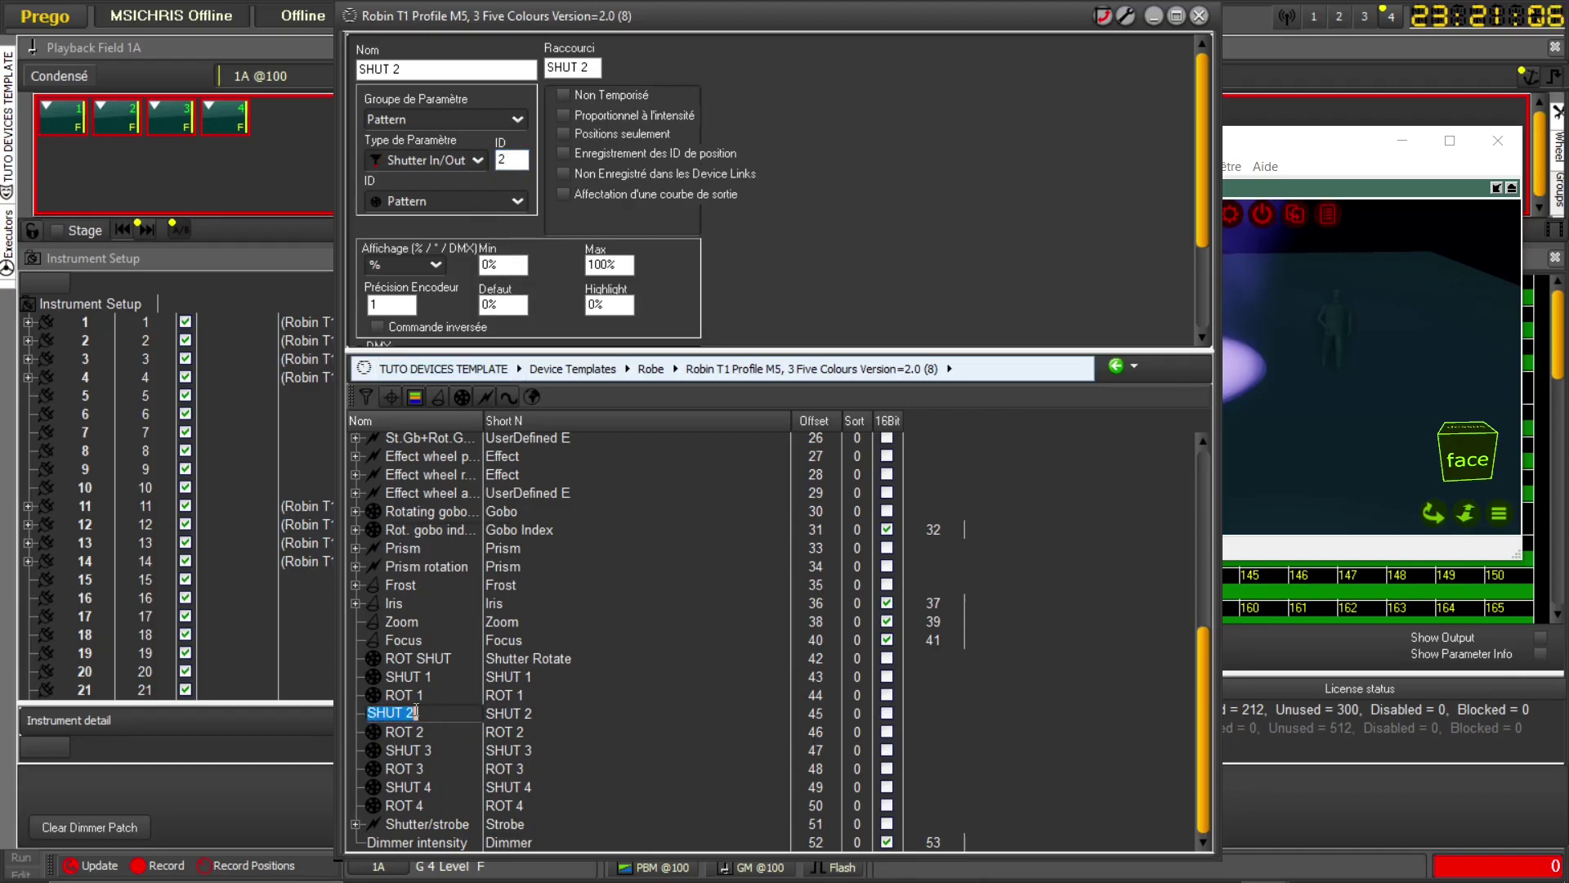
# - Set the Shutter Angle parameter ID of ROT 2 to 2 to match SHUT 2
pyautogui.click(444, 732)
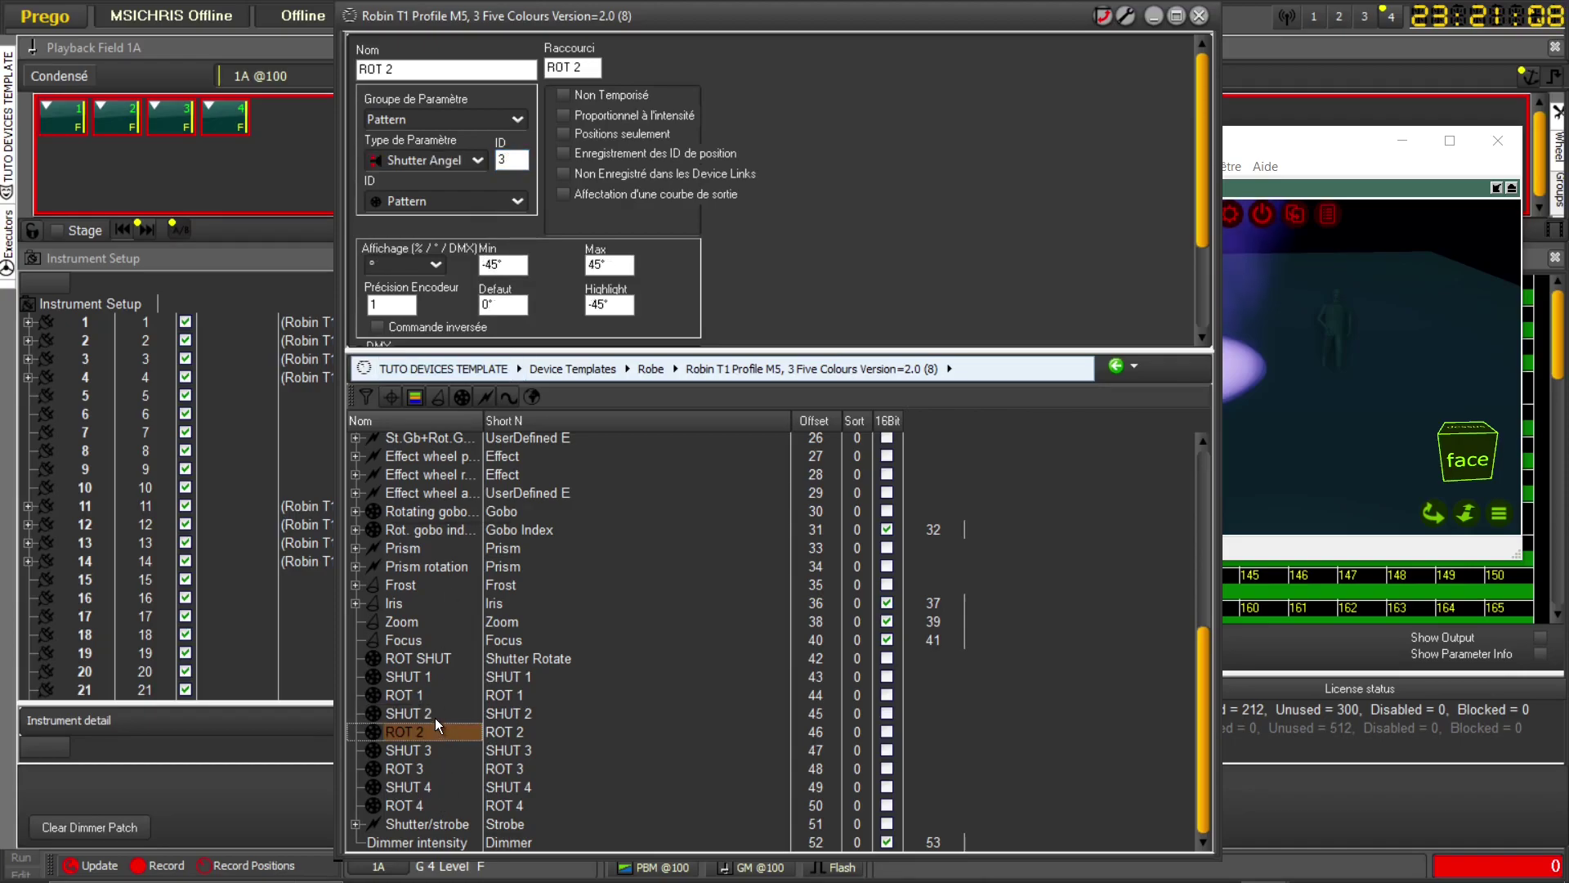
pyautogui.click(434, 713)
pyautogui.click(438, 732)
pyautogui.doubleClick(512, 160)
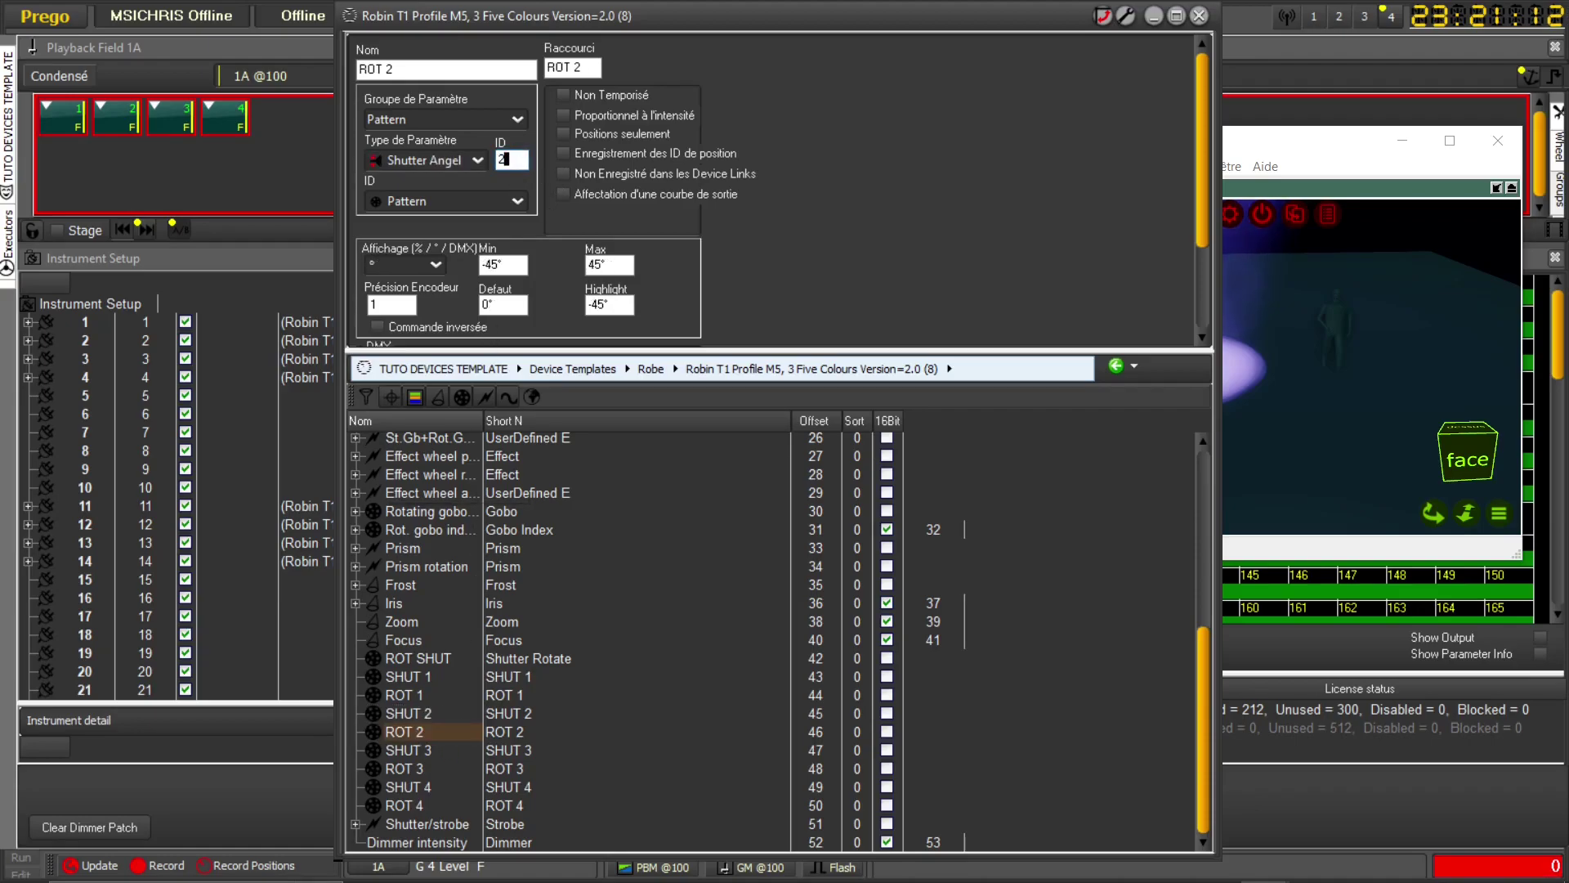
pyautogui.write('2')
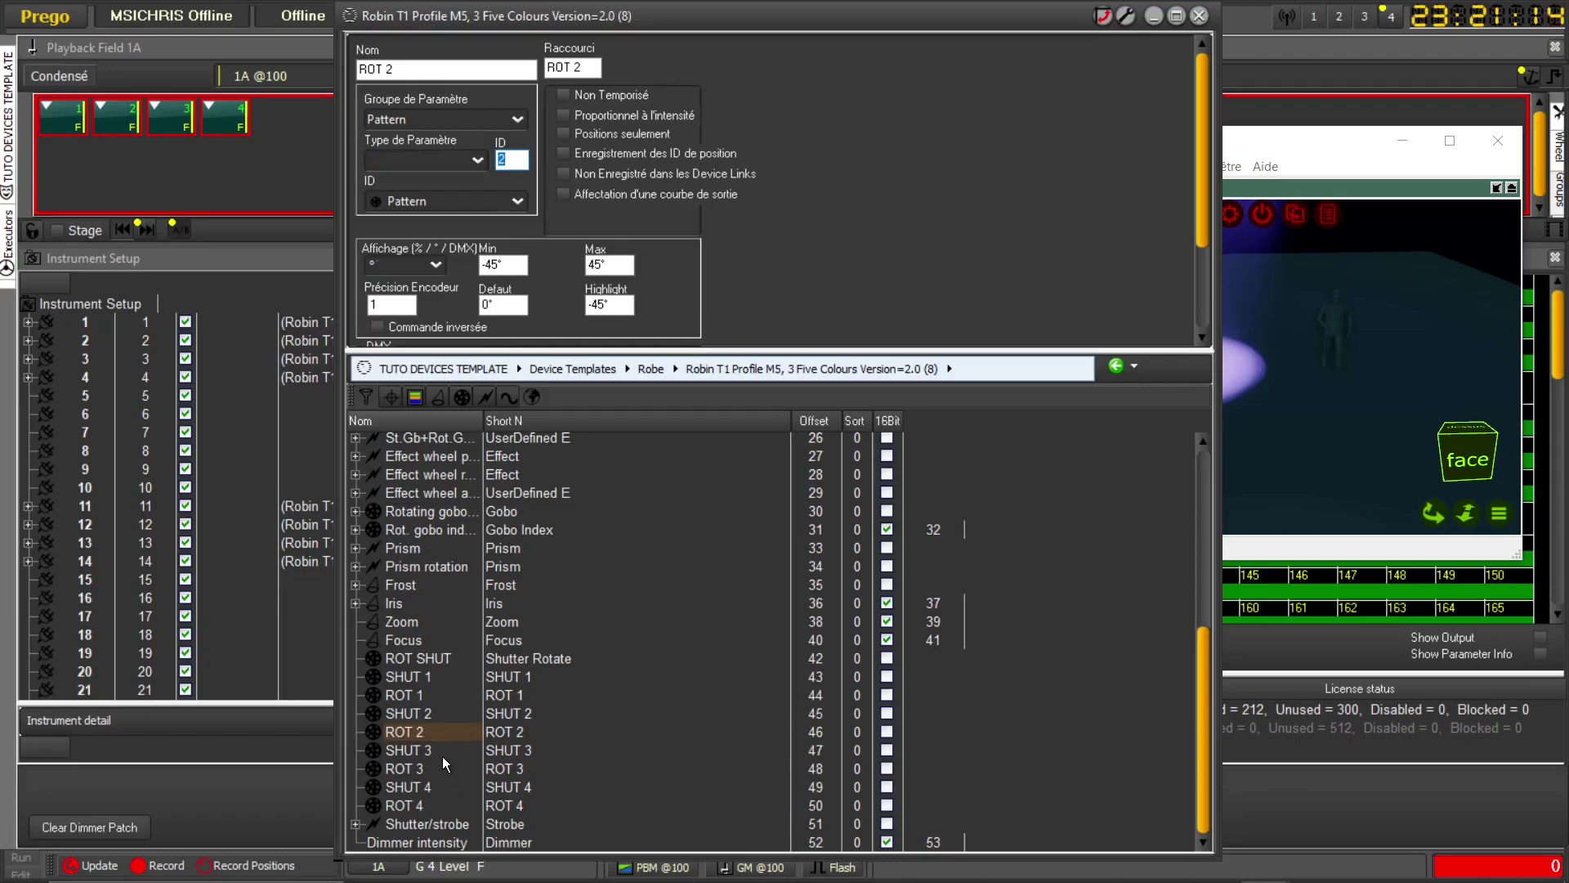
# - Set the Shutter Angle parameter ID of ROT 3 to 3 to match SHUT 3
pyautogui.click(443, 756)
pyautogui.click(444, 768)
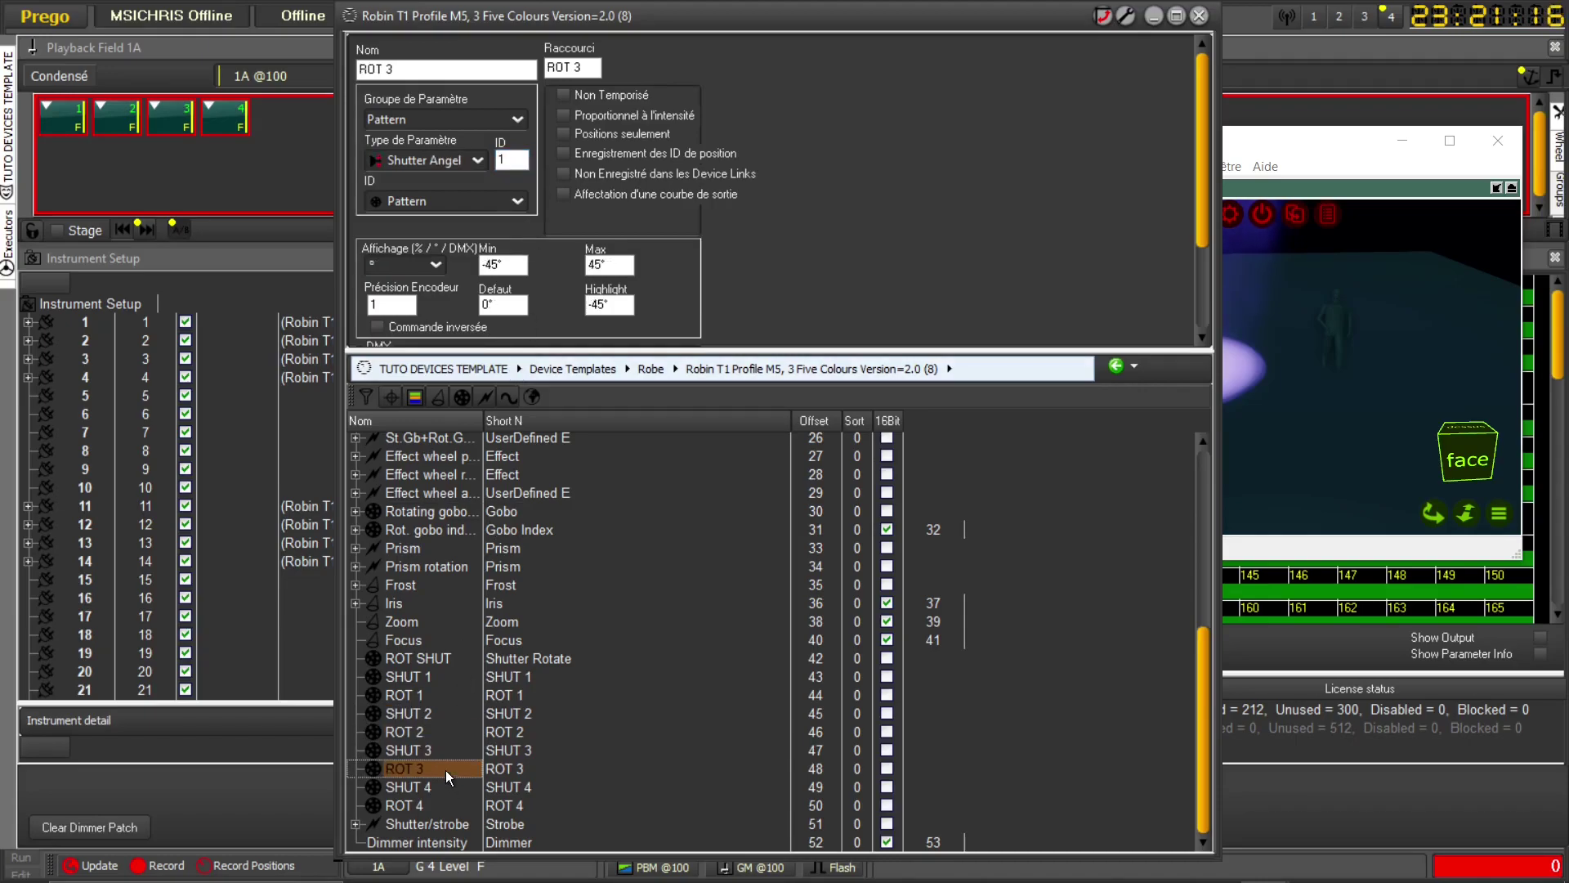
pyautogui.doubleClick(509, 159)
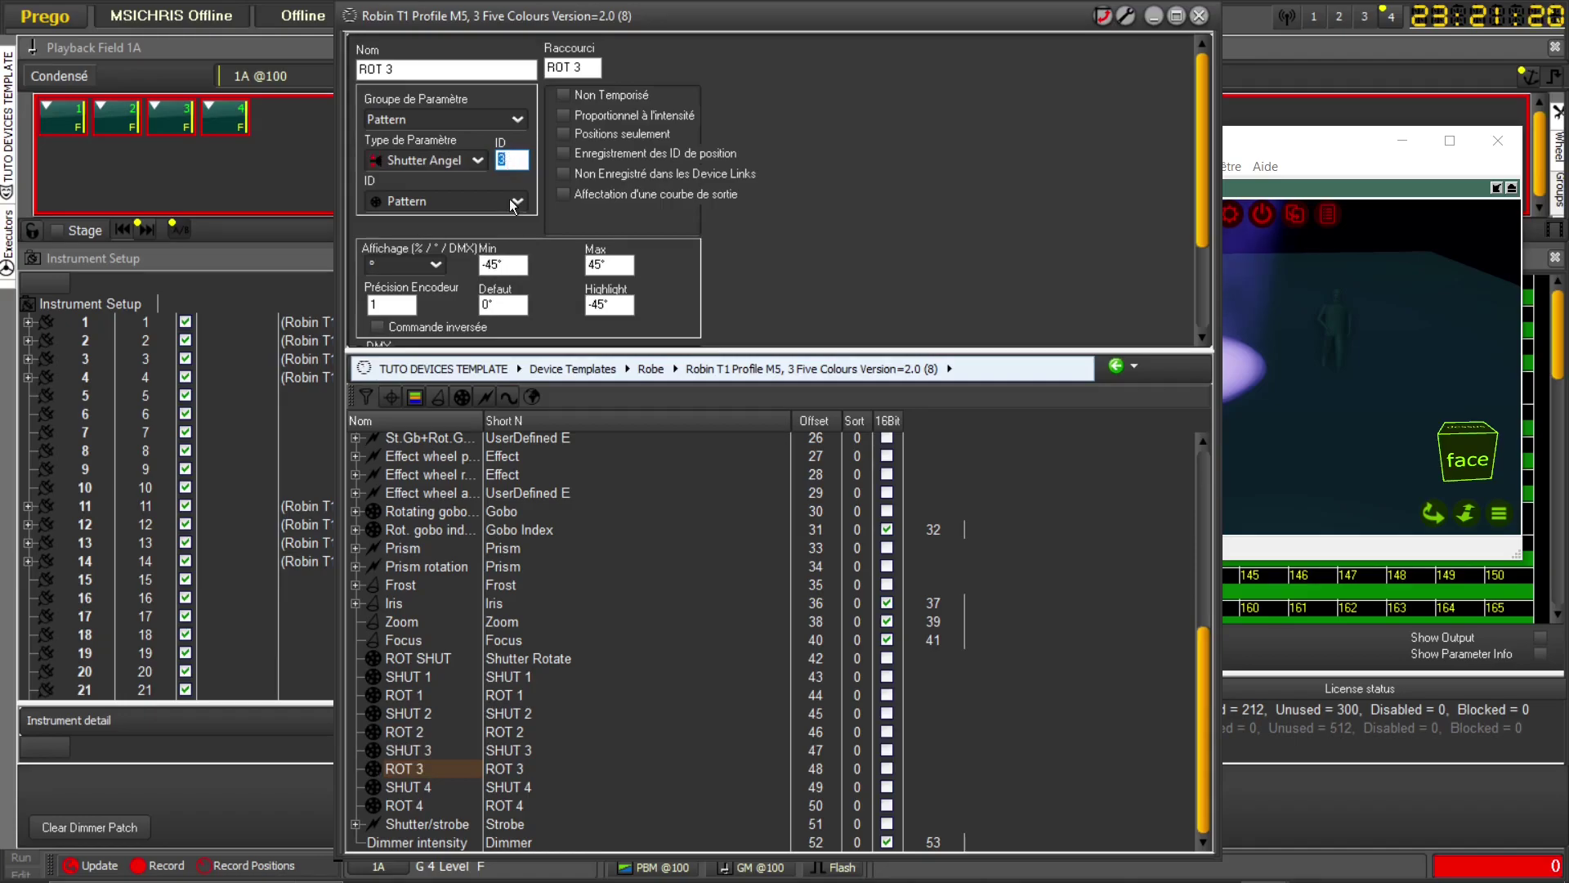
pyautogui.rightClick(454, 675)
pyautogui.click(515, 711)
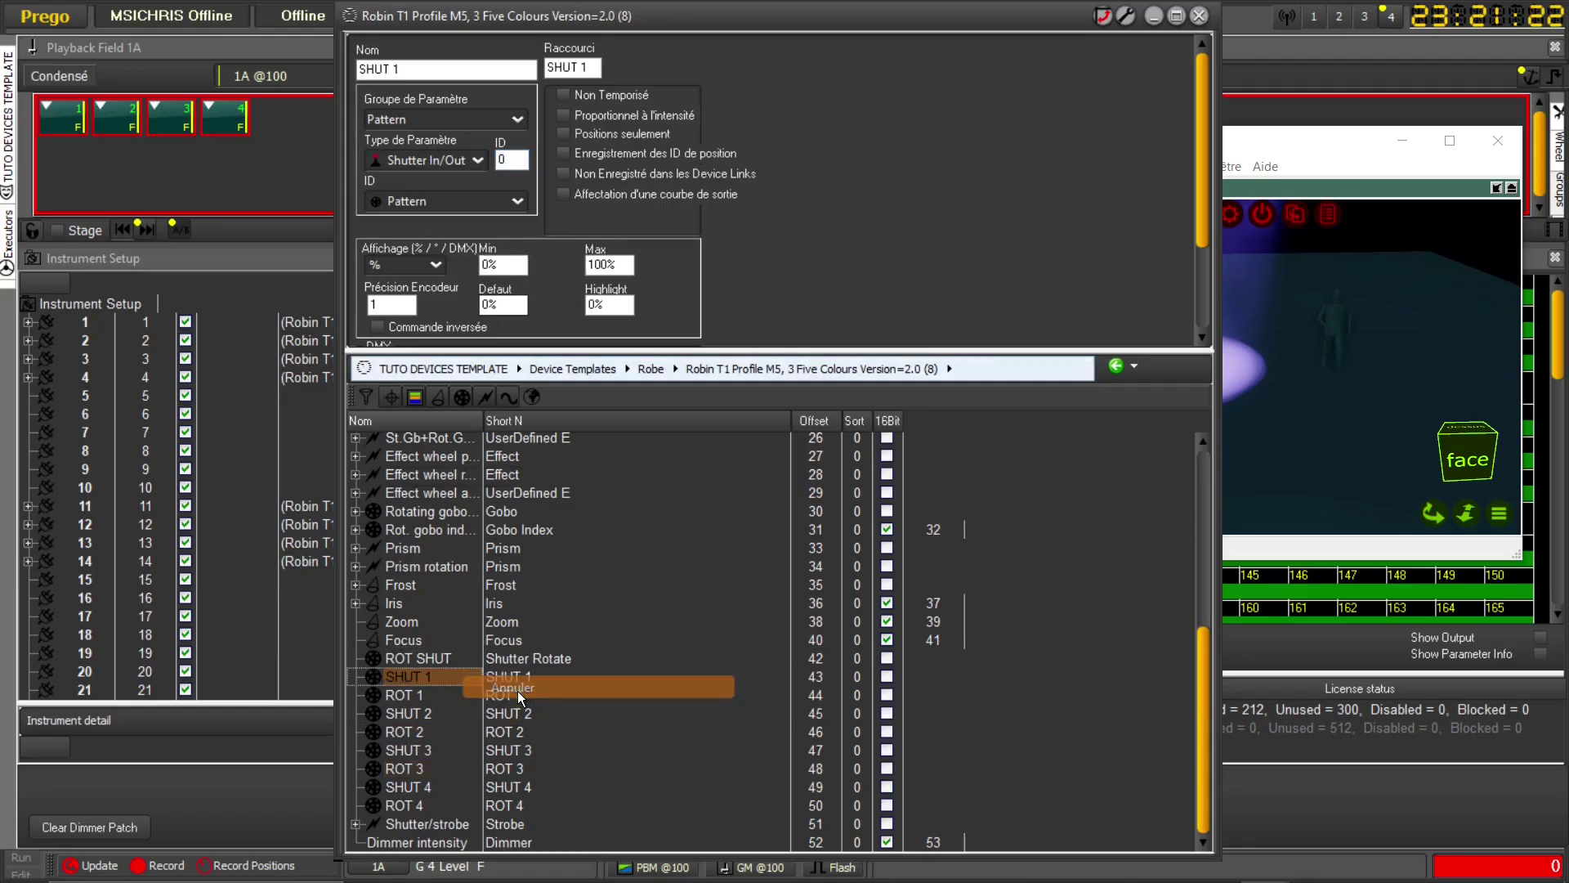
# - Disable the Enregistrement des ID de position option for ROT 4
pyautogui.click(435, 788)
pyautogui.click(439, 806)
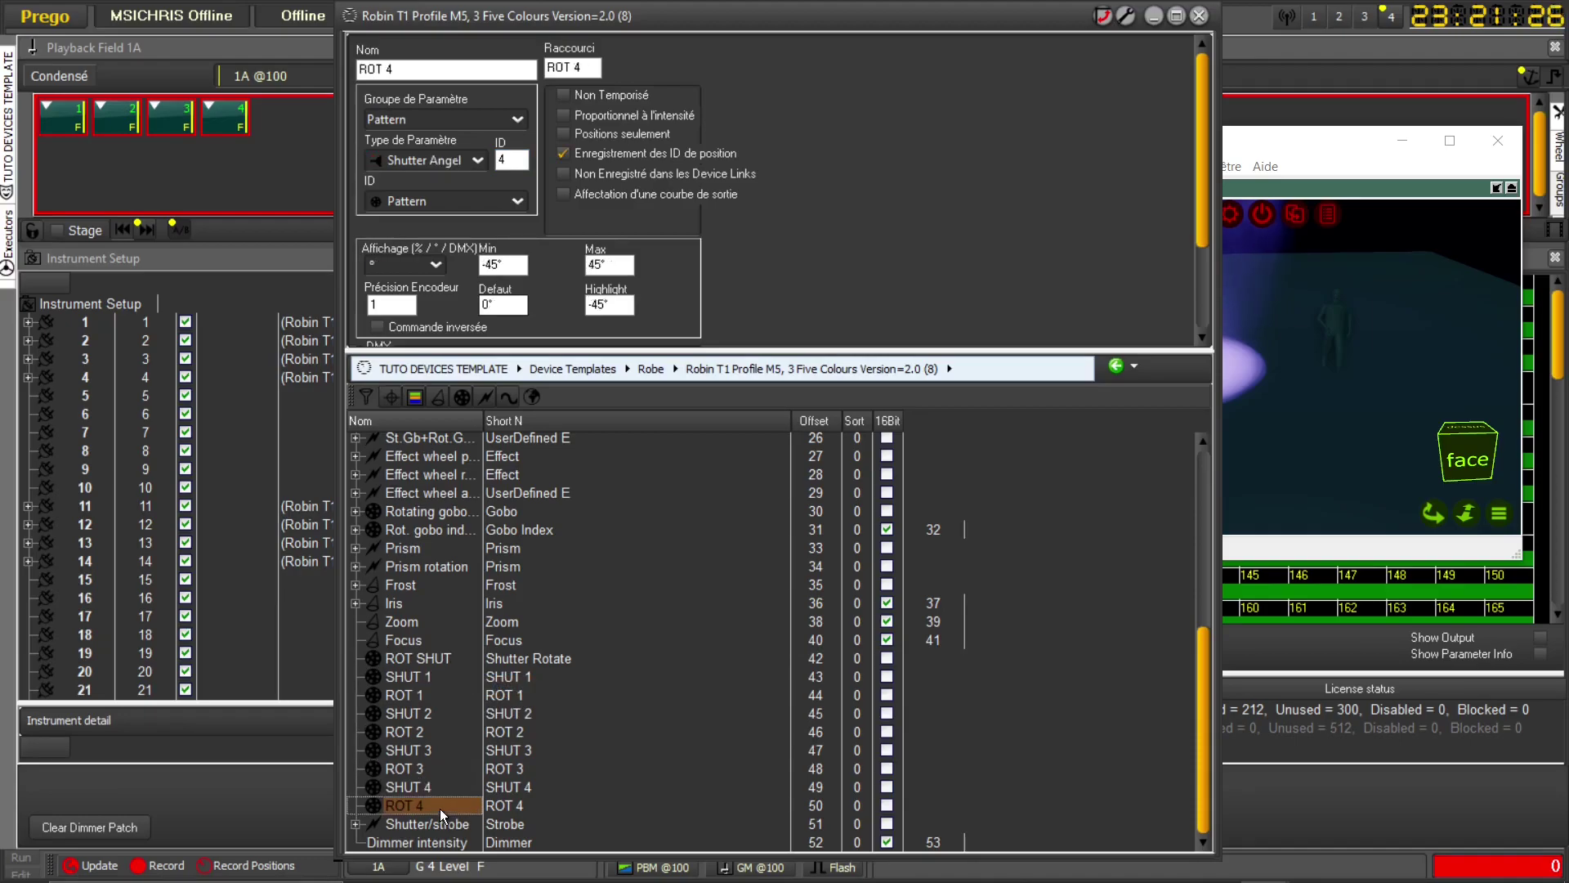
pyautogui.click(564, 155)
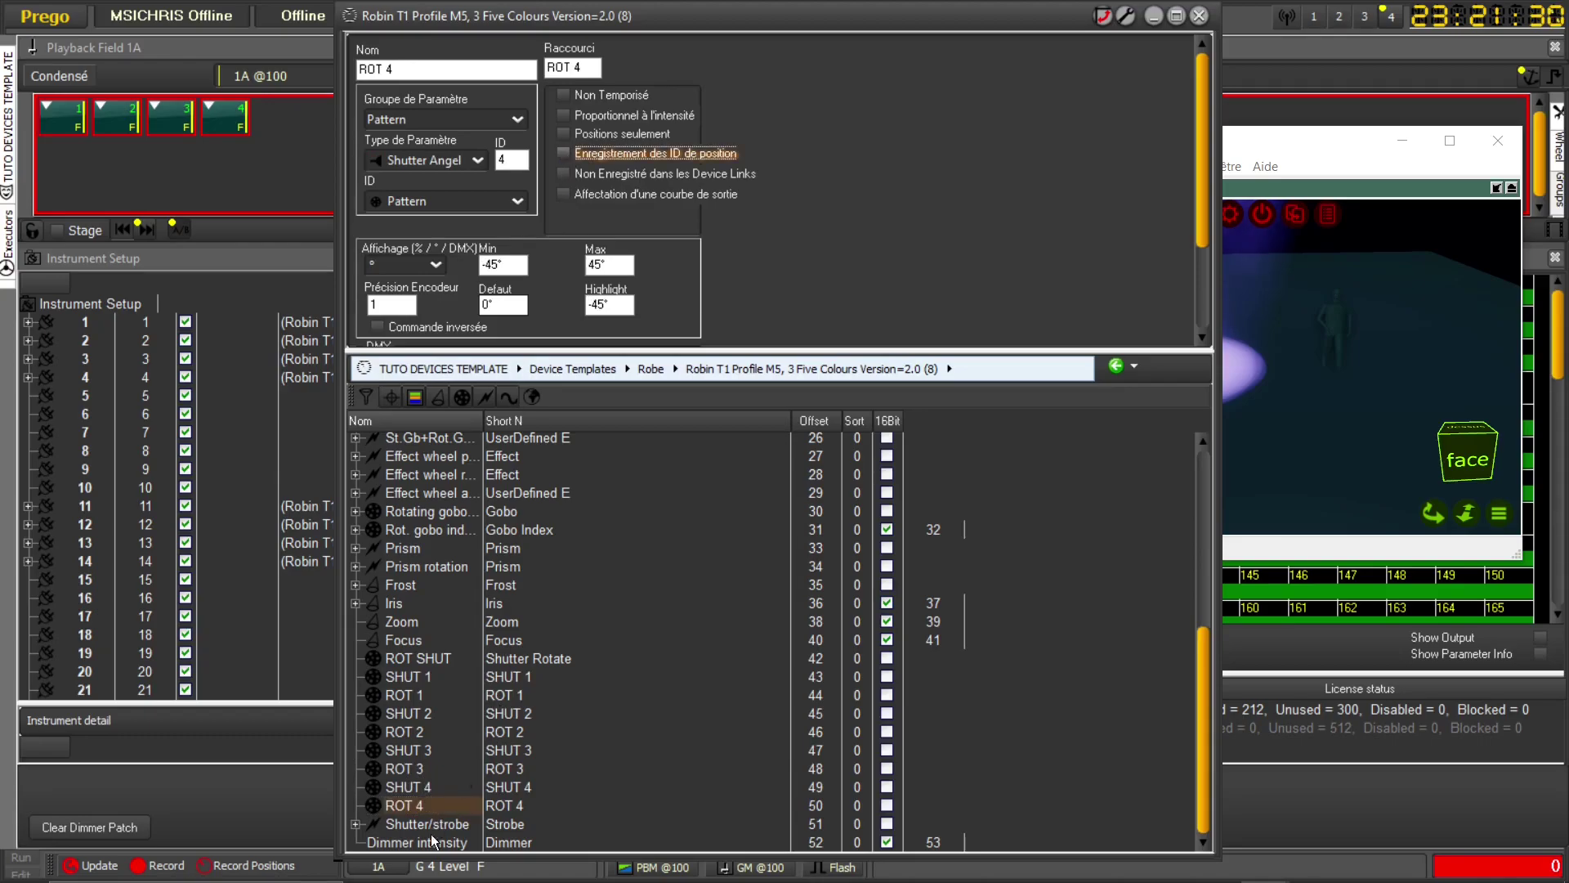
# - Check the parameter type and ID of each shutter parameter from SHUT 1 down to ROT 4
pyautogui.click(425, 676)
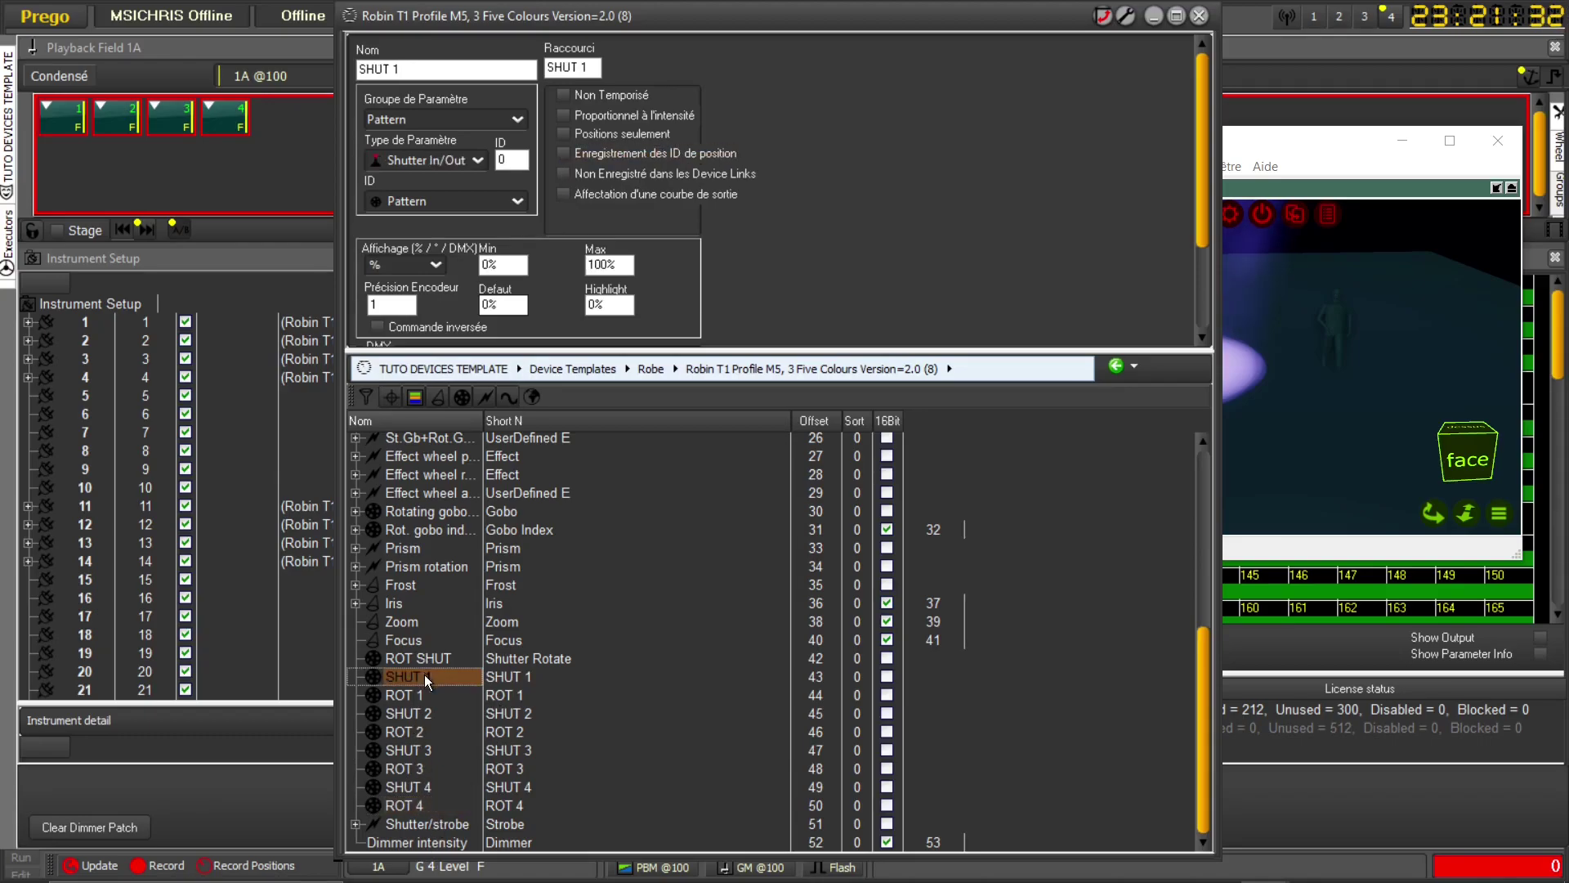
pyautogui.press('Down')
pyautogui.press('Down')
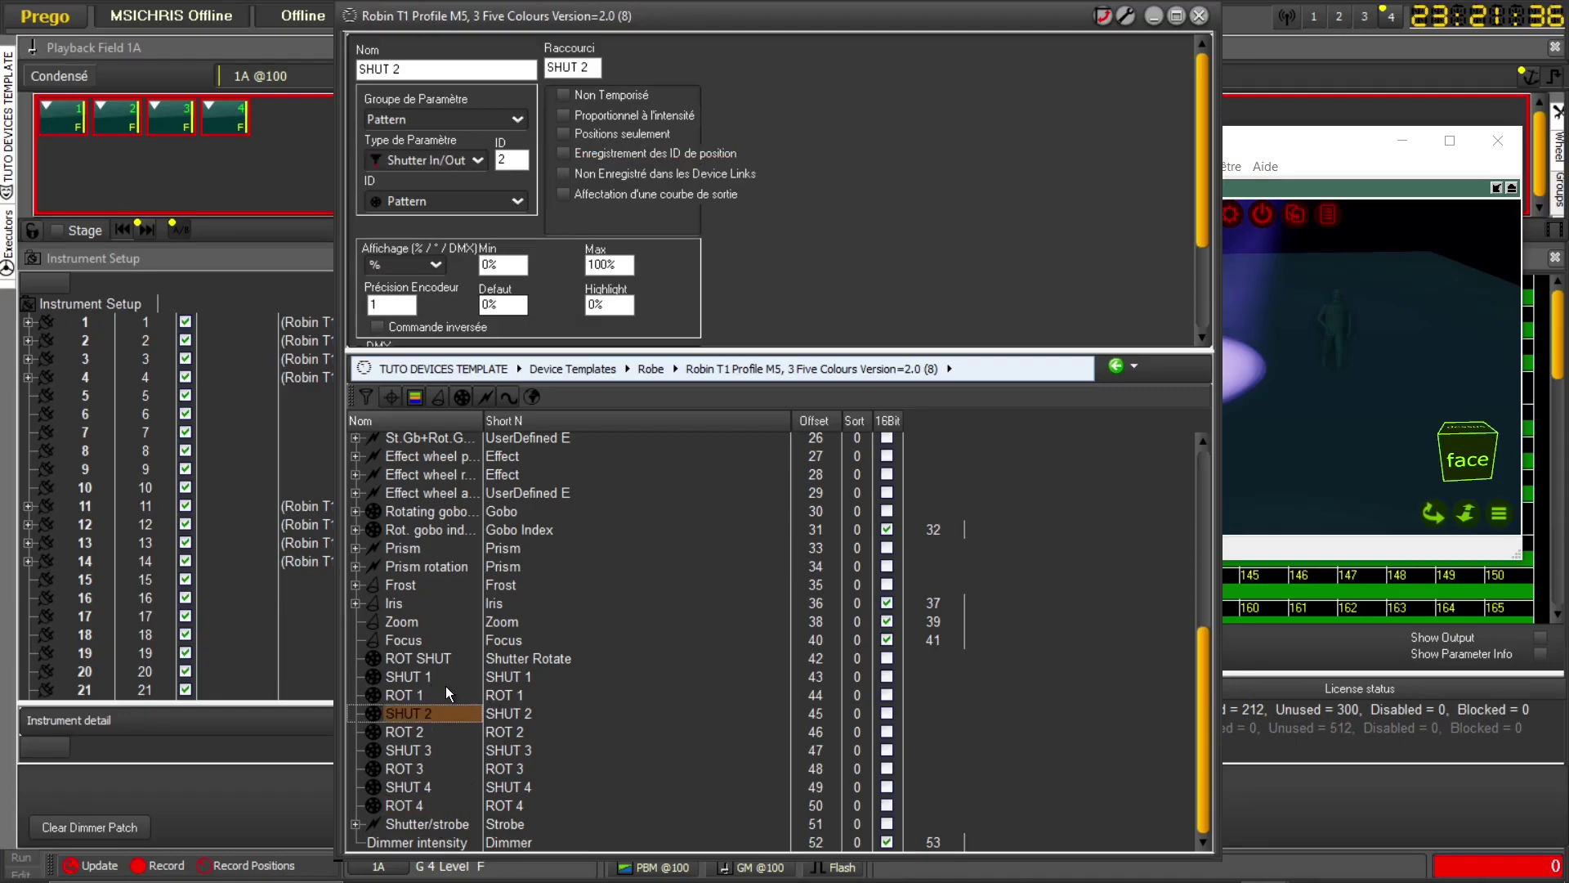
pyautogui.press('Down')
pyautogui.press('Down')
pyautogui.press('Down')
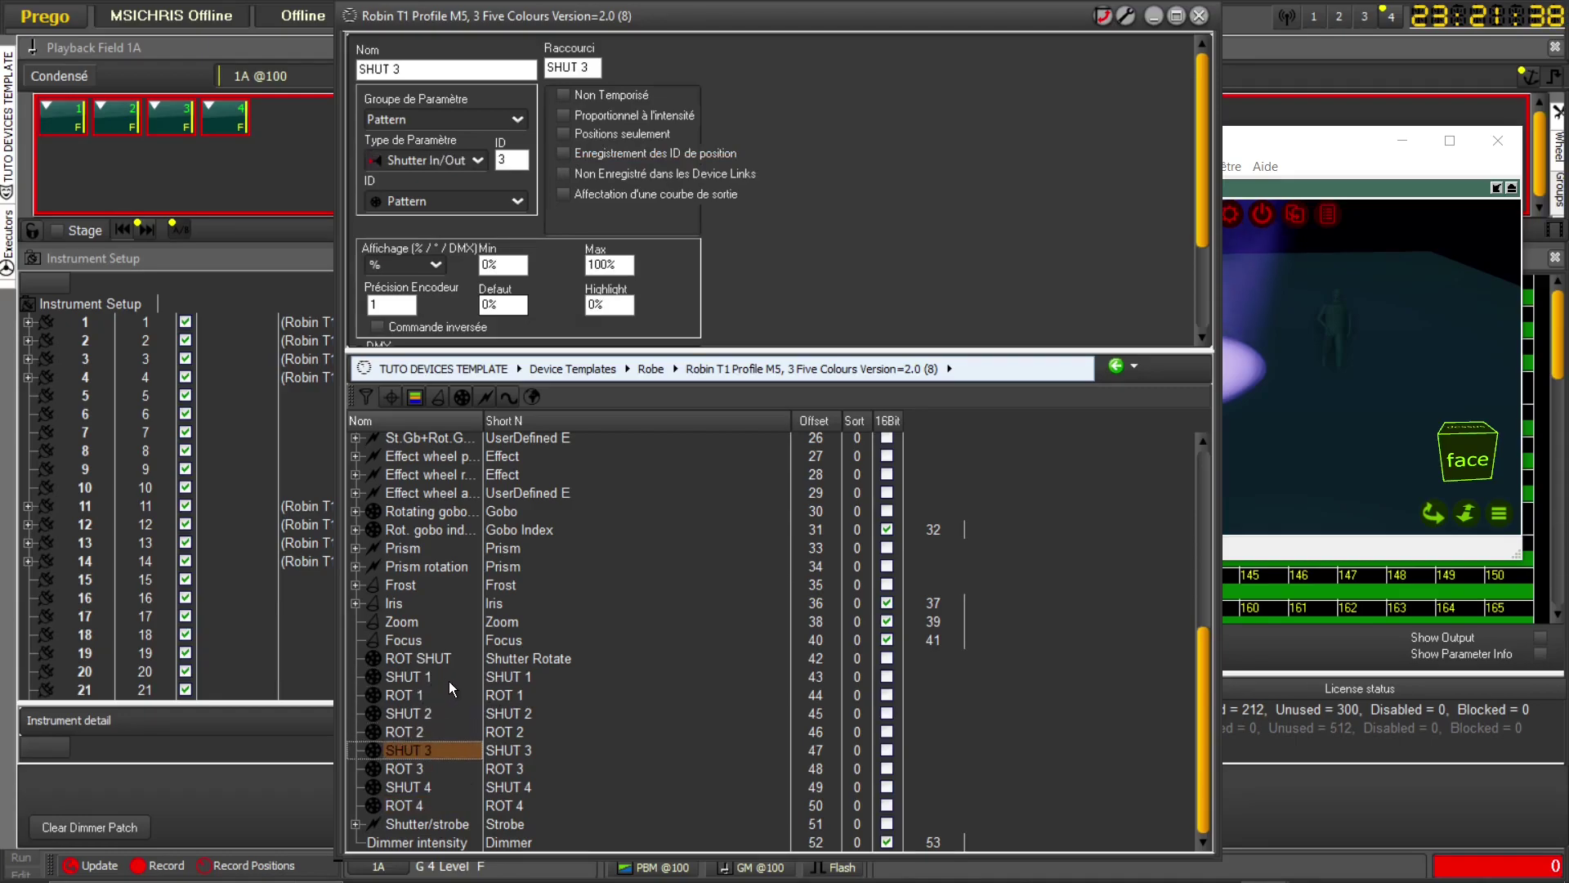
pyautogui.press('Down')
pyautogui.press('Down')
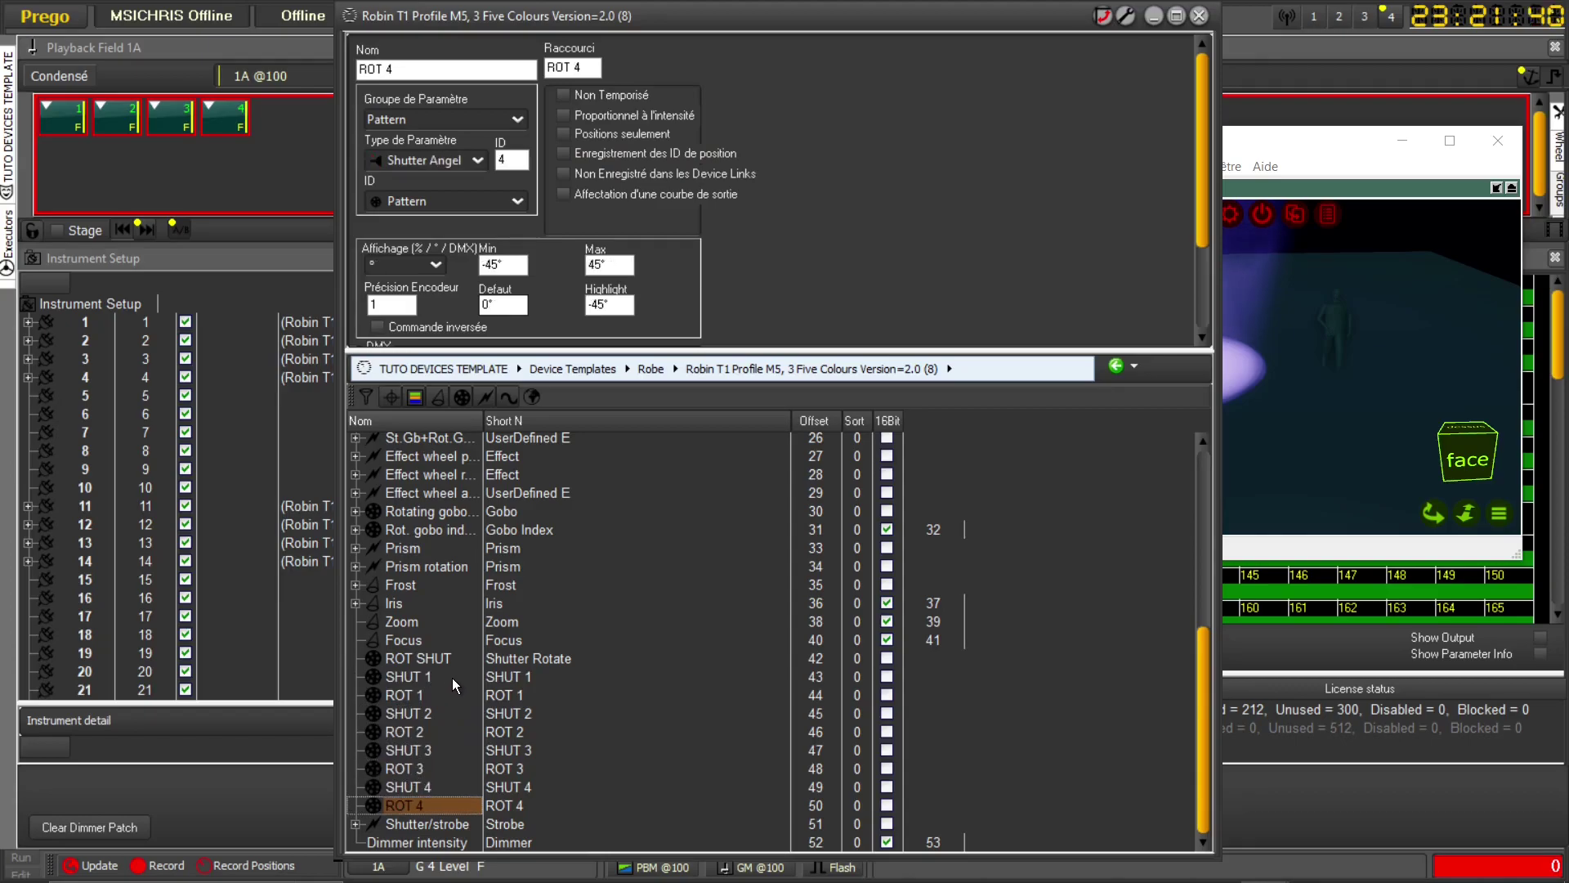
# - Set the parameter ID of both SHUT 1 and ROT 1 to 1
pyautogui.click(436, 675)
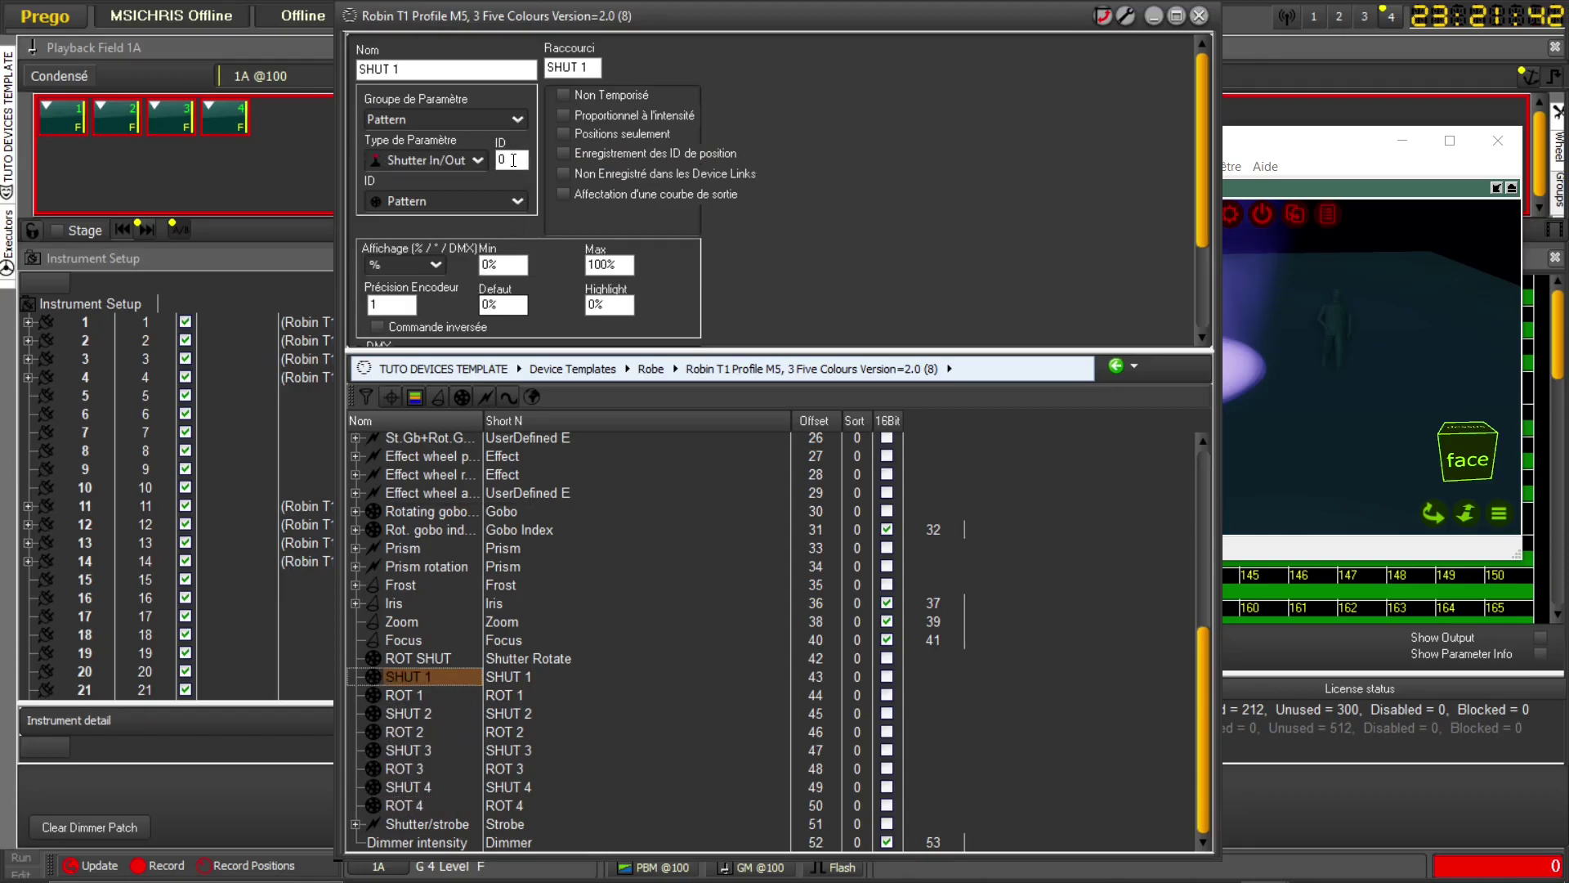
pyautogui.write('1')
pyautogui.press('Return')
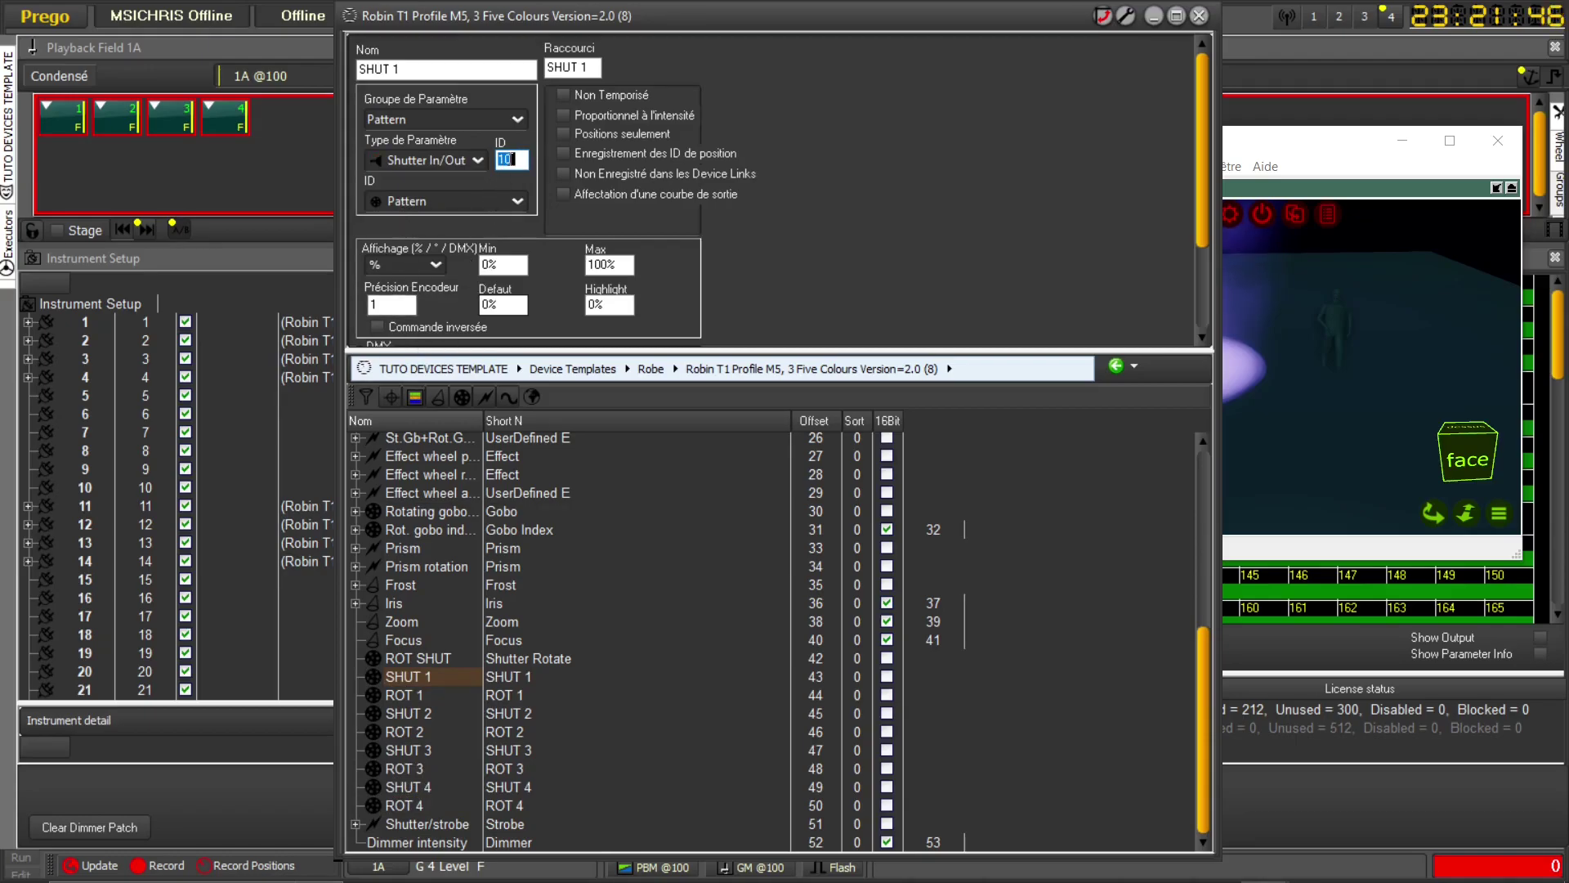
pyautogui.write('1')
pyautogui.press('Return')
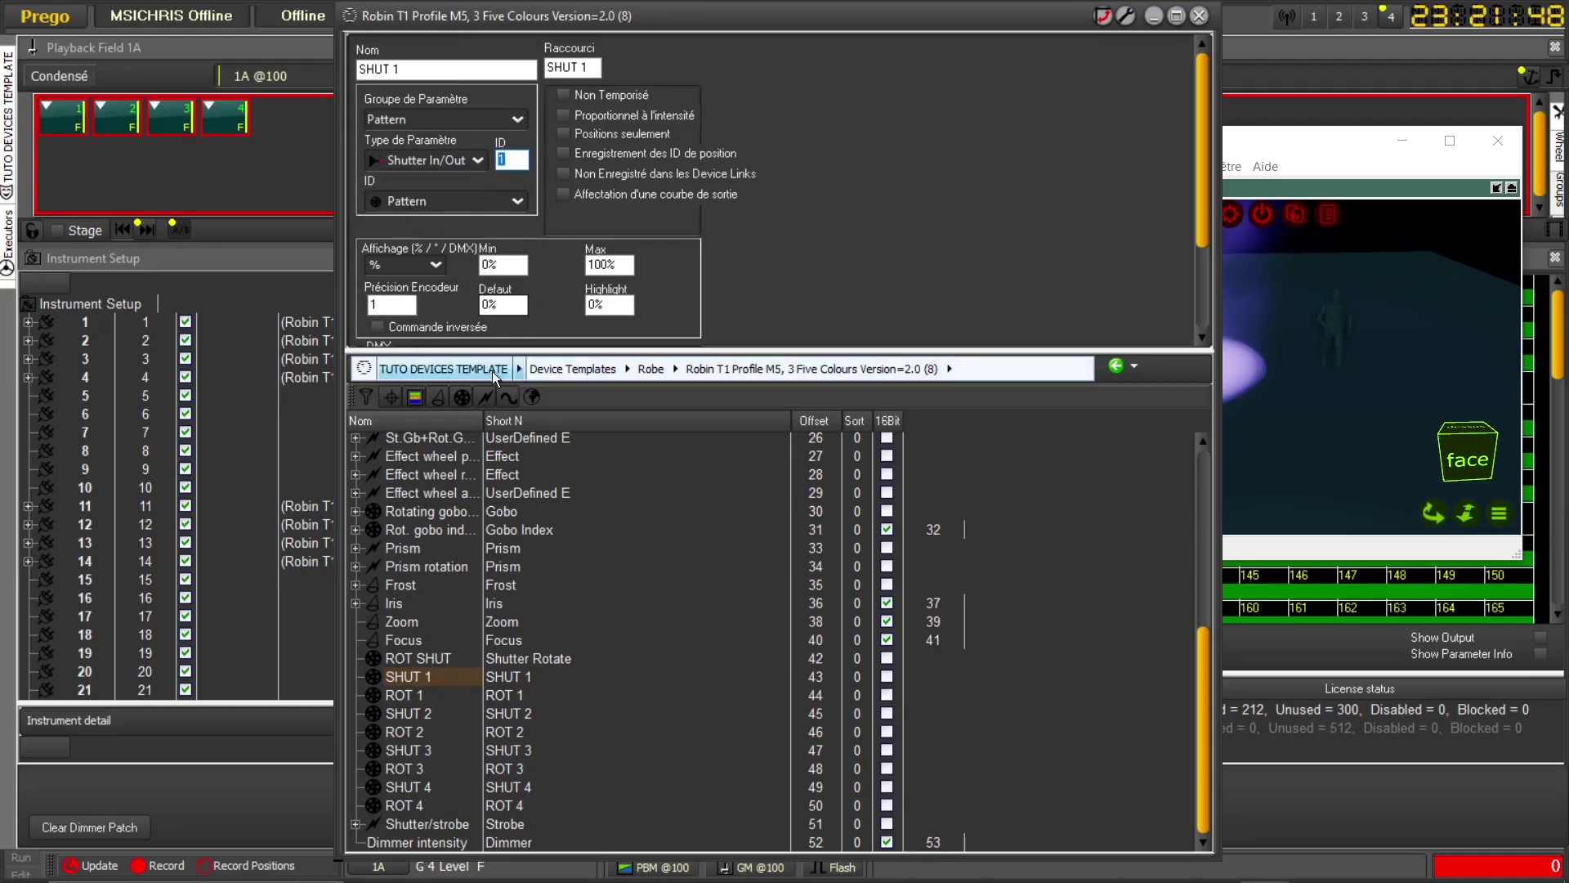
pyautogui.click(438, 696)
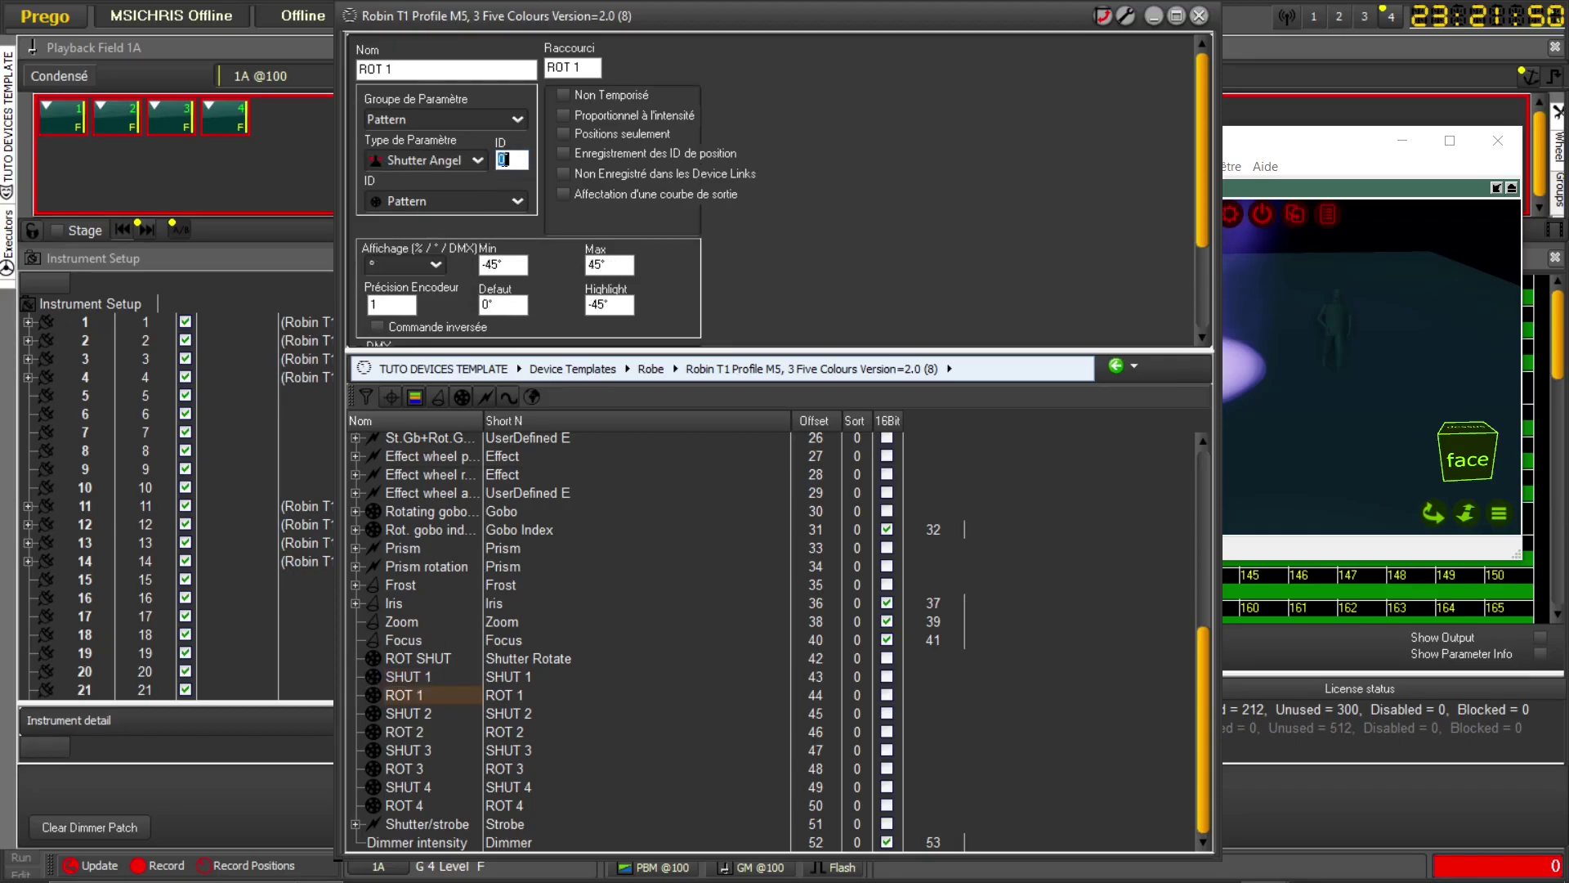
pyautogui.press('Return')
# - Review the corrected types and IDs of all parameters from SHUT 1 through ROT 4
pyautogui.click(458, 682)
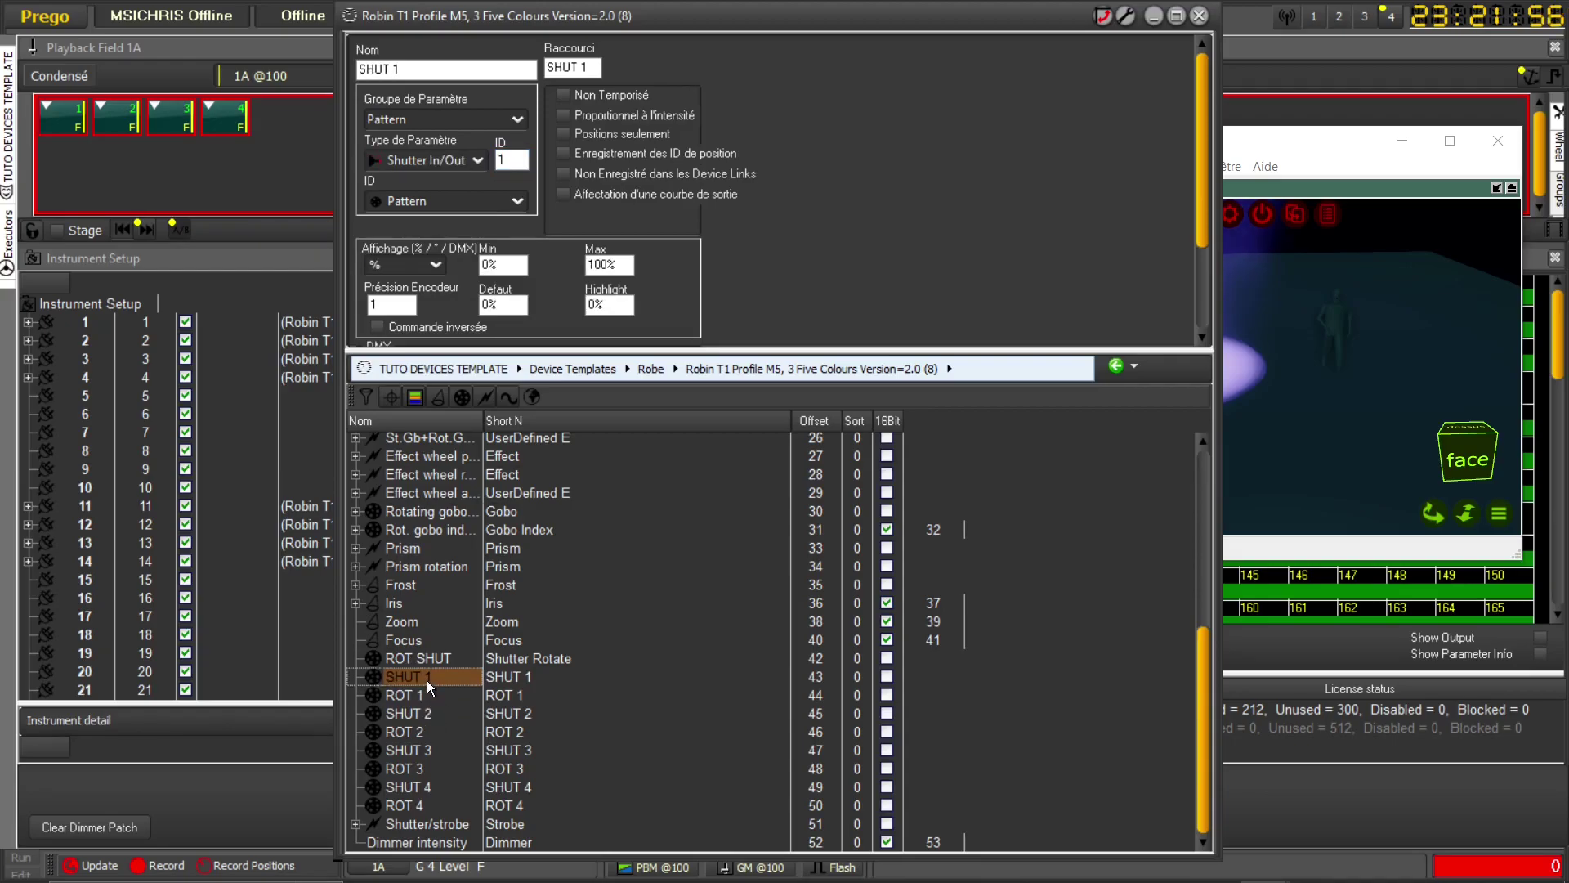
pyautogui.press('Down')
pyautogui.press('Down')
pyautogui.press('Down')
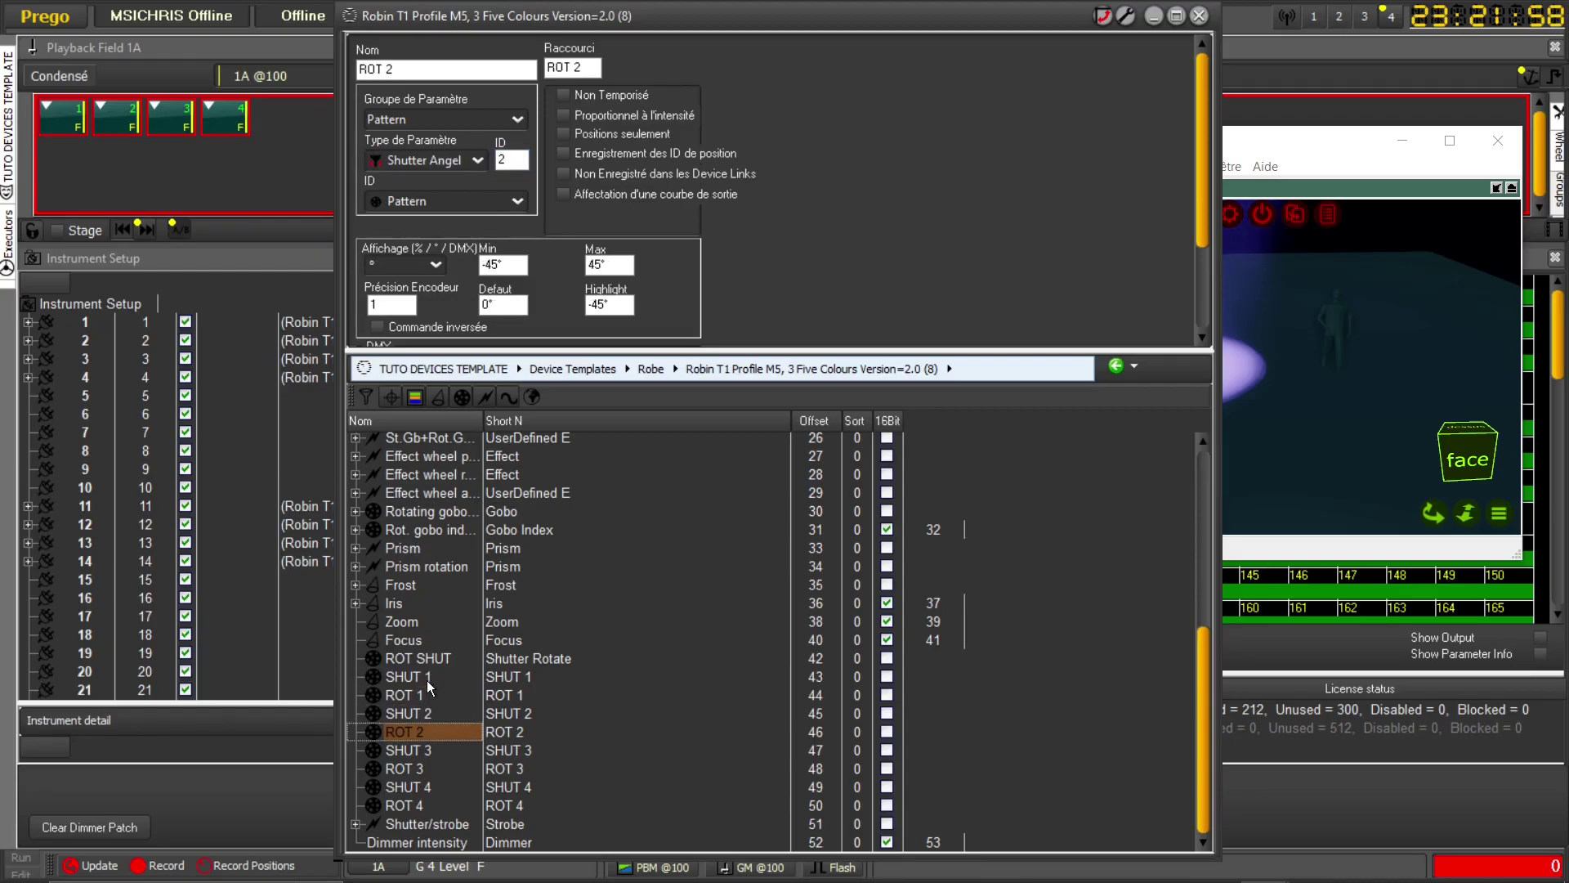
pyautogui.press('Down')
pyautogui.press('Down')
pyautogui.press('Down')
pyautogui.press('Down')
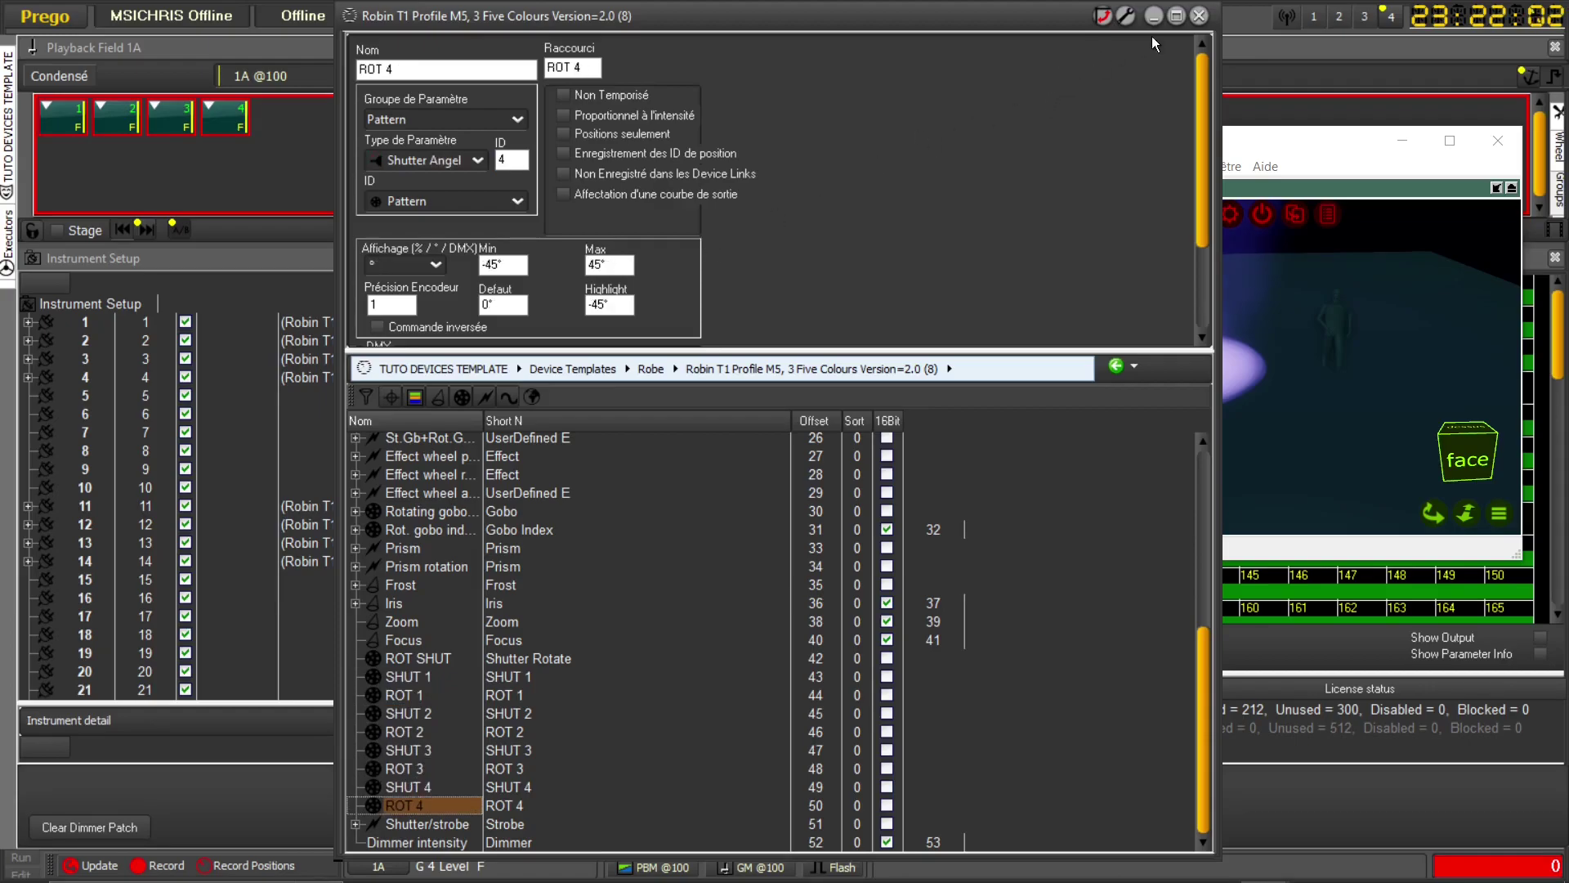
# - Close the device template editor and reload the saved screen configuration from workspace 2
pyautogui.click(1197, 17)
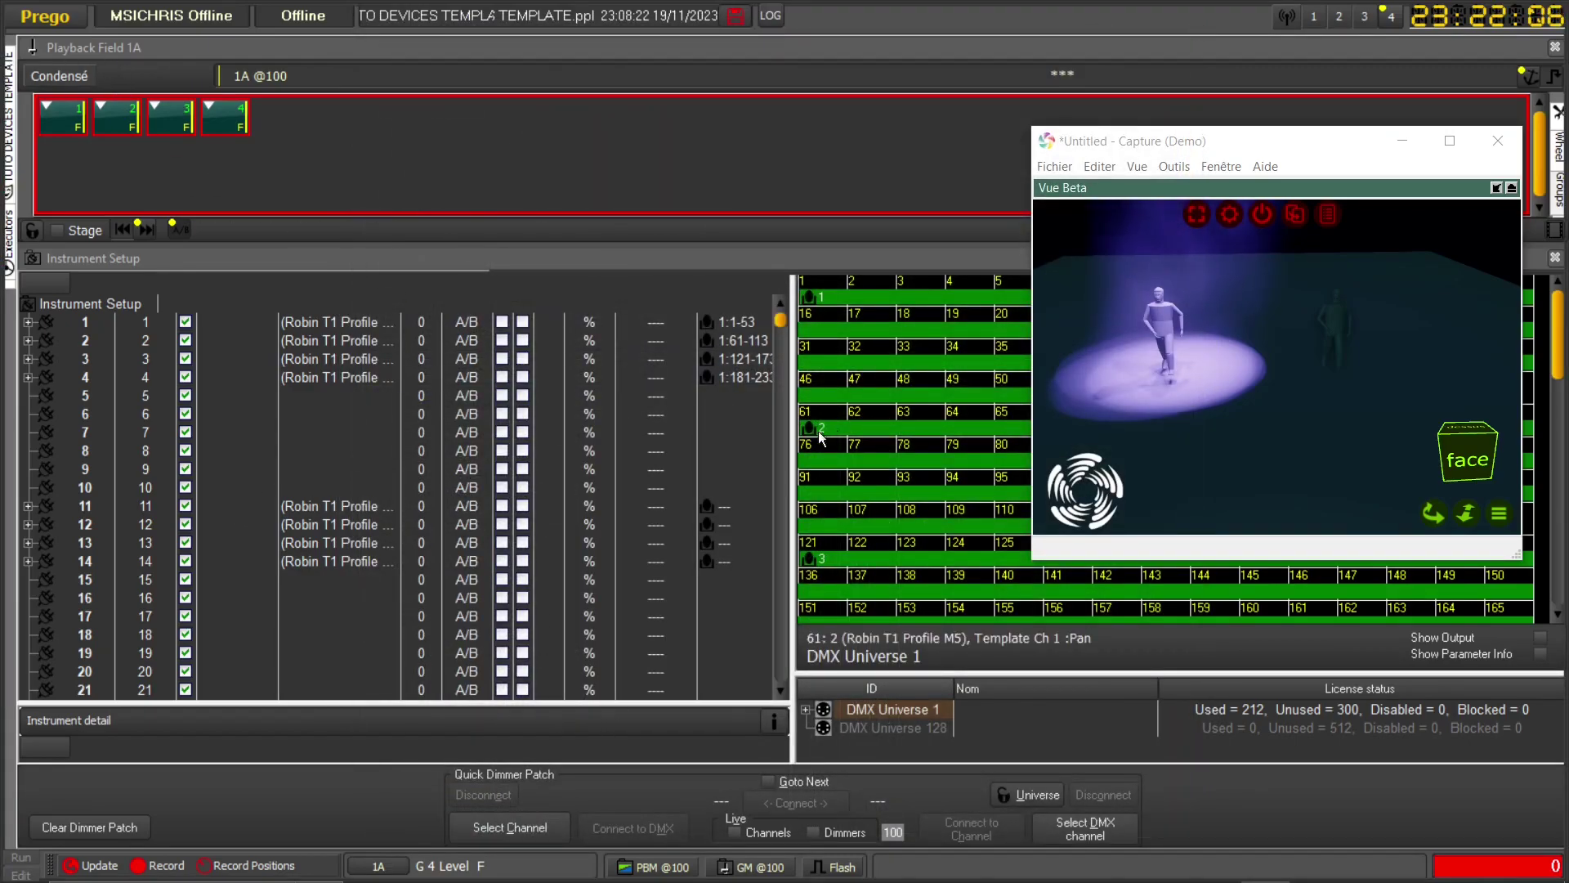
pyautogui.click(1338, 16)
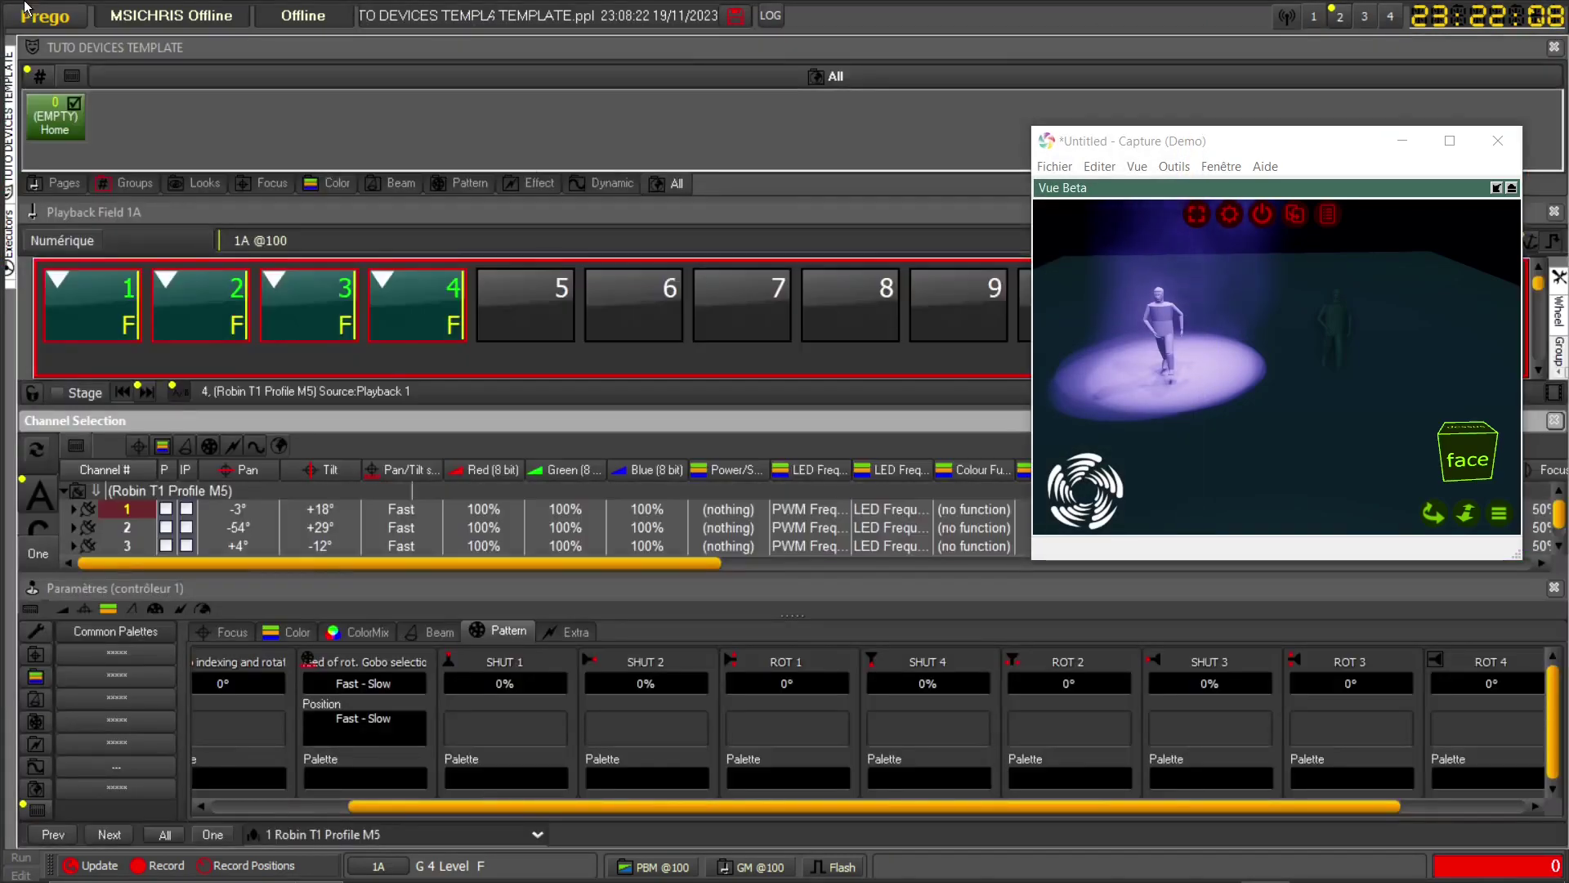
pyautogui.click(44, 16)
pyautogui.moveTo(85, 139)
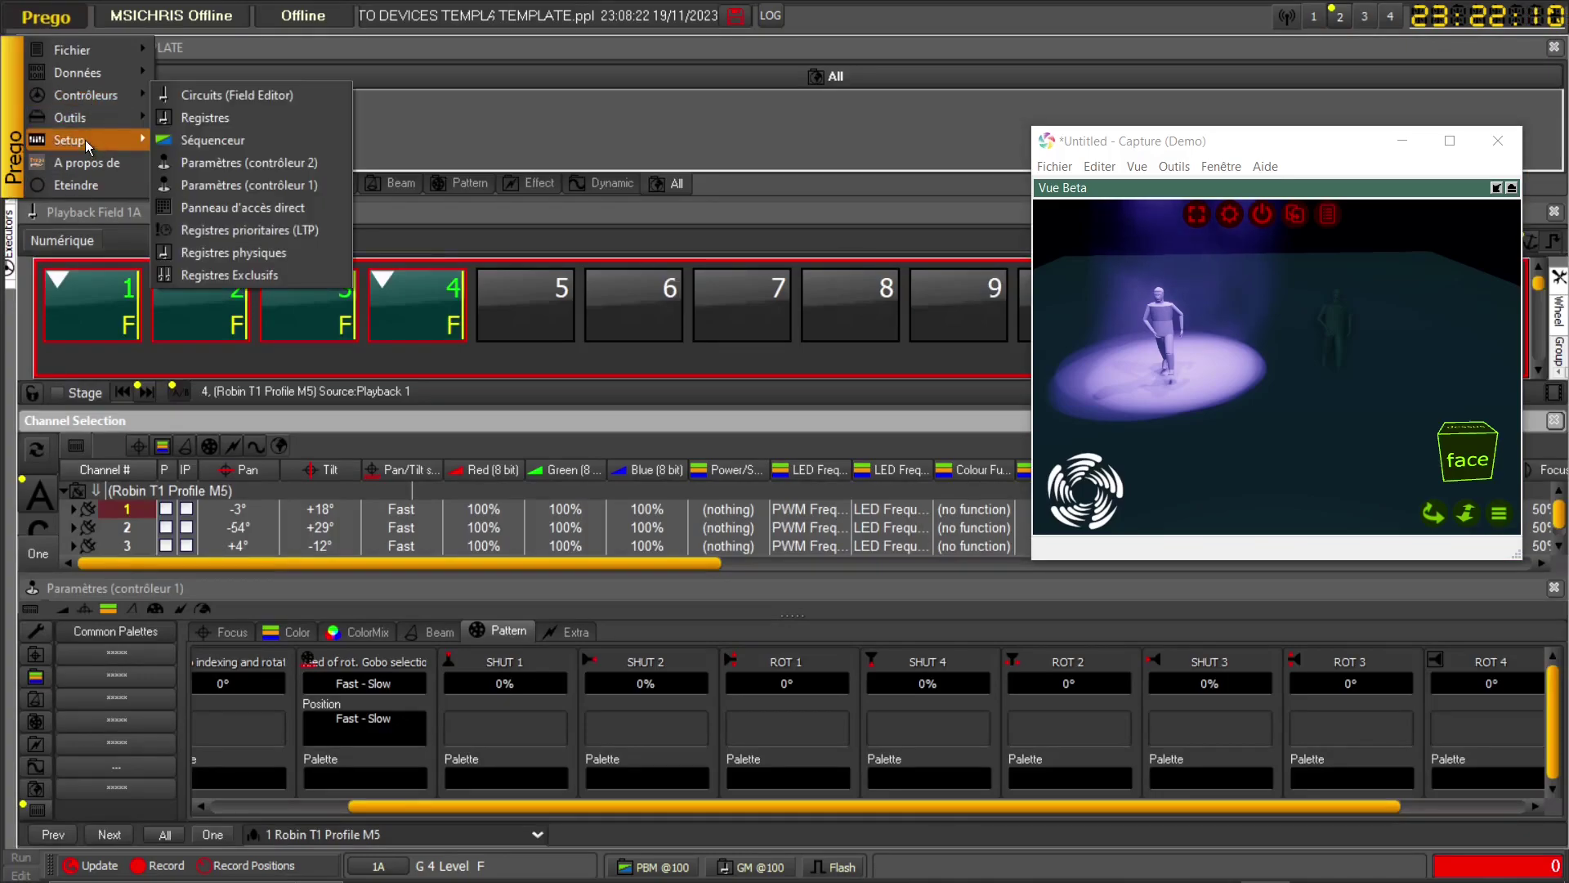
pyautogui.moveTo(210, 226)
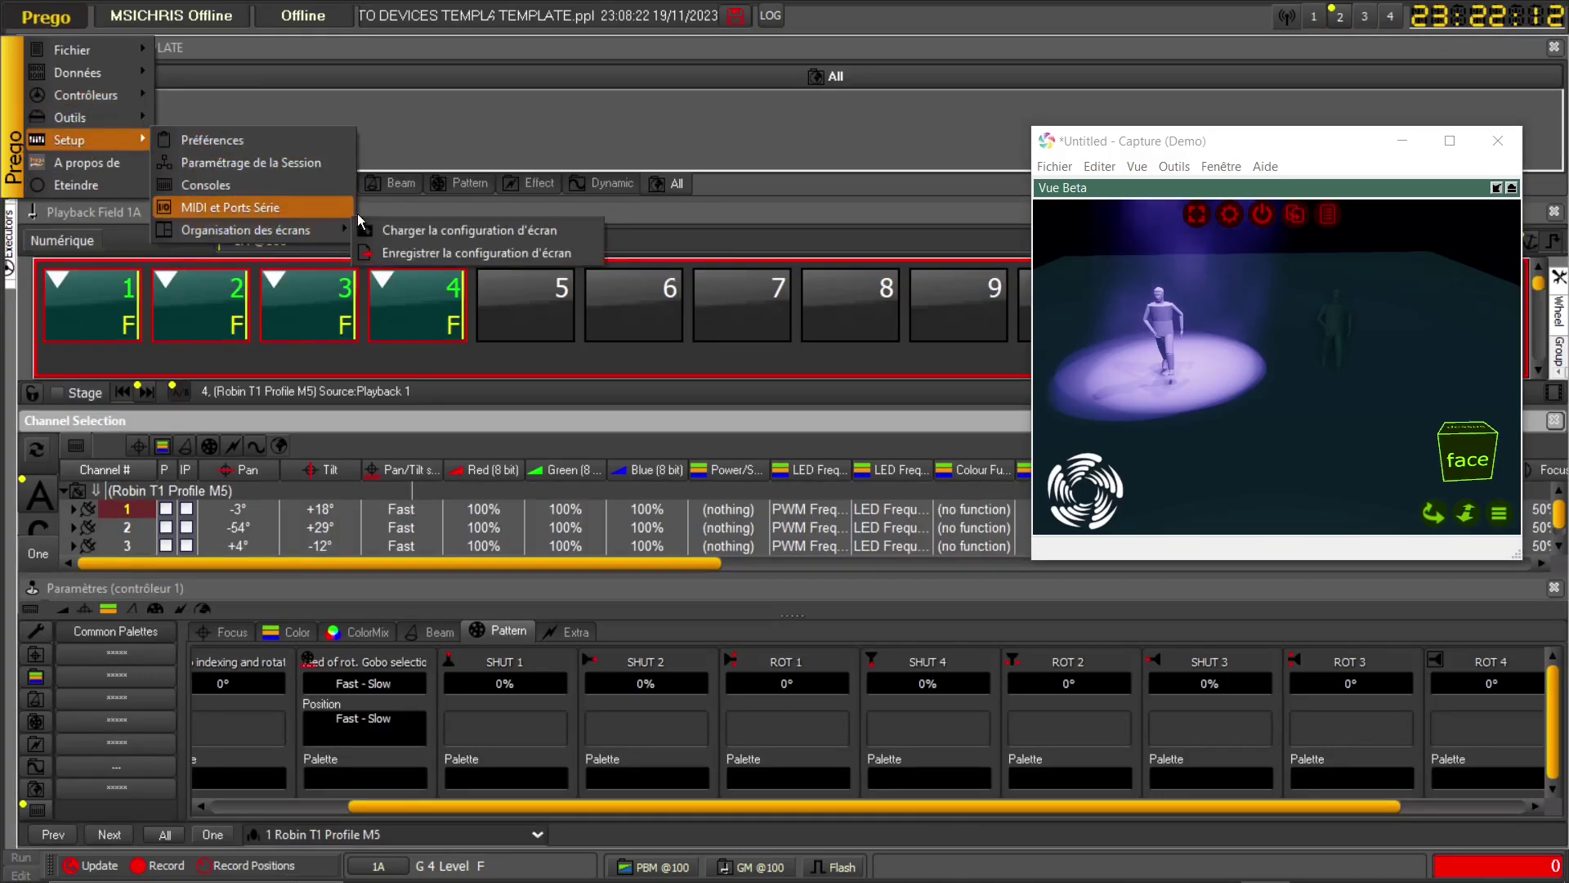
pyautogui.click(424, 232)
pyautogui.click(670, 235)
pyautogui.doubleClick(670, 234)
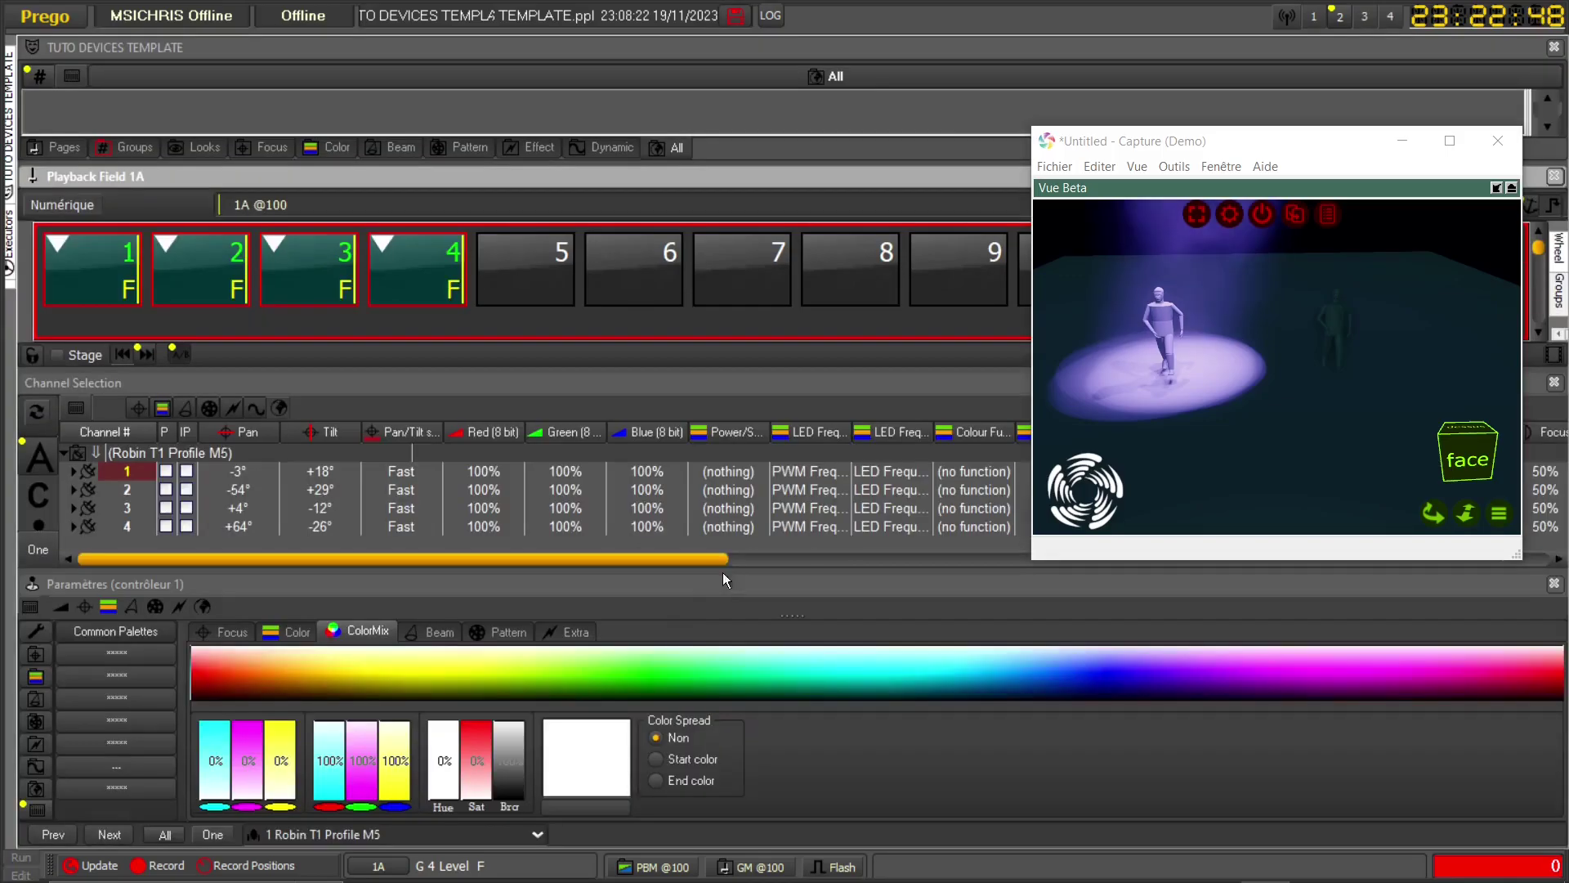
# - Show the Pattern parameters of channel 1 and examine the order of the SHUT and ROT controls
pyautogui.click(496, 634)
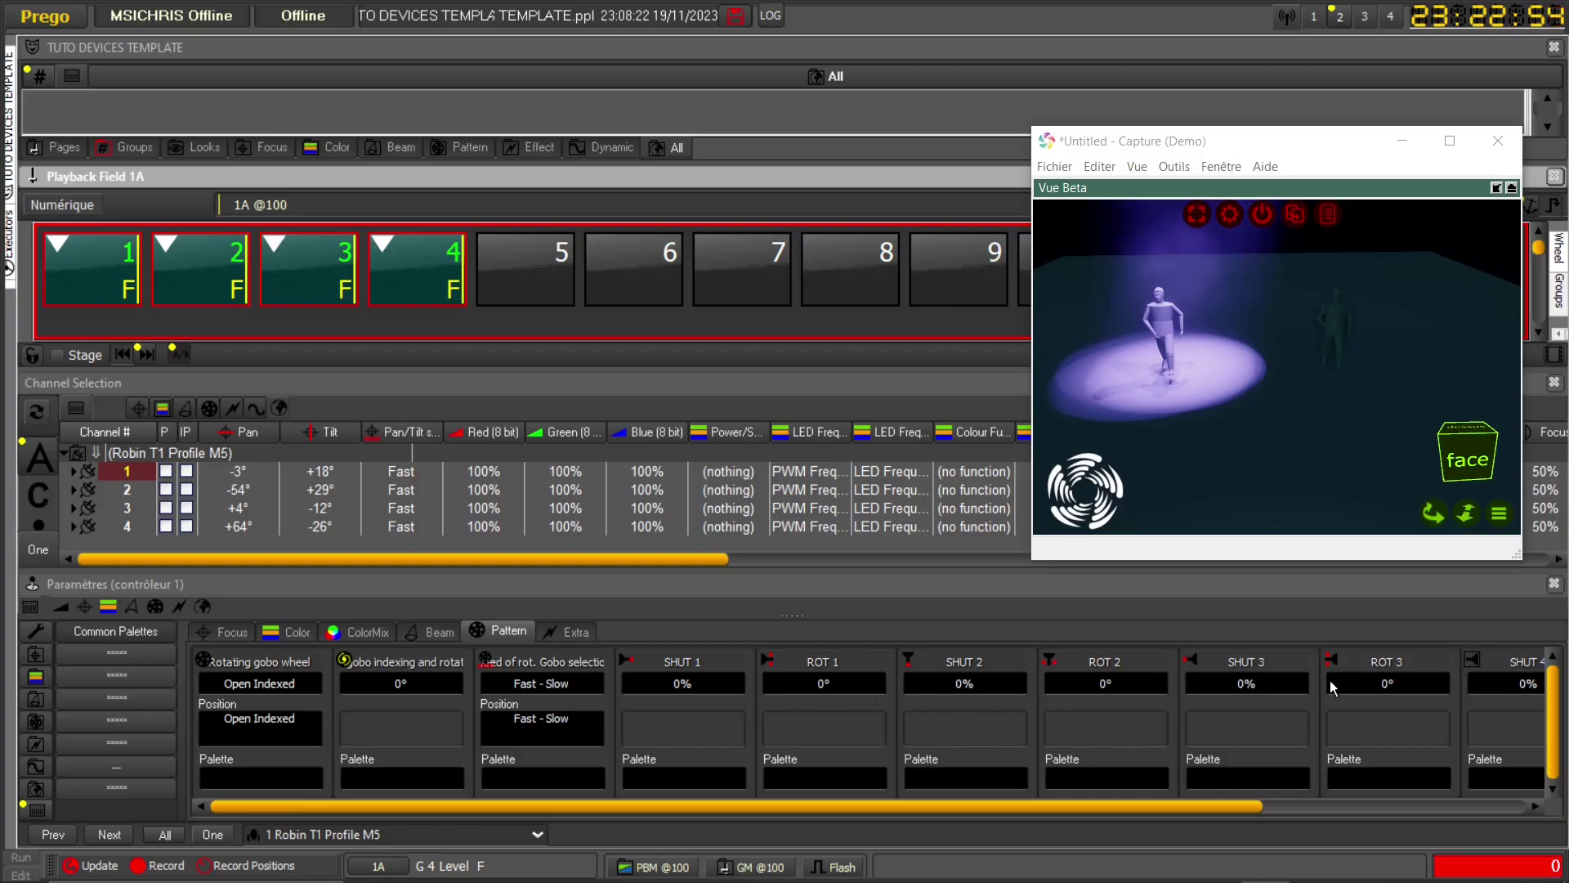
pyautogui.click(1449, 807)
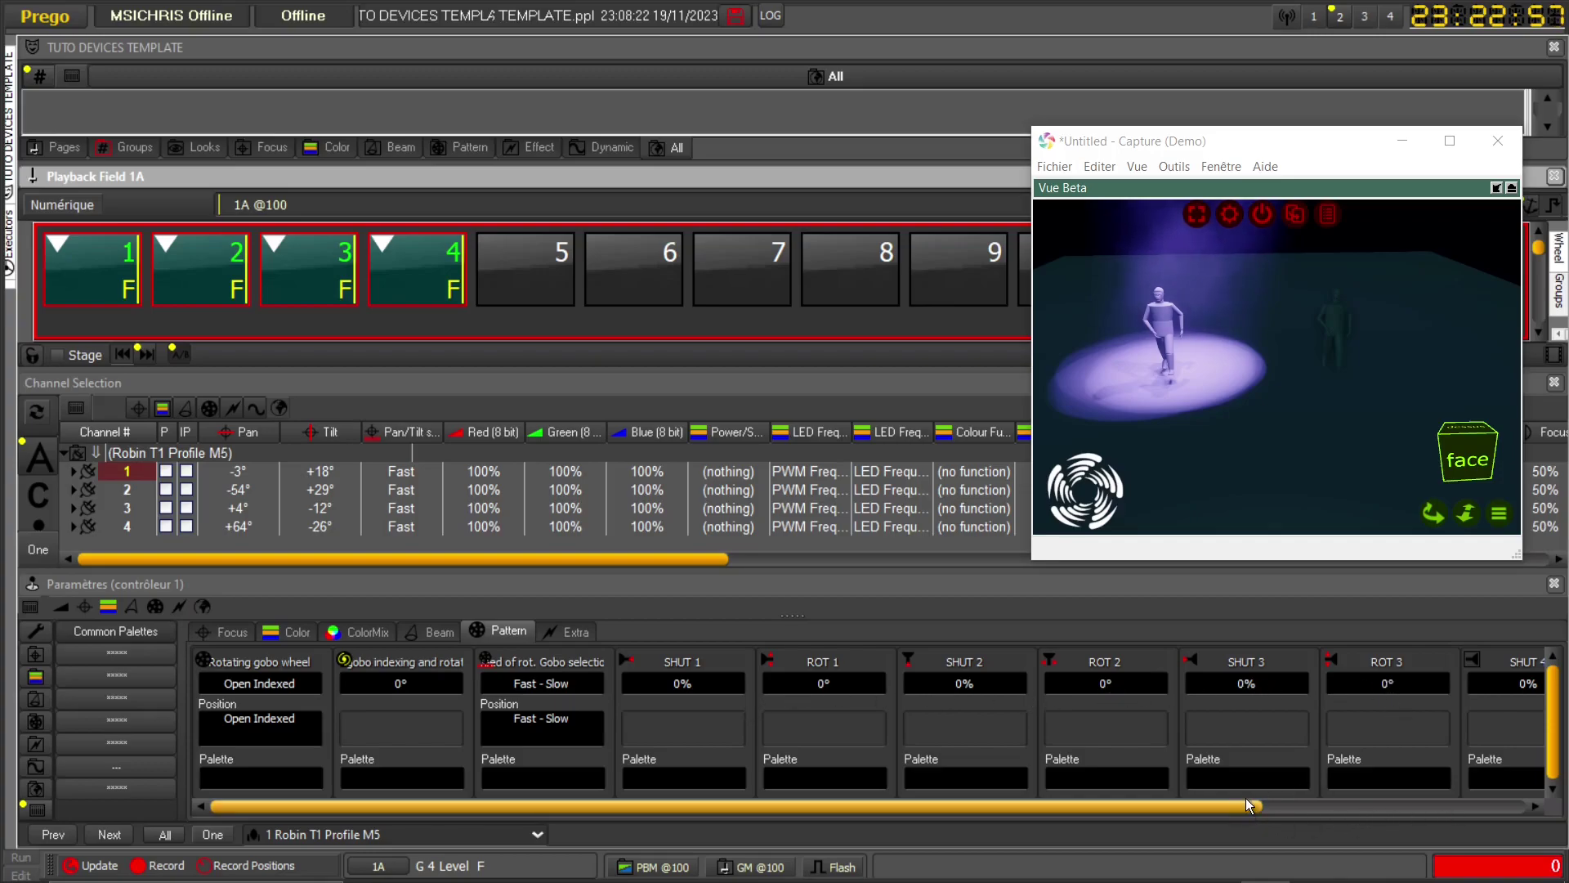
pyautogui.click(1435, 804)
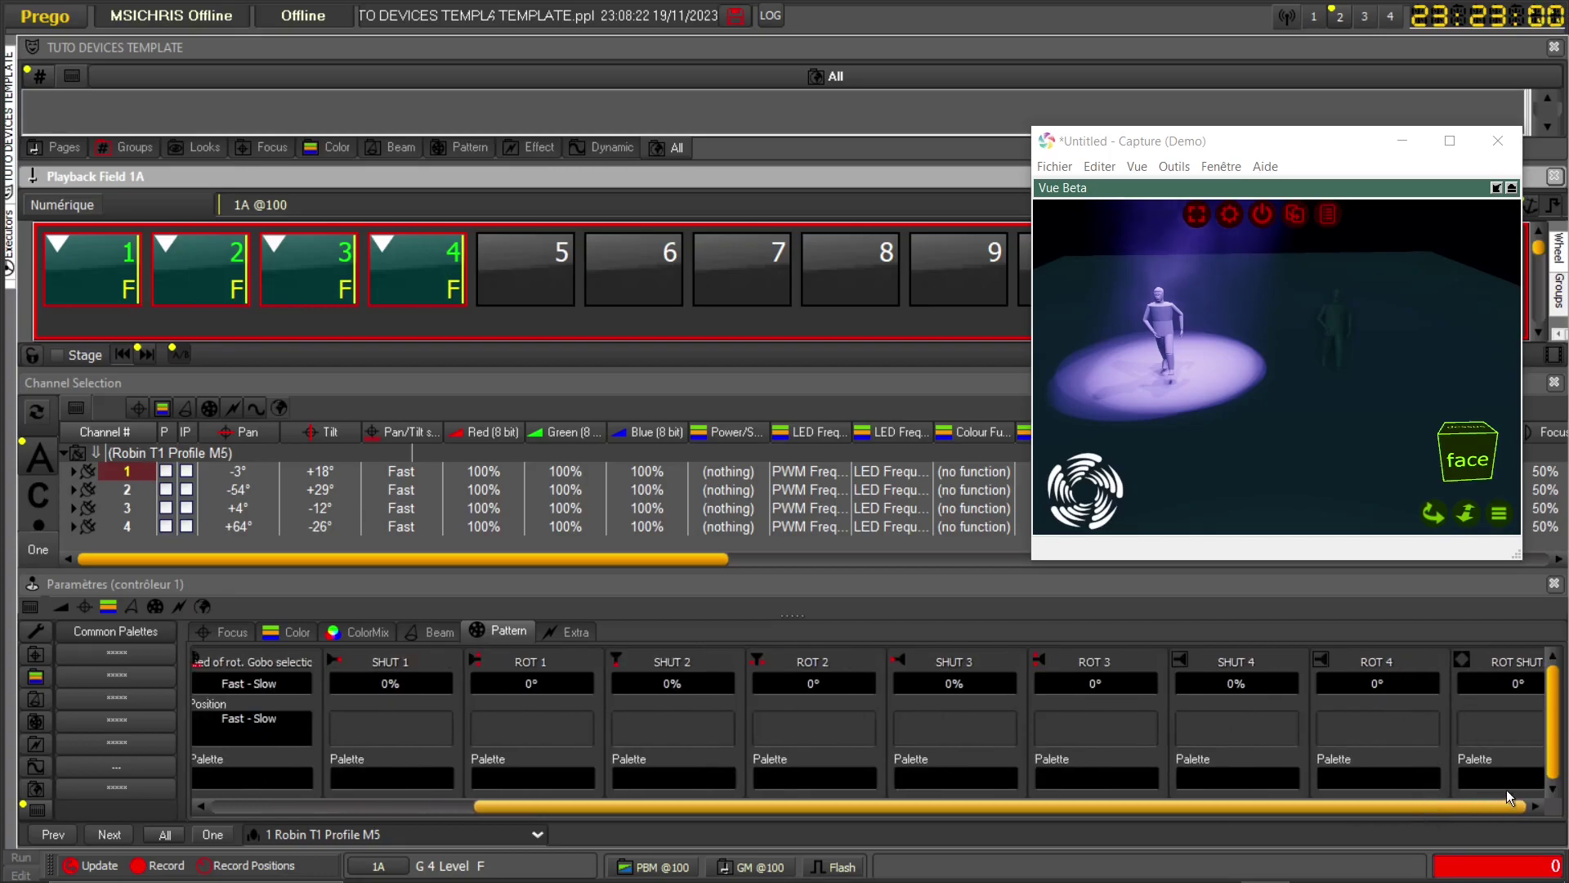
pyautogui.click(1504, 806)
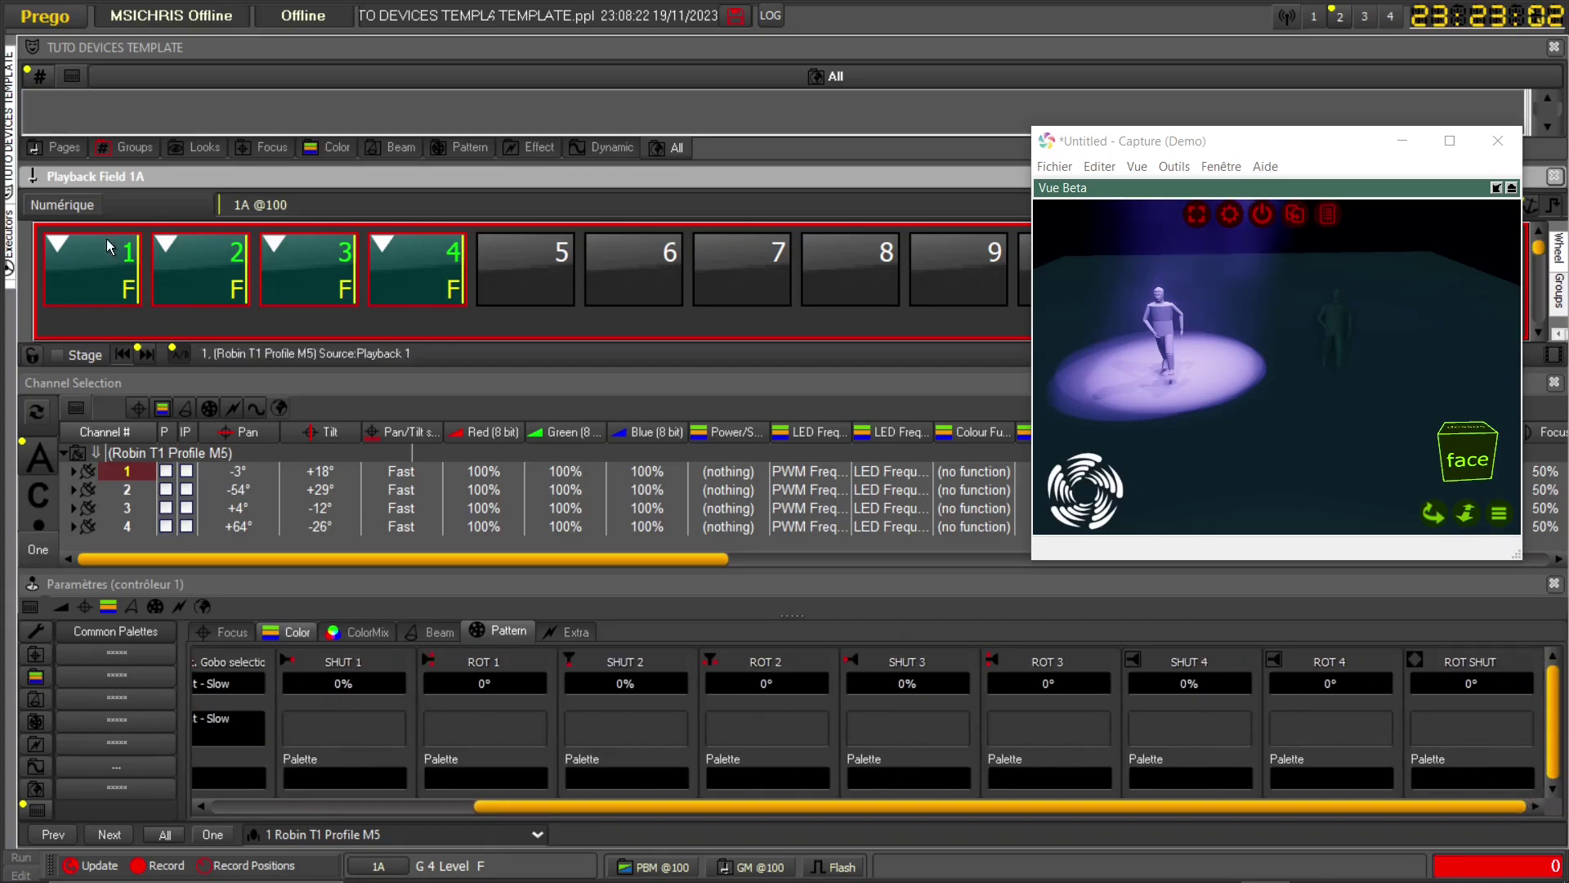
# - Turn off channels 2, 3 and 4 and select channel 1 alone
pyautogui.click(208, 268)
pyautogui.keyDown('ctrl'); pyautogui.click(310, 255); pyautogui.keyUp('ctrl')
pyautogui.keyDown('ctrl'); pyautogui.click(429, 250); pyautogui.keyUp('ctrl')
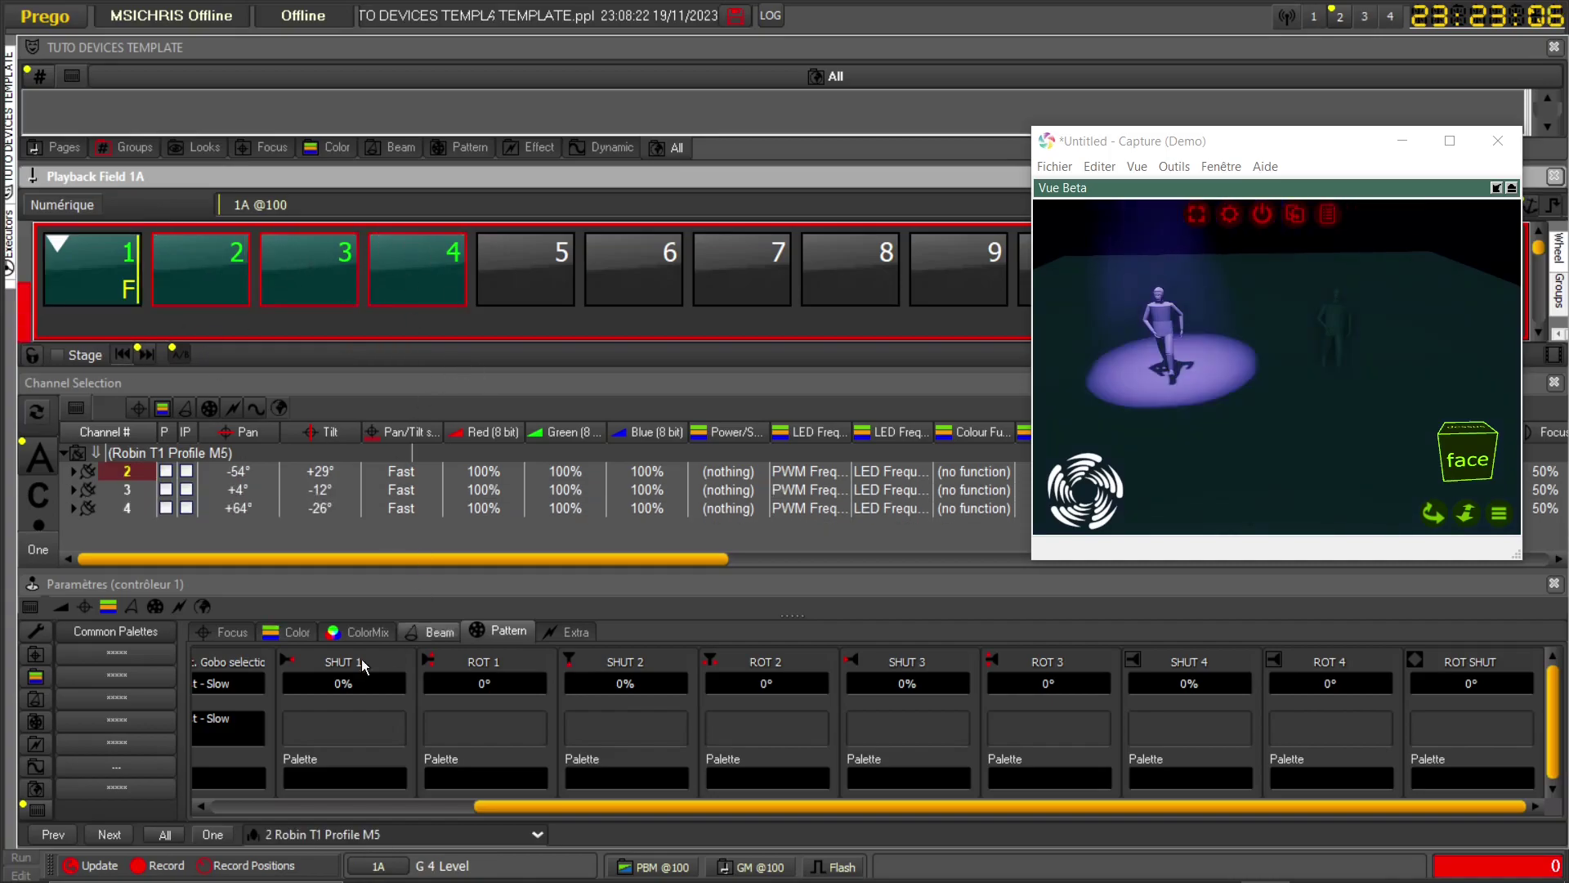
pyautogui.moveTo(343, 688); pyautogui.dragTo(343, 662)
pyautogui.click(92, 269)
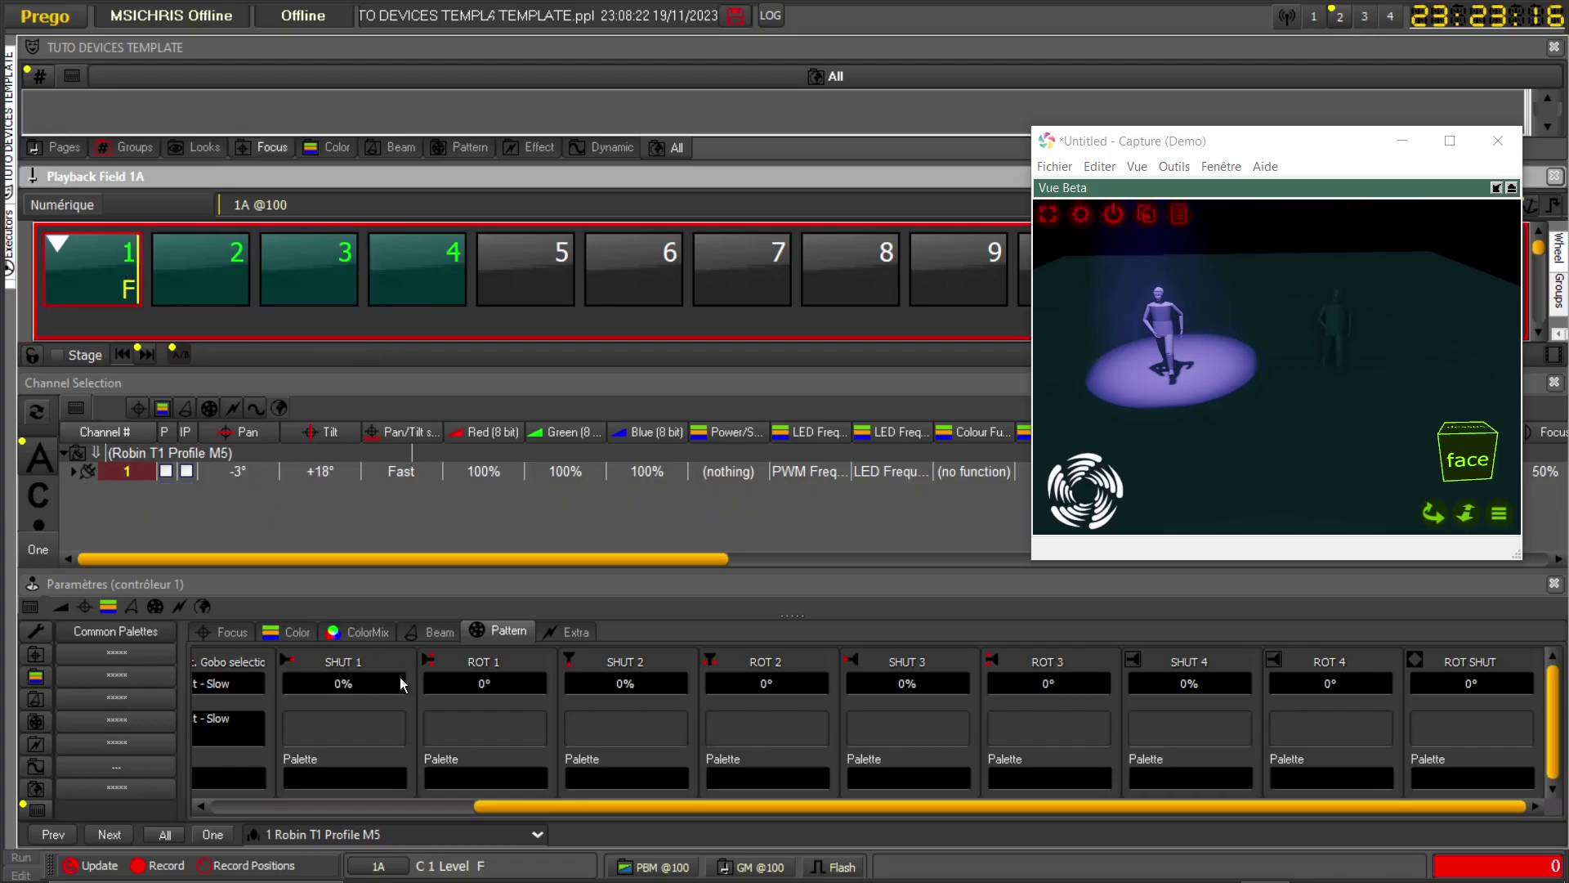
# - Cut channel 1's beam with SHUT 1 at 54%, ROT 1 at -16° and SHUT 2 at 28%
pyautogui.moveTo(356, 686); pyautogui.dragTo(356, 669)
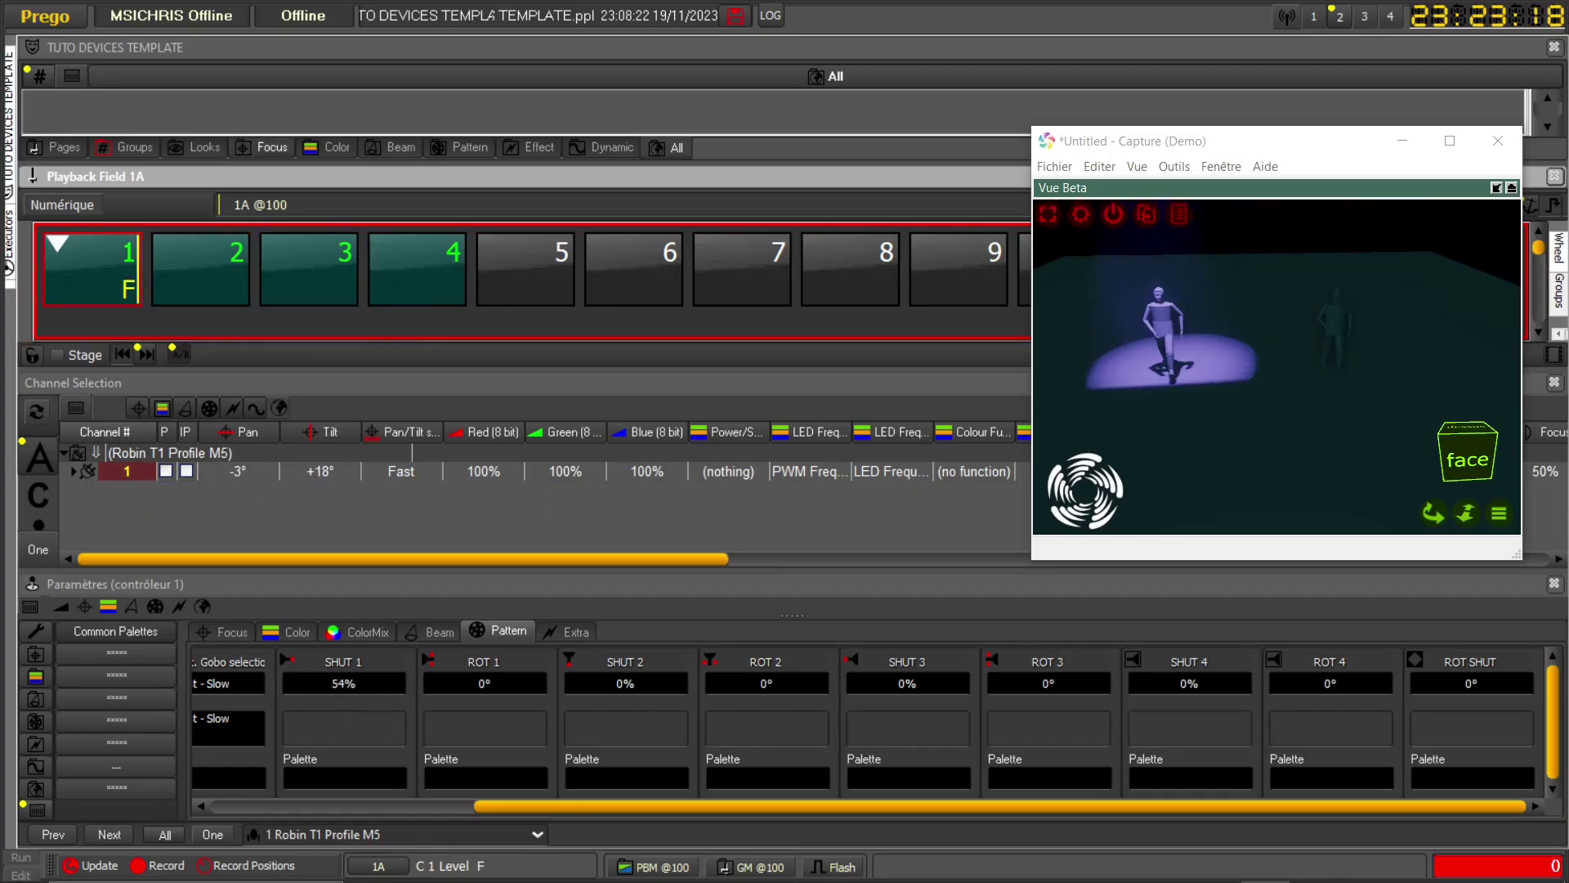
pyautogui.moveTo(508, 680)
pyautogui.mouseDown()
pyautogui.moveTo(502, 699)
pyautogui.moveTo(493, 687)
pyautogui.mouseUp()
pyautogui.moveTo(633, 693); pyautogui.dragTo(633, 677)
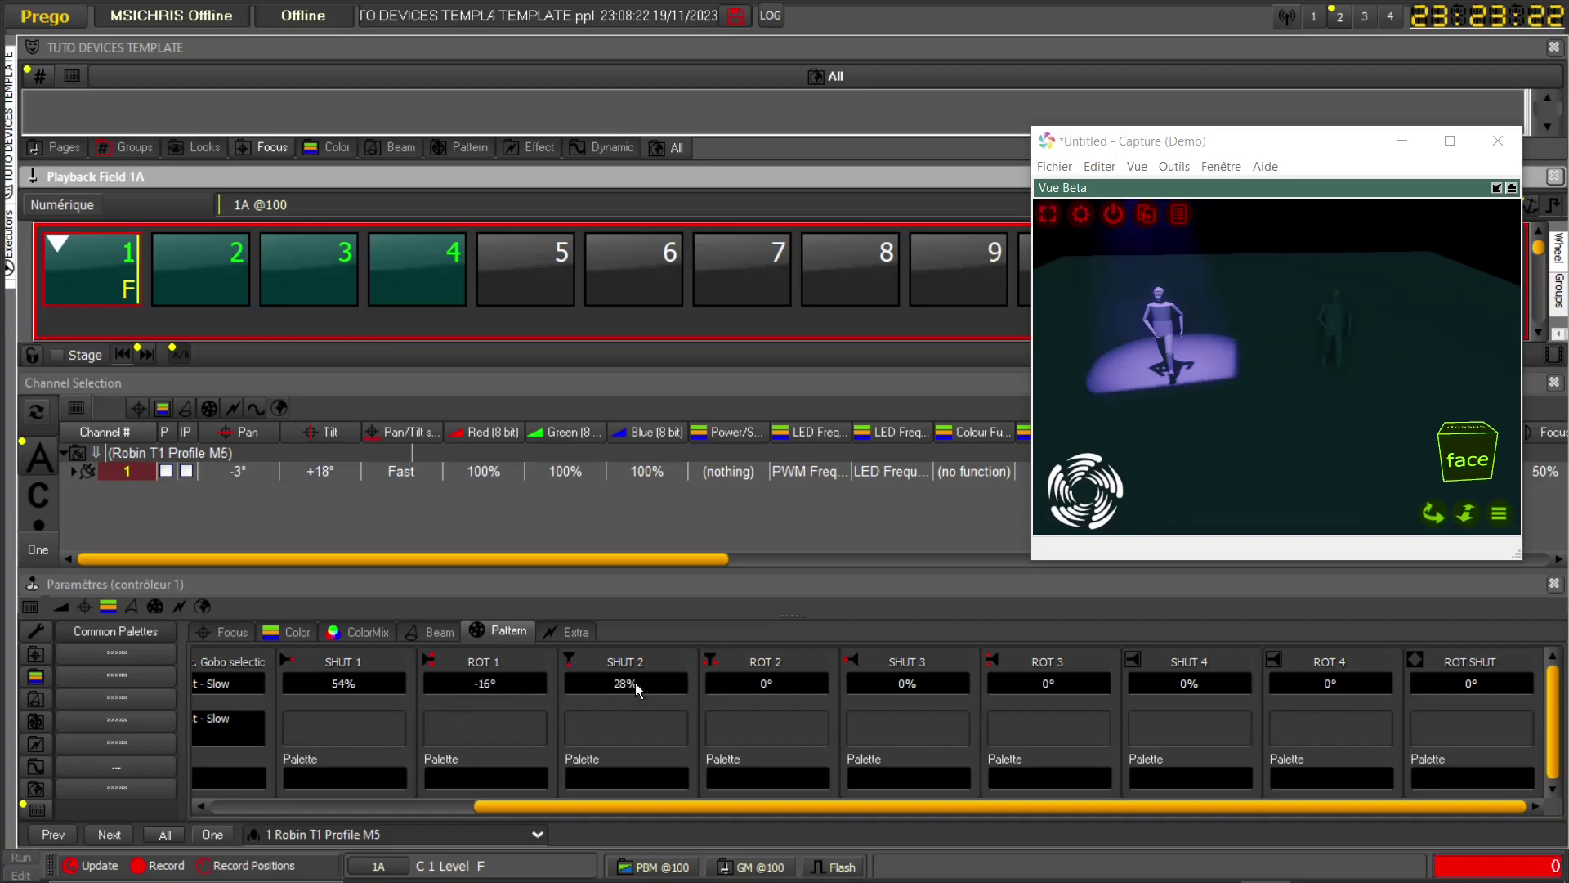
# - Frame the rest of channel 1's beam with ROT 2 at -4°, SHUT 3 at 53%, ROT 3 at +24°, SHUT 4 at 15% and ROT 4 at -11°
pyautogui.moveTo(749, 689); pyautogui.dragTo(749, 698)
pyautogui.moveTo(939, 684); pyautogui.dragTo(910, 685)
pyautogui.moveTo(1044, 693); pyautogui.dragTo(1012, 767)
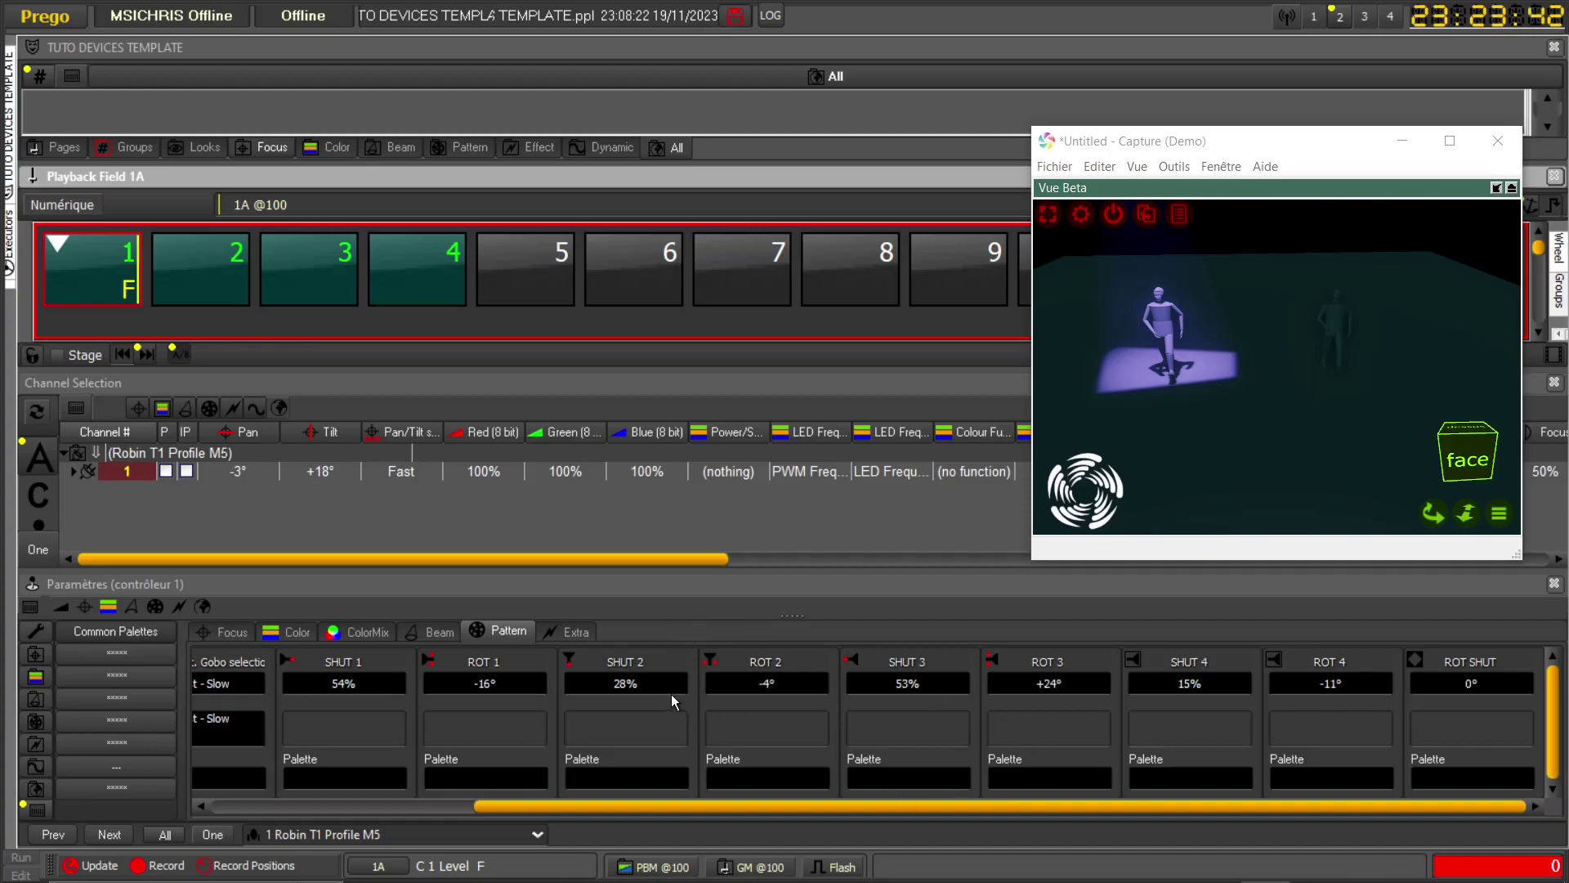
pyautogui.moveTo(540, 807)
pyautogui.mouseDown()
pyautogui.moveTo(482, 808)
pyautogui.moveTo(568, 797)
pyautogui.mouseUp()
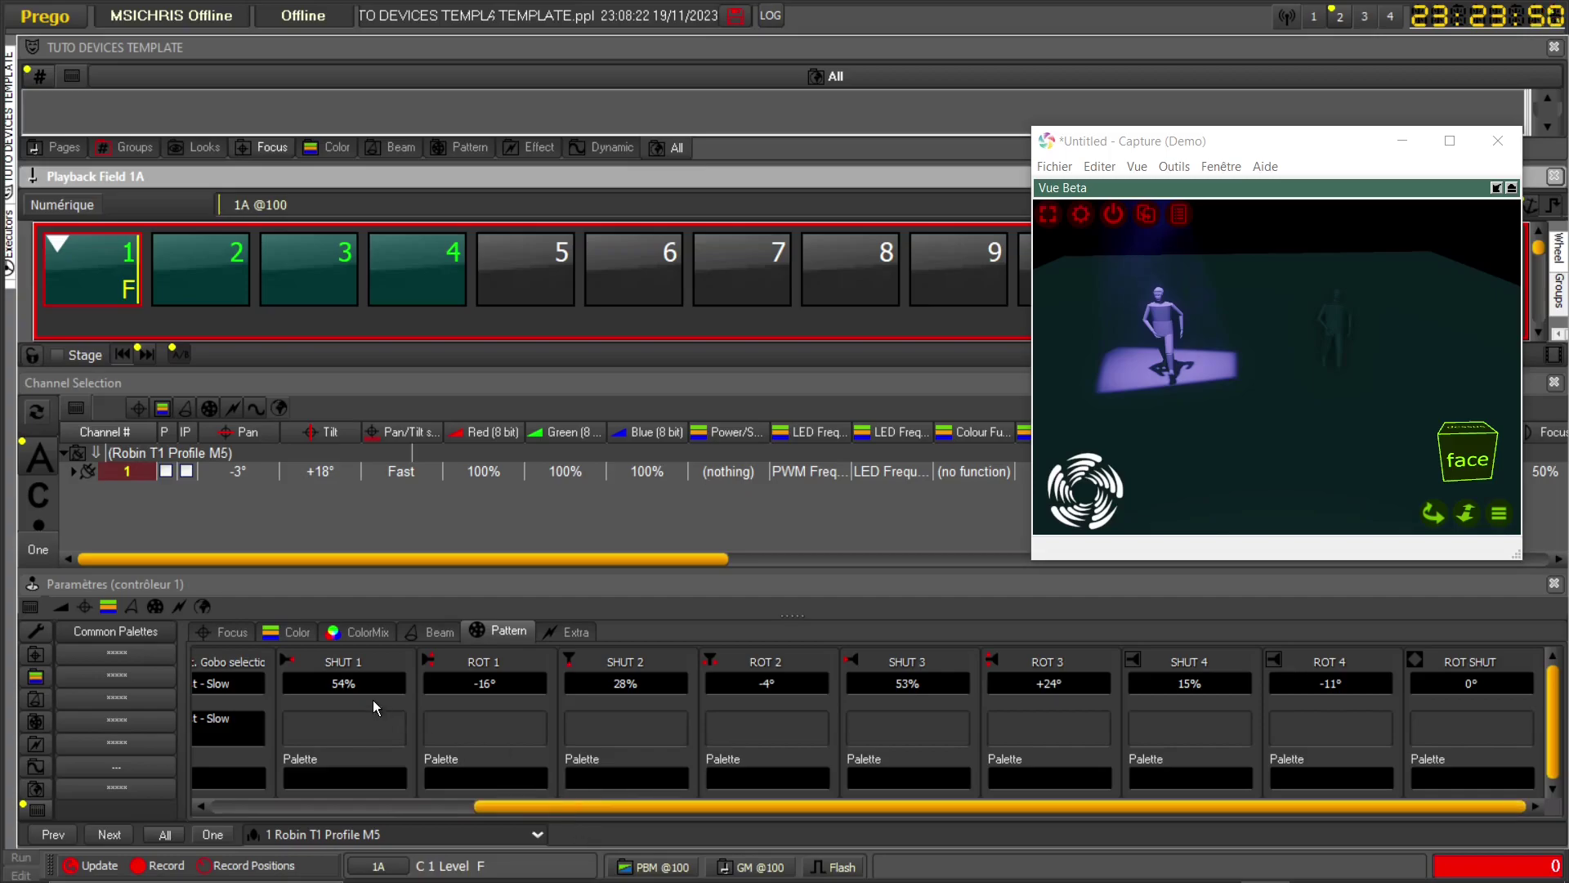
pyautogui.moveTo(549, 803)
pyautogui.mouseDown()
pyautogui.moveTo(531, 807)
pyautogui.moveTo(566, 803)
pyautogui.mouseUp()
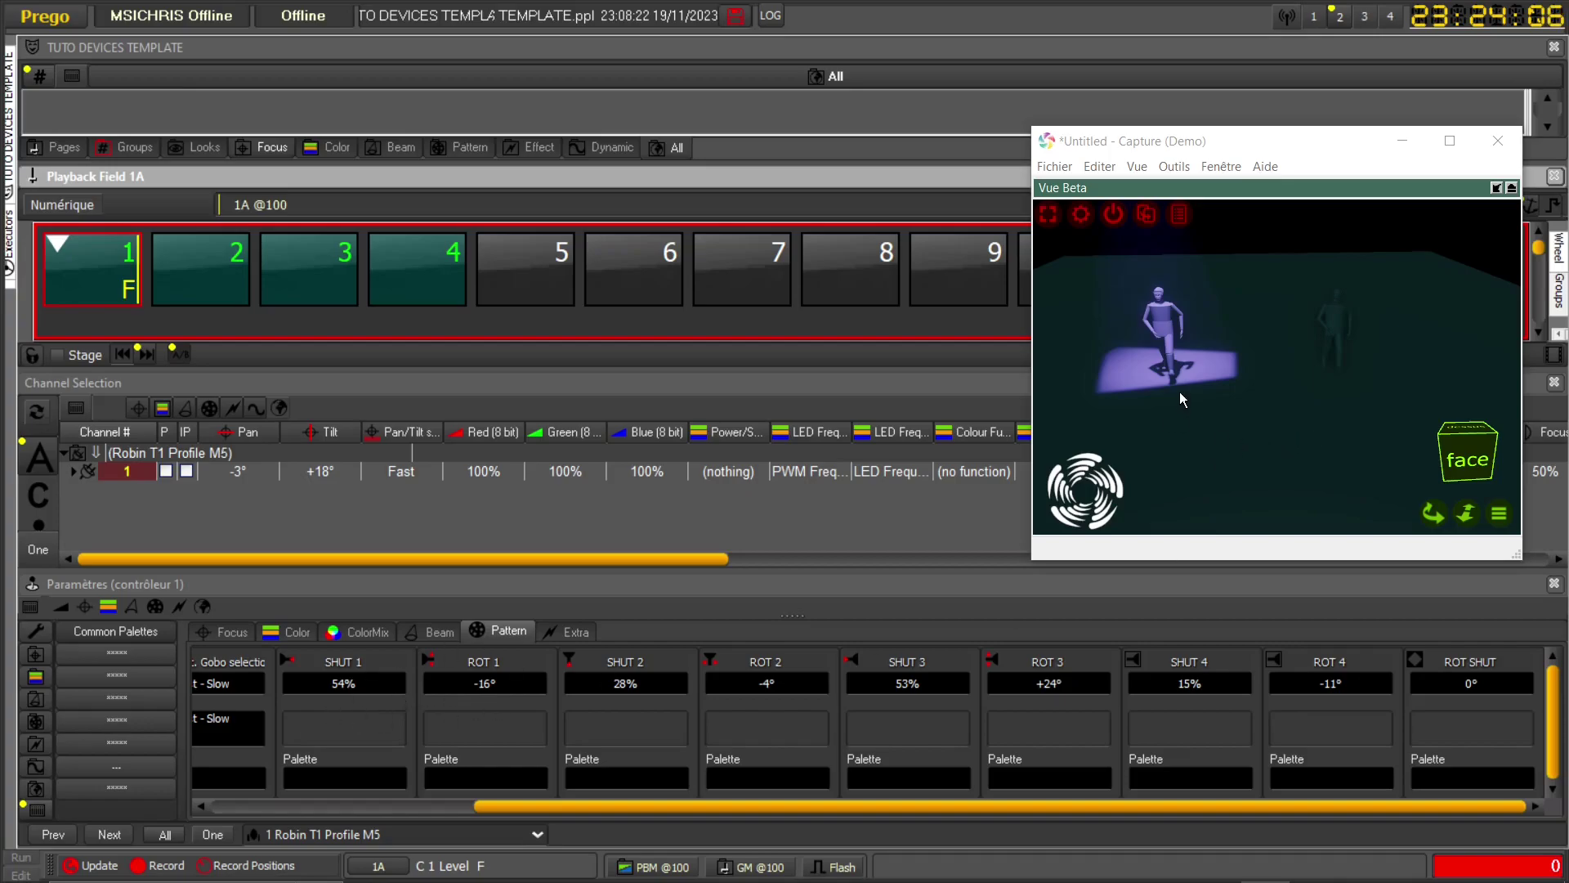
# - Readjust channel 1's blades, bringing SHUT 1 to about 63% and SHUT 2 to about 52%
pyautogui.click(91, 247)
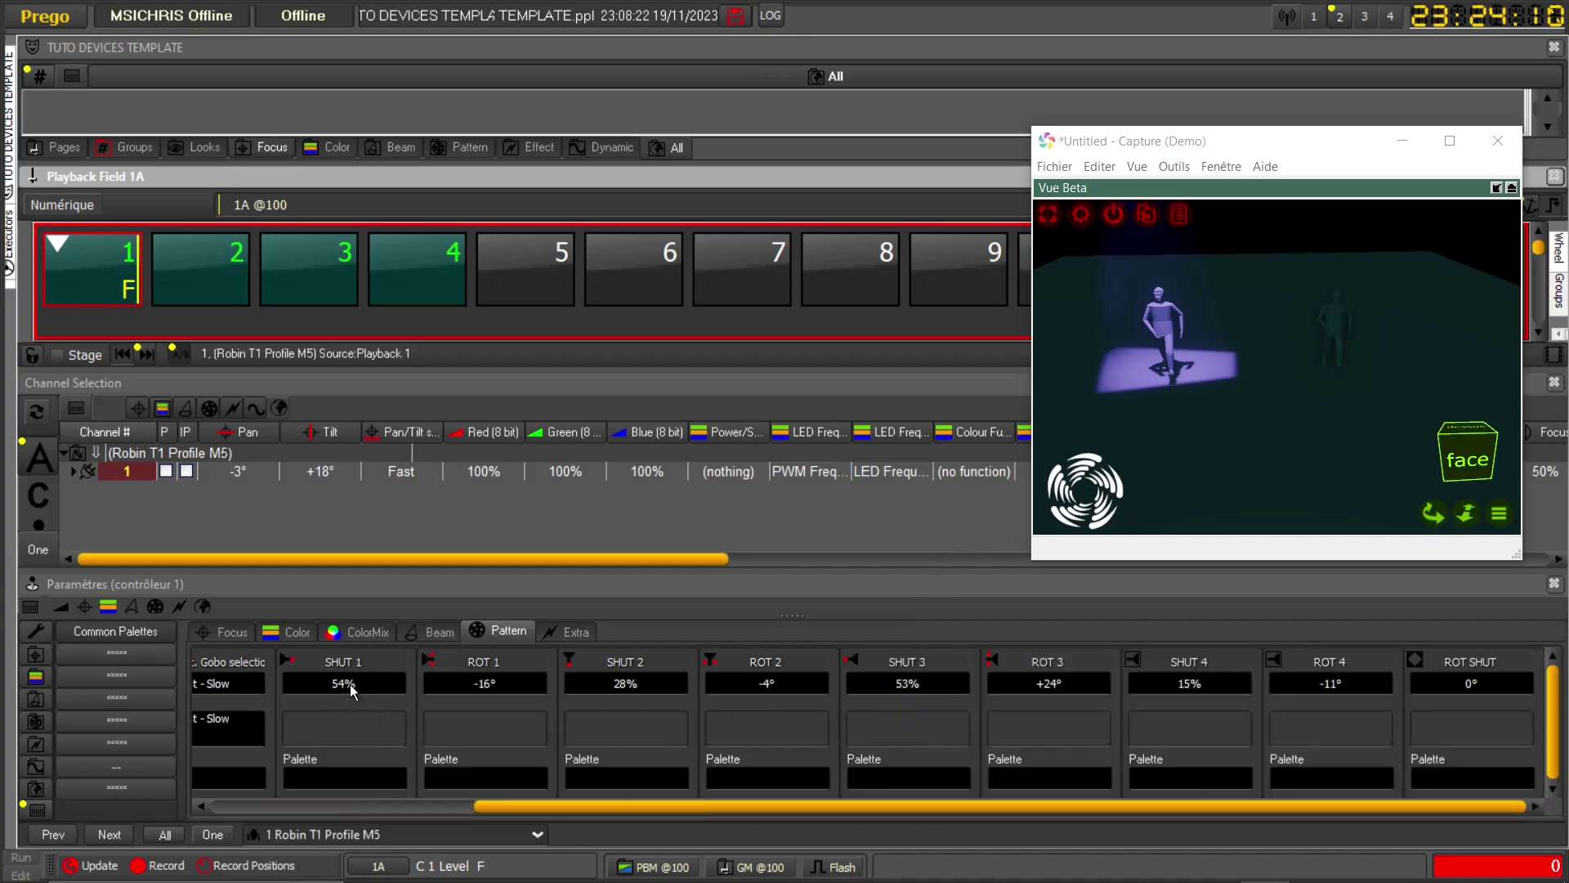
pyautogui.scroll(9, 338, 685)
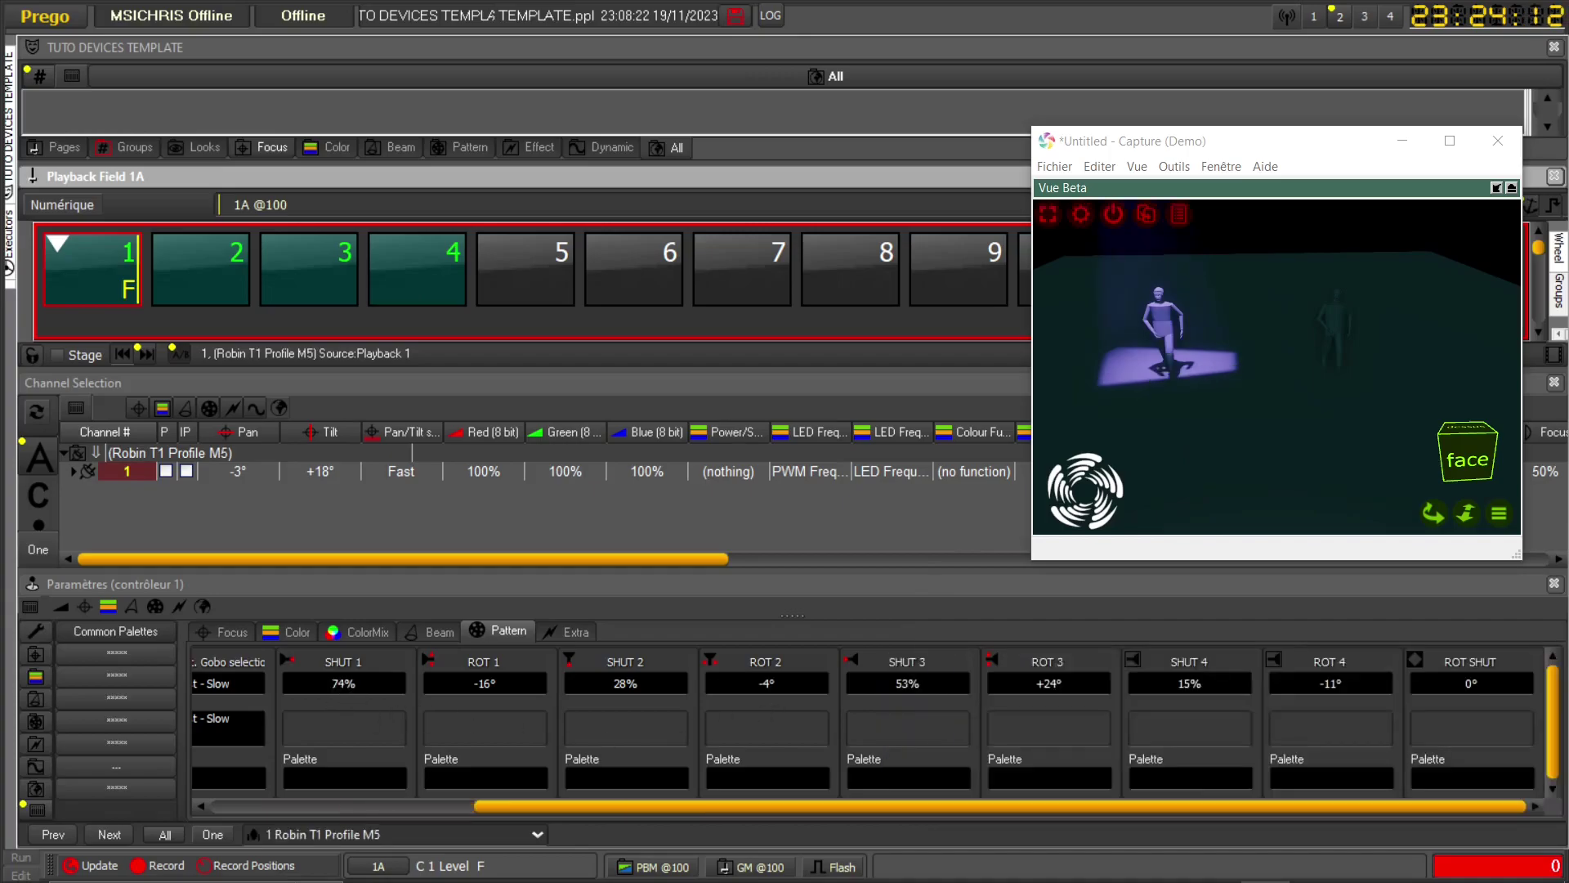
pyautogui.scroll(20, 636, 688)
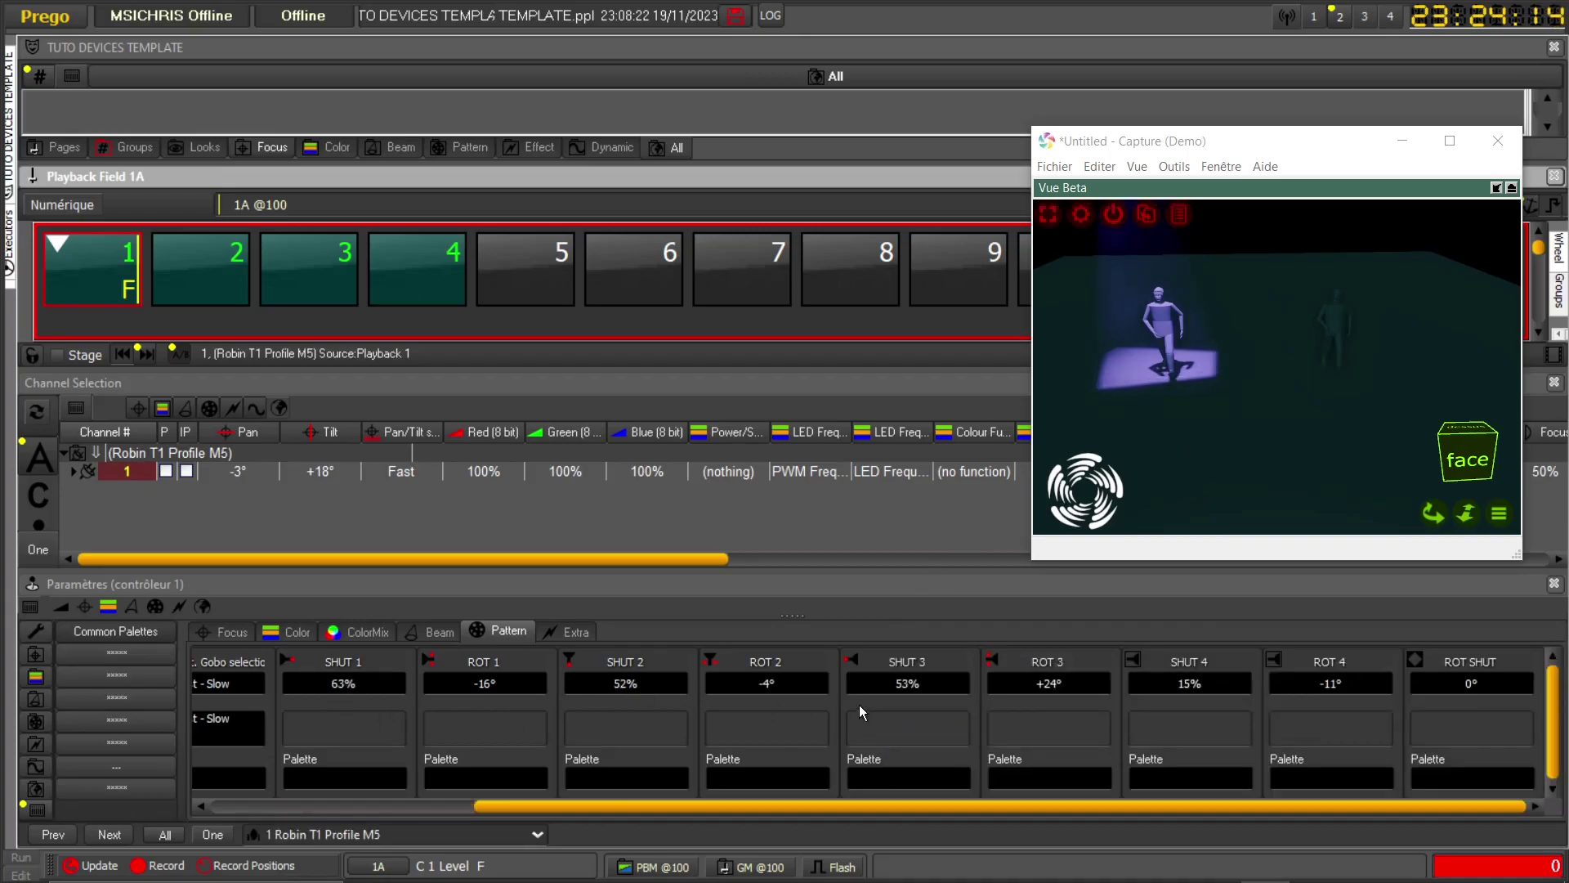
# - Refine channel 1's framing with ROT 2 at -11°, SHUT 3 at 83%, ROT 3 at +45°, SHUT 4 at 33% and ROT 4 at +26°
pyautogui.scroll(-7, 798, 683)
pyautogui.scroll(20, 938, 686)
pyautogui.scroll(20, 1050, 691)
pyautogui.scroll(18, 1176, 695)
pyautogui.scroll(20, 1314, 693)
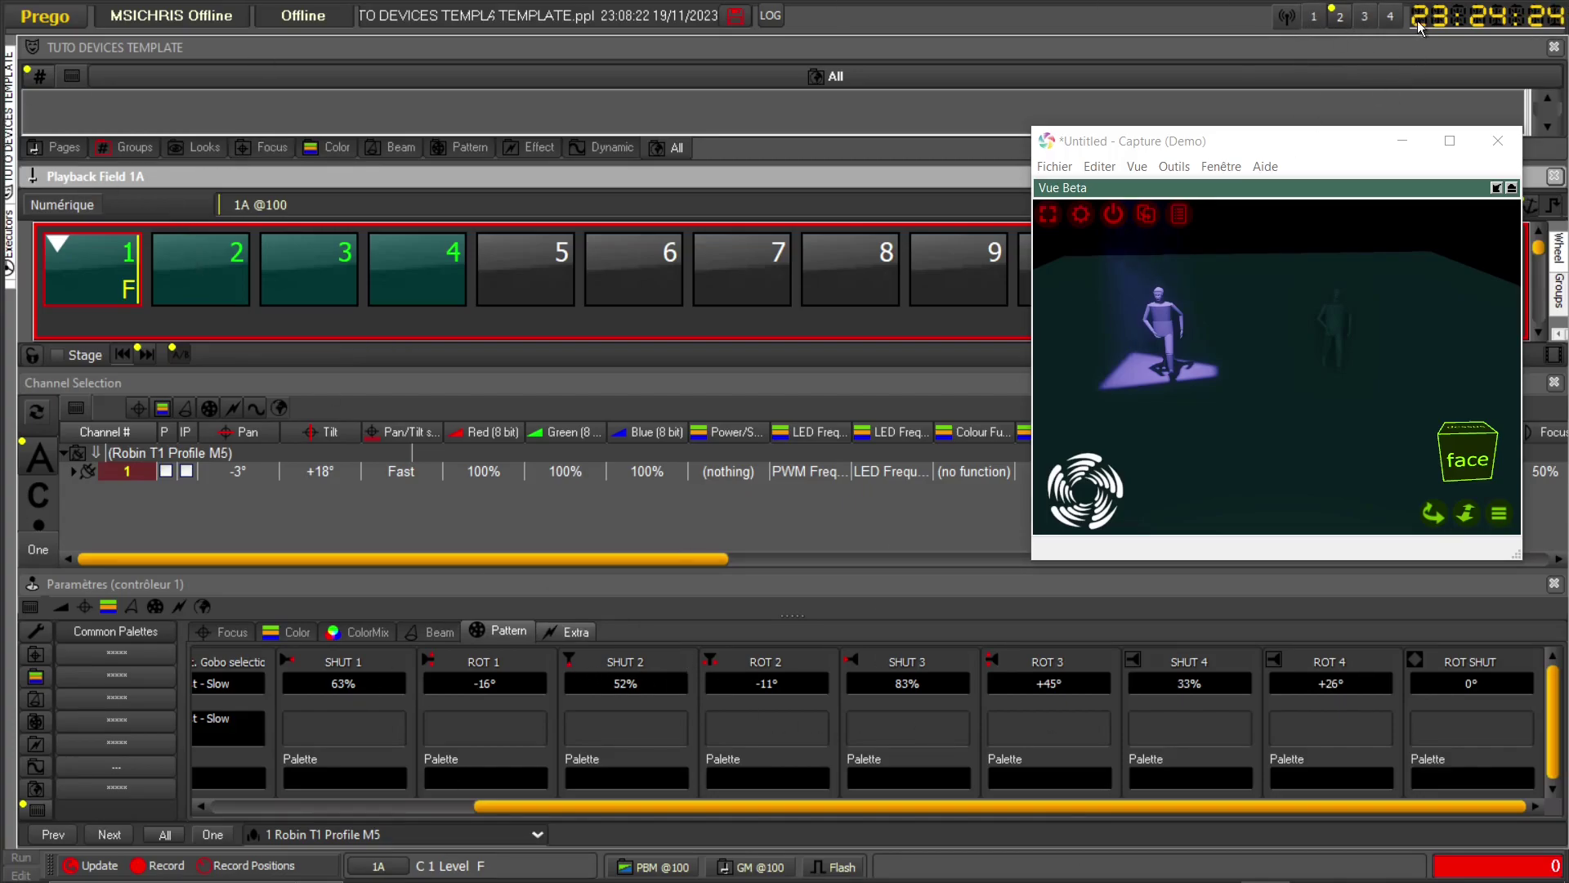
pyautogui.click(1390, 16)
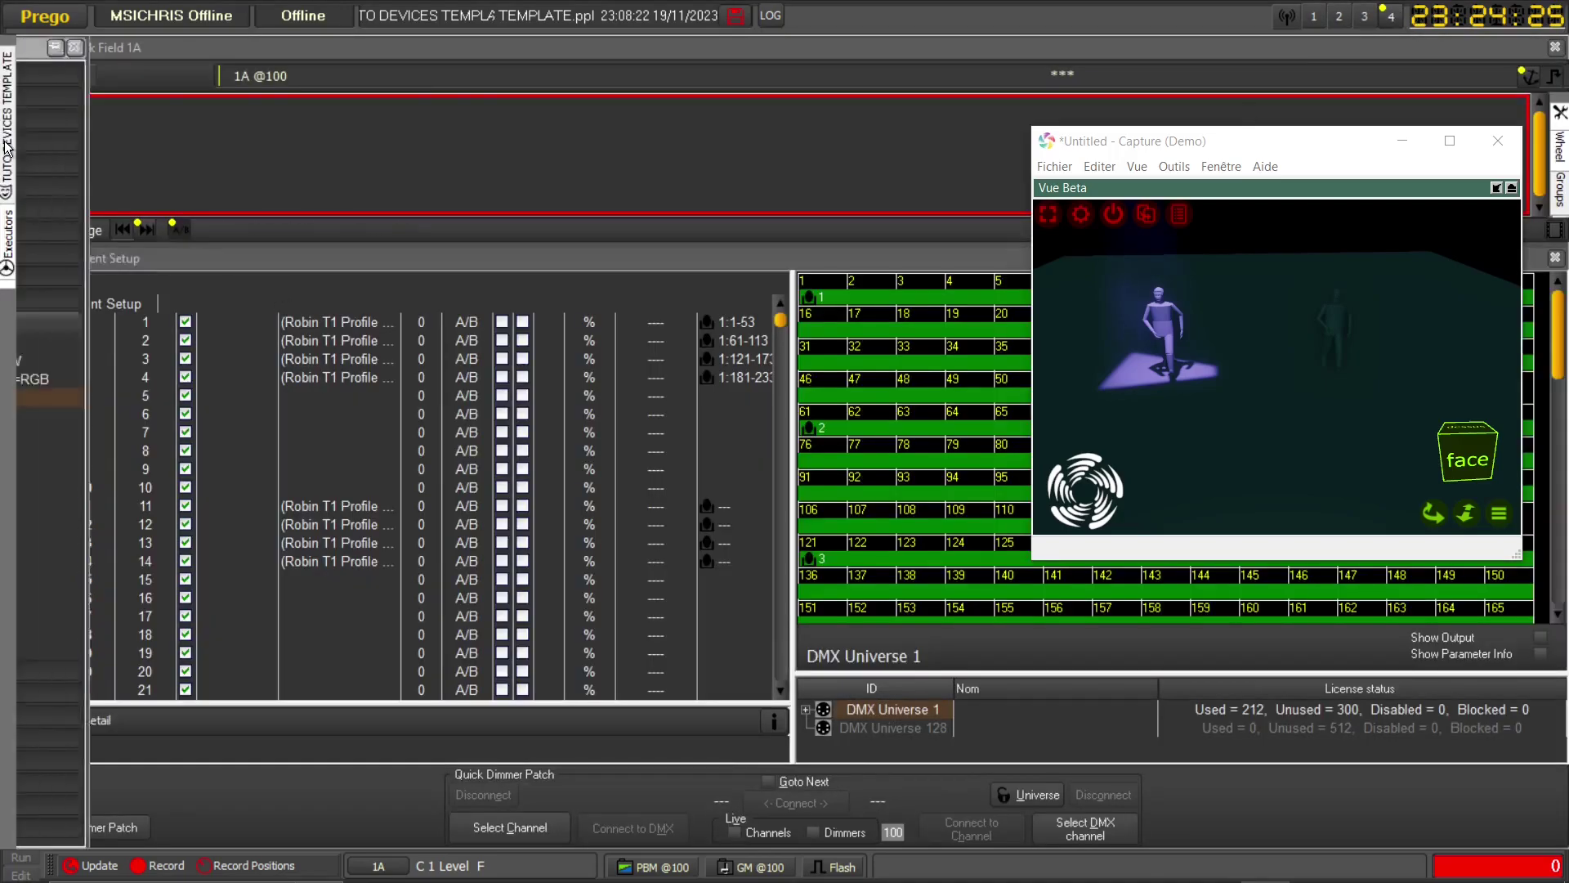
pyautogui.moveTo(12, 155)
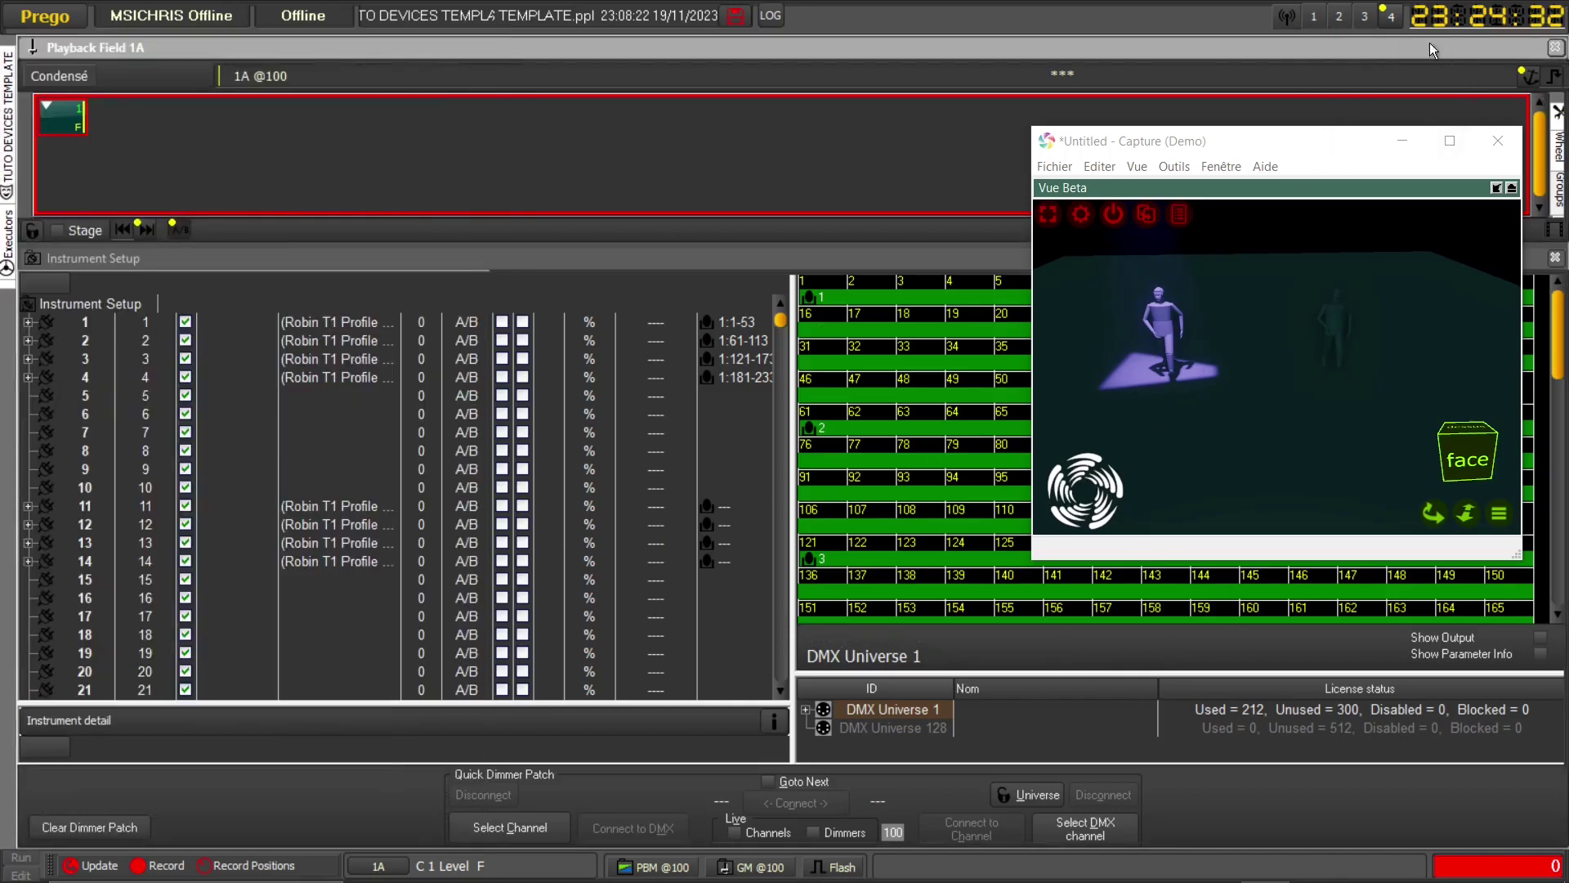
# - Add channels 2, 3 and 4 to the selection and recall the Home palette for colour only
pyautogui.click(1314, 23)
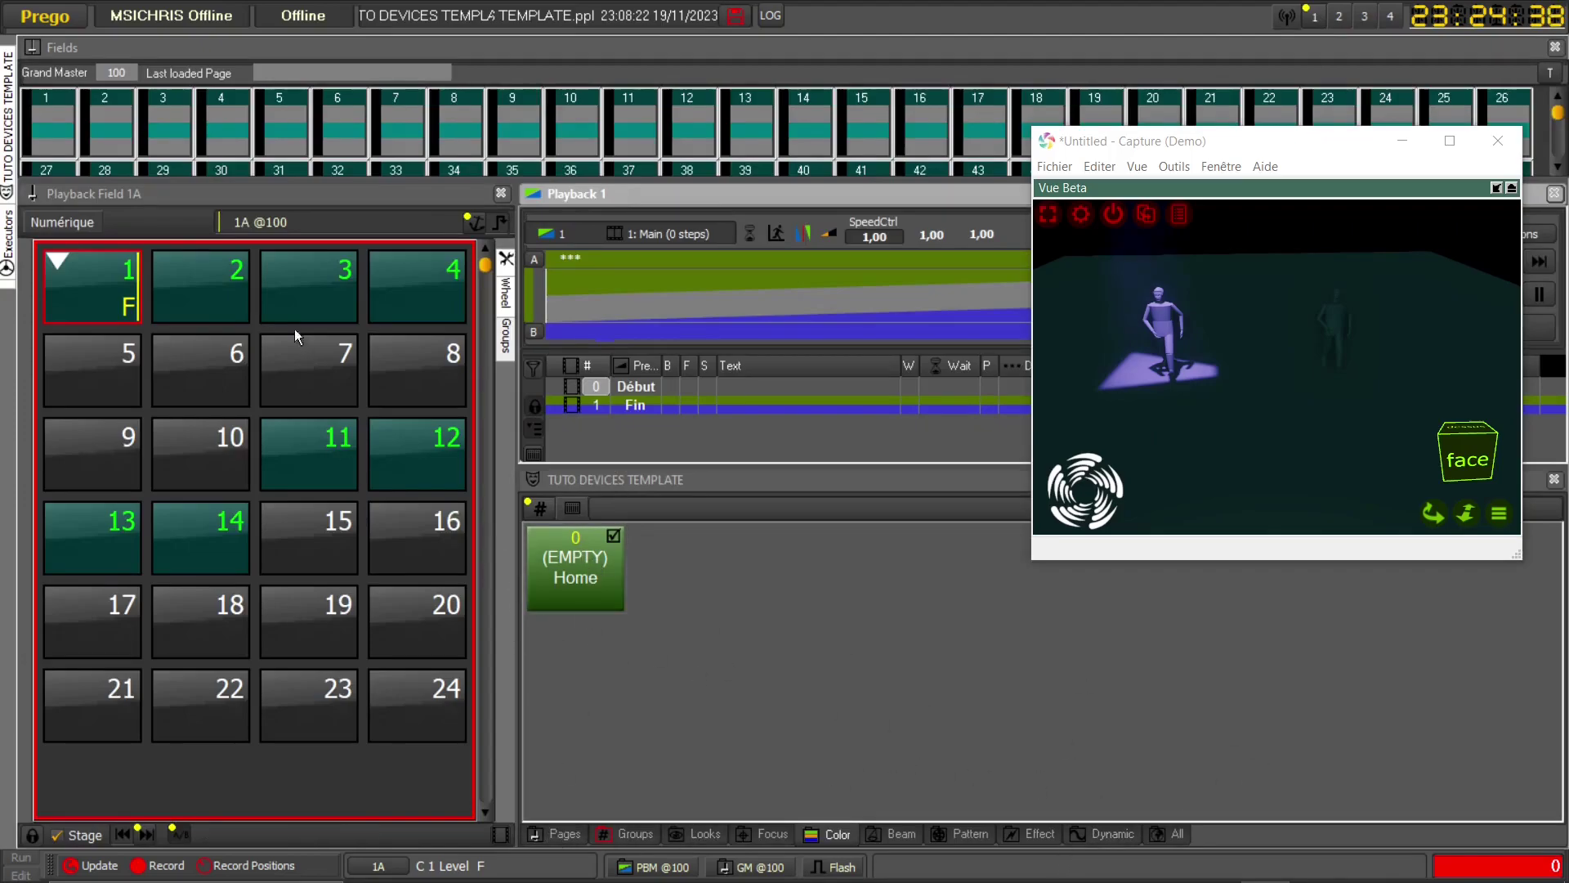
pyautogui.click(229, 287)
pyautogui.moveTo(306, 288); pyautogui.dragTo(417, 290)
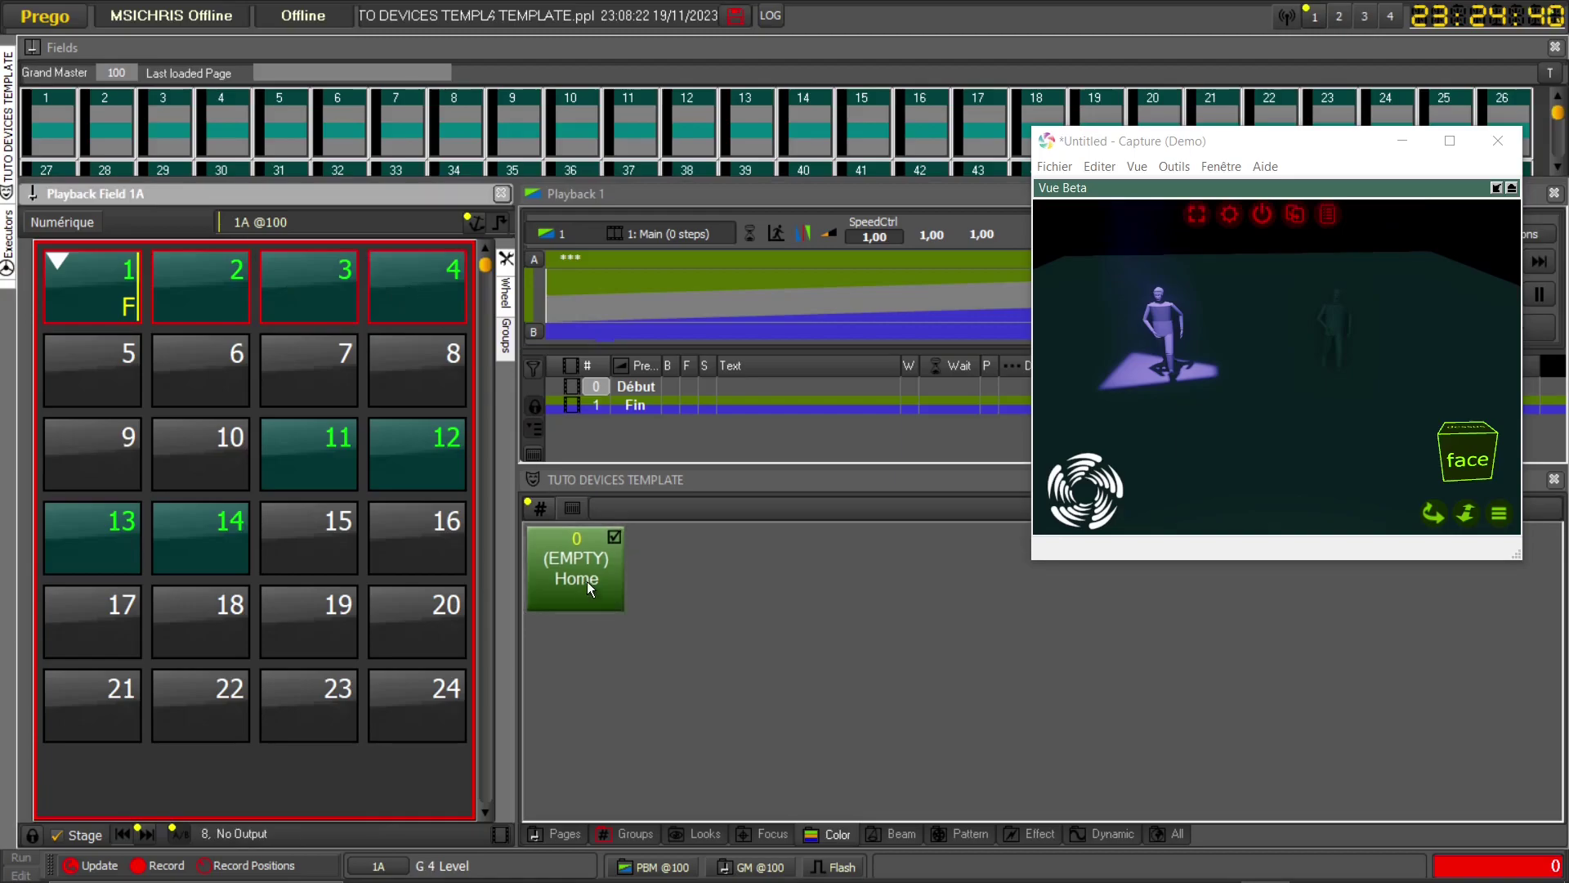
pyautogui.click(841, 835)
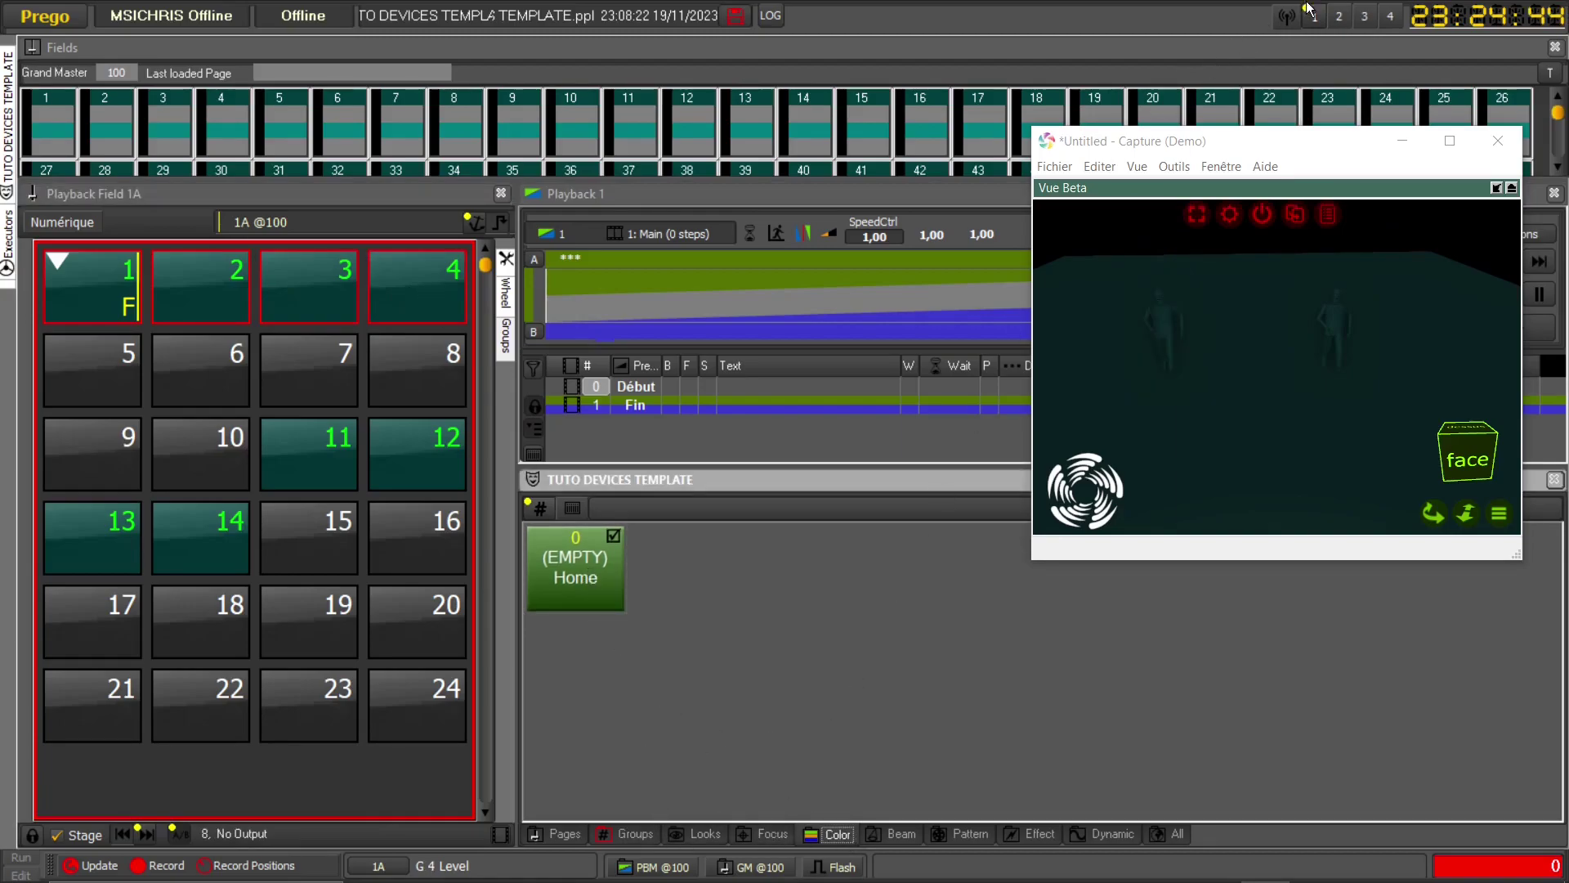
# - Bring Red, Green and Blue of channels 1 to 4 back up to 100%
pyautogui.click(1339, 17)
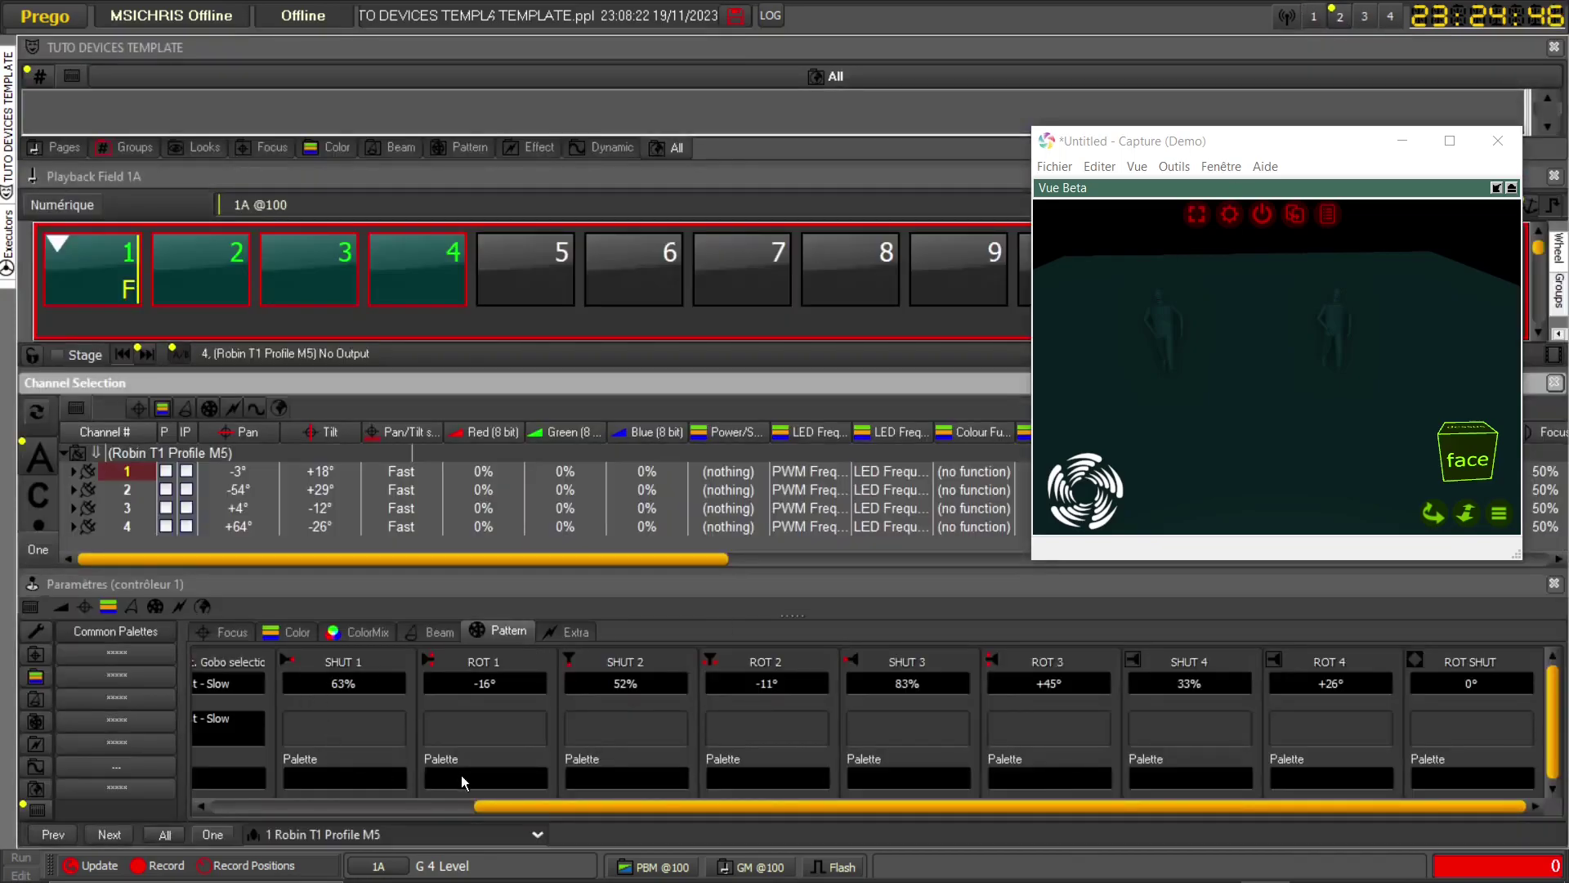
pyautogui.click(291, 632)
pyautogui.moveTo(273, 688); pyautogui.dragTo(293, 645)
pyautogui.moveTo(395, 694); pyautogui.dragTo(572, 49)
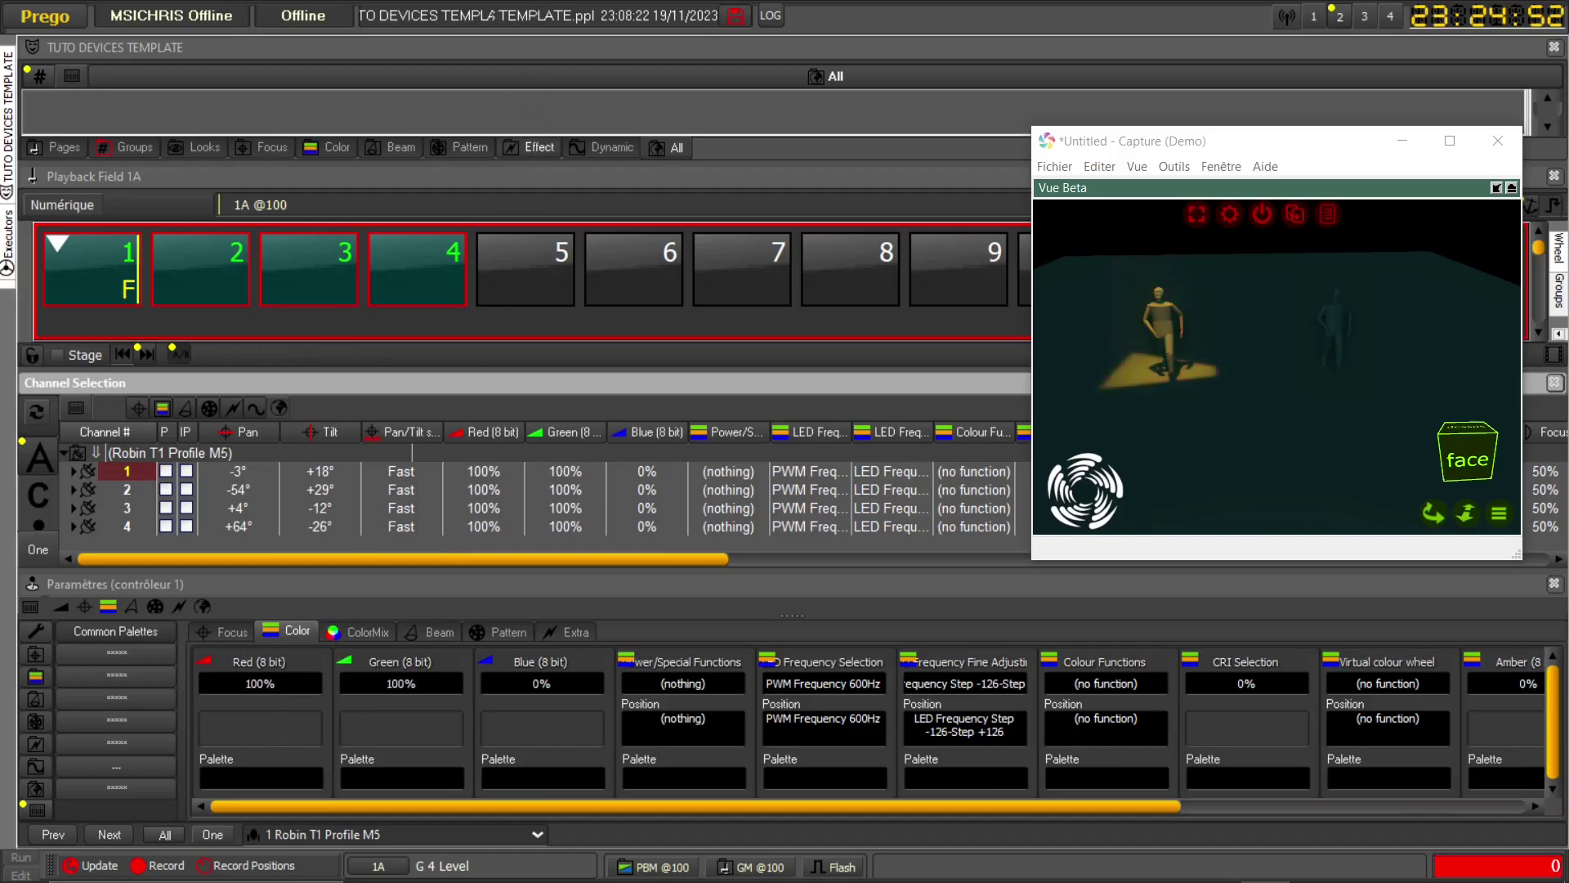
pyautogui.moveTo(542, 690); pyautogui.dragTo(542, 636)
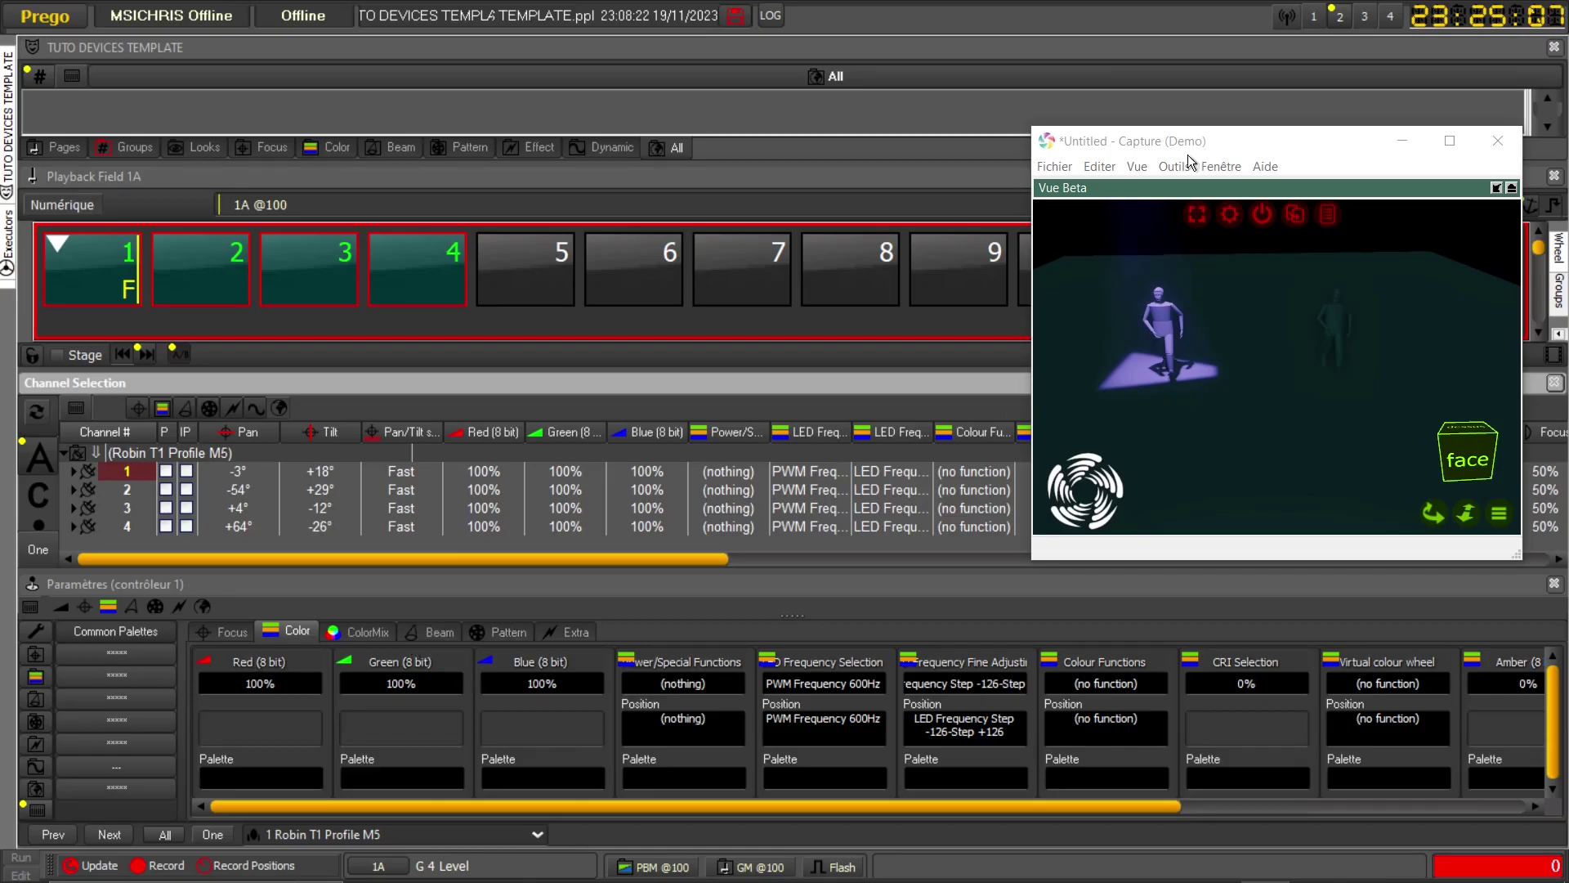
# - Recall the Home palette for pattern only on channels 1 to 4
pyautogui.click(1312, 18)
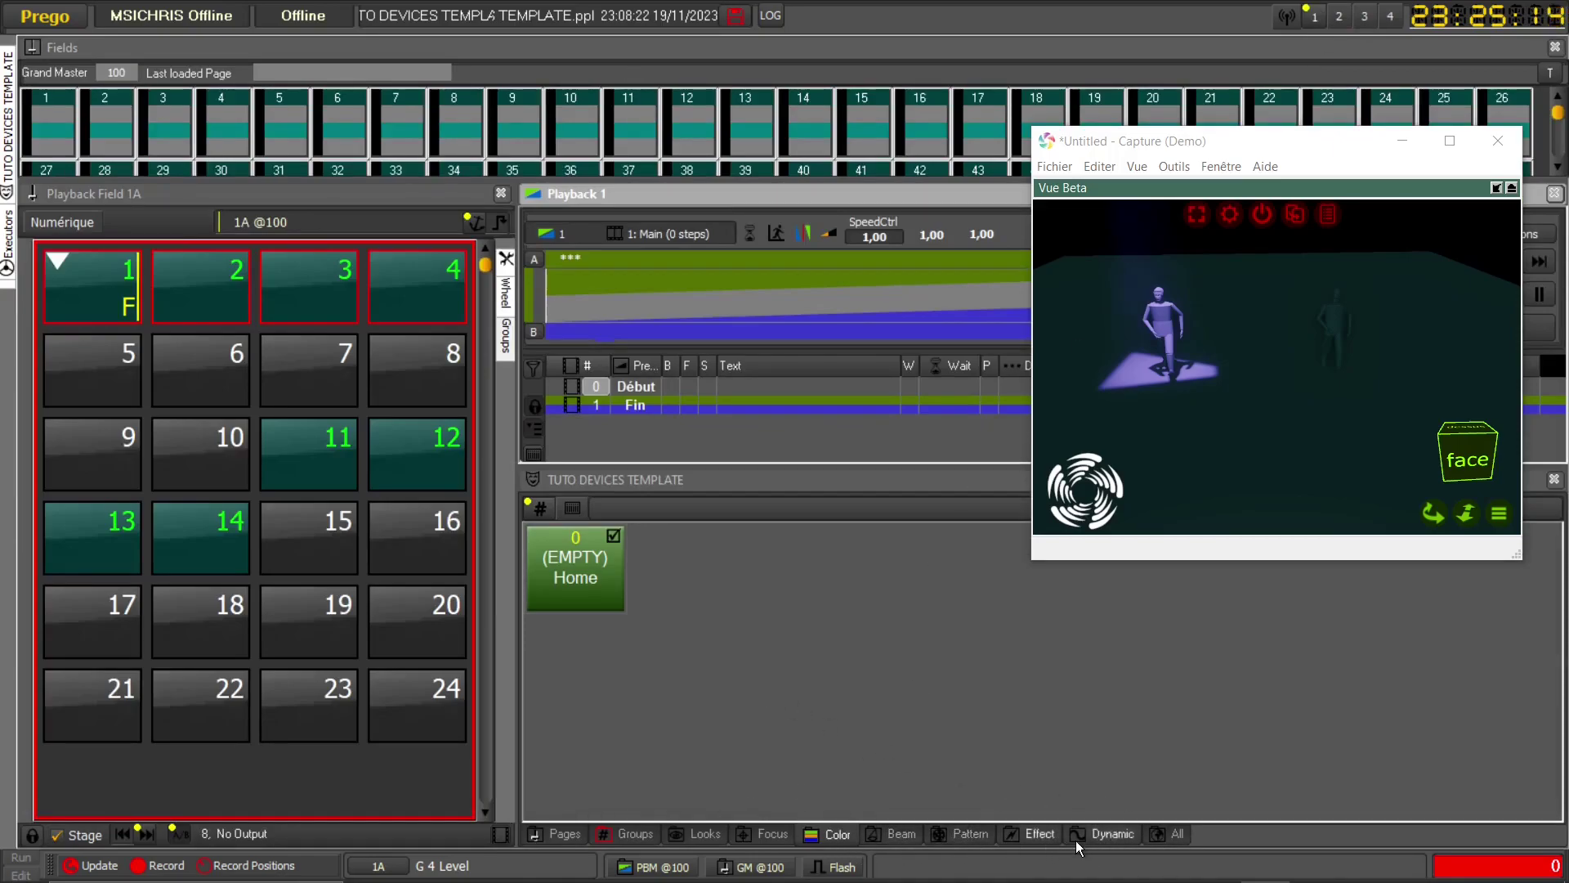
pyautogui.click(960, 840)
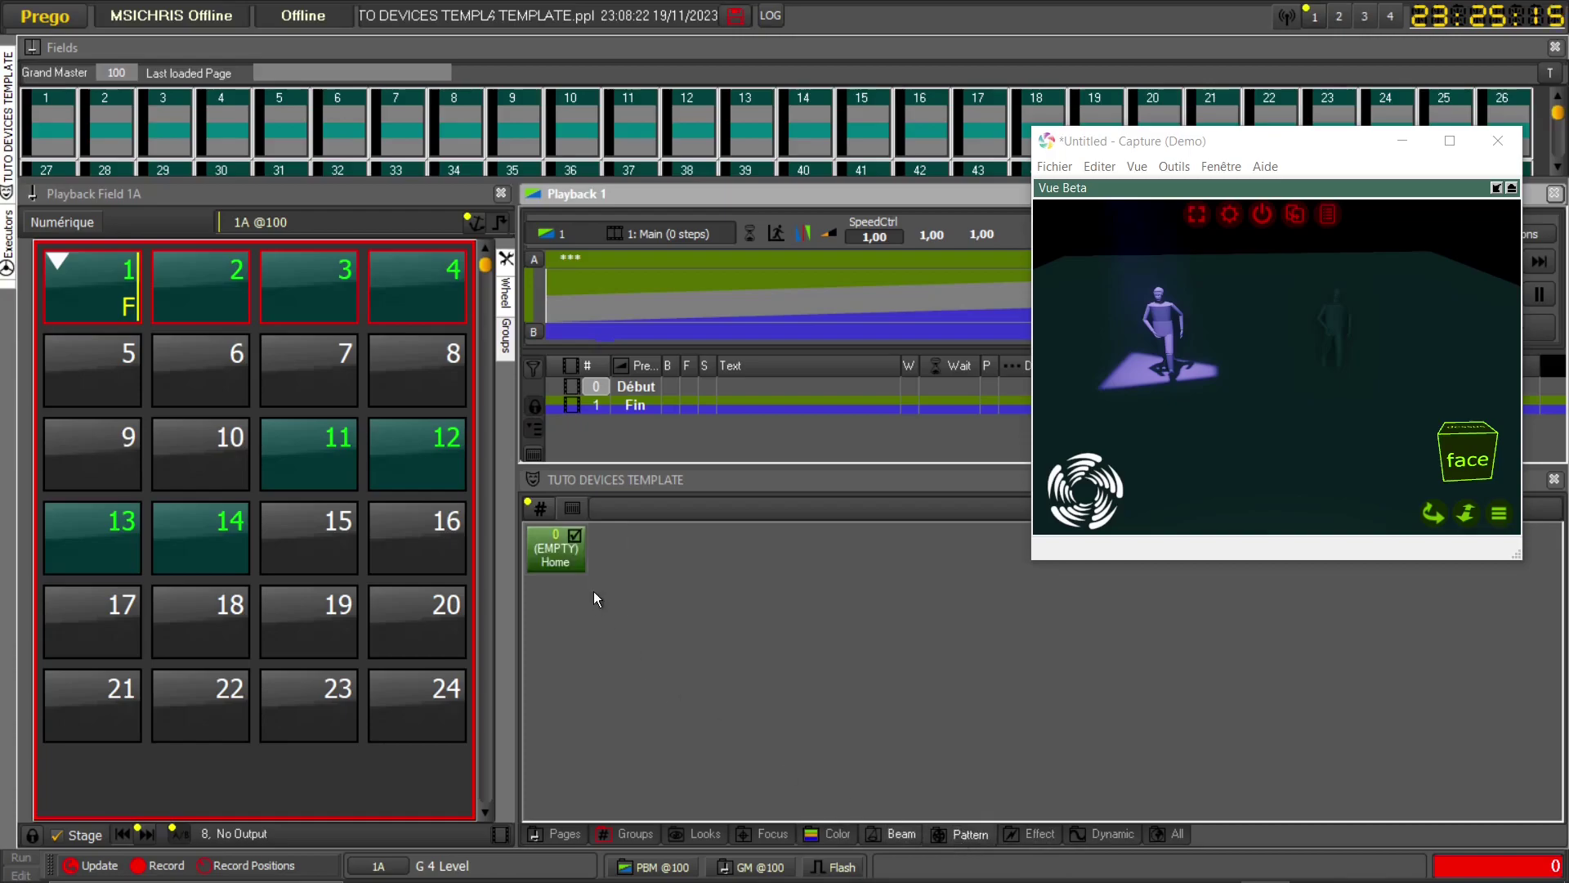
pyautogui.click(563, 550)
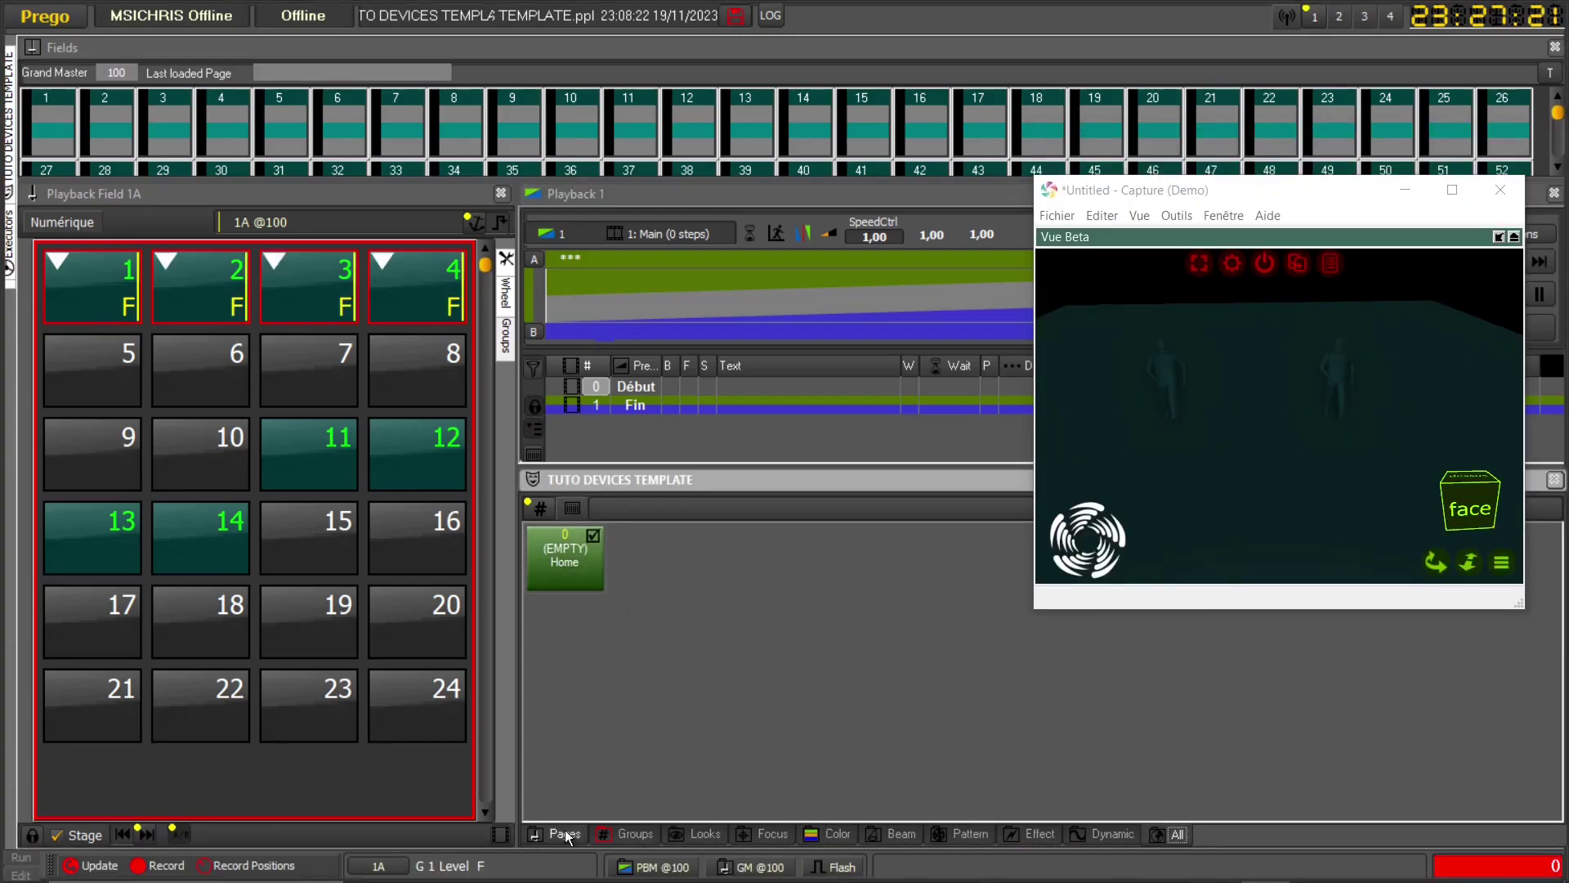
# - Set Red, Green and Blue to 100% on all four Robin T1 Profile channels
pyautogui.click(1338, 18)
pyautogui.click(292, 631)
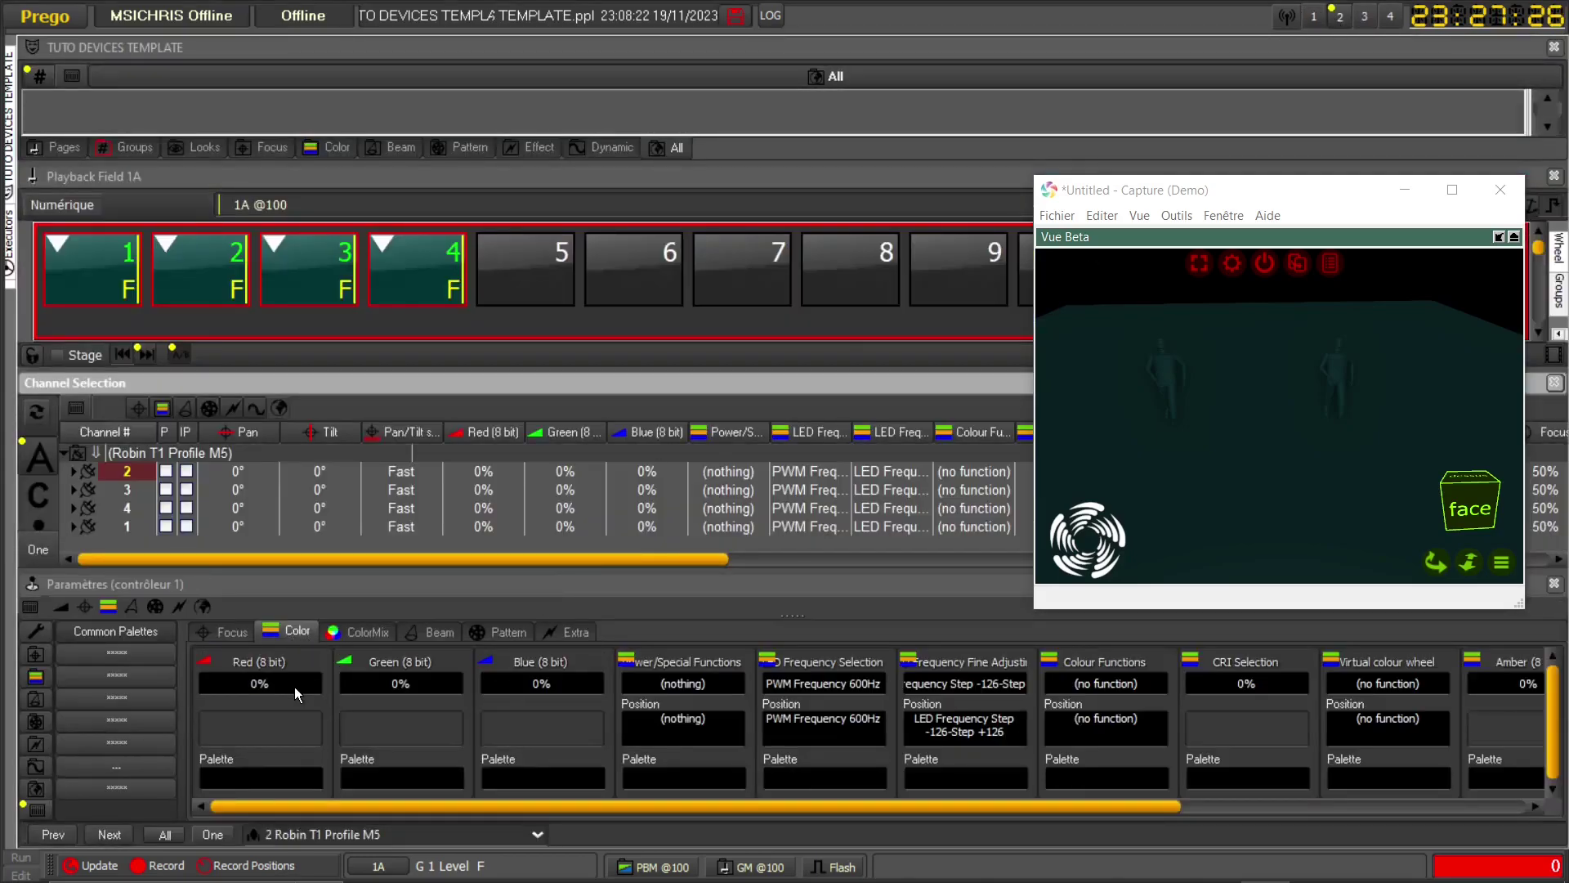
pyautogui.click(304, 690)
pyautogui.click(419, 681)
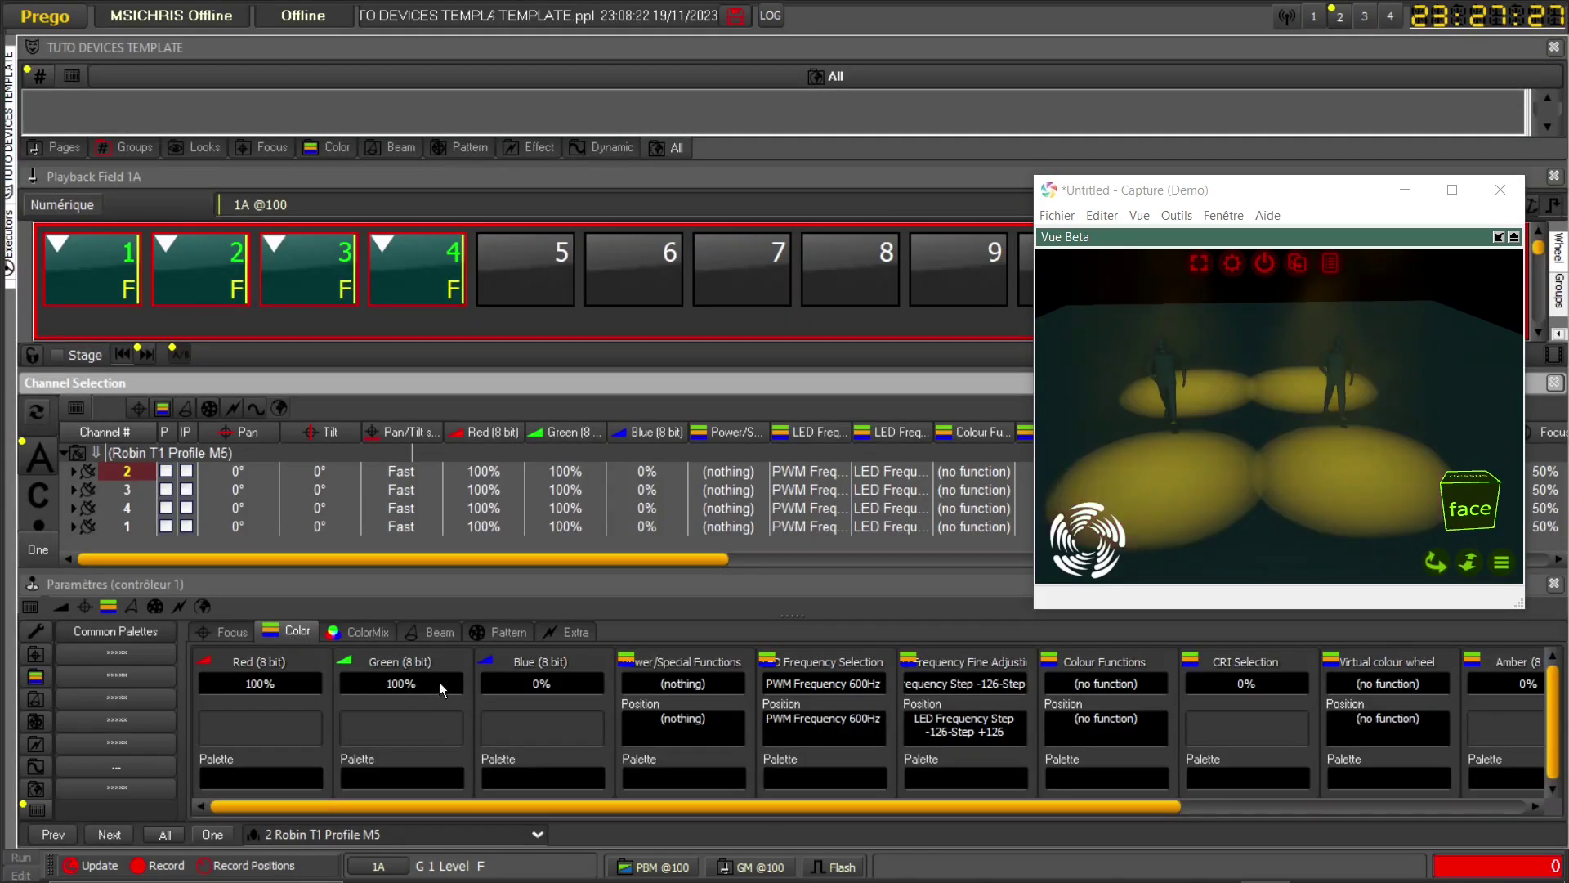
pyautogui.scroll(10, 541, 688)
pyautogui.click(544, 684)
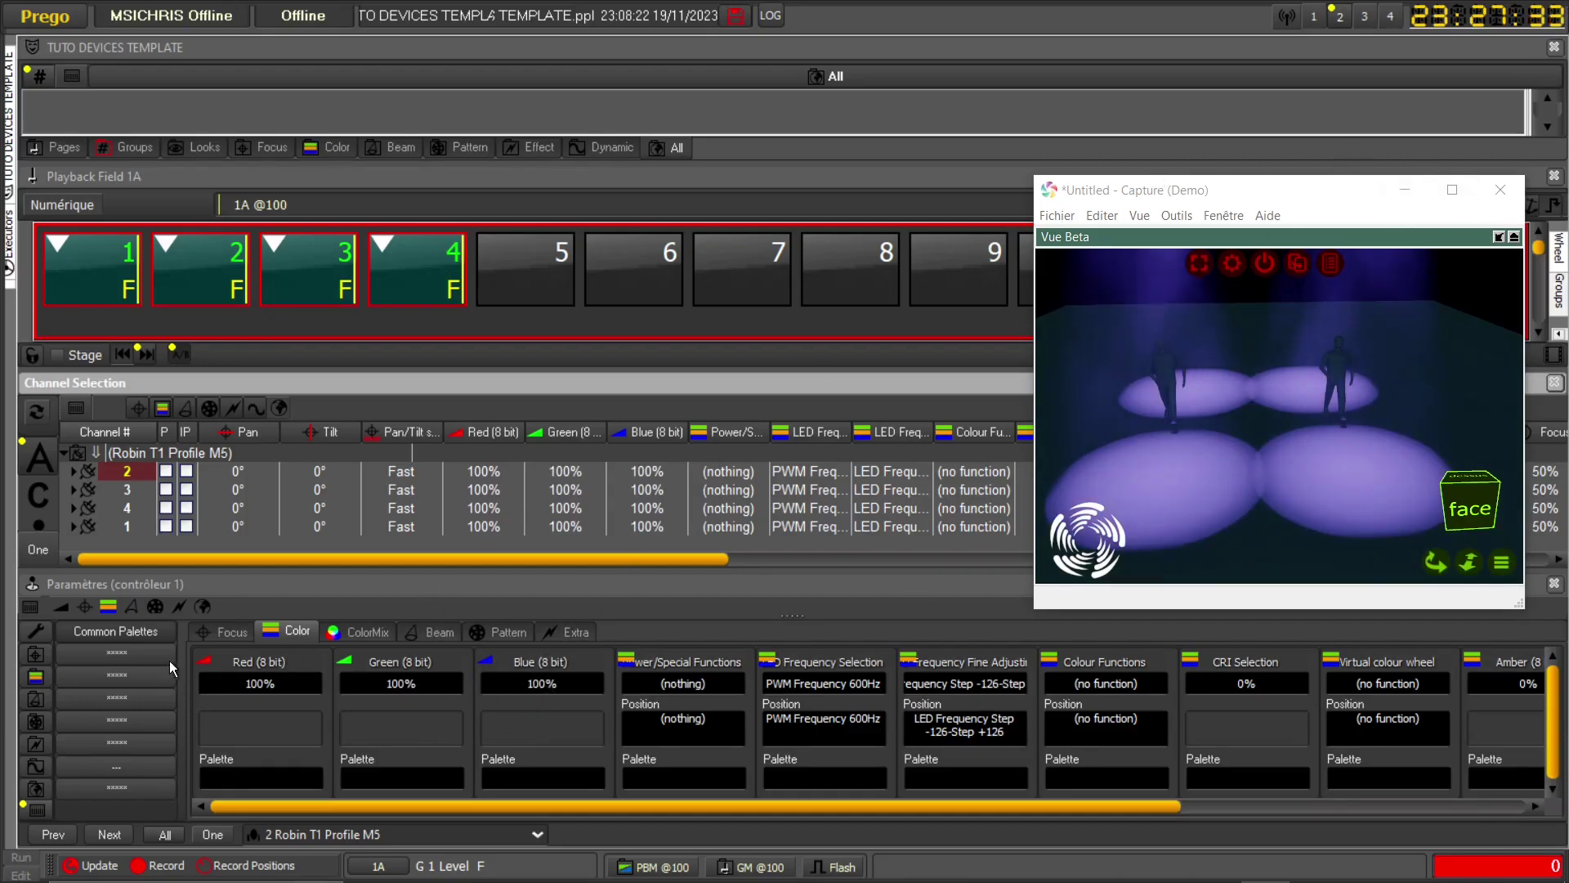
# - Narrow the zoom of channels 1 to 4 to 10°
pyautogui.click(218, 630)
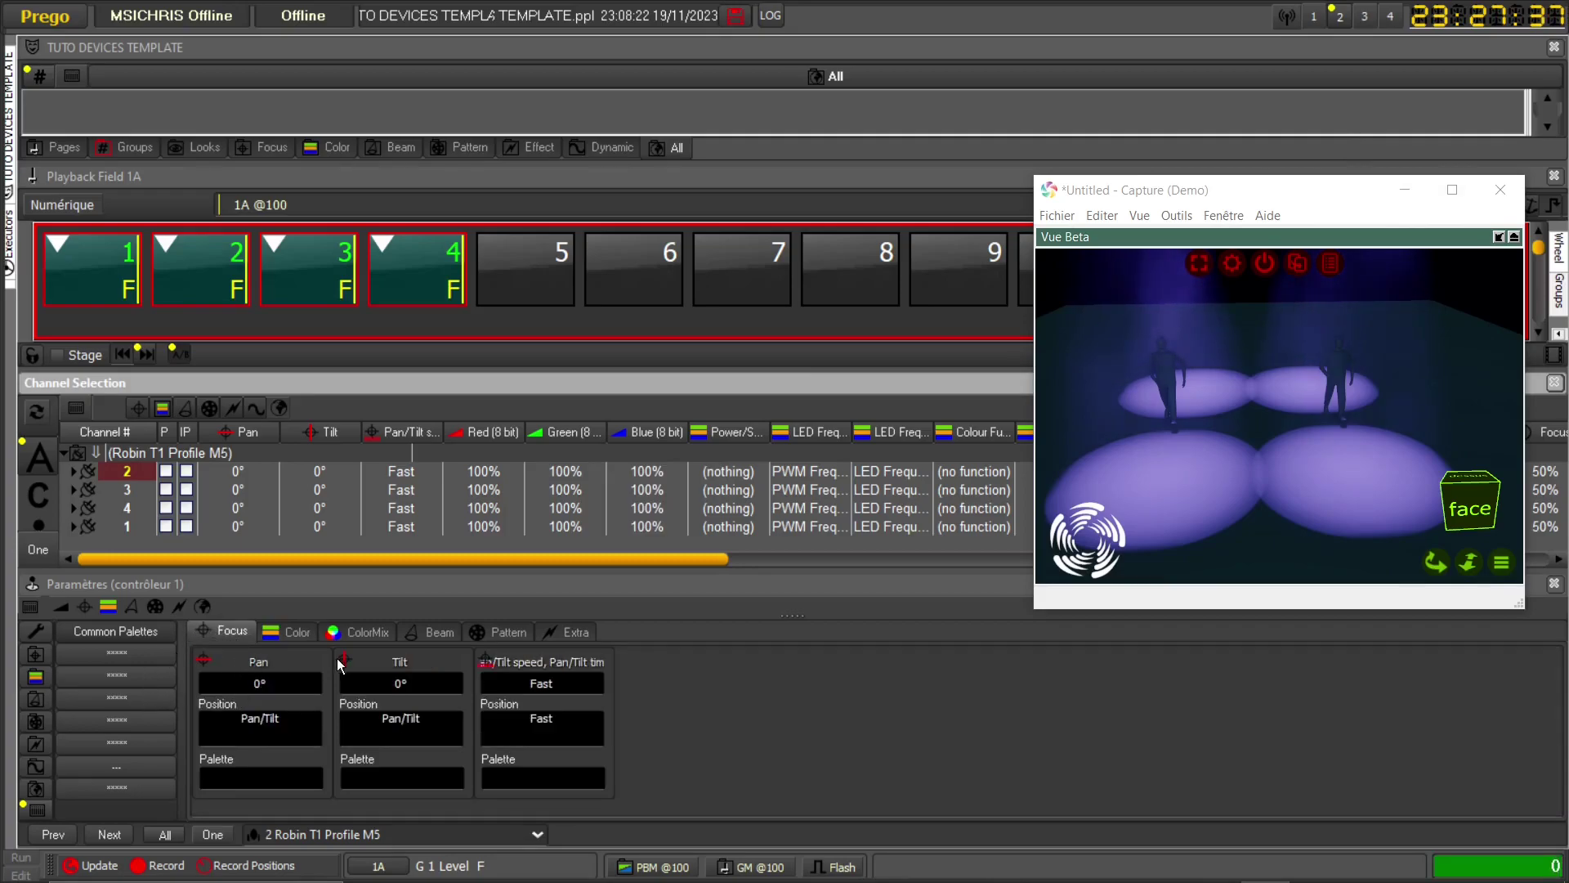
pyautogui.click(292, 634)
pyautogui.click(435, 630)
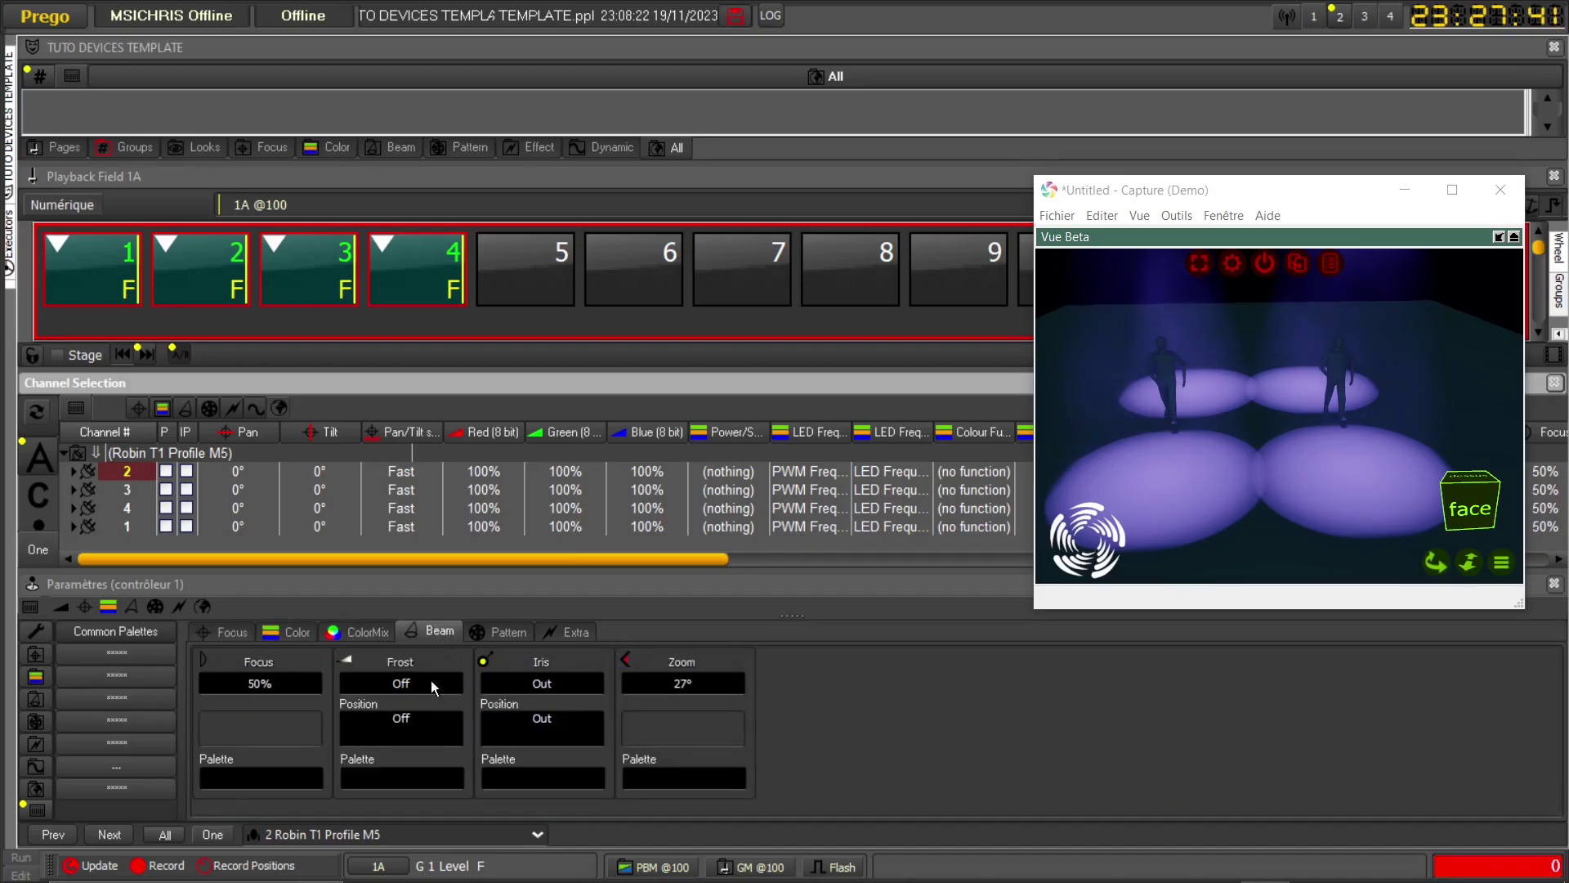
pyautogui.moveTo(689, 684); pyautogui.dragTo(689, 719)
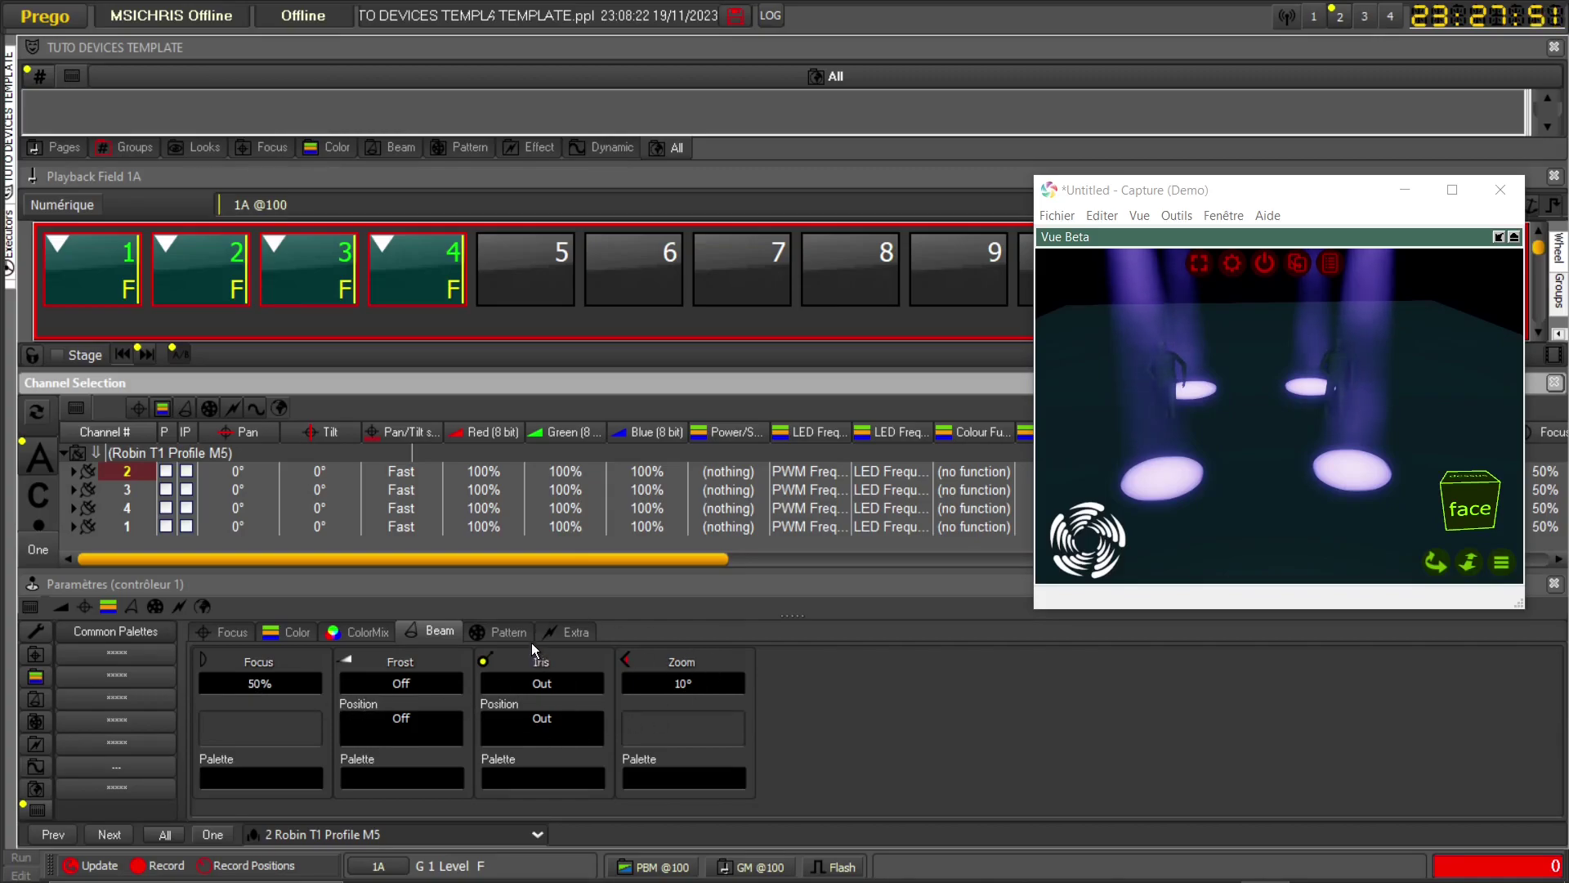
pyautogui.click(505, 633)
pyautogui.moveTo(486, 805); pyautogui.dragTo(195, 806)
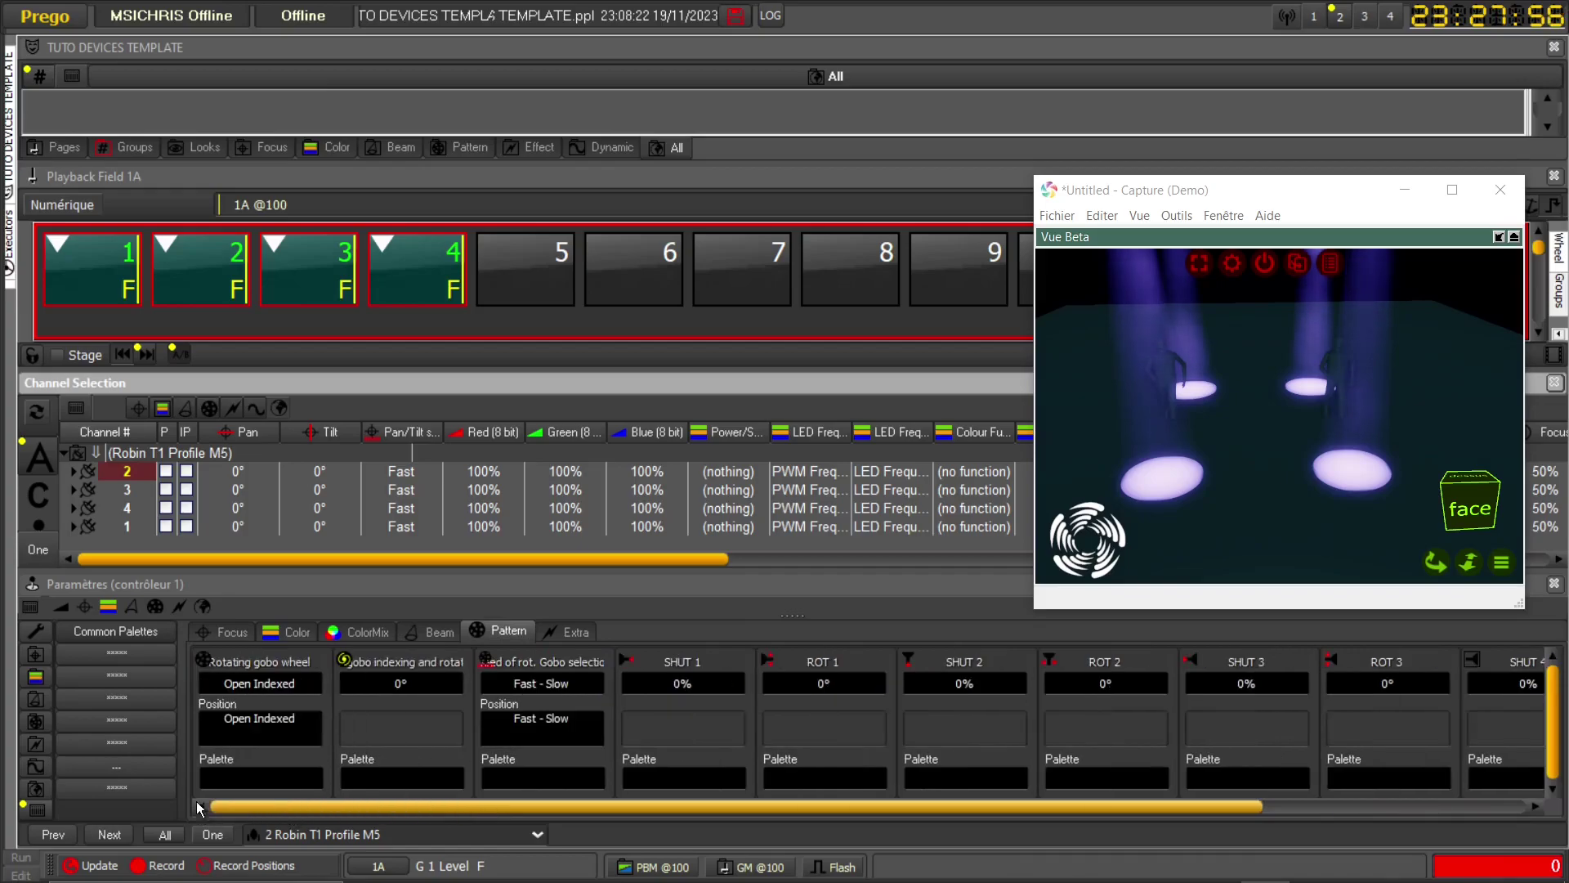
pyautogui.click(556, 631)
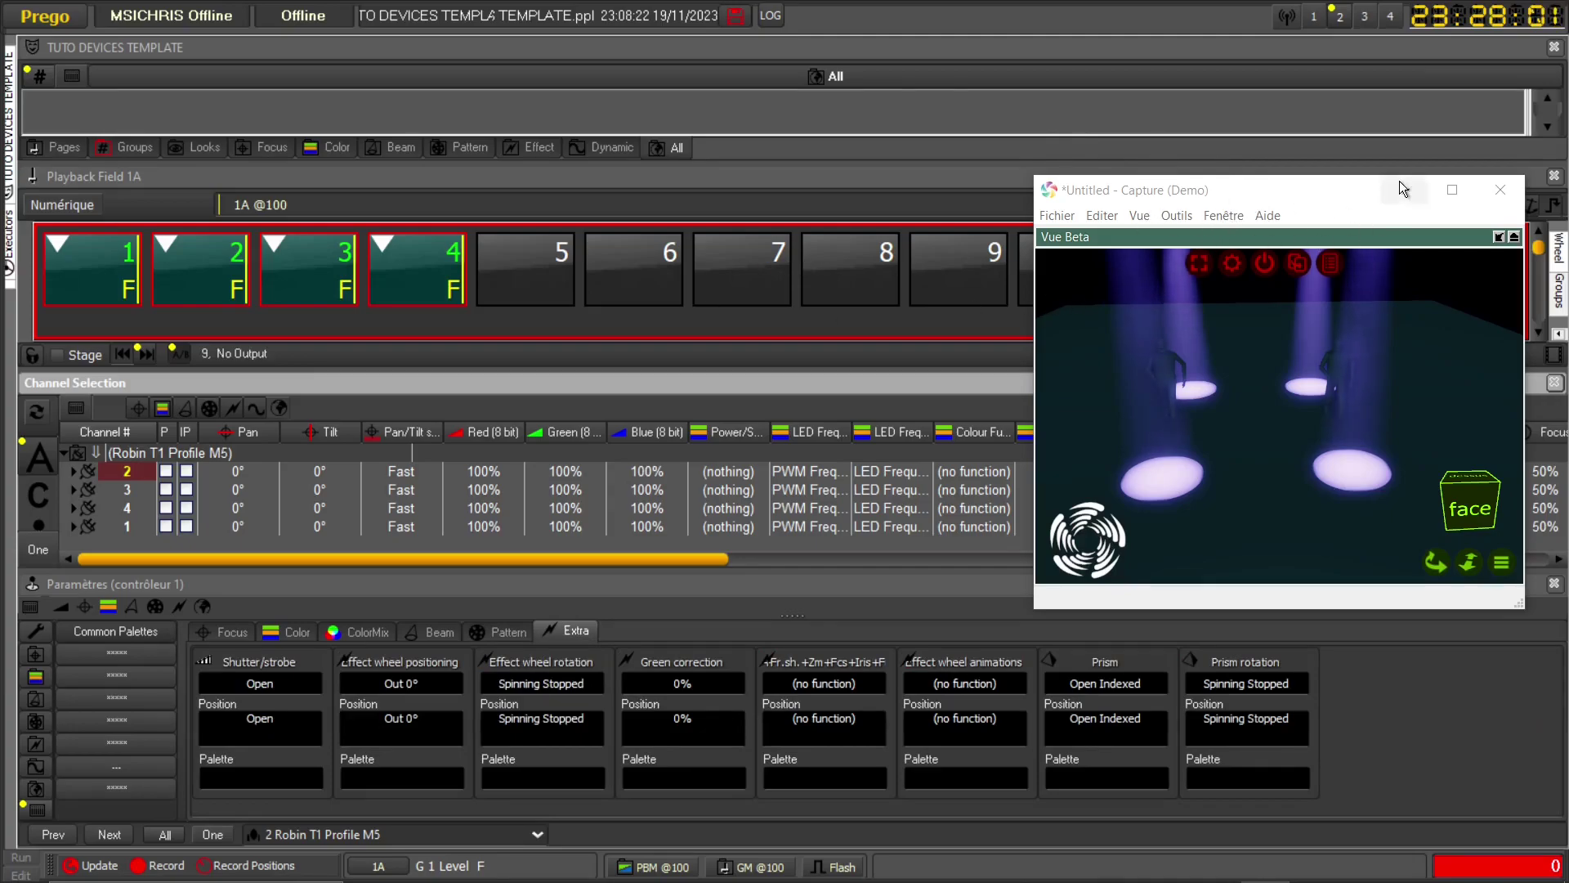
# - Store the current state of channels 1 to 4 in the existing Home palette for all parameters, using Update/Add
pyautogui.click(1314, 16)
pyautogui.moveTo(1155, 861)
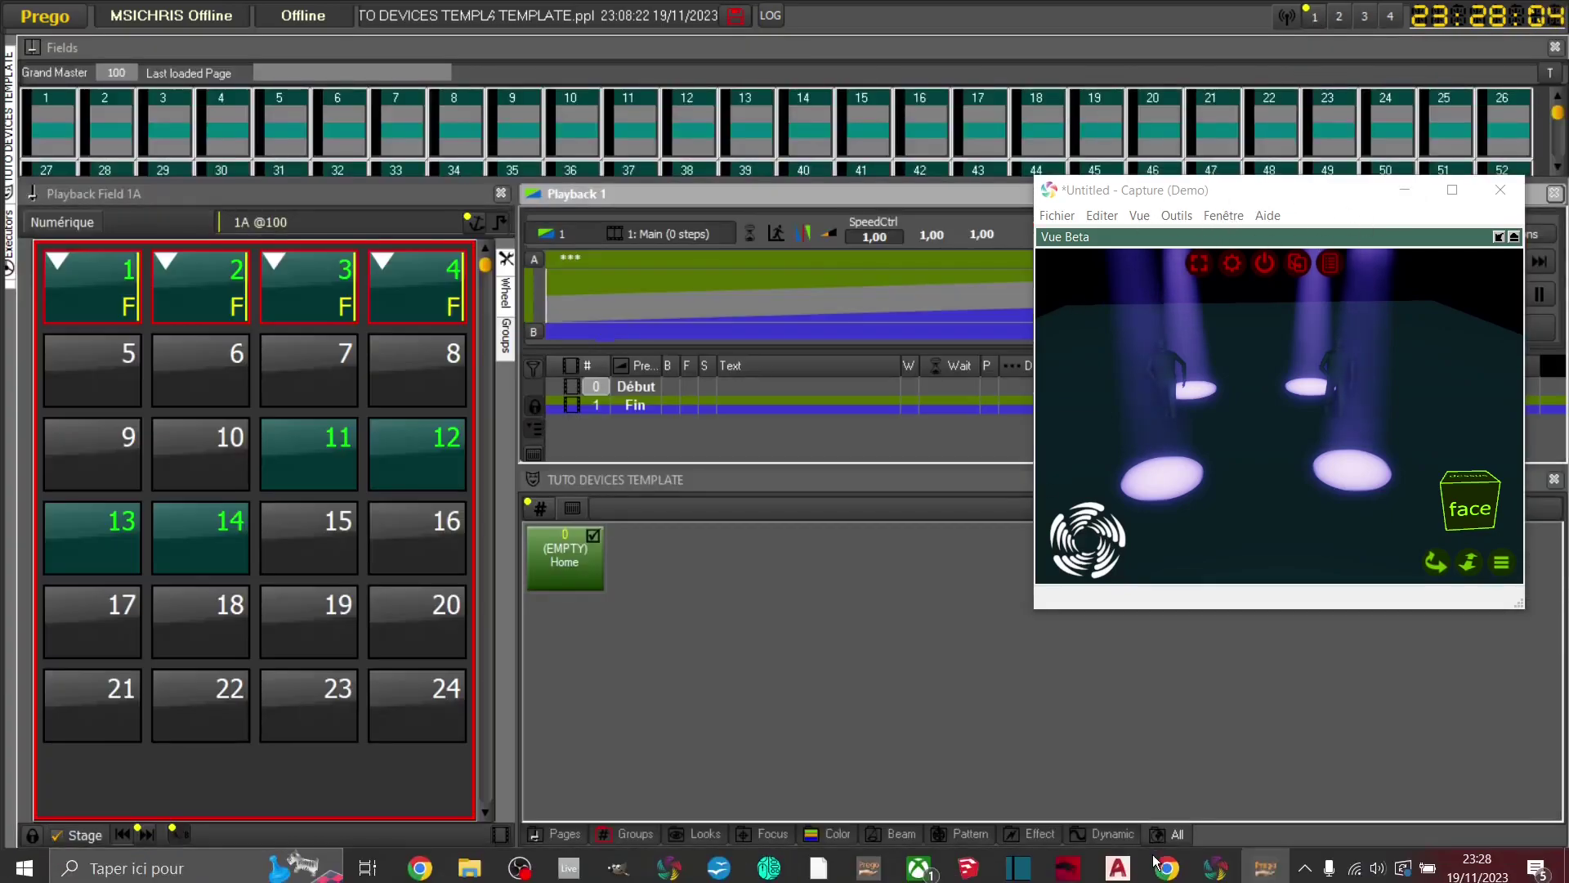
pyautogui.click(1168, 833)
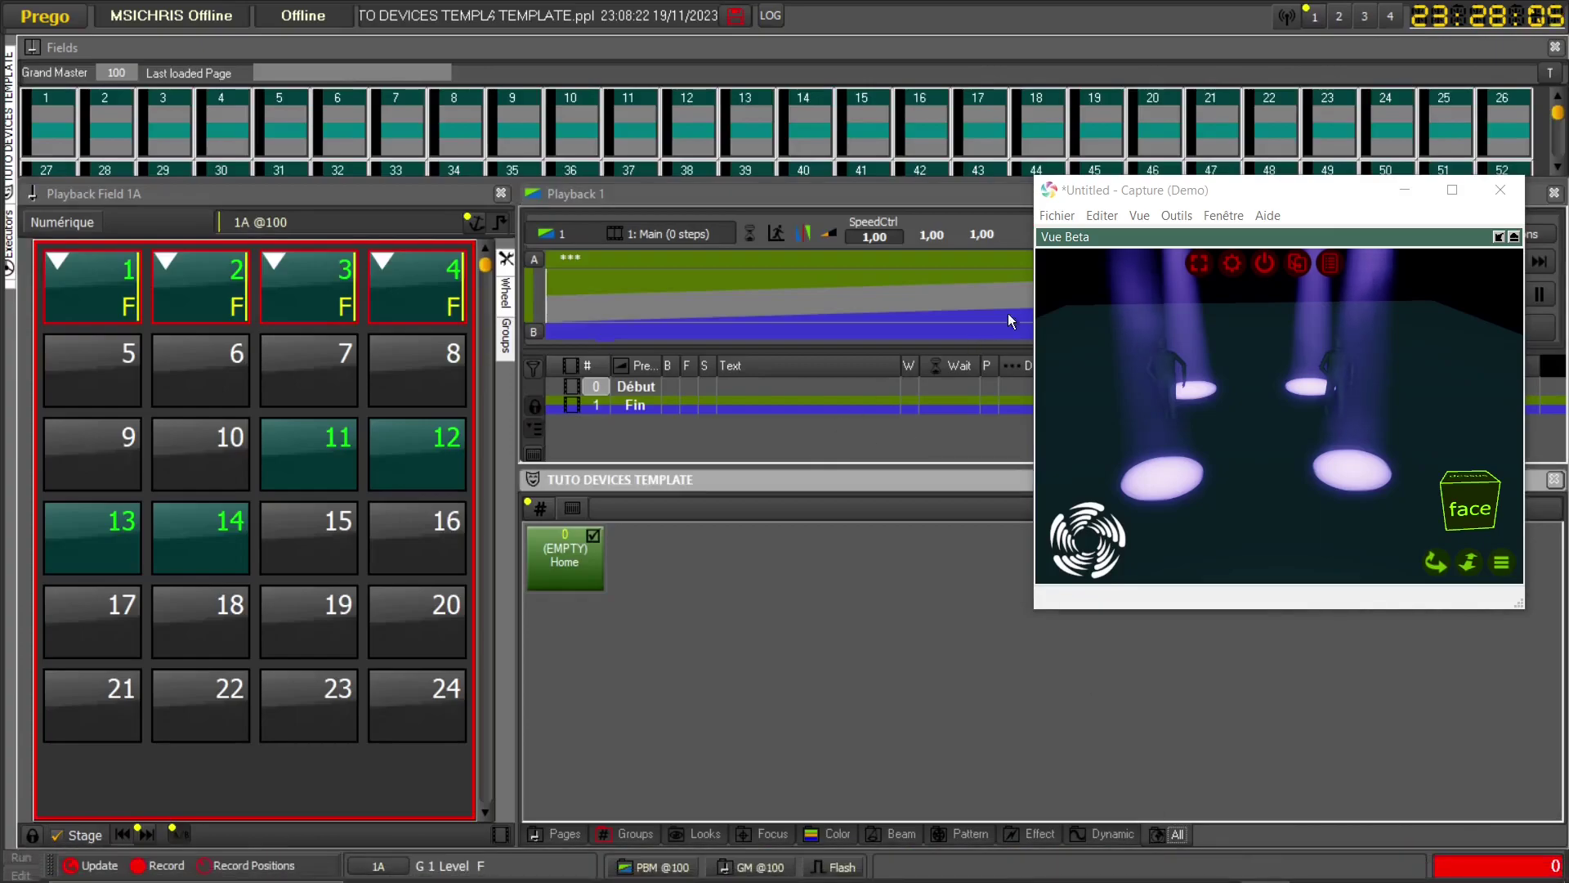
pyautogui.moveTo(1146, 197); pyautogui.dragTo(1136, 28)
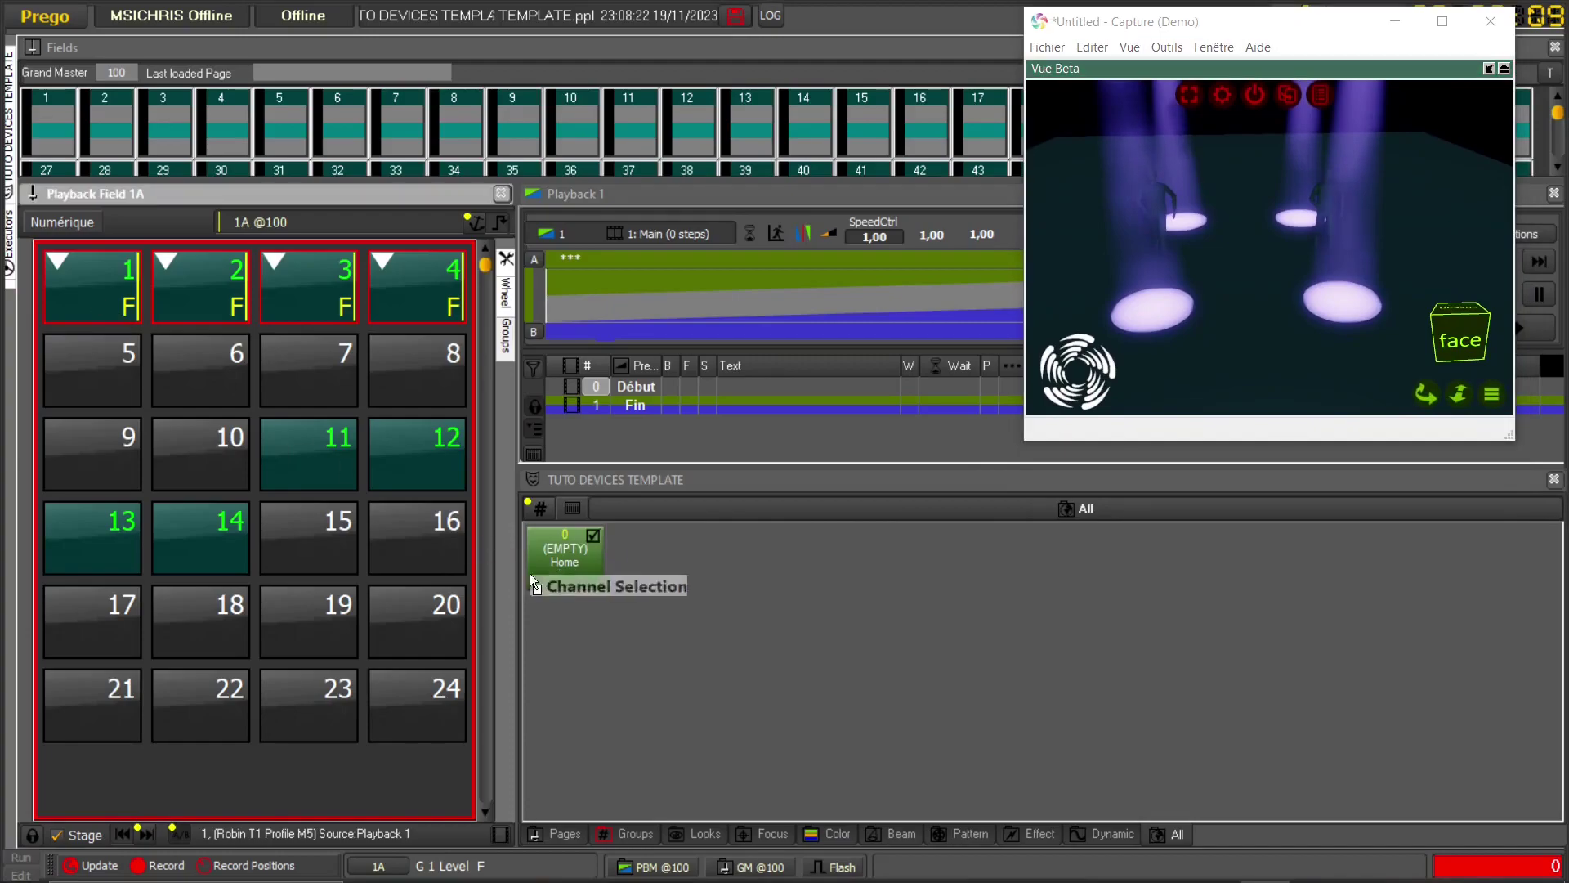
pyautogui.rightClick(562, 556)
pyautogui.click(638, 693)
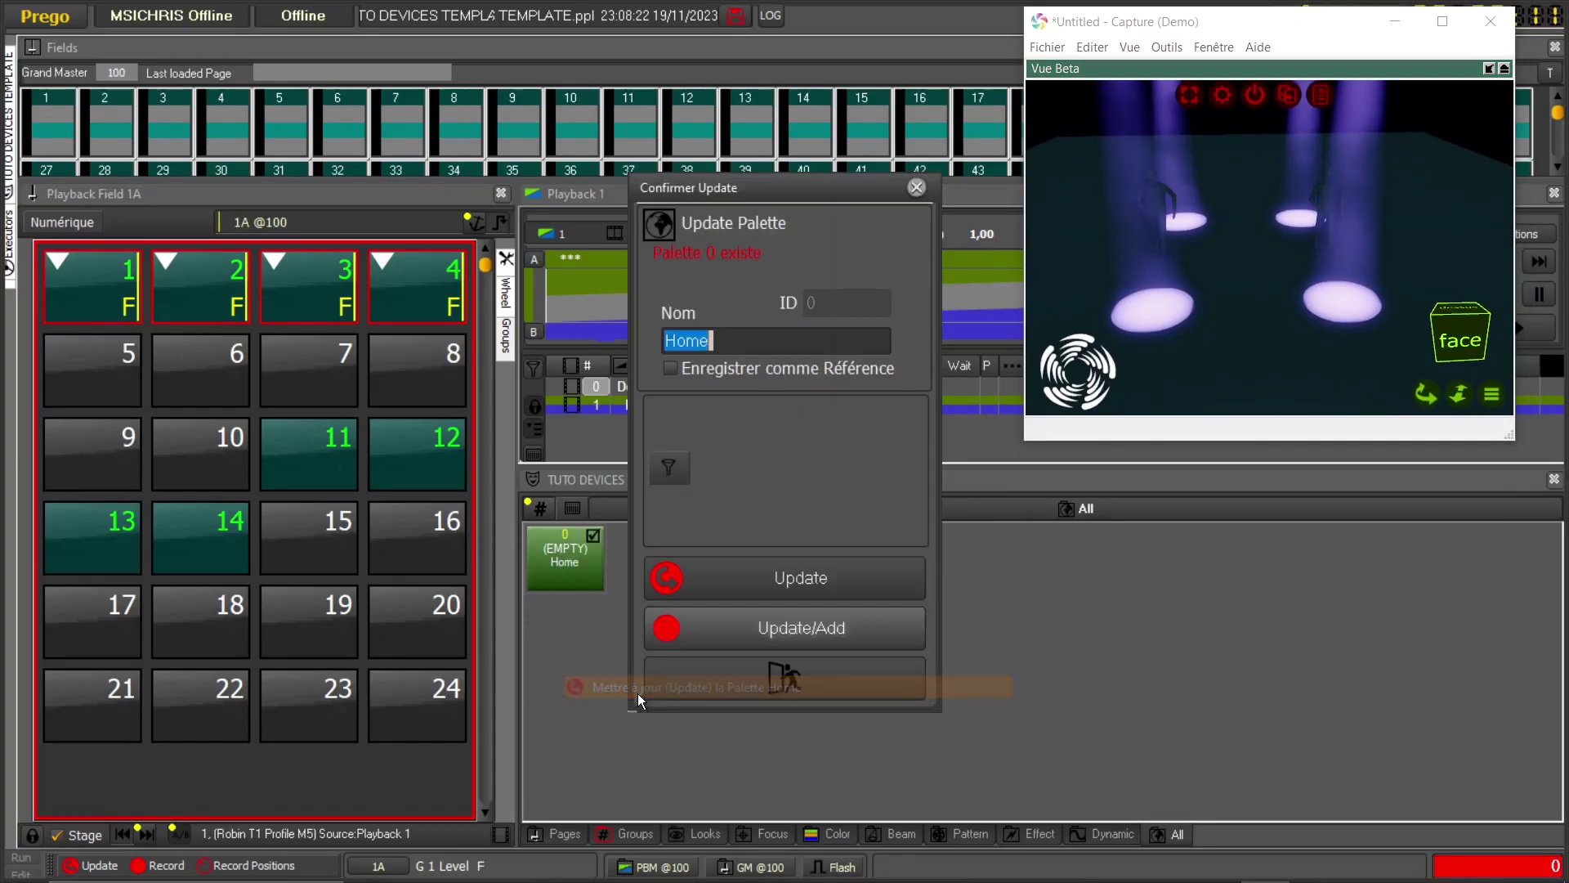
pyautogui.click(732, 630)
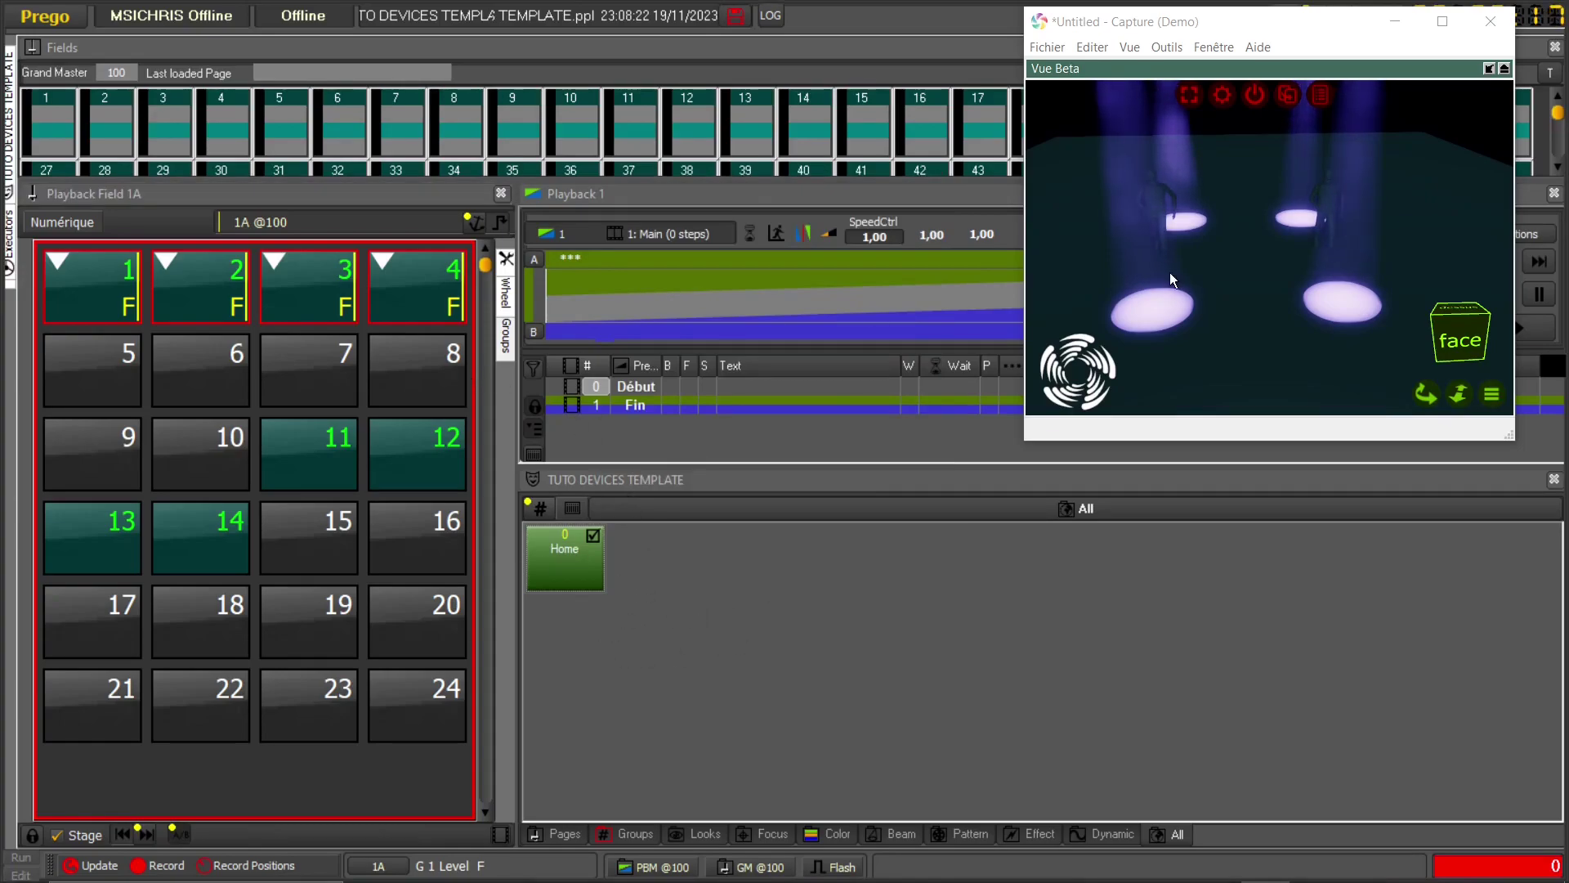
# - Aim the selected beams toward centre stage in the Capture view, and recall the Home palette to reset them
pyautogui.click(101, 287)
pyautogui.click(155, 296)
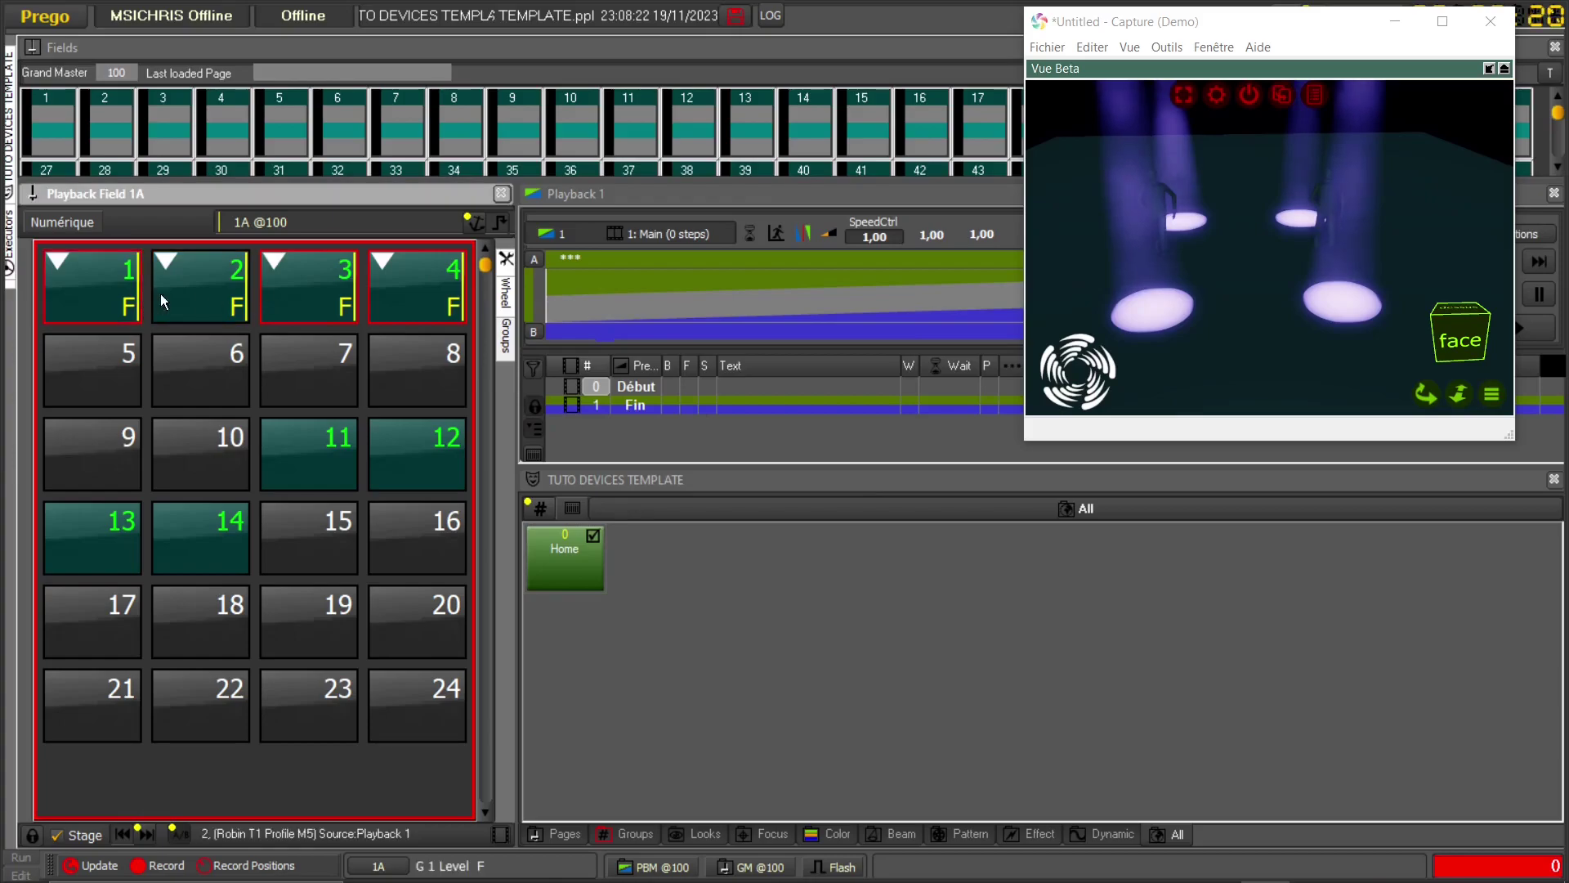
pyautogui.click(1234, 267)
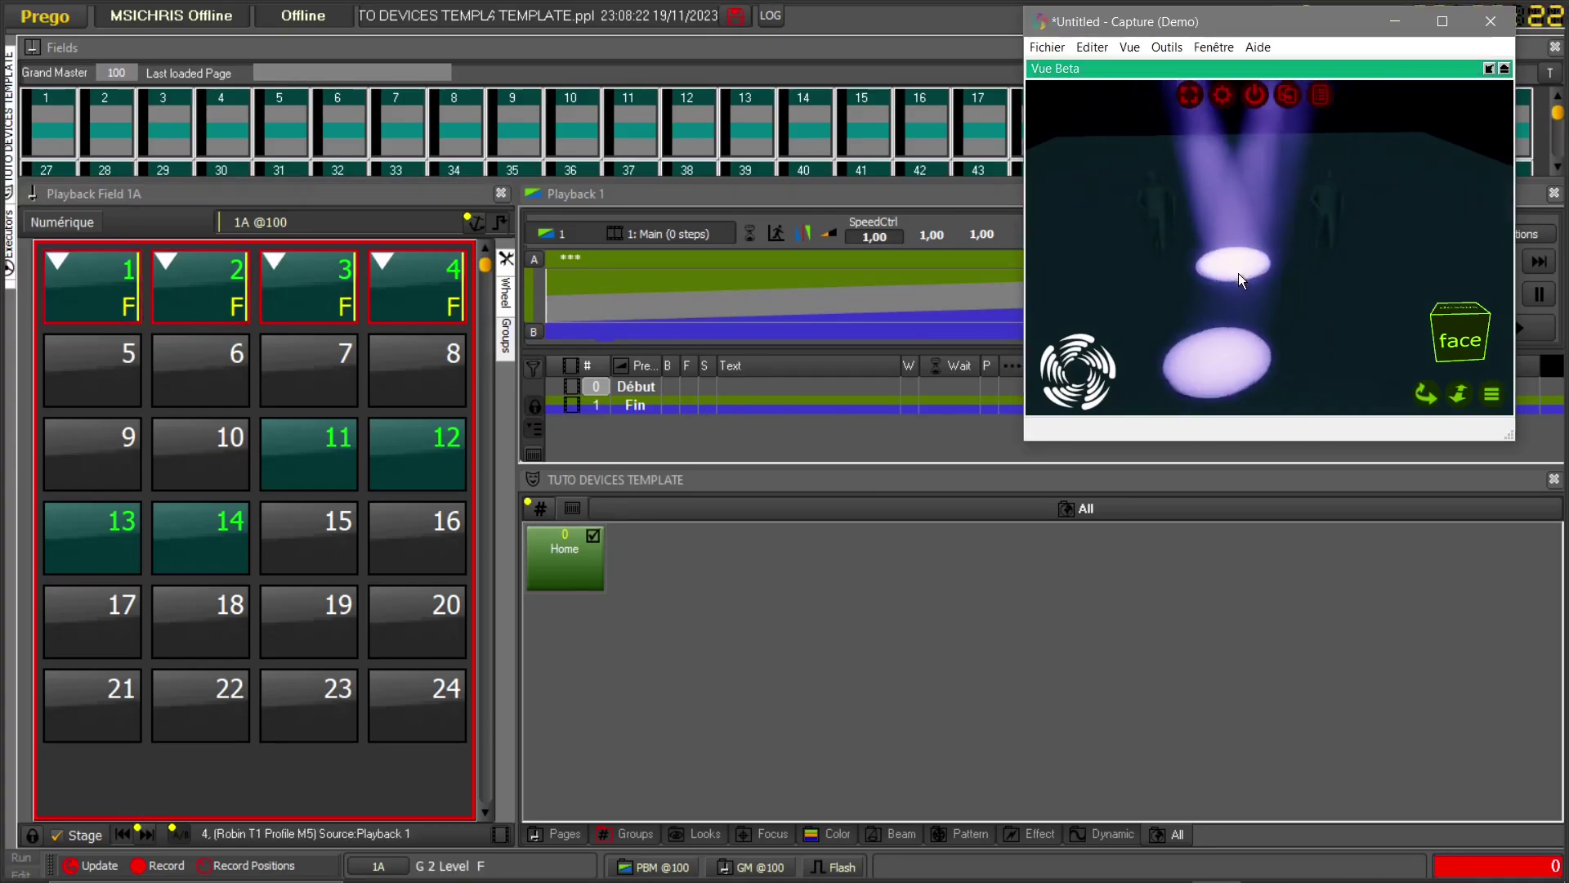
pyautogui.click(577, 555)
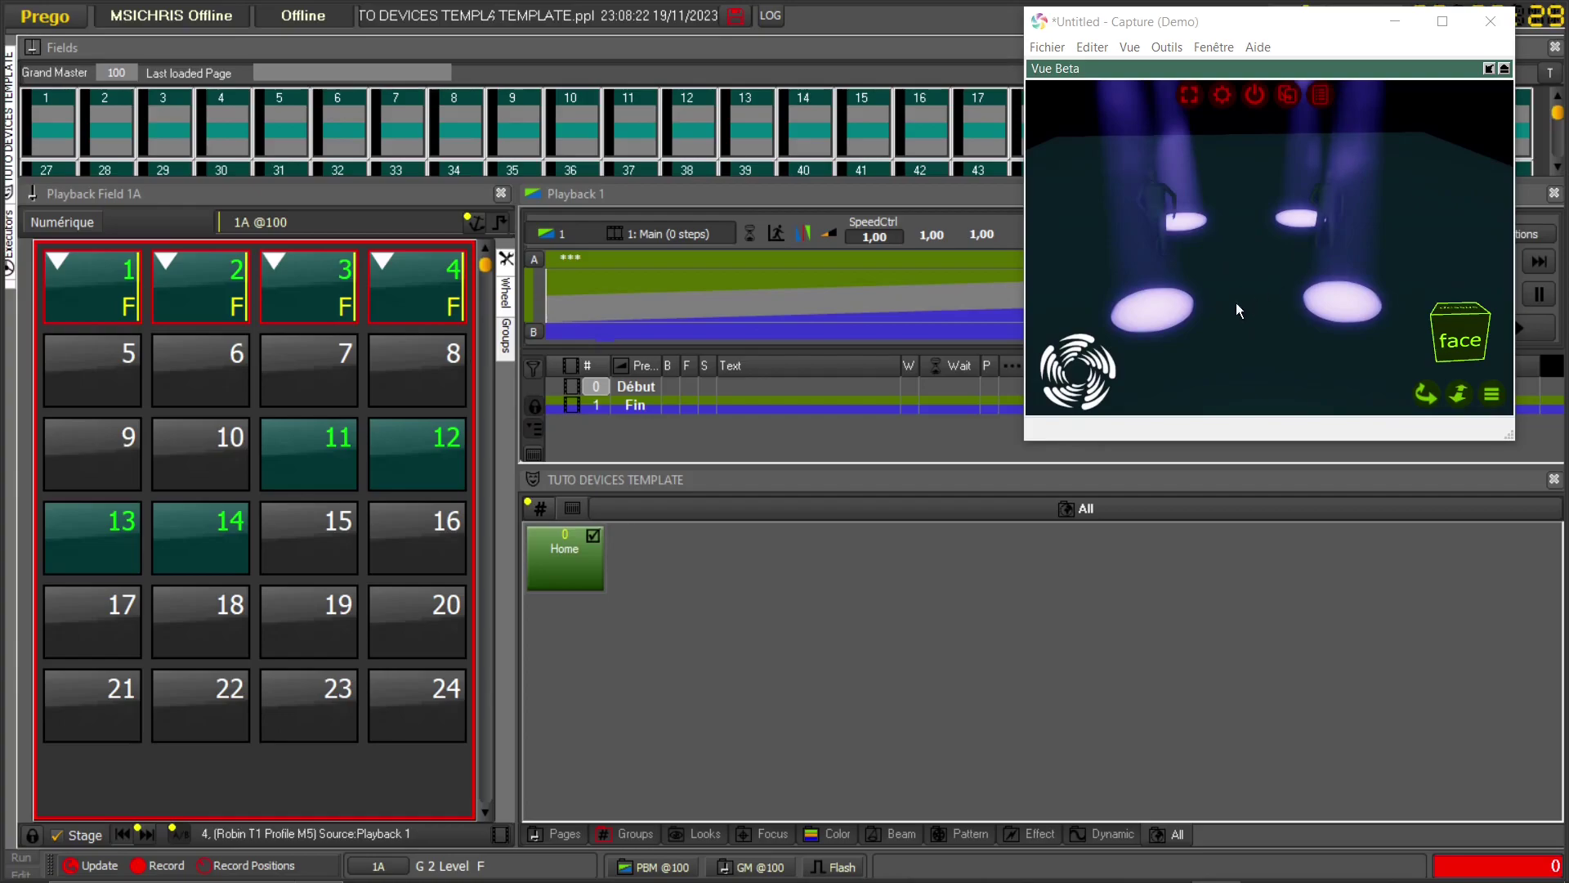
# - Aim all four beams at one centre-stage spot and record them as All palette 1, named CENTRE and saved as a reference
pyautogui.click(1248, 262)
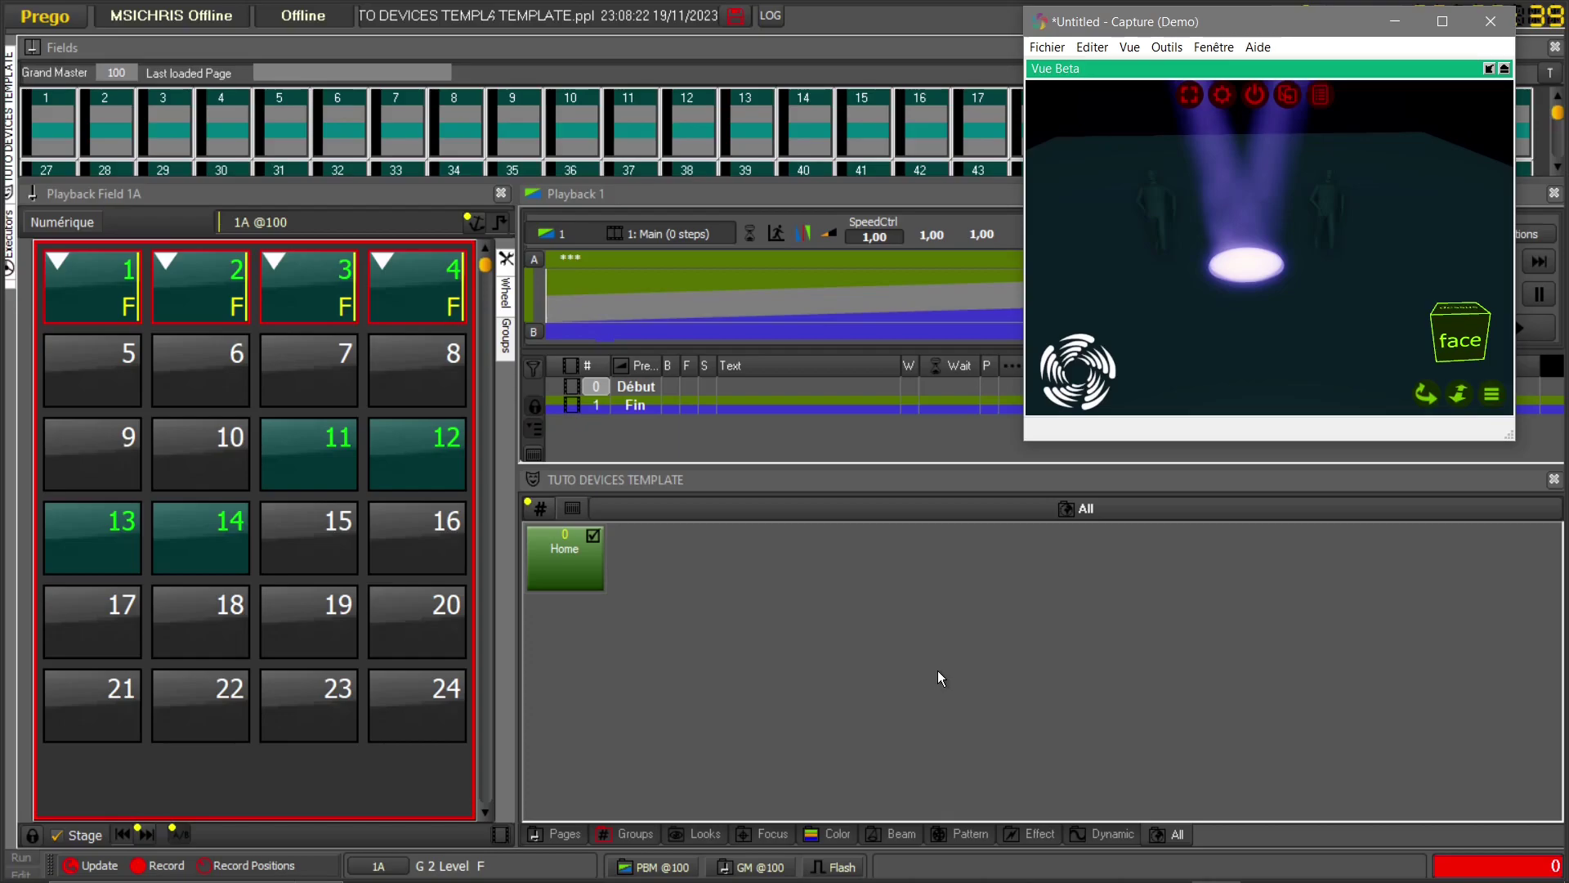
pyautogui.moveTo(253, 301); pyautogui.dragTo(646, 569)
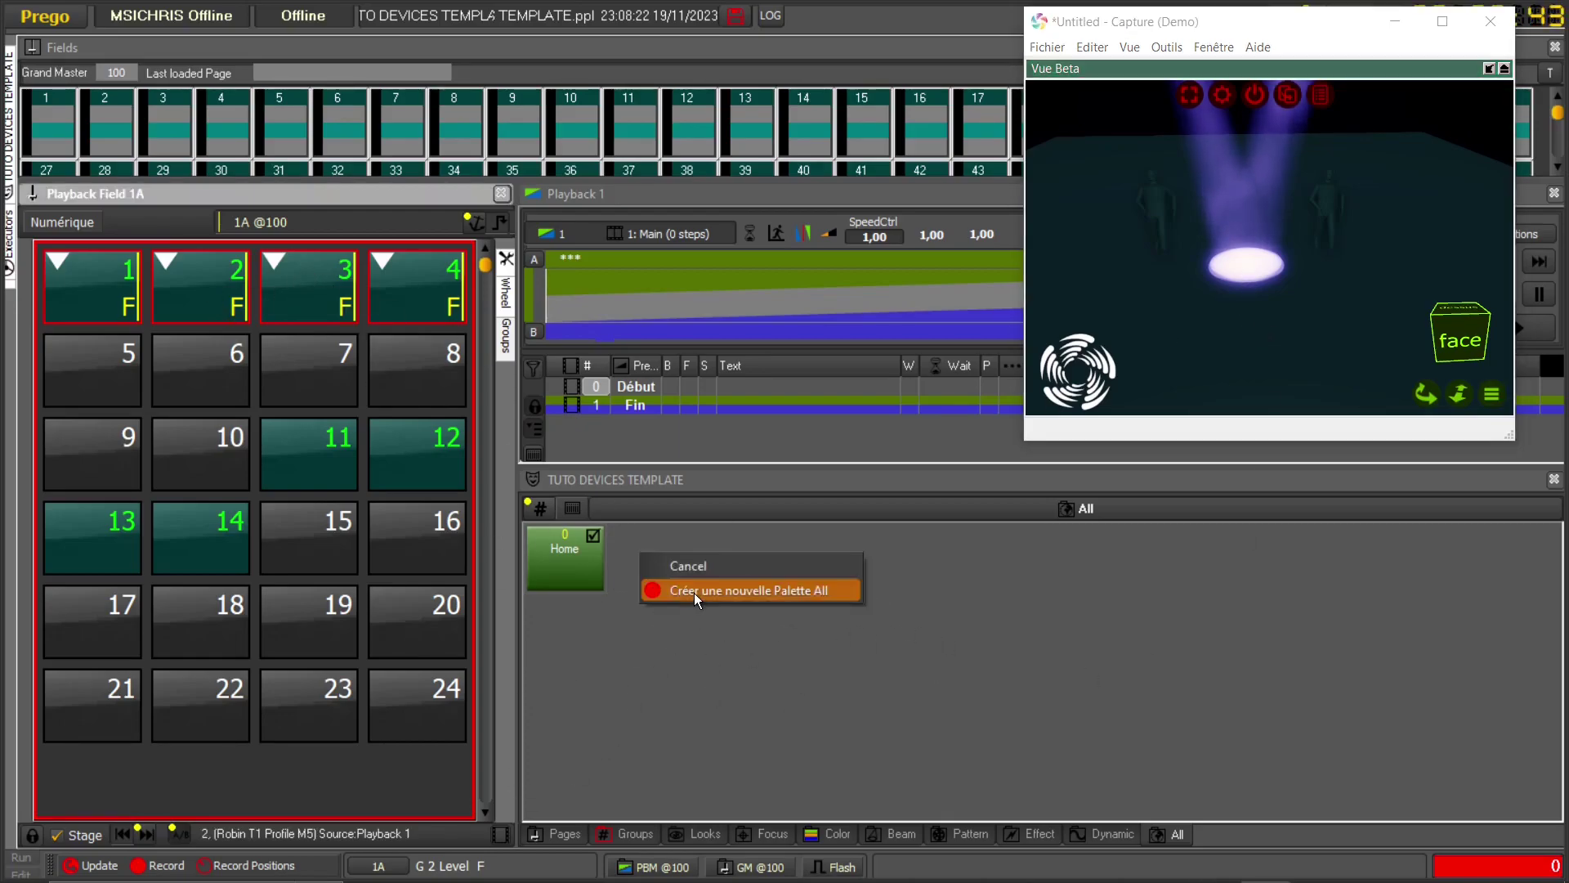
pyautogui.click(694, 590)
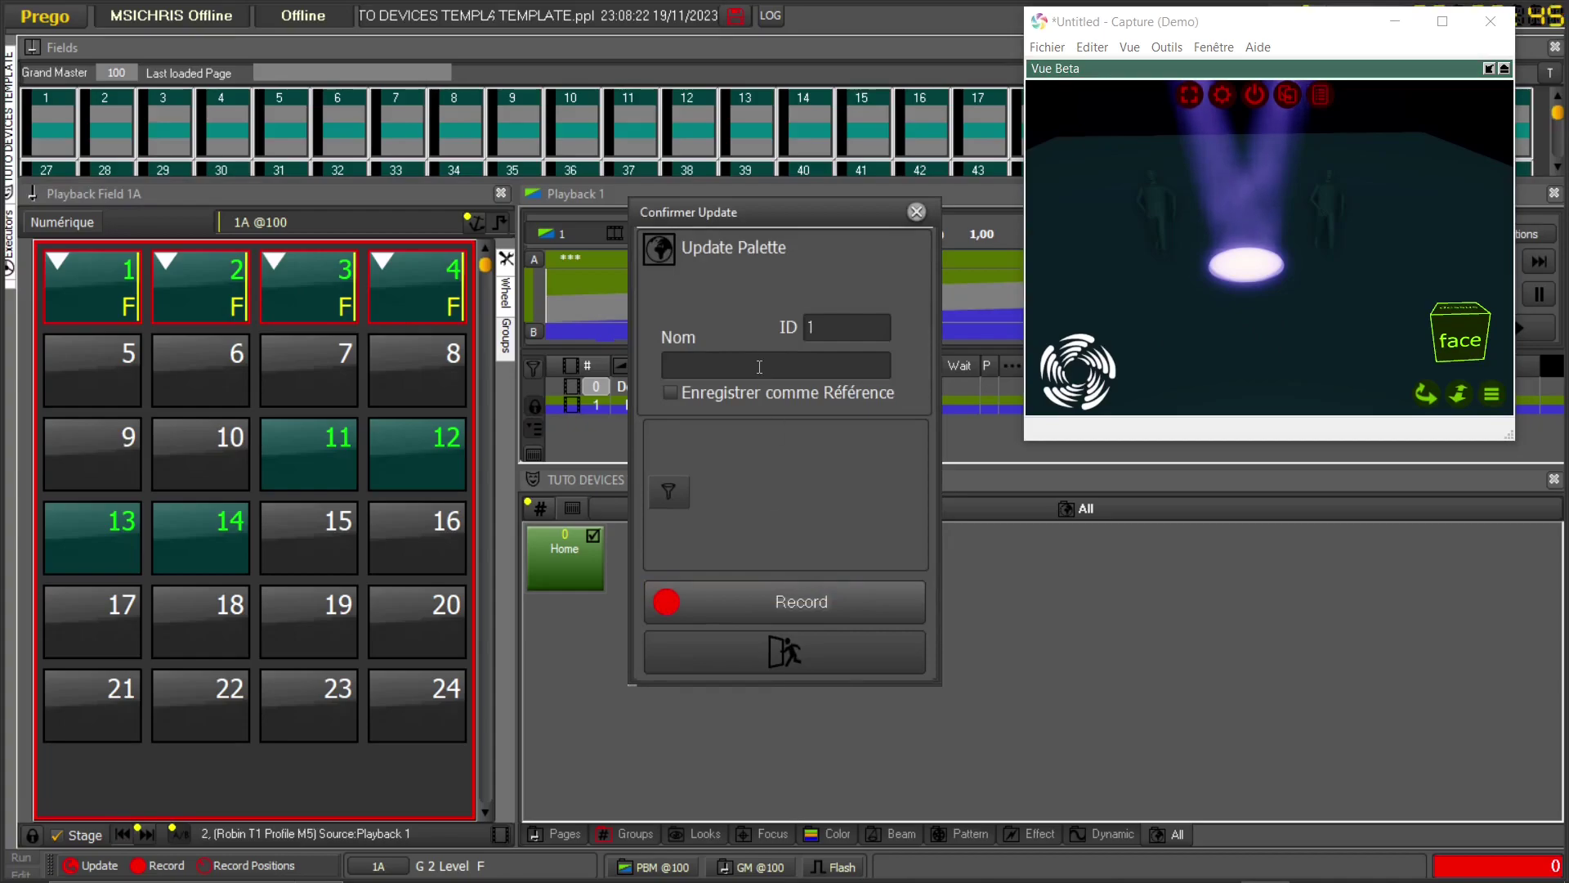
pyautogui.write('CENTRE')
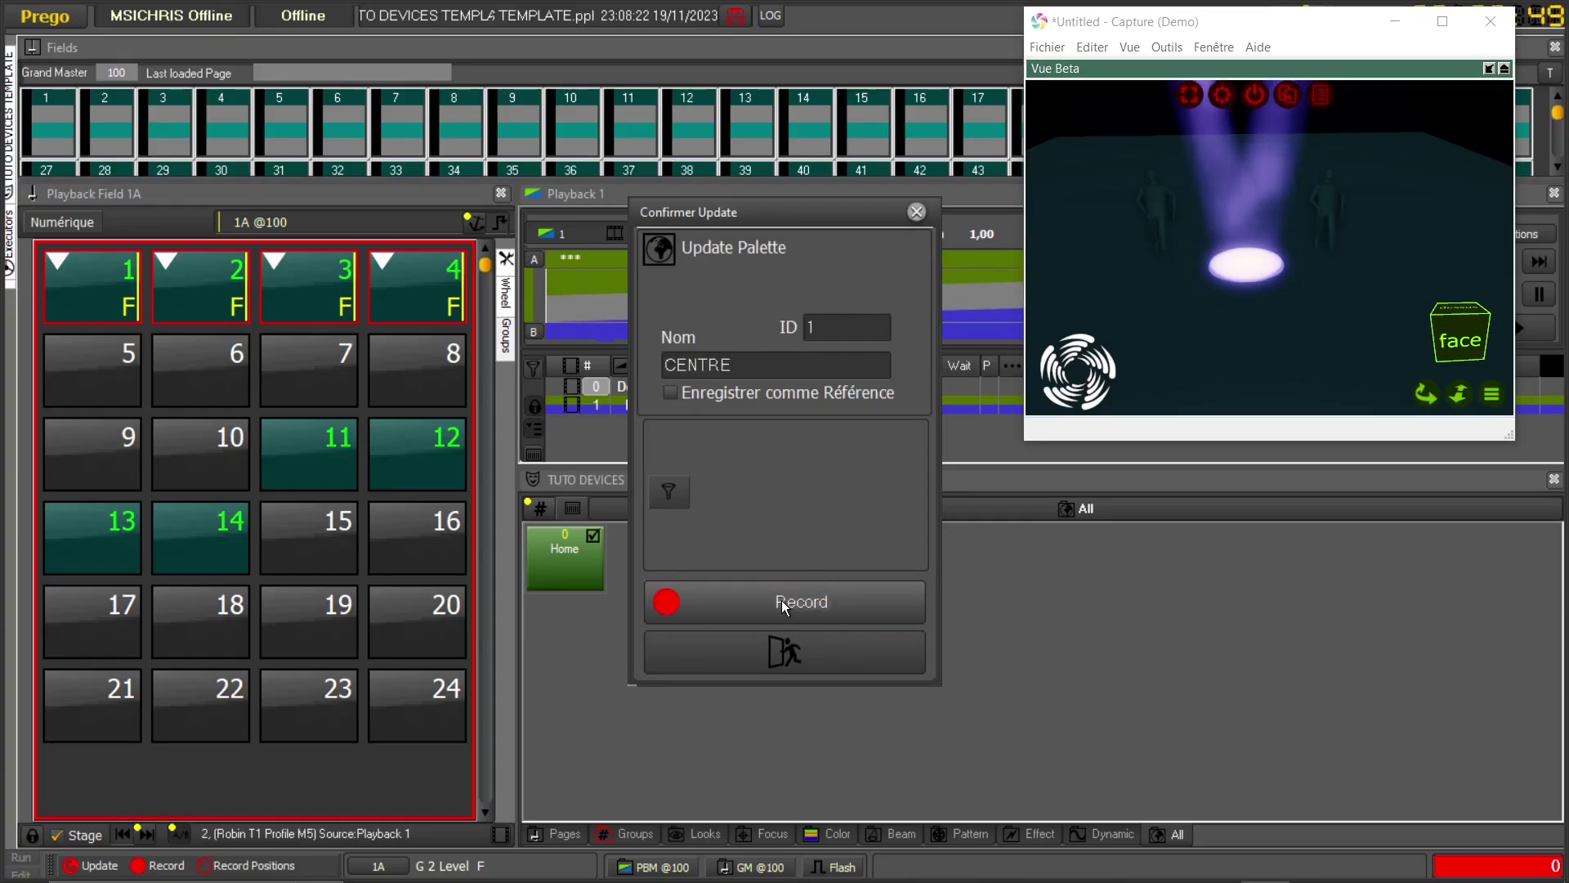
pyautogui.click(781, 600)
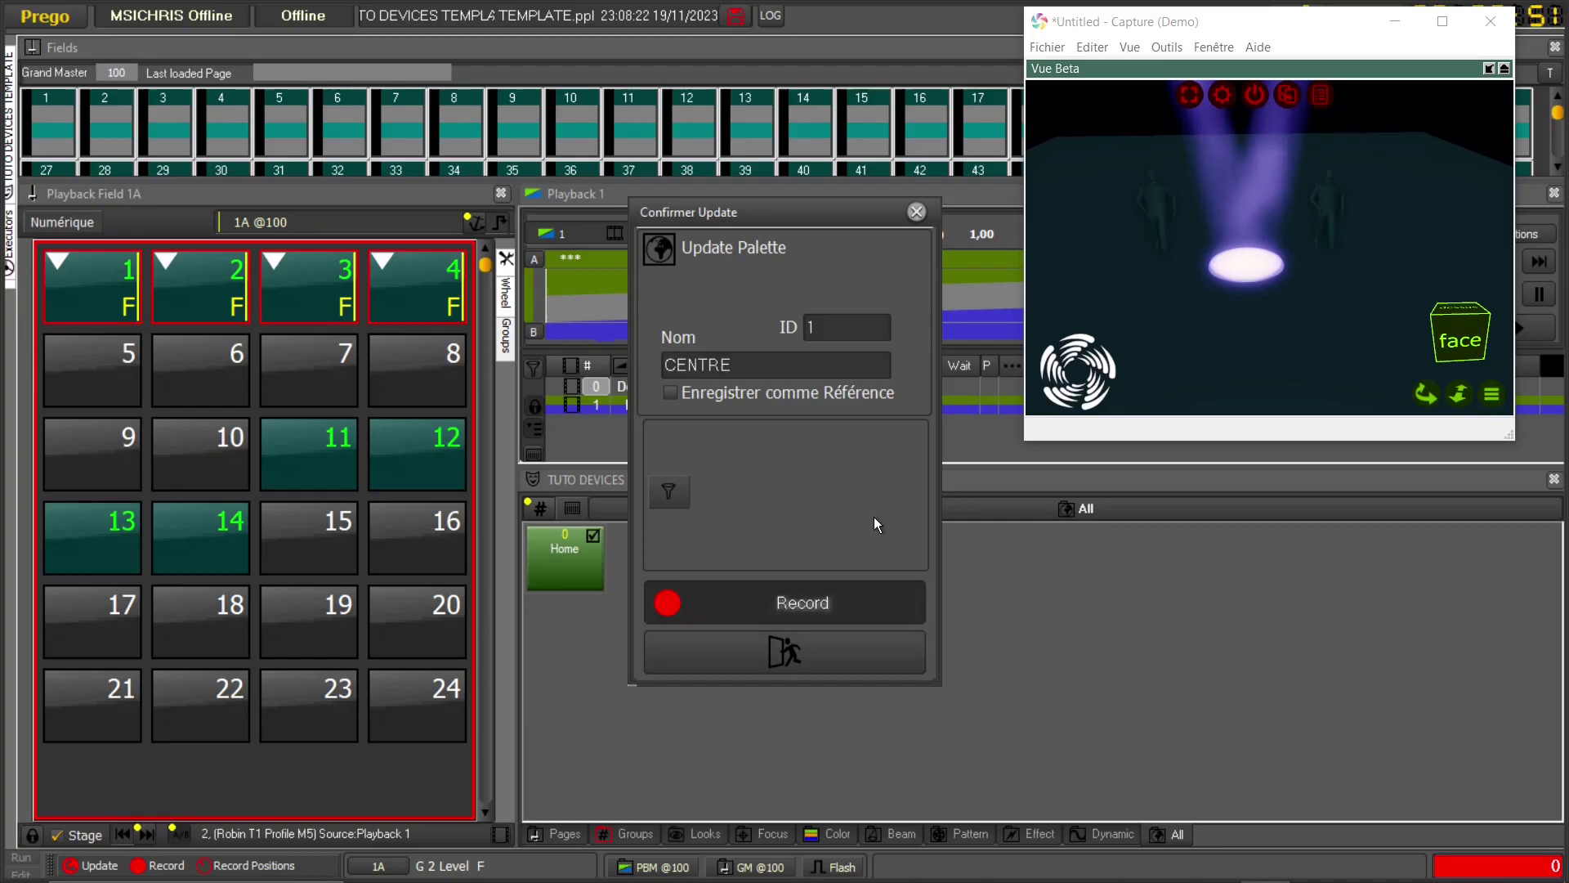
pyautogui.click(670, 390)
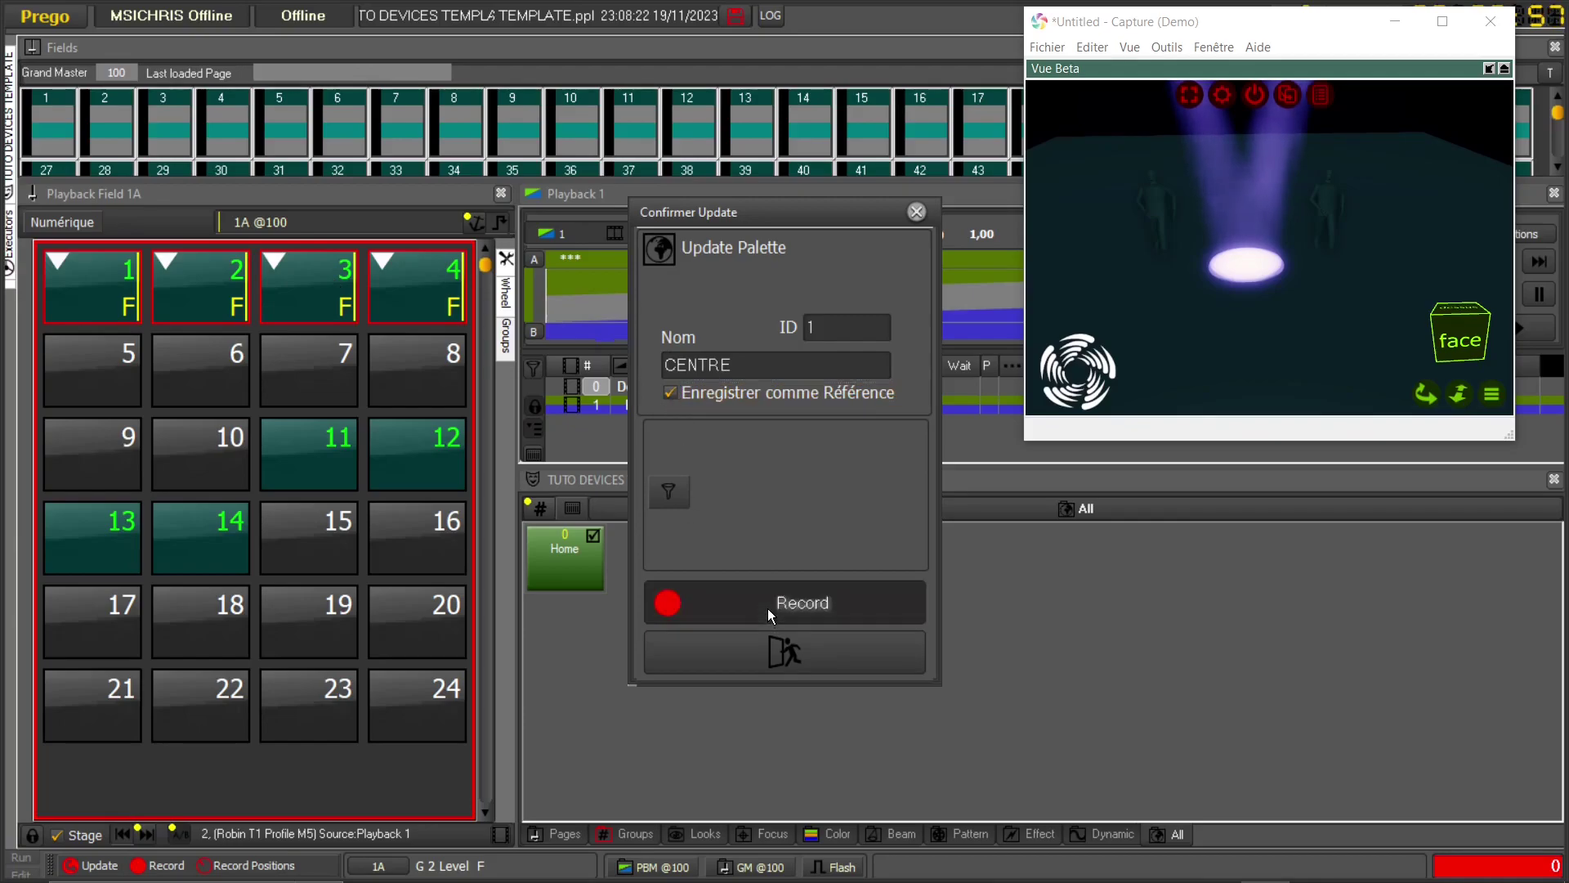
pyautogui.click(768, 609)
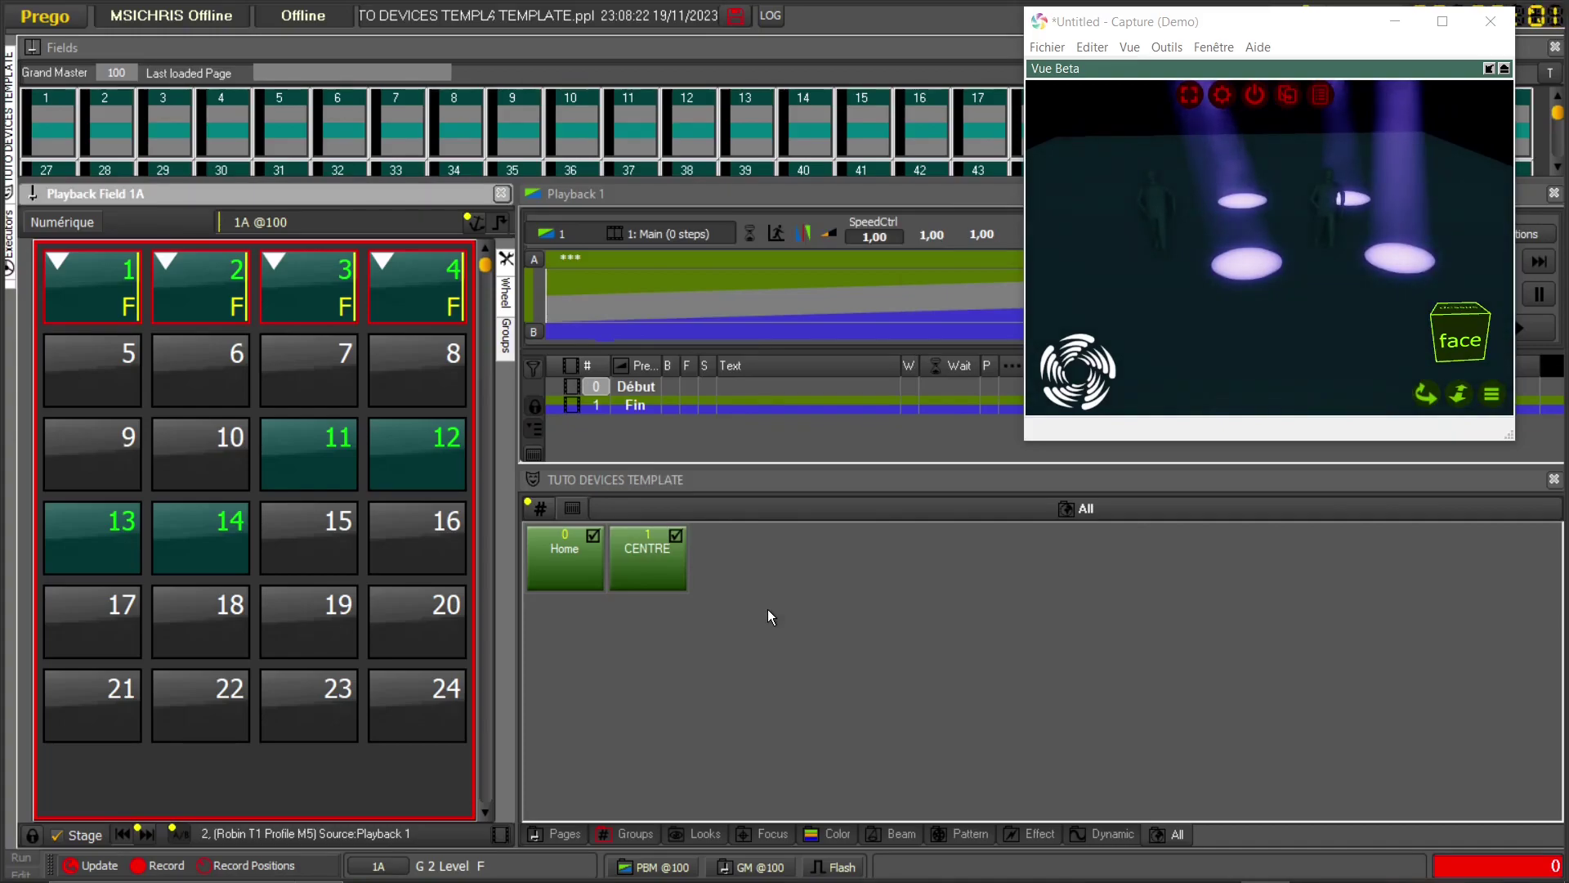
# - Re-aim the four beams midway between the two figures, store the position in the CENTRE palette with Update/Add, and recall Home and CENTRE
pyautogui.click(634, 558)
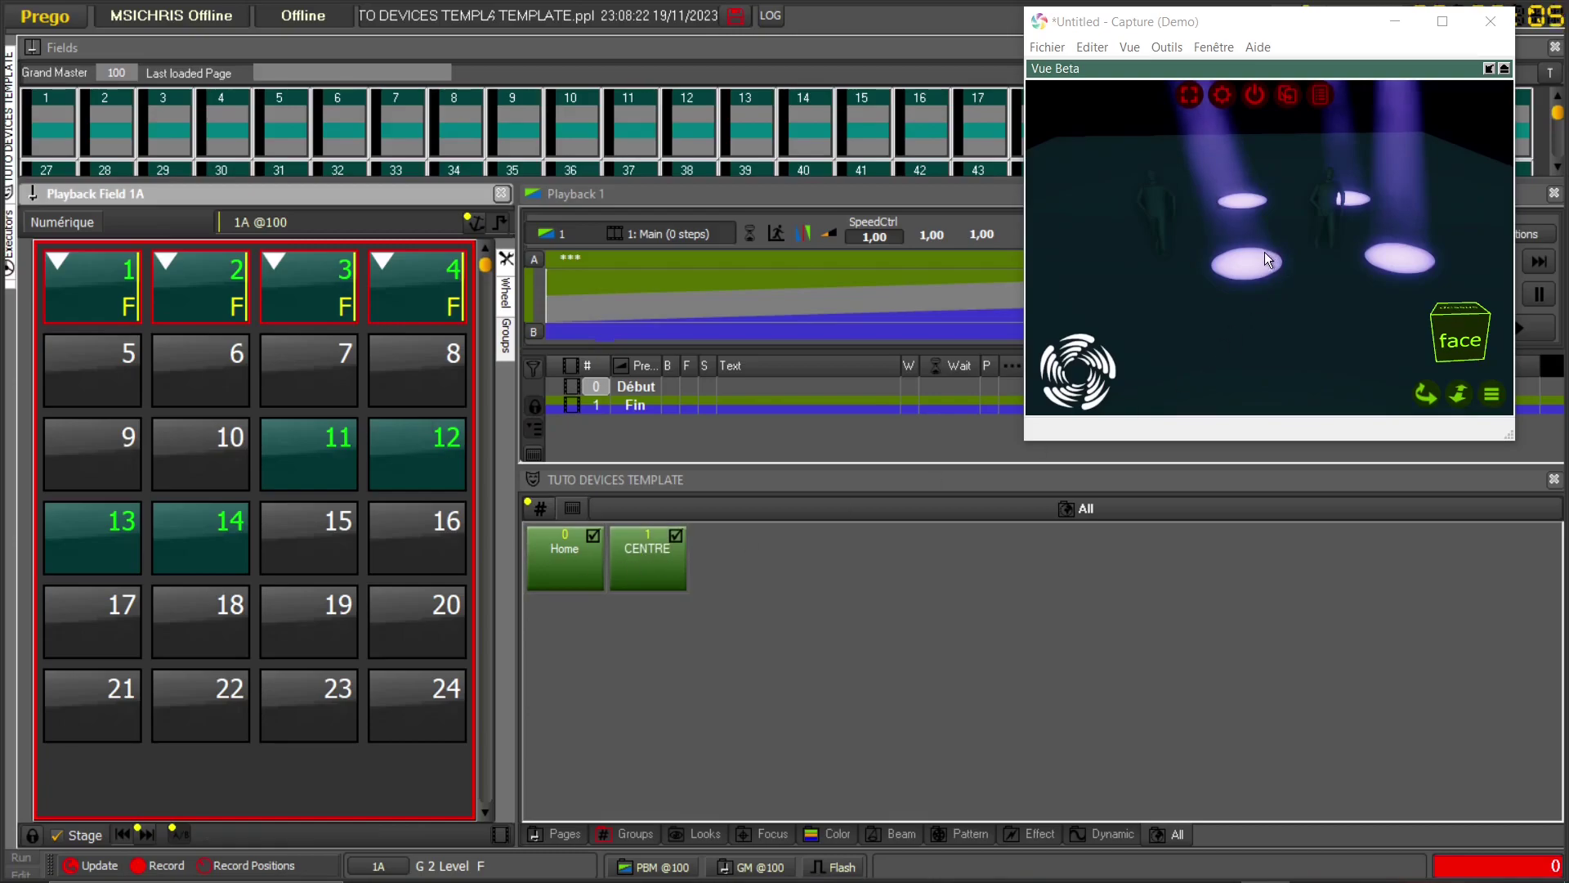
pyautogui.click(1307, 224)
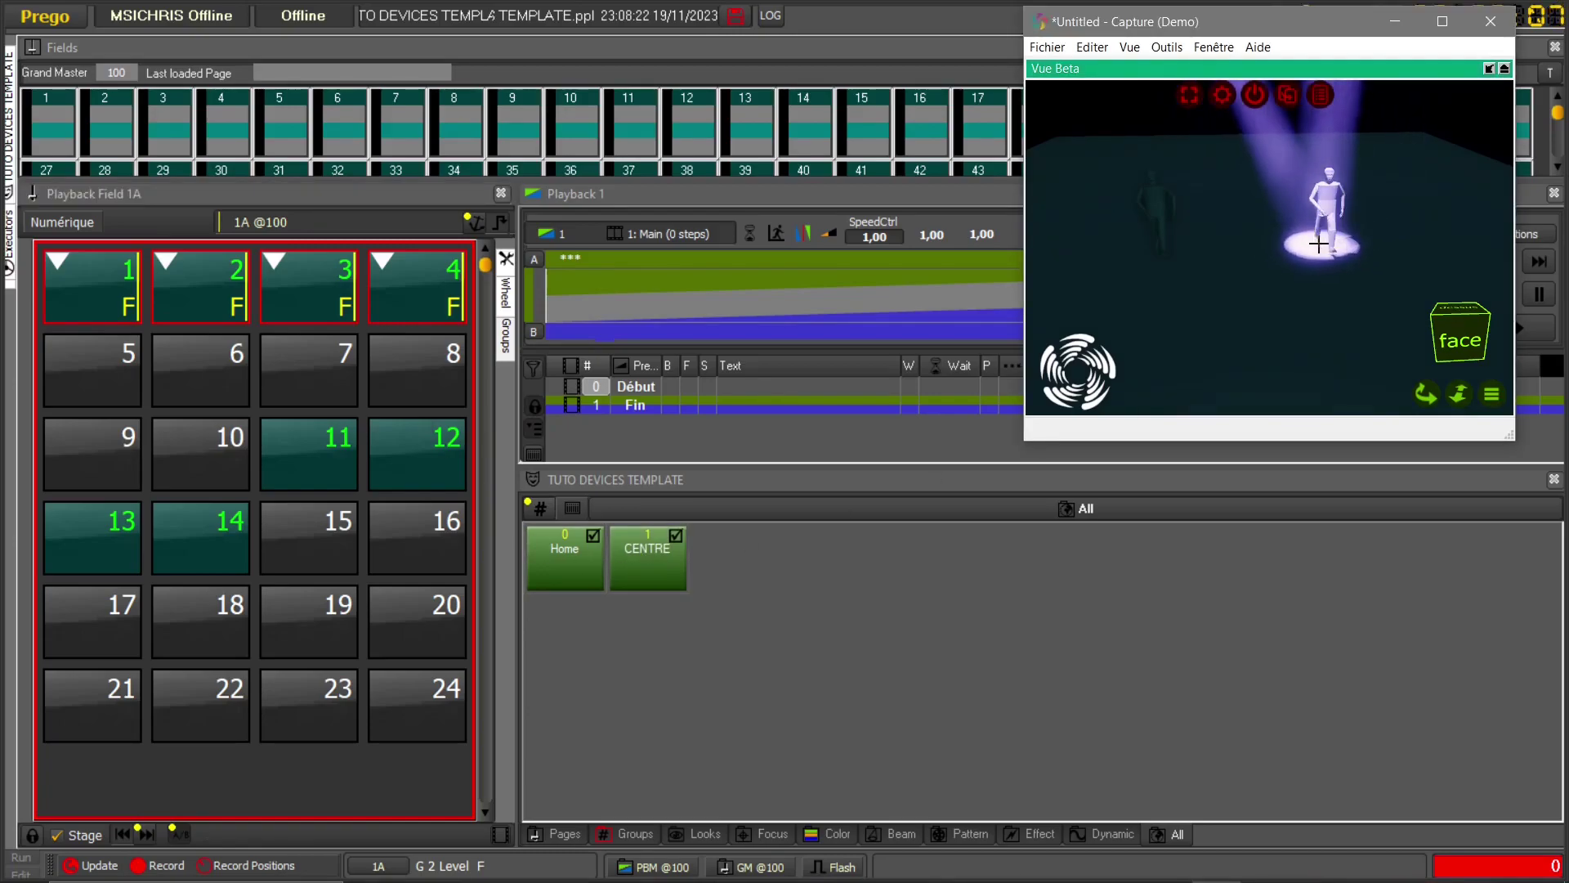
pyautogui.click(1246, 223)
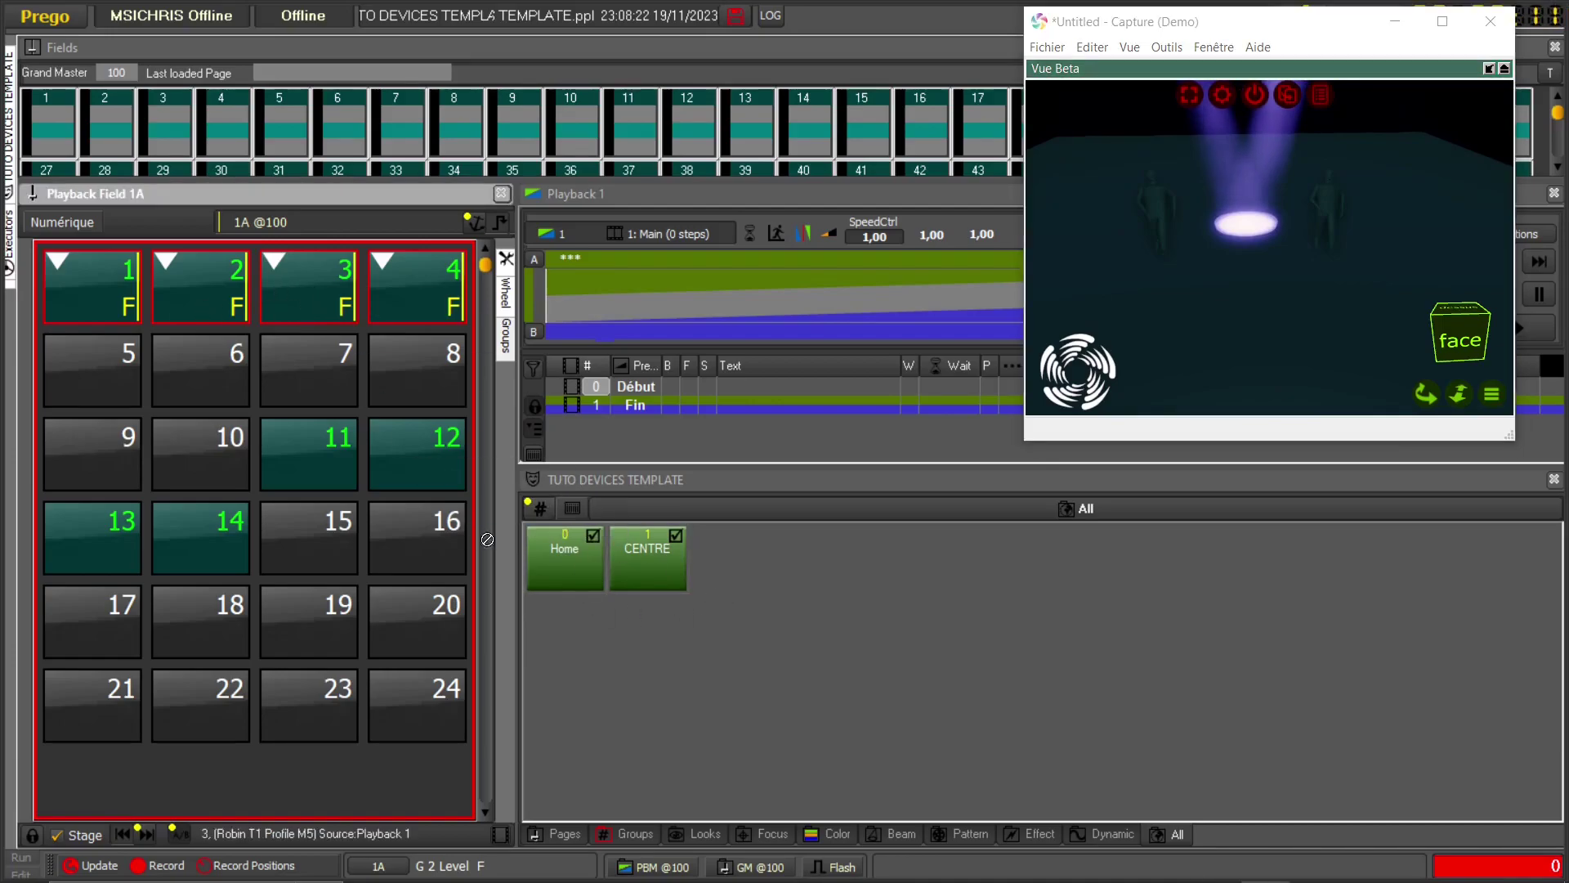
pyautogui.rightClick(650, 558)
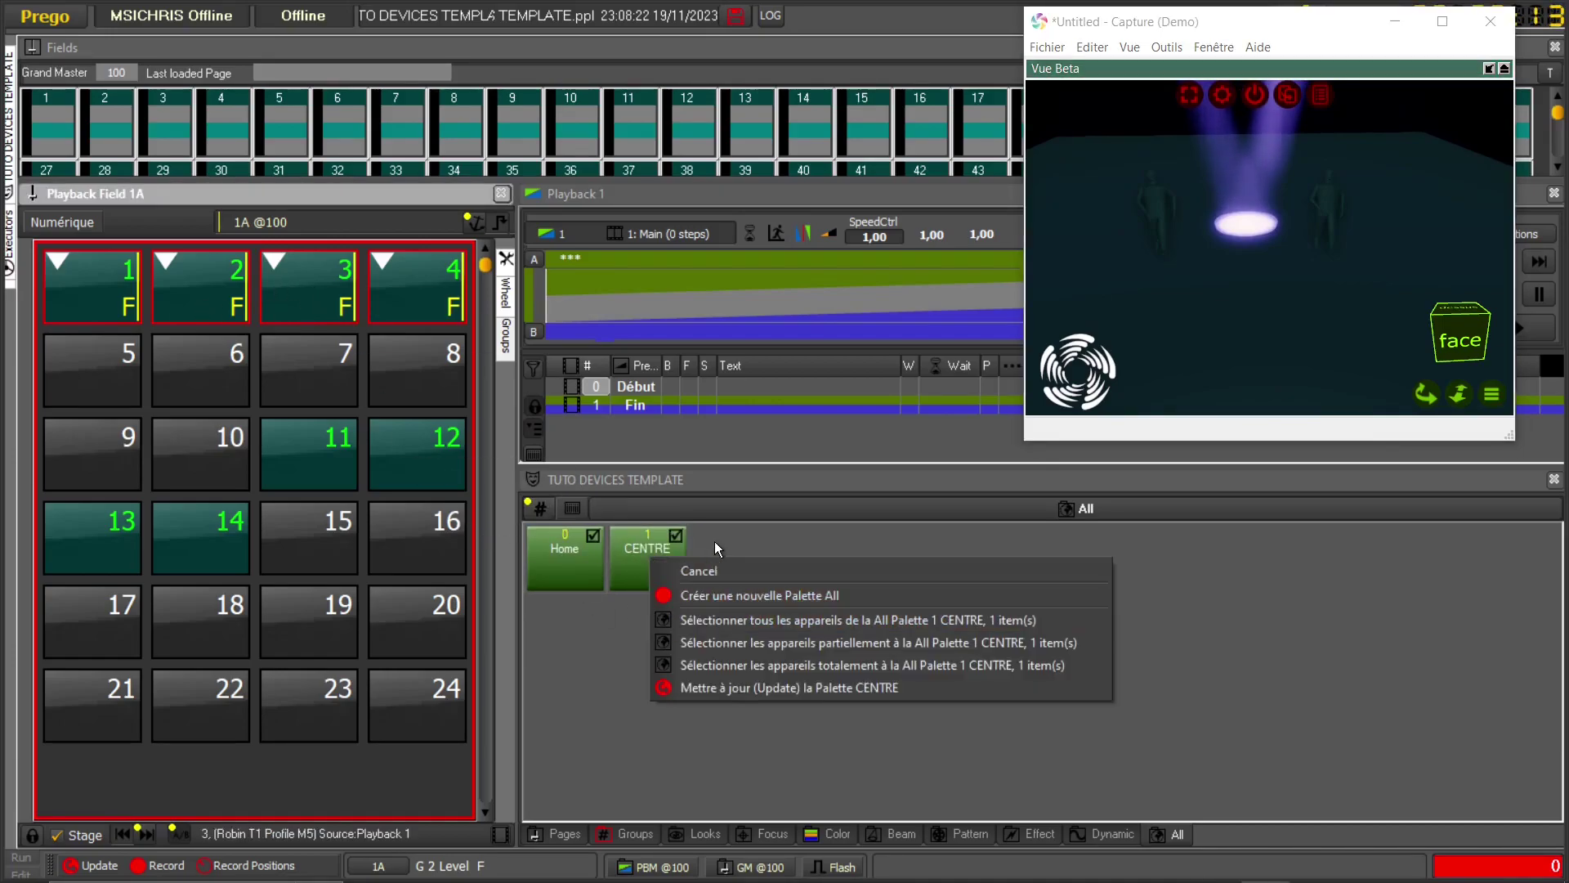
pyautogui.click(699, 686)
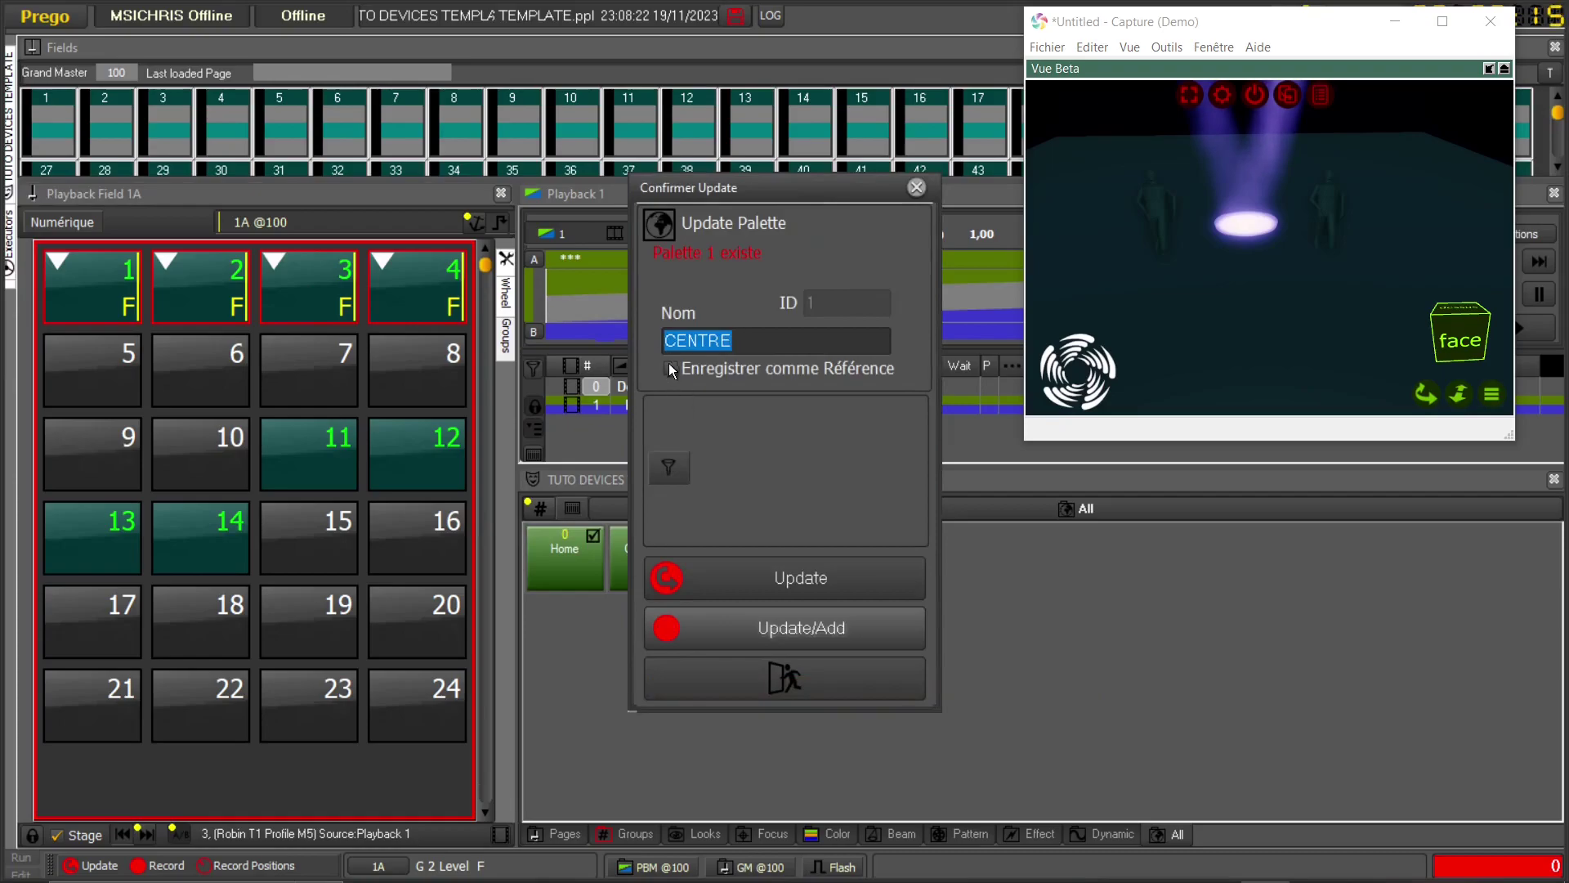
pyautogui.click(776, 623)
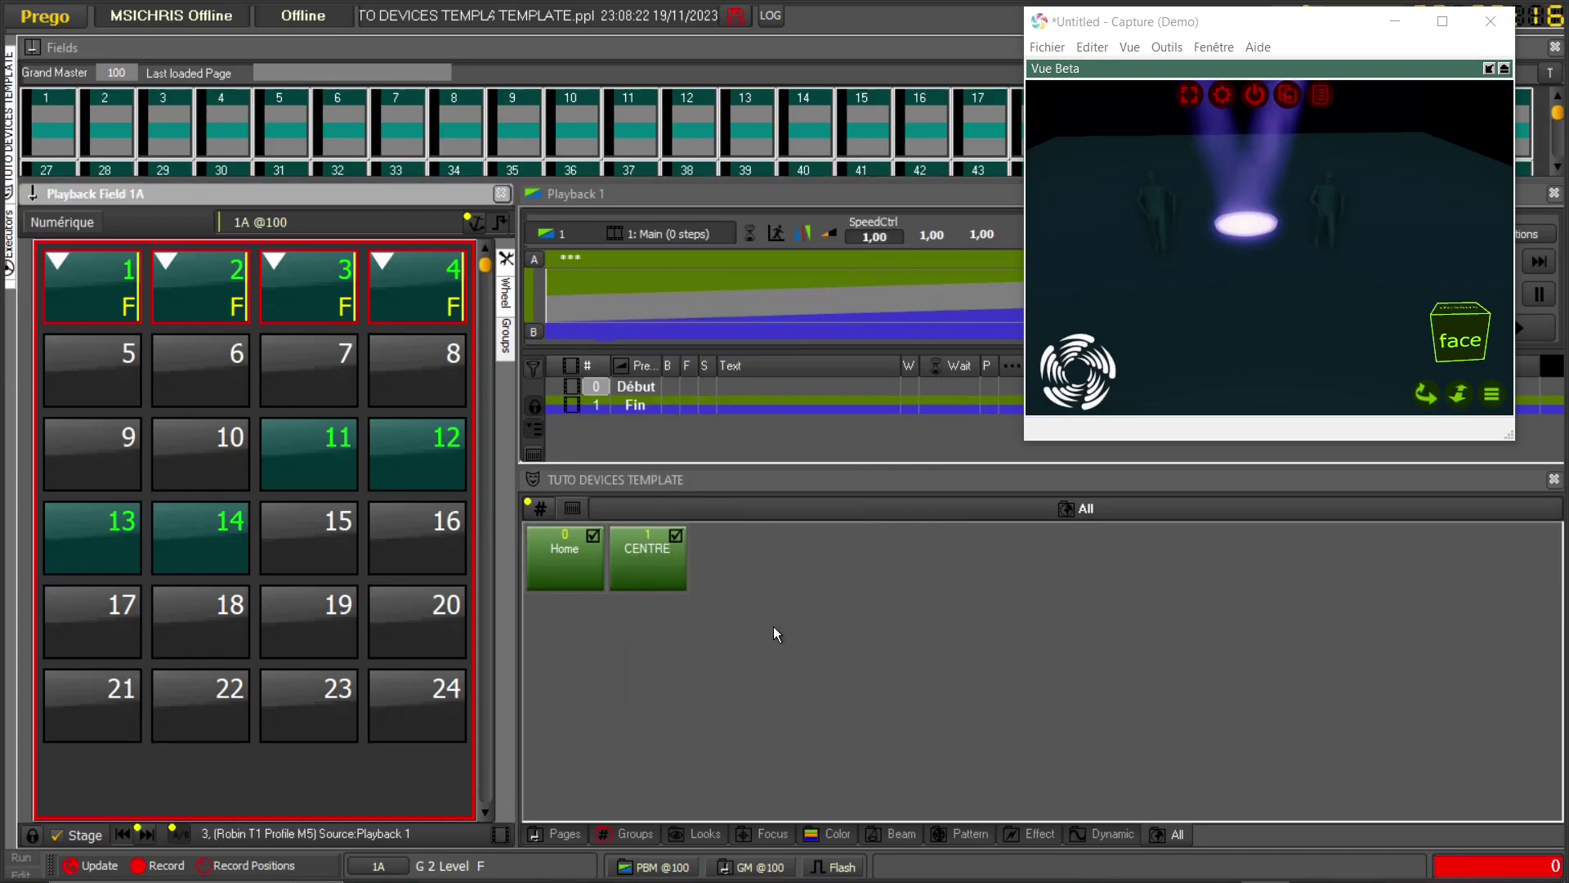
pyautogui.click(575, 561)
pyautogui.click(641, 554)
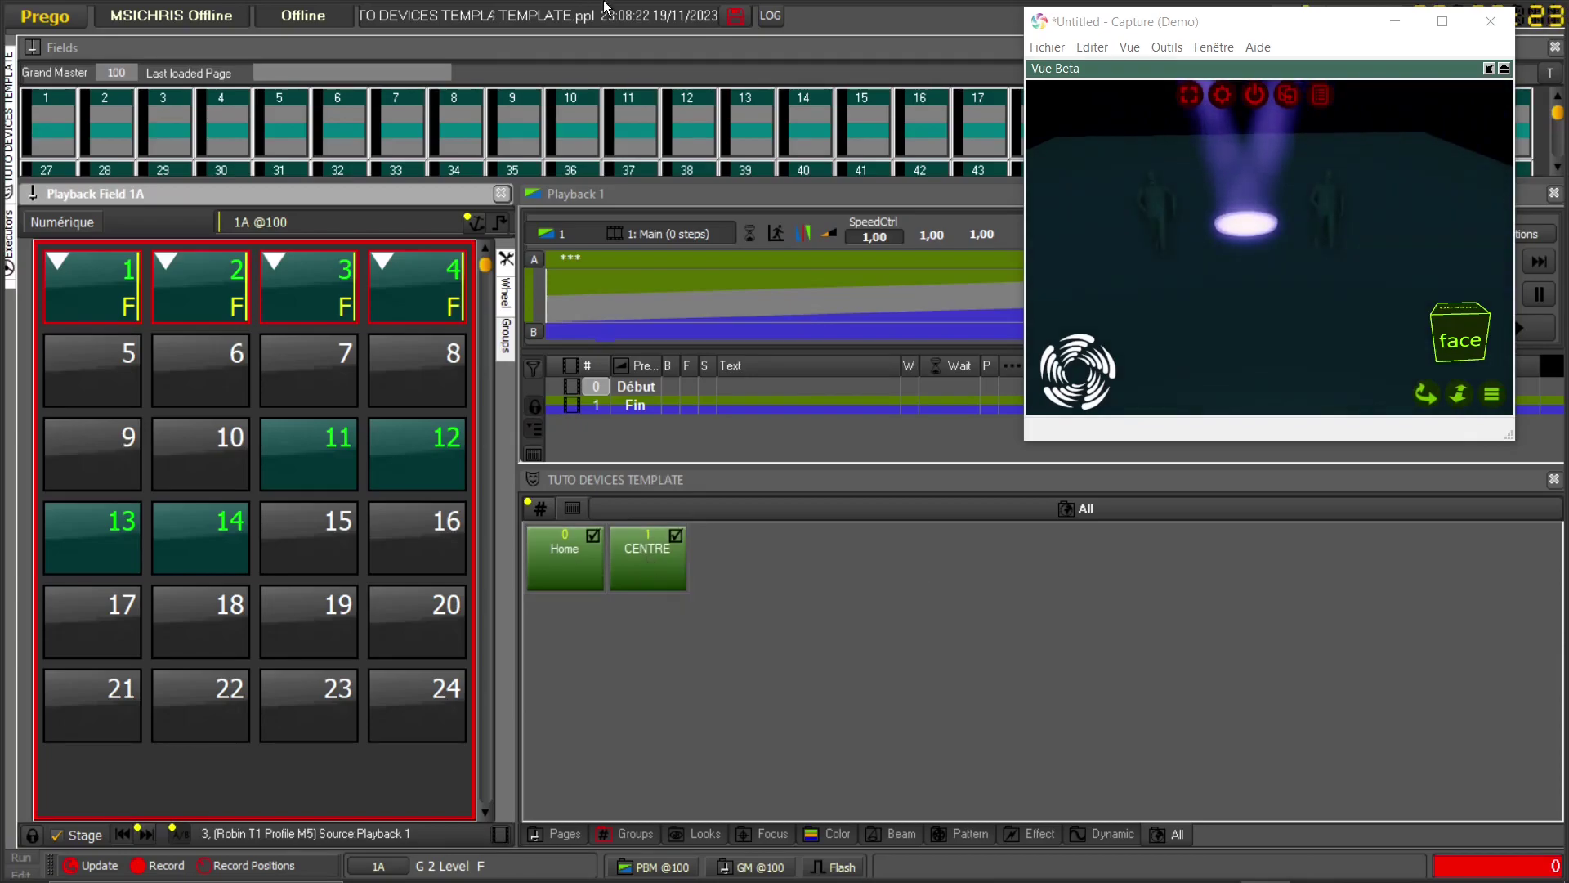
# - Duplicate the left-hand standing figure in the Capture scene and place the copy in the beams' light spot at centre stage
pyautogui.click(1164, 247)
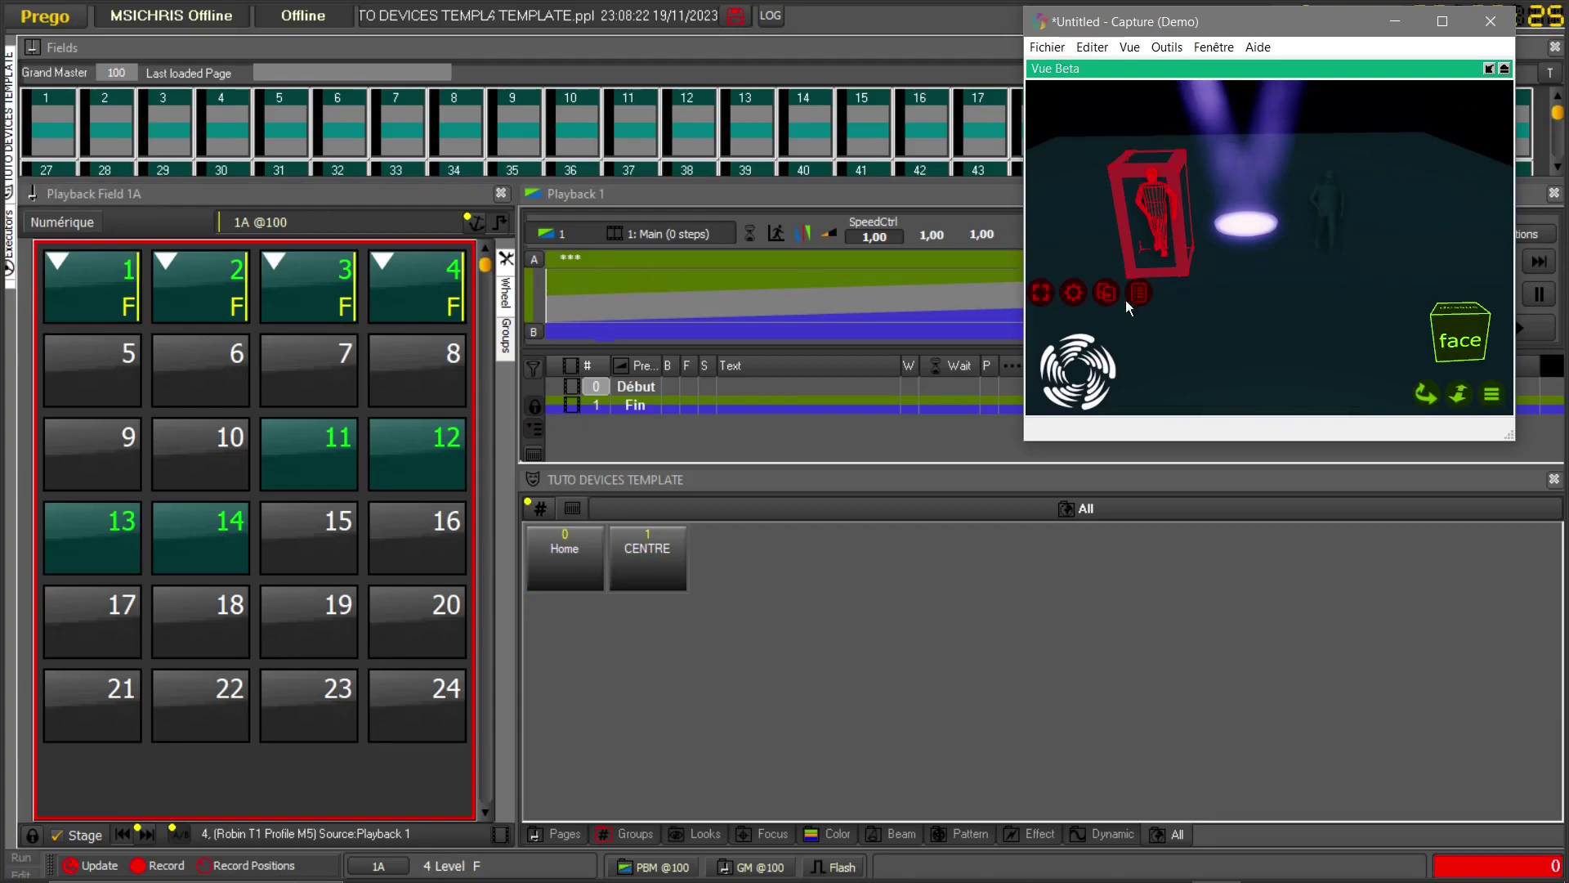
pyautogui.click(1104, 295)
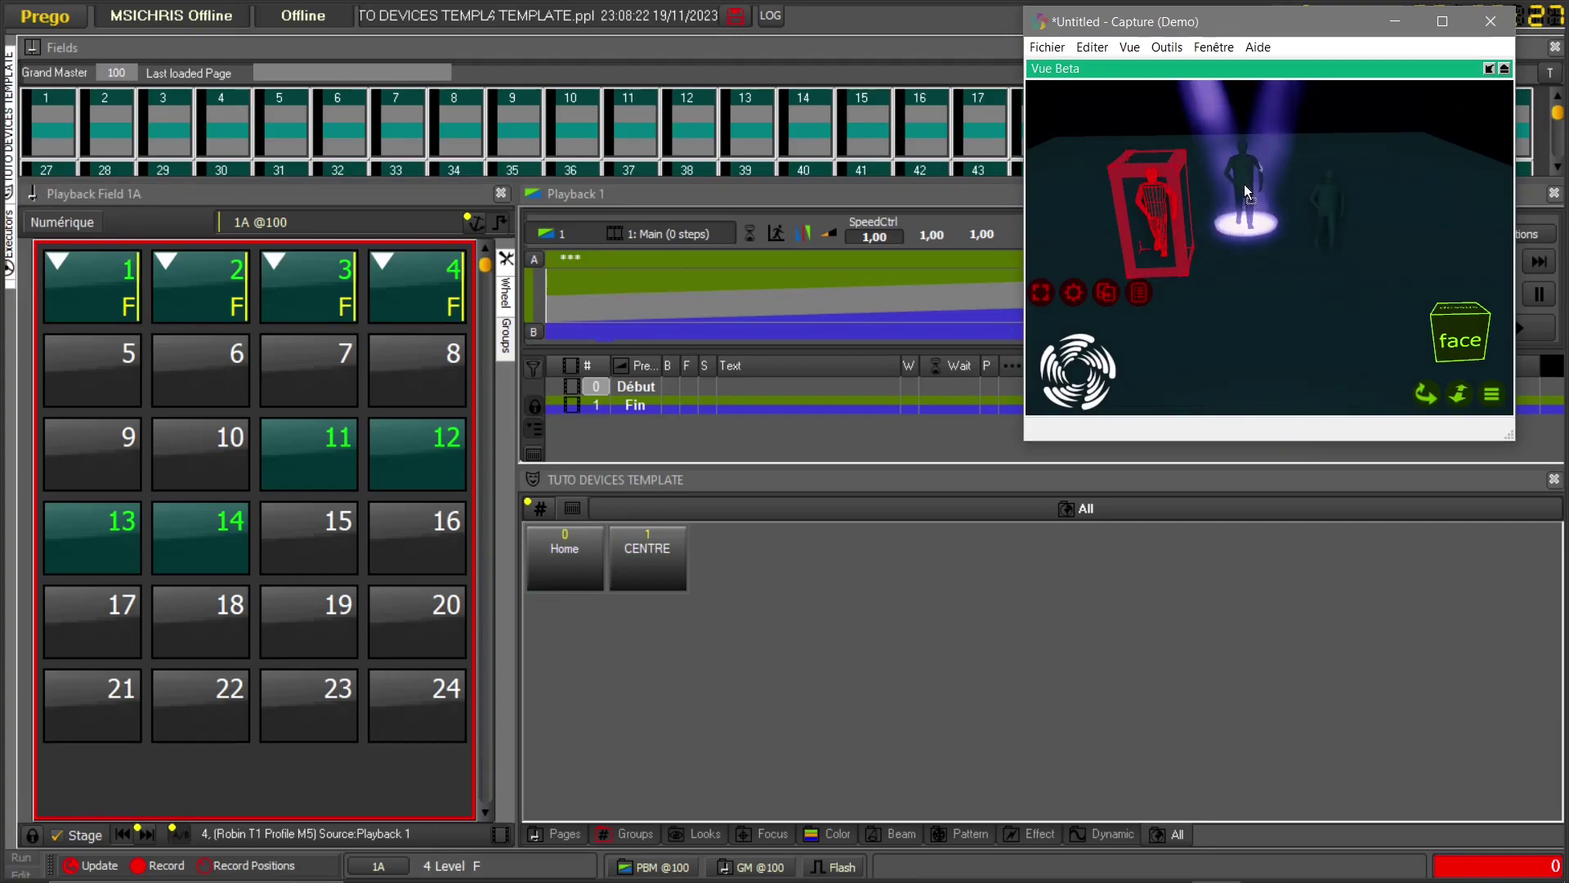
pyautogui.click(1243, 168)
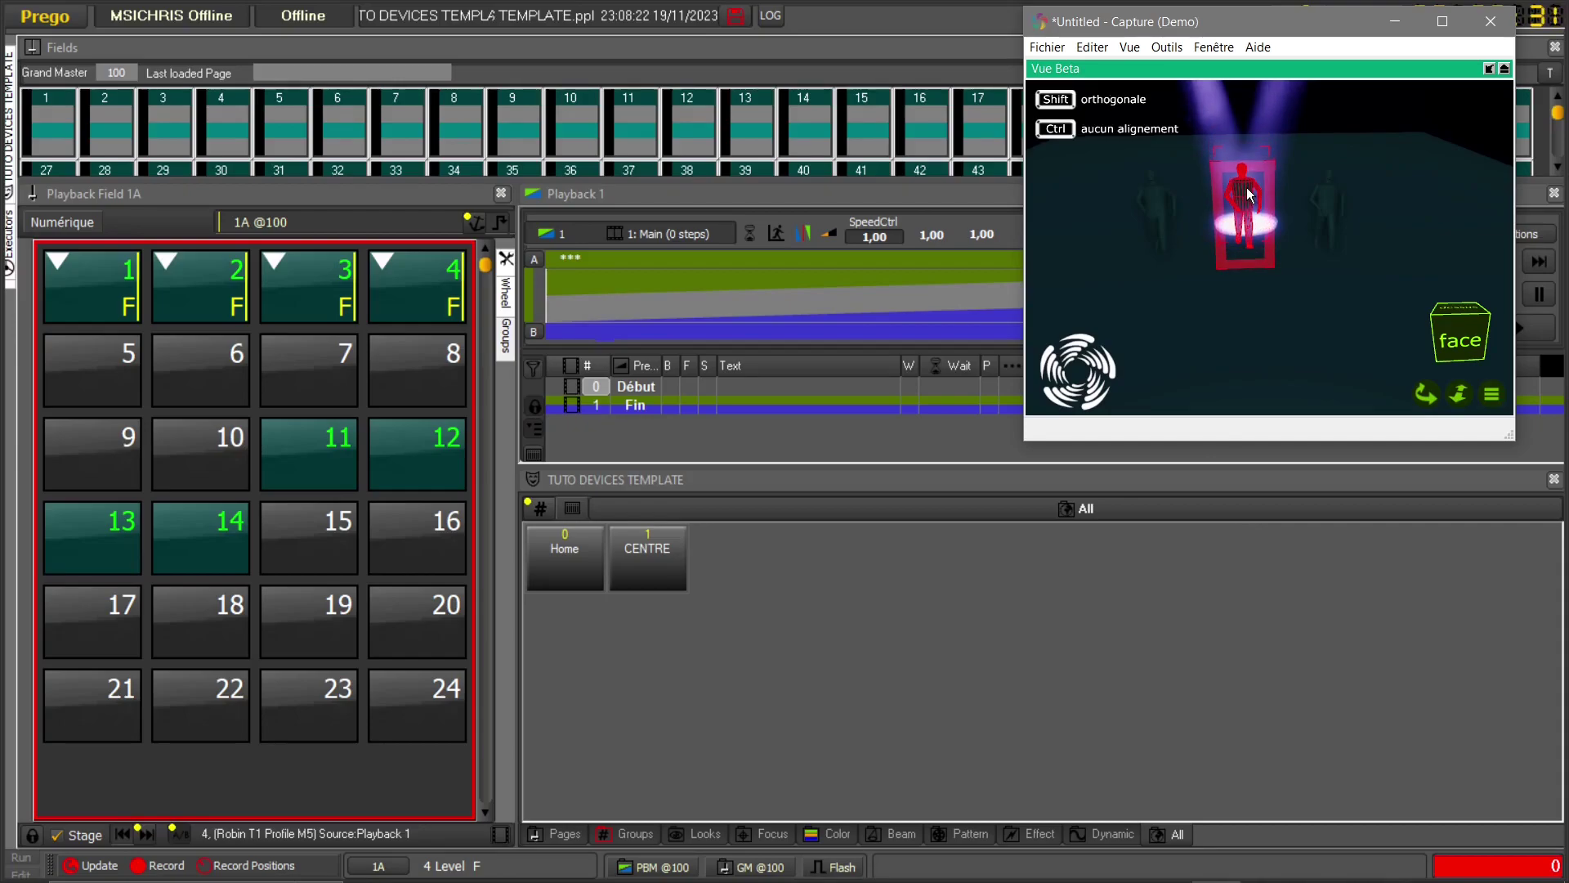
pyautogui.moveTo(1260, 281); pyautogui.dragTo(1284, 225)
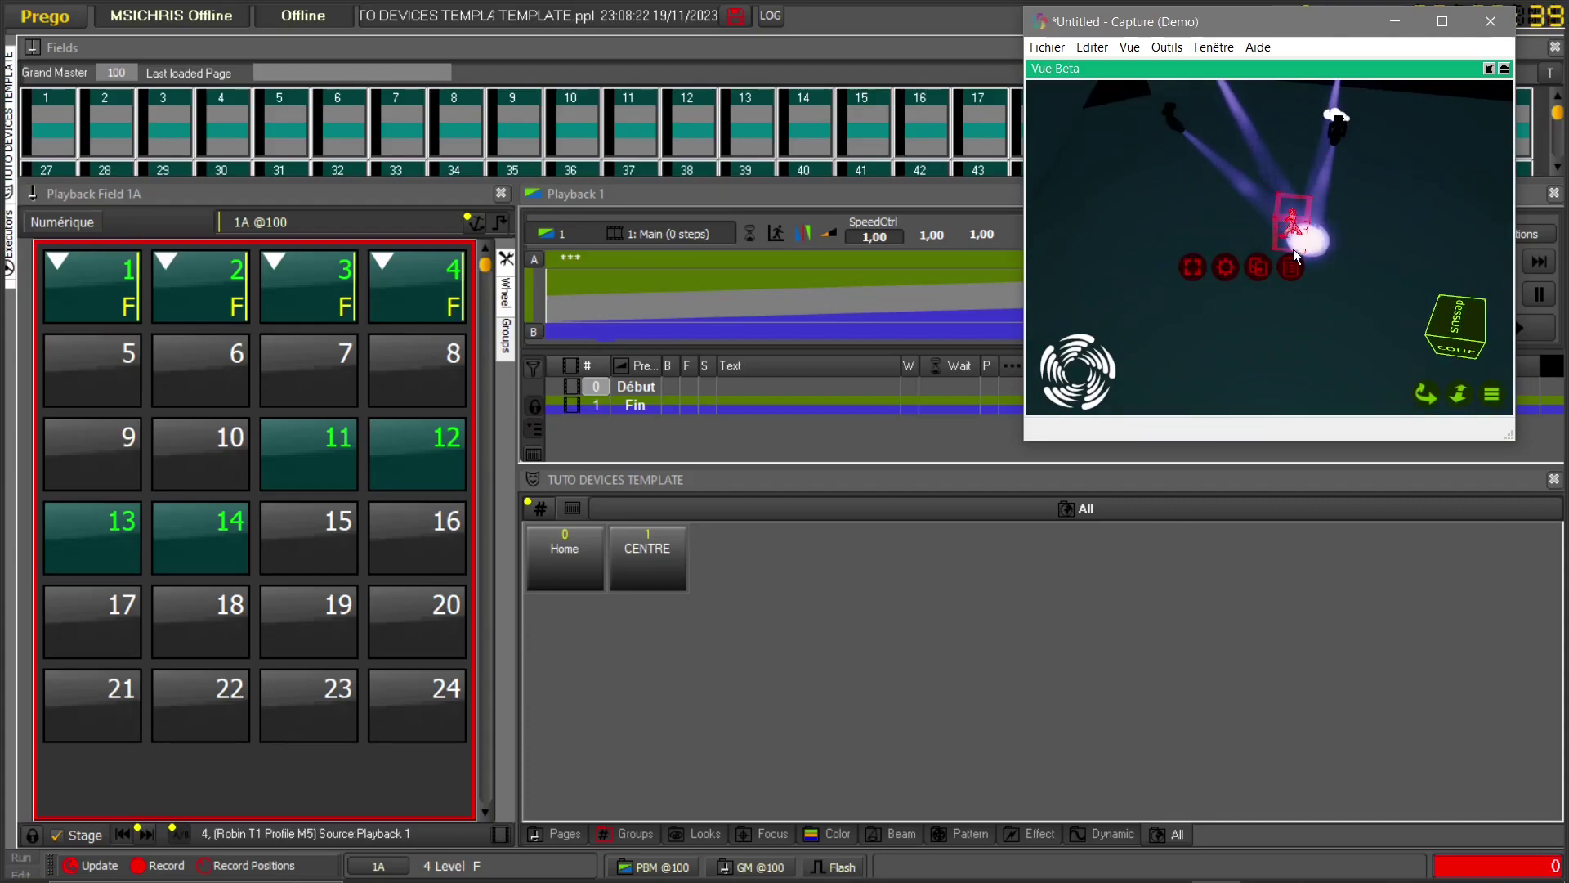
pyautogui.click(1179, 254)
pyautogui.moveTo(1175, 237); pyautogui.dragTo(1146, 211)
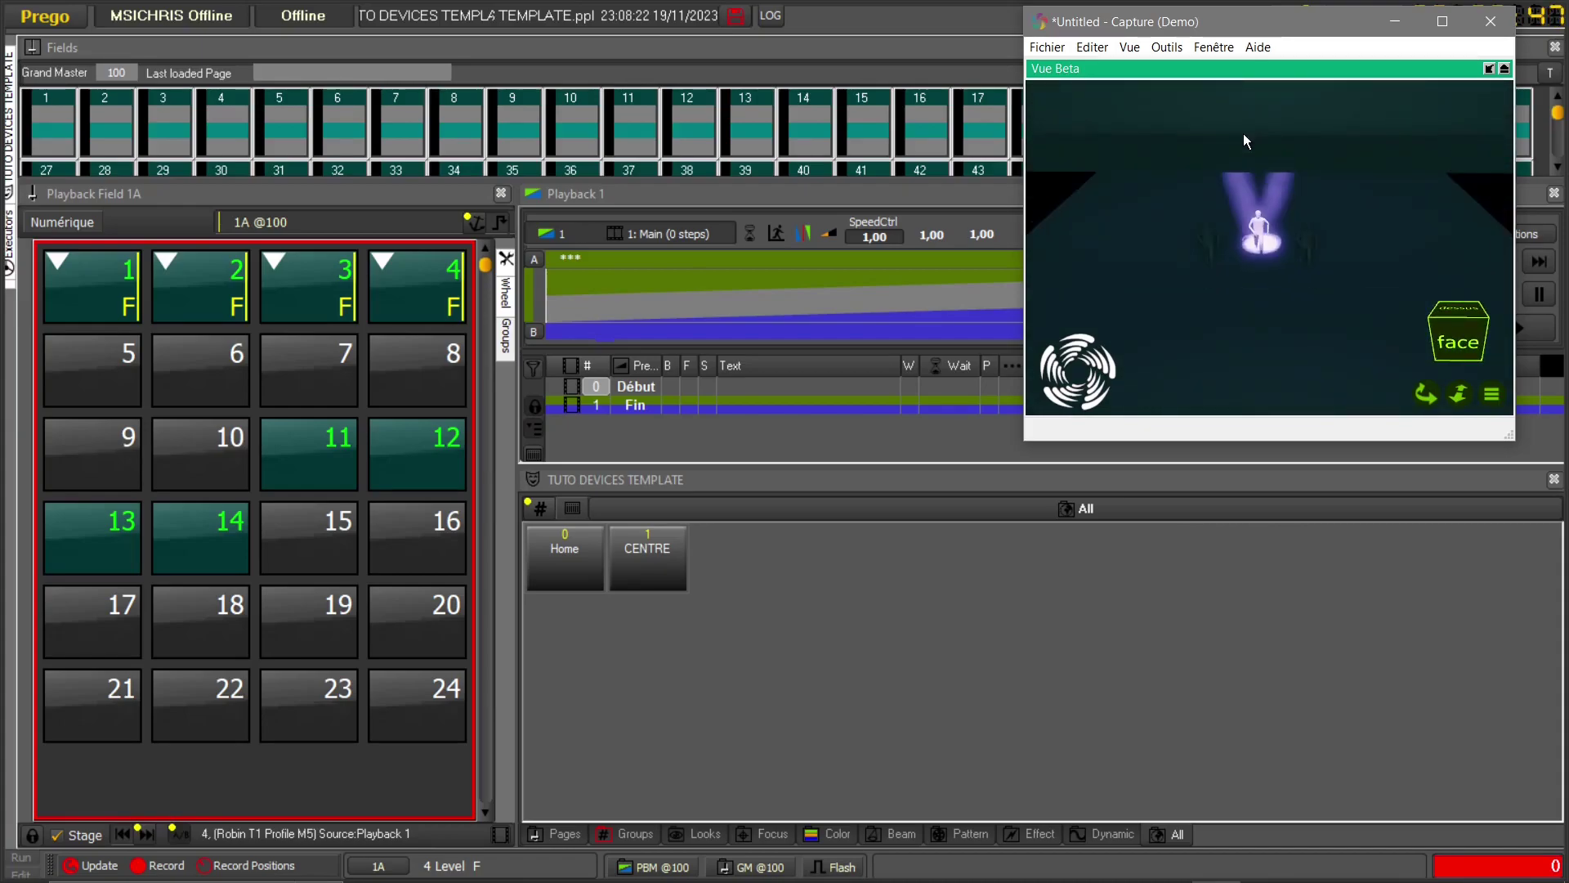
pyautogui.scroll(3, 1243, 134)
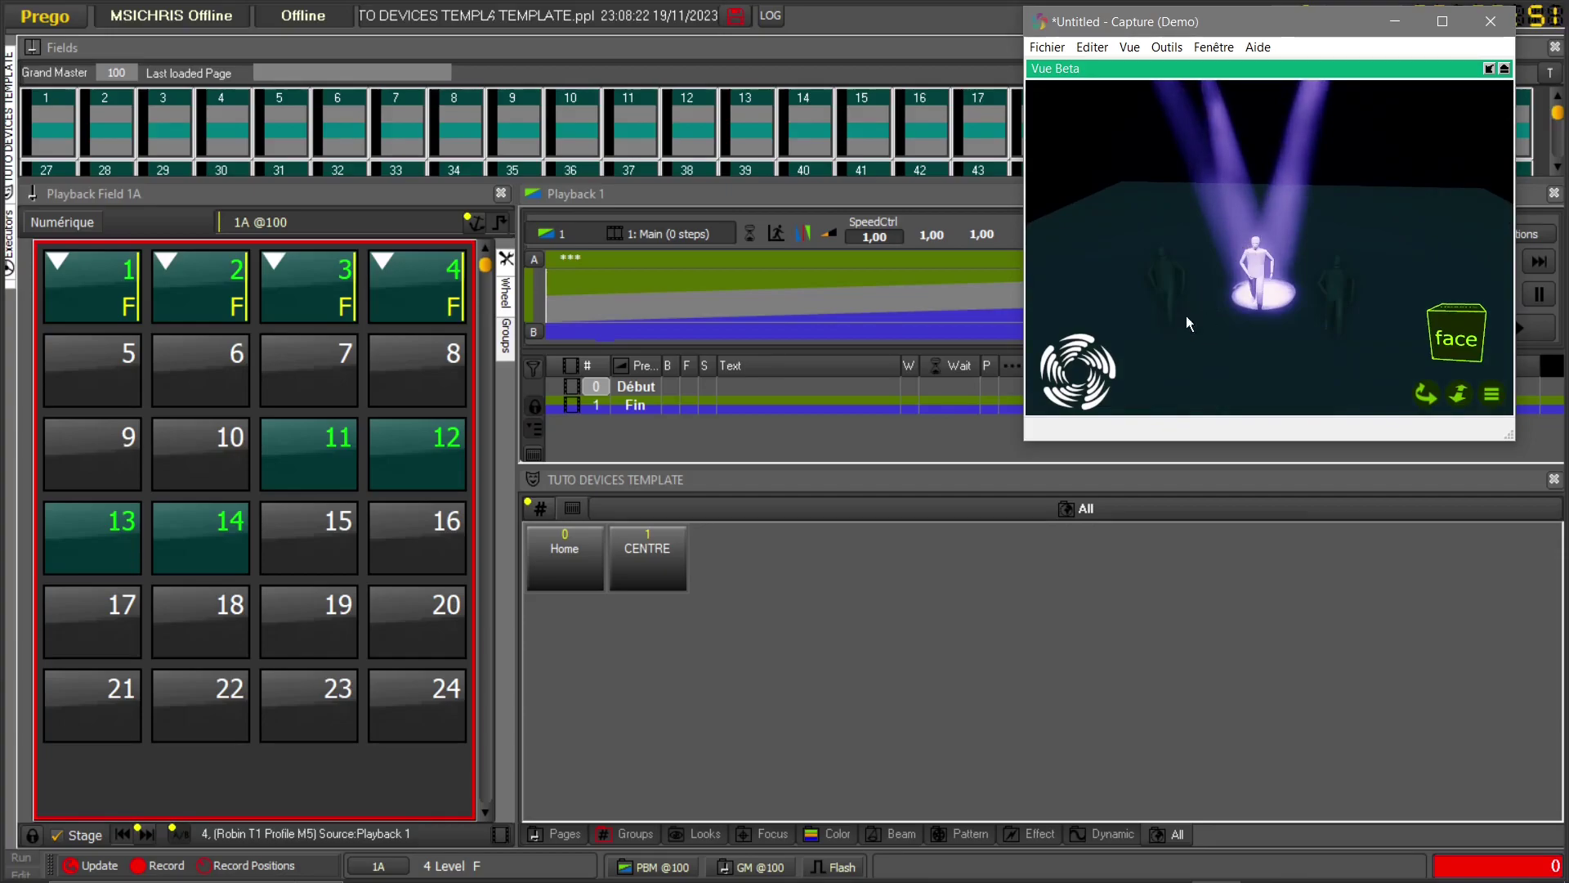
# - Select channels 1 to 4, spread their beams around the centre figure, and store the position in the CENTRE palette with Update/Add
pyautogui.click(80, 273)
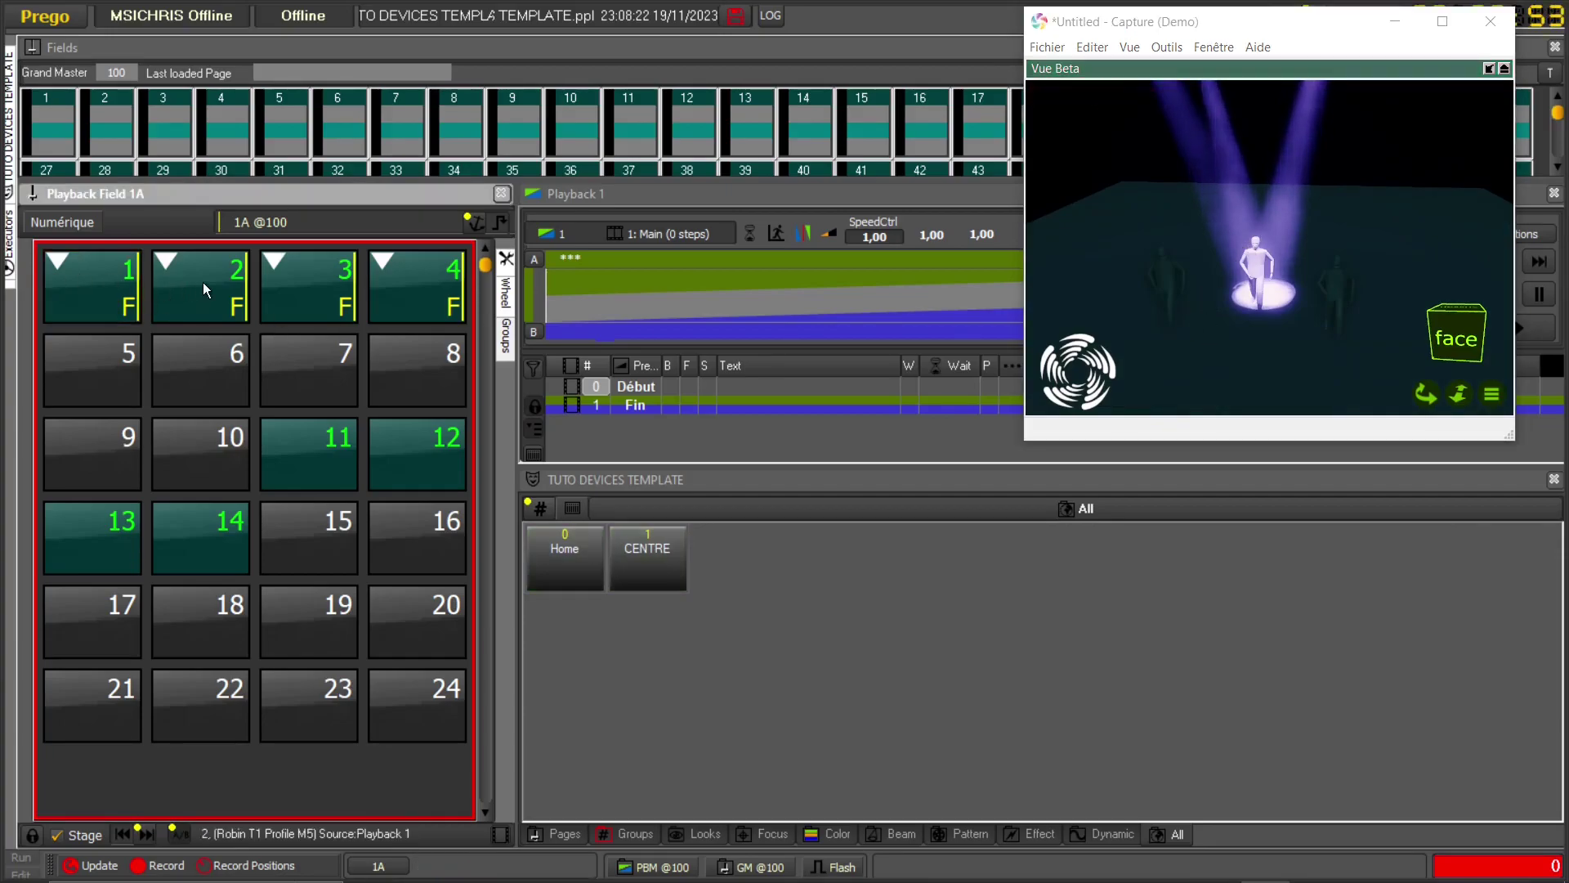
pyautogui.click(181, 282)
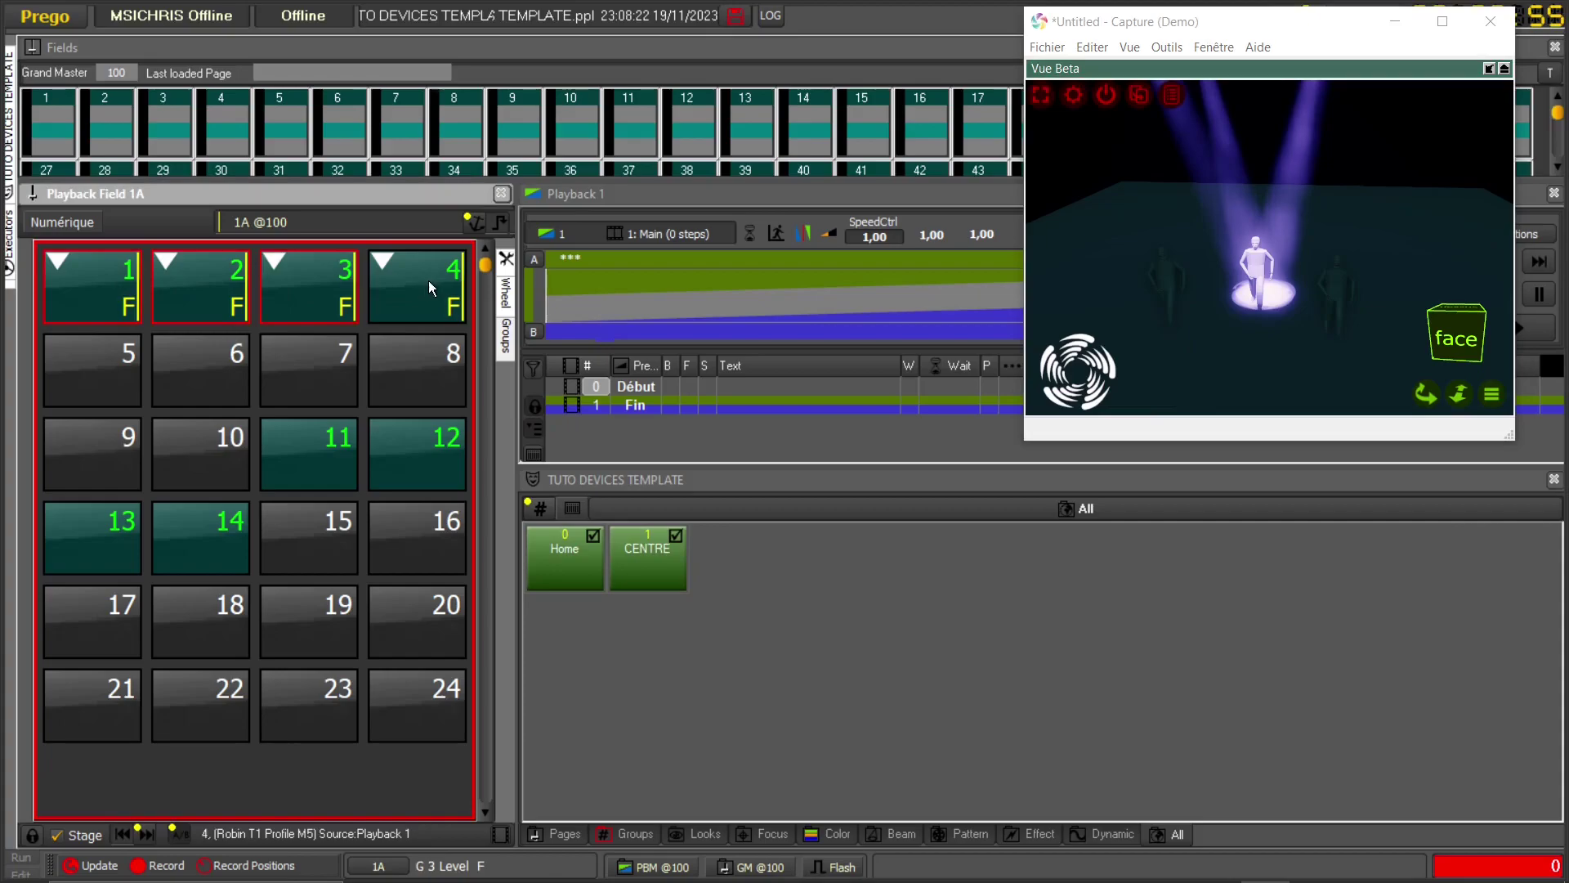
pyautogui.click(1245, 301)
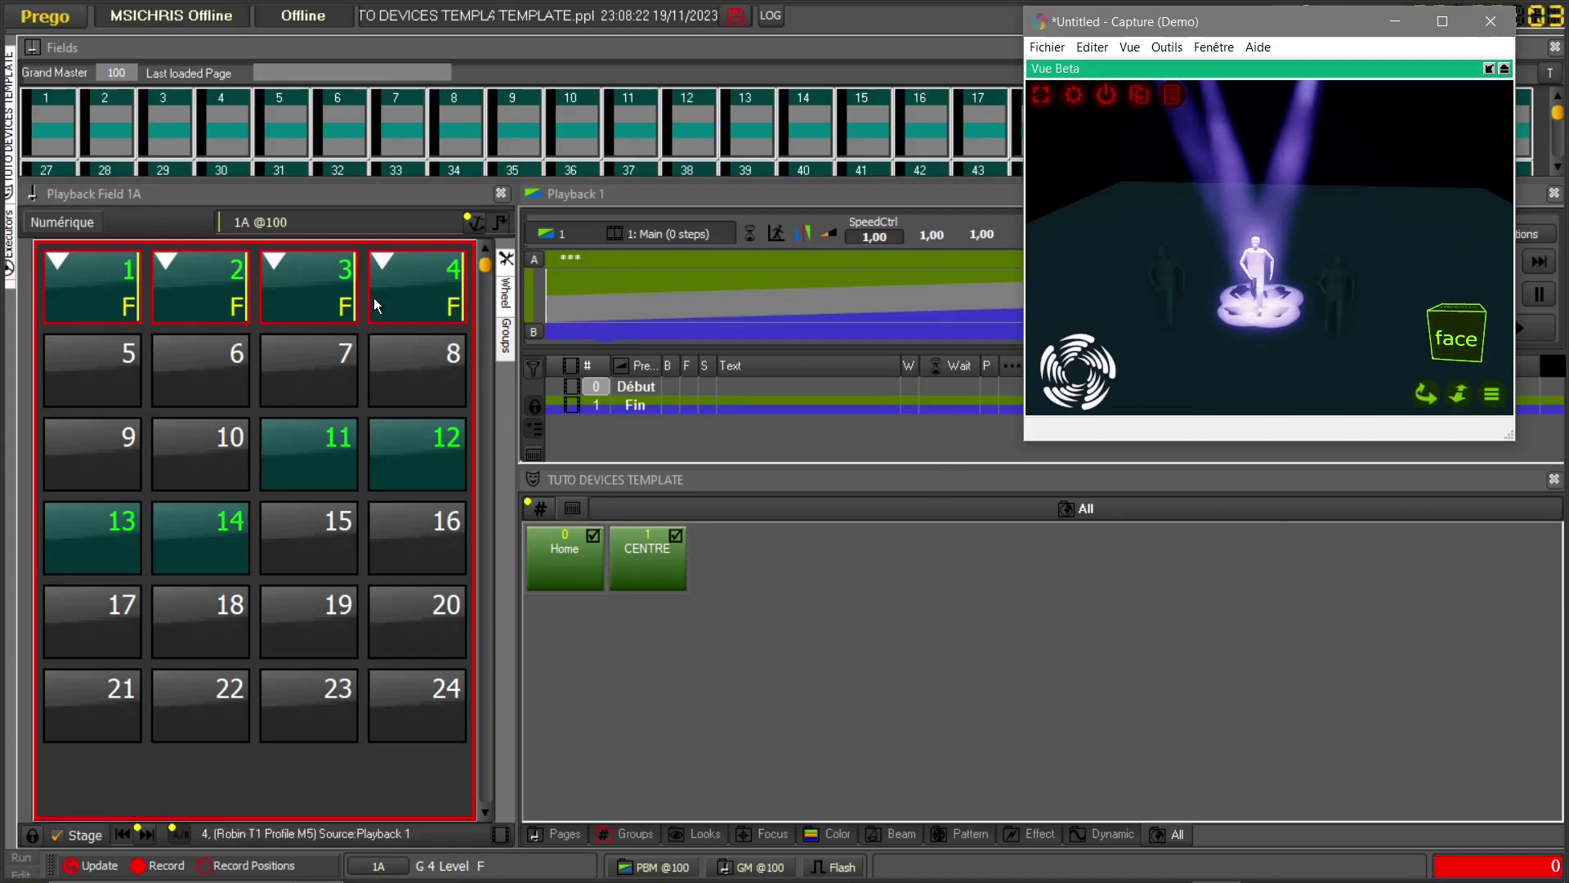
pyautogui.rightClick(651, 572)
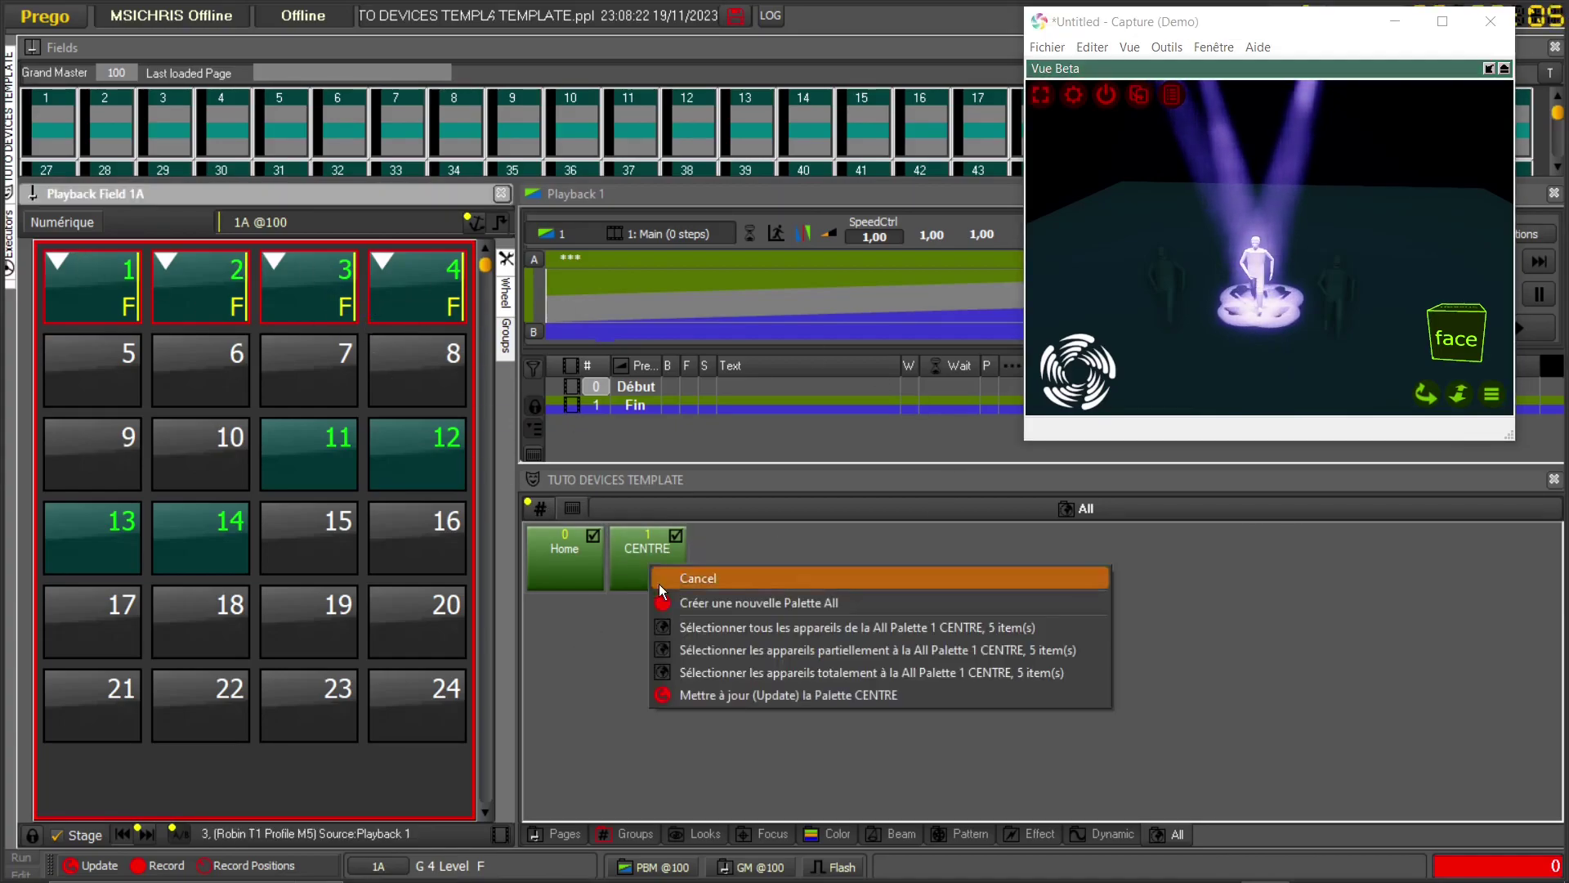
pyautogui.click(728, 697)
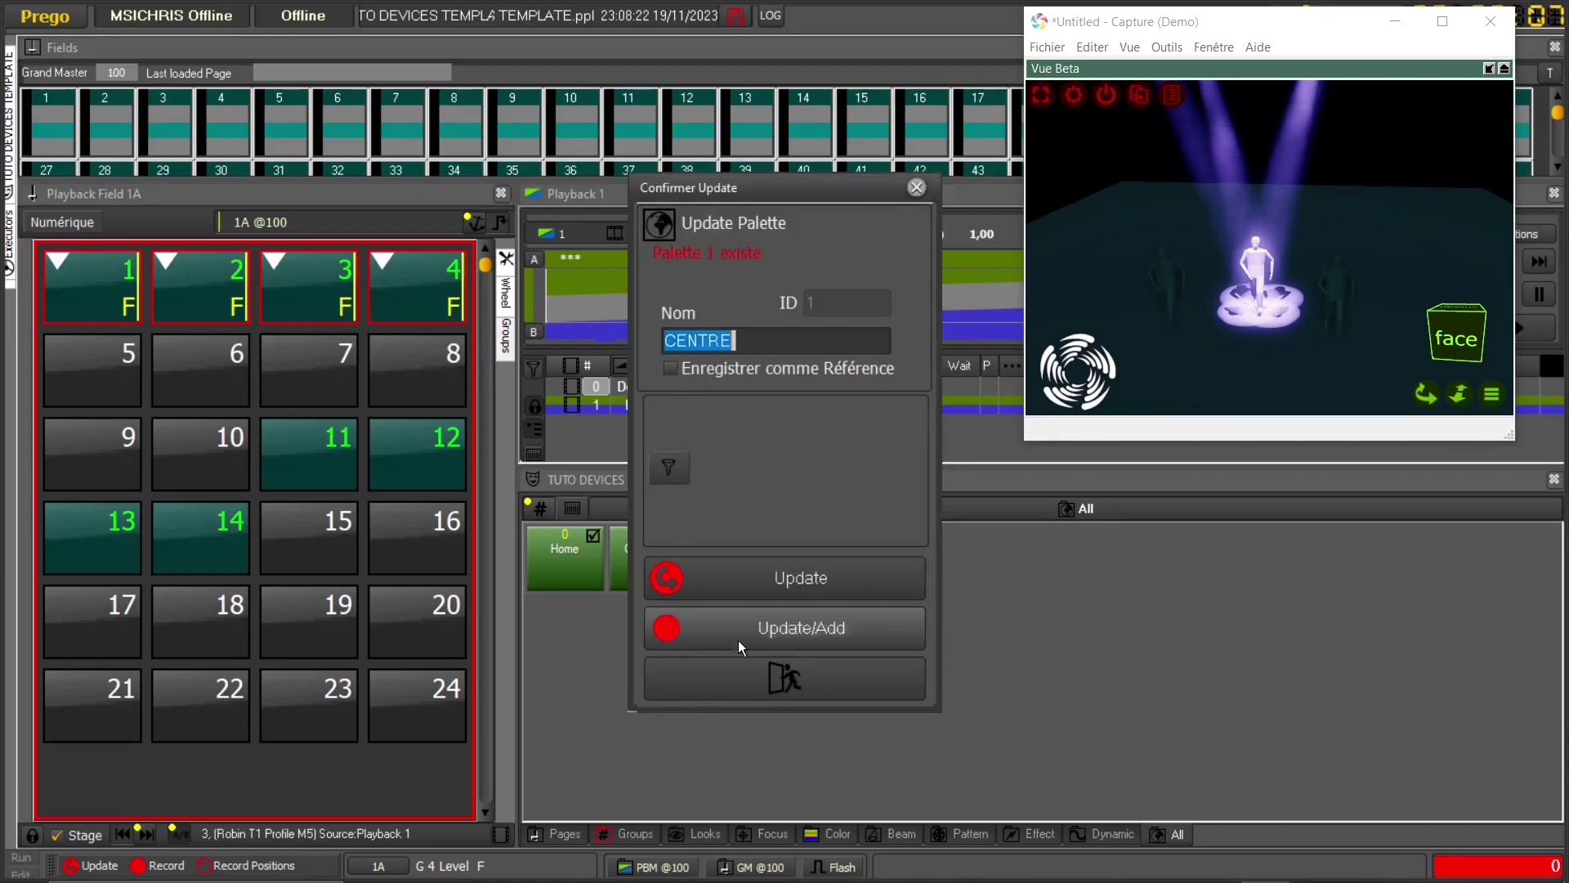
pyautogui.click(742, 635)
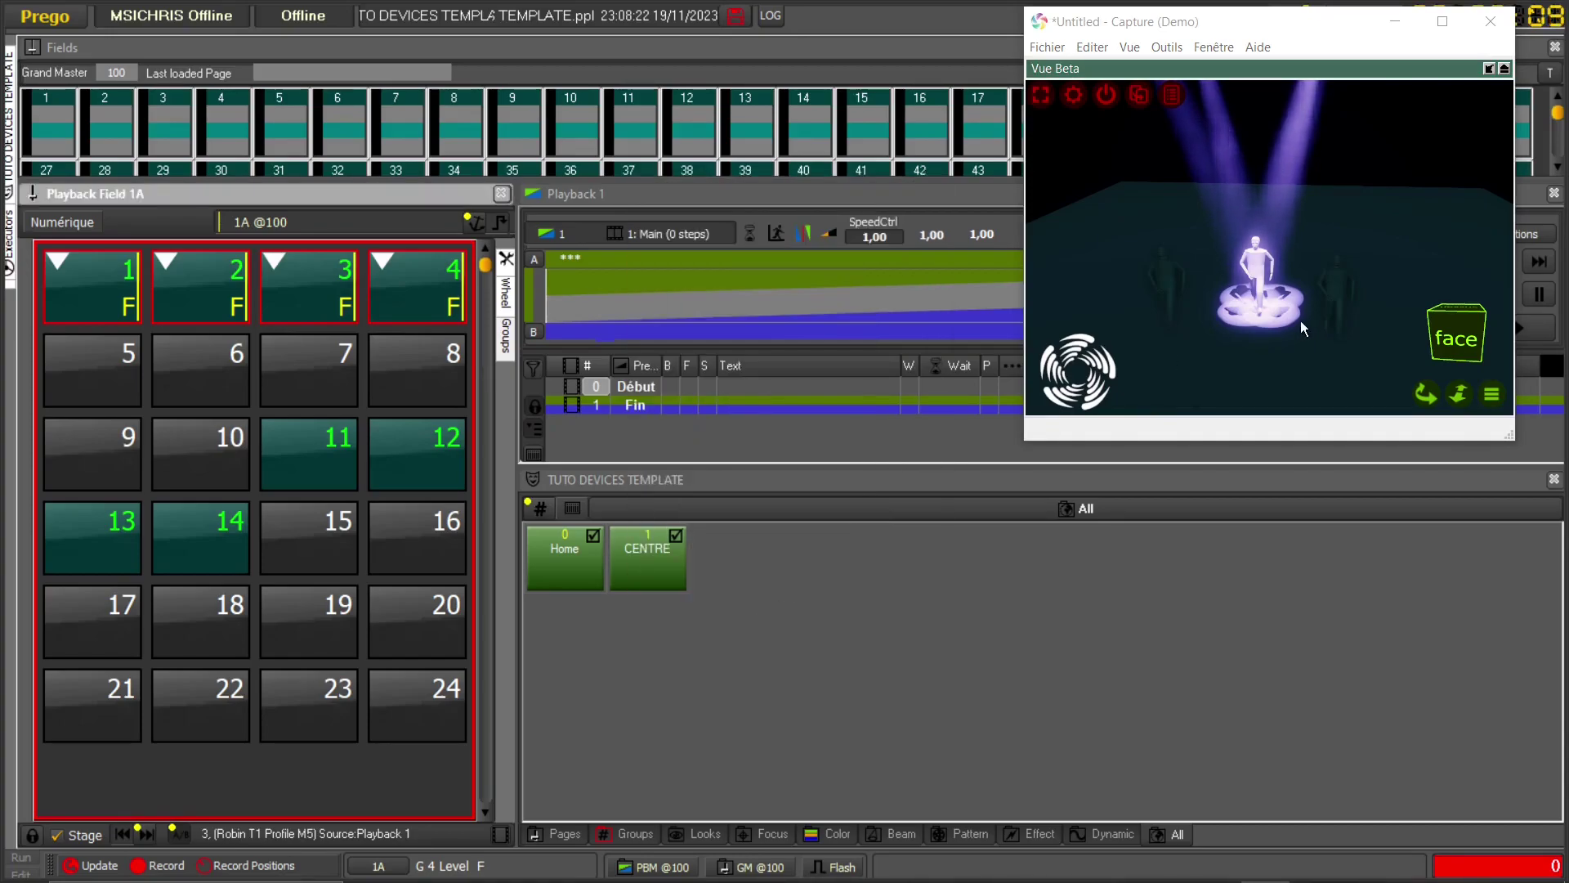
# - Recall the Home palette and aim the beams of channels 1 to 4 individually at the left-hand figure in the Capture view
pyautogui.click(564, 558)
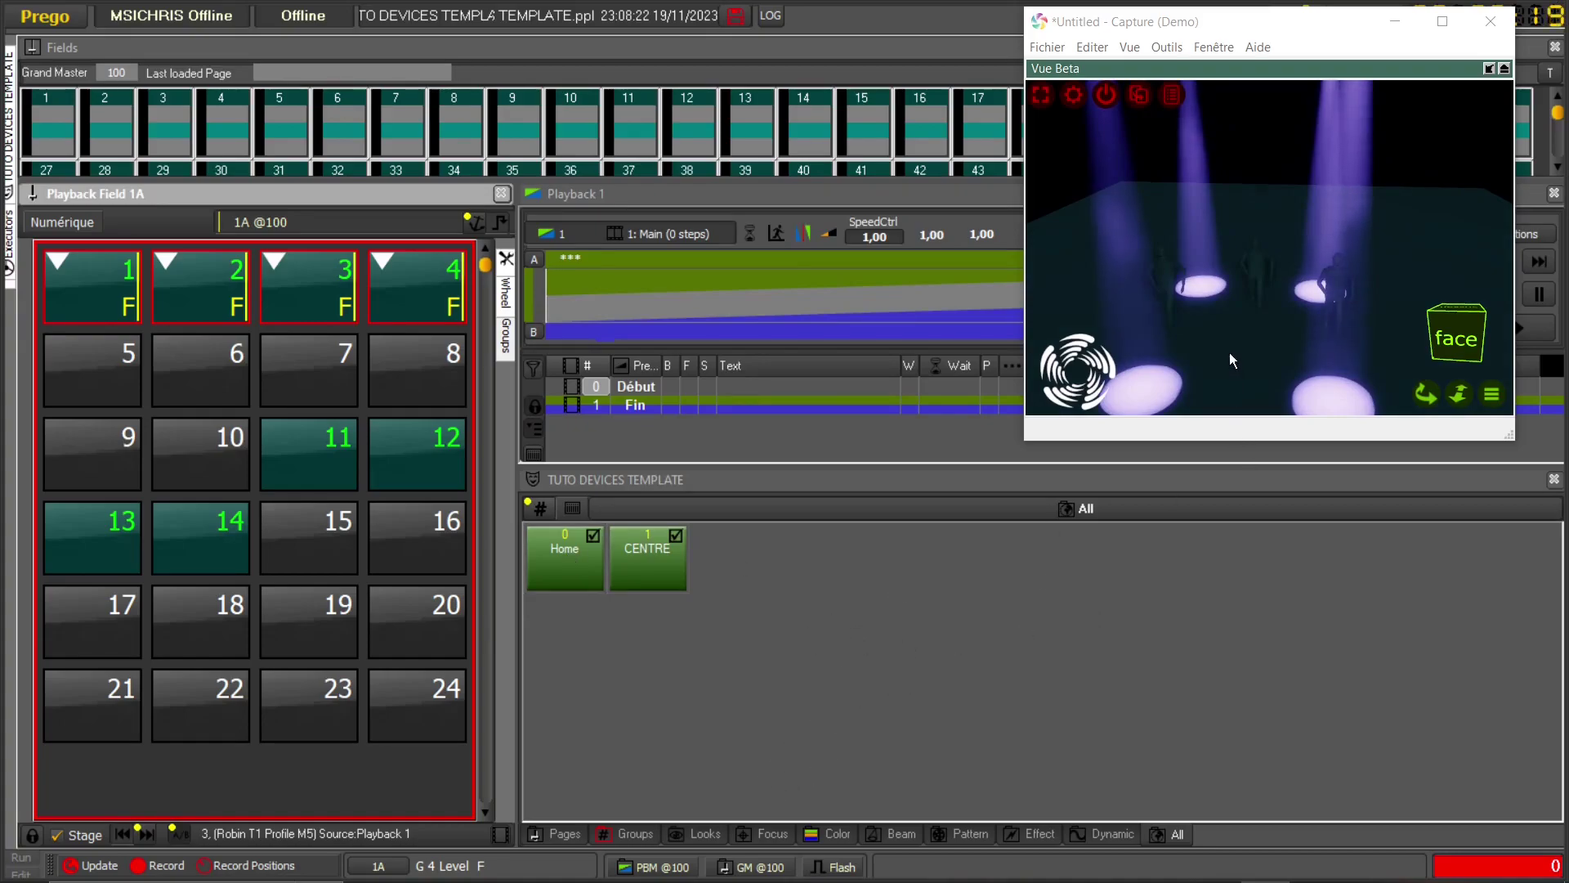
pyautogui.click(99, 287)
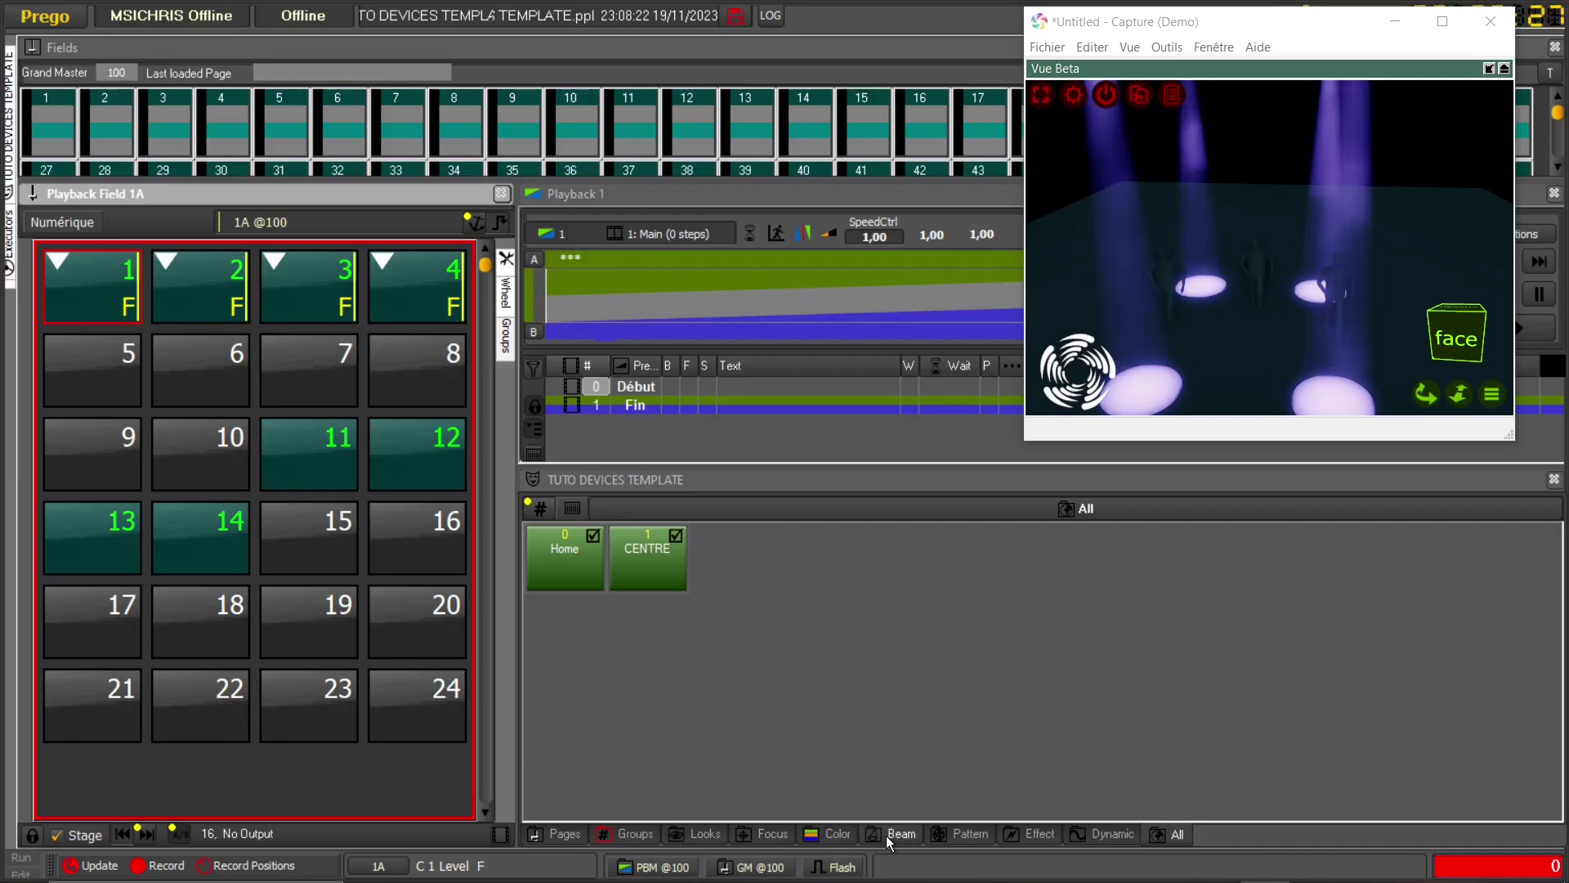
pyautogui.click(1131, 393)
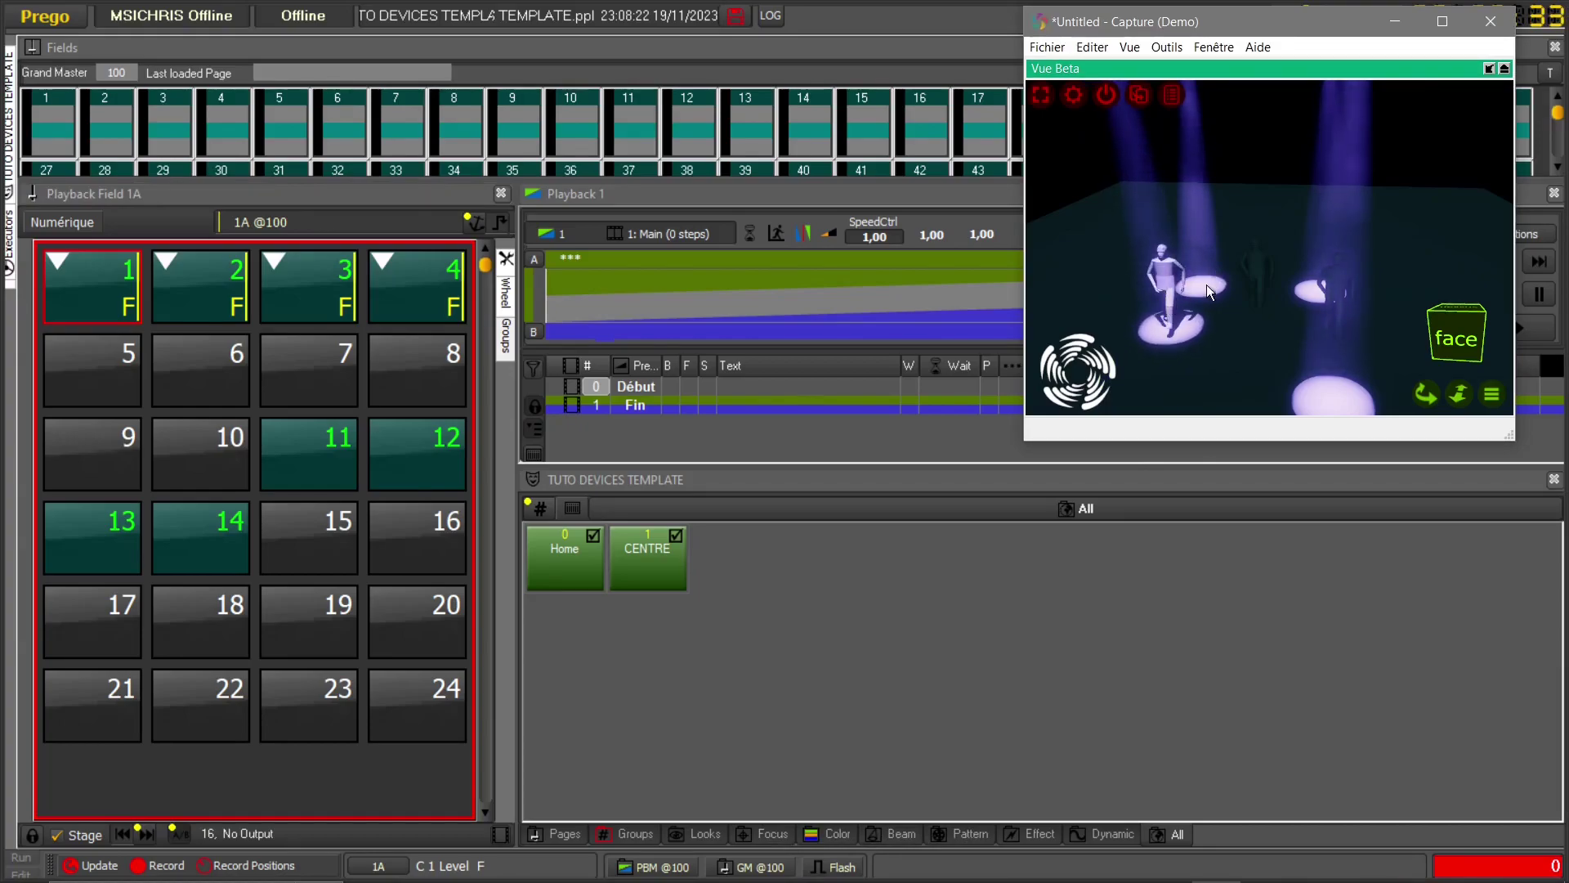
pyautogui.click(195, 297)
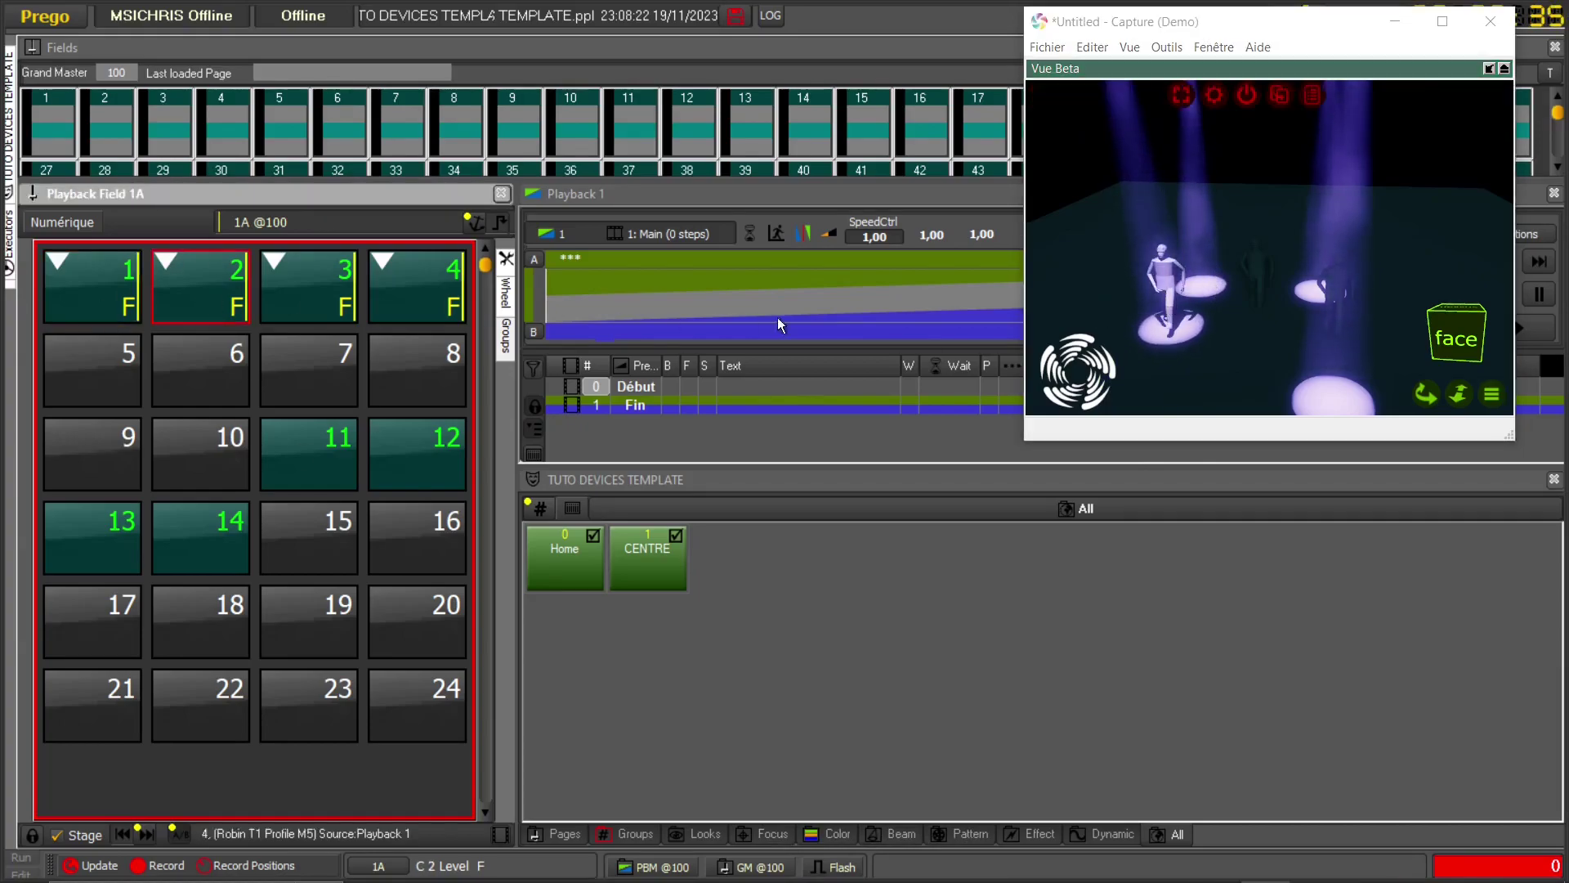
pyautogui.click(1180, 296)
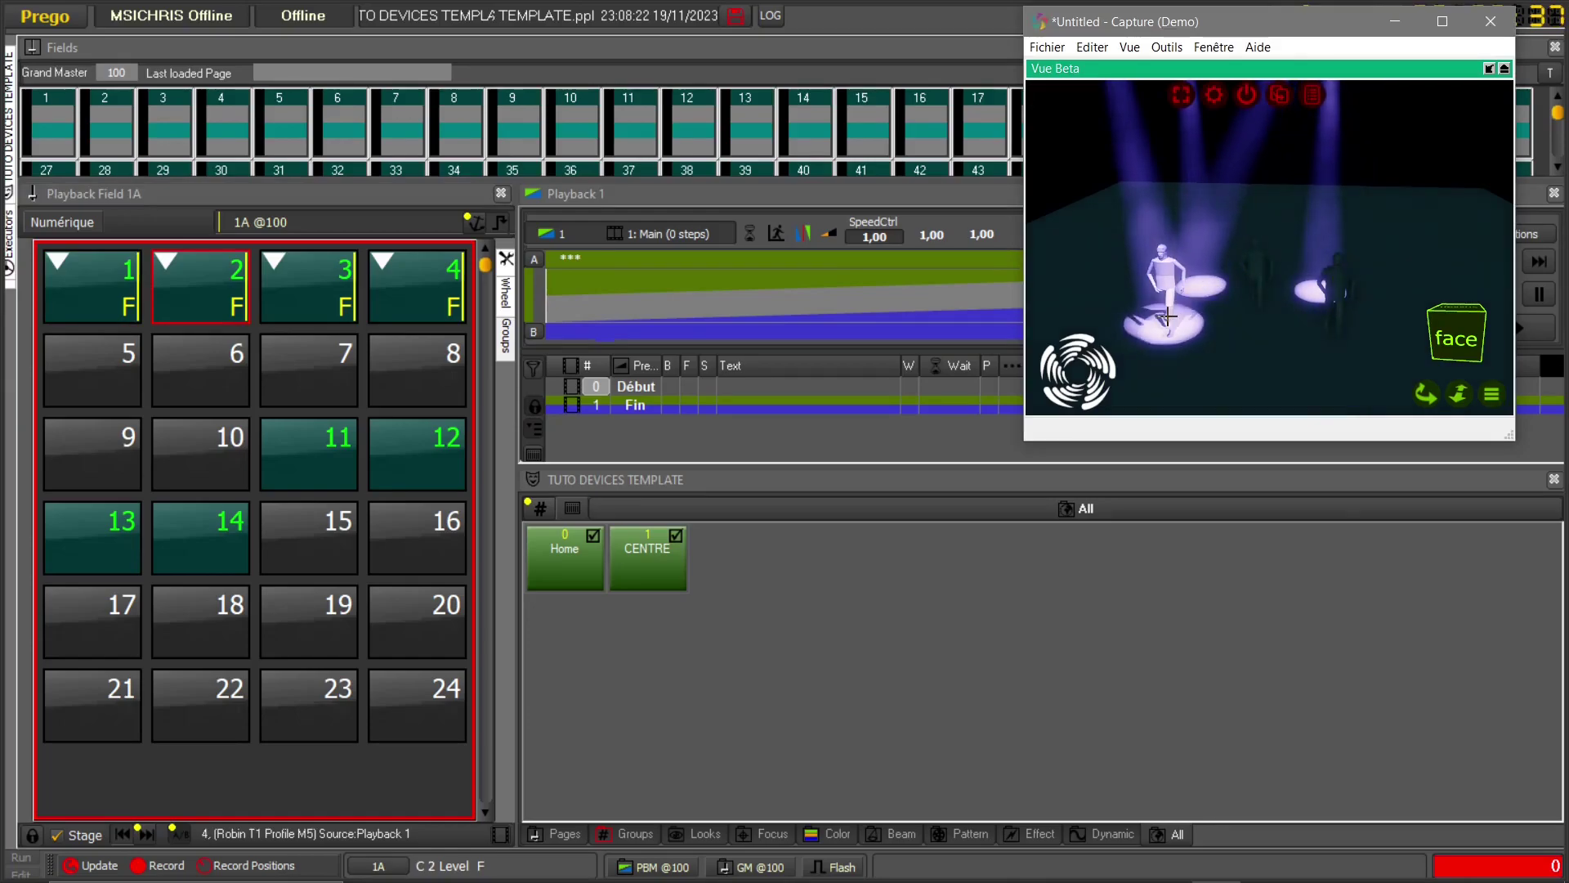
pyautogui.click(275, 261)
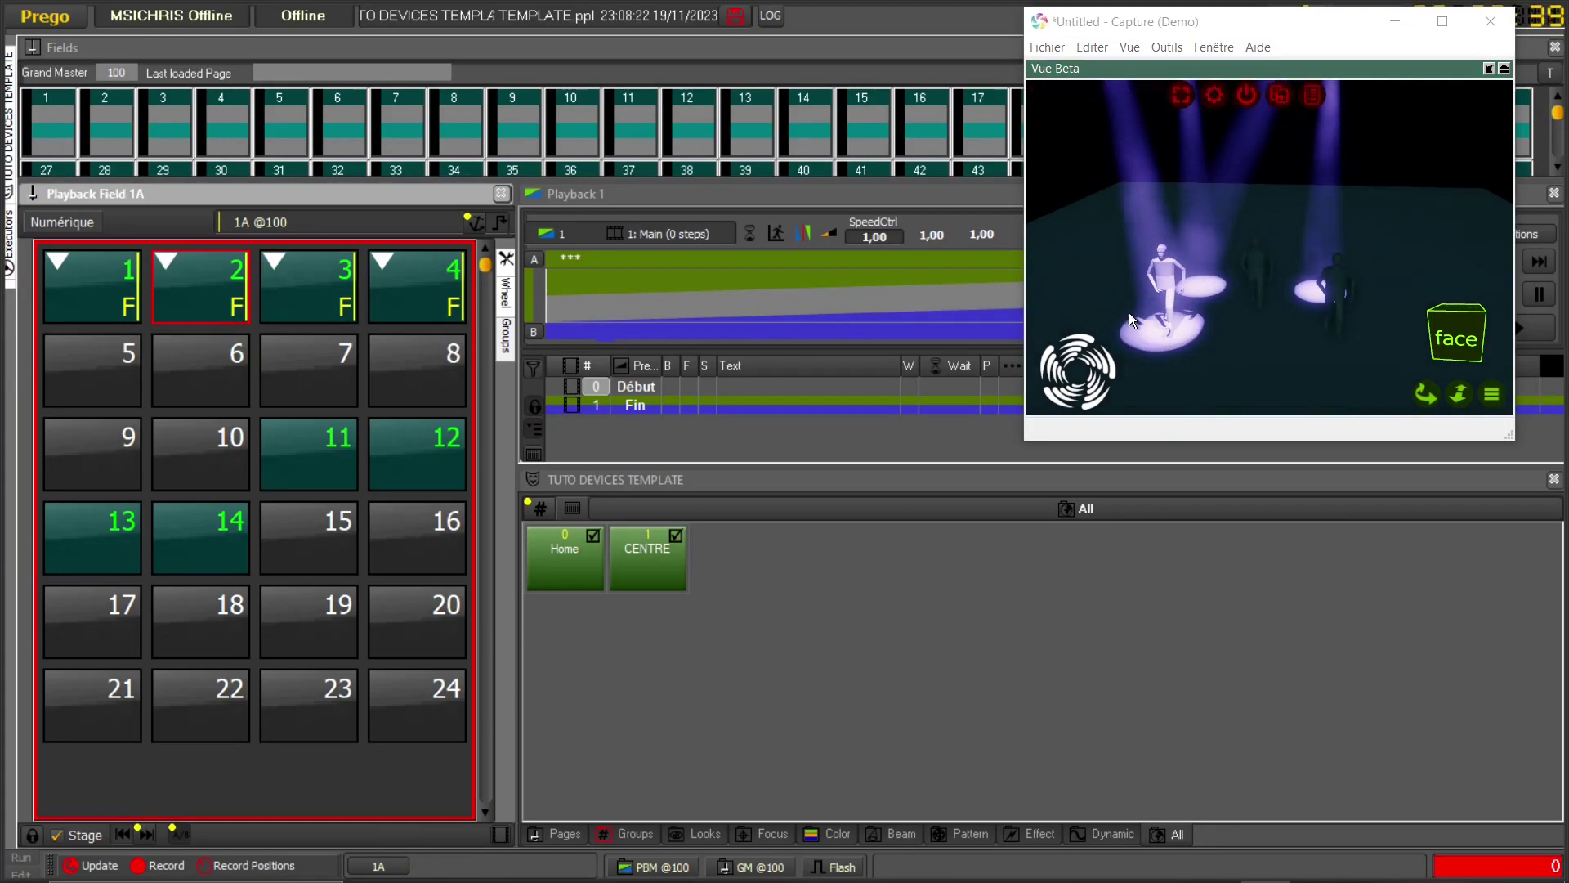
pyautogui.click(447, 298)
pyautogui.click(1188, 310)
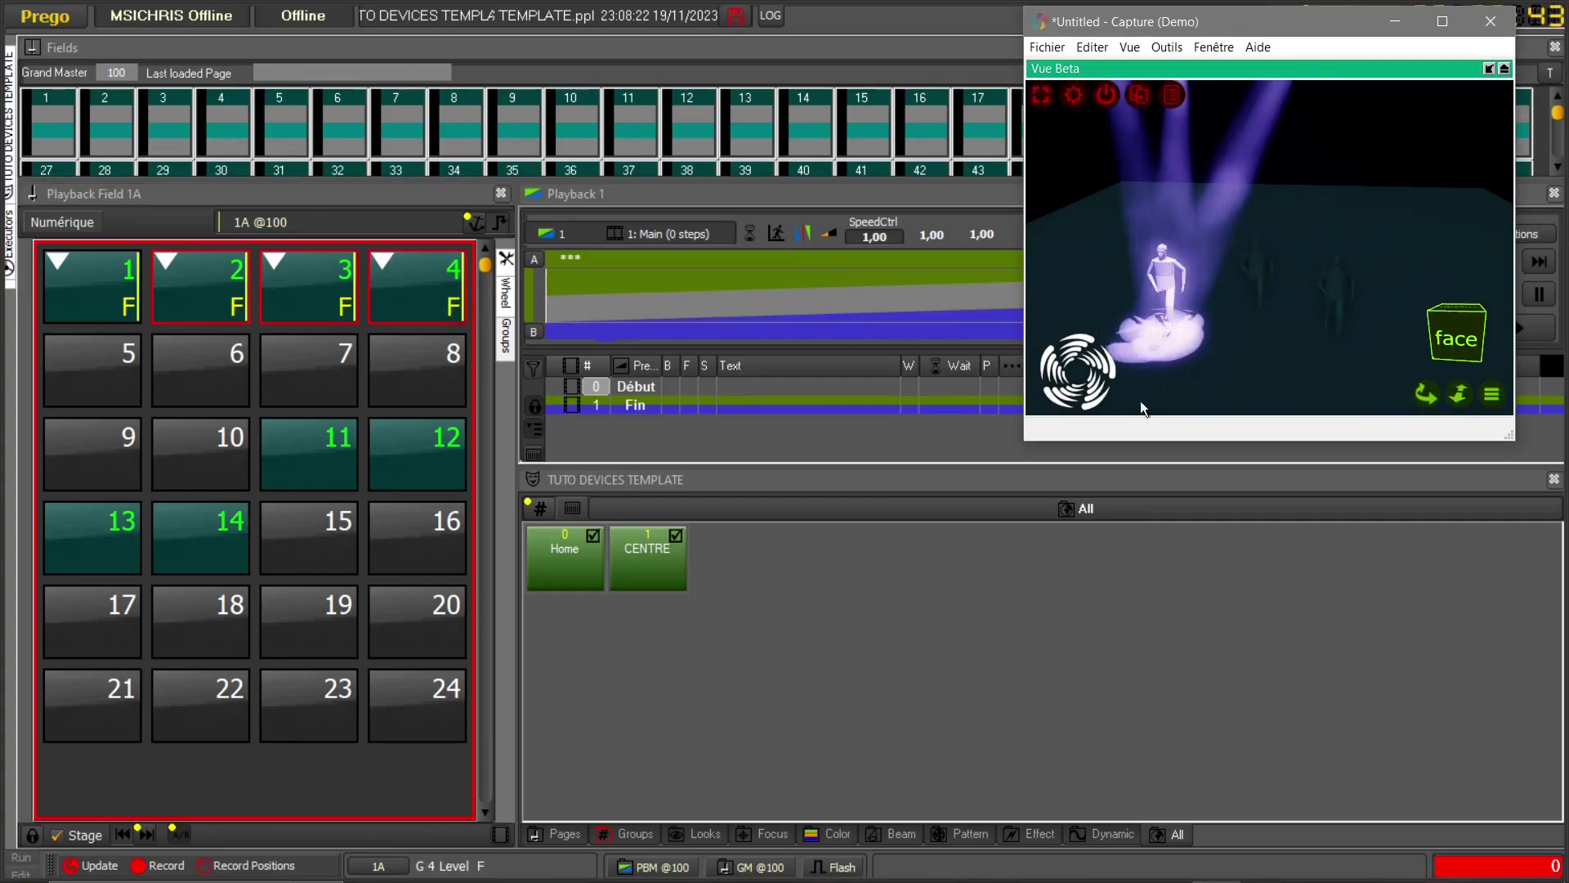
# - Record the position of channels 1 to 4 as Focus palette 1, named HOMME JARDIN
pyautogui.click(769, 833)
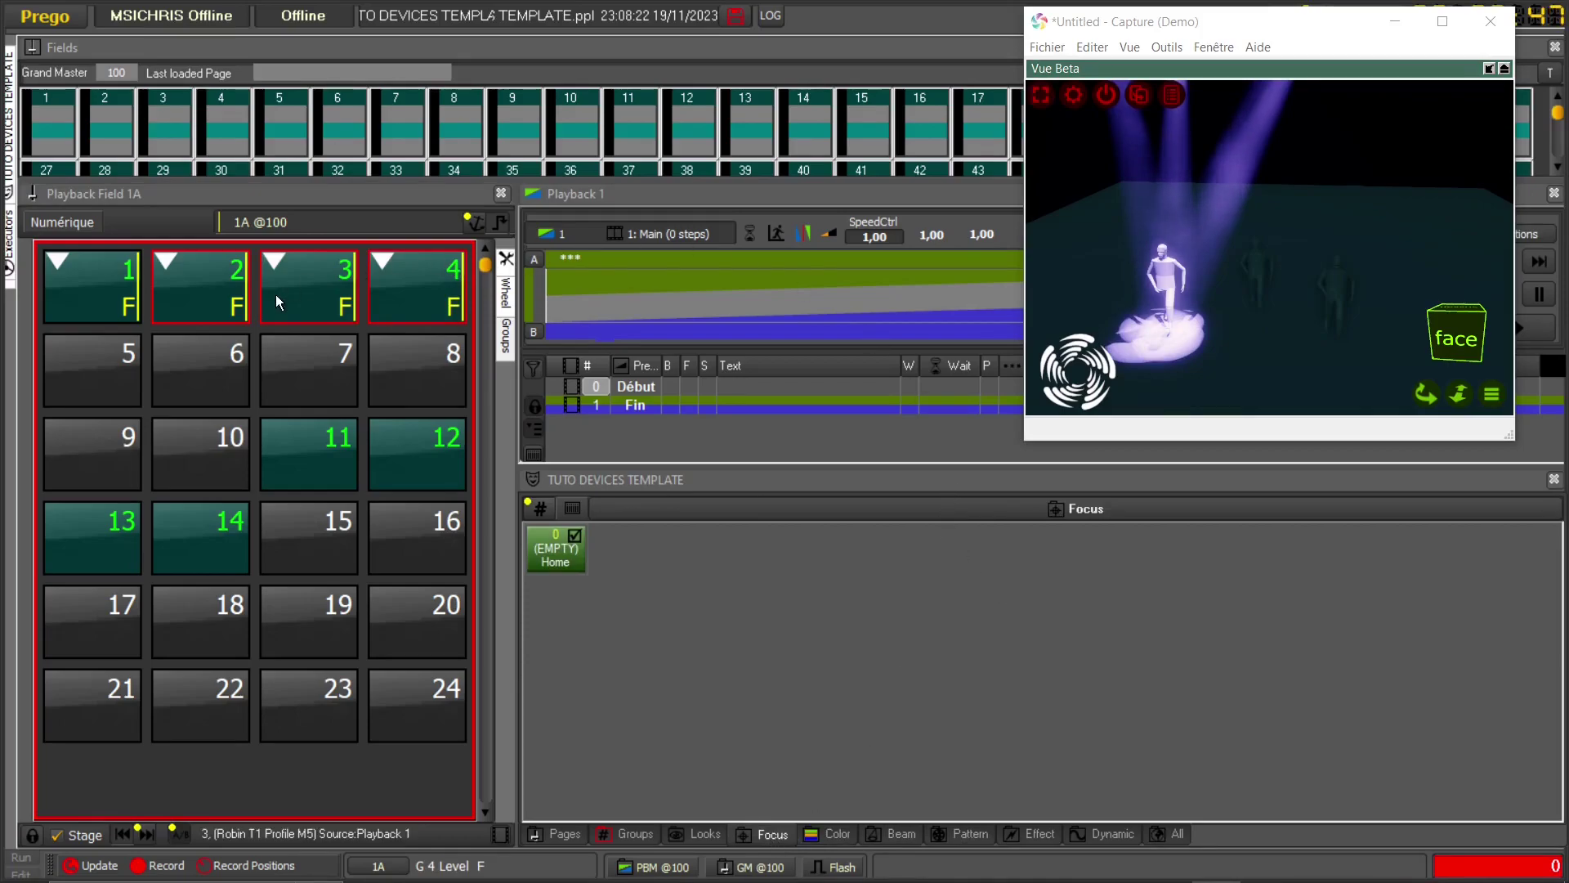
pyautogui.click(85, 281)
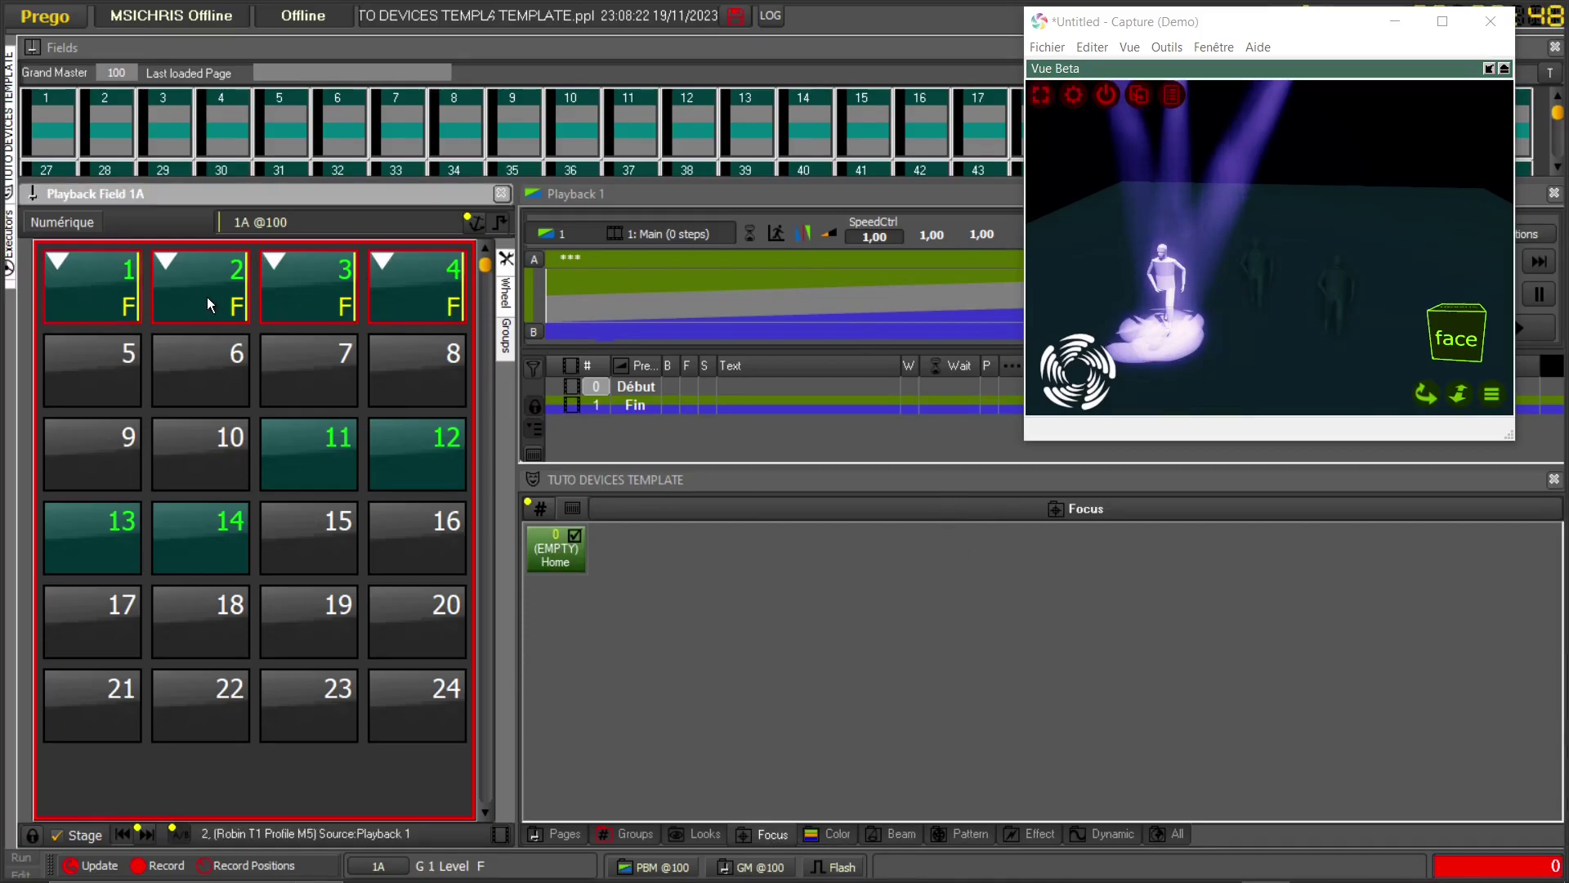
pyautogui.click(665, 541)
pyautogui.click(733, 583)
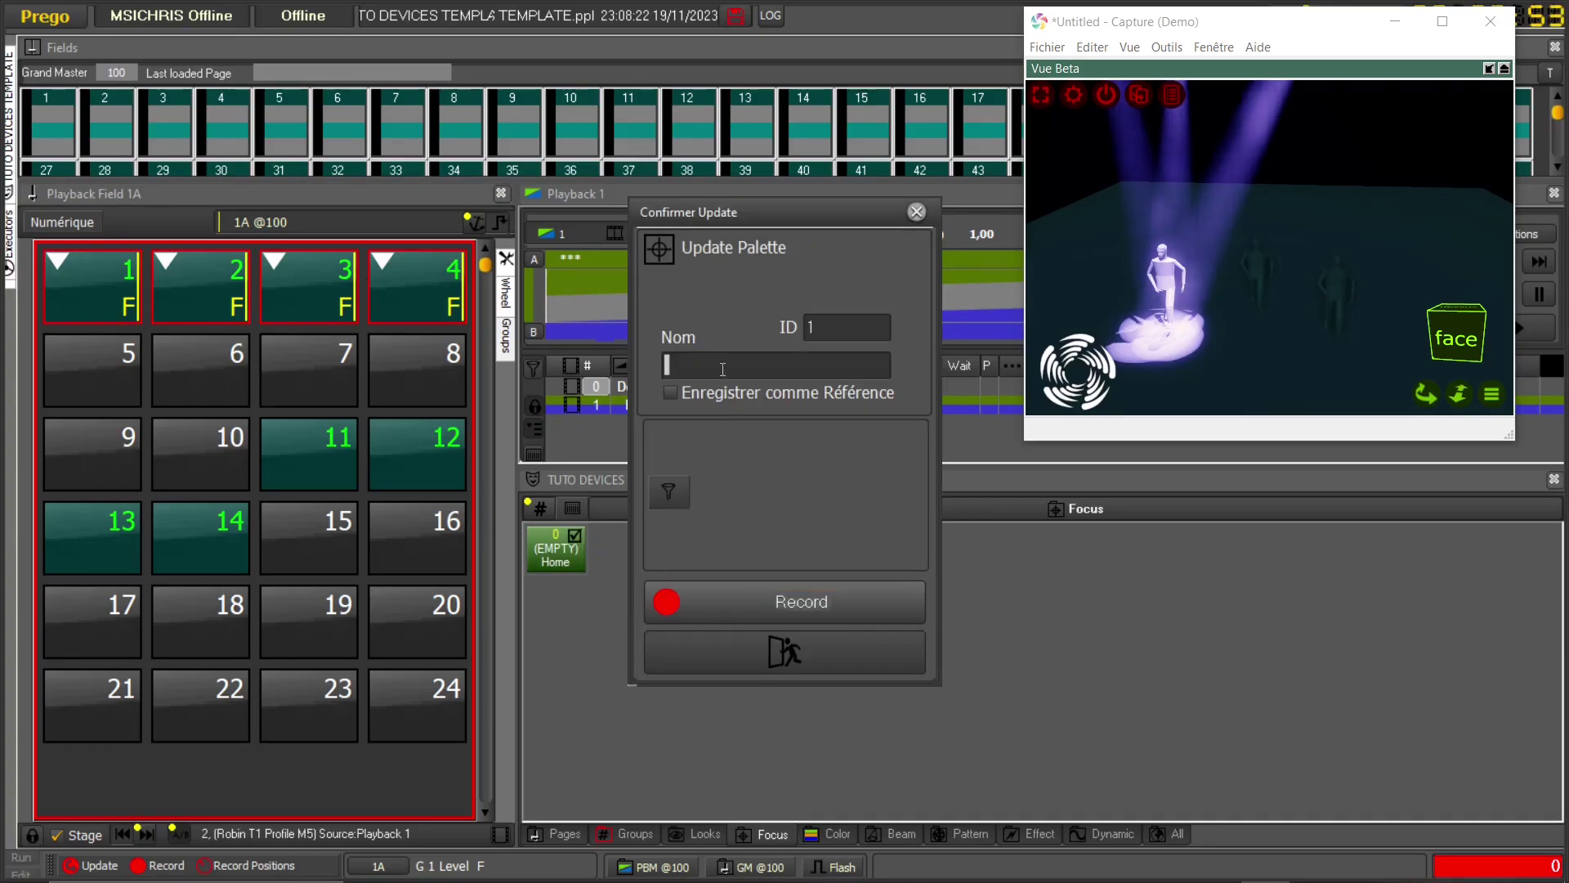
pyautogui.write('F')
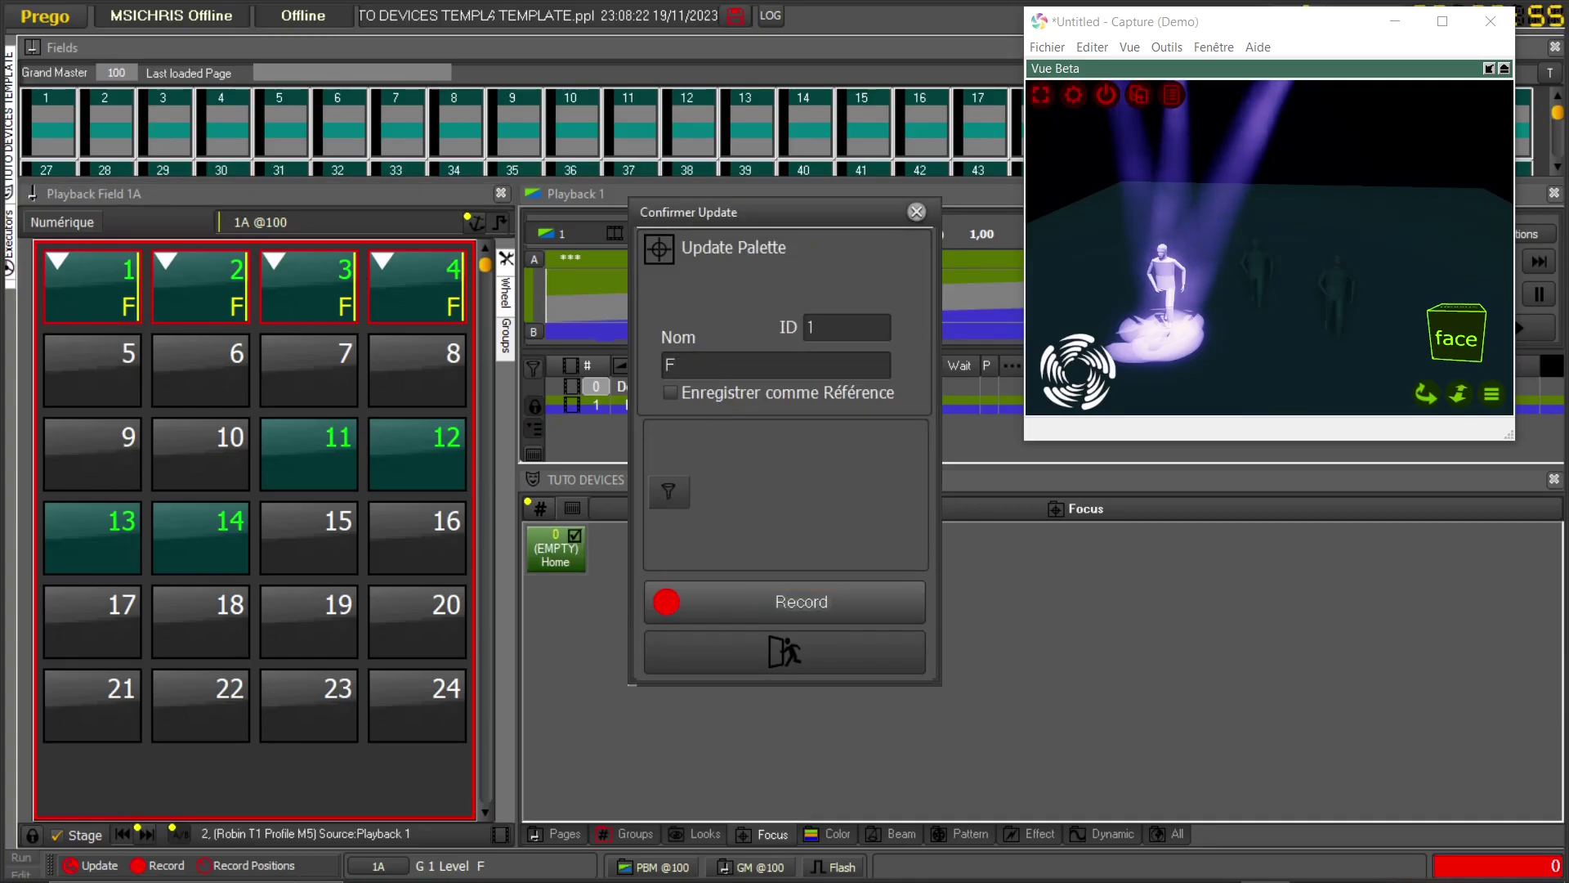
pyautogui.write('HOMME')
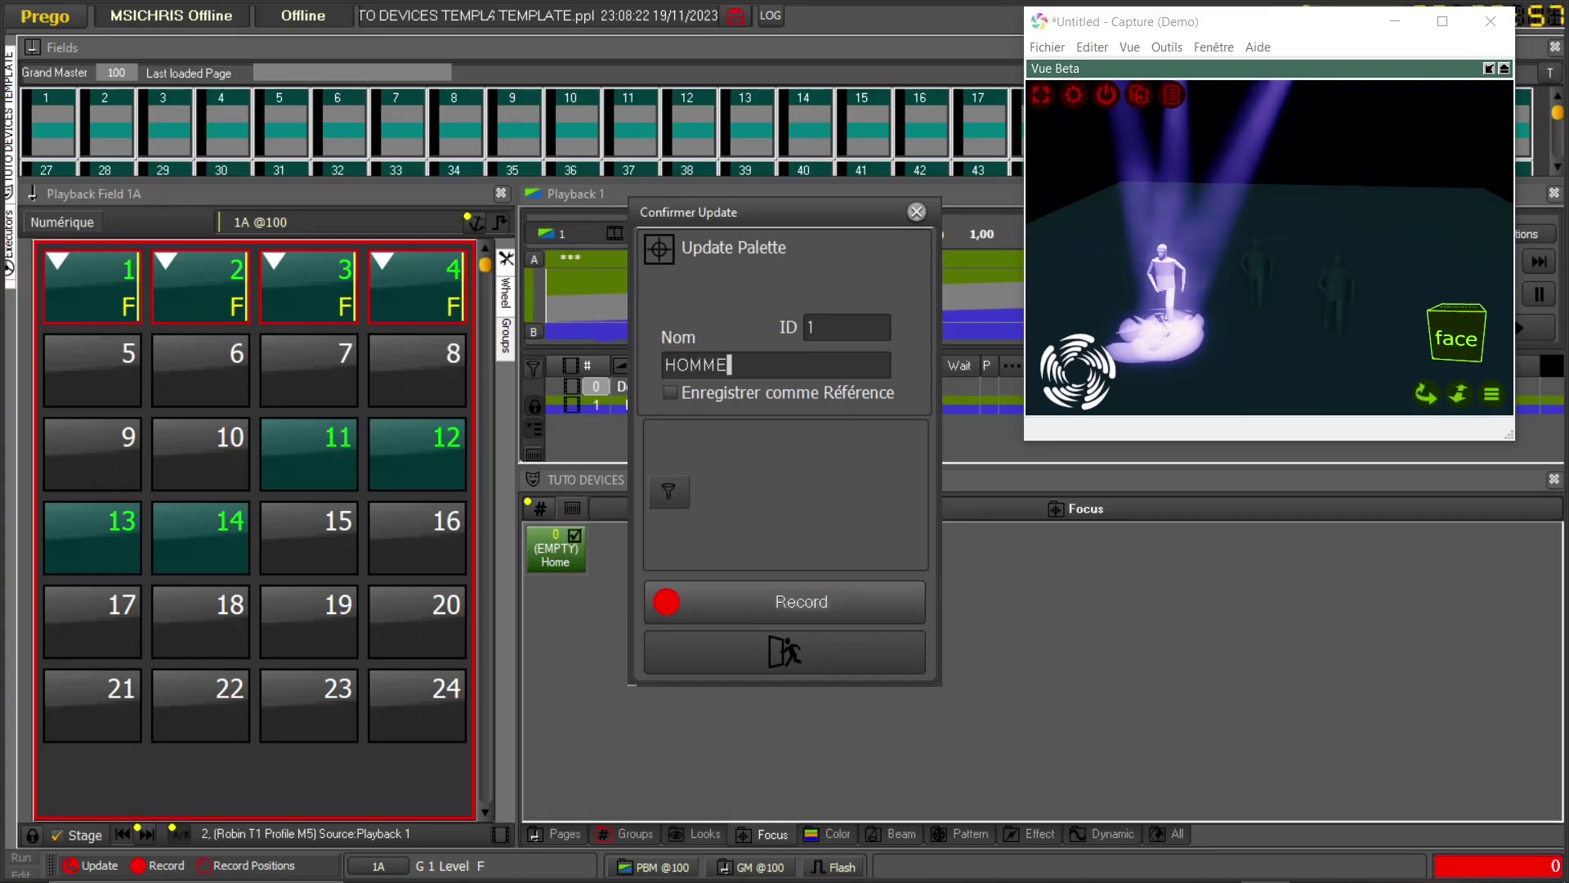
pyautogui.write(' JARDIN')
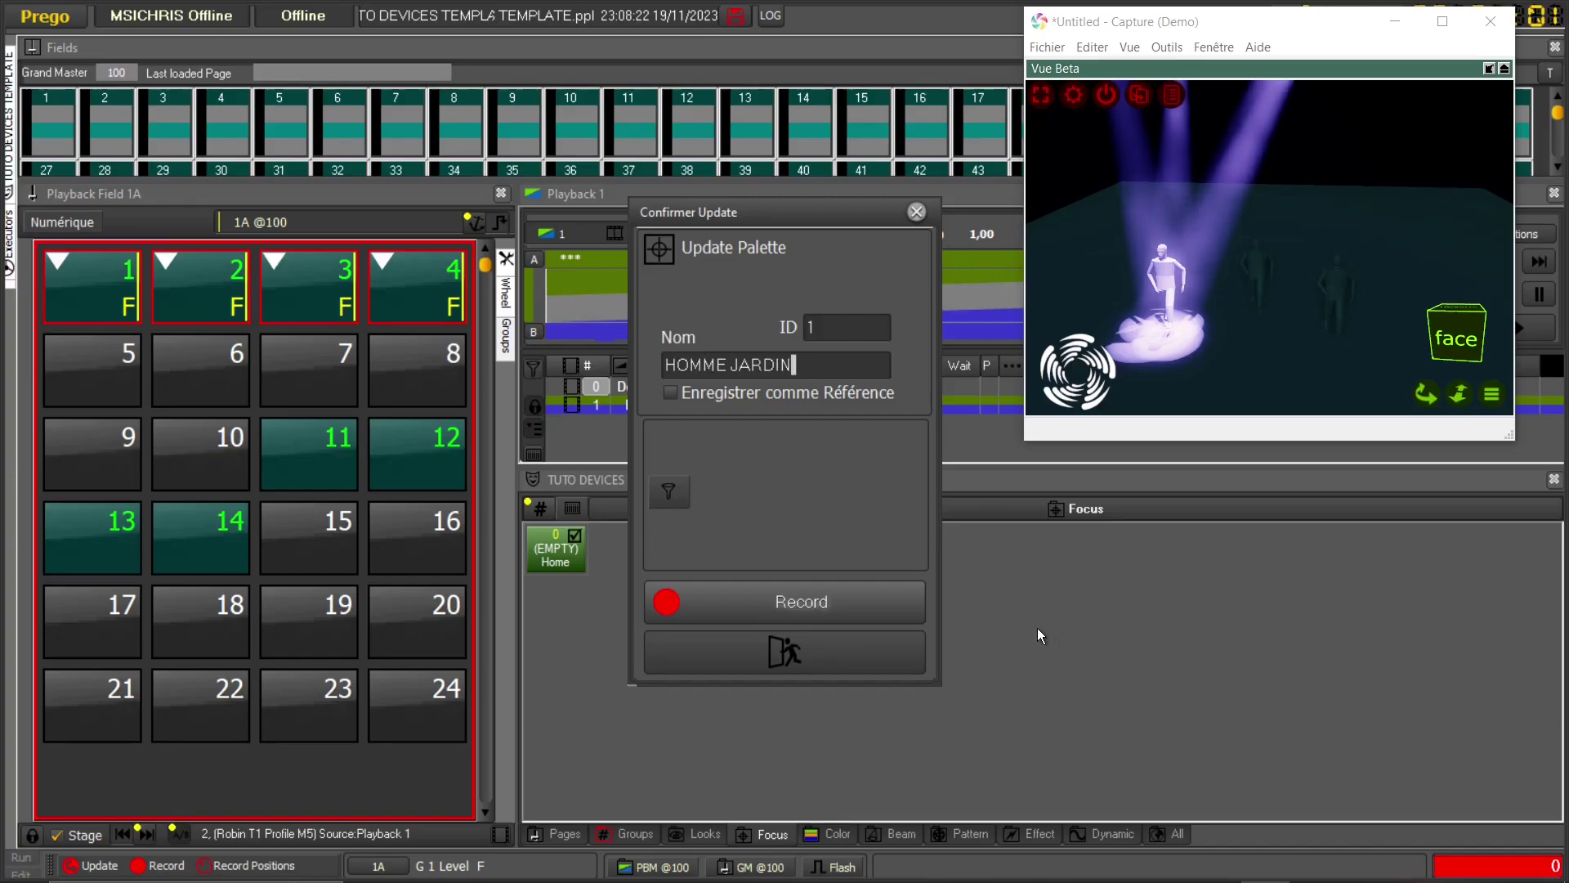
pyautogui.click(811, 607)
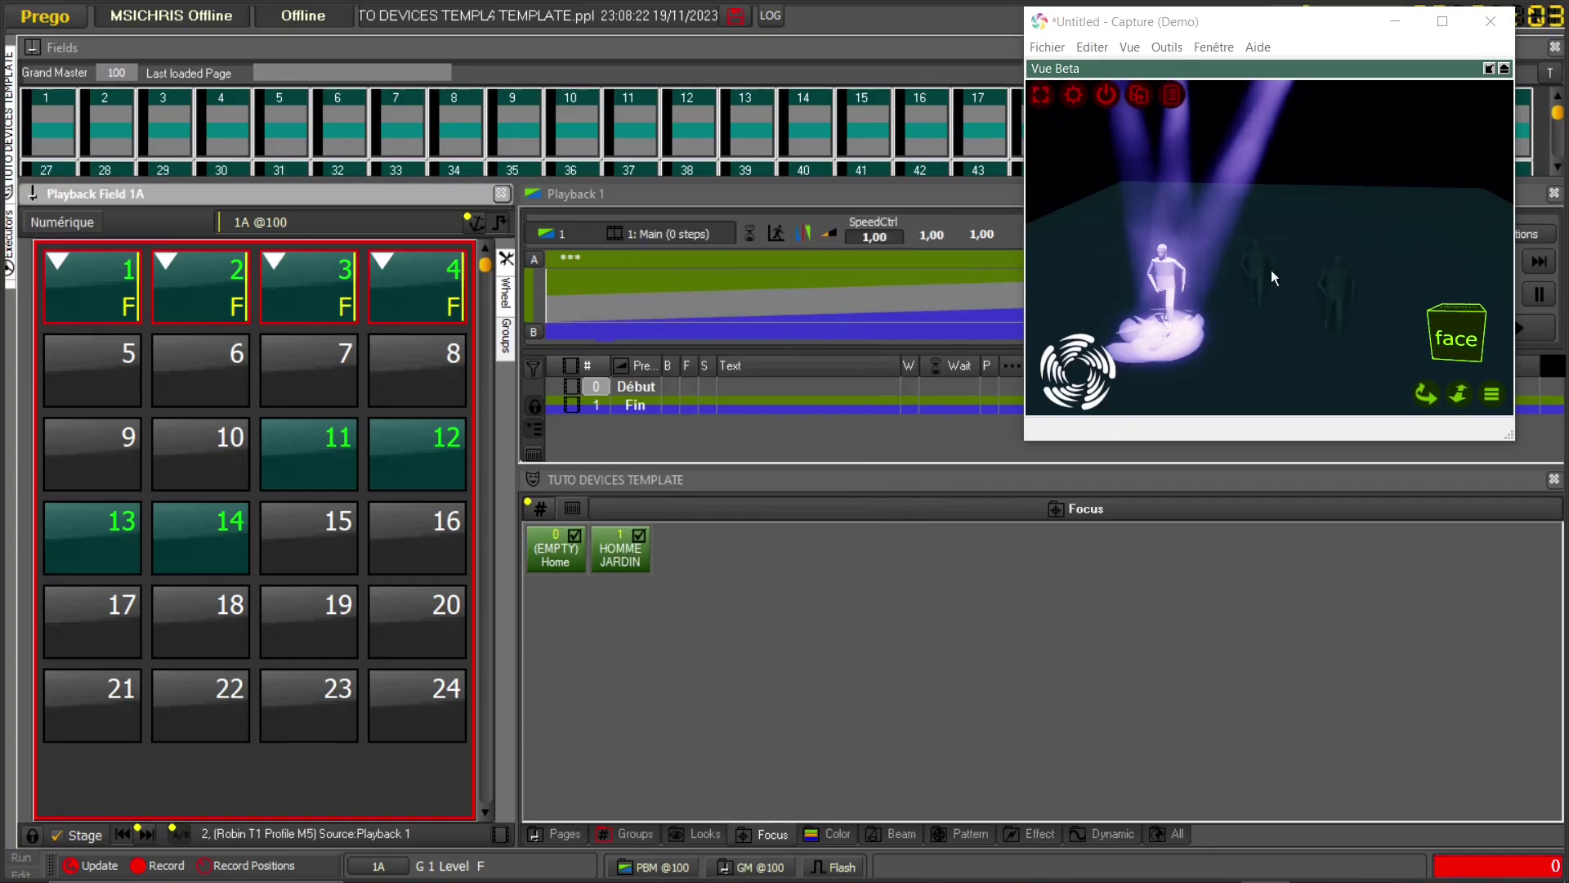
# - Aim the beams of channels 1 to 4 at the right-hand figure and record the position as Focus palette 2, named HOMME COUR
pyautogui.moveTo(1186, 344); pyautogui.dragTo(1338, 330)
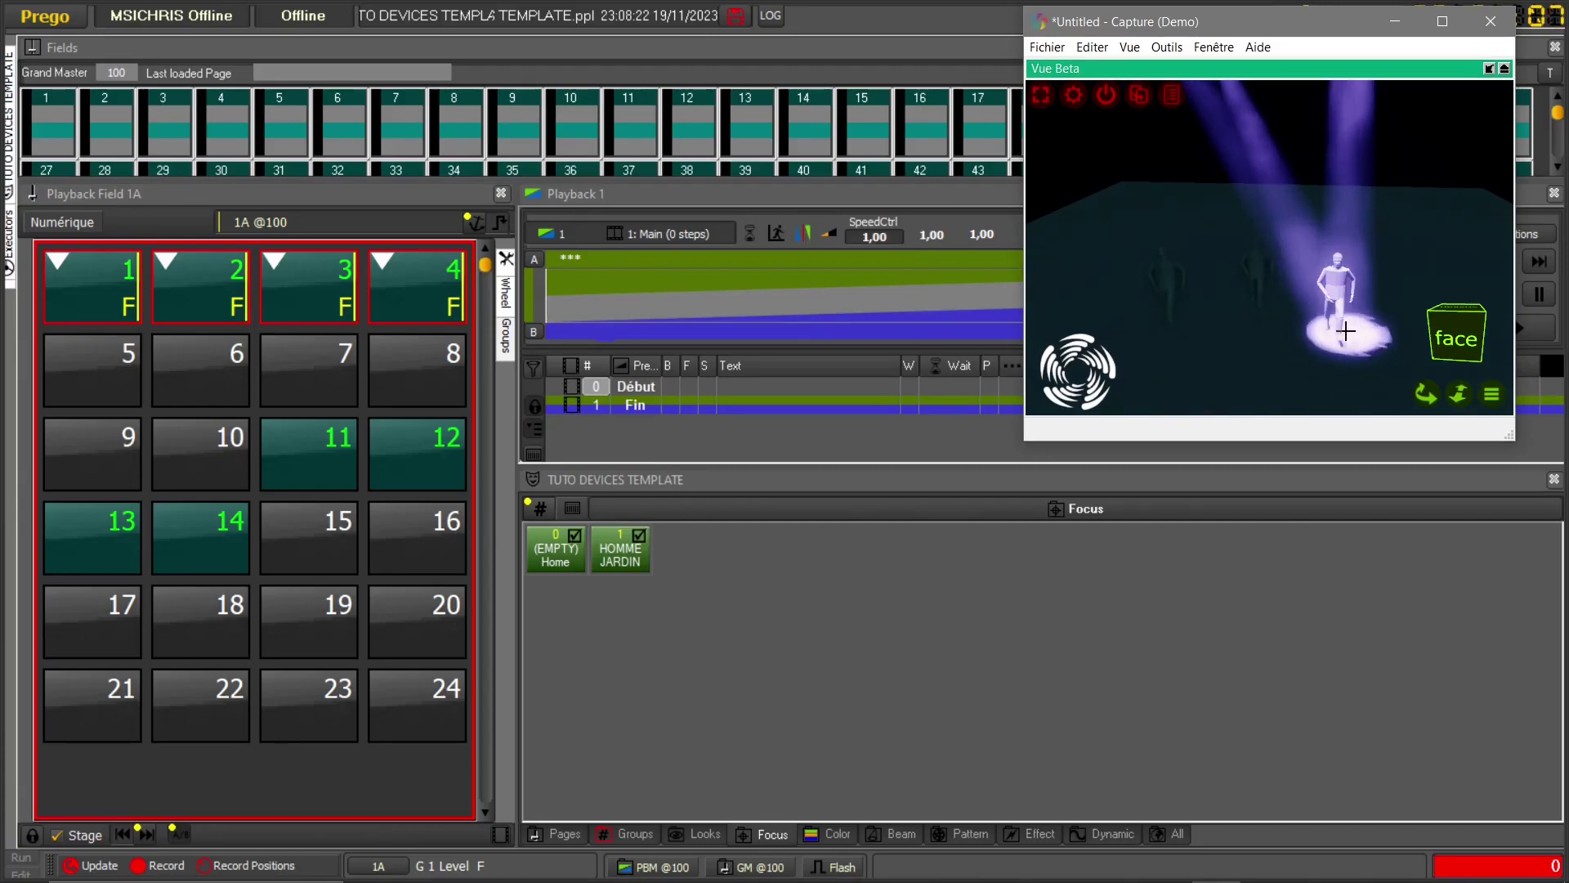
pyautogui.click(422, 291)
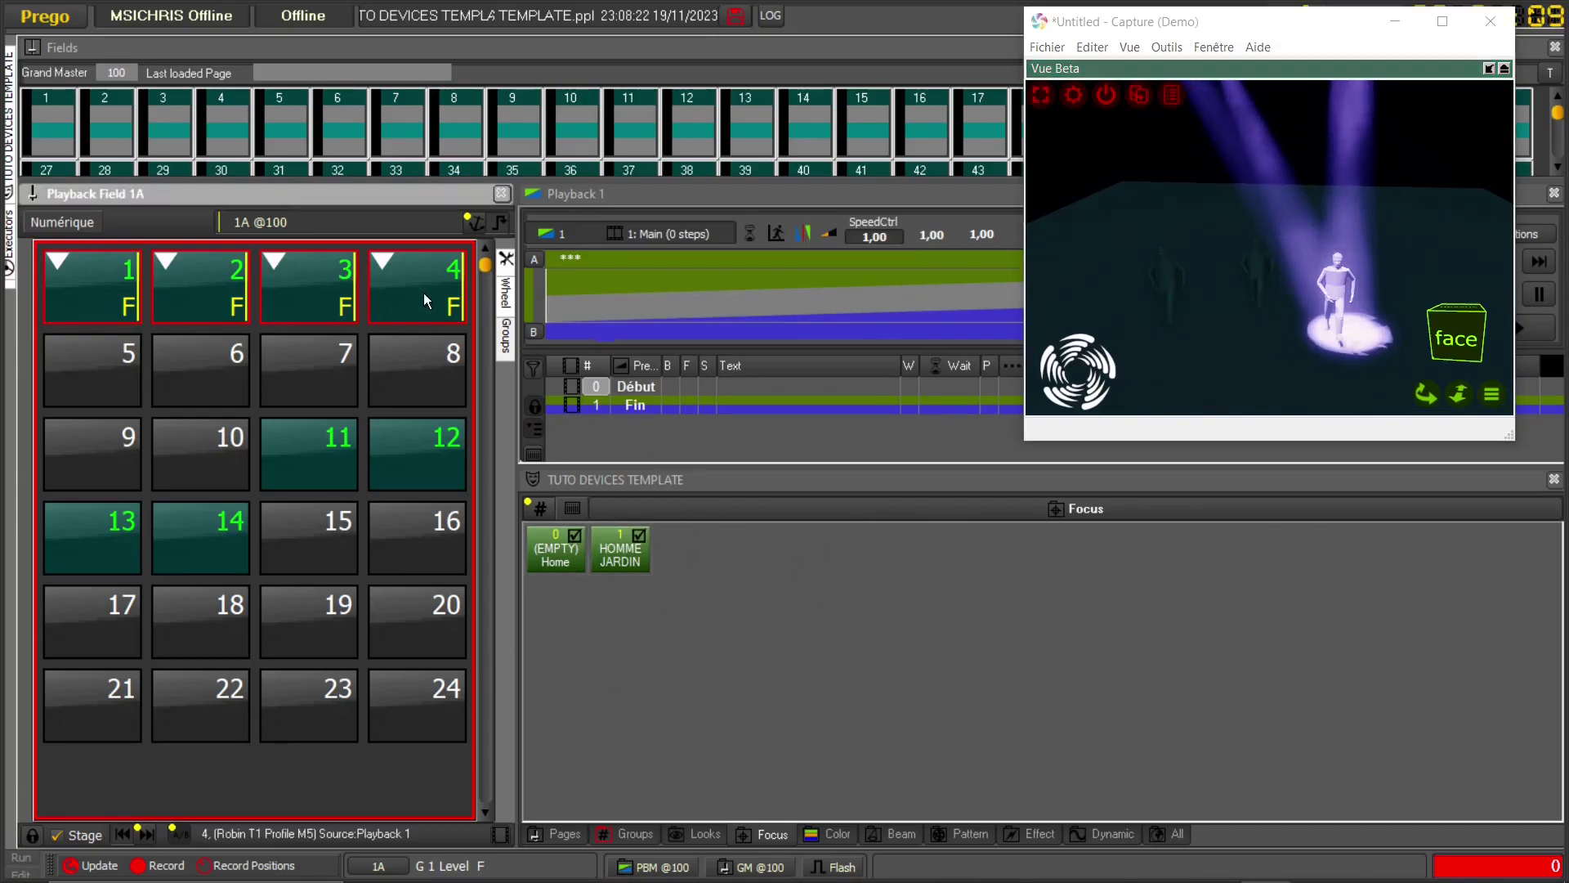
pyautogui.rightClick(704, 553)
pyautogui.click(786, 589)
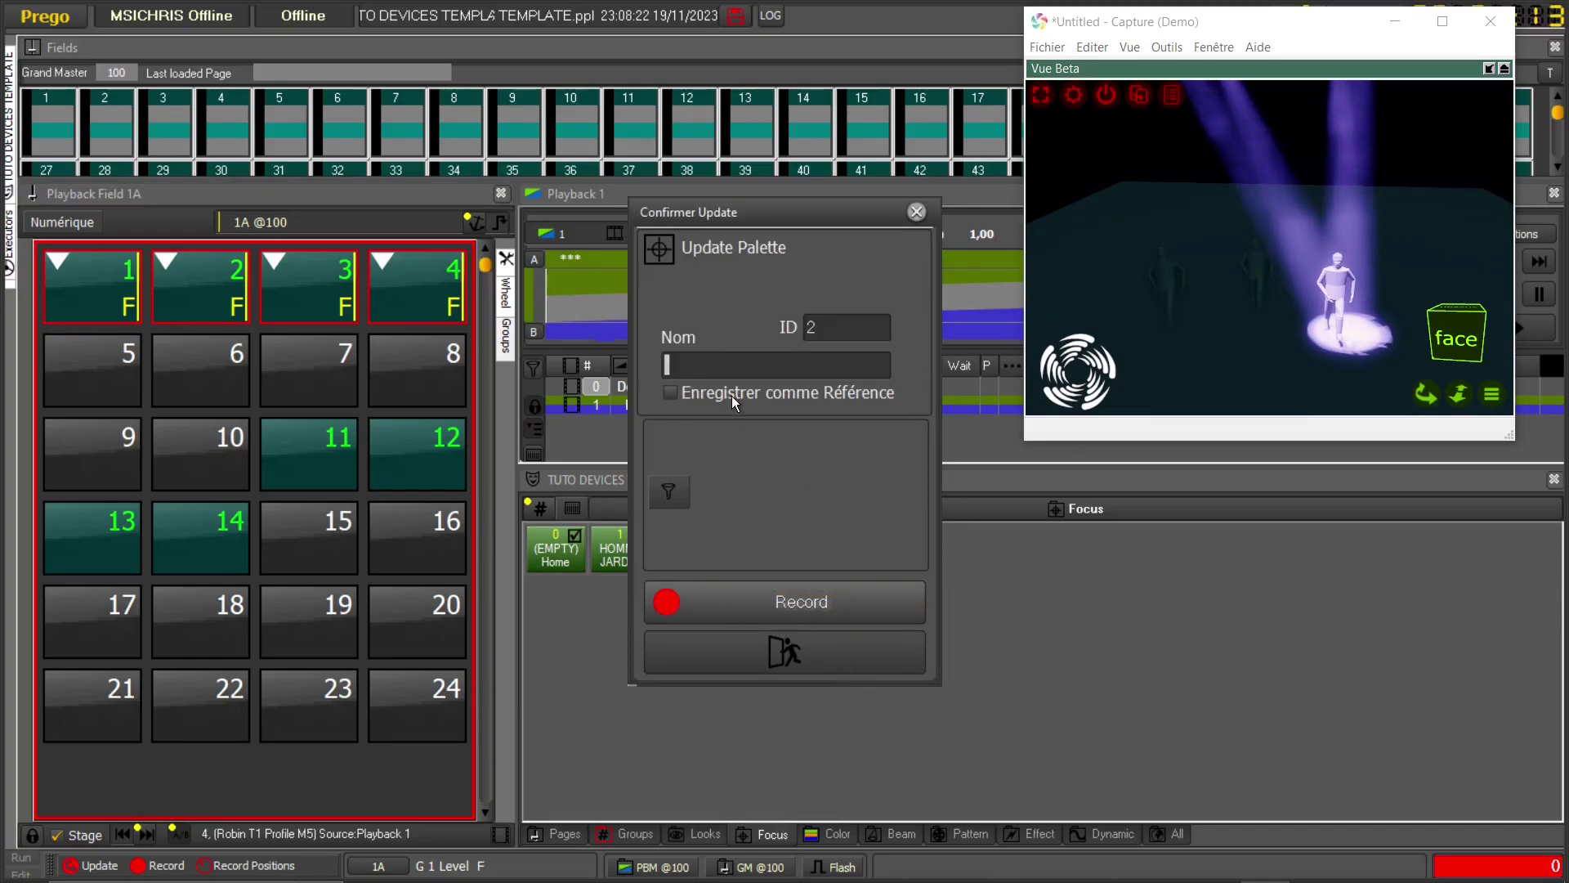
pyautogui.write('HOM')
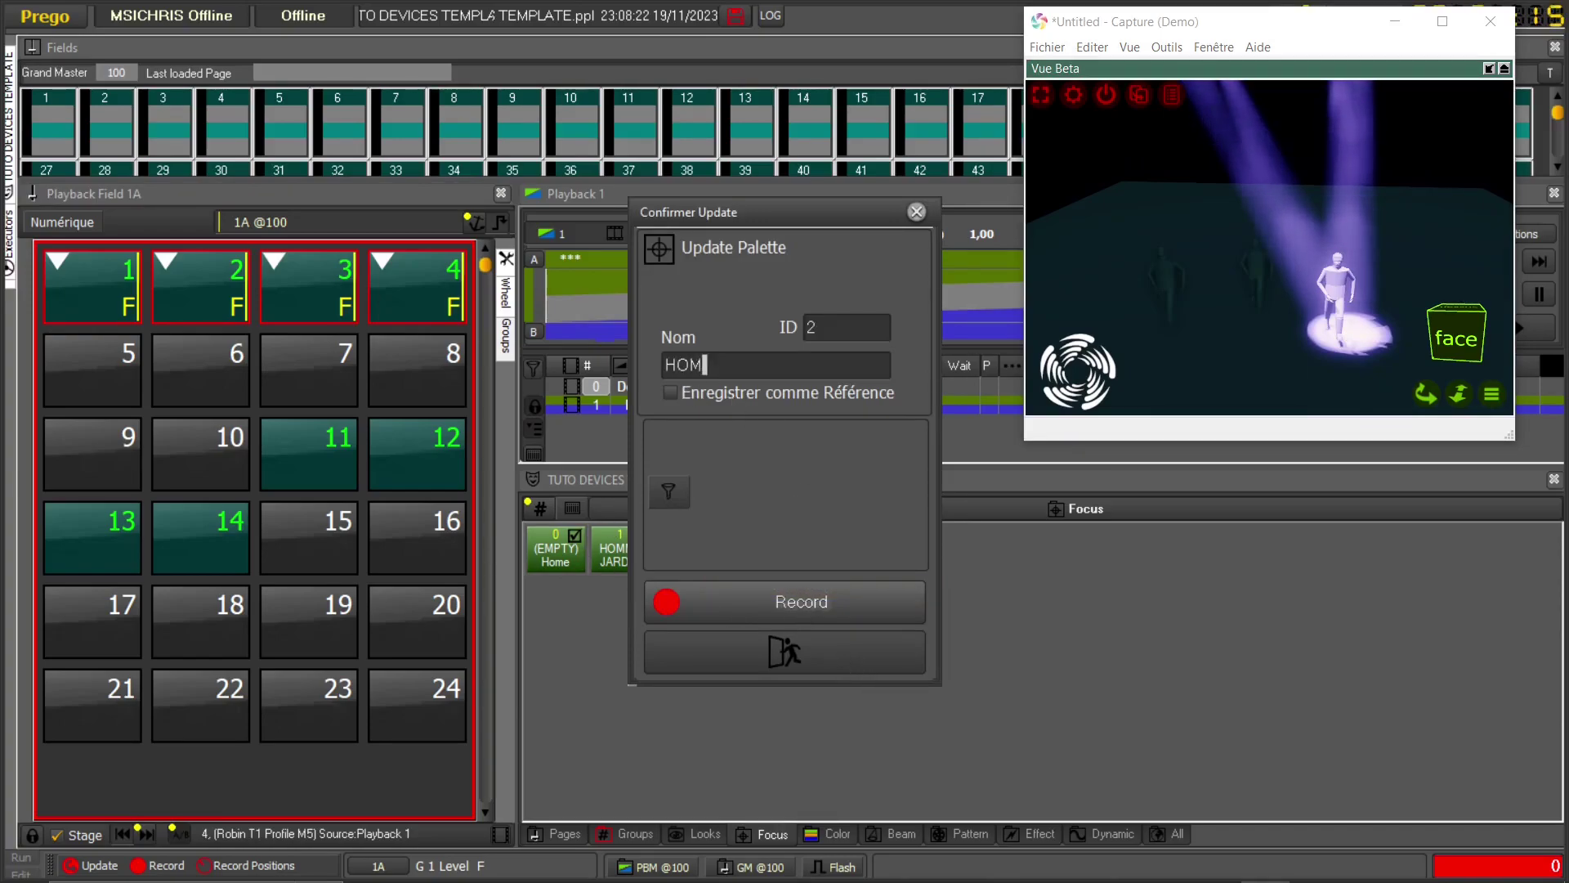
pyautogui.write('ME COUR')
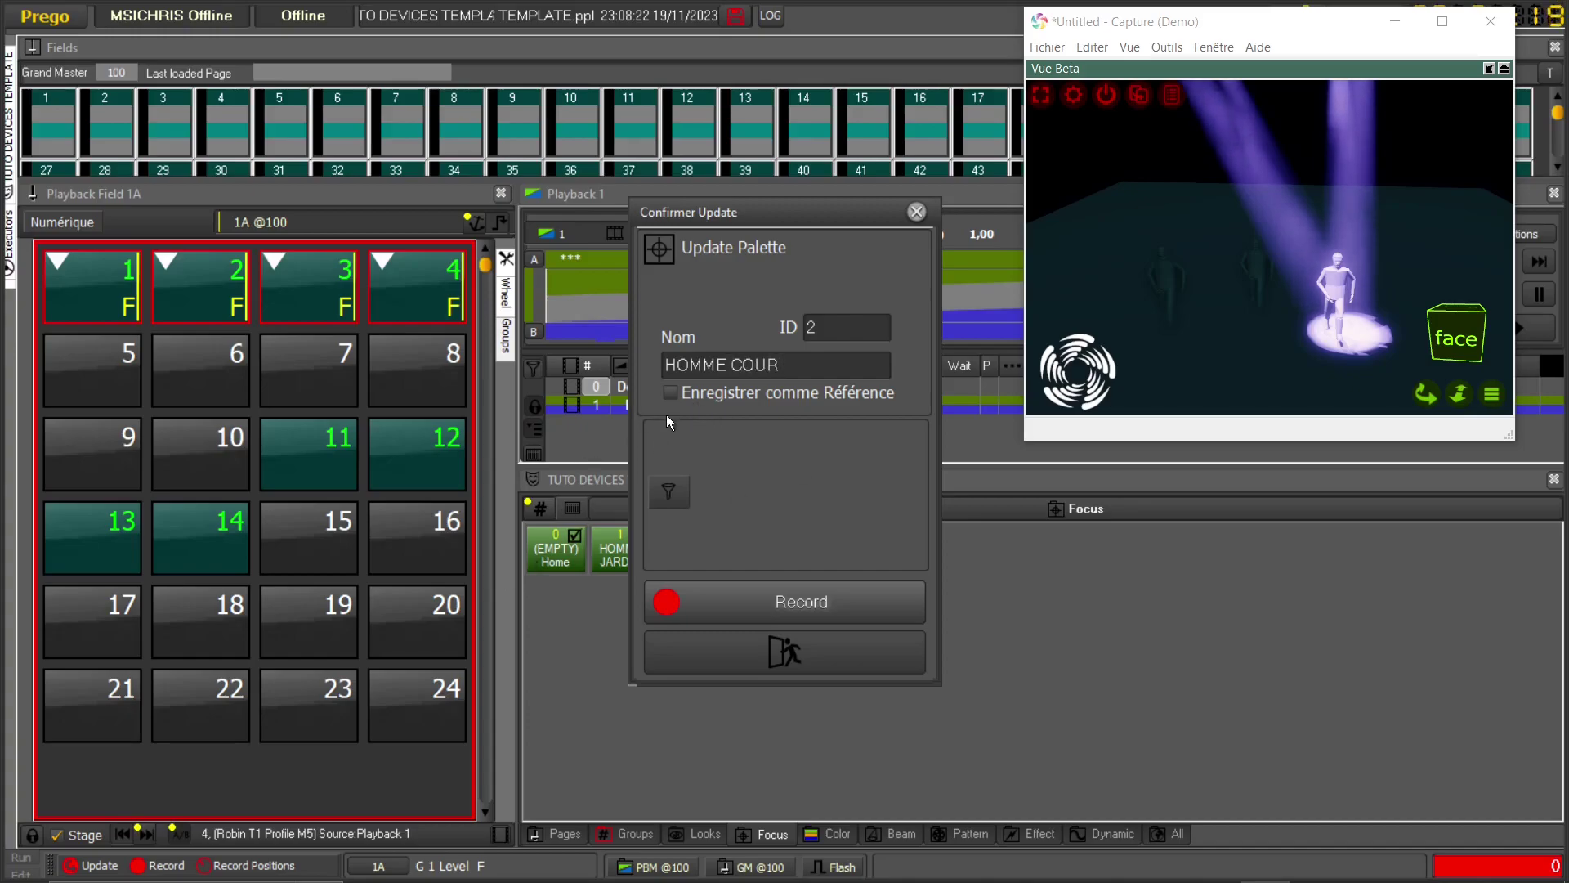
pyautogui.click(827, 598)
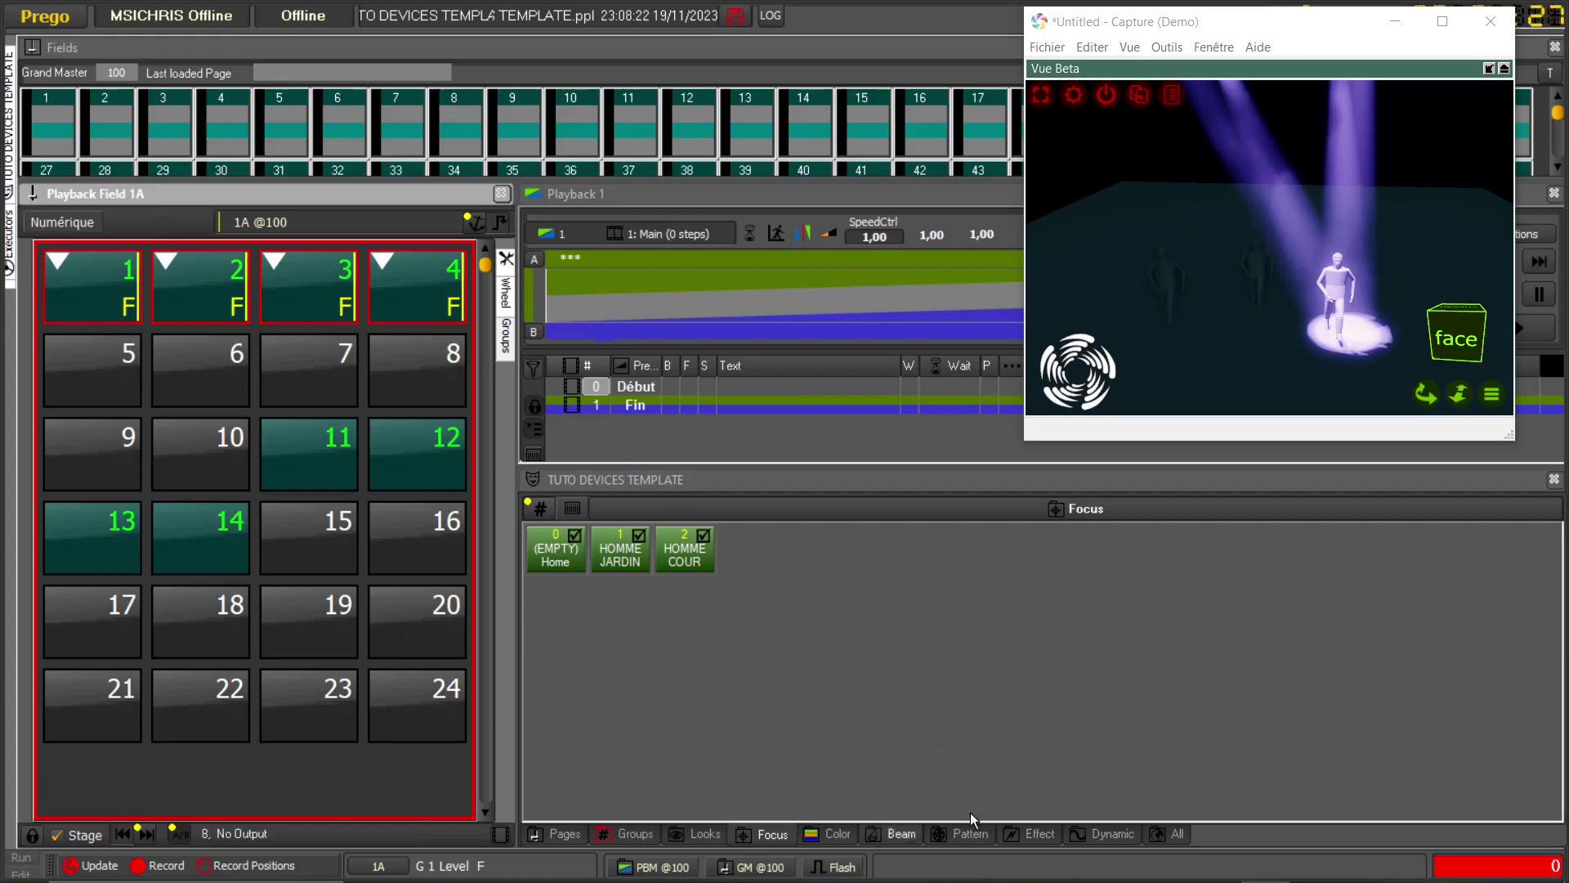
# - Recall the Home palette from the All palettes and aim the beams of channels 1 to 4 at the centre figure
pyautogui.click(1173, 834)
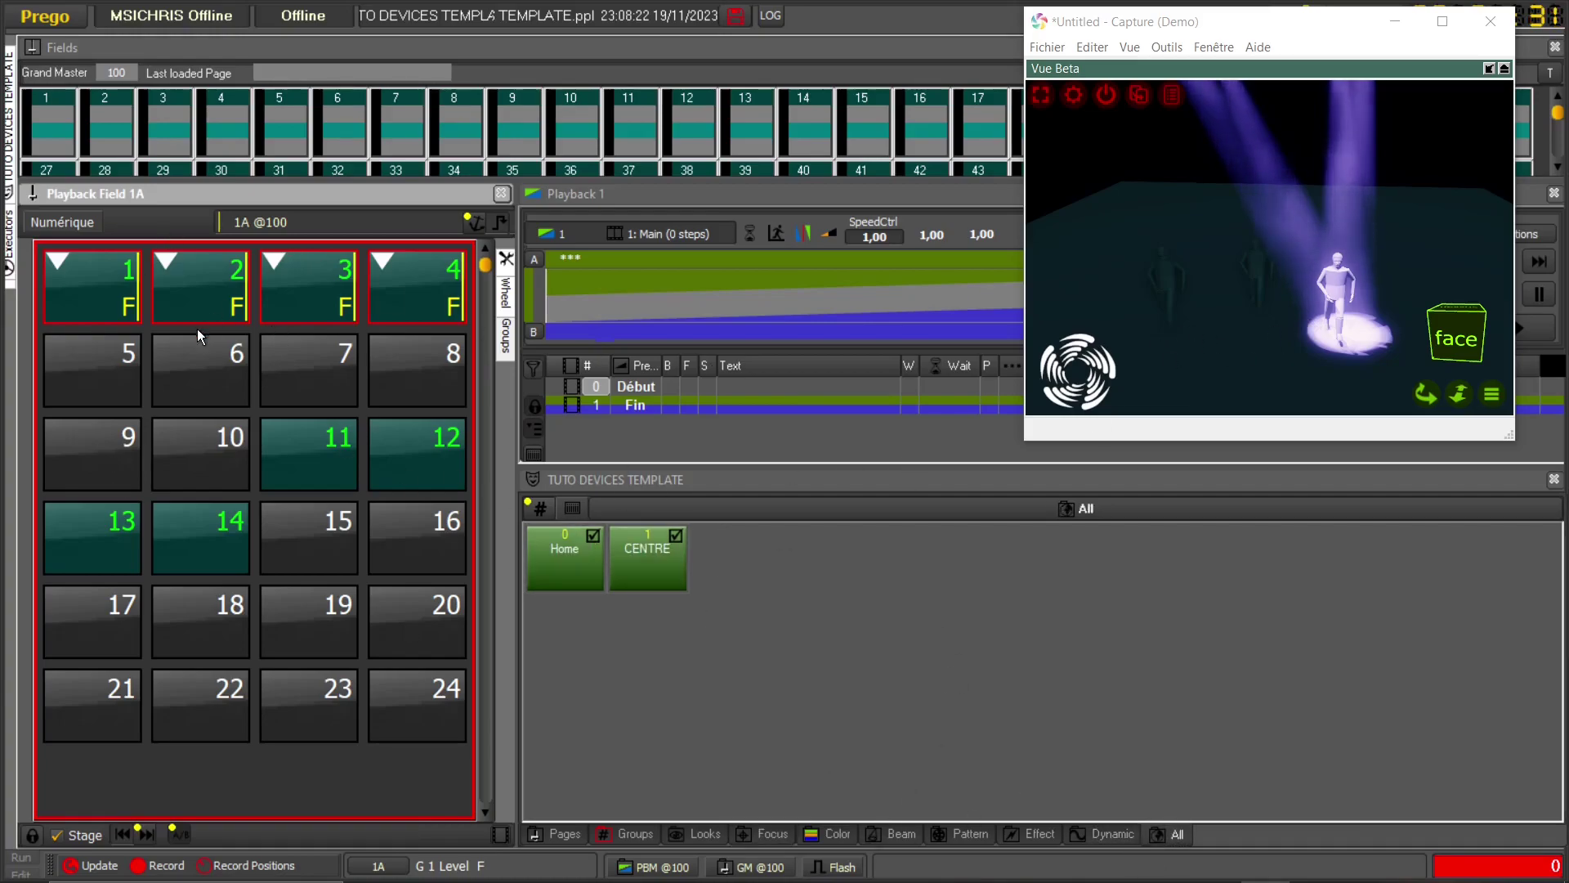
pyautogui.click(578, 556)
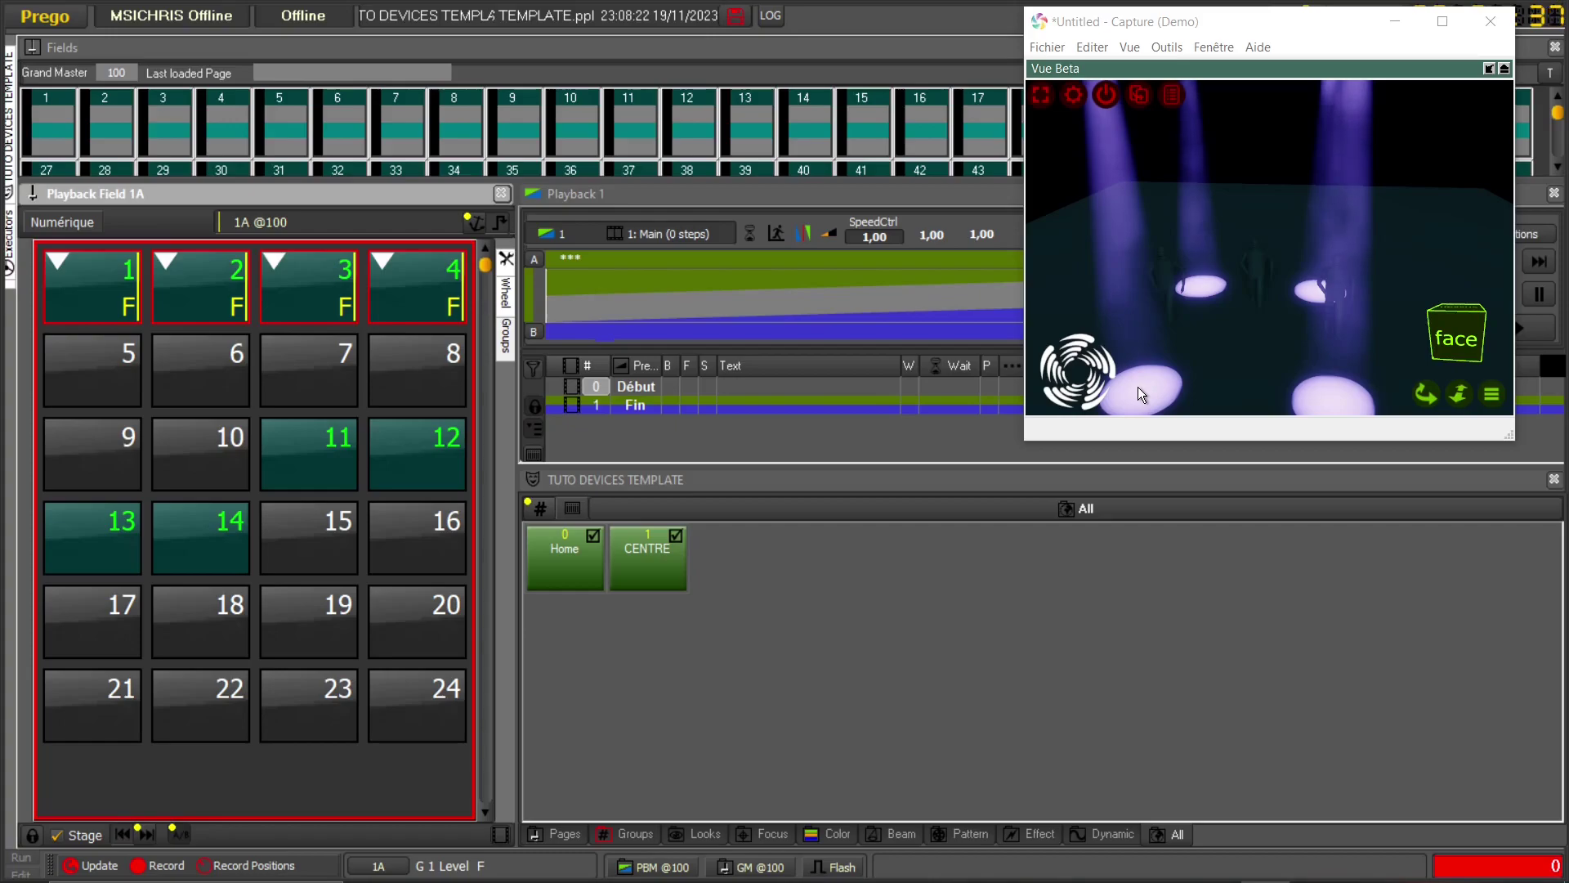
pyautogui.moveTo(1137, 386); pyautogui.dragTo(1257, 291)
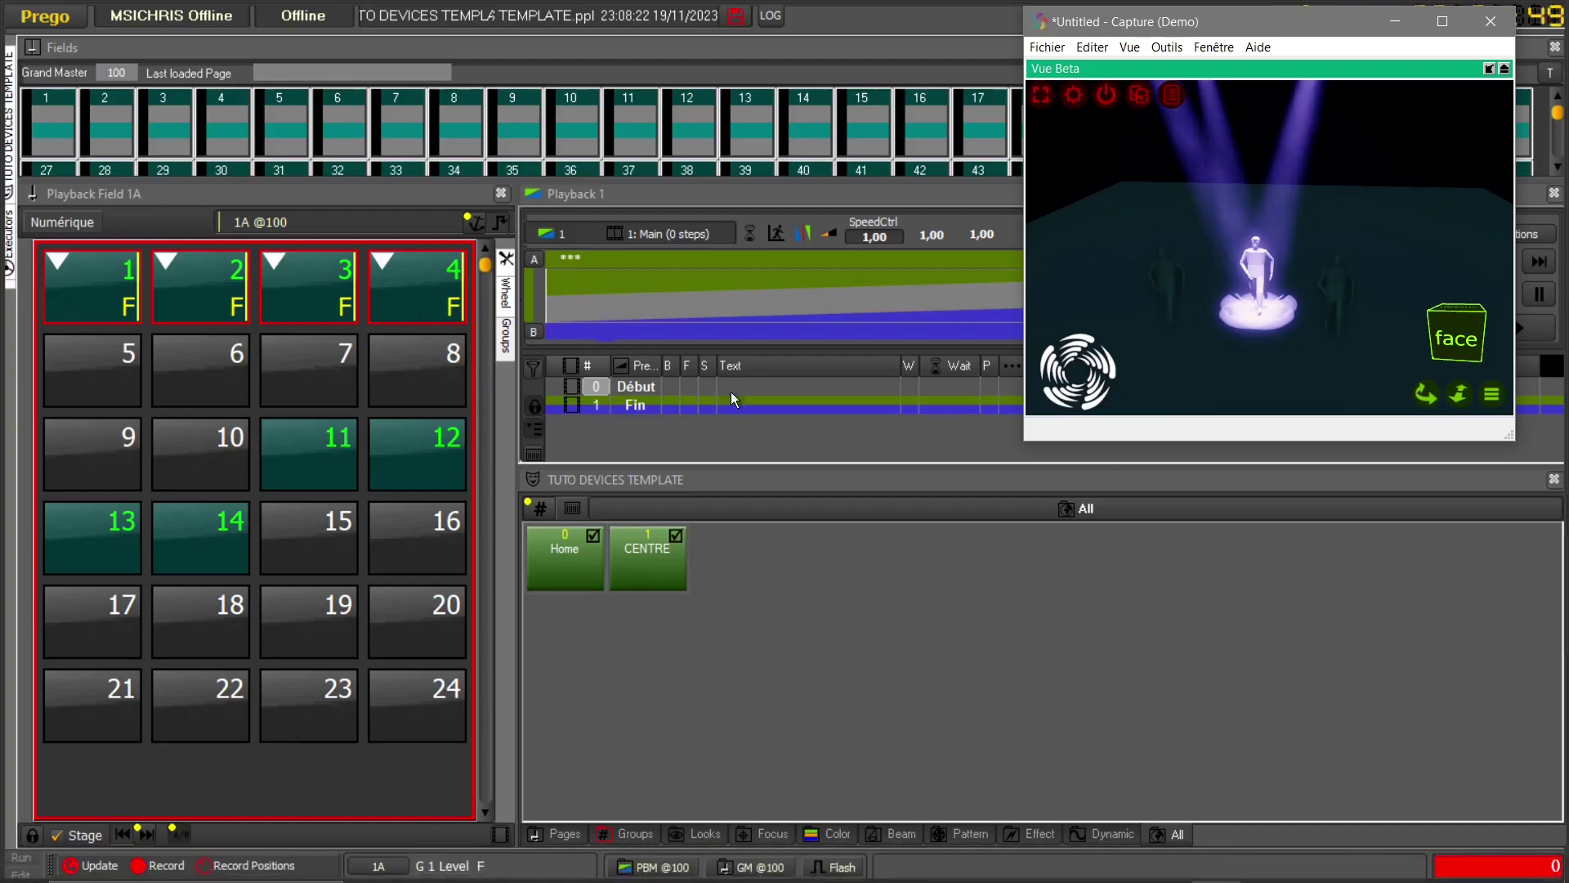
# - Display screen 2 and reposition the Capture window just below the screen selectors
pyautogui.moveTo(1336, 21); pyautogui.dragTo(1374, 57)
pyautogui.click(1339, 16)
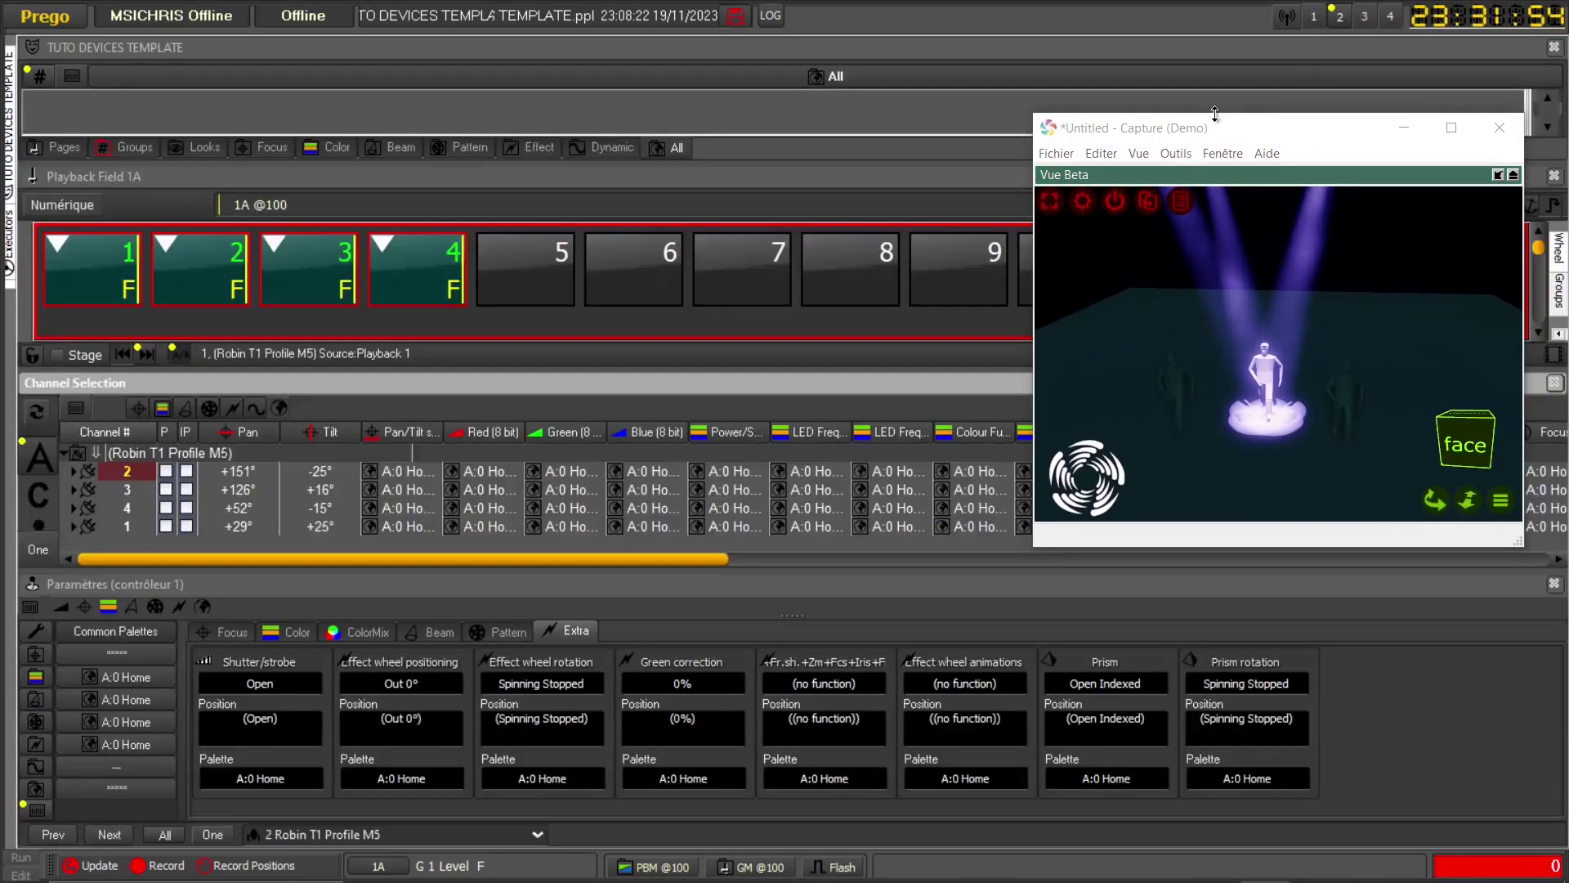
pyautogui.moveTo(1254, 129); pyautogui.dragTo(1275, 136)
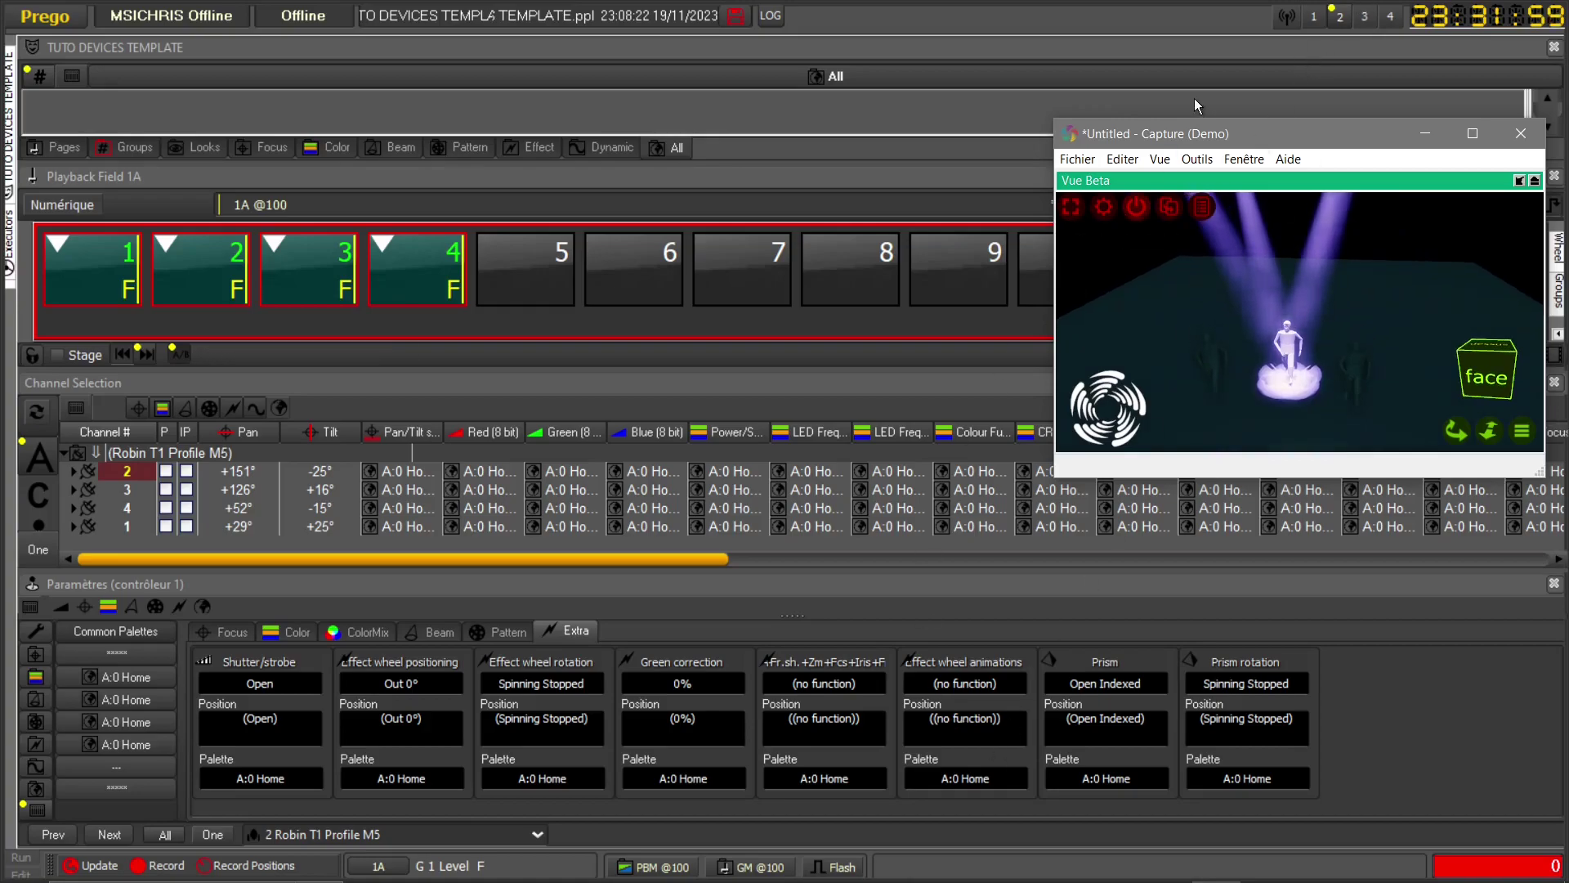
# - Widen the Beam zoom of channels 1 to 4 to 45° and set their beam focus to 18%
pyautogui.click(446, 631)
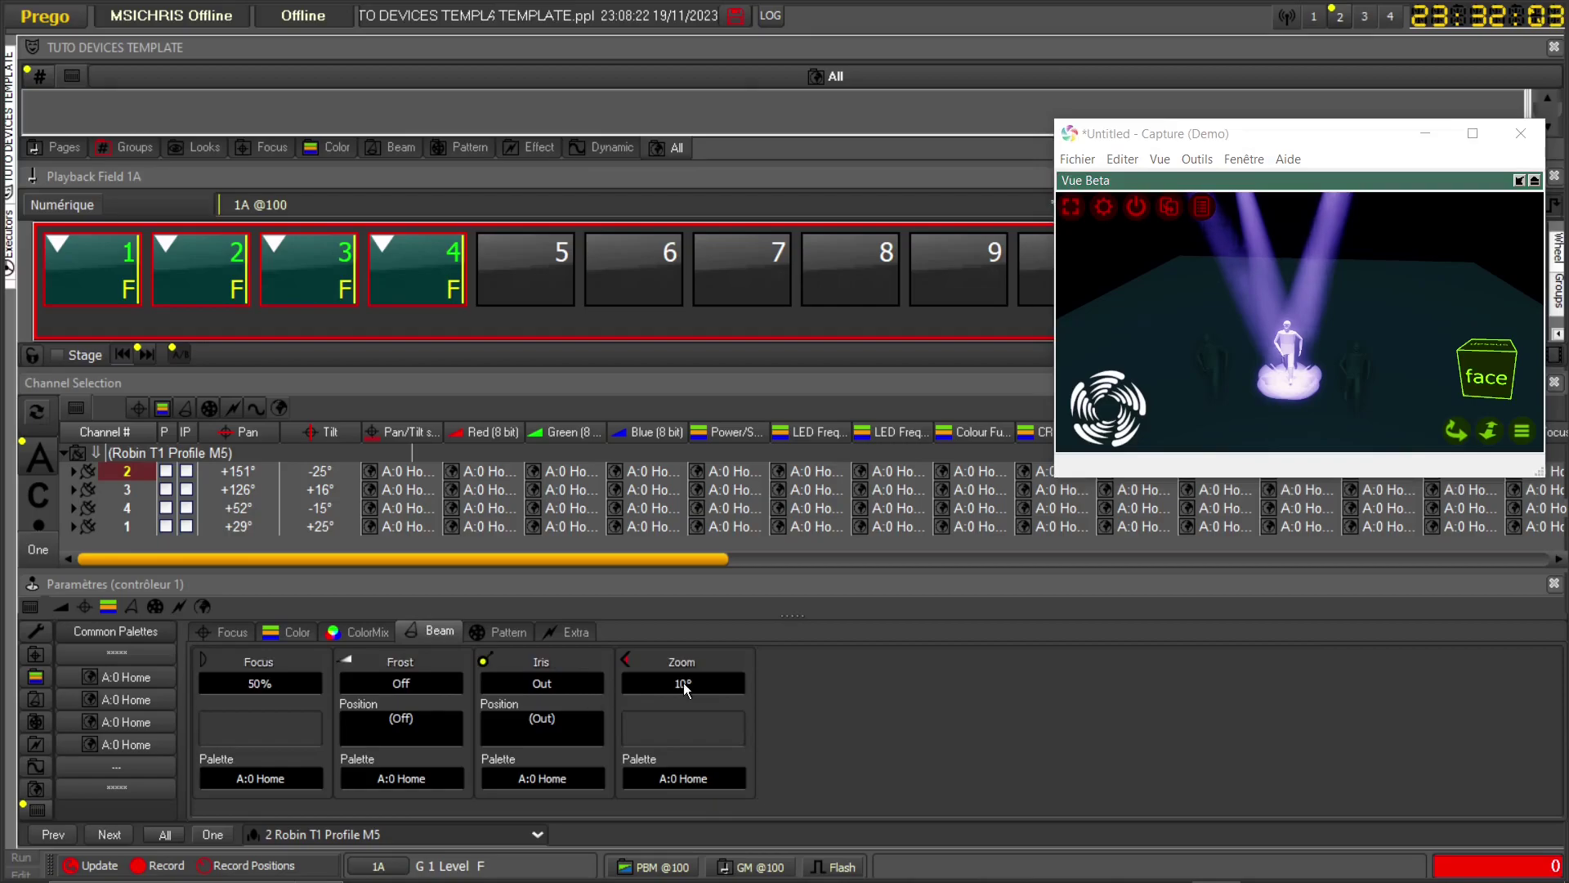
pyautogui.scroll(7, 670, 683)
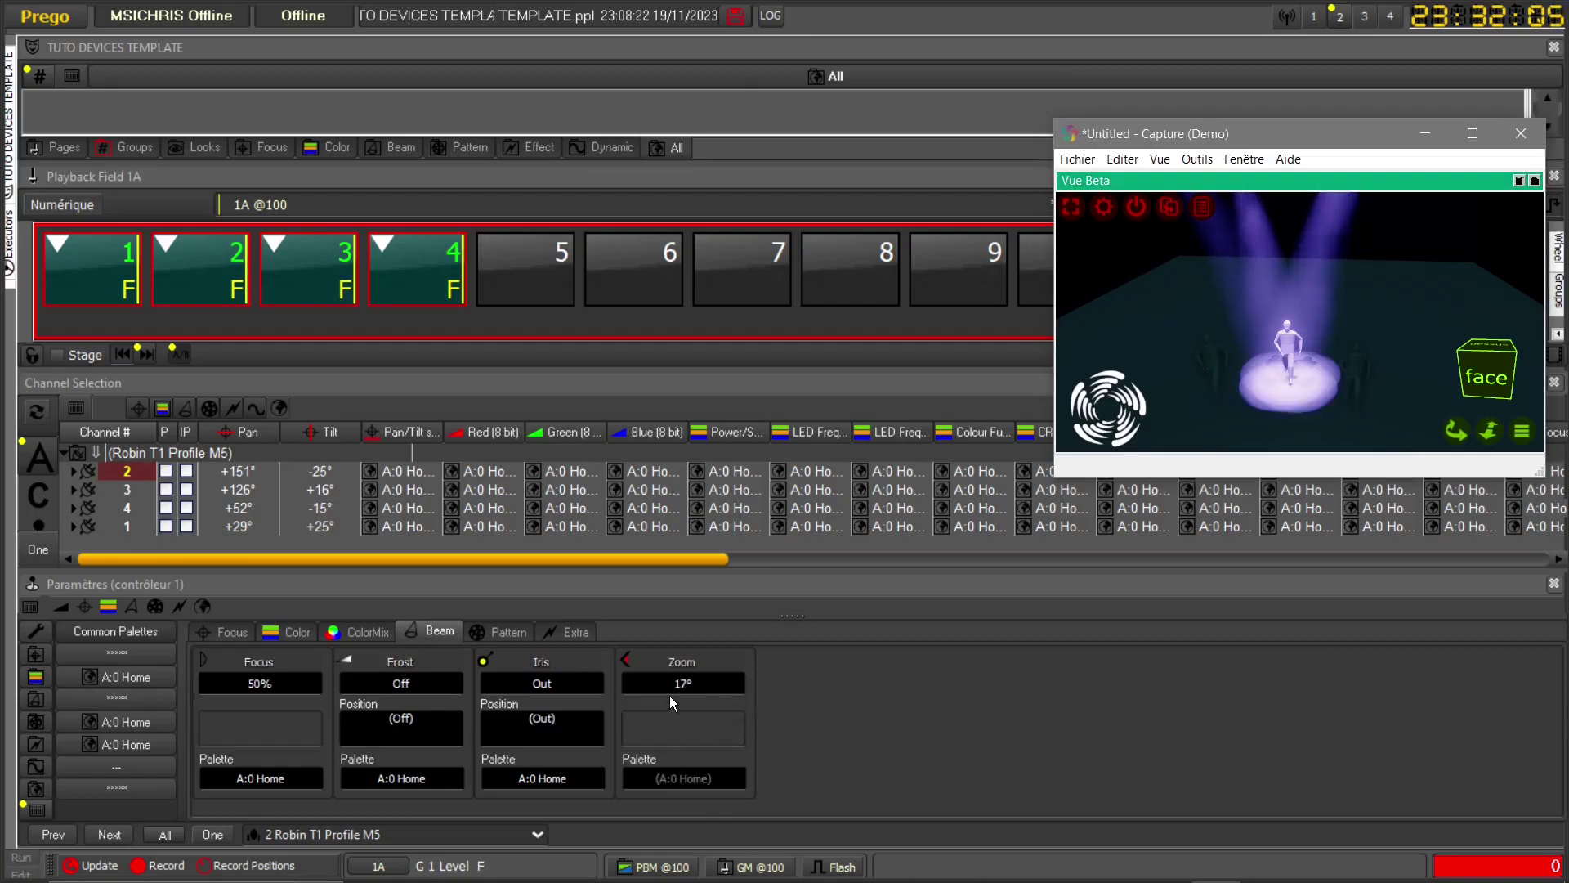
pyautogui.scroll(10, 665, 698)
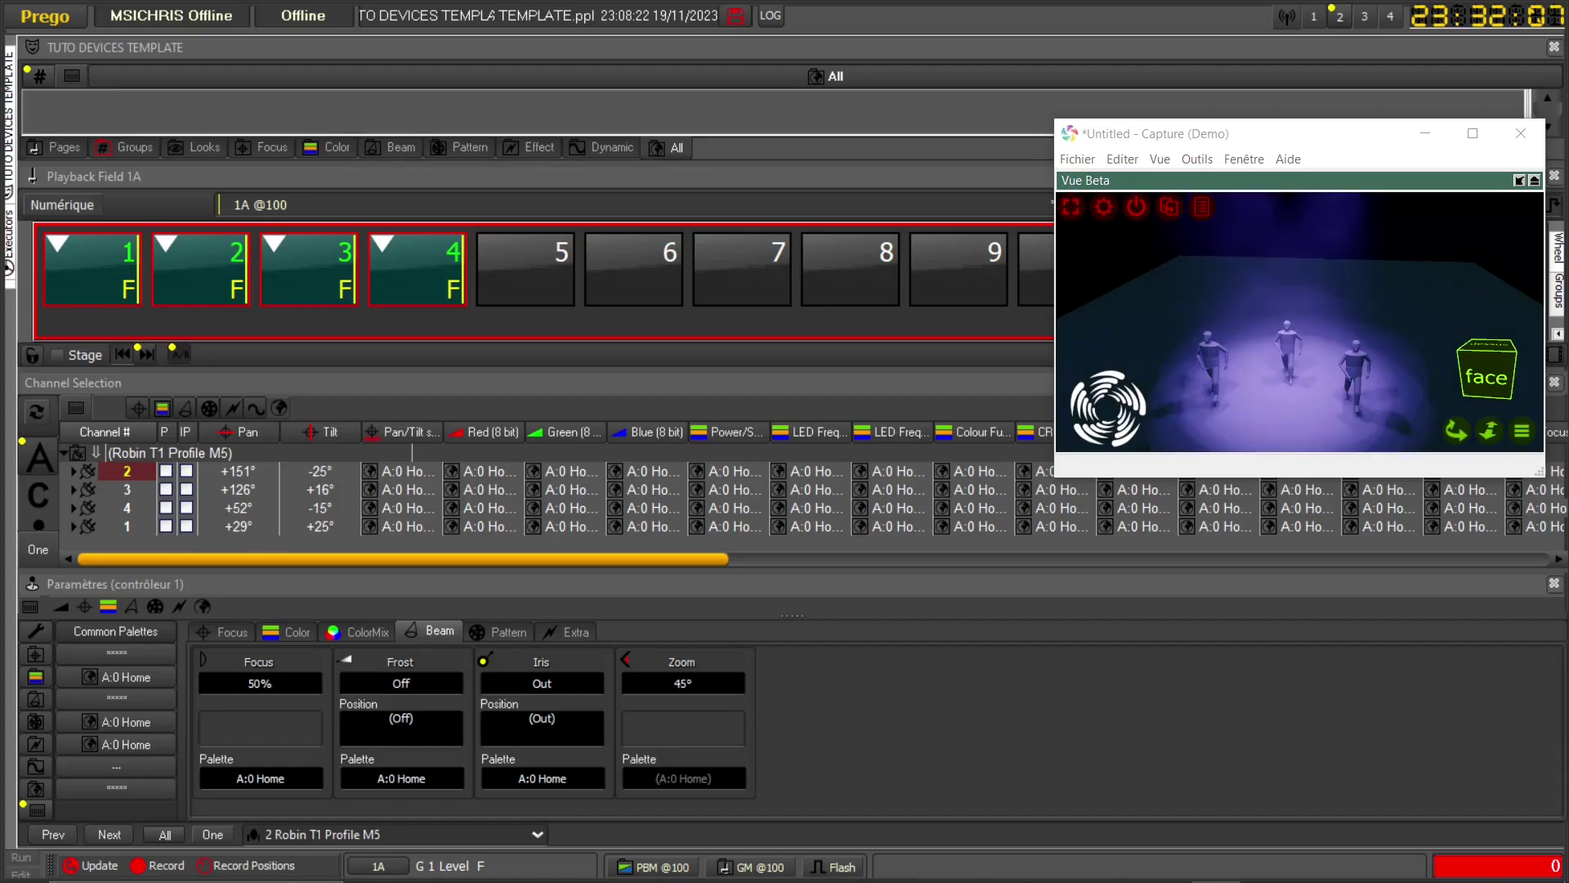
pyautogui.scroll(-5, 259, 685)
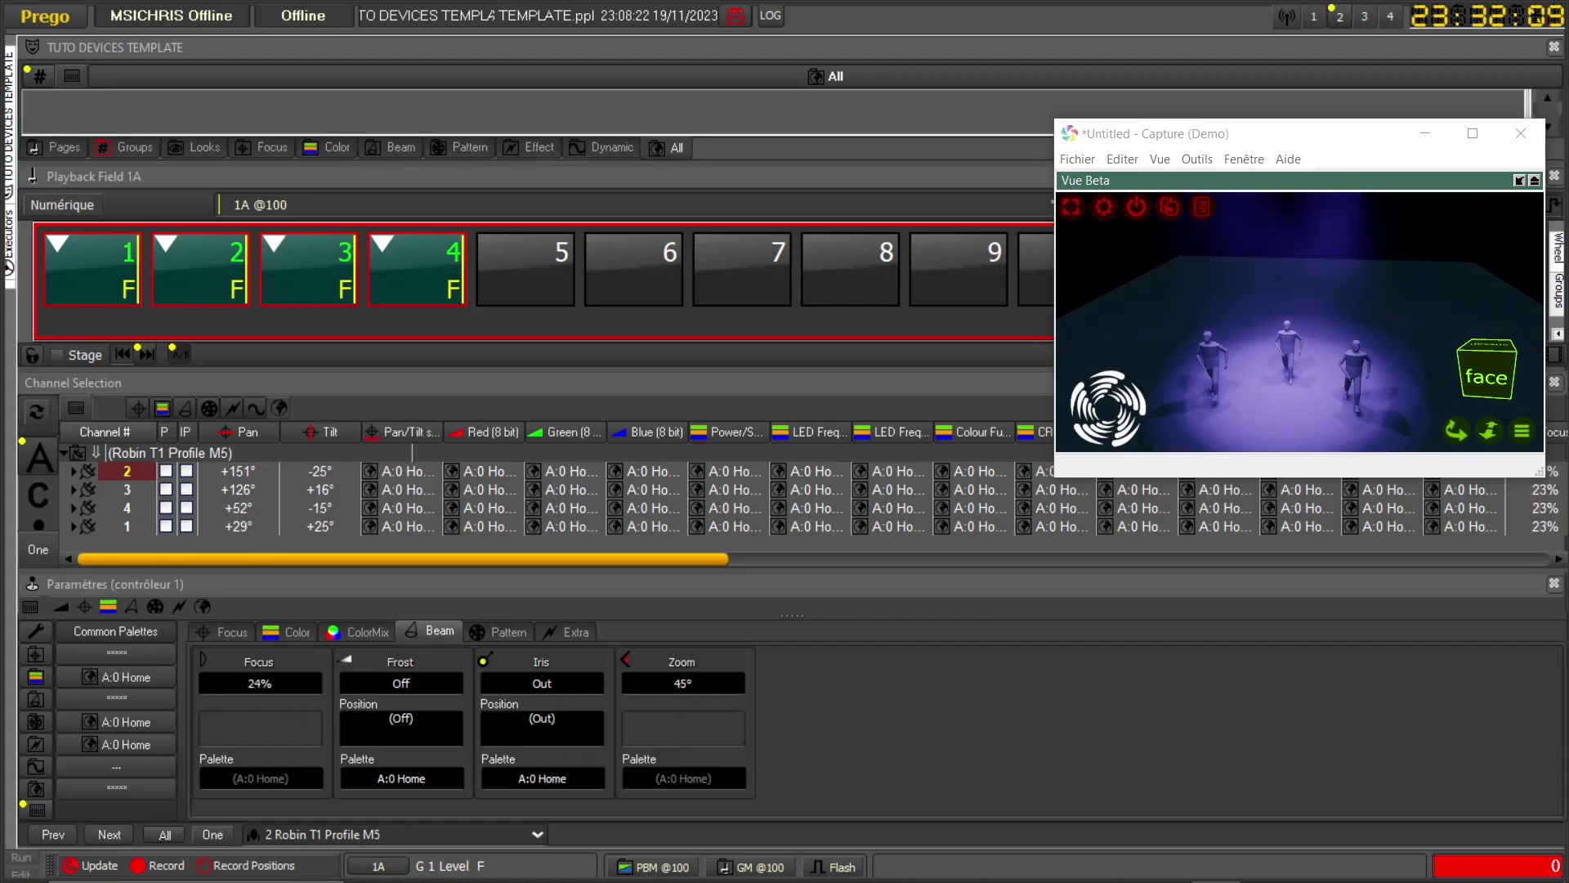
pyautogui.scroll(10, 260, 683)
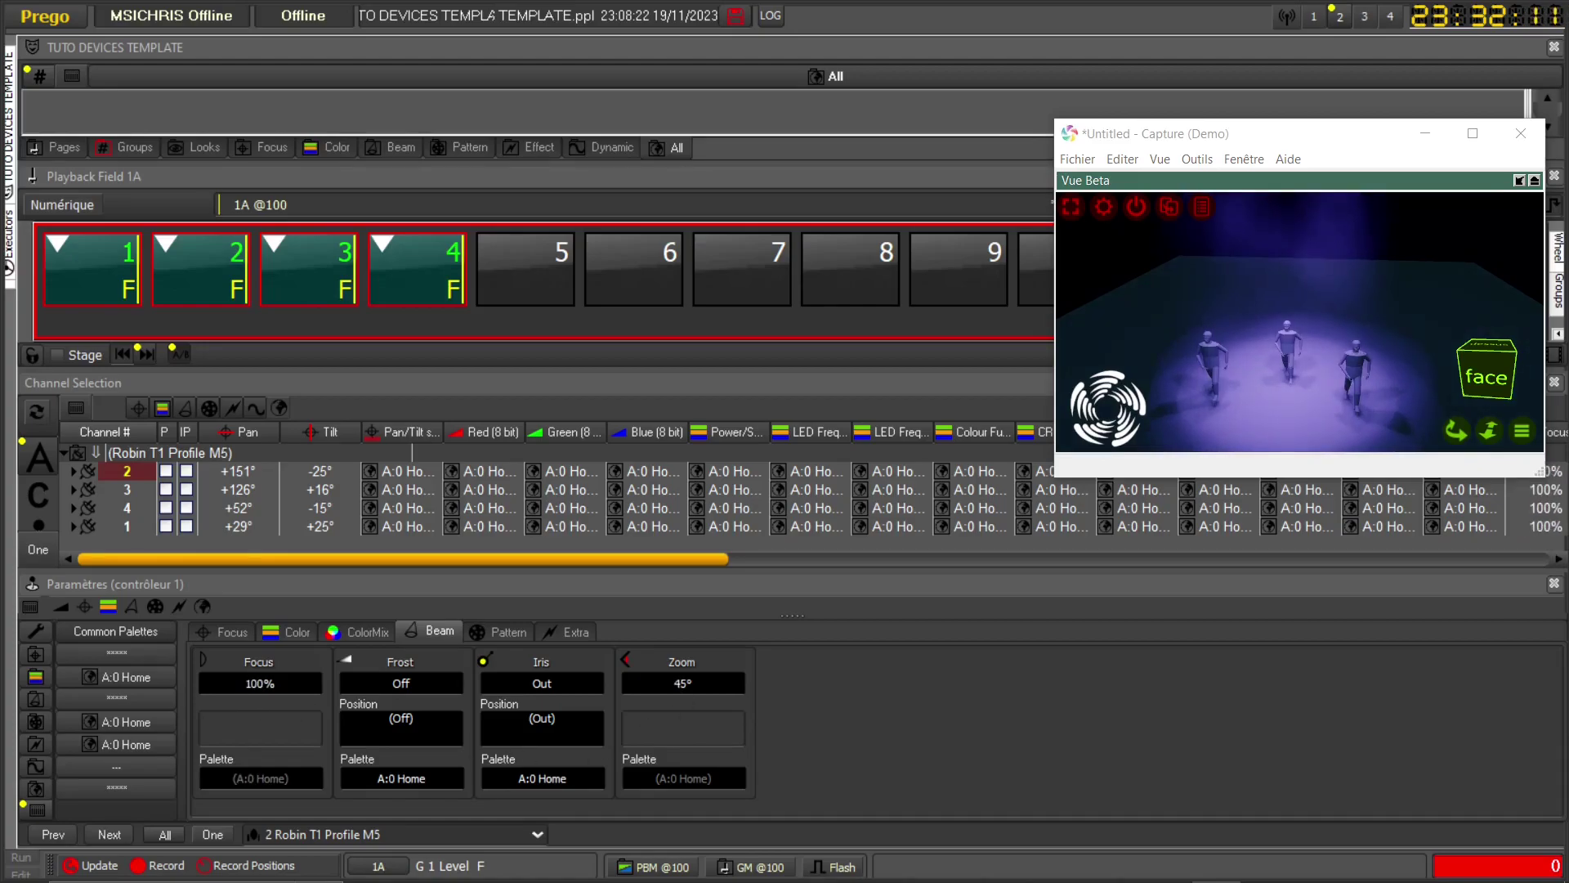
pyautogui.scroll(-10, 260, 683)
pyautogui.scroll(2, 260, 683)
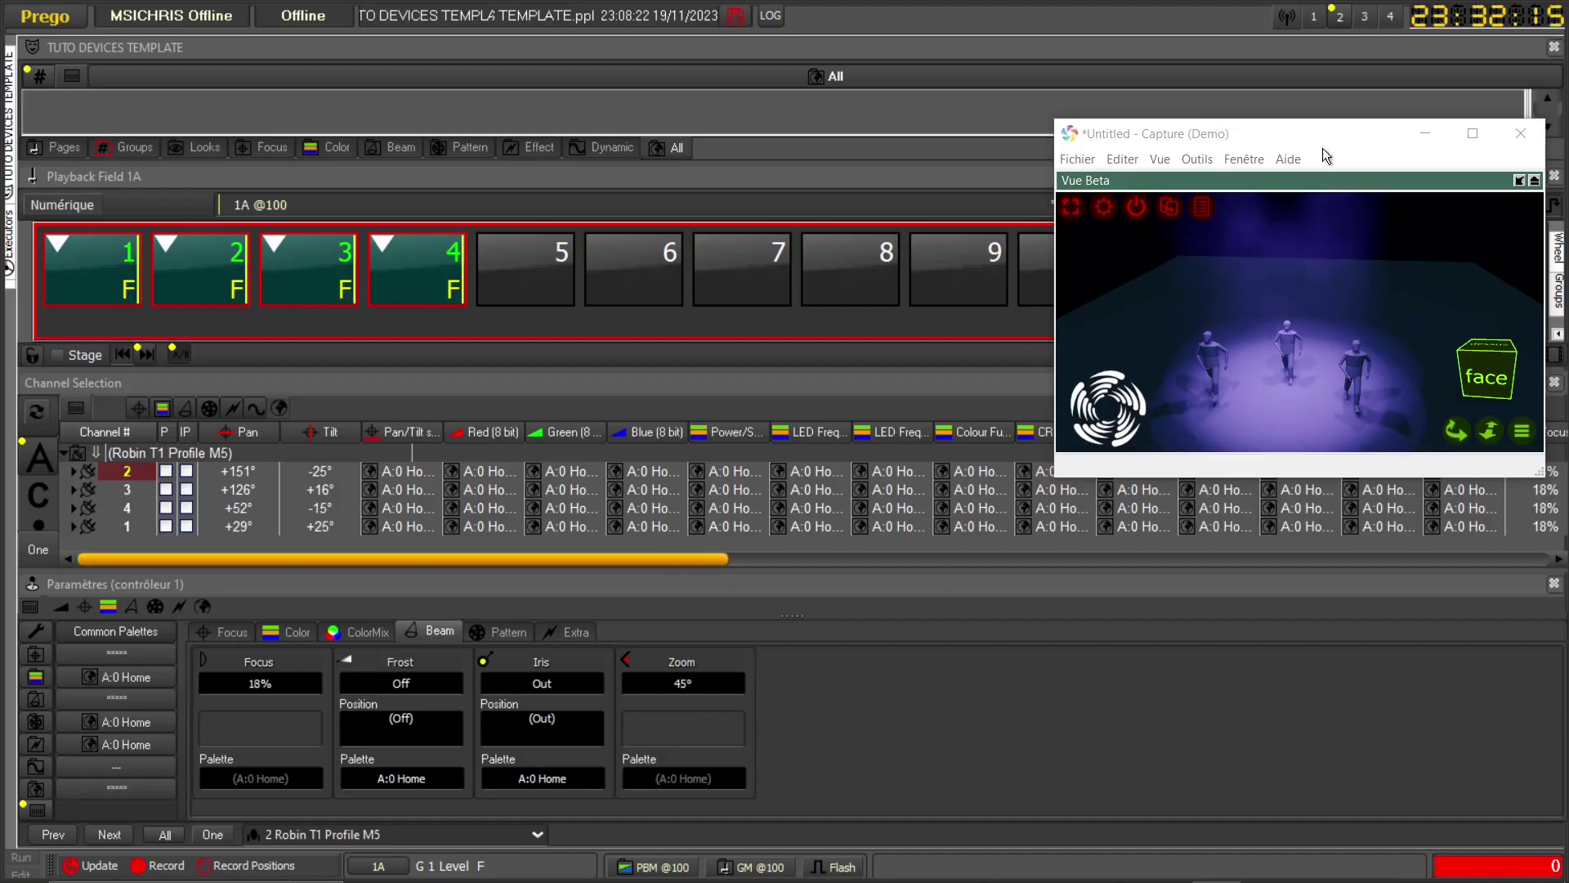
# - On screen 1, open the recording dialog for All palette 2, examine its parameter filter, and close it without recording
pyautogui.click(1313, 16)
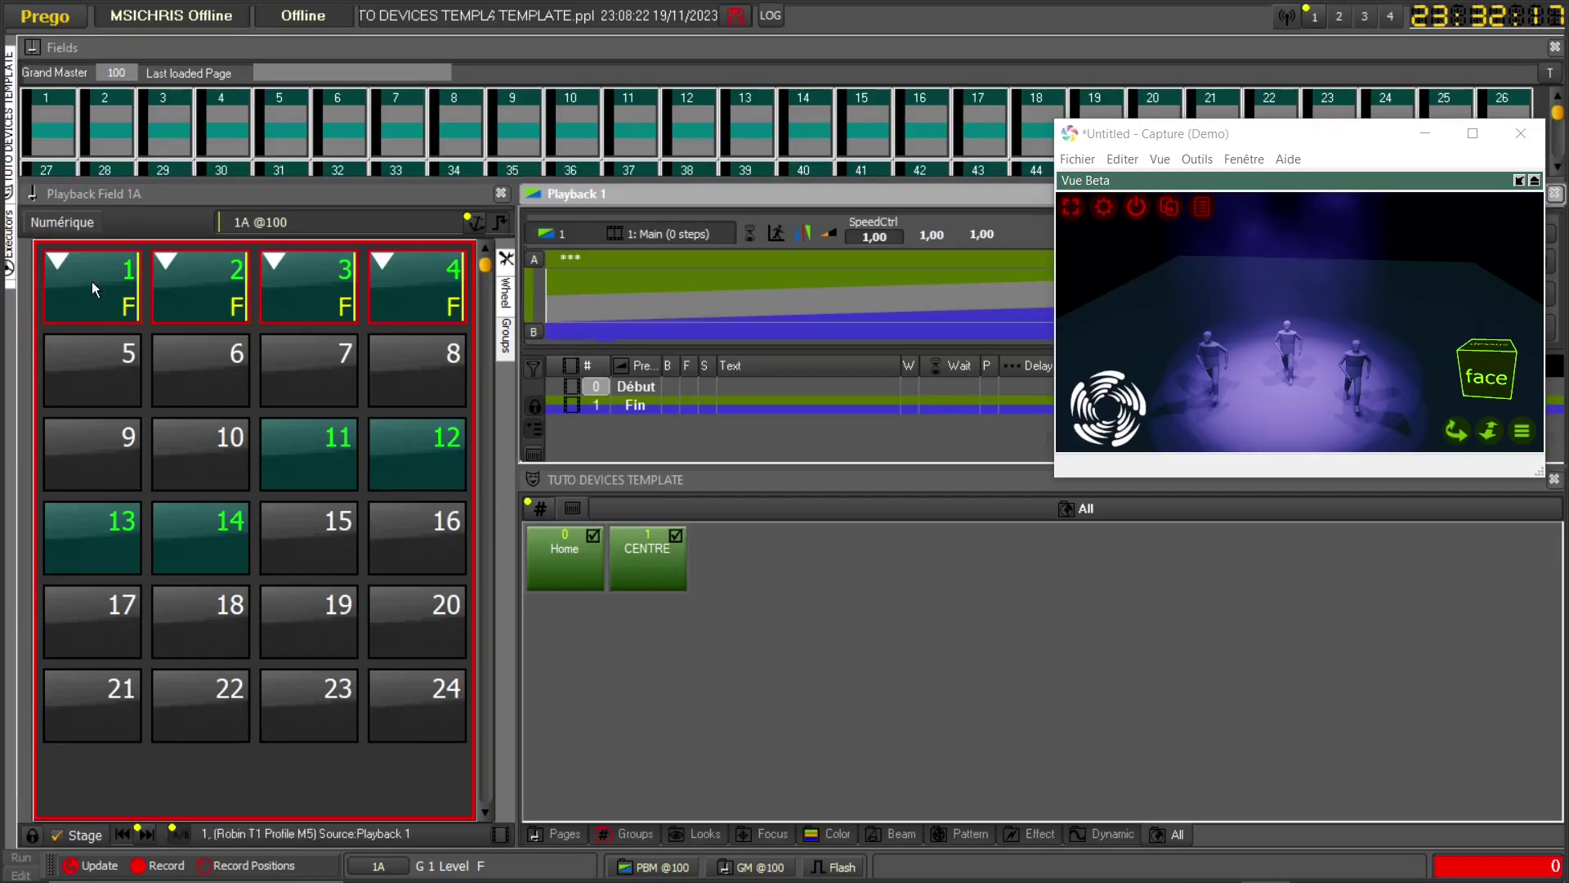
pyautogui.rightClick(743, 556)
pyautogui.click(816, 601)
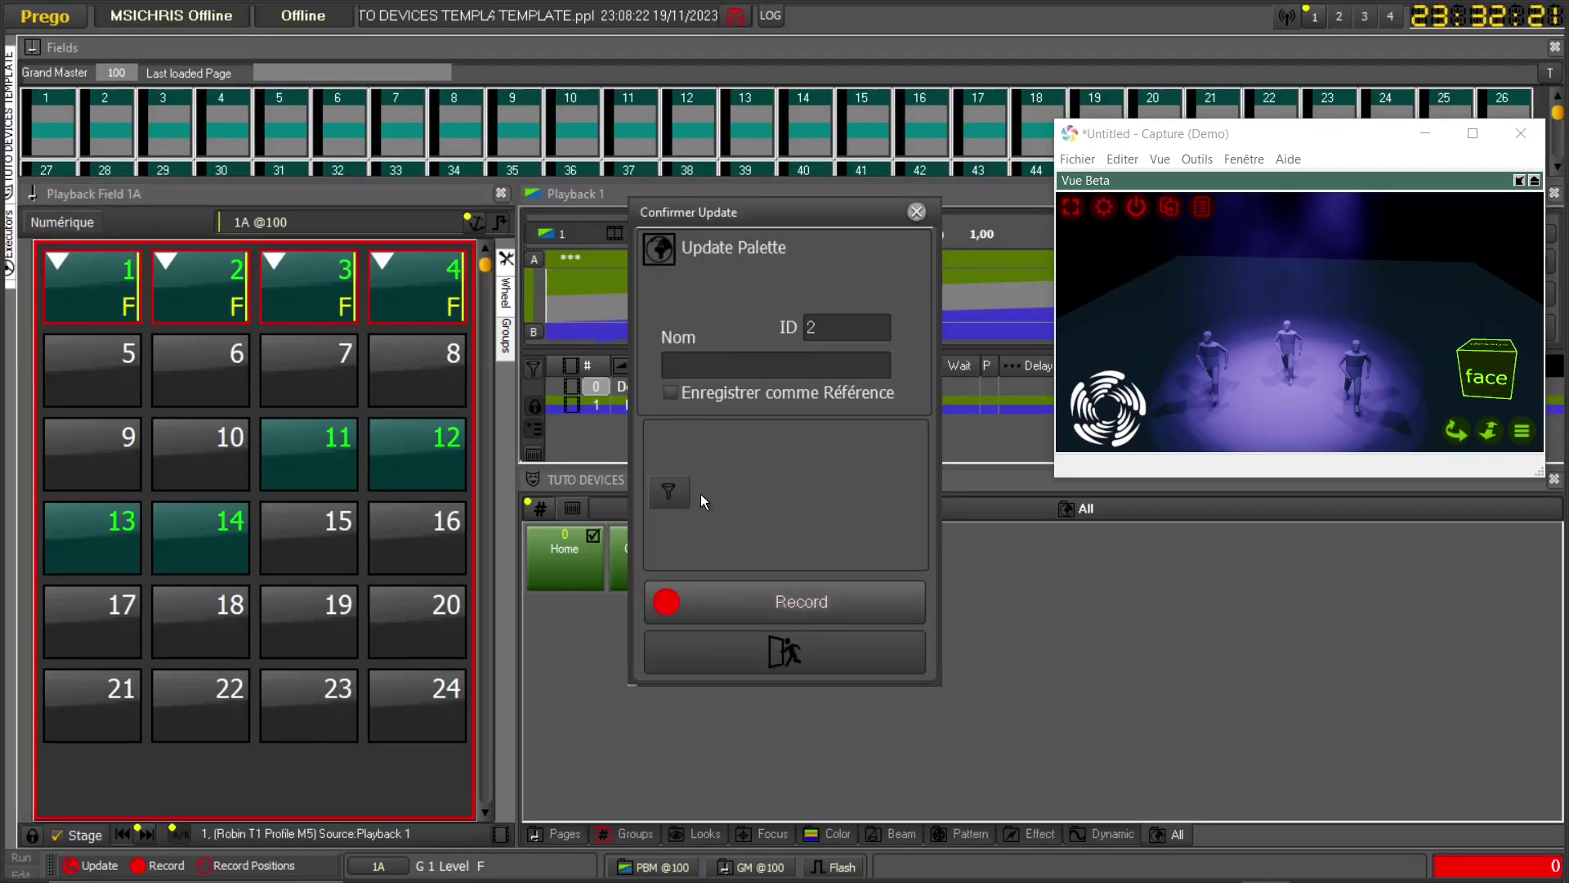
pyautogui.click(678, 485)
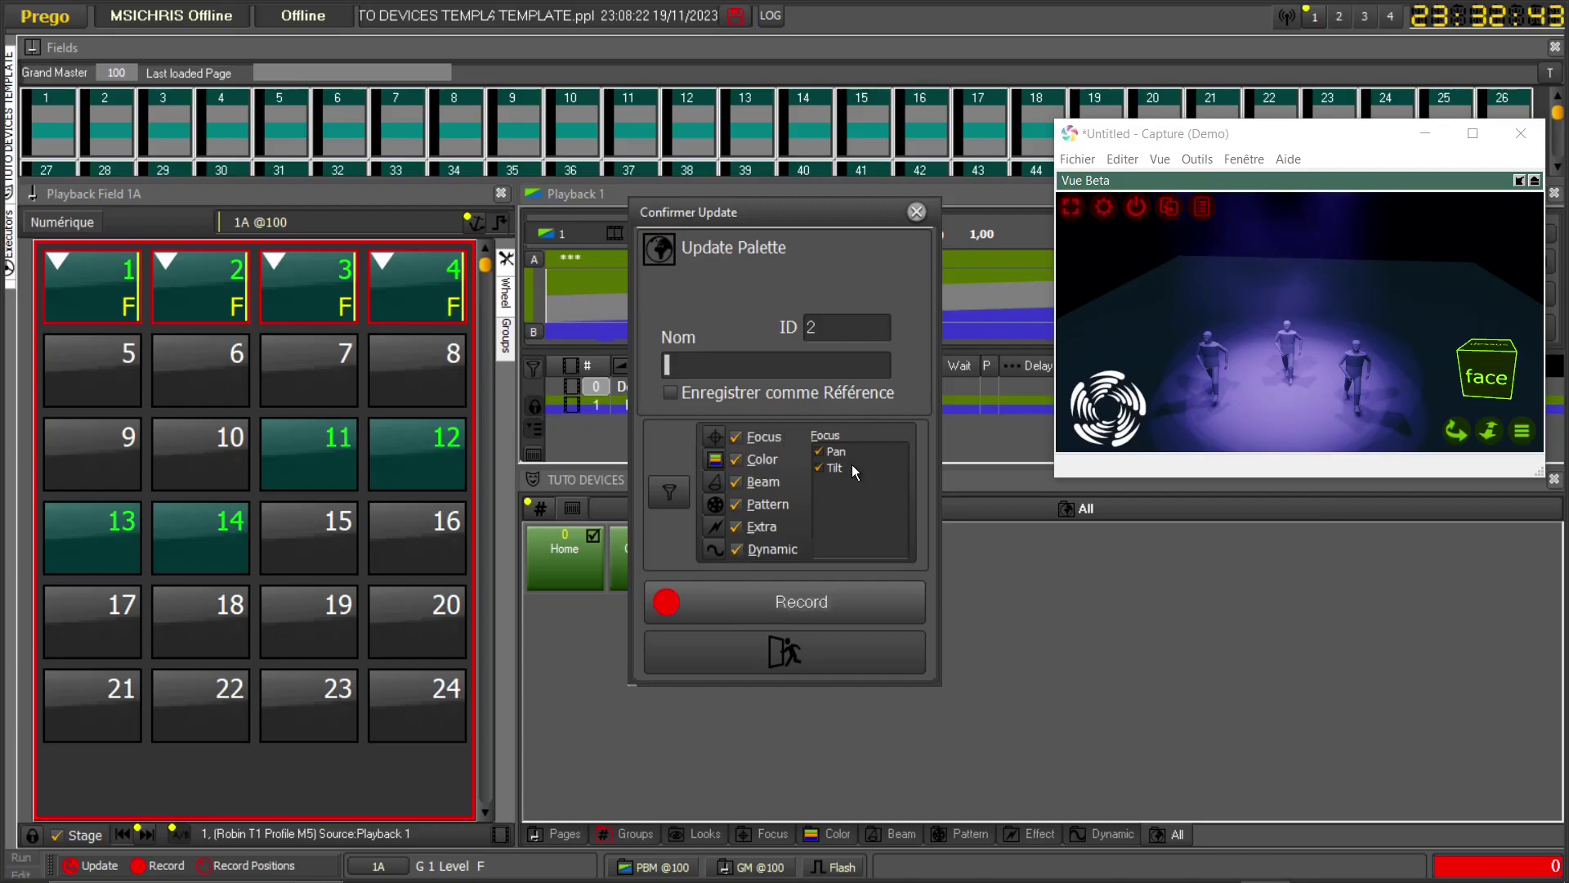
pyautogui.click(916, 212)
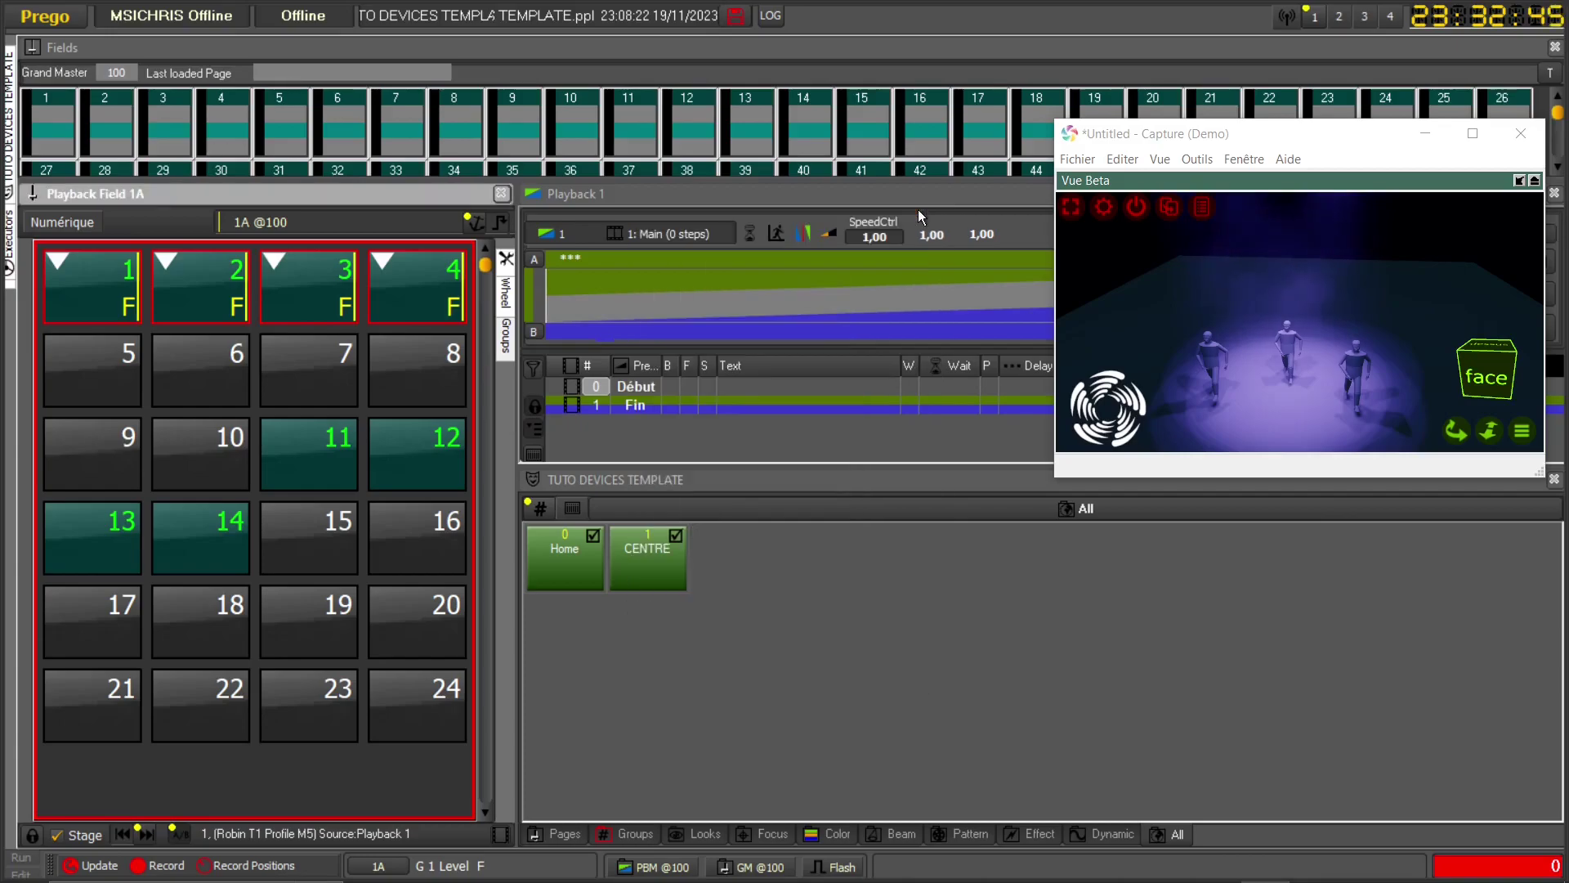
# - Recall the Home and CENTRE palettes on channels 1 to 4, and return channels 2 to 4 to Home
pyautogui.click(830, 834)
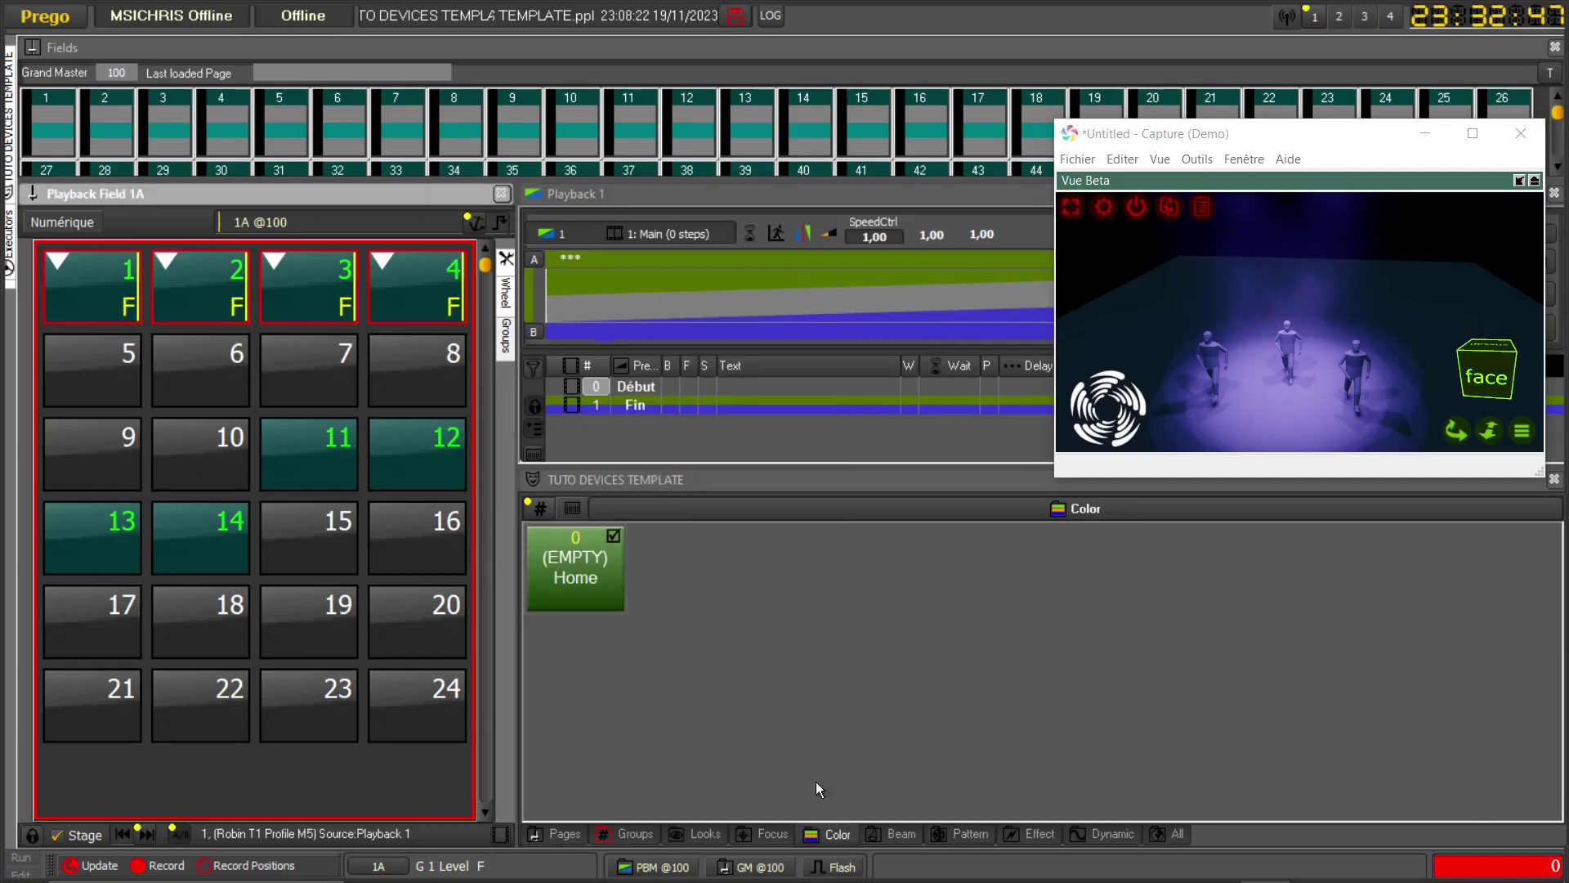
pyautogui.click(1177, 834)
pyautogui.click(533, 553)
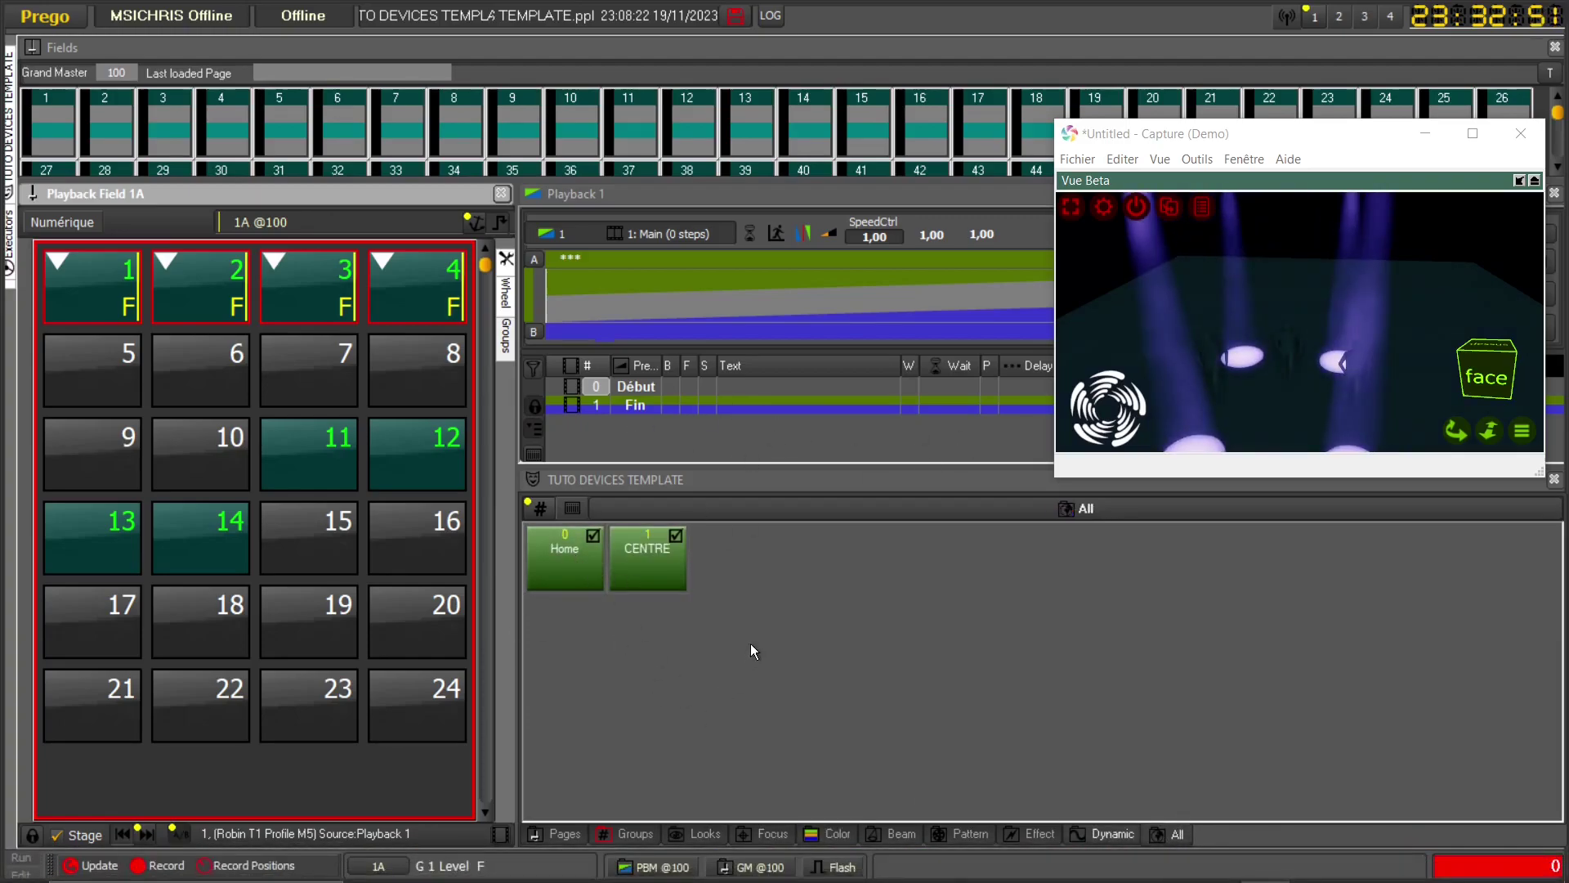
pyautogui.click(649, 562)
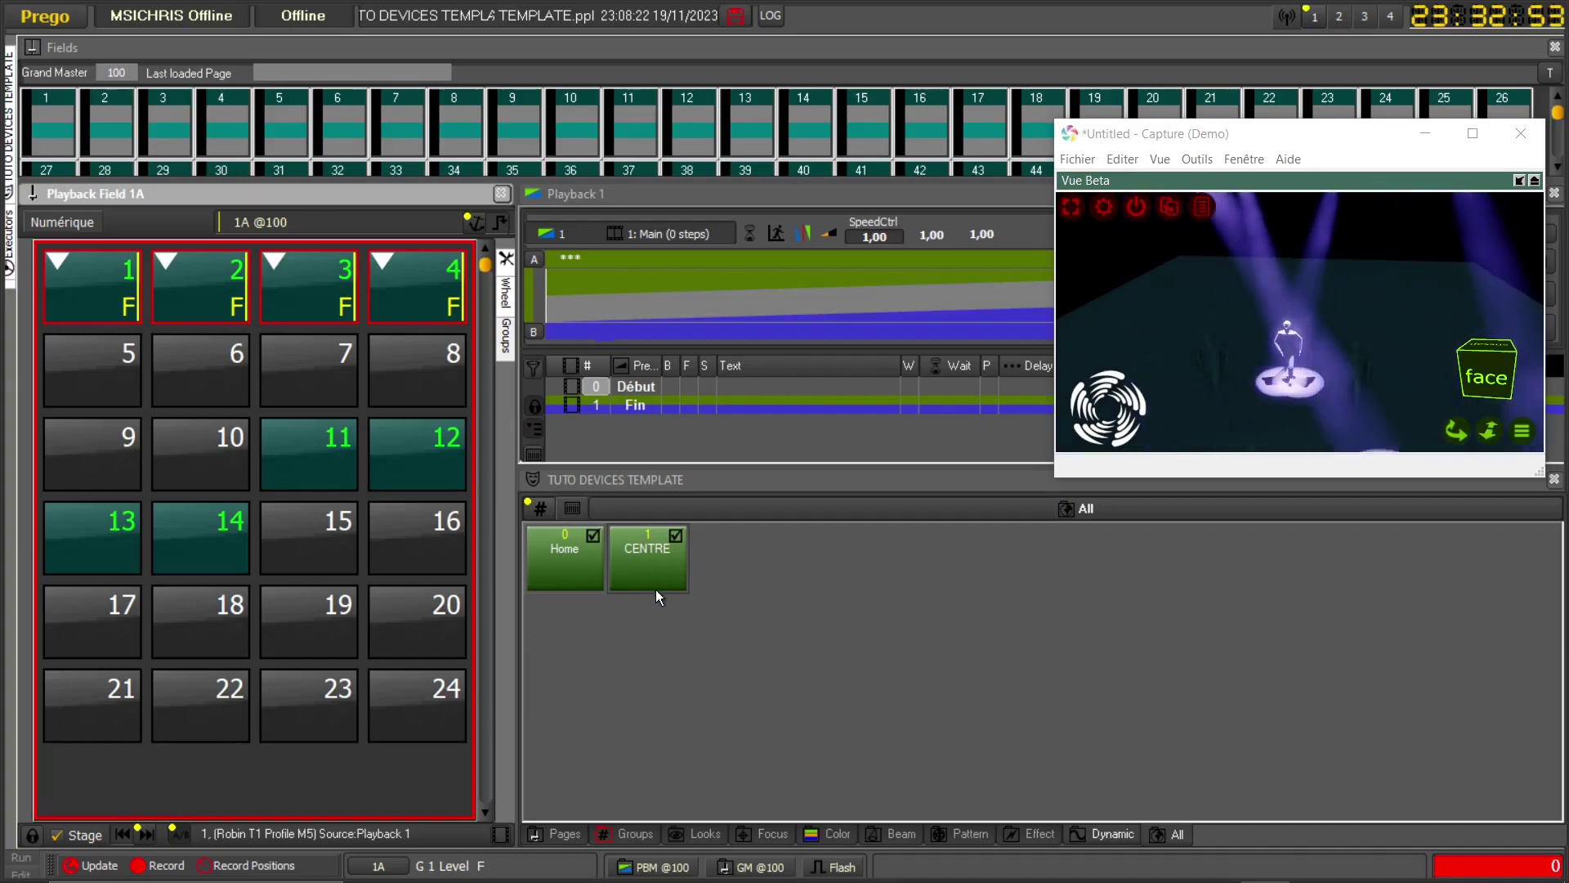
pyautogui.click(223, 289)
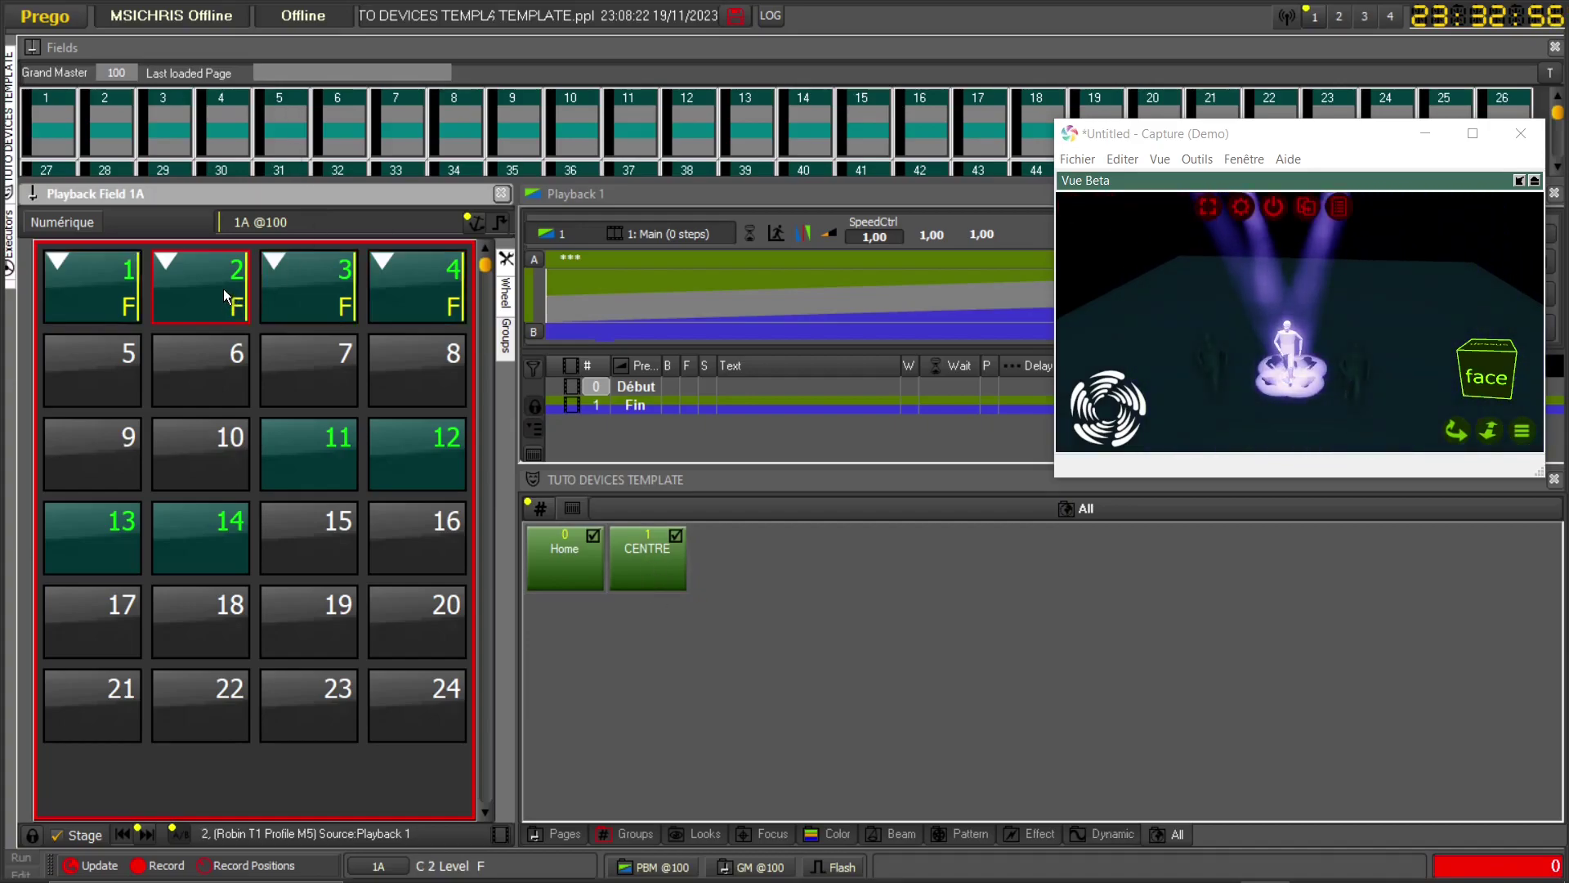
pyautogui.click(568, 558)
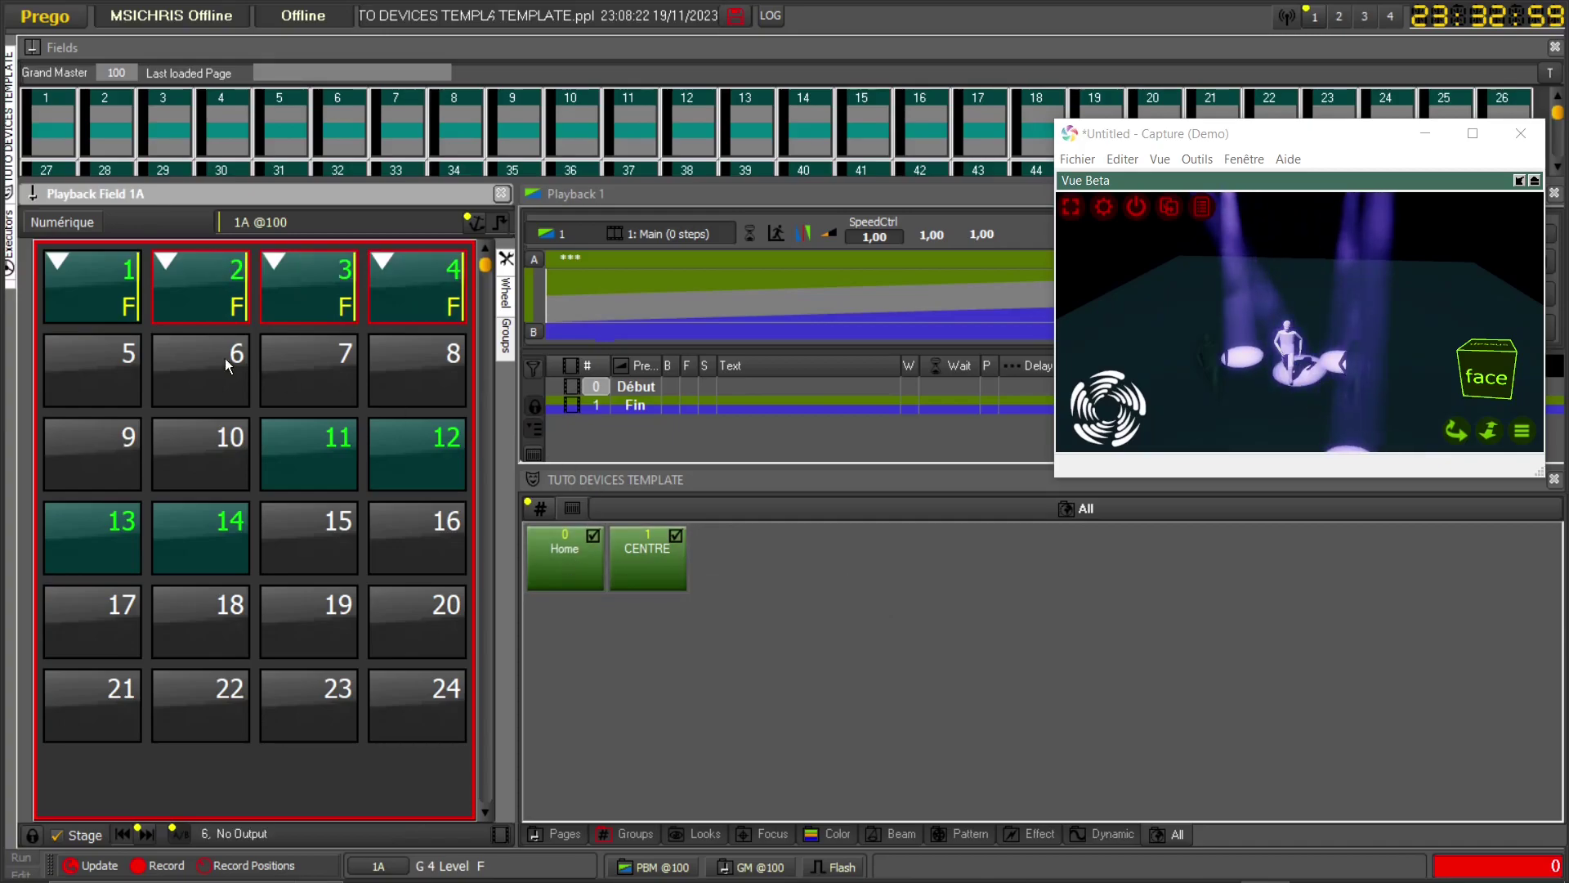
# - Take channels 2 to 4 down to zero and leave only channel 1 selected at full
pyautogui.click(93, 280)
pyautogui.click(327, 287)
pyautogui.moveTo(414, 286); pyautogui.dragTo(216, 286)
pyautogui.click(121, 294)
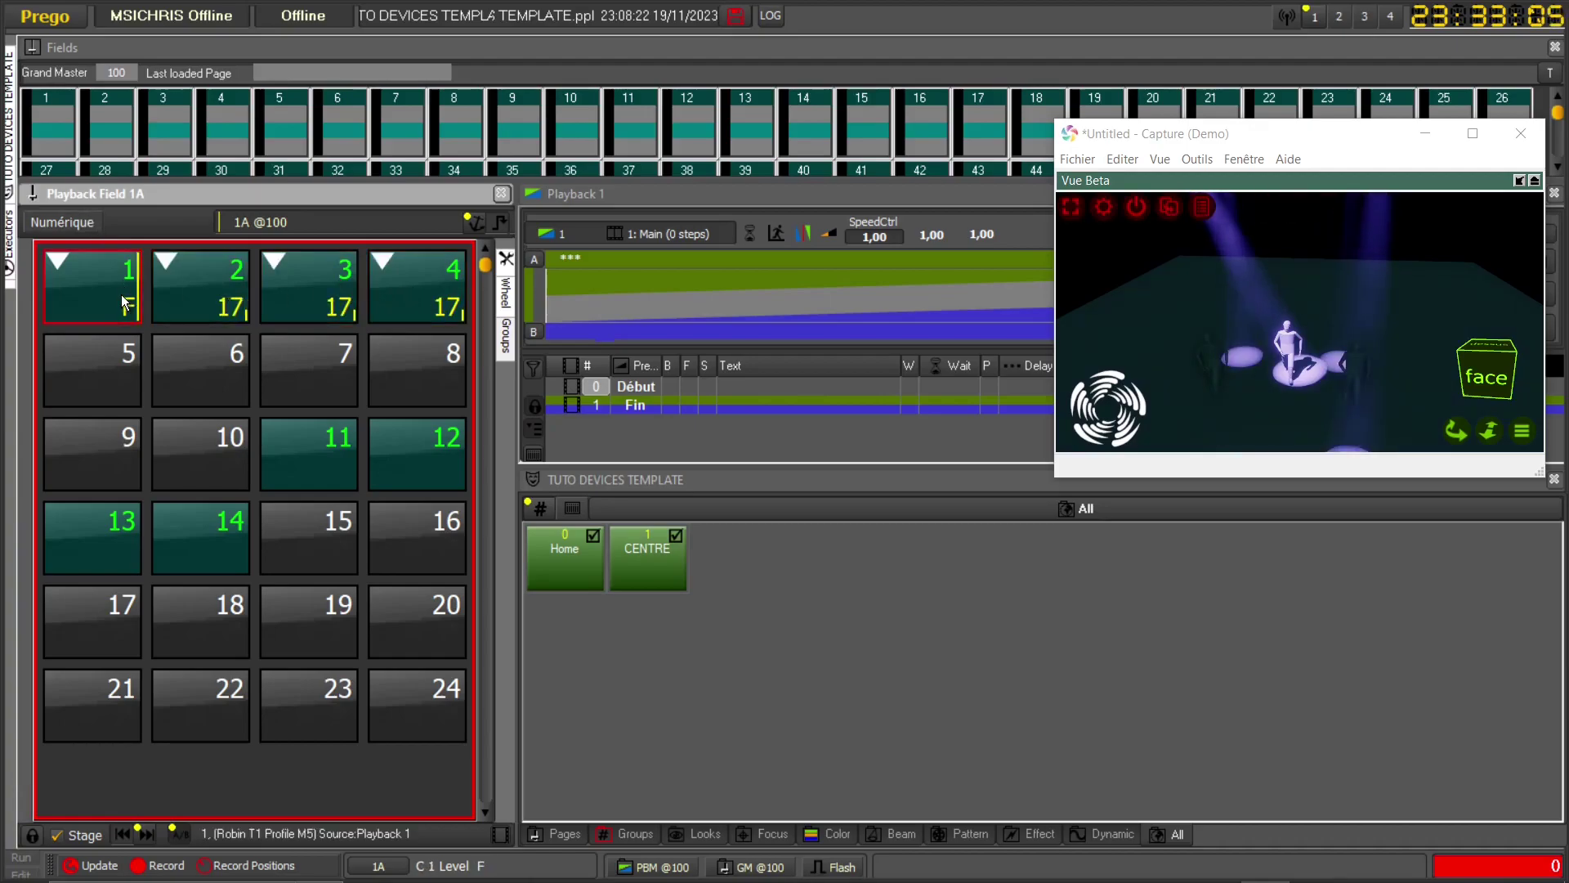
pyautogui.click(217, 286)
pyautogui.click(304, 279)
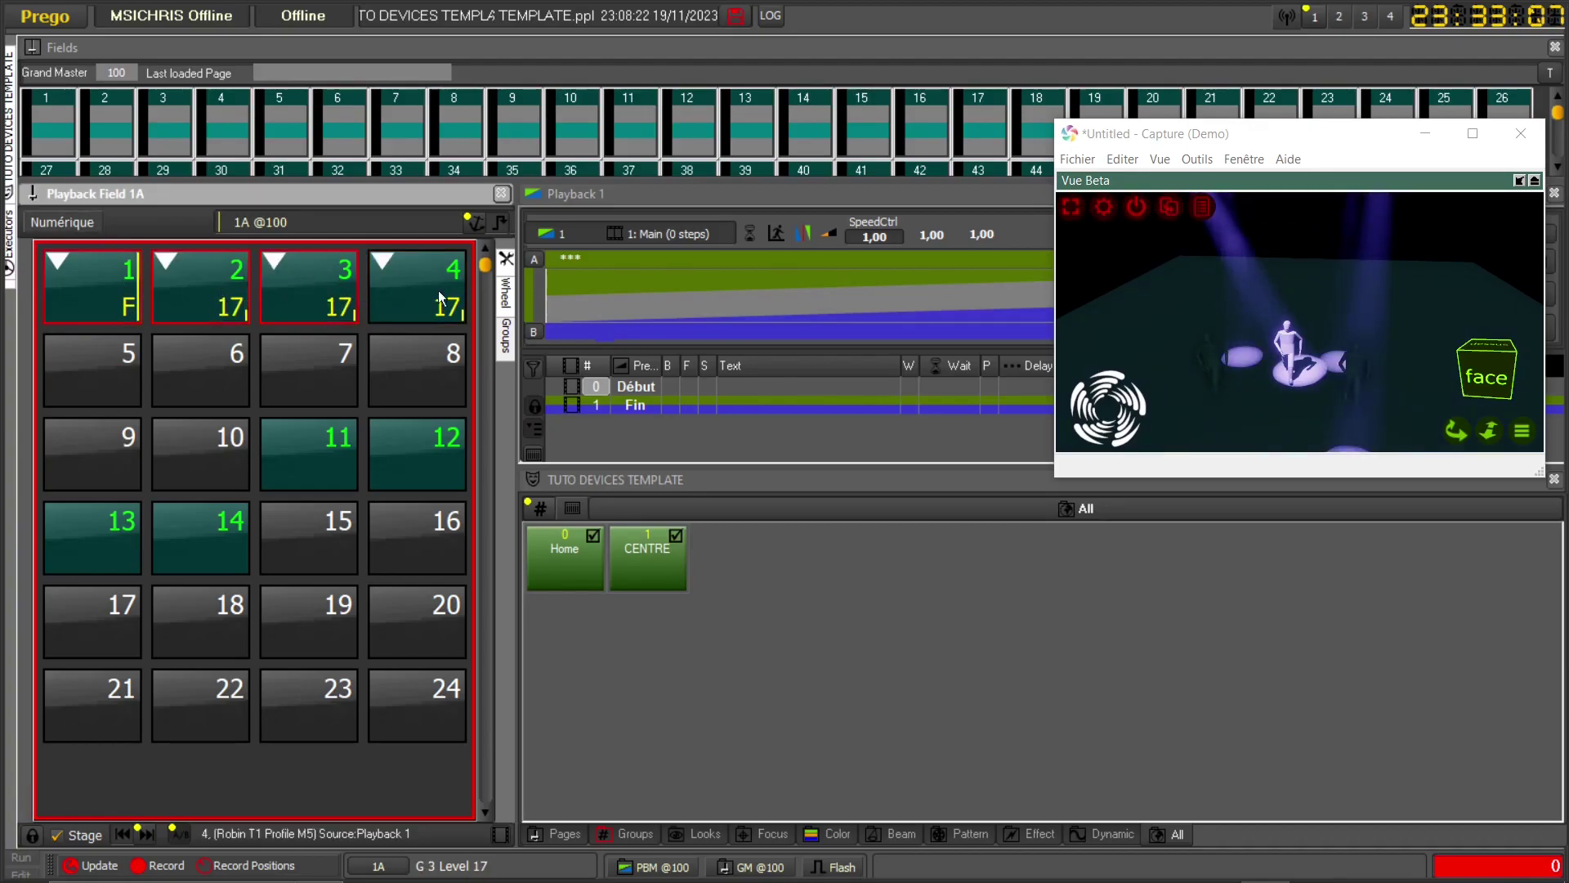
pyautogui.click(431, 283)
pyautogui.click(100, 281)
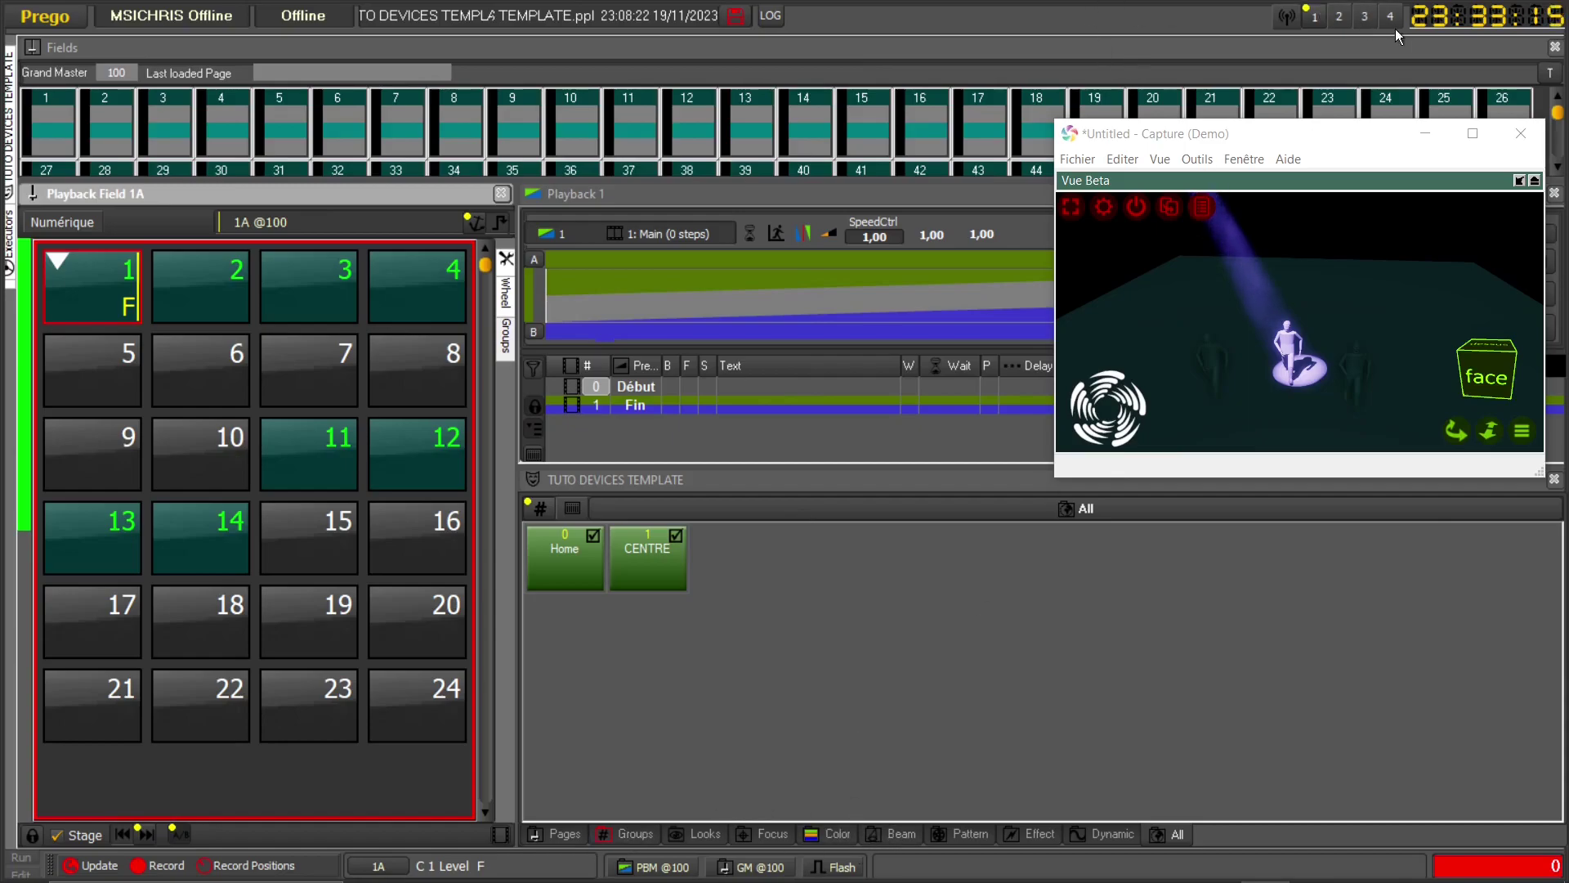
# - Show channel 1's ColorMix controls on screen 2 and mix an orange of 95% red, 34% green and 0% blue
pyautogui.click(1339, 16)
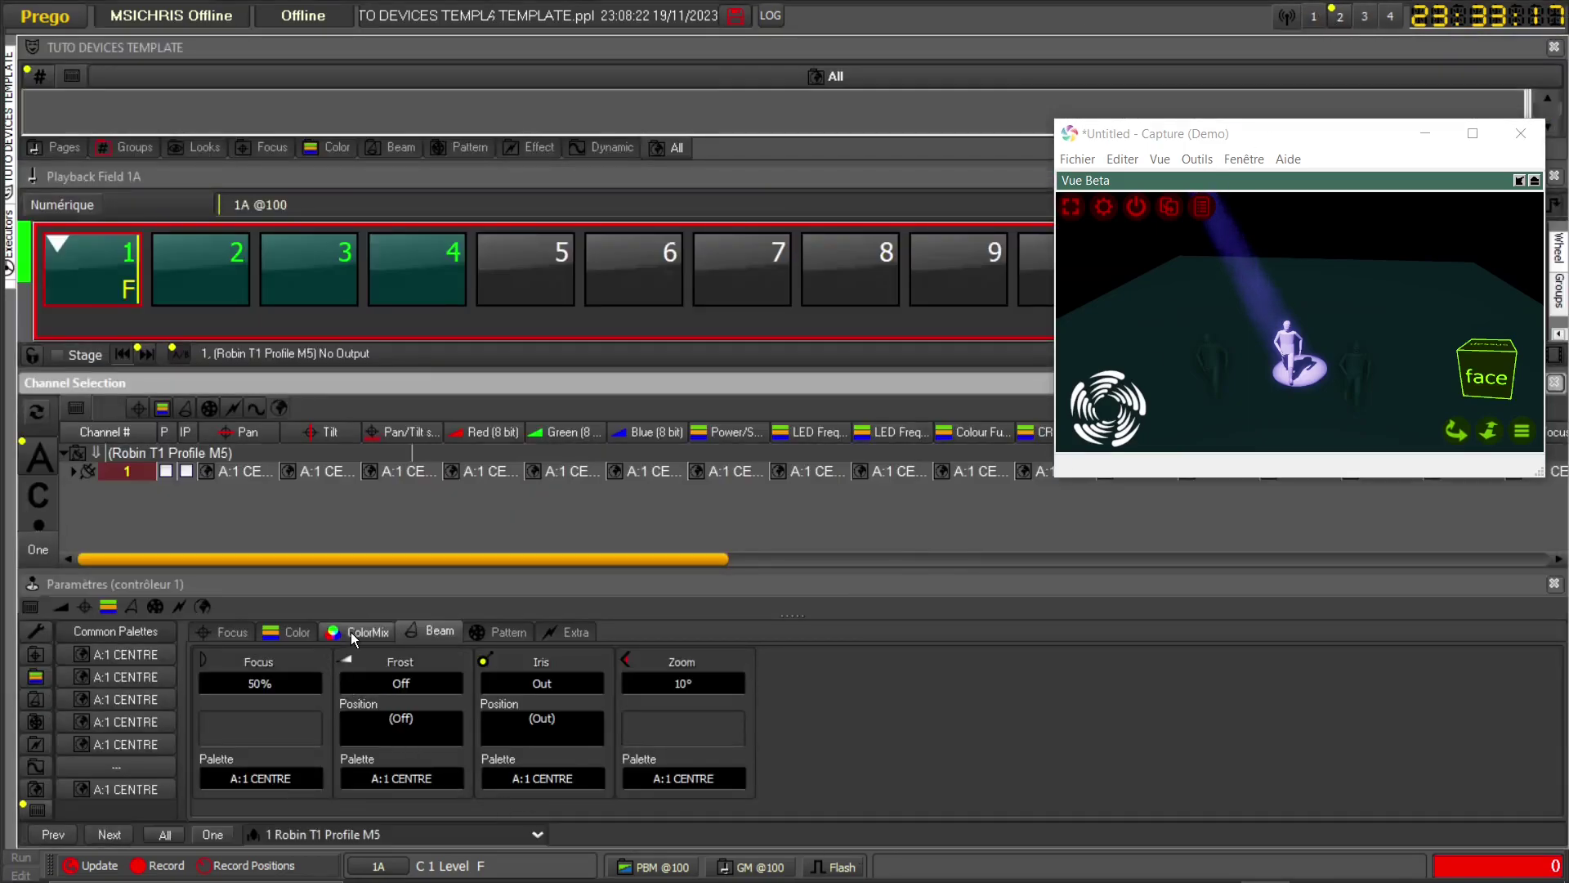
pyautogui.click(350, 634)
pyautogui.moveTo(366, 650); pyautogui.dragTo(245, 675)
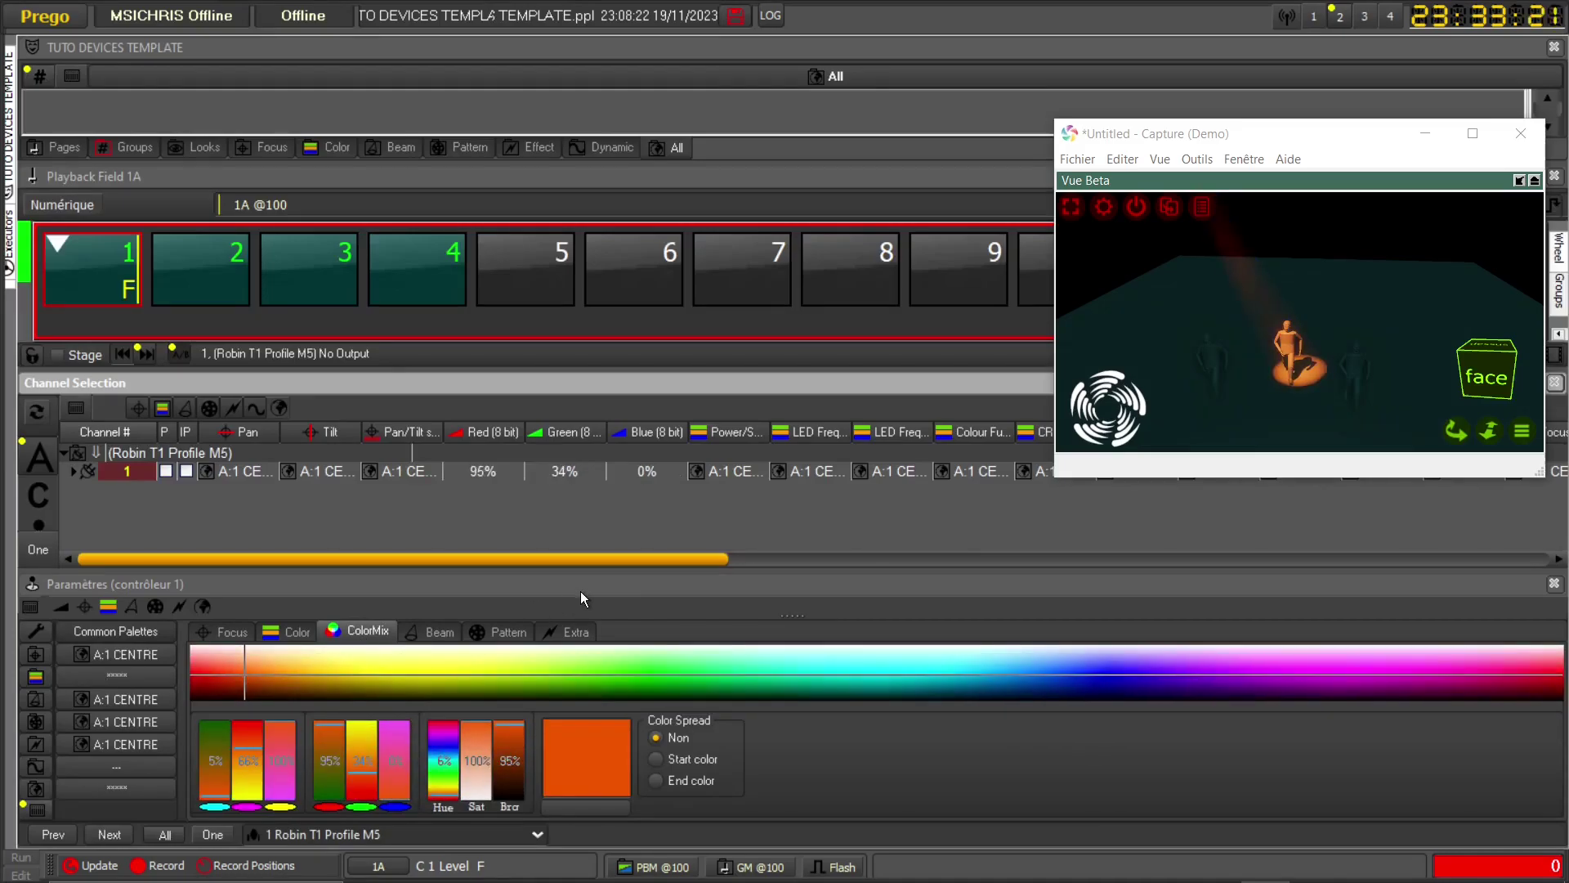
# - Enlarge the ColorMix colour field and change channel 1's colour through green to a dark red of 67% red, 13% green and 0% blue
pyautogui.moveTo(605, 615); pyautogui.dragTo(605, 628)
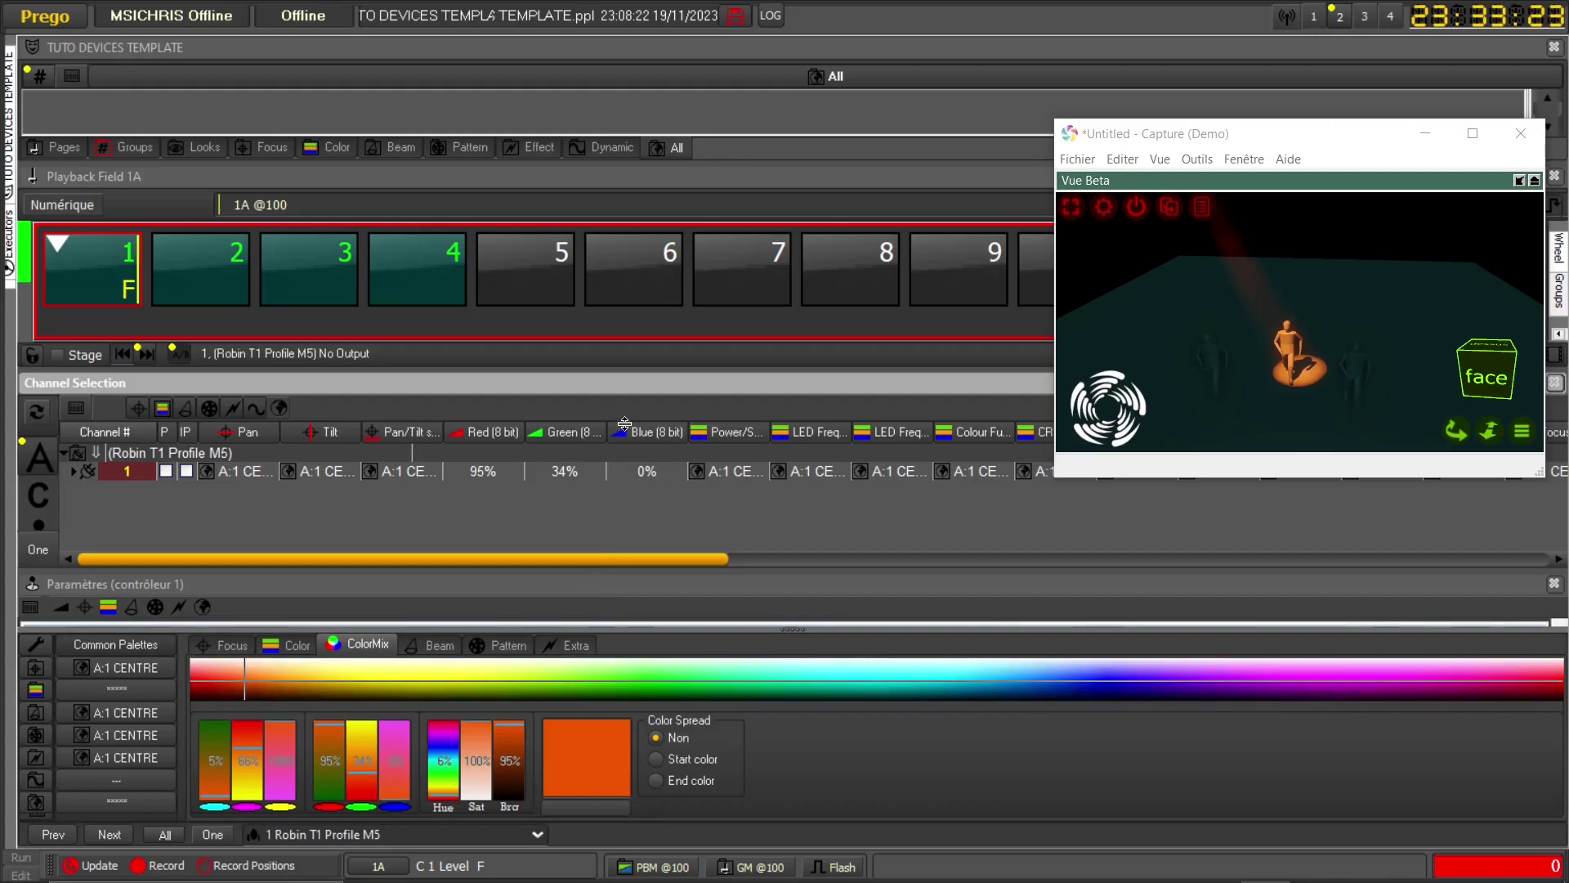
pyautogui.moveTo(742, 566); pyautogui.dragTo(744, 387)
pyautogui.moveTo(657, 627); pyautogui.dragTo(657, 532)
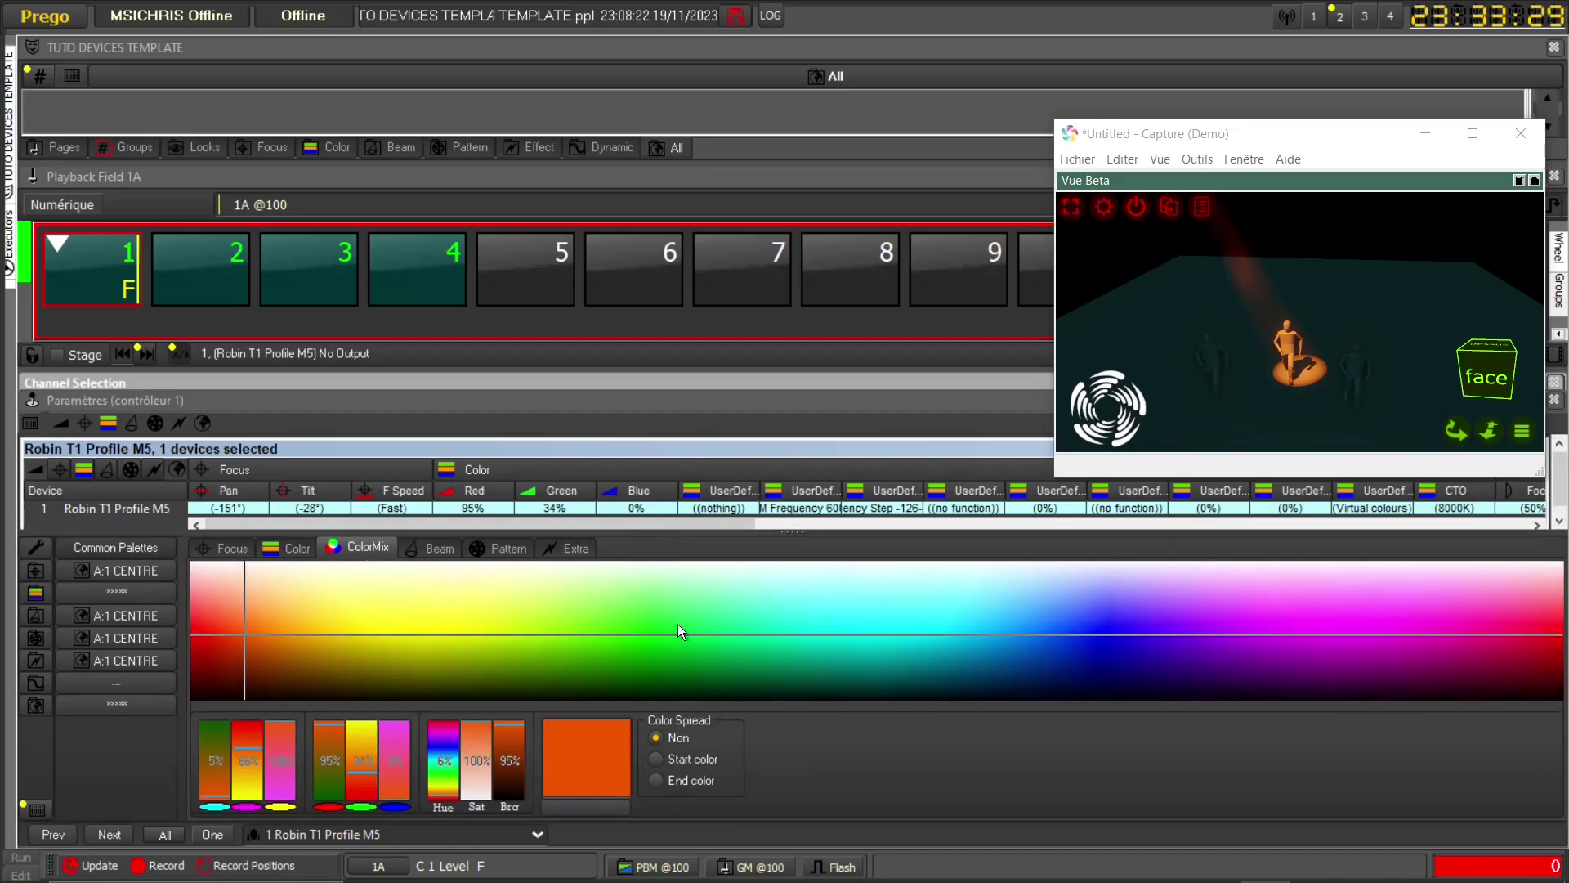
pyautogui.moveTo(679, 639)
pyautogui.mouseDown()
pyautogui.moveTo(640, 626)
pyautogui.moveTo(732, 620)
pyautogui.moveTo(695, 626)
pyautogui.mouseUp()
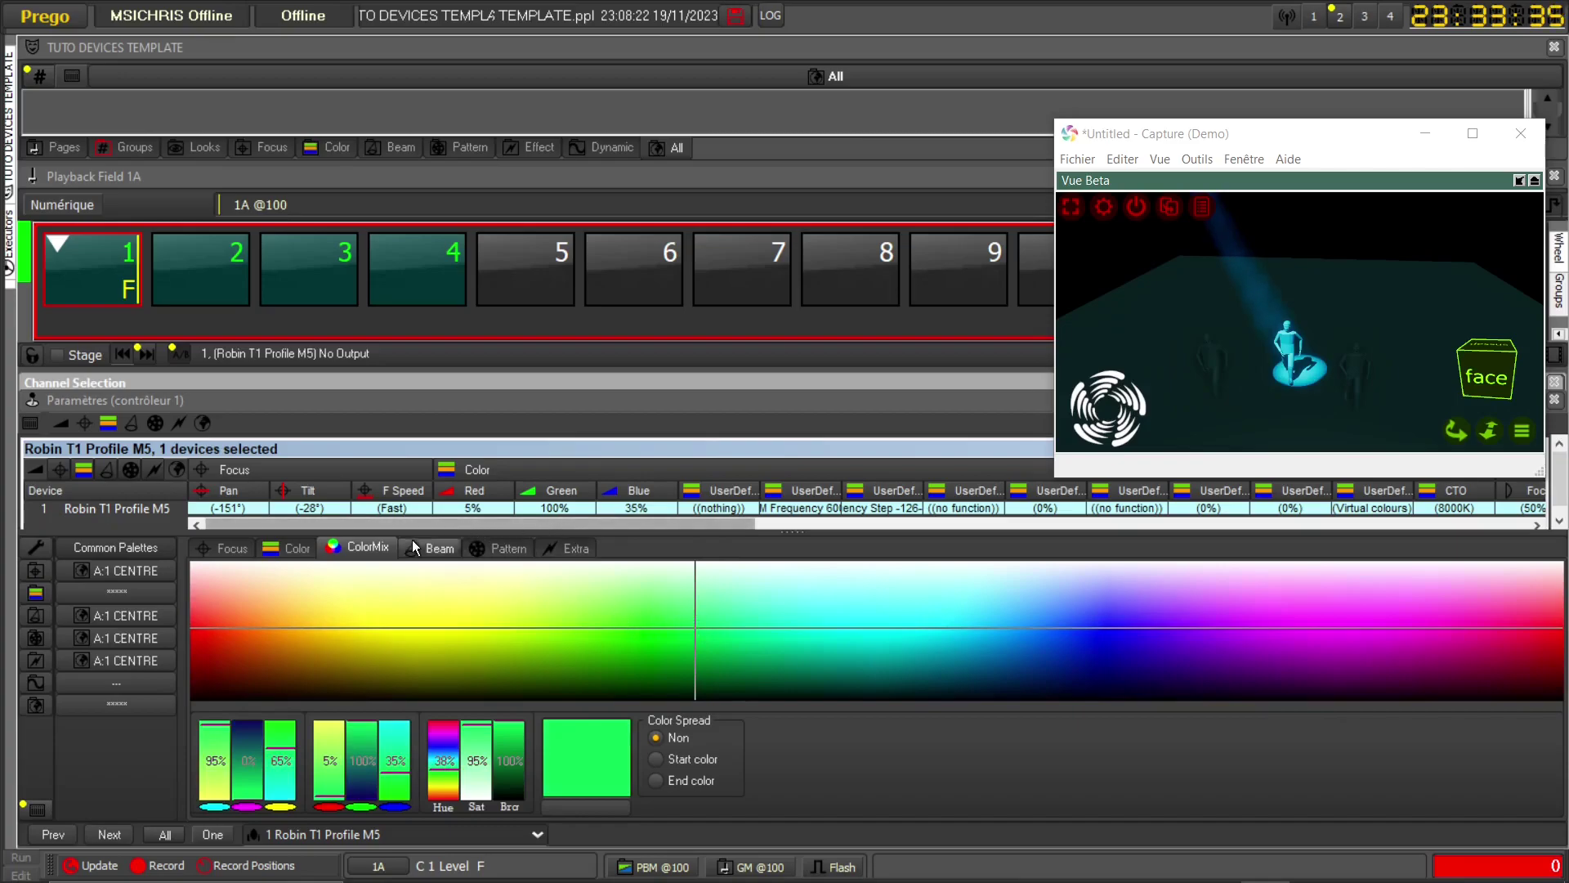
pyautogui.moveTo(679, 626); pyautogui.dragTo(218, 654)
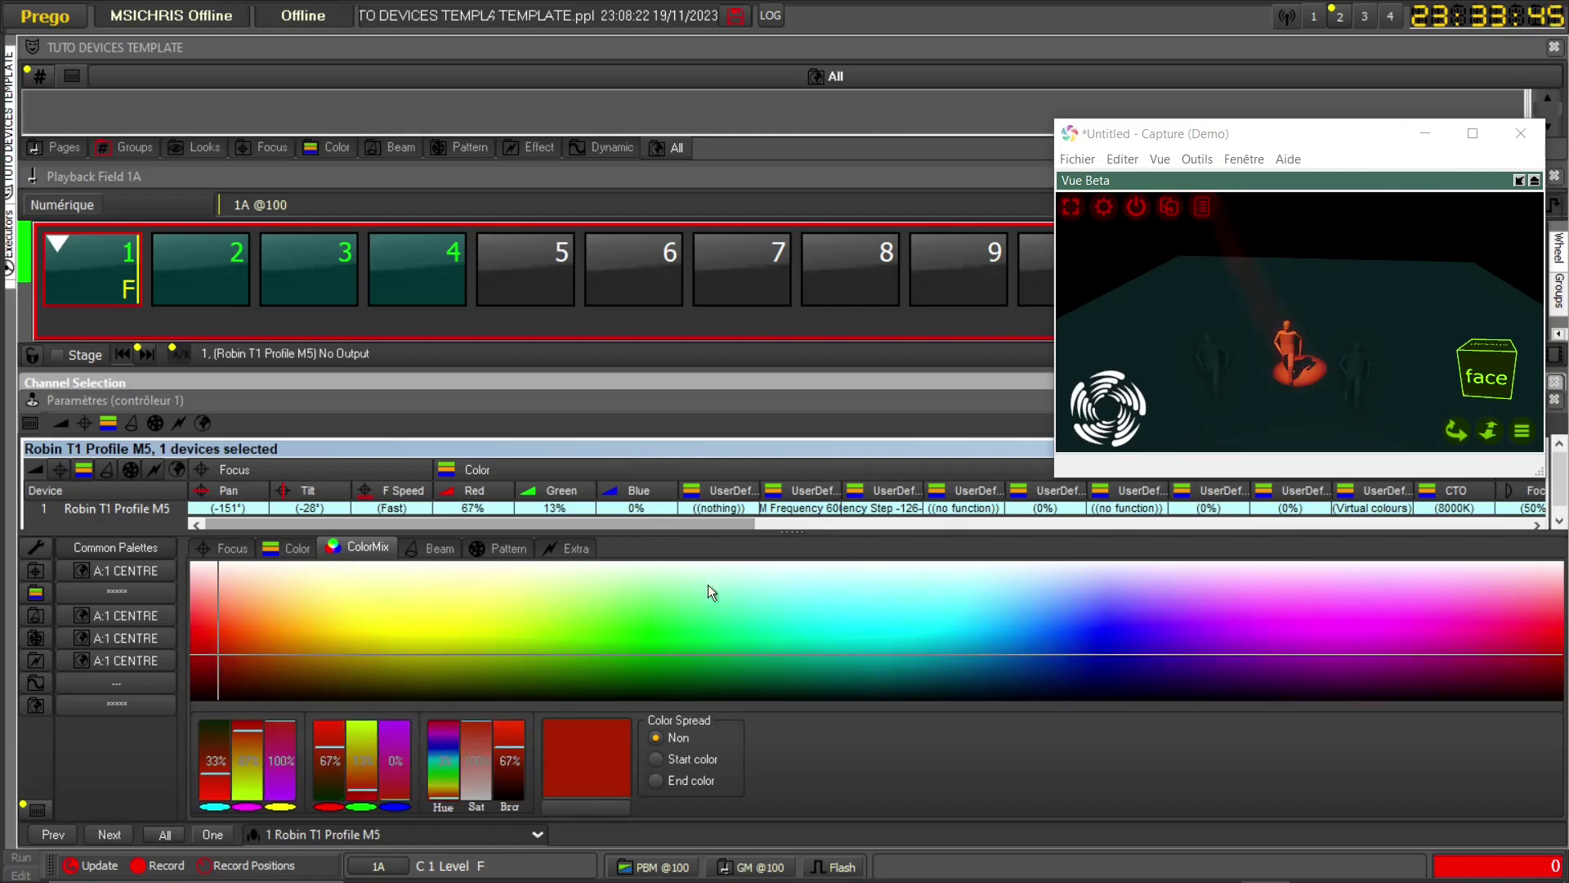
# - Record channel 1's red as Color palette 1, named ROUGE and saved as a reference, checking its Color and Color Mix filter
pyautogui.click(1313, 16)
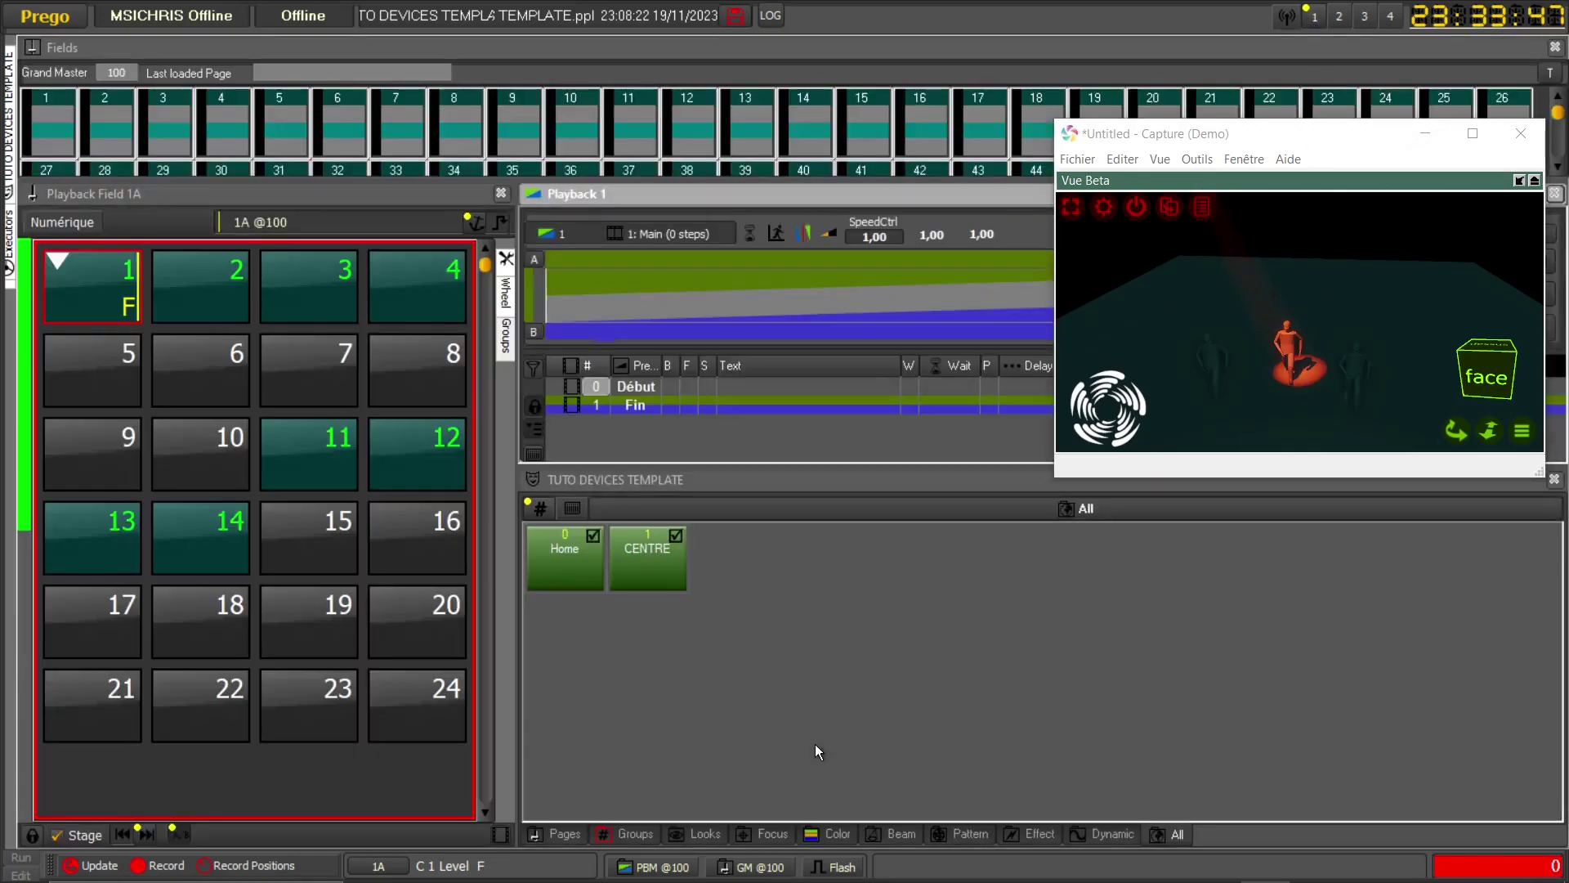
pyautogui.click(1339, 16)
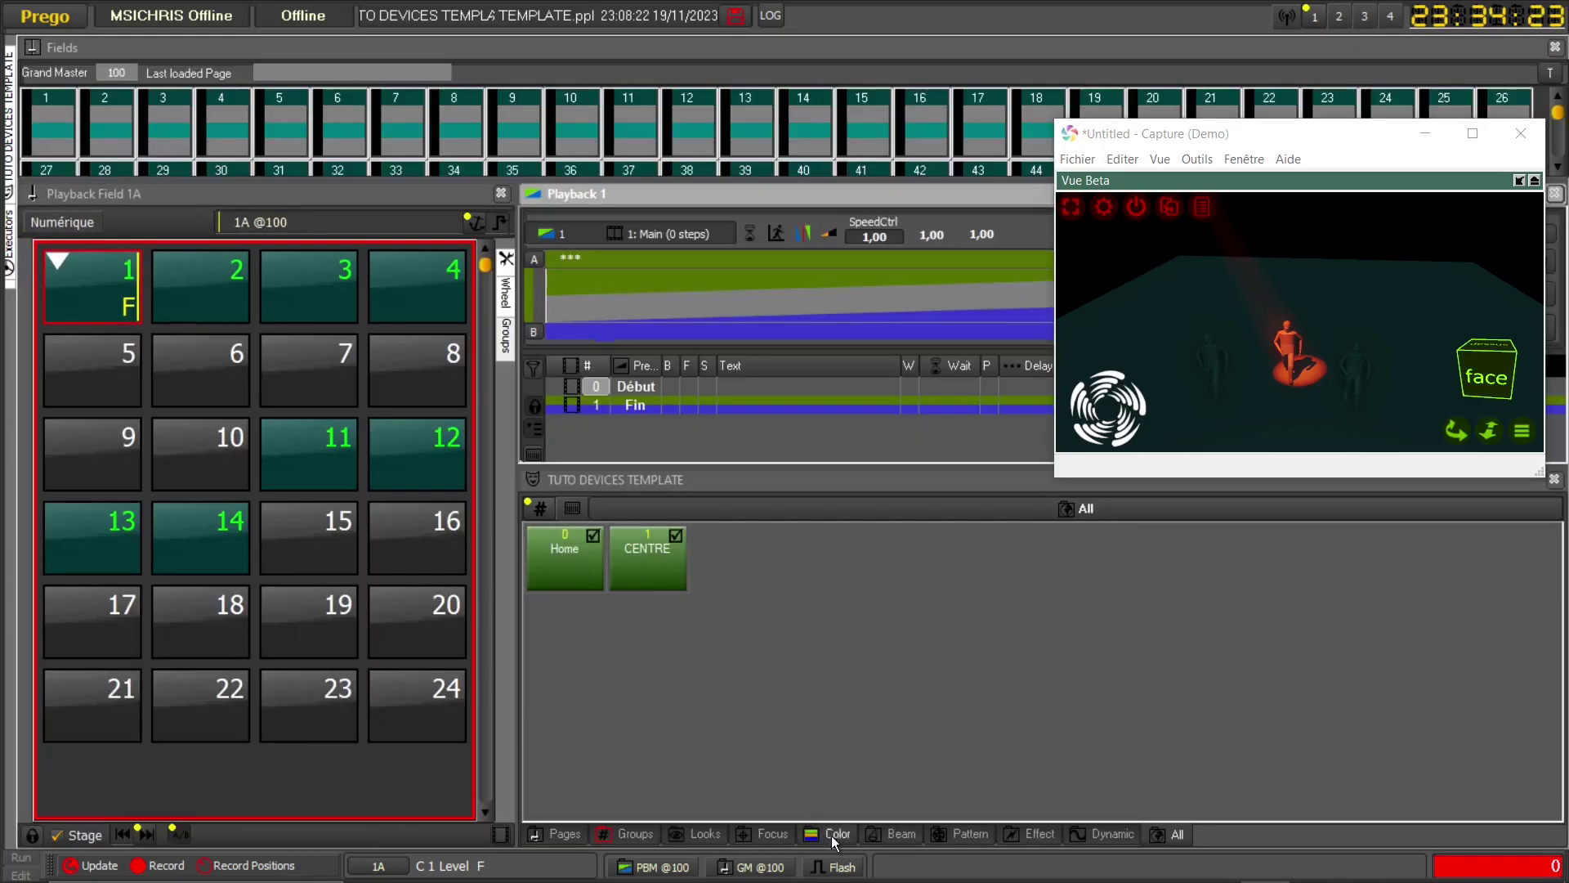
pyautogui.click(831, 835)
pyautogui.moveTo(76, 267); pyautogui.dragTo(708, 562)
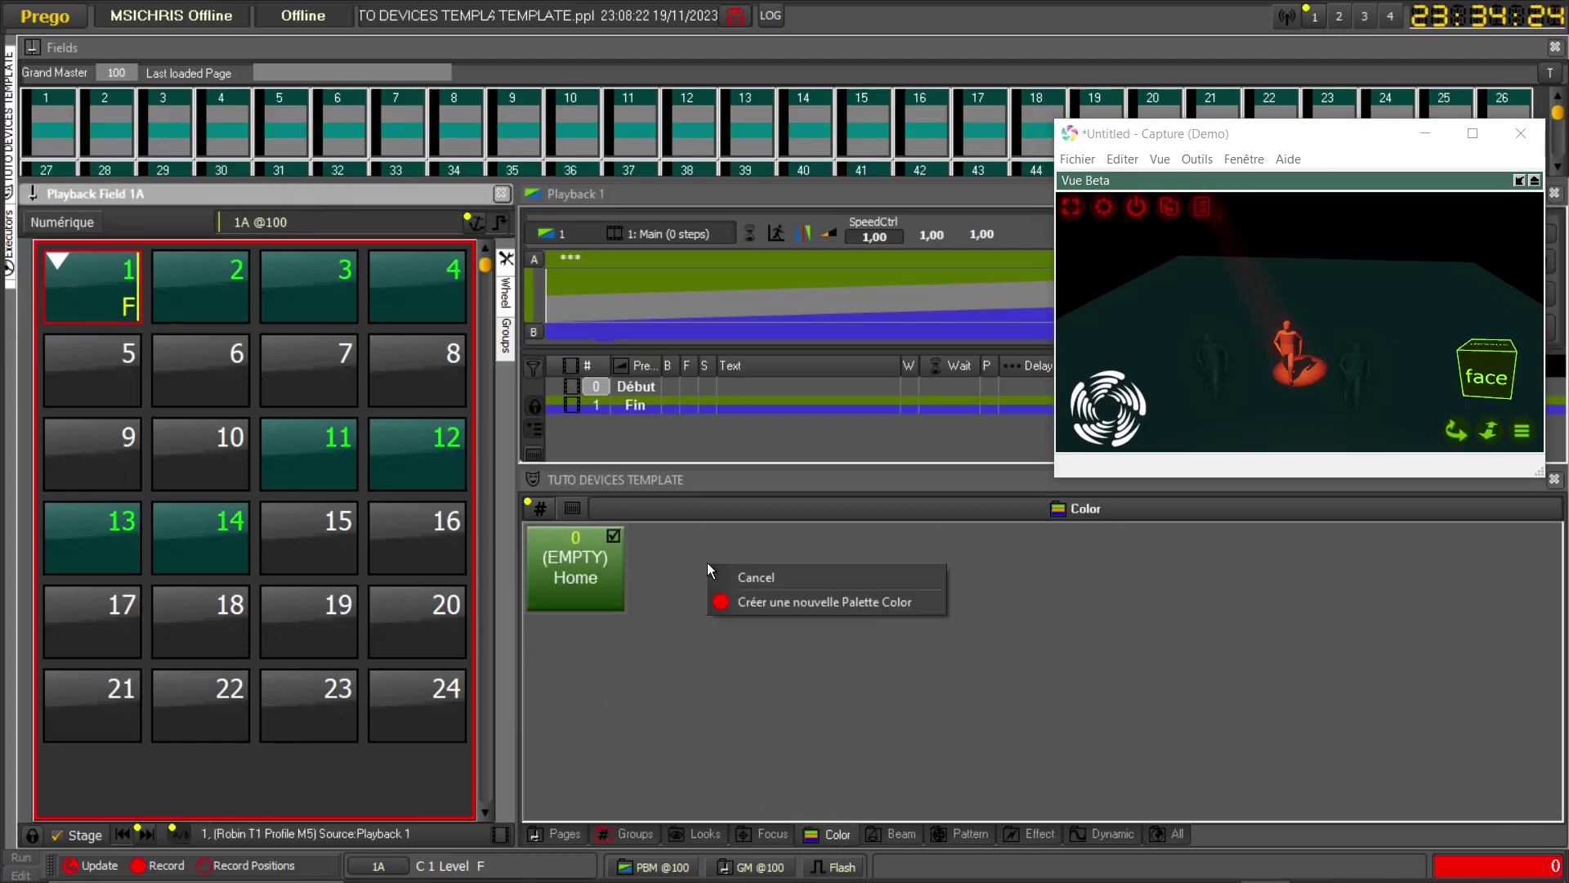
pyautogui.click(772, 606)
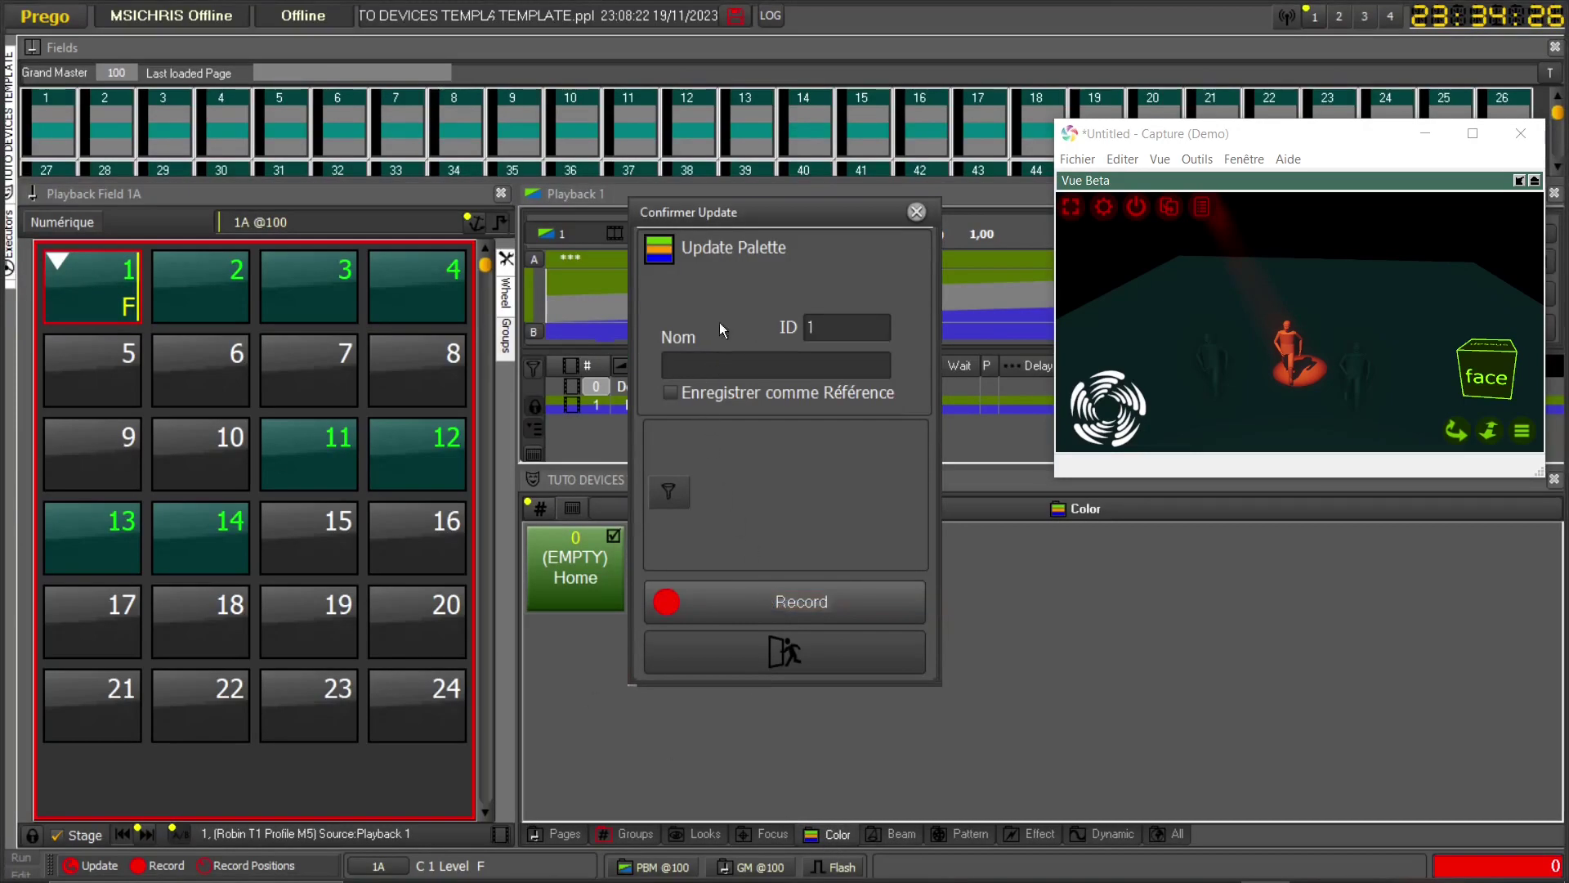
pyautogui.click(679, 396)
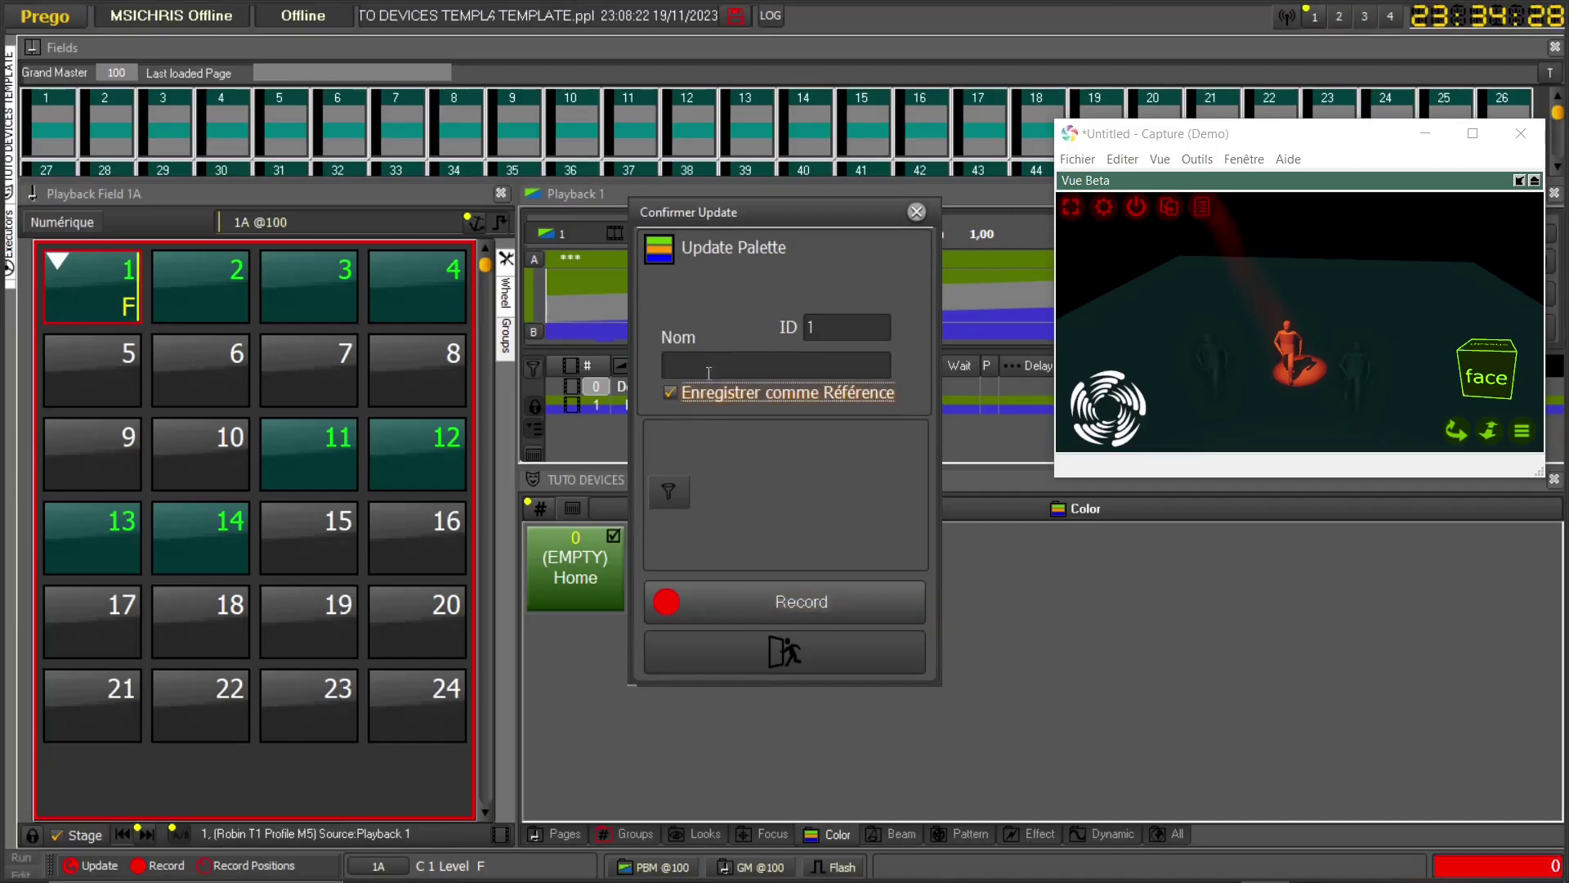
pyautogui.click(763, 375)
pyautogui.write('ROUGE')
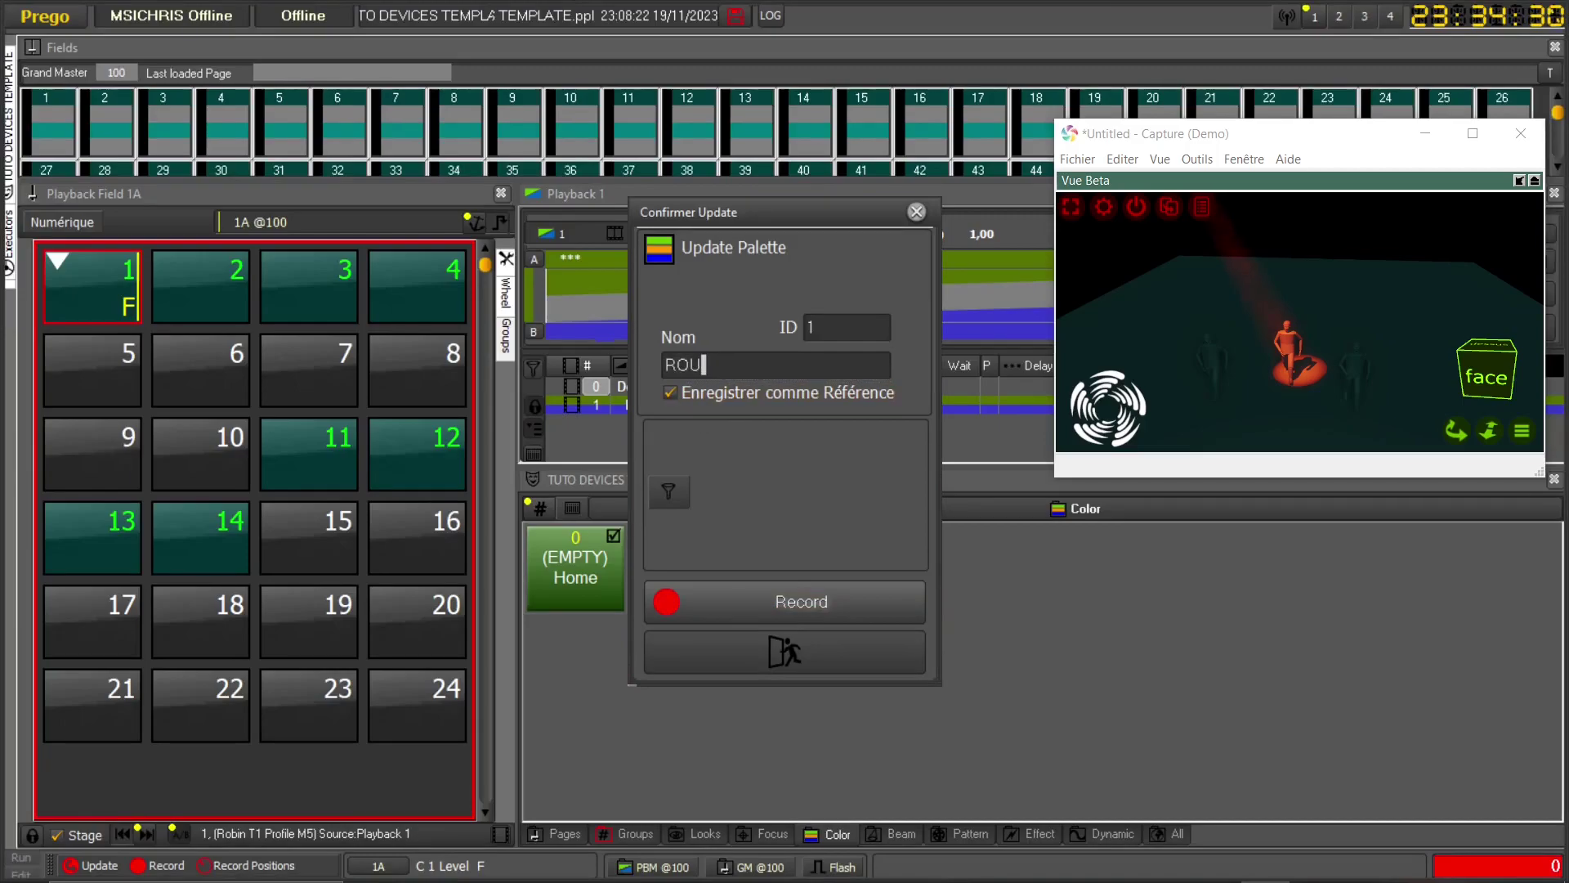
pyautogui.click(667, 492)
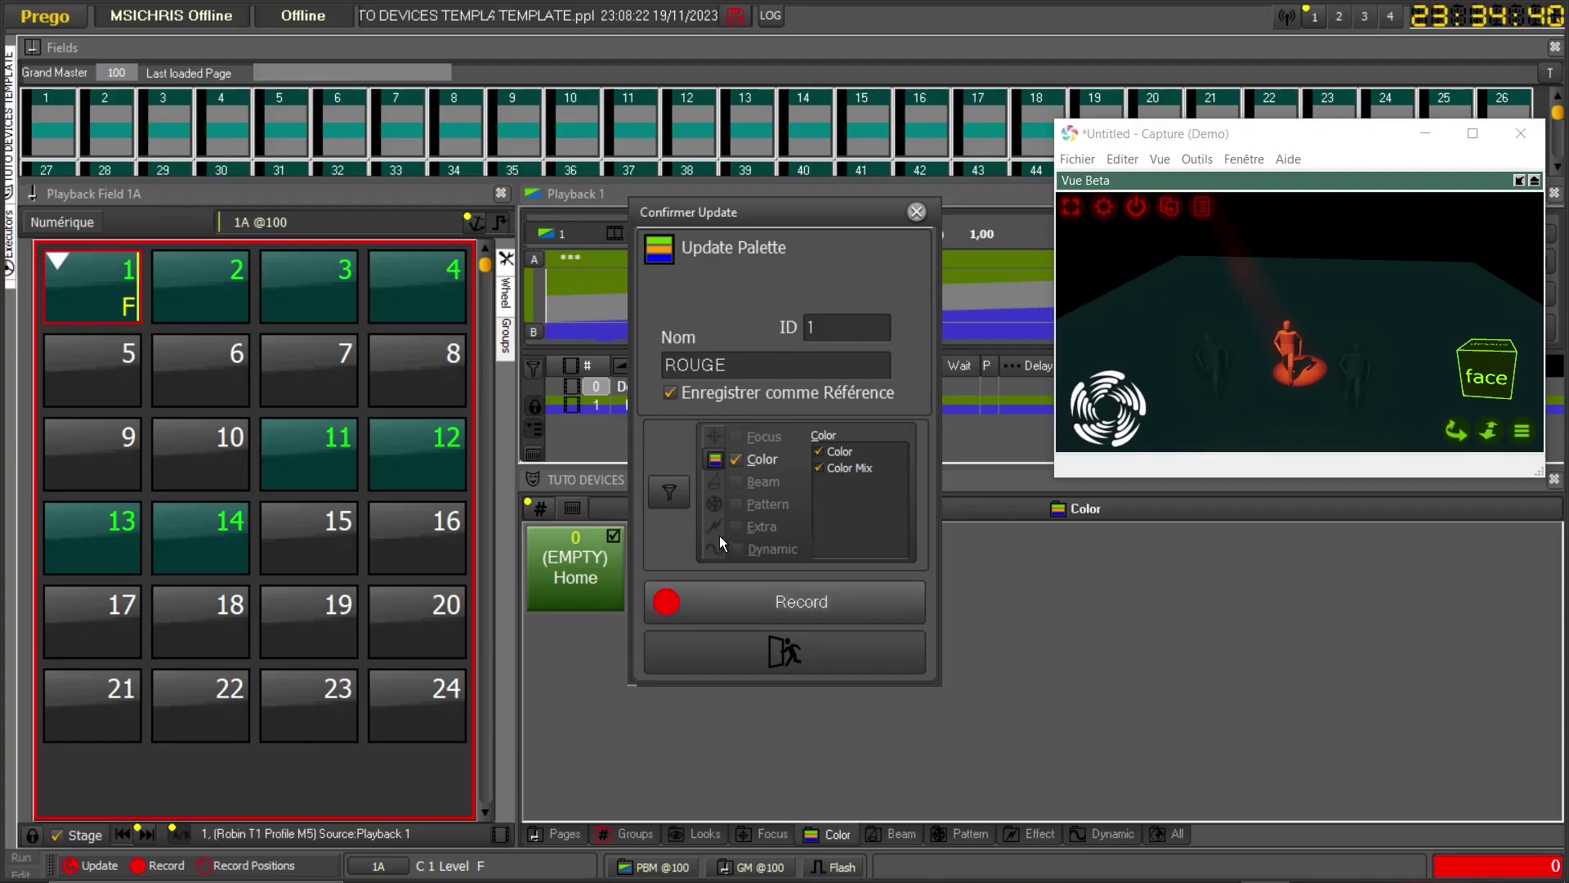
pyautogui.click(678, 483)
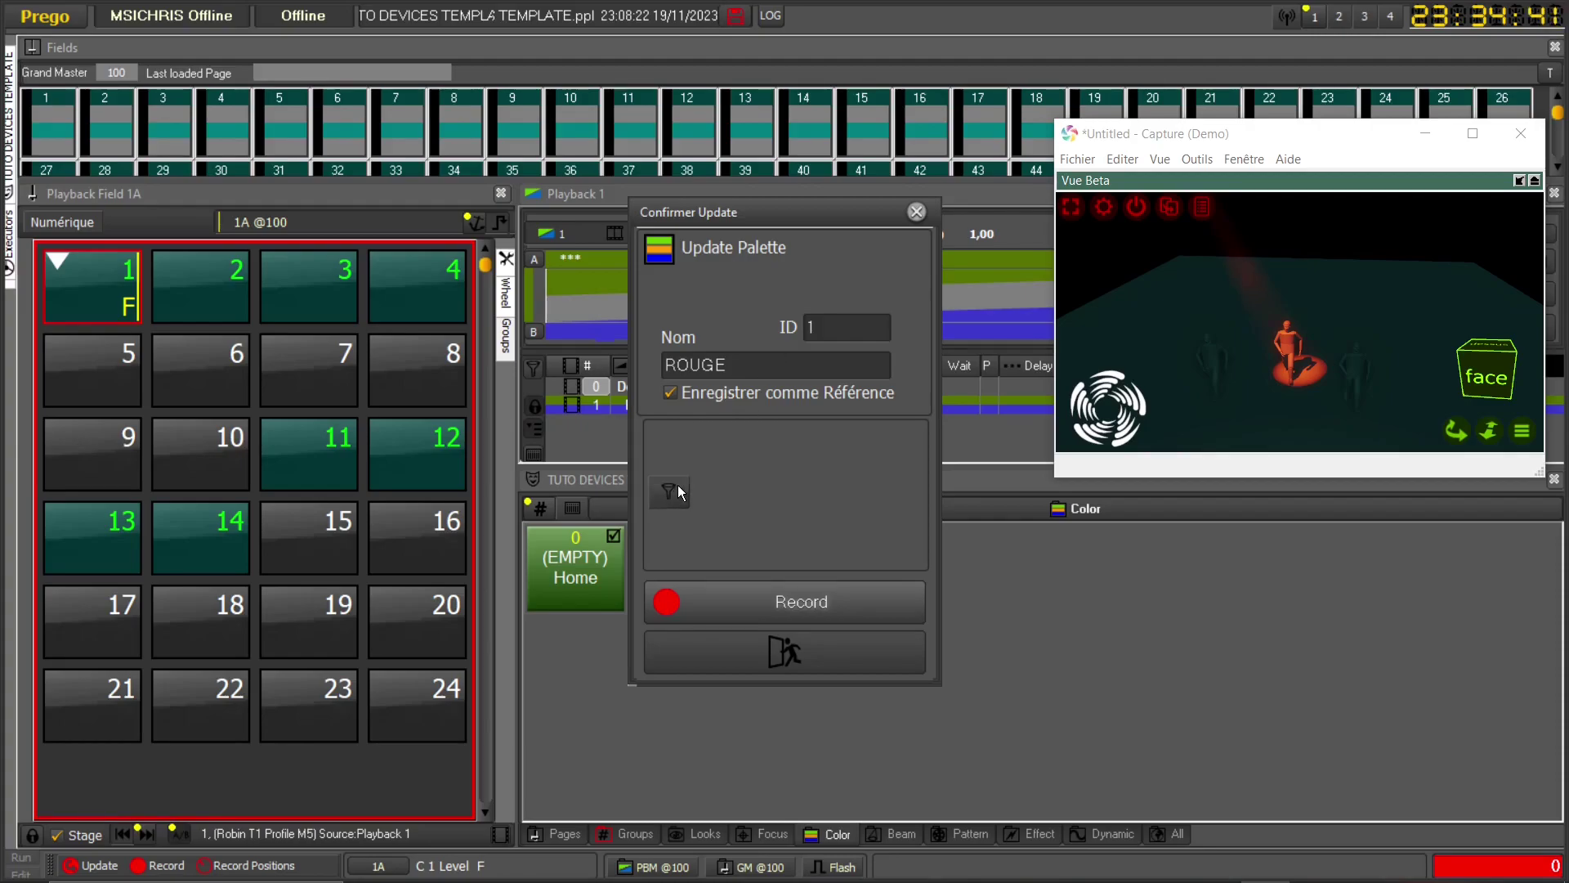
pyautogui.click(806, 613)
# - Bring channels 2 to 4 to full and apply the ROUGE palette to them
pyautogui.moveTo(213, 297); pyautogui.dragTo(413, 286)
pyautogui.press('f')
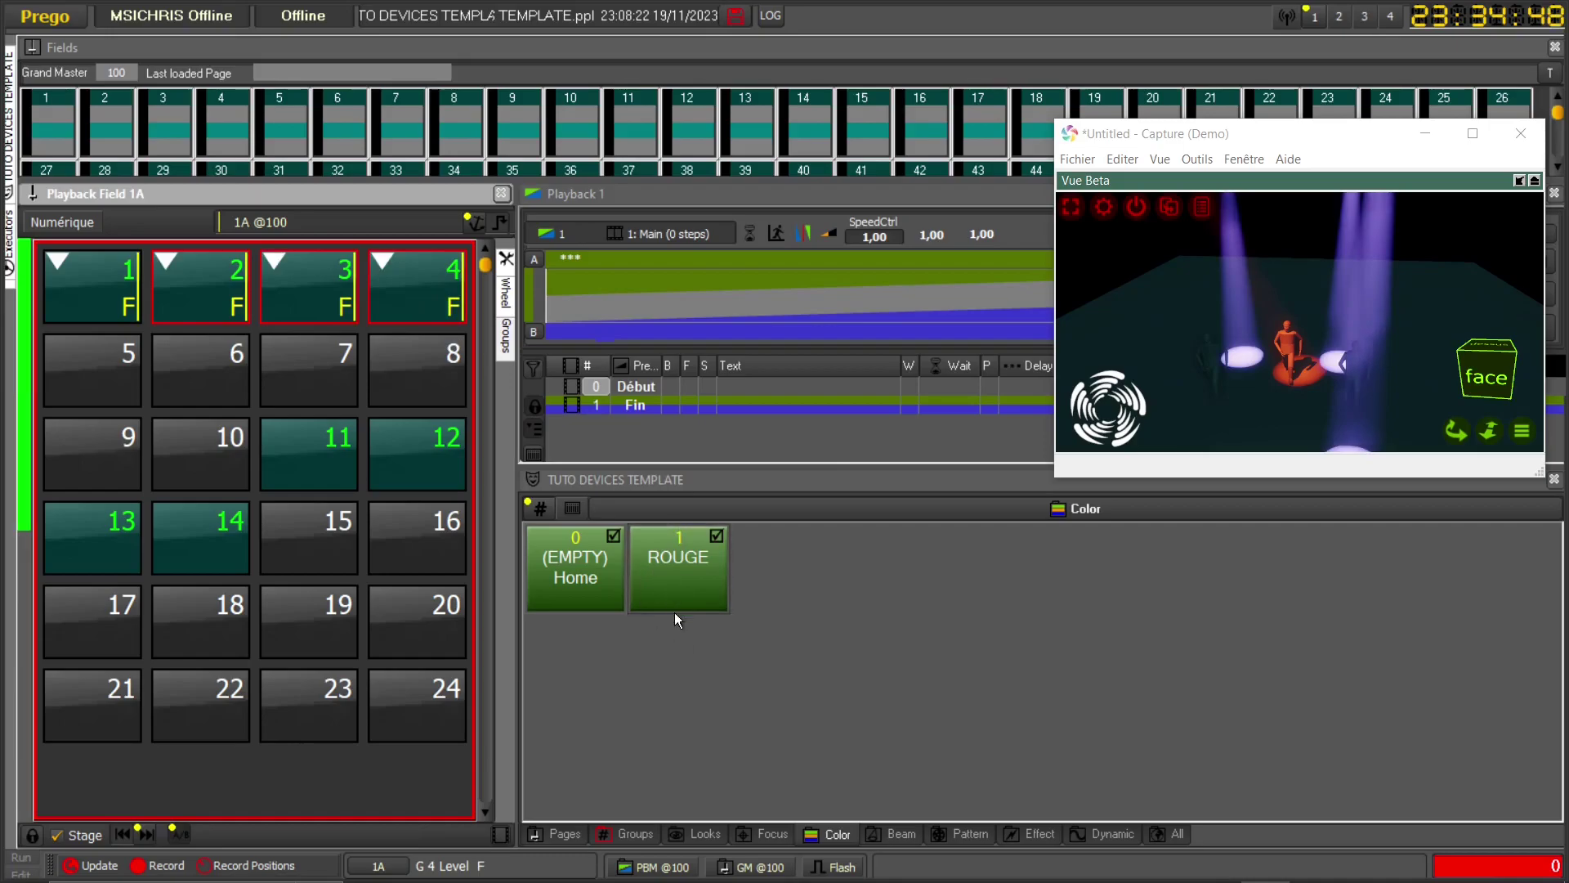
pyautogui.click(682, 581)
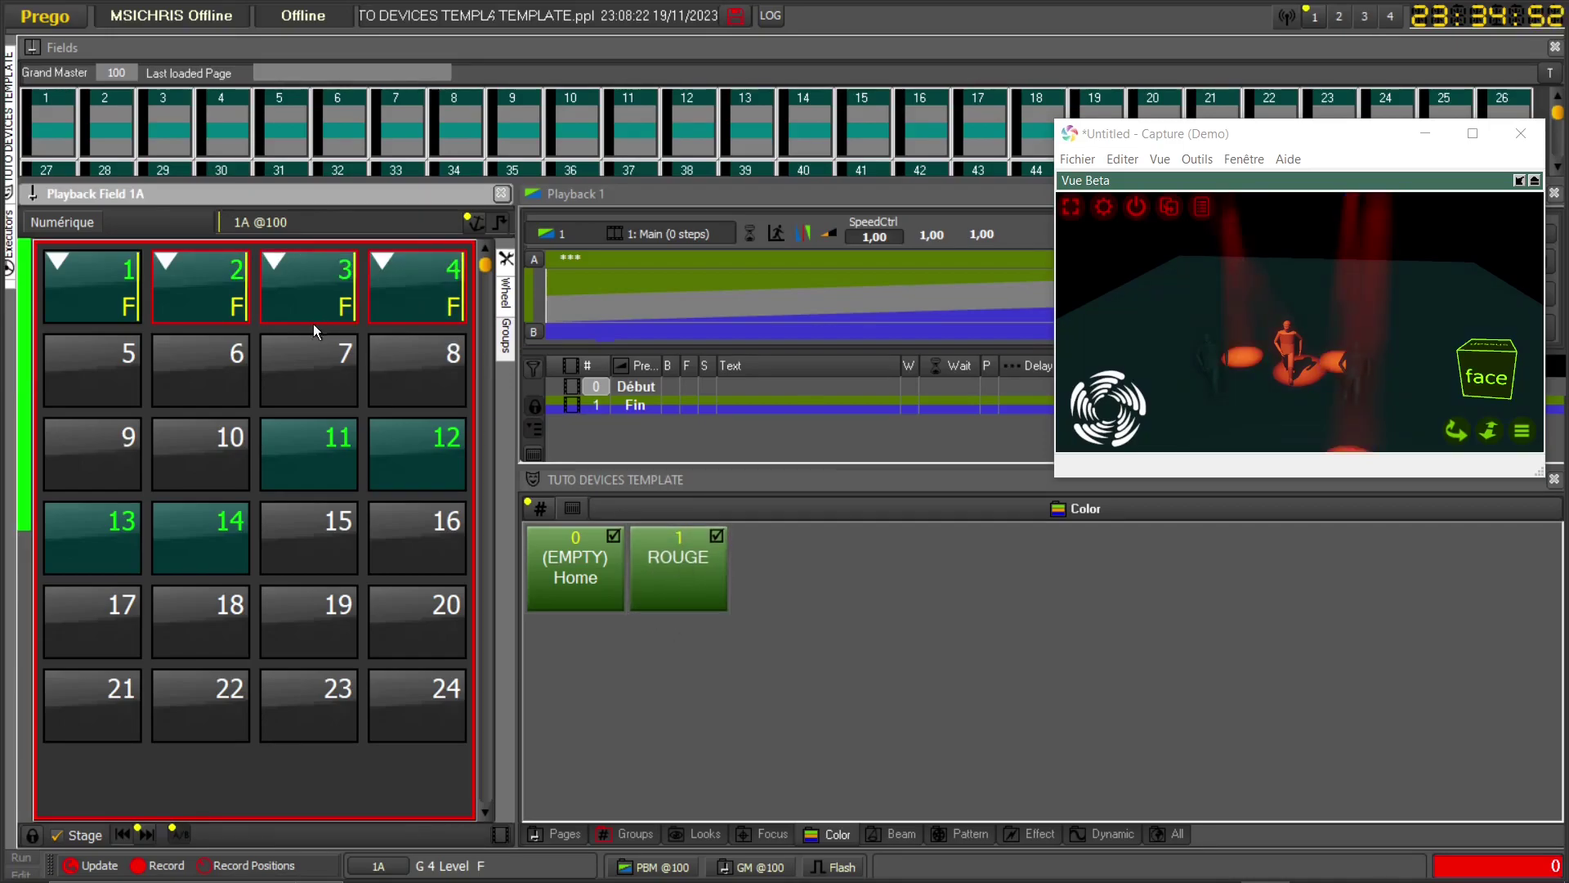
# - Leave only channel 2 at full and mix a light blue of 20% red, 66% green and 100% blue on it
pyautogui.click(228, 291)
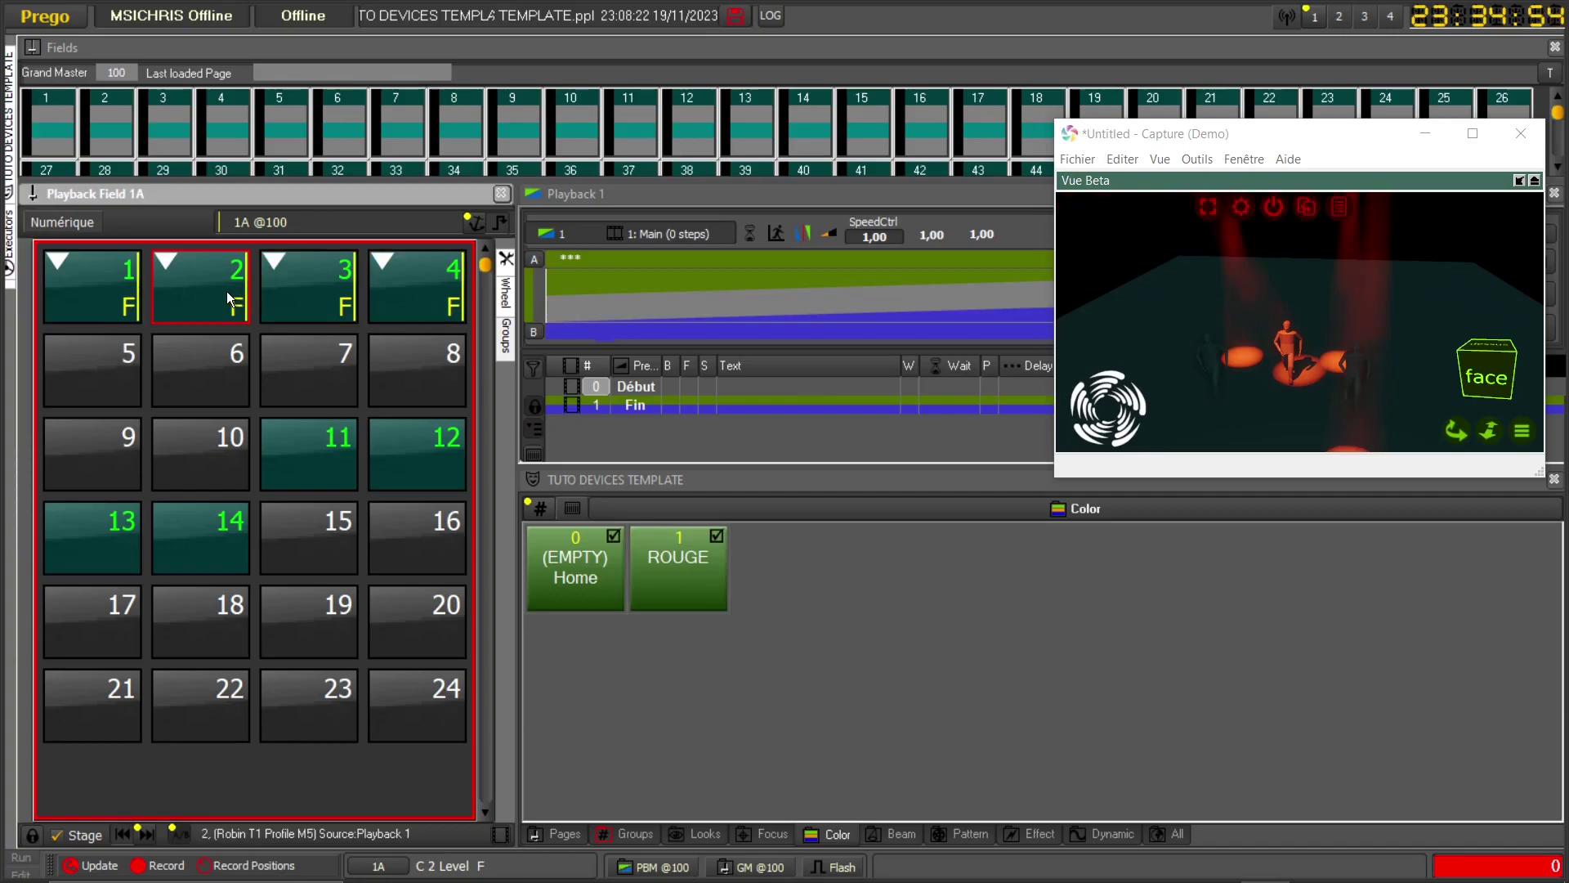
pyautogui.click(129, 287)
pyautogui.click(118, 282)
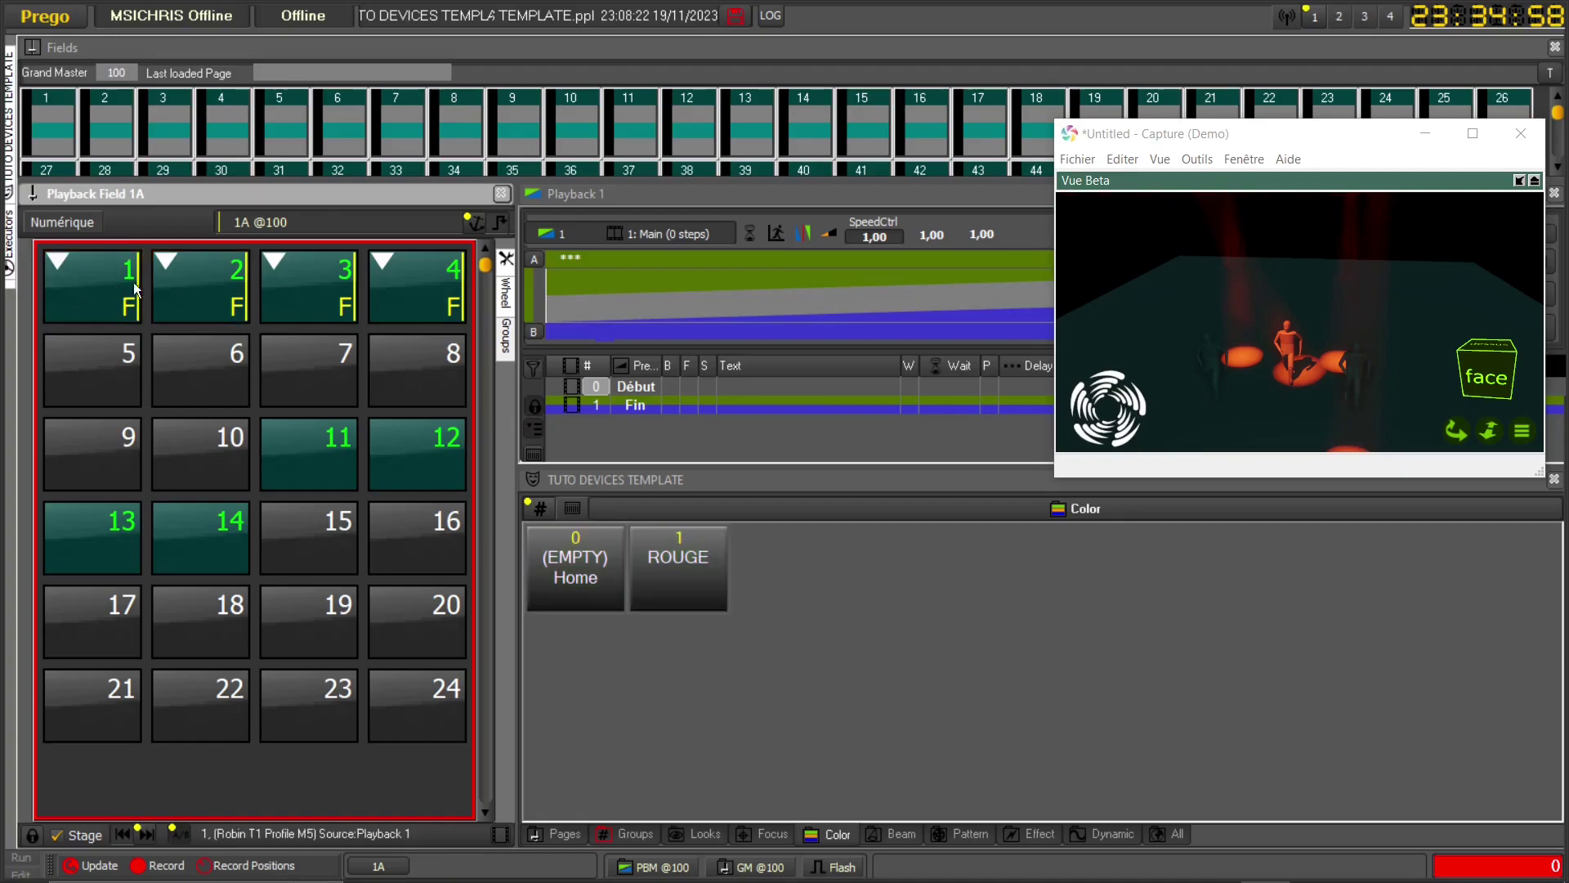
pyautogui.moveTo(129, 304); pyautogui.dragTo(412, 392)
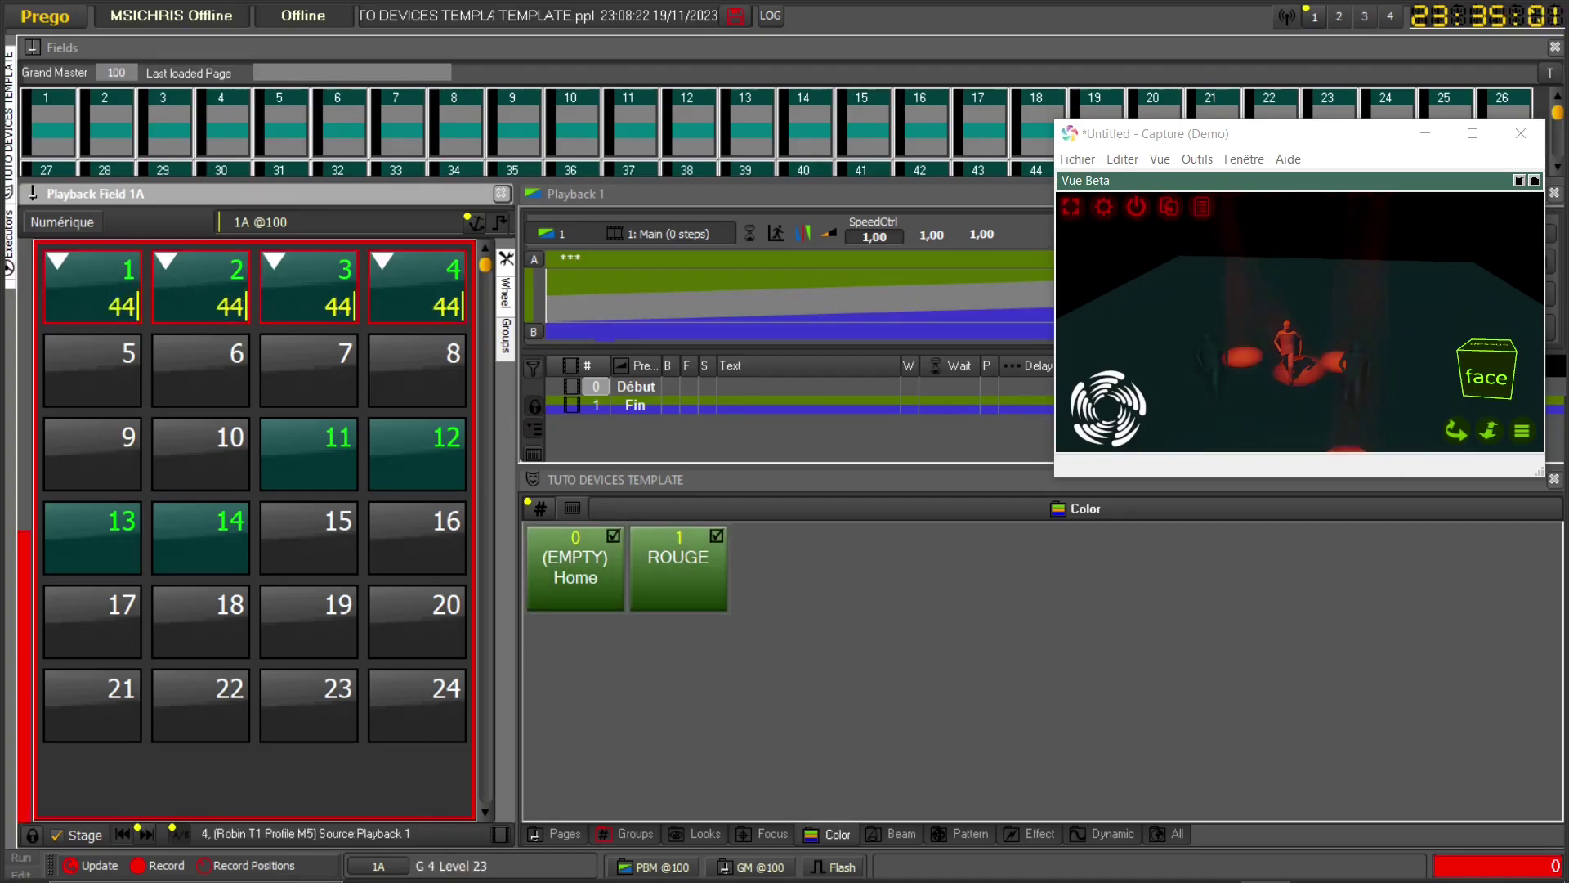
pyautogui.click(192, 302)
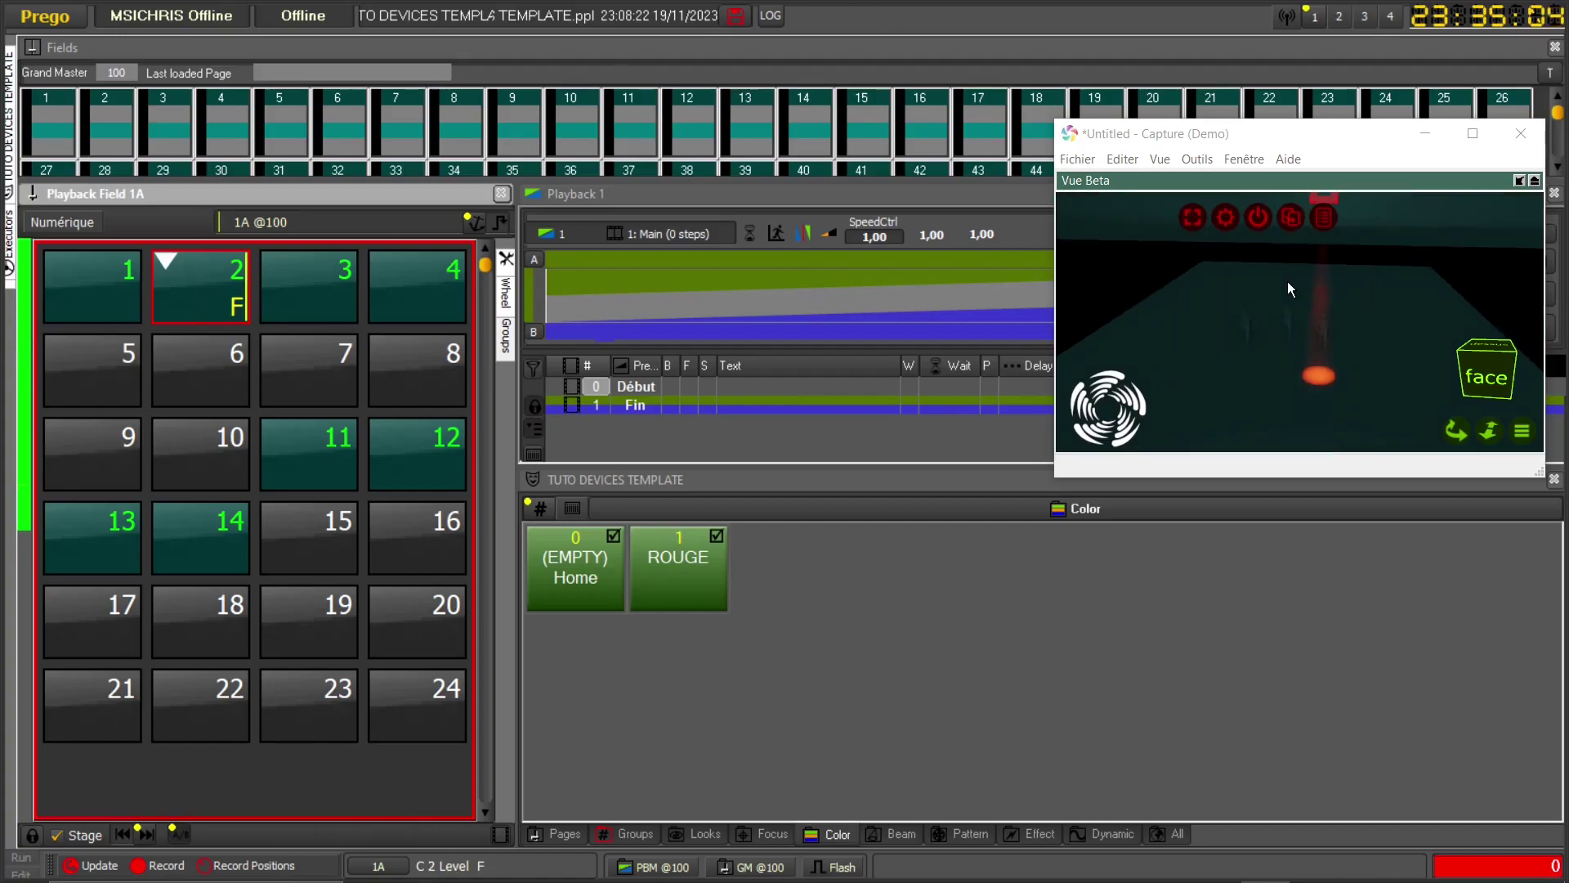
pyautogui.click(1339, 16)
pyautogui.moveTo(467, 668); pyautogui.dragTo(1015, 616)
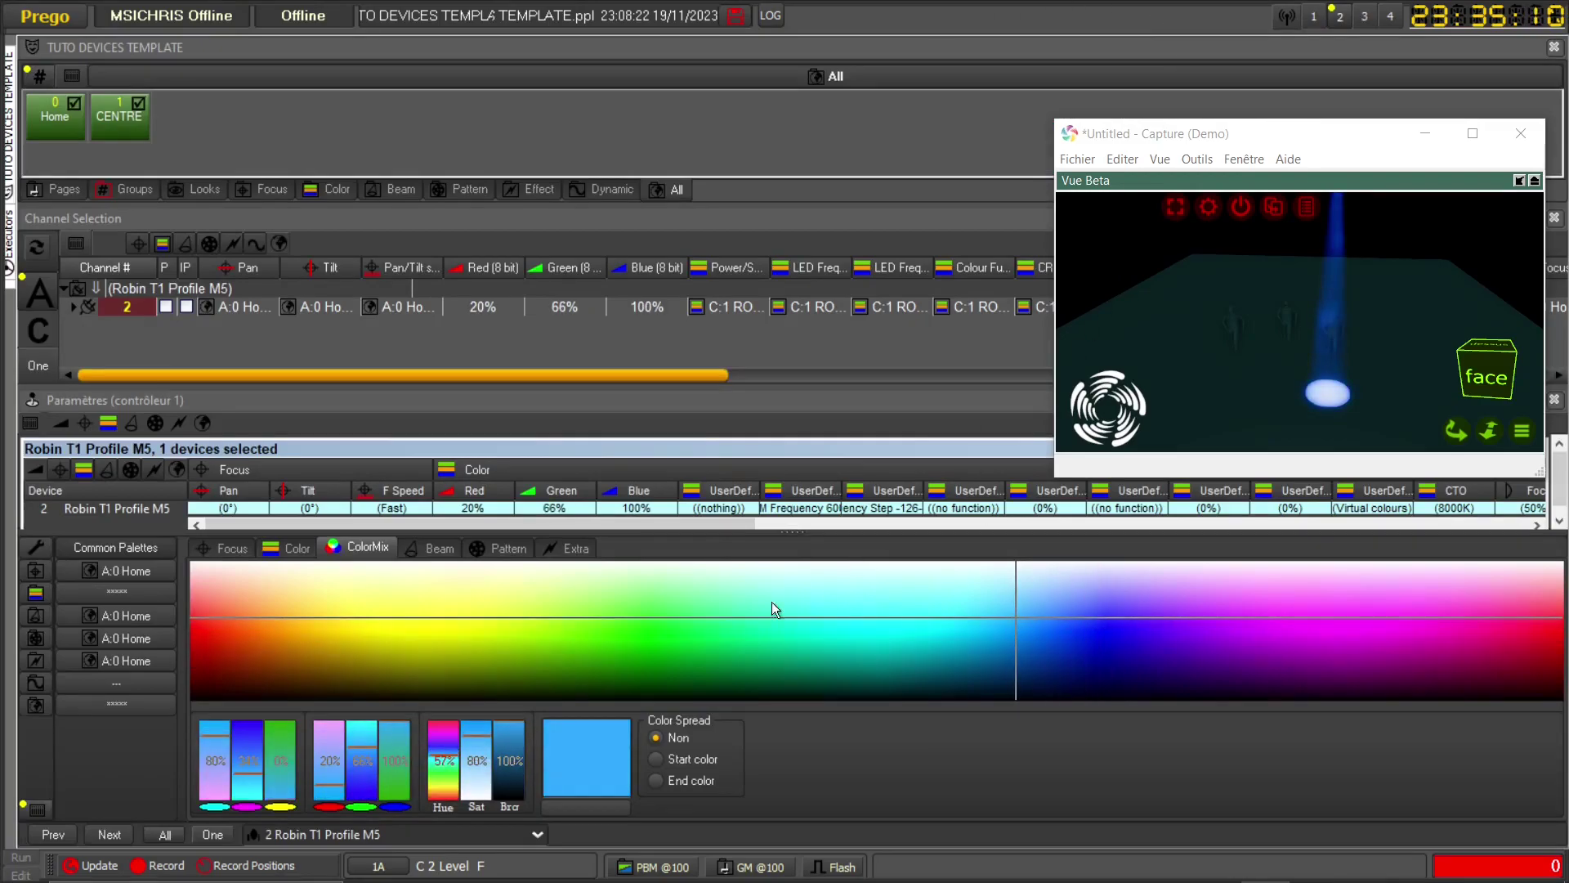
# - Record channel 2's light blue as Color palette 2, named BLEU, without saving it as a reference
pyautogui.click(1314, 17)
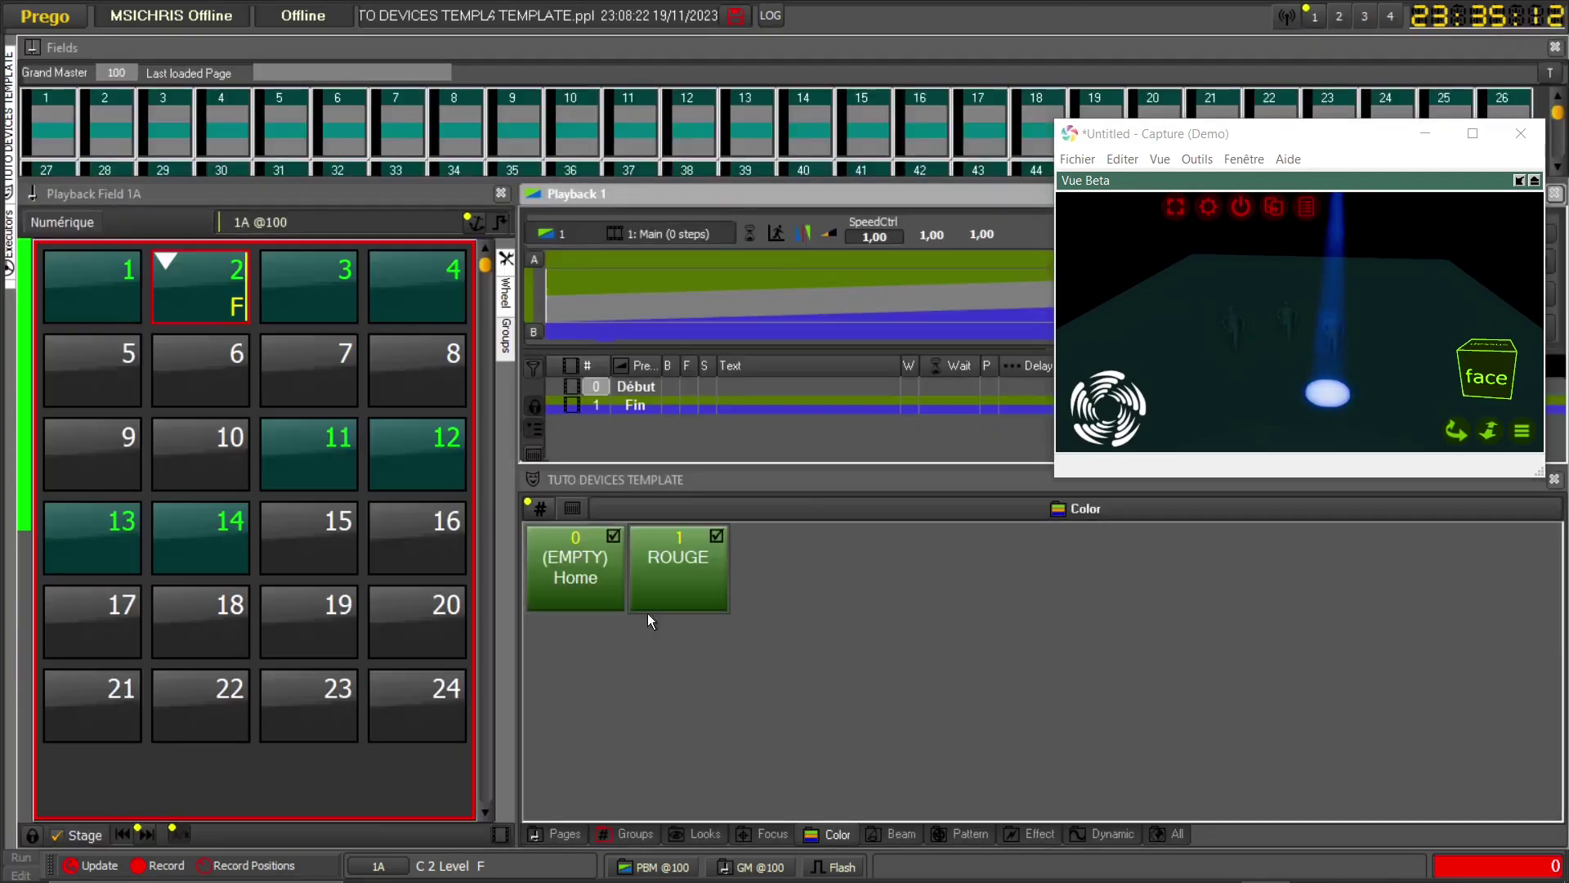
pyautogui.moveTo(174, 264); pyautogui.dragTo(797, 586)
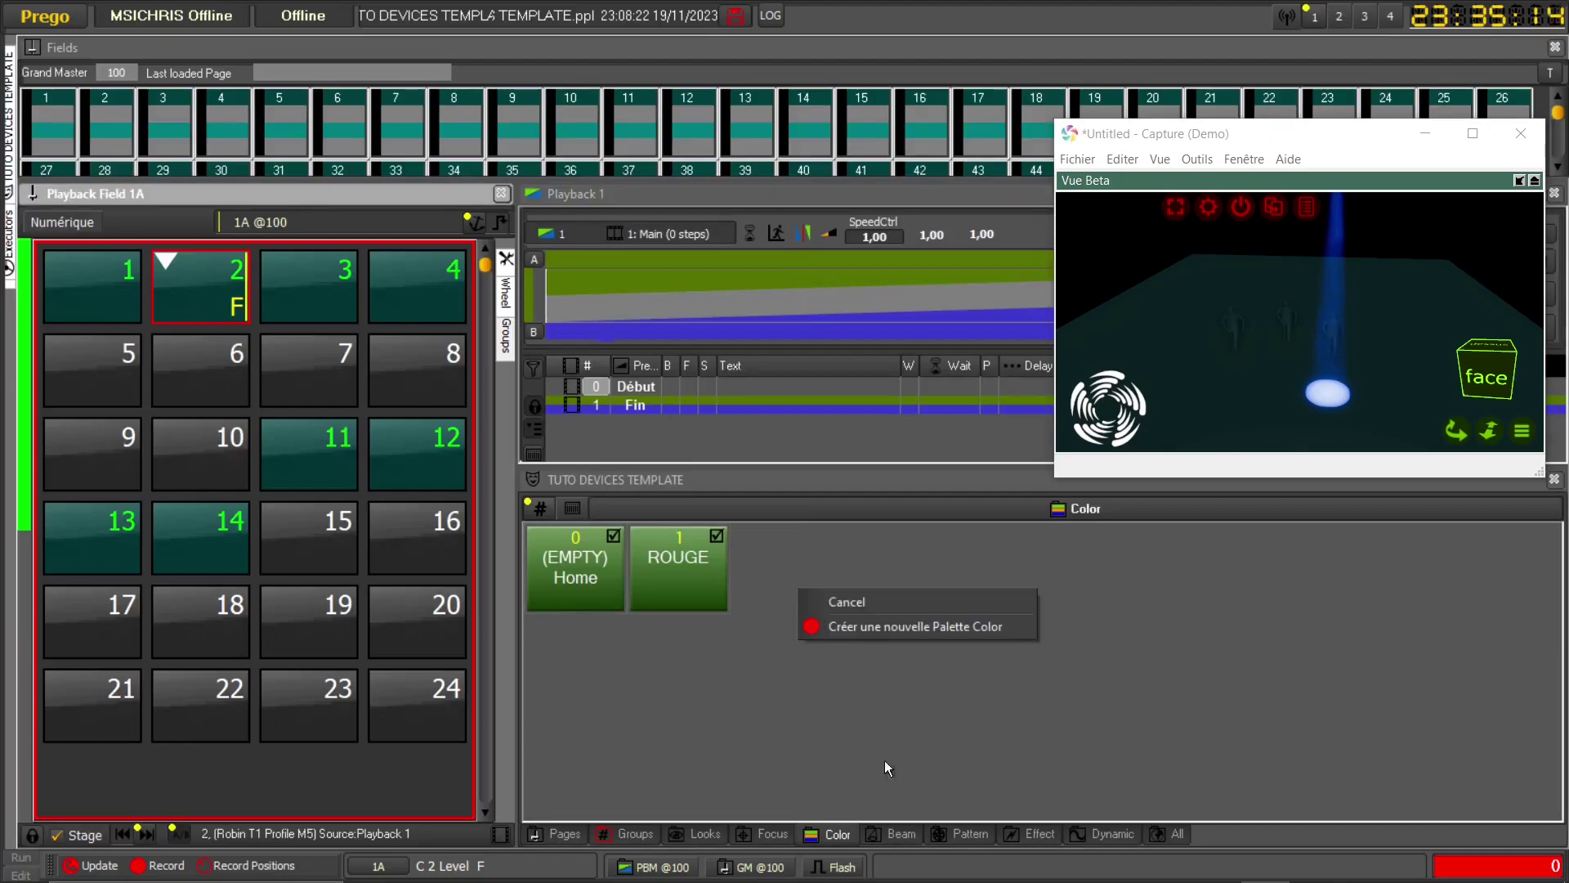
pyautogui.click(899, 626)
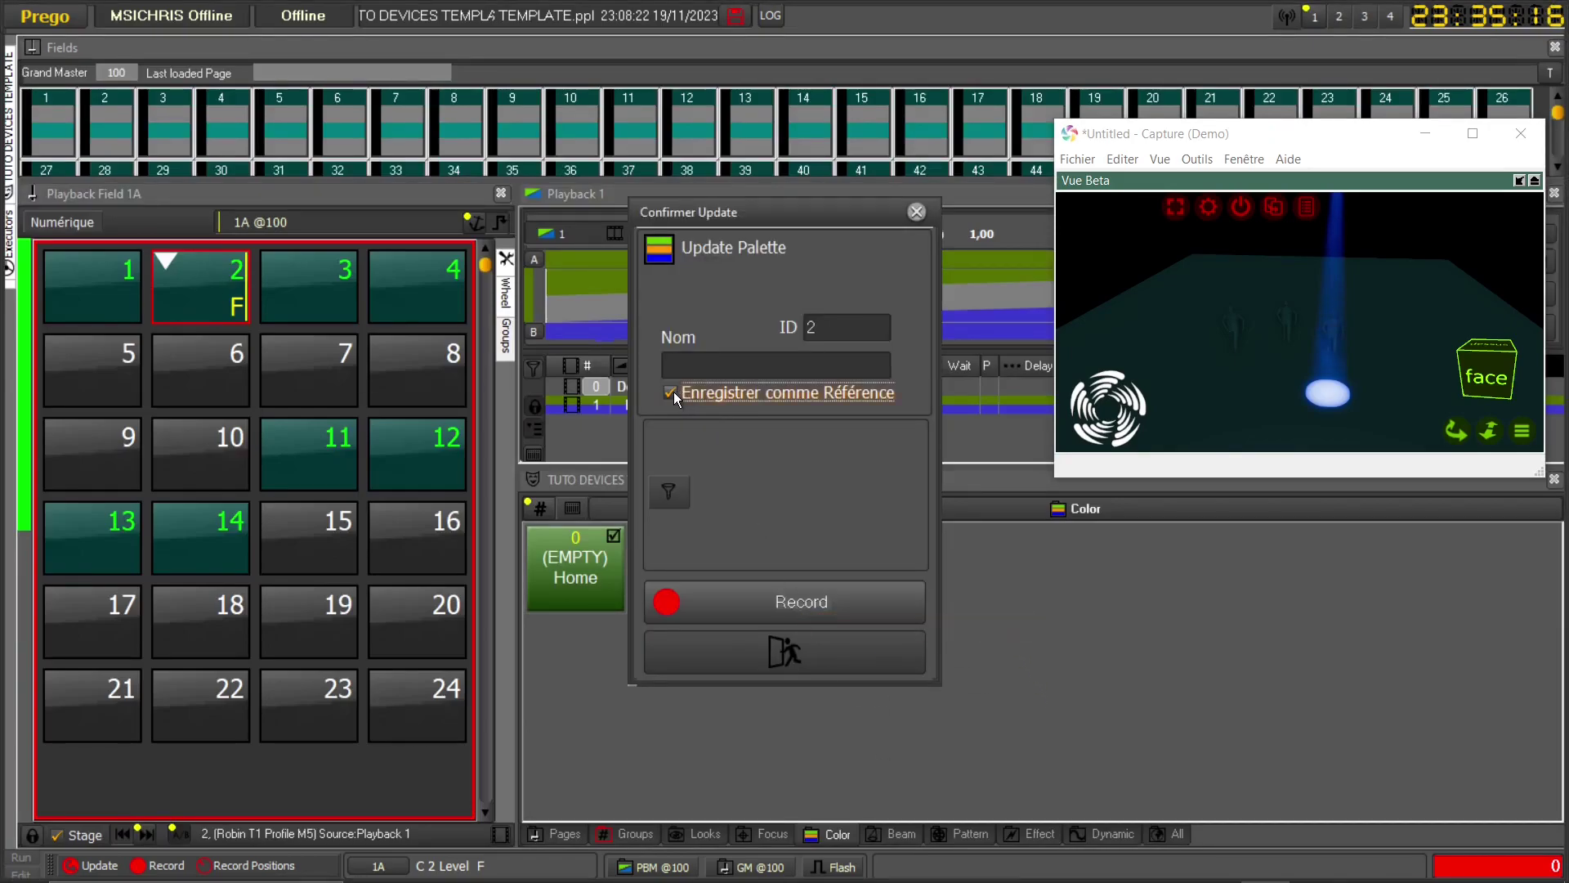
pyautogui.click(732, 367)
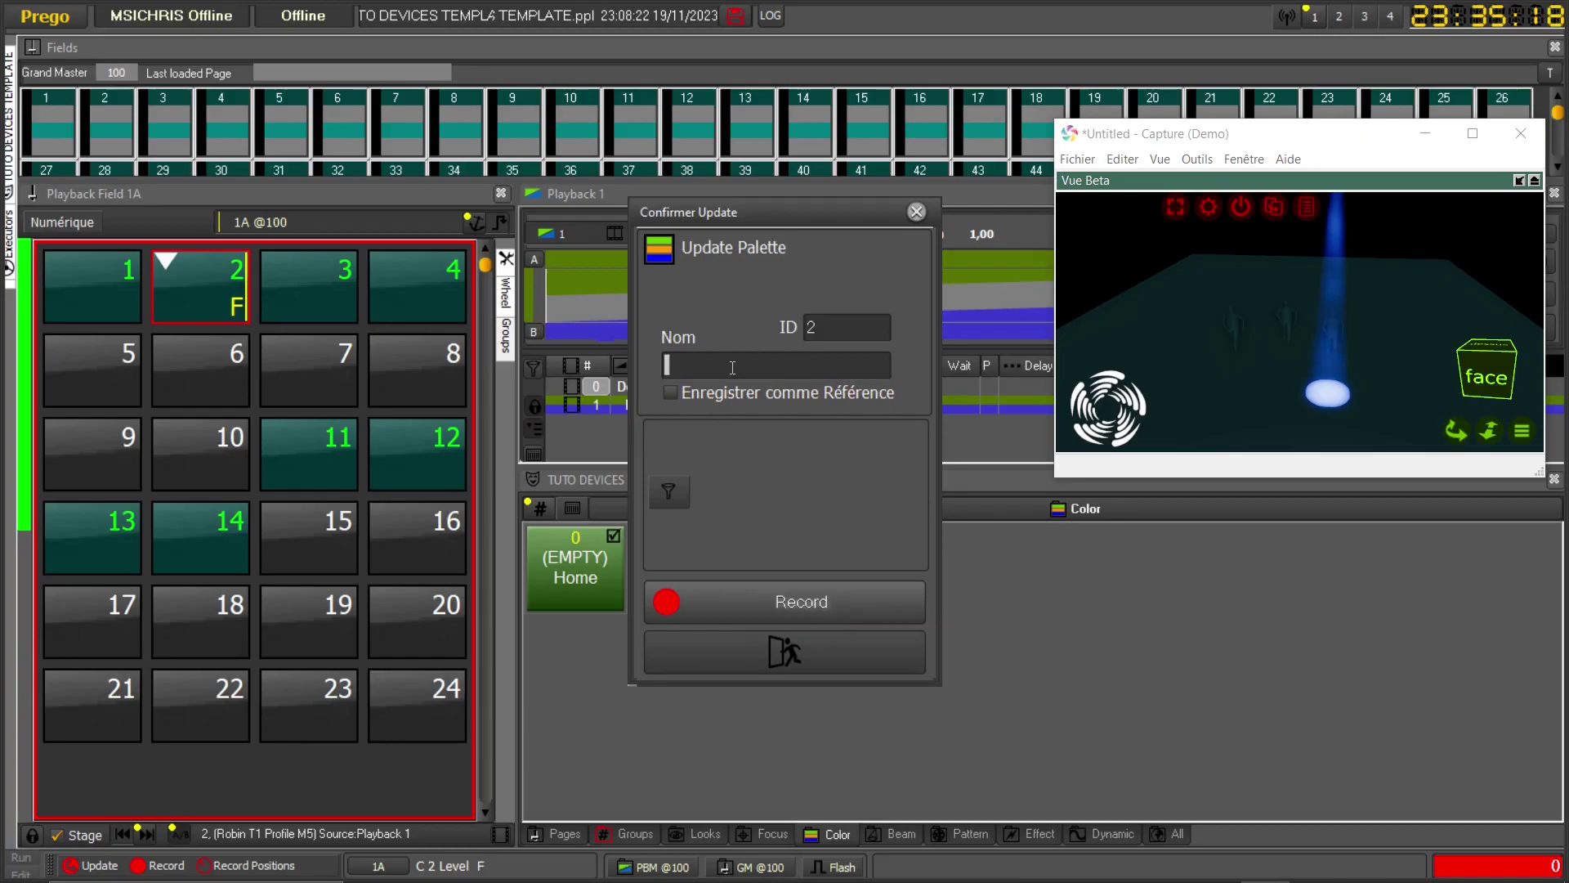
pyautogui.write('BLEU')
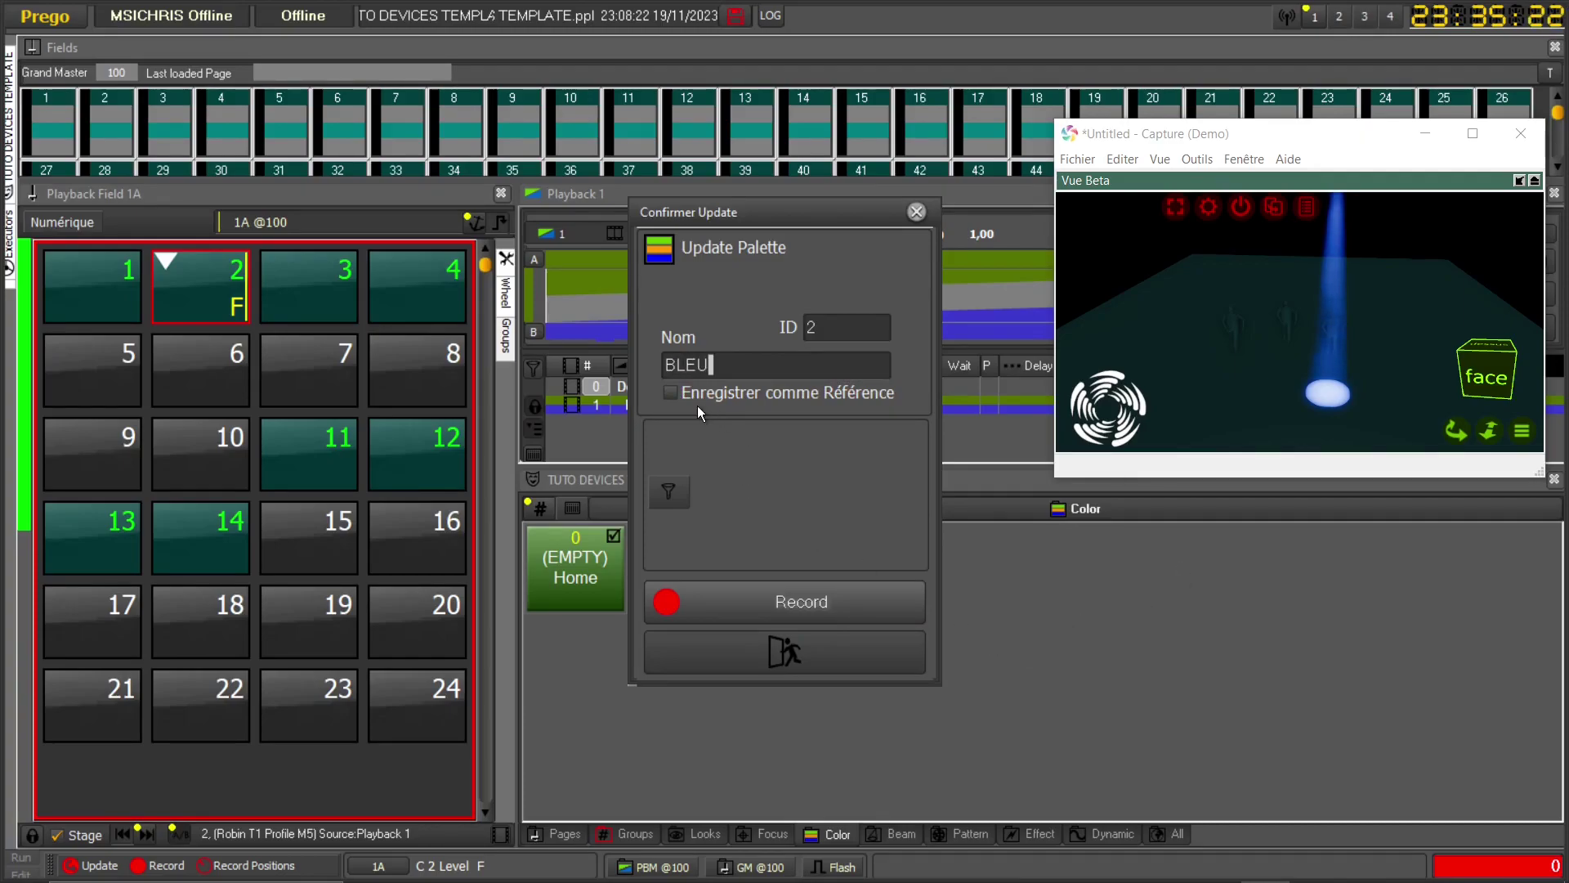
pyautogui.click(794, 597)
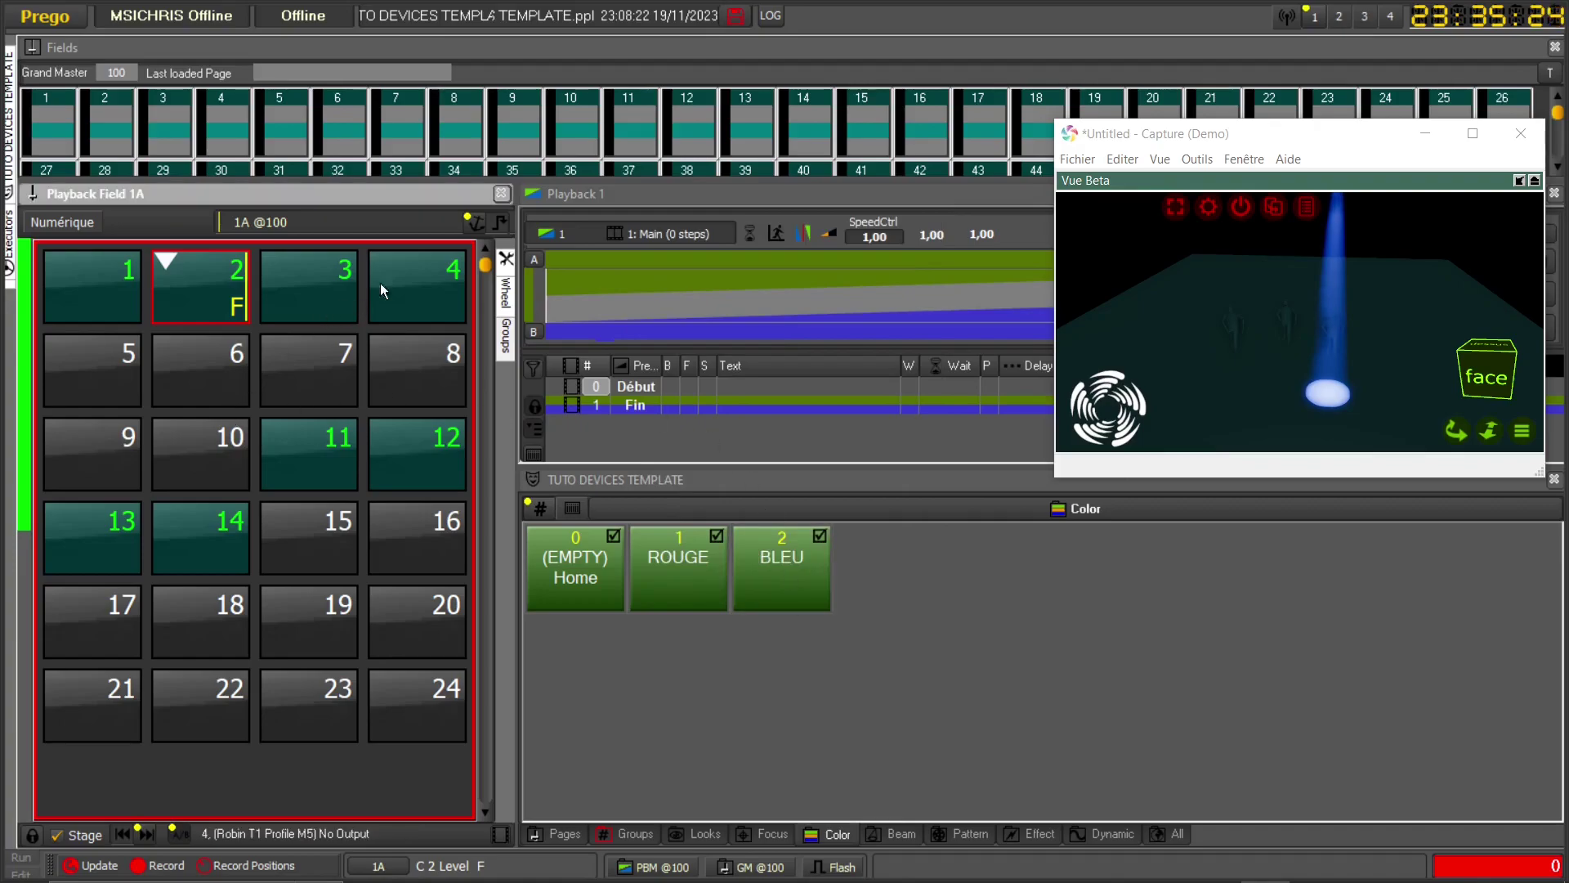
# - Recall ROUGE and BLEU on channel 2, and check which Color palettes are available for channel 3
pyautogui.click(217, 296)
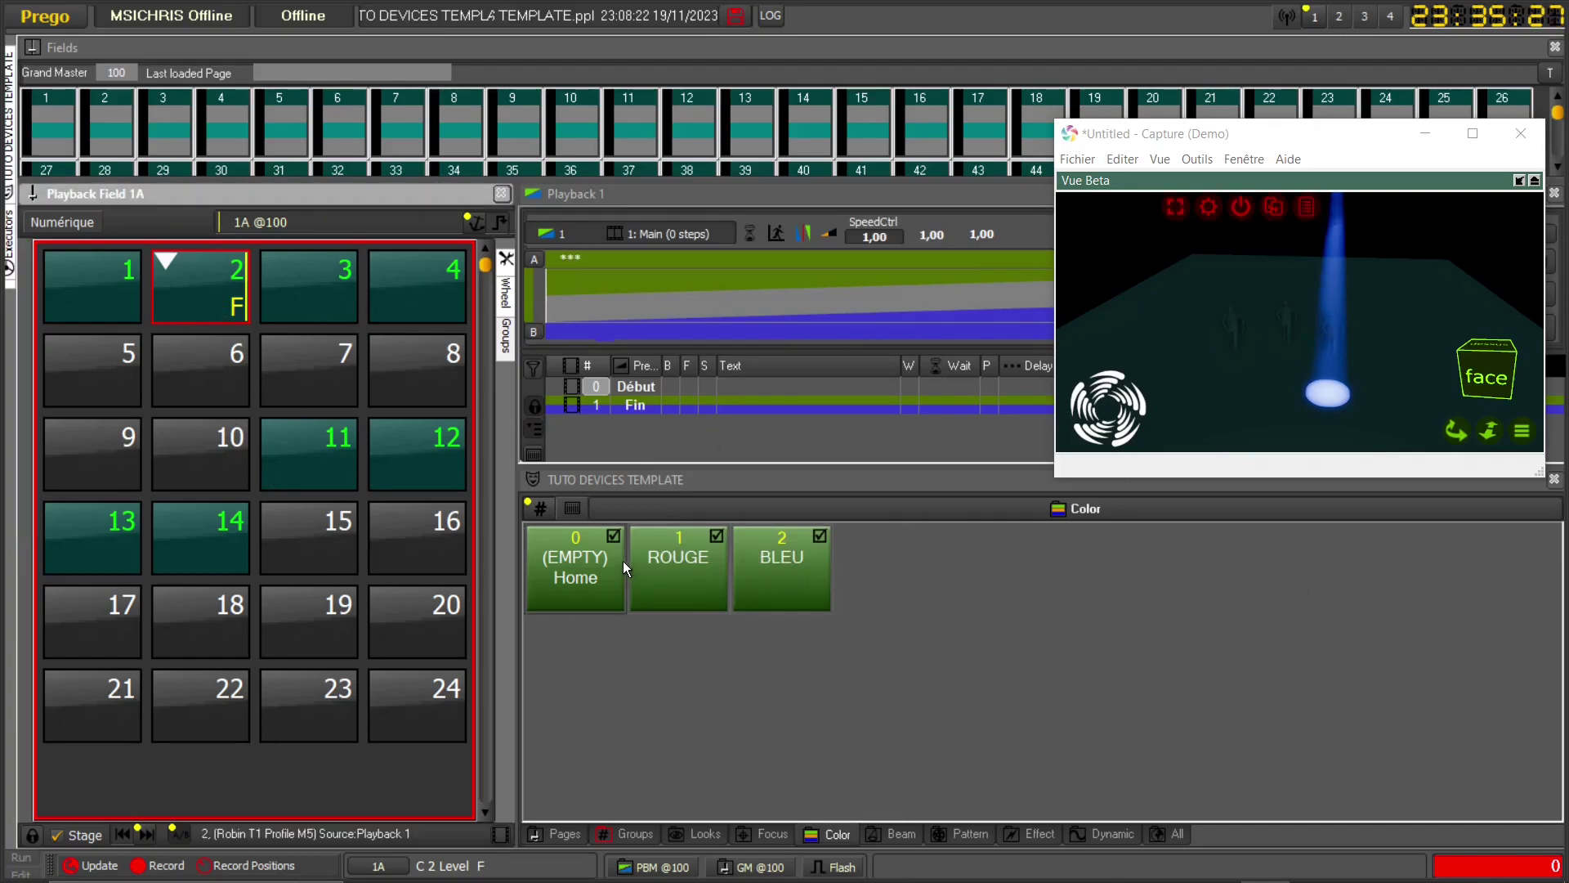
pyautogui.click(680, 576)
pyautogui.click(796, 577)
pyautogui.click(297, 272)
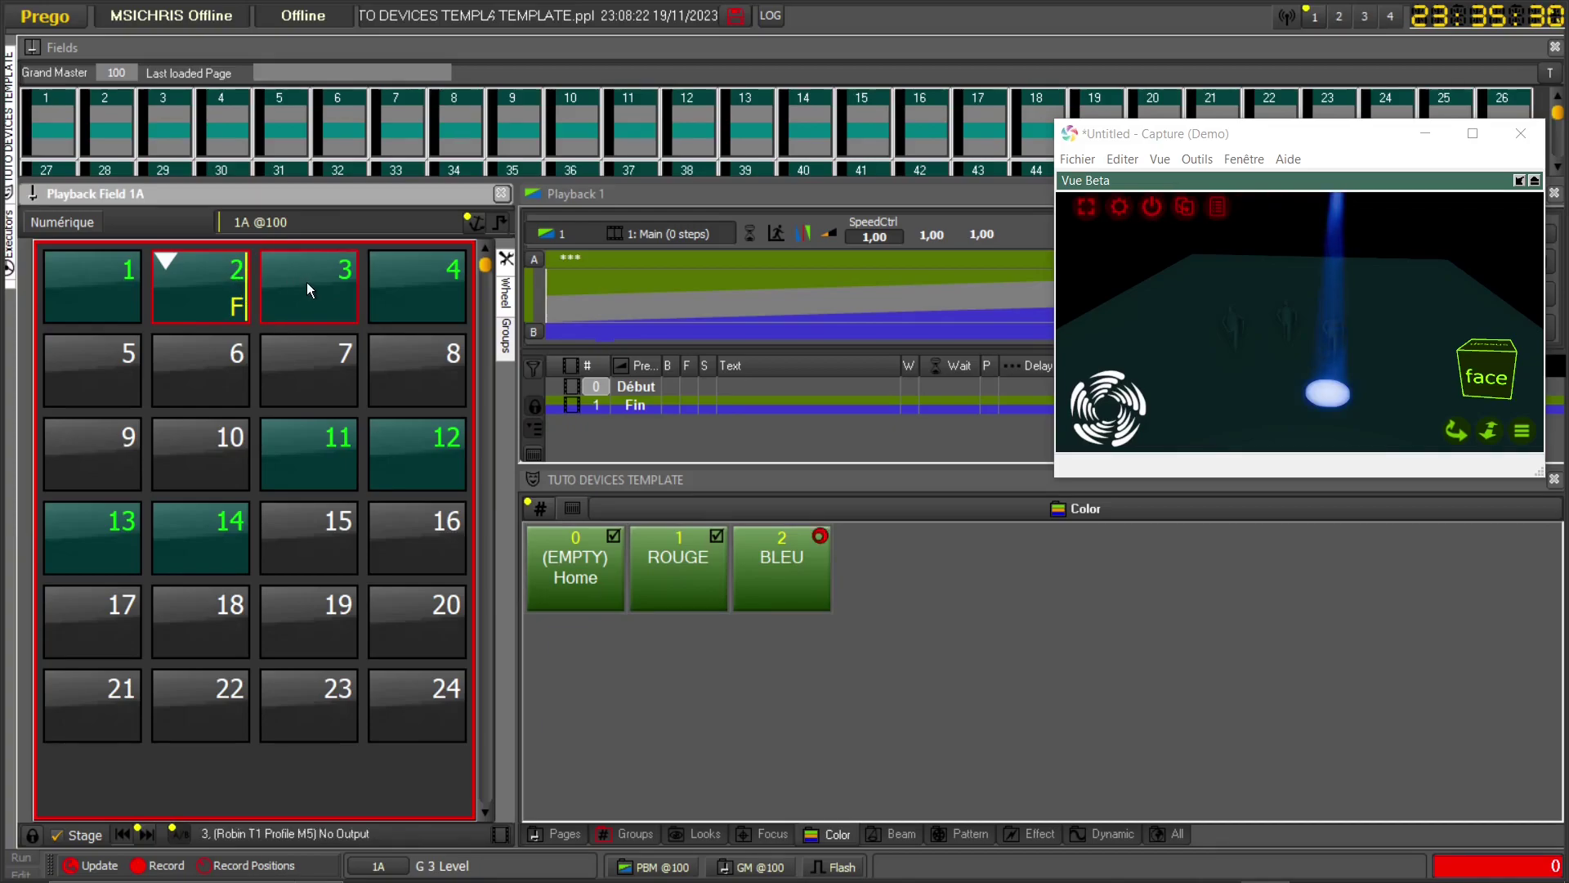
pyautogui.click(337, 284)
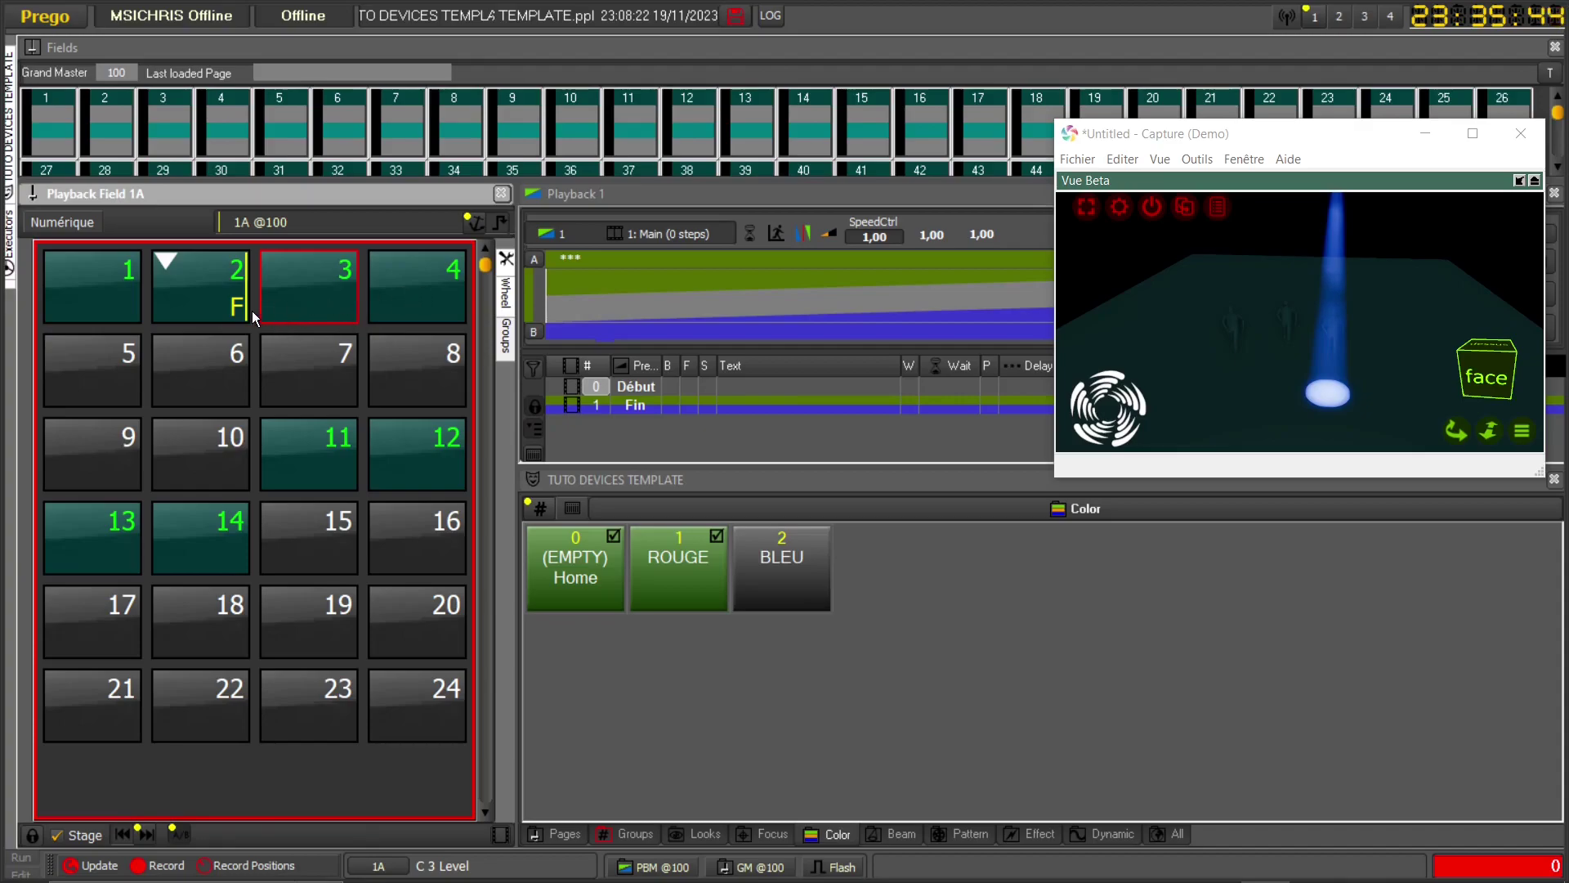
# - Update the BLEU palette from channel 2 with Update/Add, saving it as a reference
pyautogui.click(208, 294)
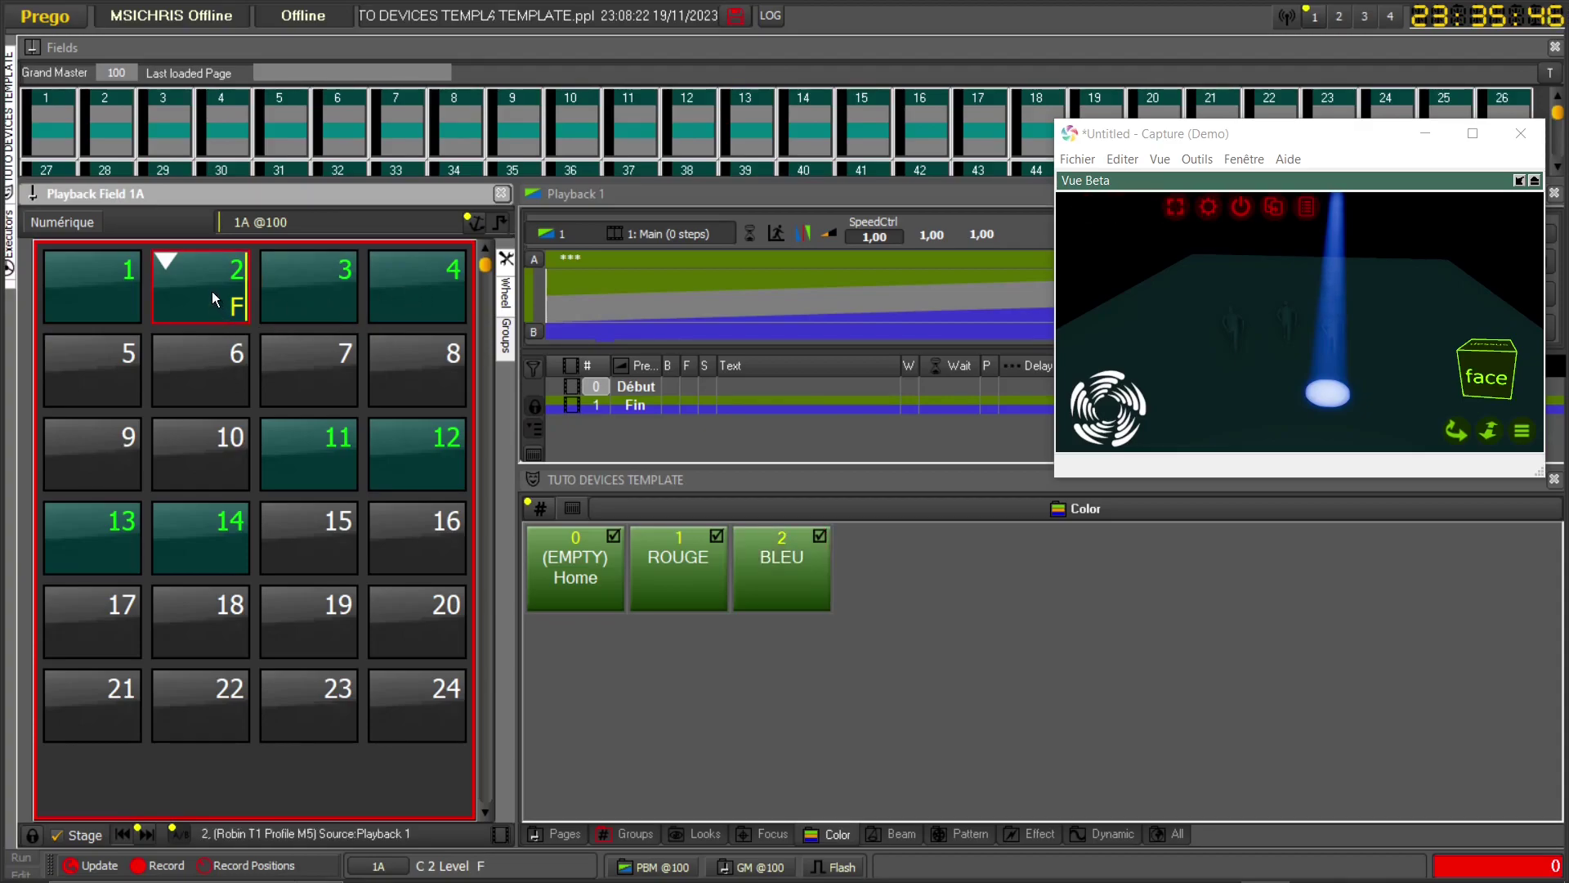
pyautogui.rightClick(779, 583)
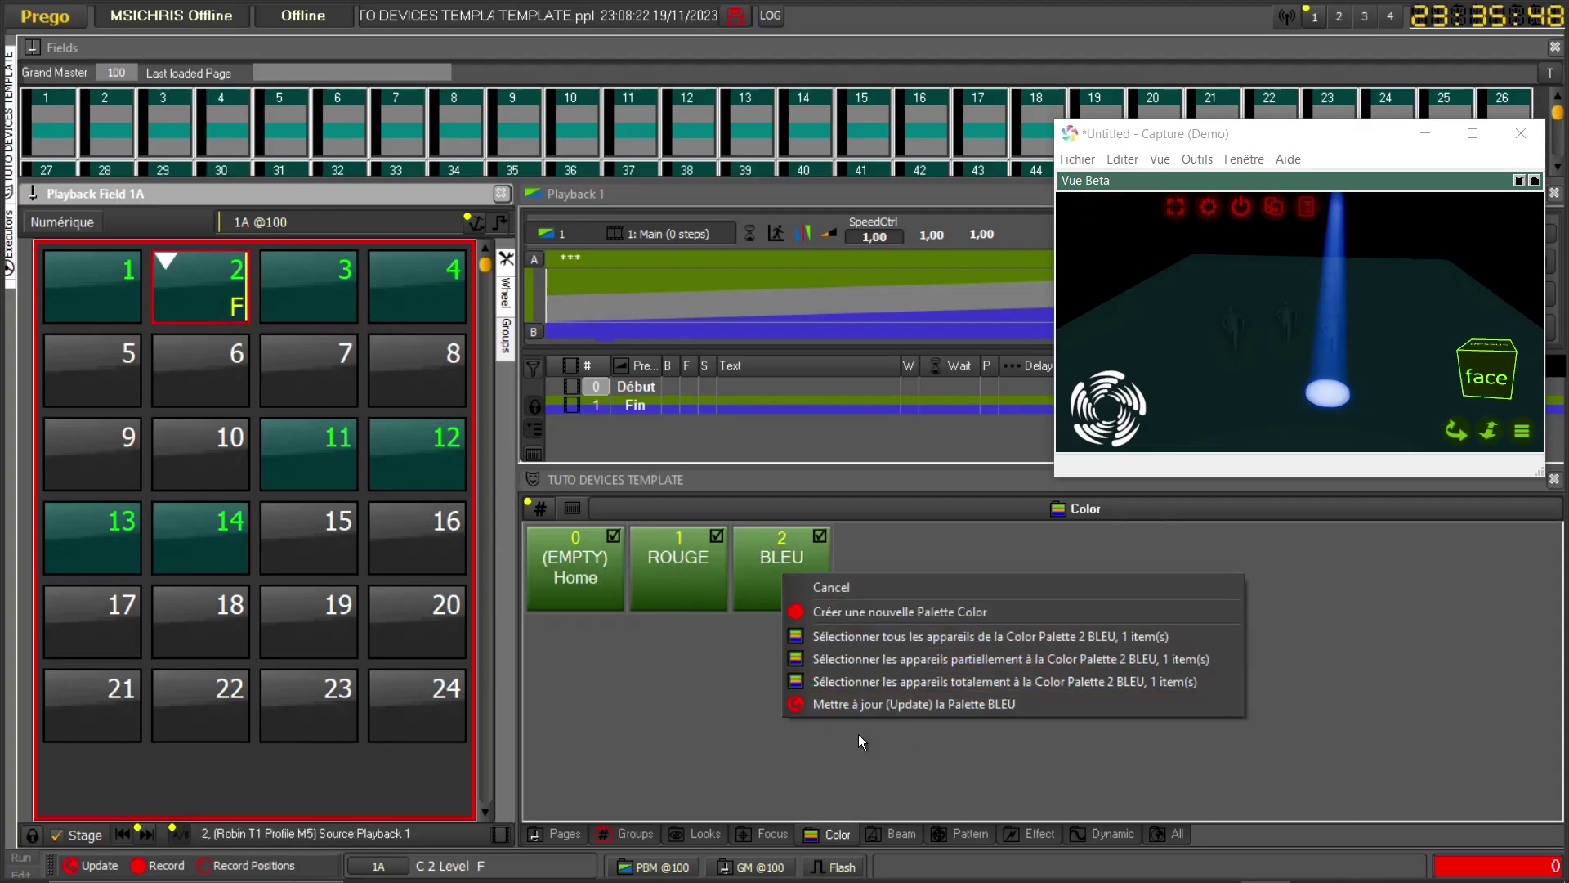
pyautogui.click(858, 704)
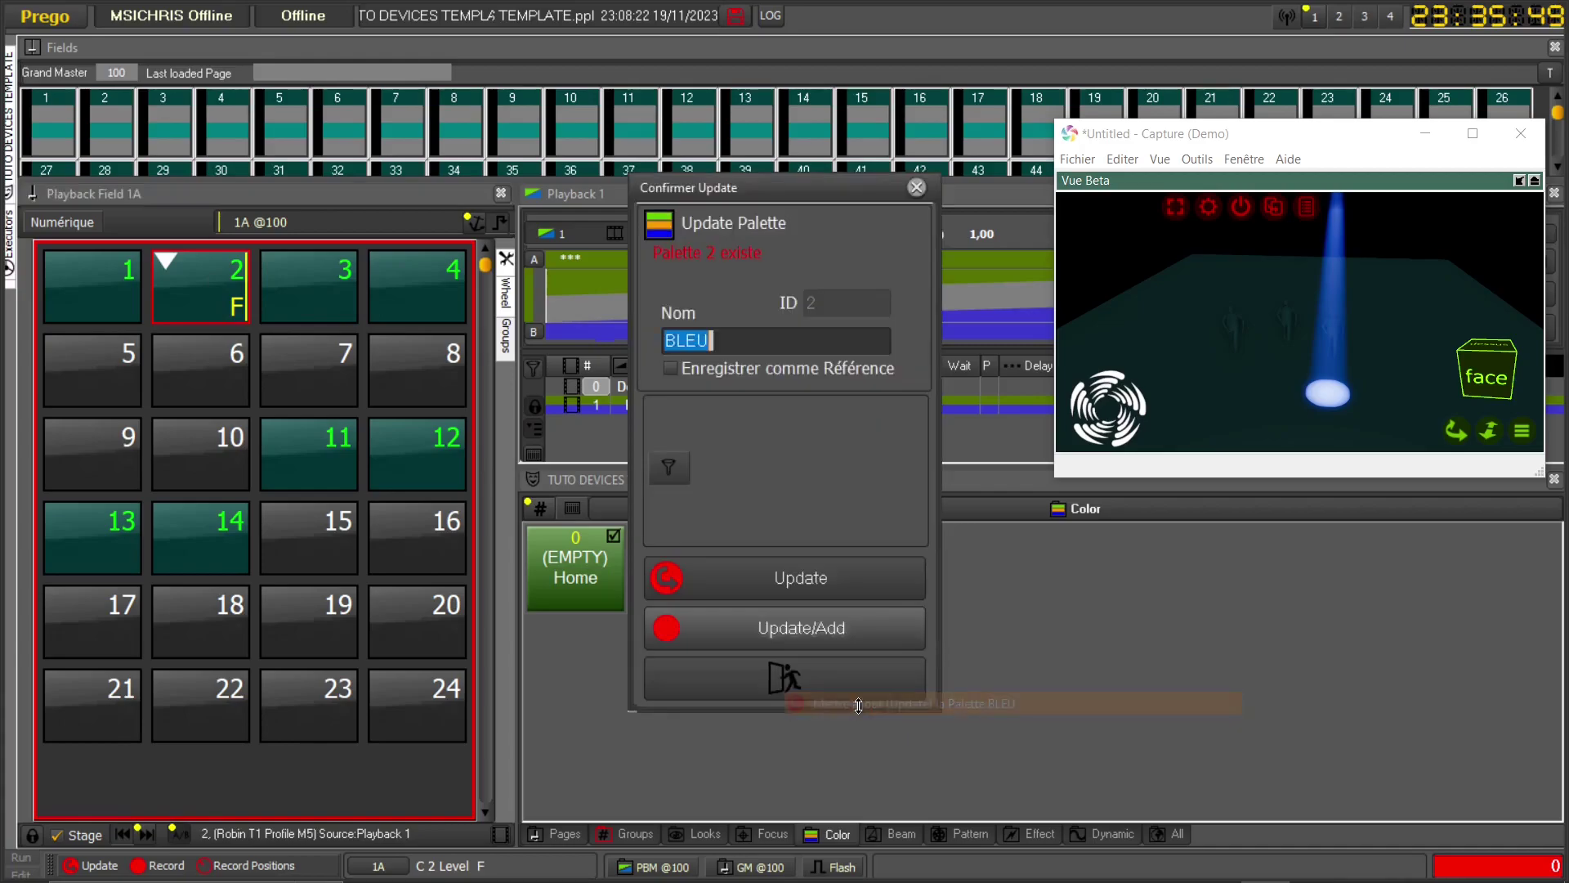
pyautogui.click(672, 369)
pyautogui.click(770, 631)
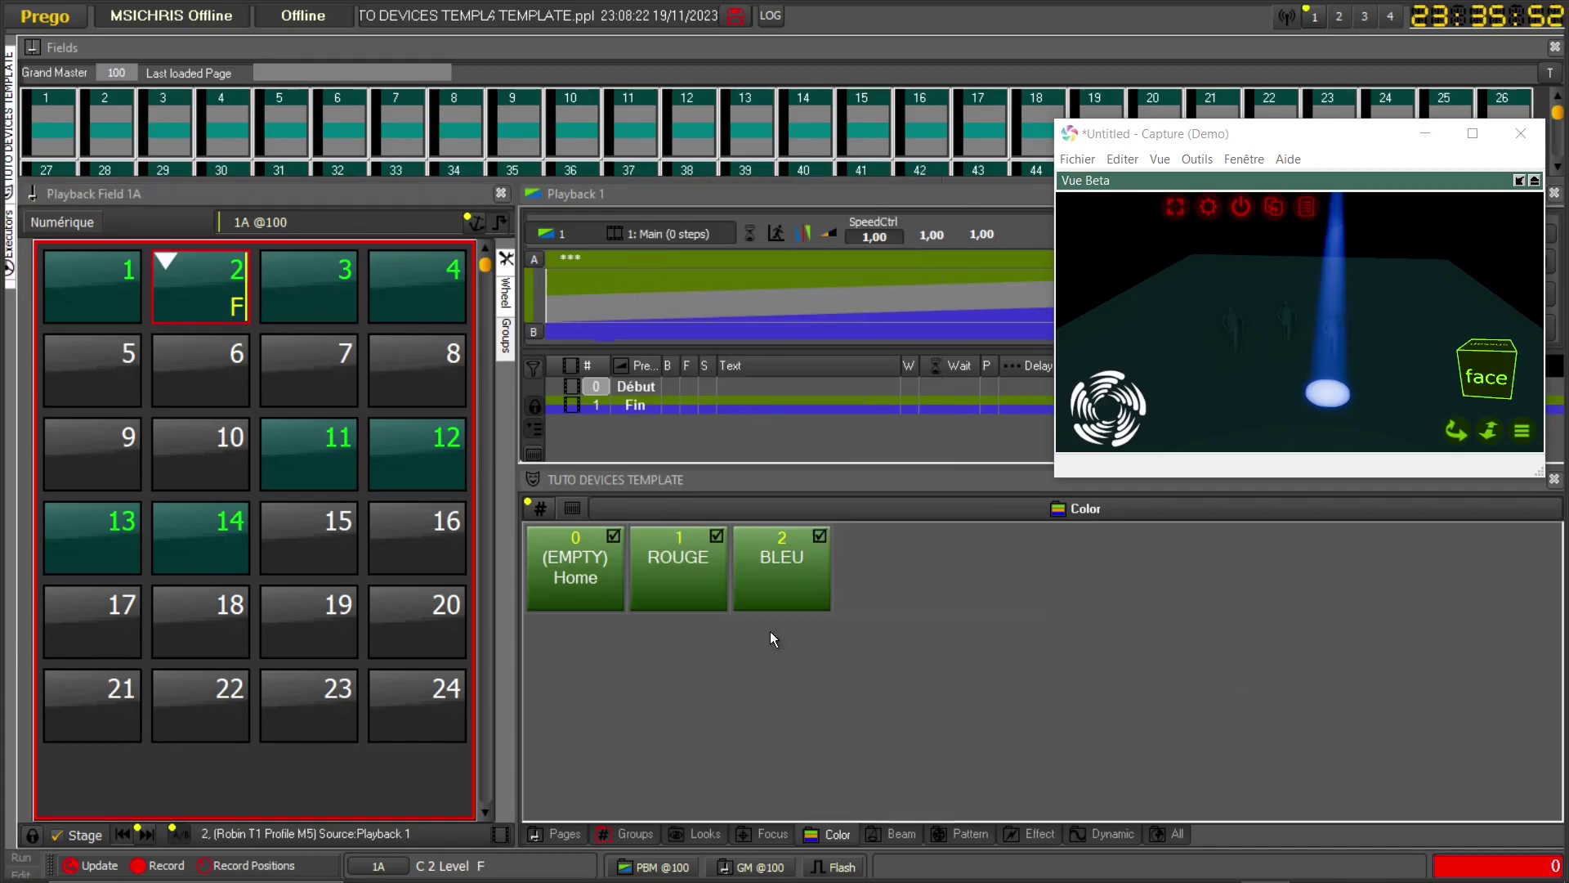
# - Bring channels 1, 3 and 4 to full and apply the BLEU palette to them
pyautogui.click(121, 284)
pyautogui.click(331, 283)
pyautogui.click(444, 286)
pyautogui.click(825, 565)
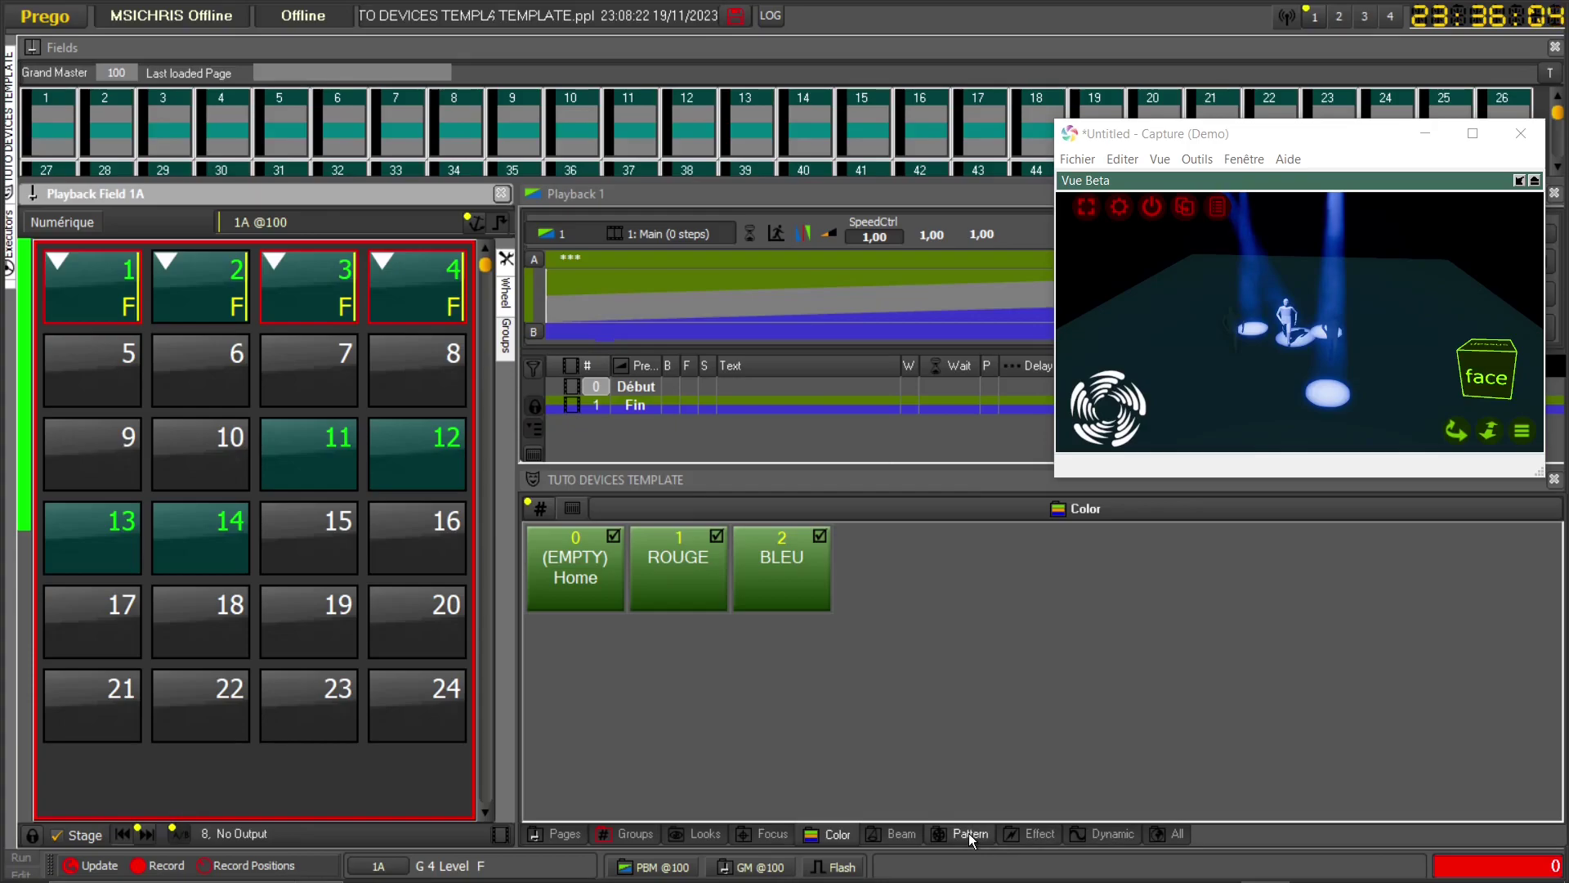
pyautogui.click(912, 698)
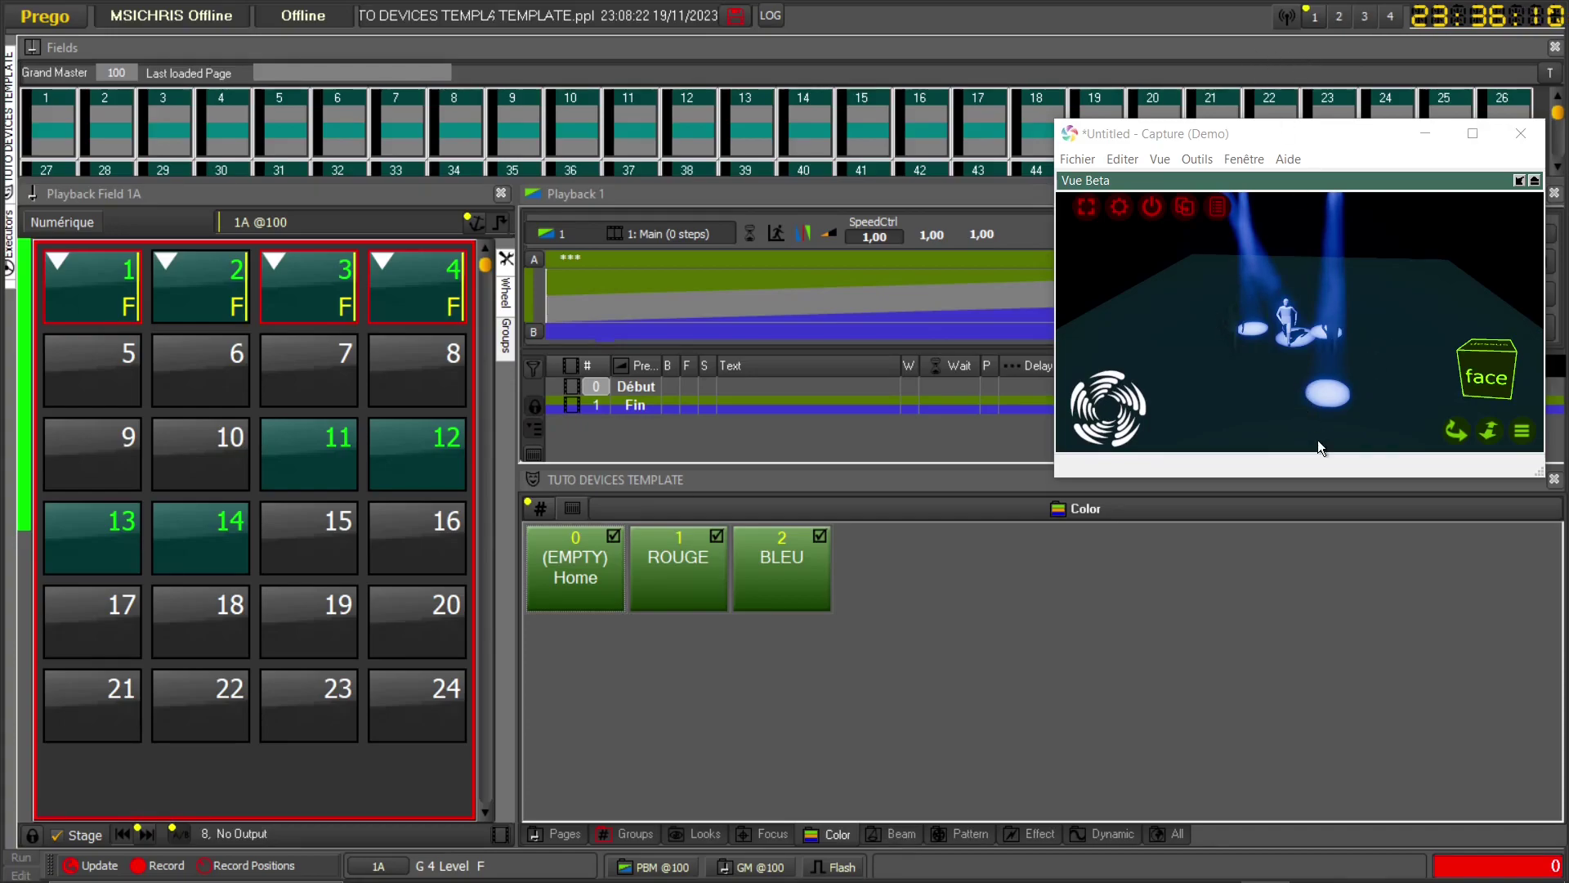
# - Take channels 1 to 3 down to zero and leave only channel 4 selected at full
pyautogui.click(129, 278)
pyautogui.keyDown('ctrl'); pyautogui.click(204, 286); pyautogui.keyUp('ctrl')
pyautogui.keyDown('ctrl'); pyautogui.click(338, 295); pyautogui.keyUp('ctrl')
pyautogui.keyDown('ctrl'); pyautogui.click(419, 286); pyautogui.keyUp('ctrl')
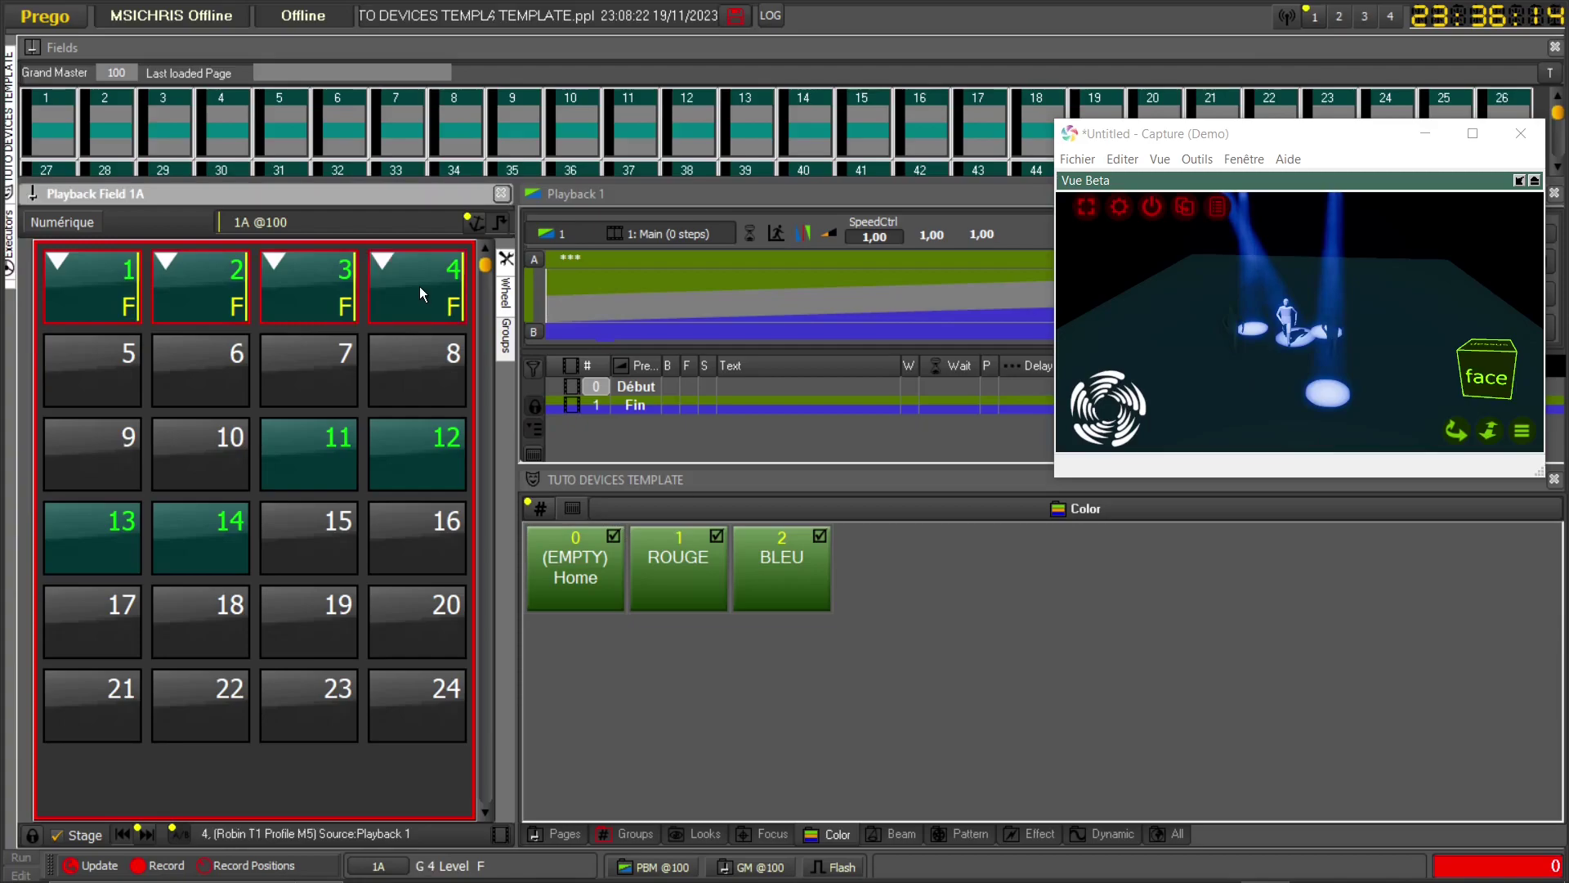
pyautogui.keyDown('ctrl'); pyautogui.click(419, 281); pyautogui.keyUp('ctrl')
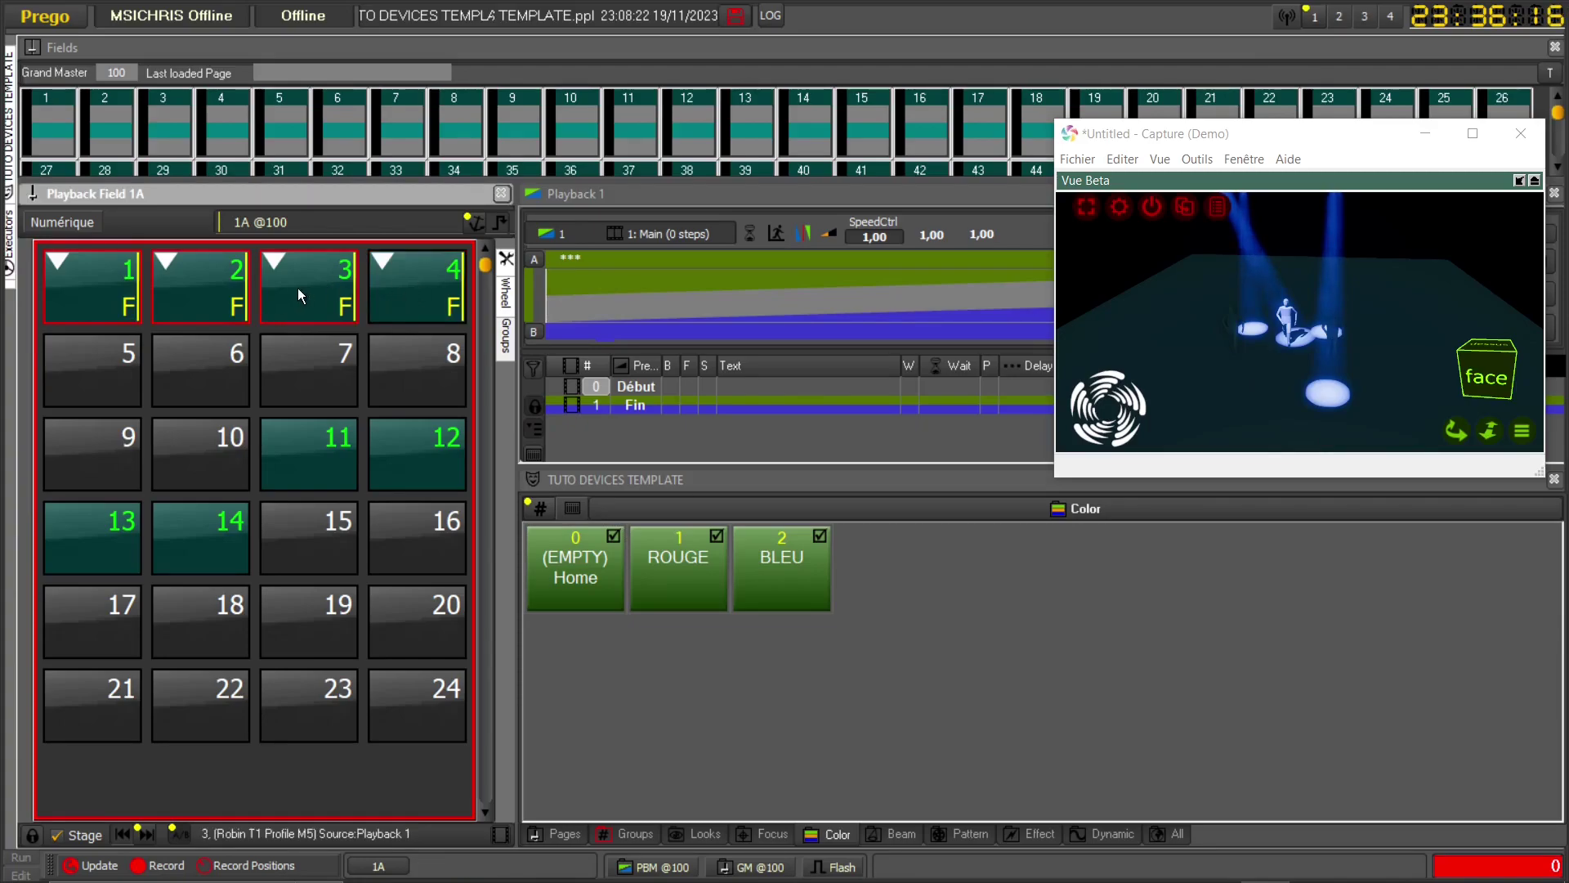
pyautogui.click(297, 288)
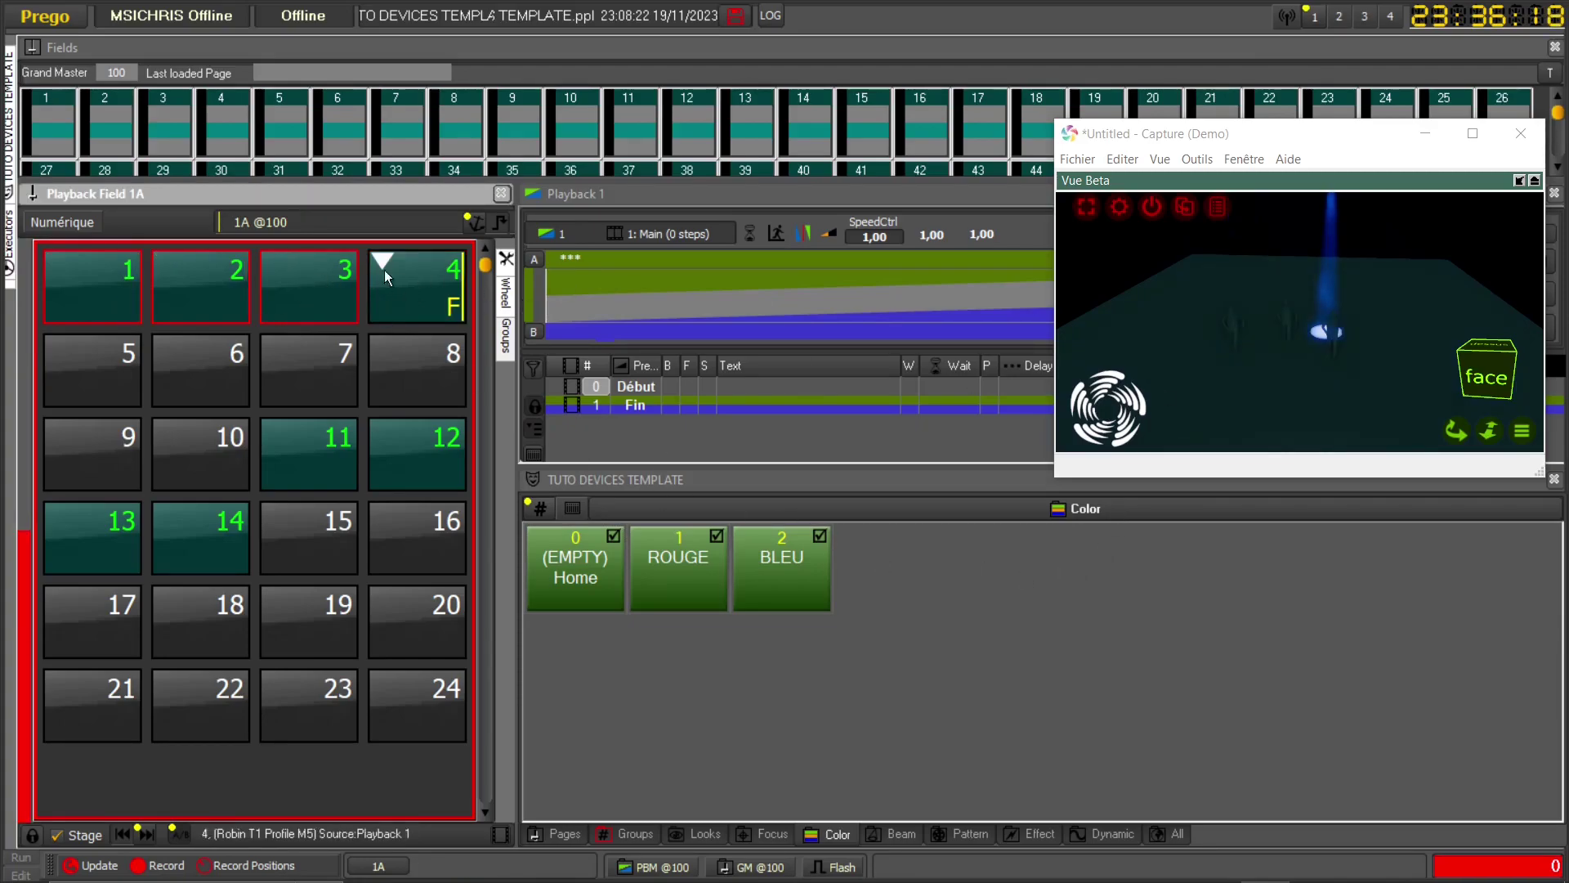
pyautogui.click(454, 282)
# - Aim channel 4's beam at the figure in the 3D view, with Zoom at 45°, Focus at 0%, pan -7° and tilt -18°
pyautogui.click(1321, 378)
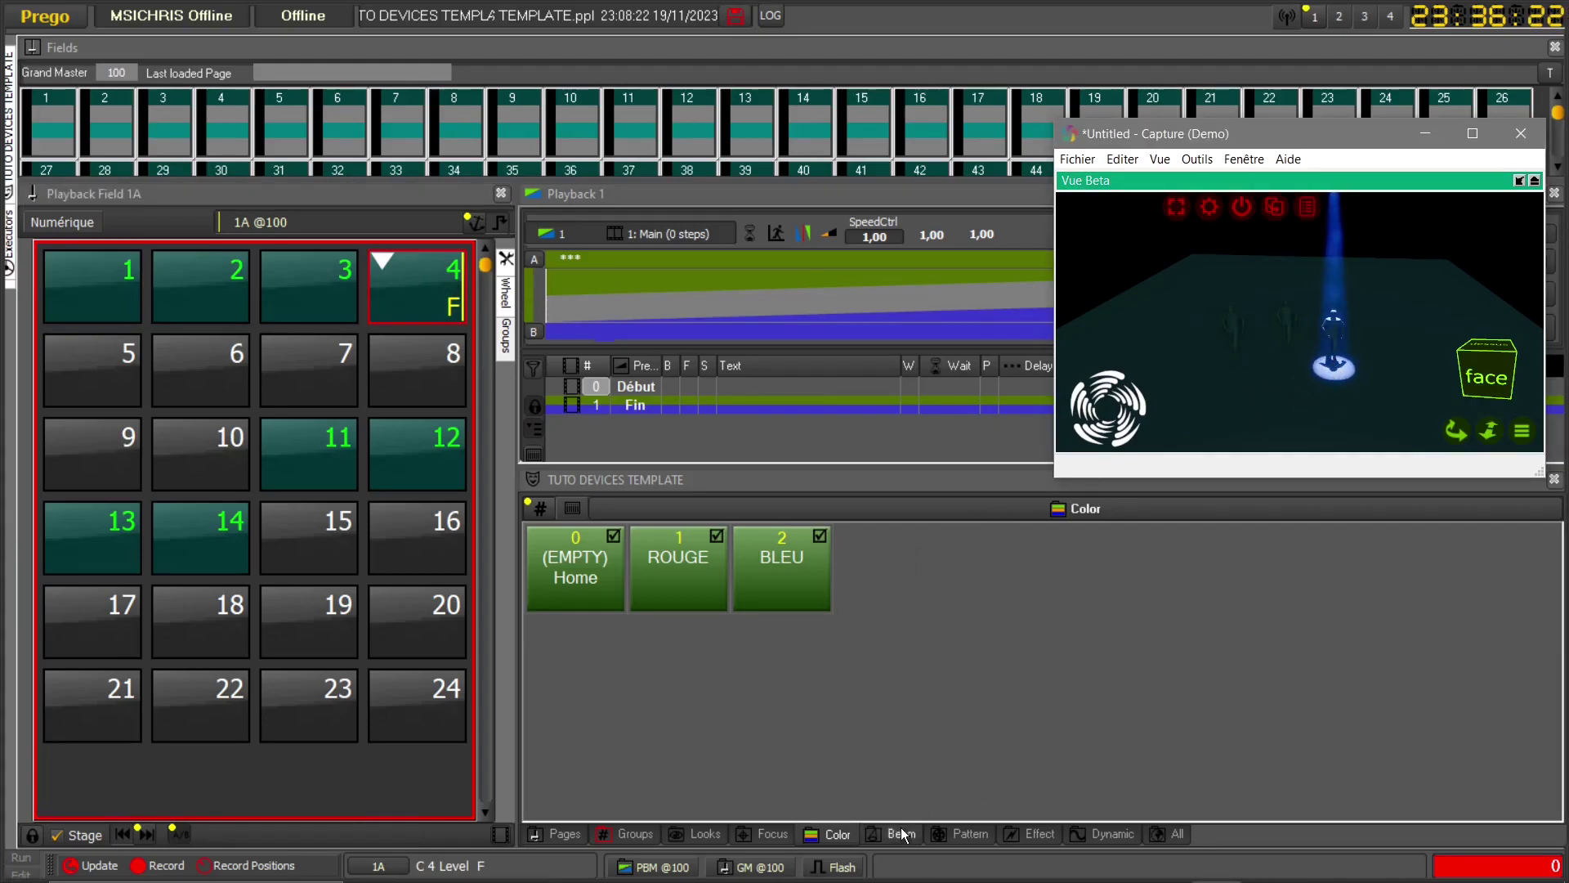
pyautogui.click(1339, 16)
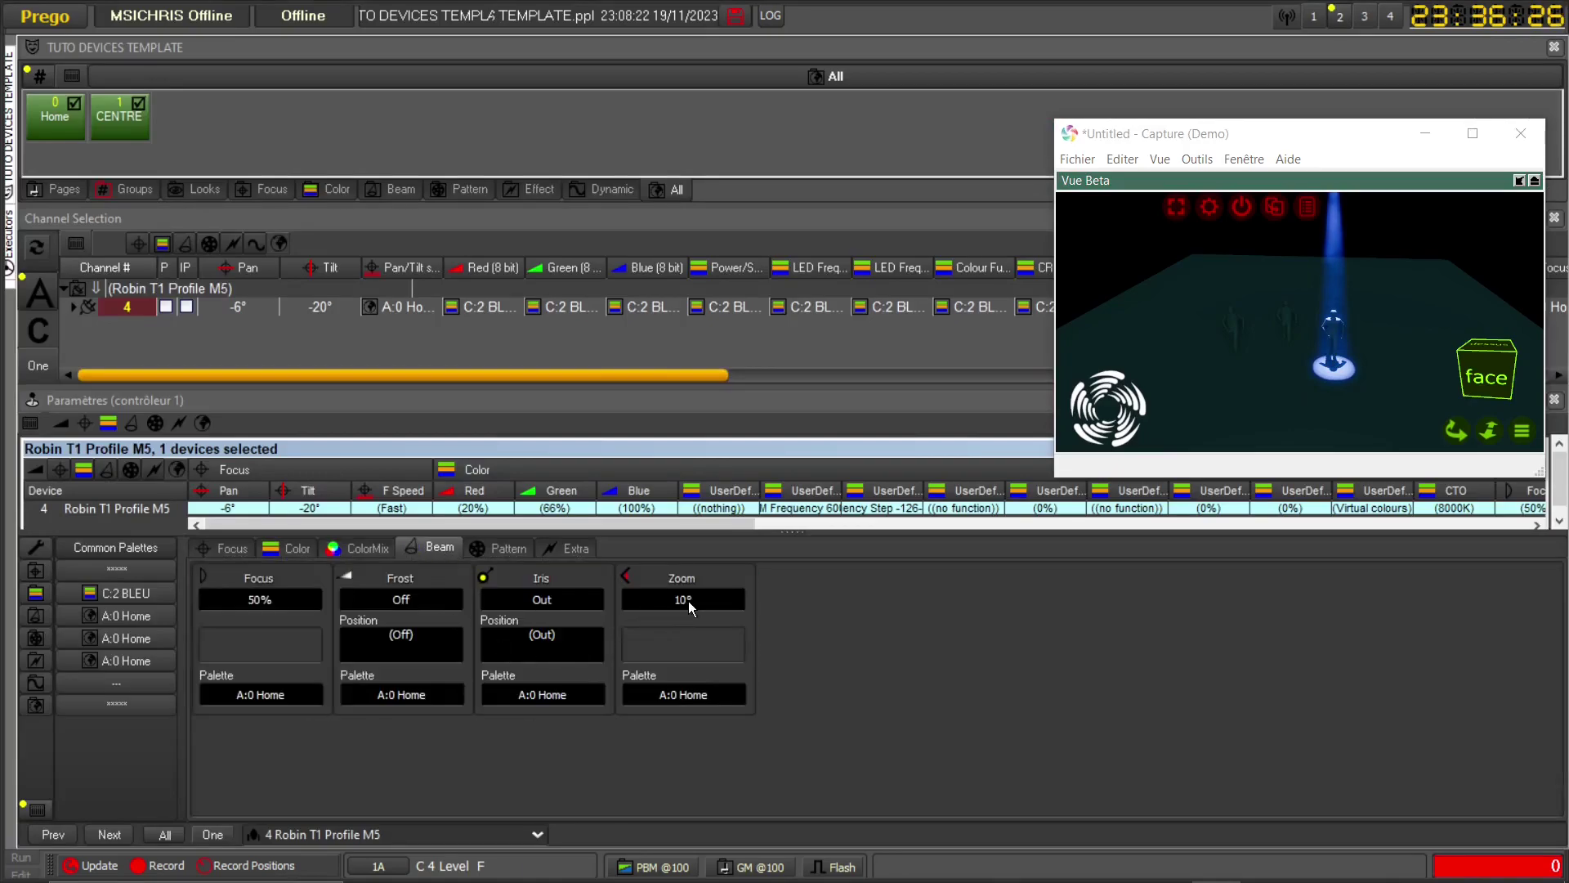
pyautogui.moveTo(684, 599); pyautogui.dragTo(683, 556)
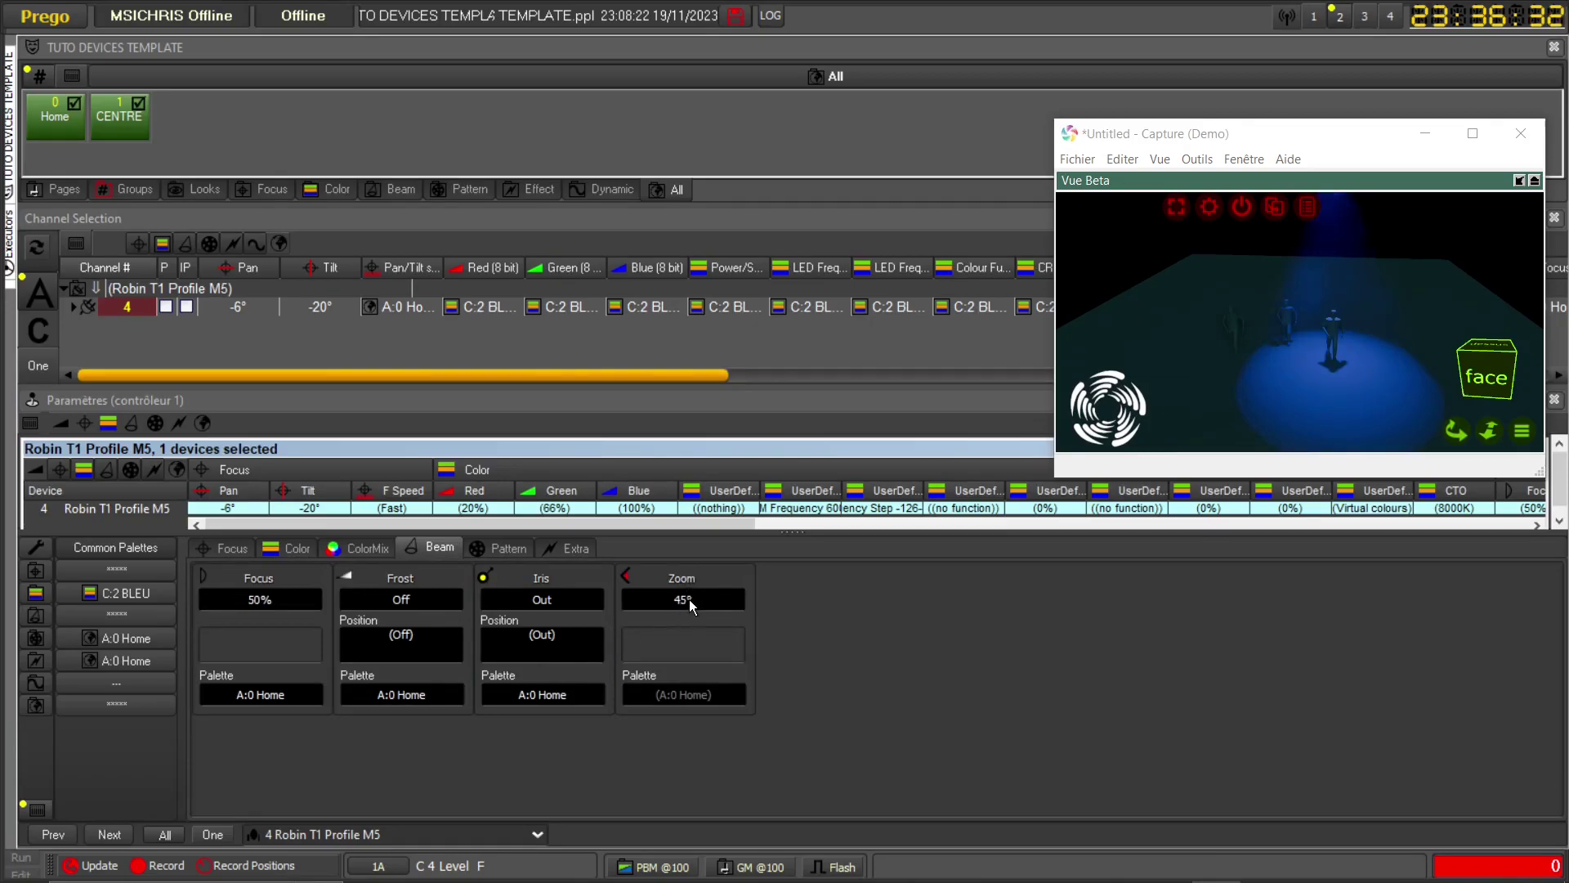
pyautogui.moveTo(250, 599); pyautogui.dragTo(250, 645)
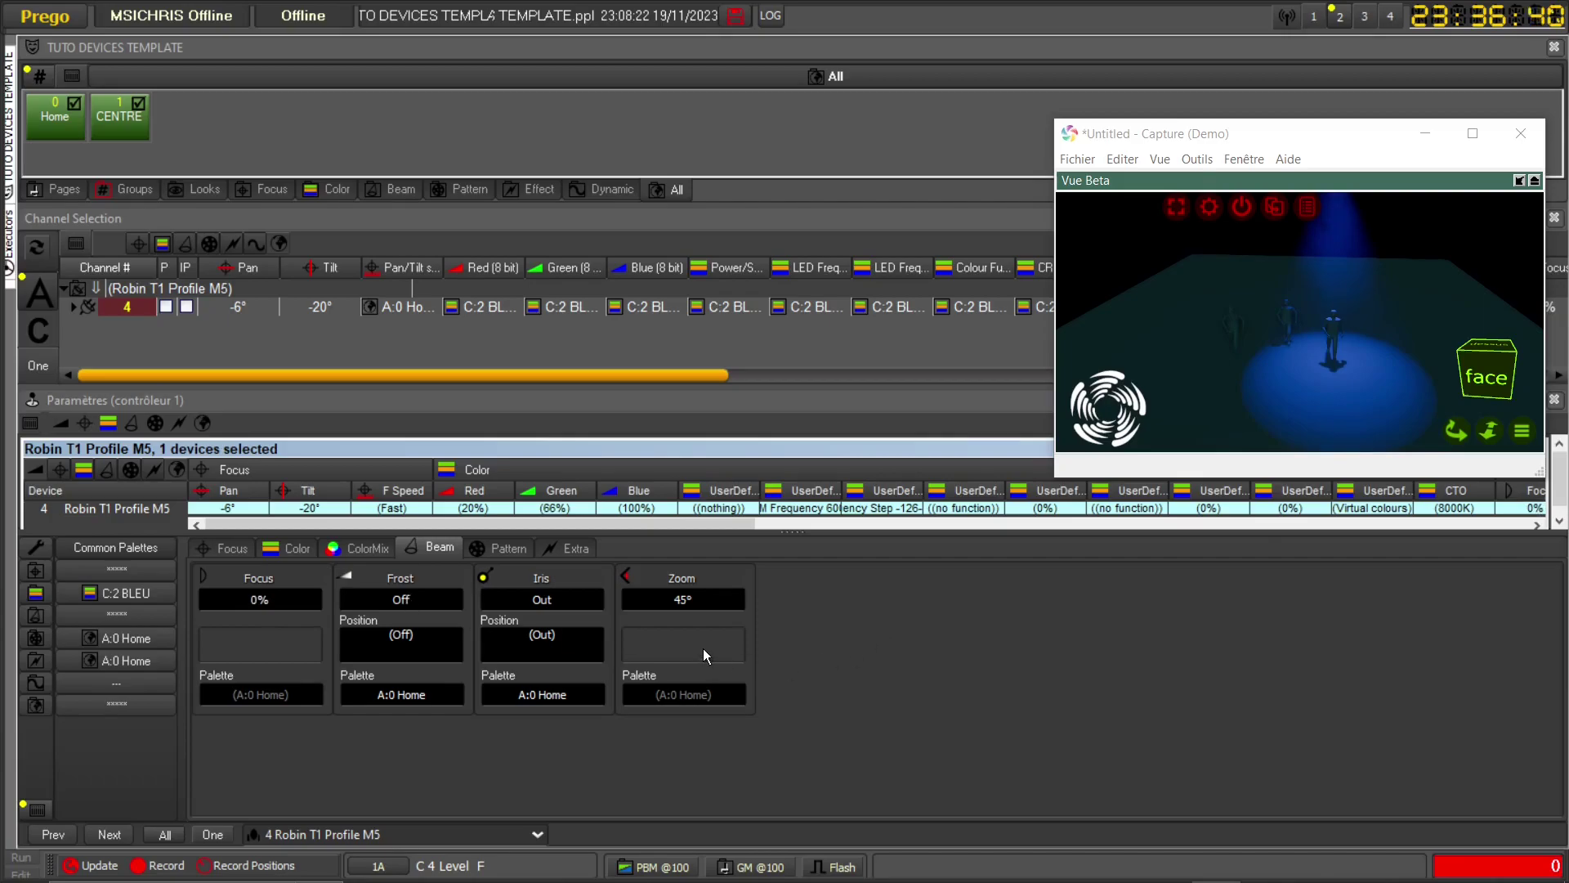
pyautogui.moveTo(1363, 390); pyautogui.dragTo(1334, 357)
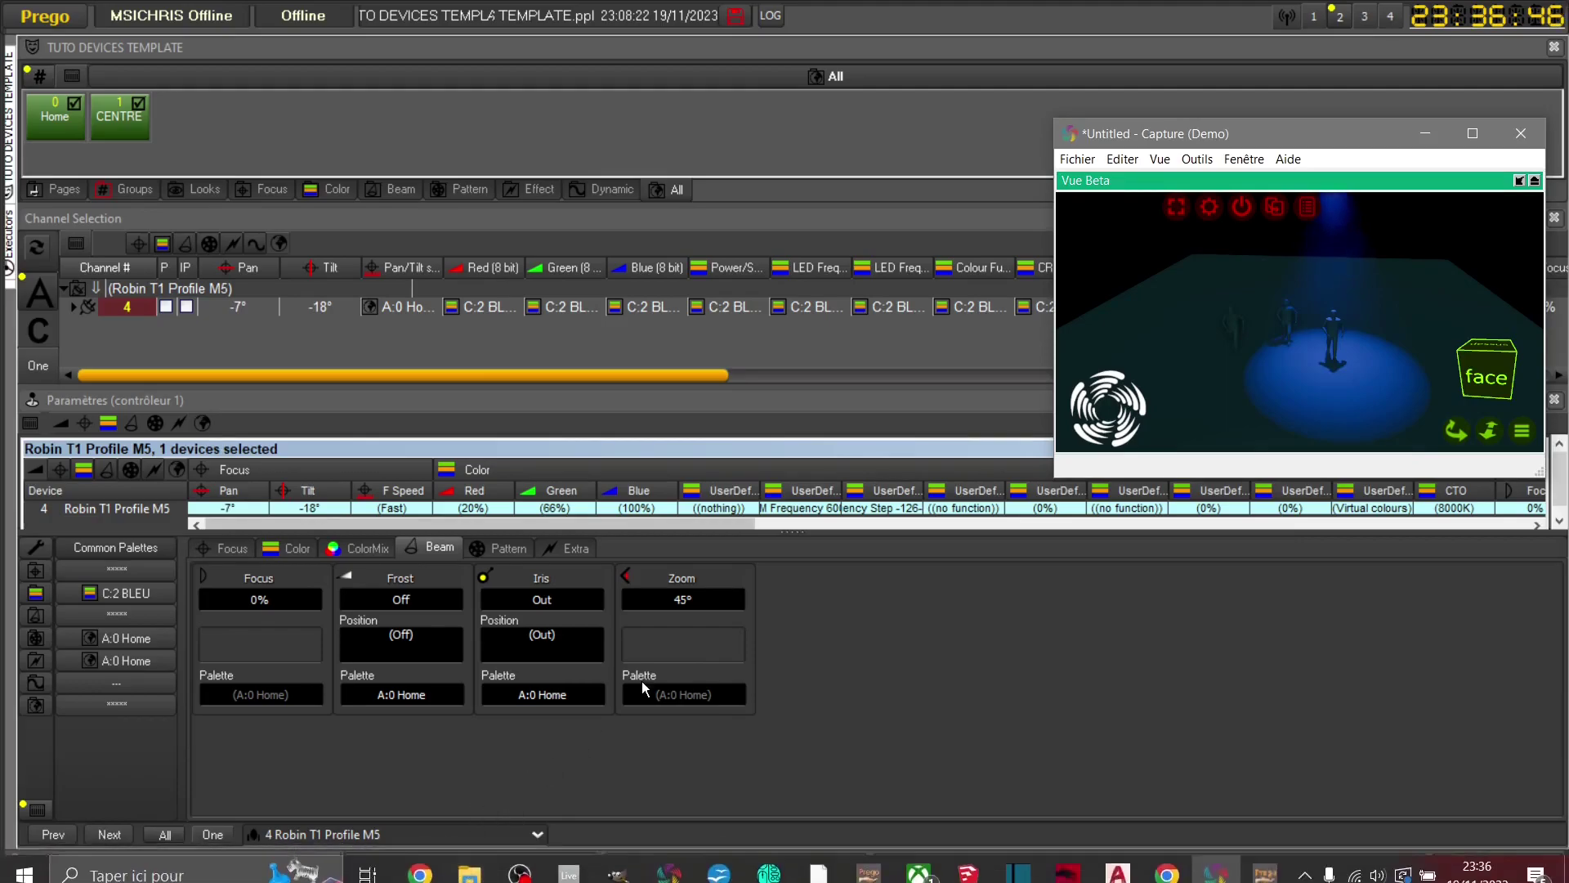
# - Record channel 4's beam settings as Beam palette 1 named LARGE, saved as a reference
pyautogui.click(1314, 16)
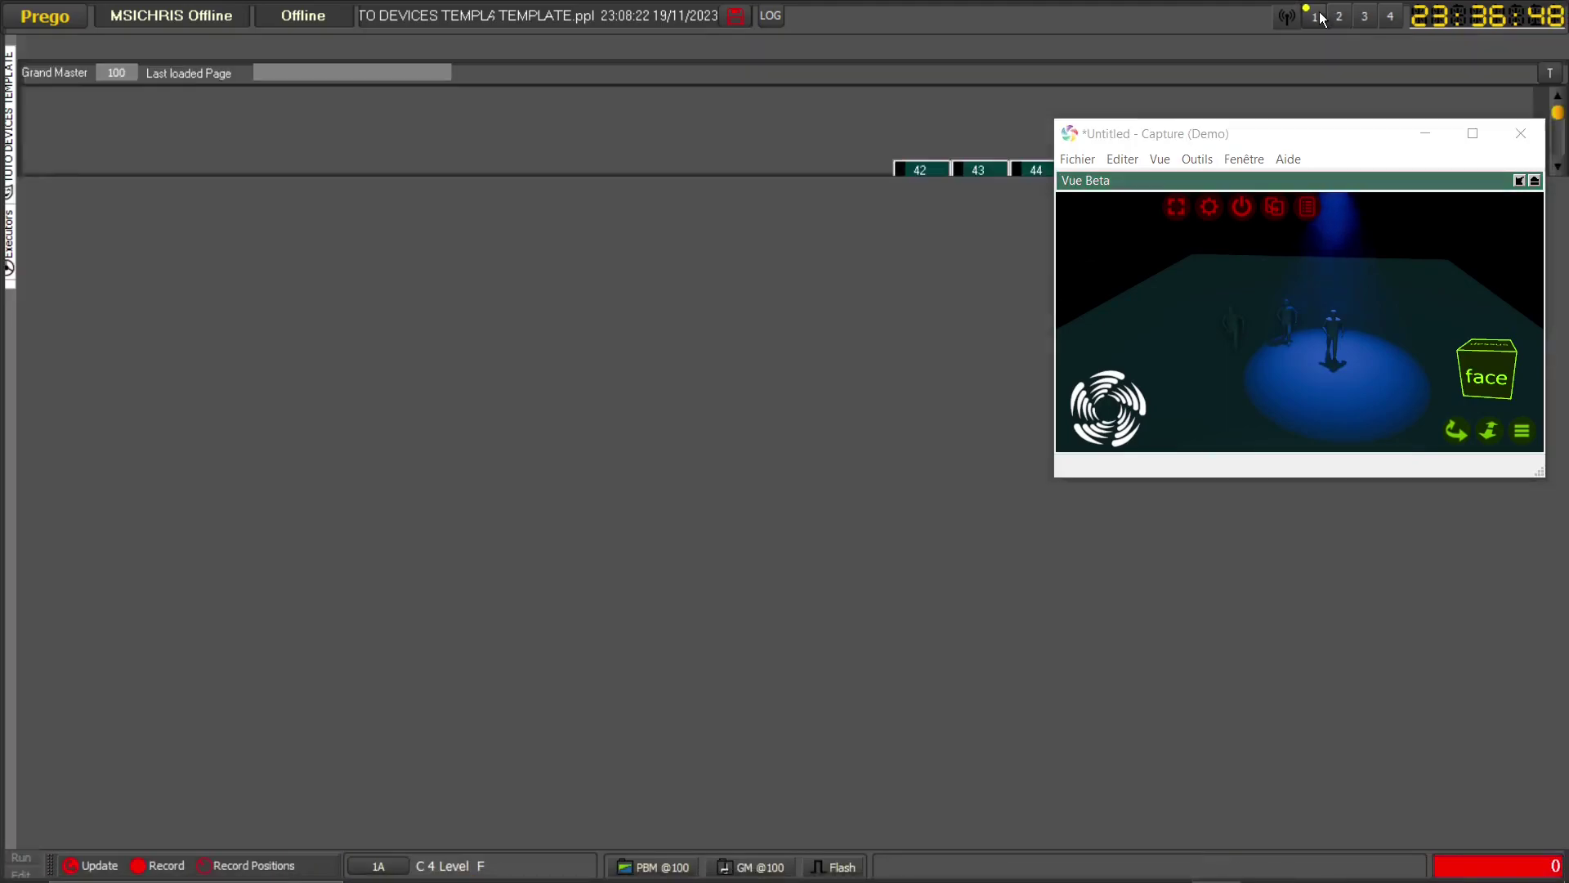
pyautogui.click(428, 281)
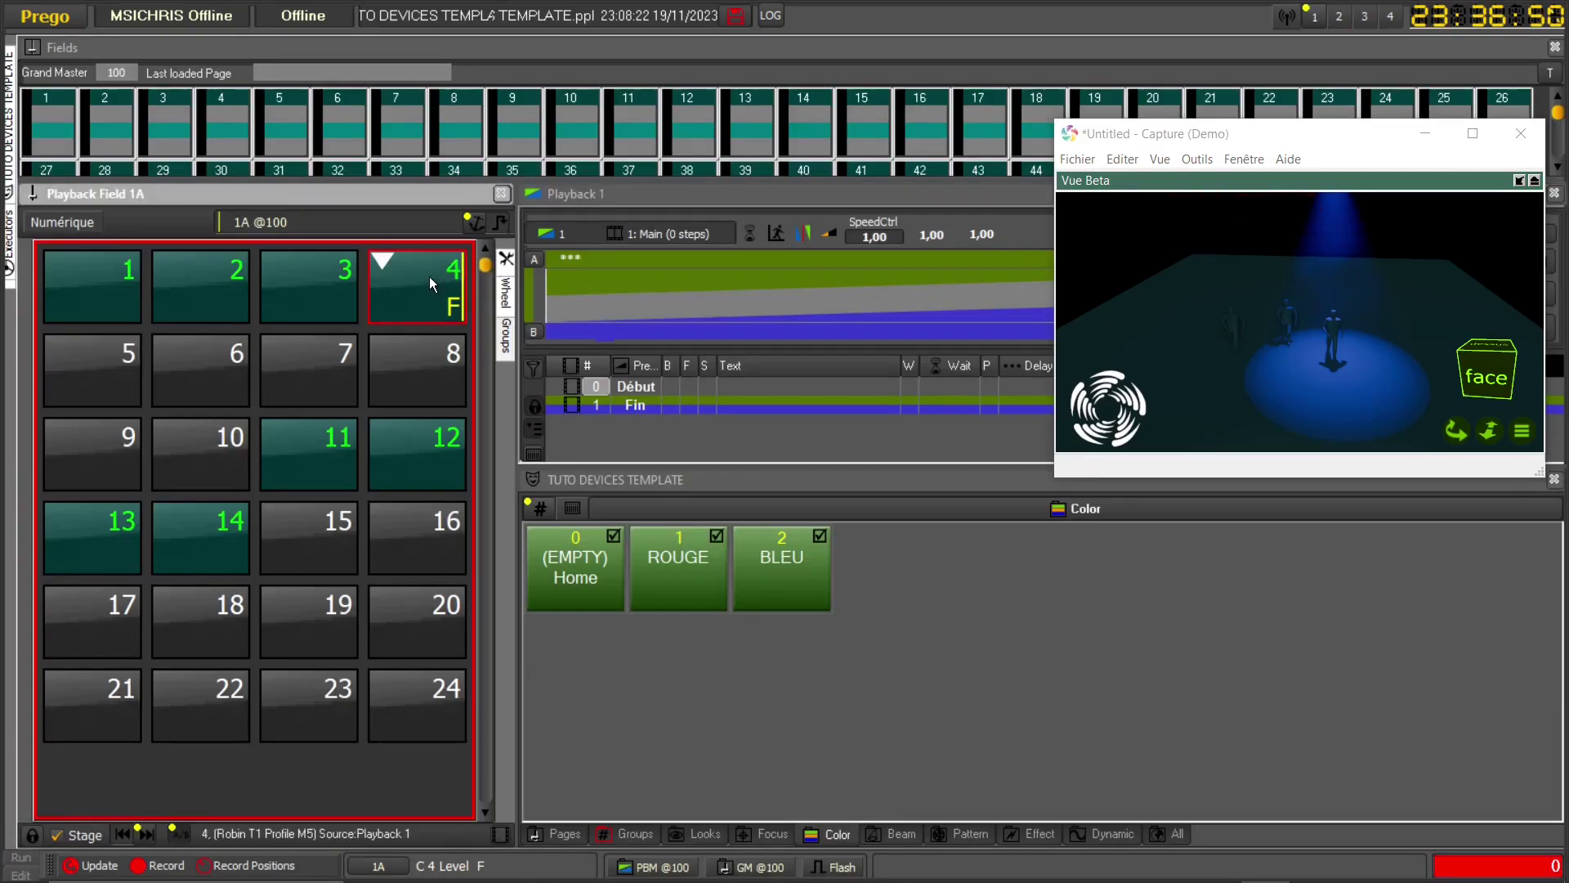
pyautogui.click(895, 833)
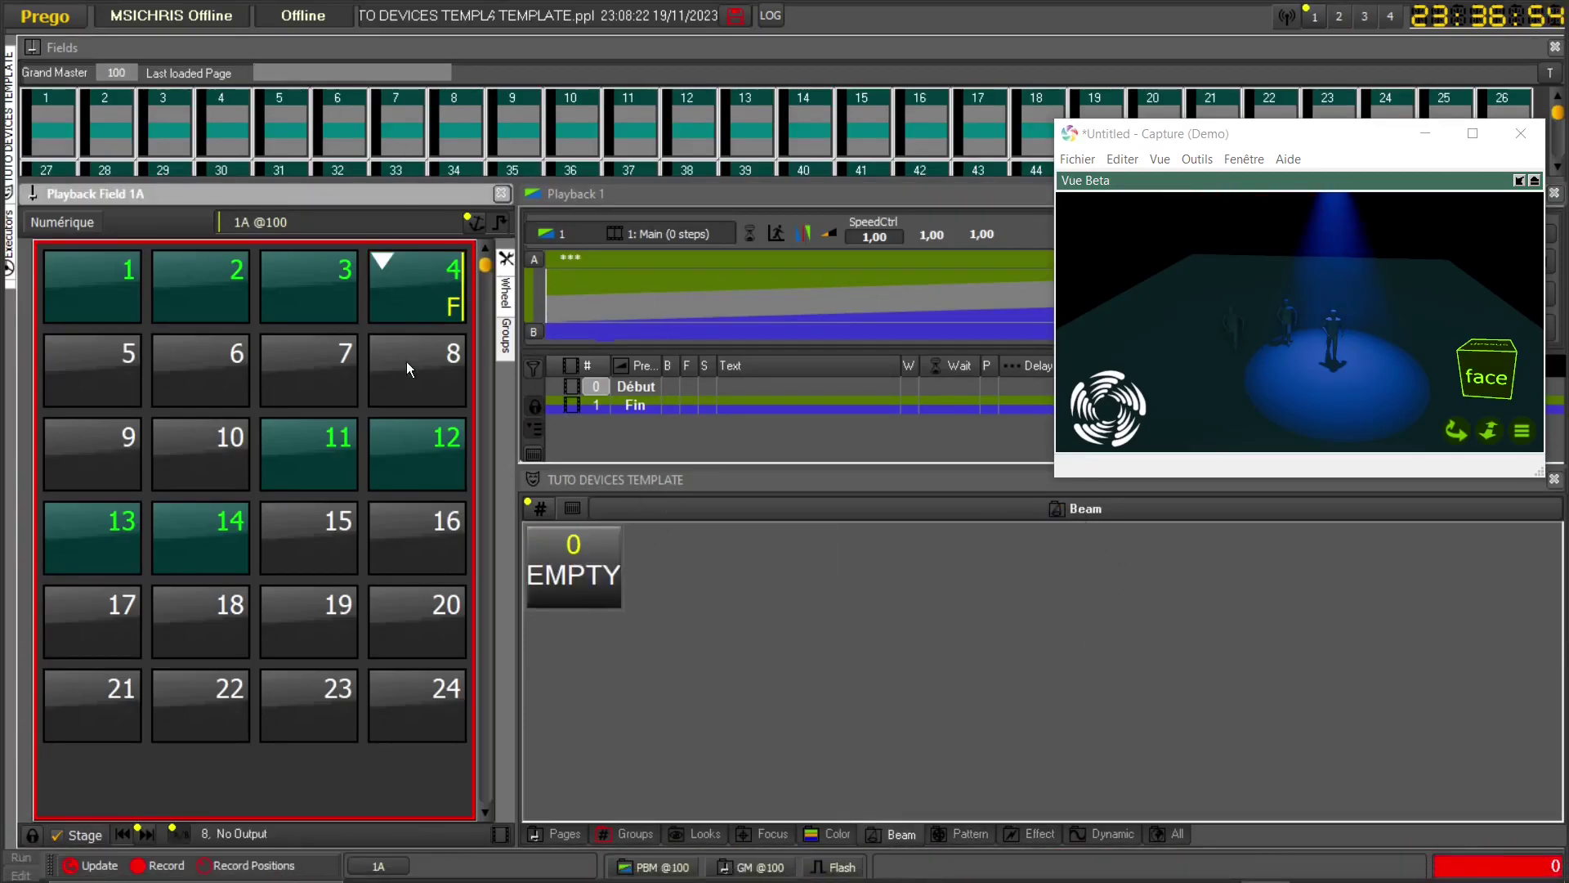
pyautogui.click(421, 301)
pyautogui.click(700, 573)
pyautogui.click(754, 610)
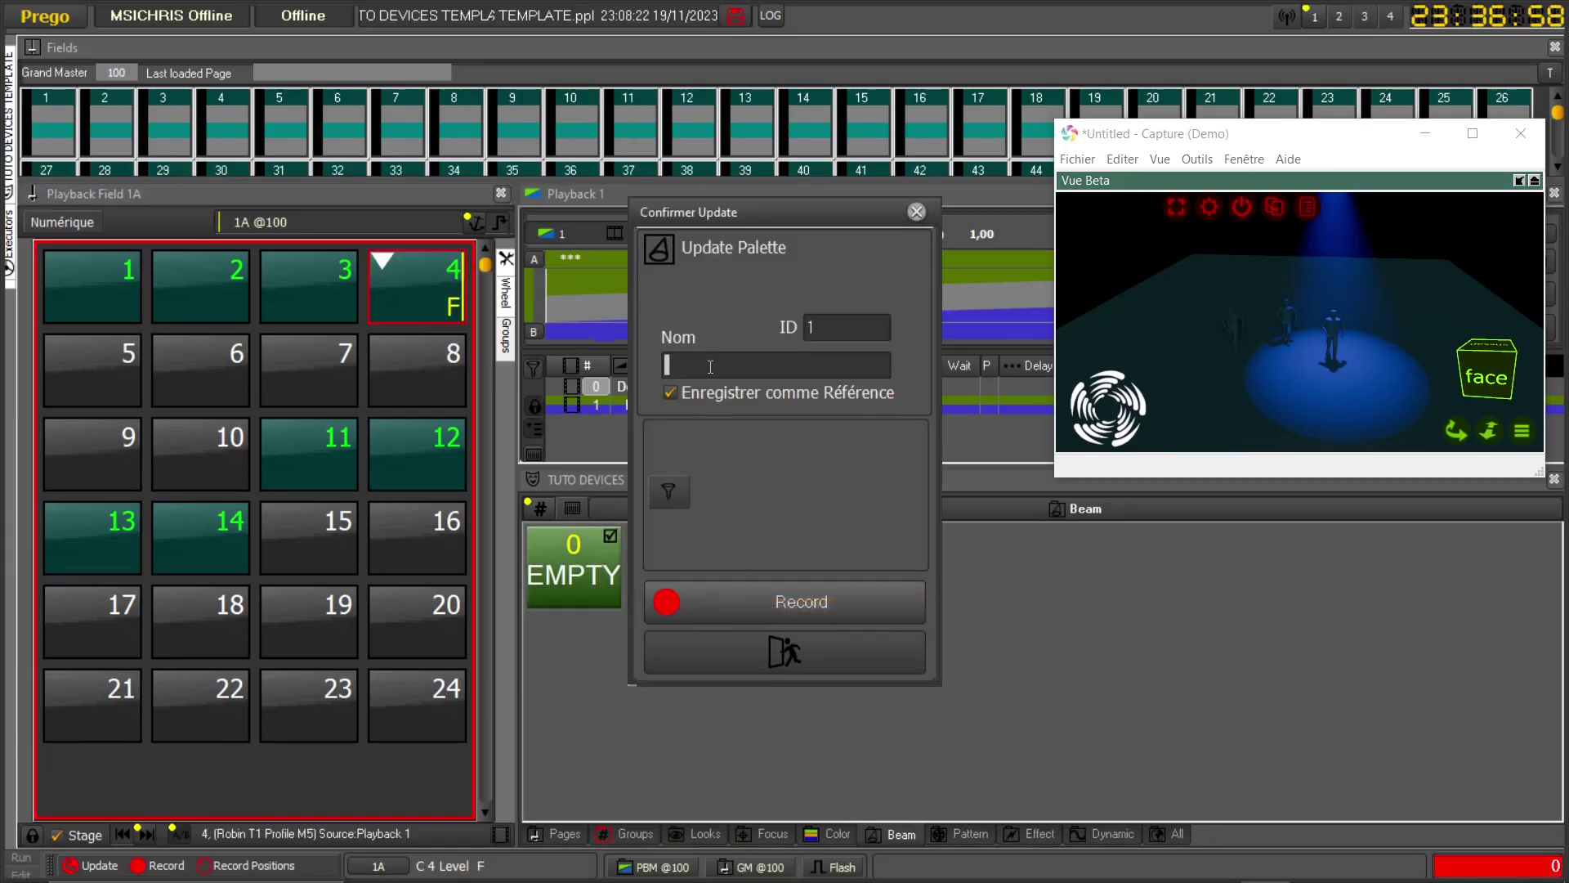
pyautogui.write('LARGE')
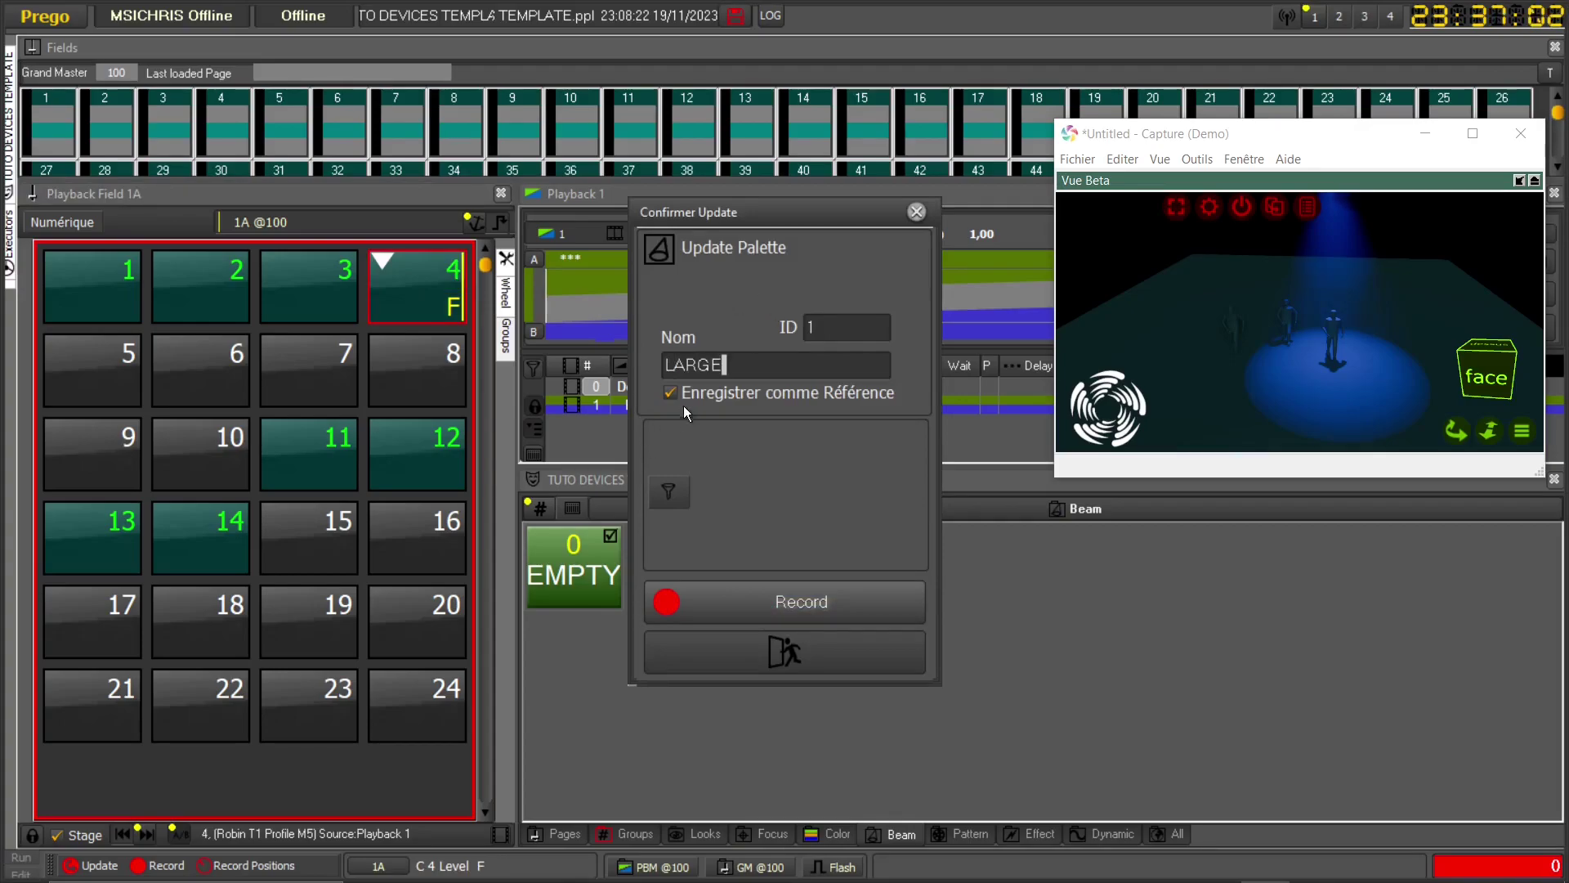
pyautogui.click(754, 602)
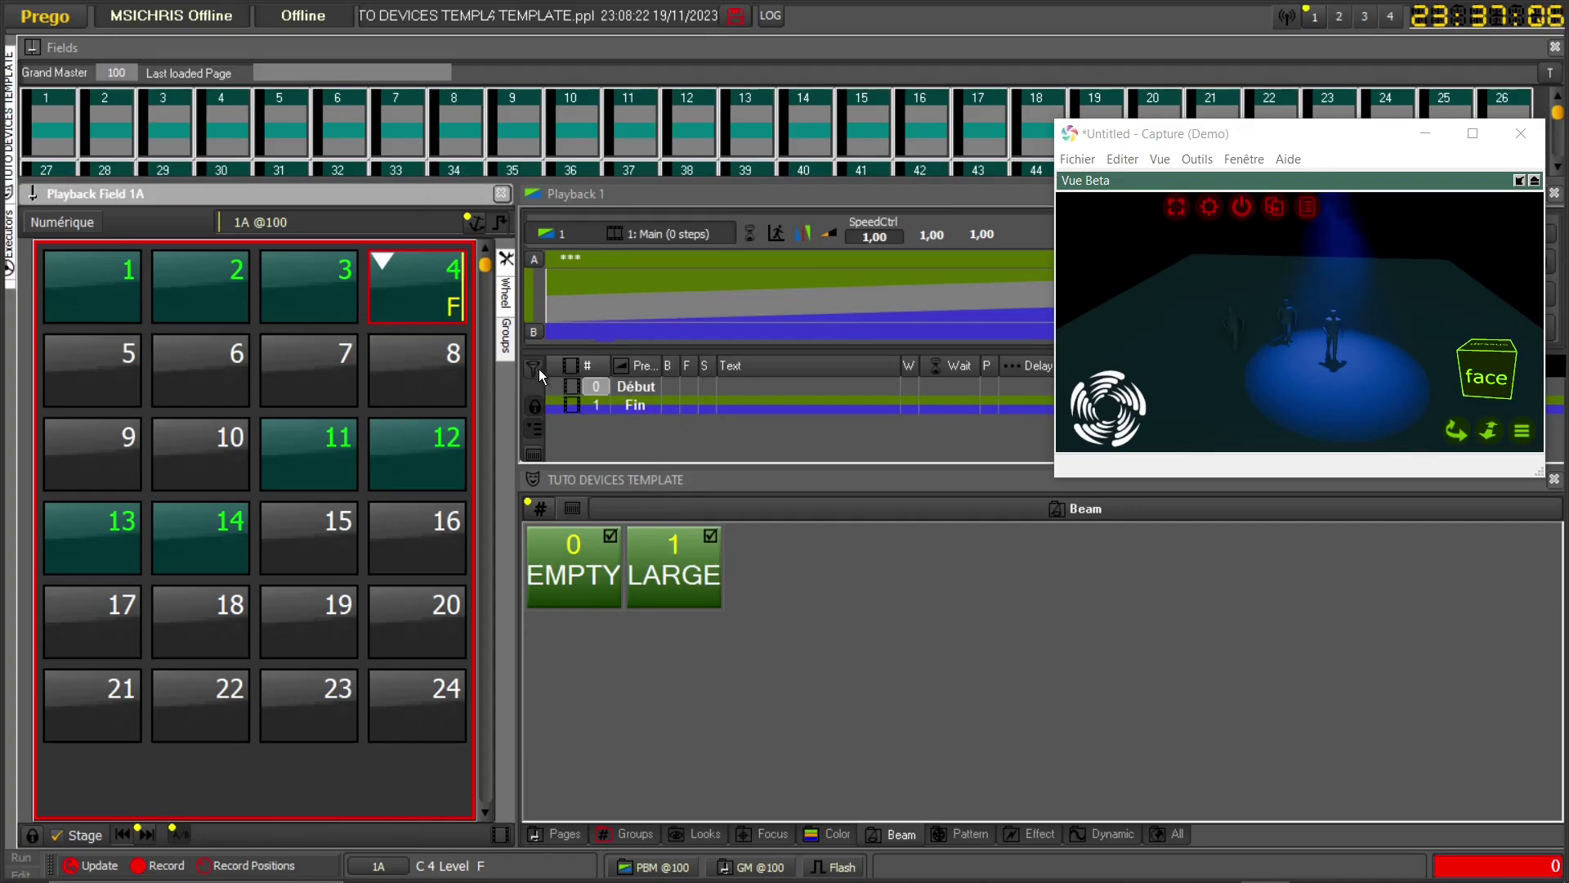
# - Bring channels 1 to 3 to full and recall the CENTRE palette on channels 1 to 4
pyautogui.click(315, 293)
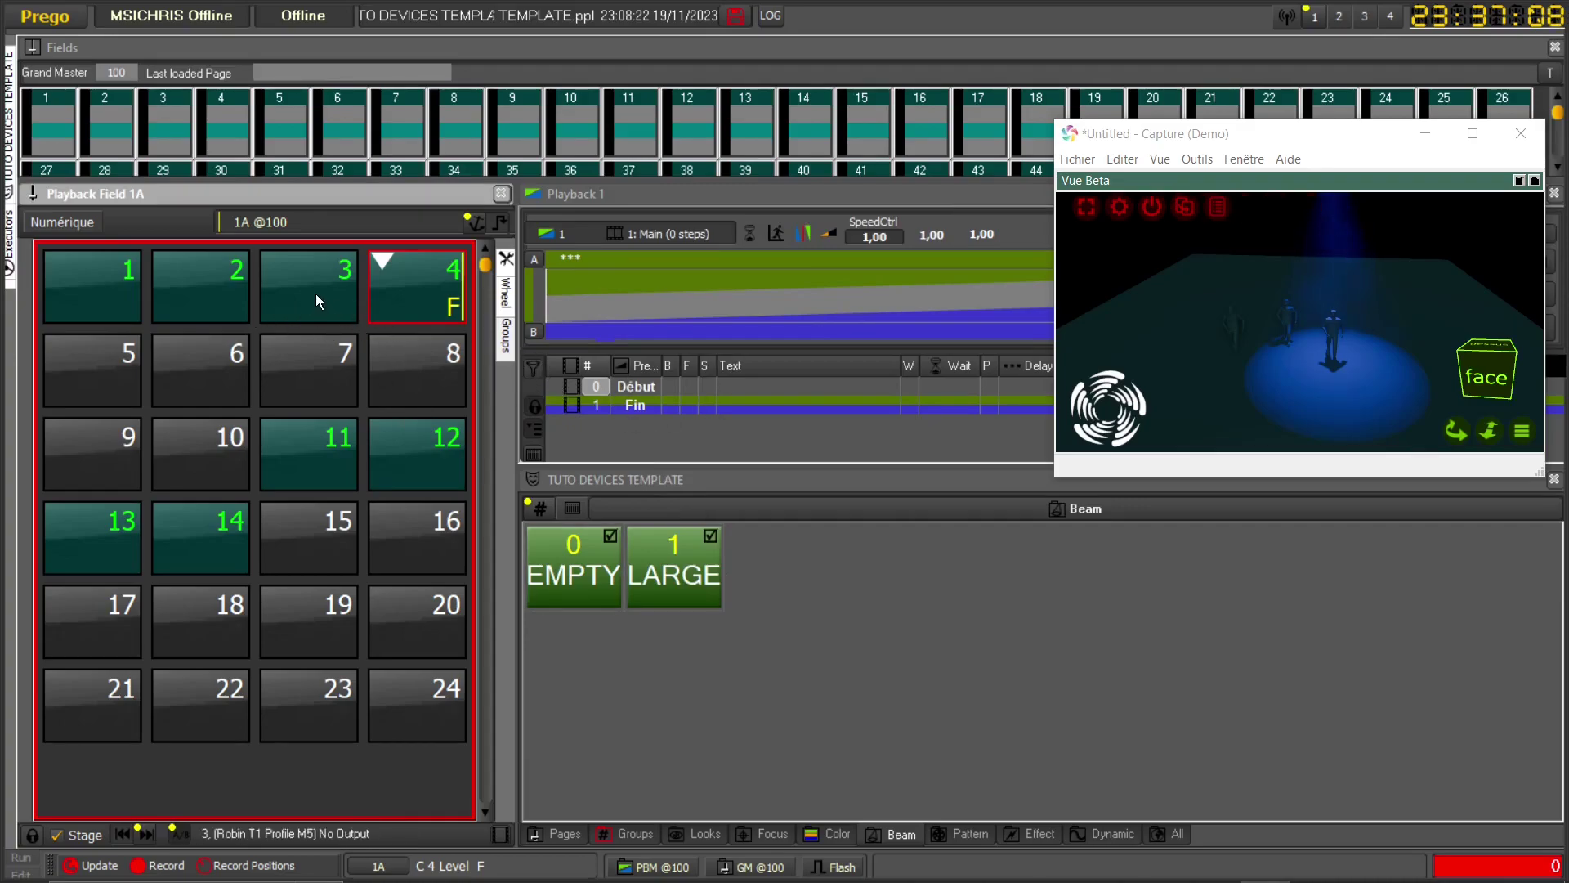
pyautogui.keyDown('shift'); pyautogui.click(121, 283); pyautogui.keyUp('shift')
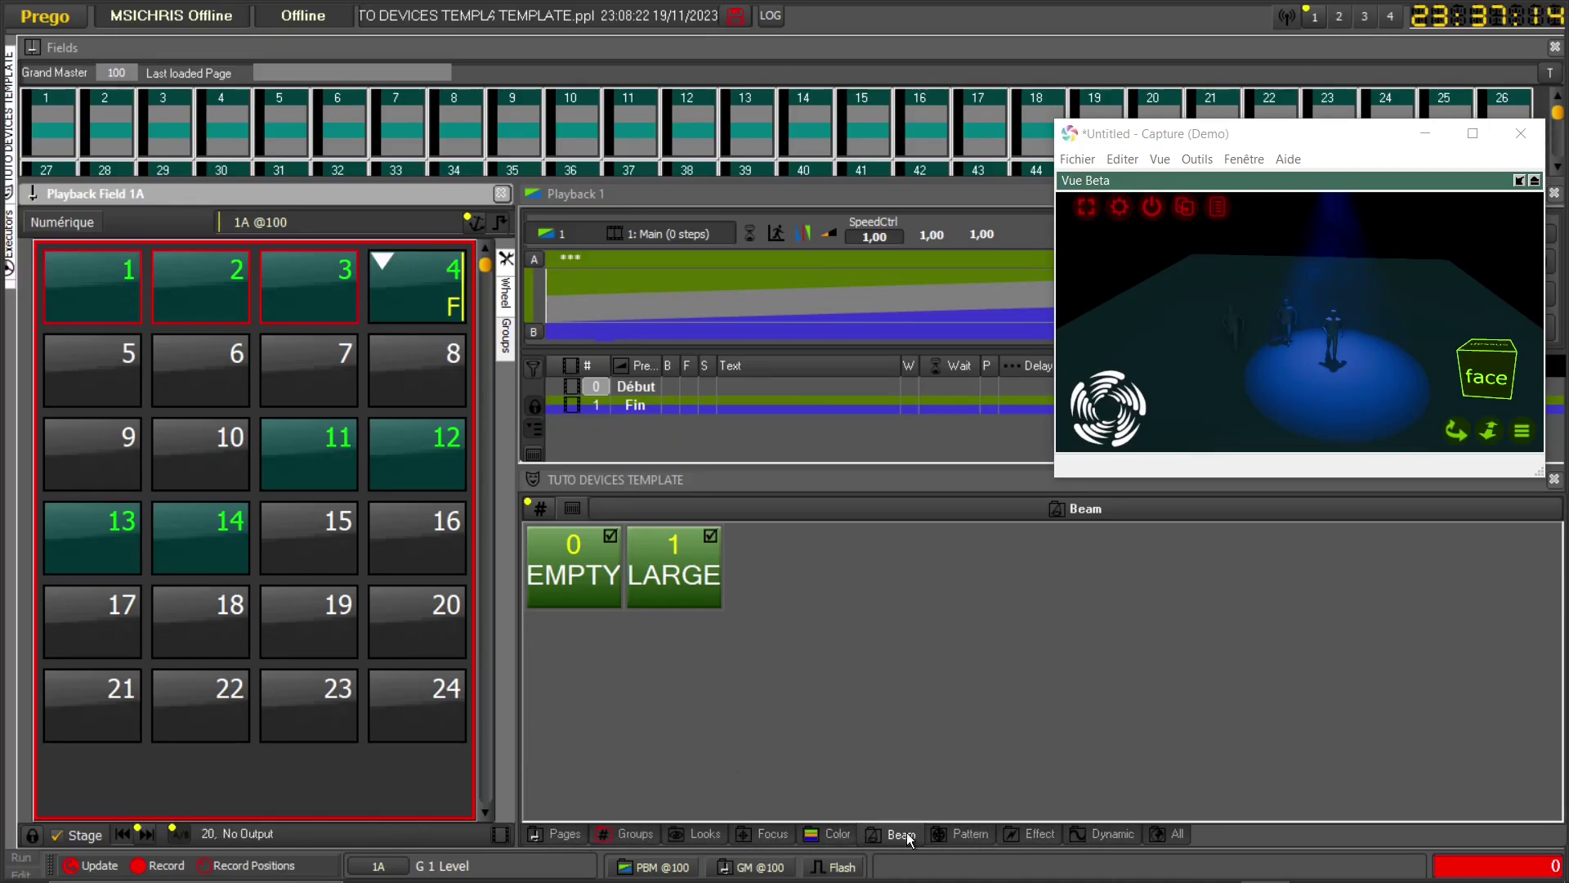
pyautogui.click(1165, 833)
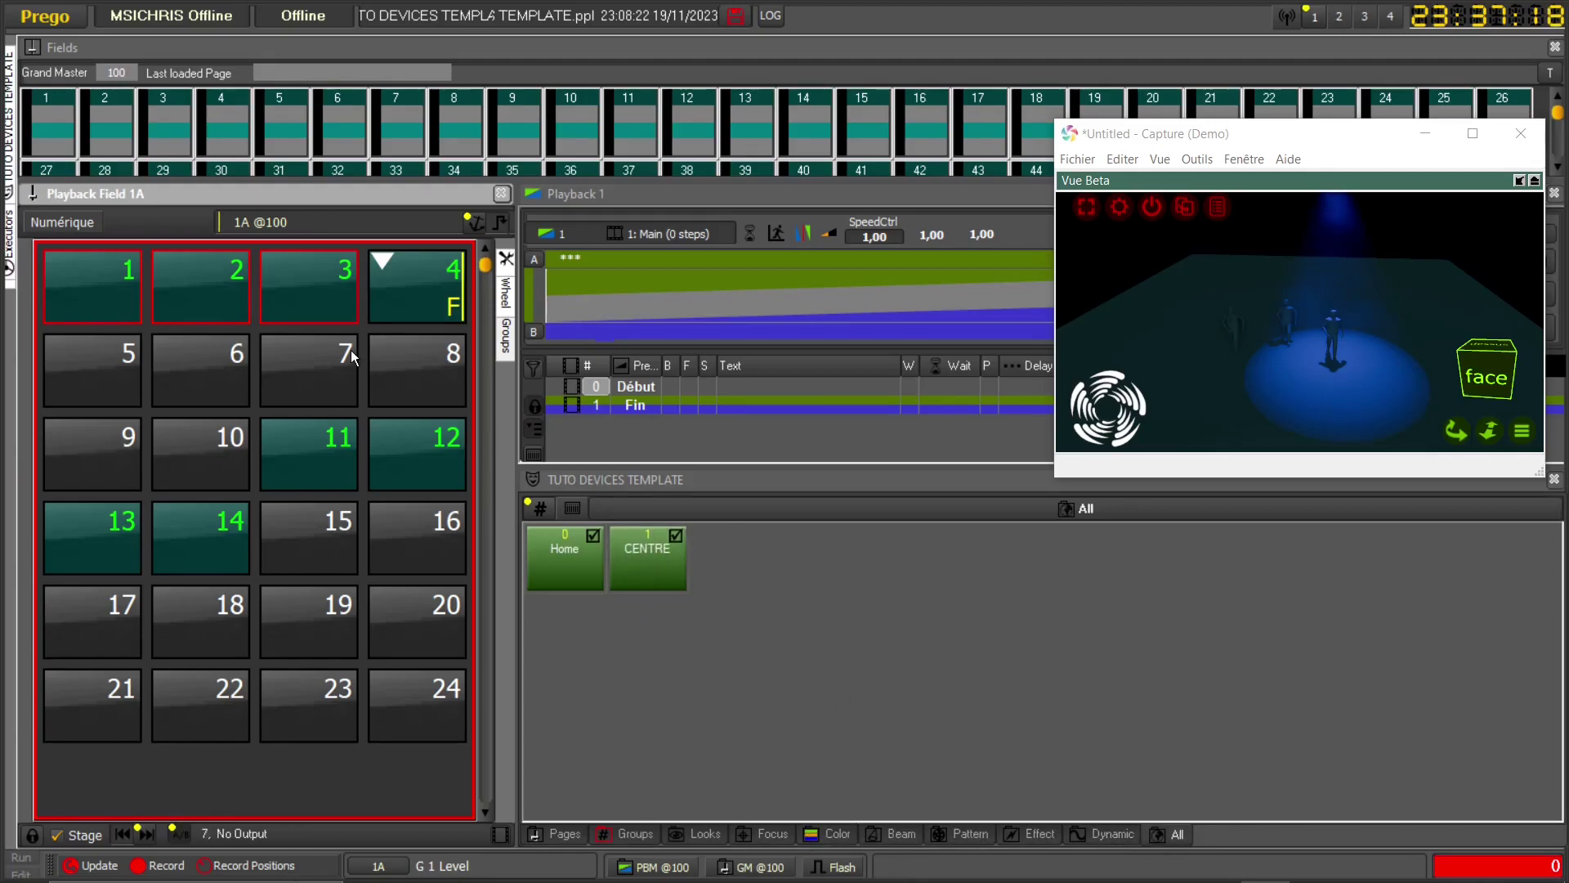
pyautogui.scroll(5, 329, 295)
pyautogui.scroll(5, 340, 286)
pyautogui.click(409, 284)
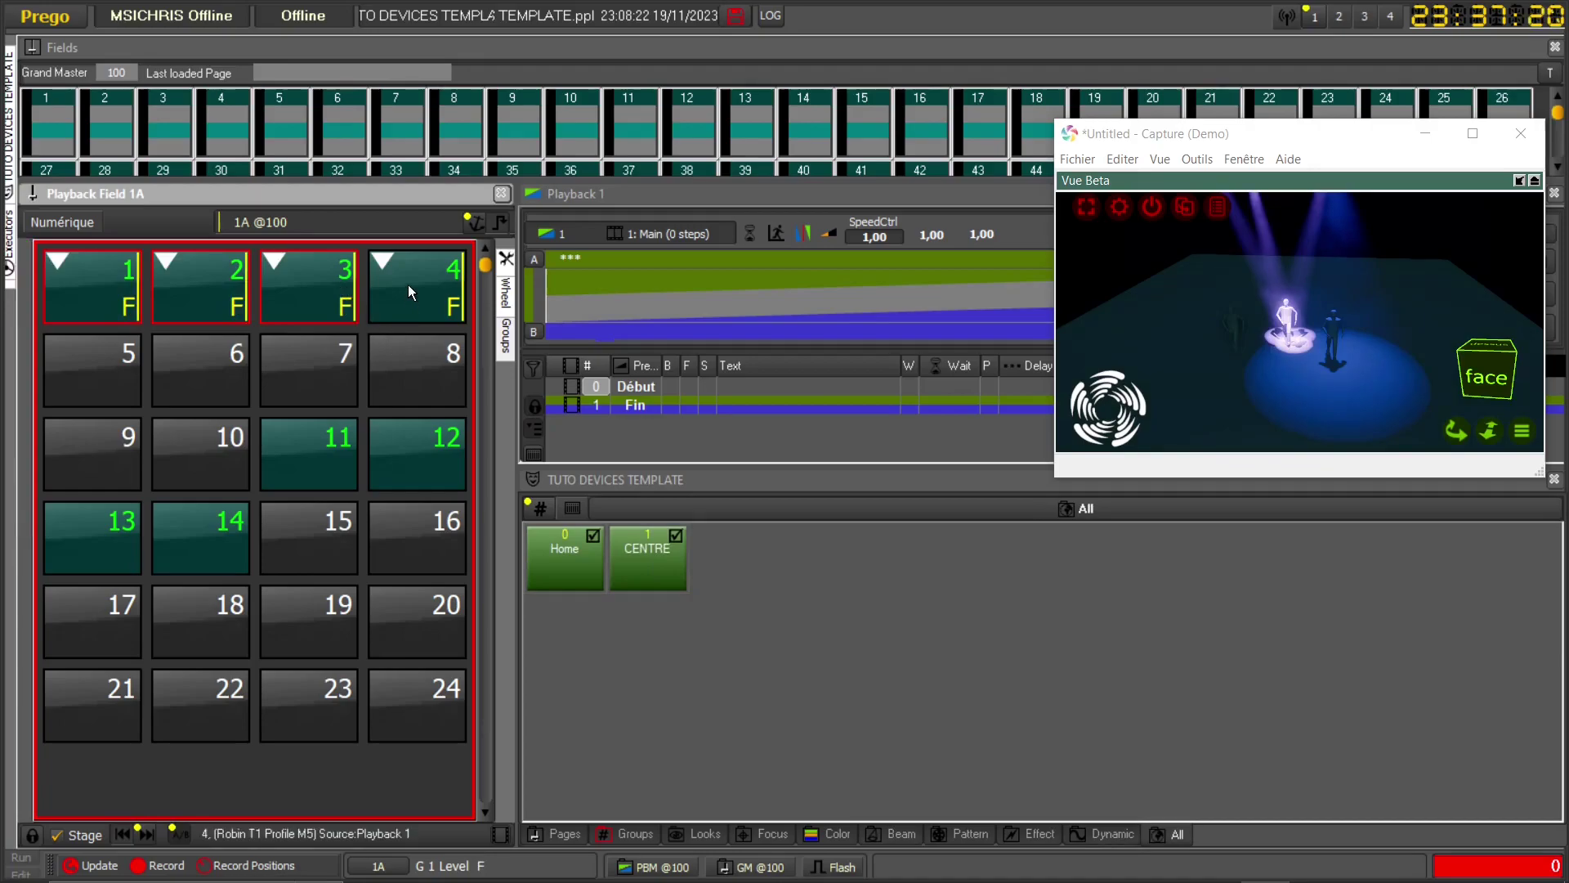
pyautogui.click(655, 561)
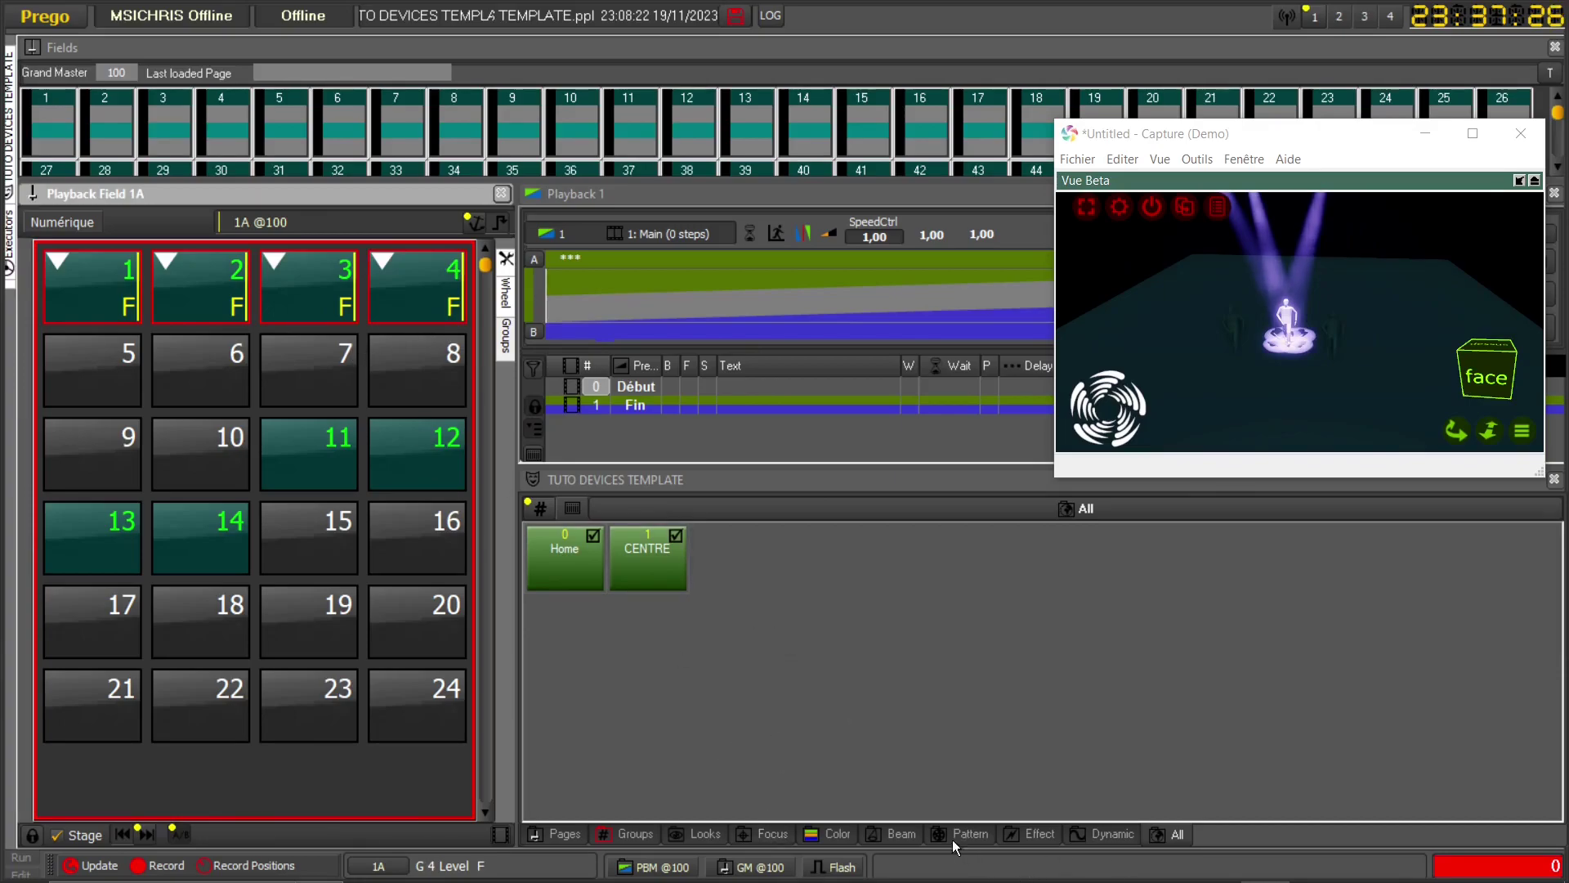
# - Apply the LARGE Beam palette to channels 1 to 4 and shift the Capture window slightly upward
pyautogui.click(889, 833)
pyautogui.click(689, 556)
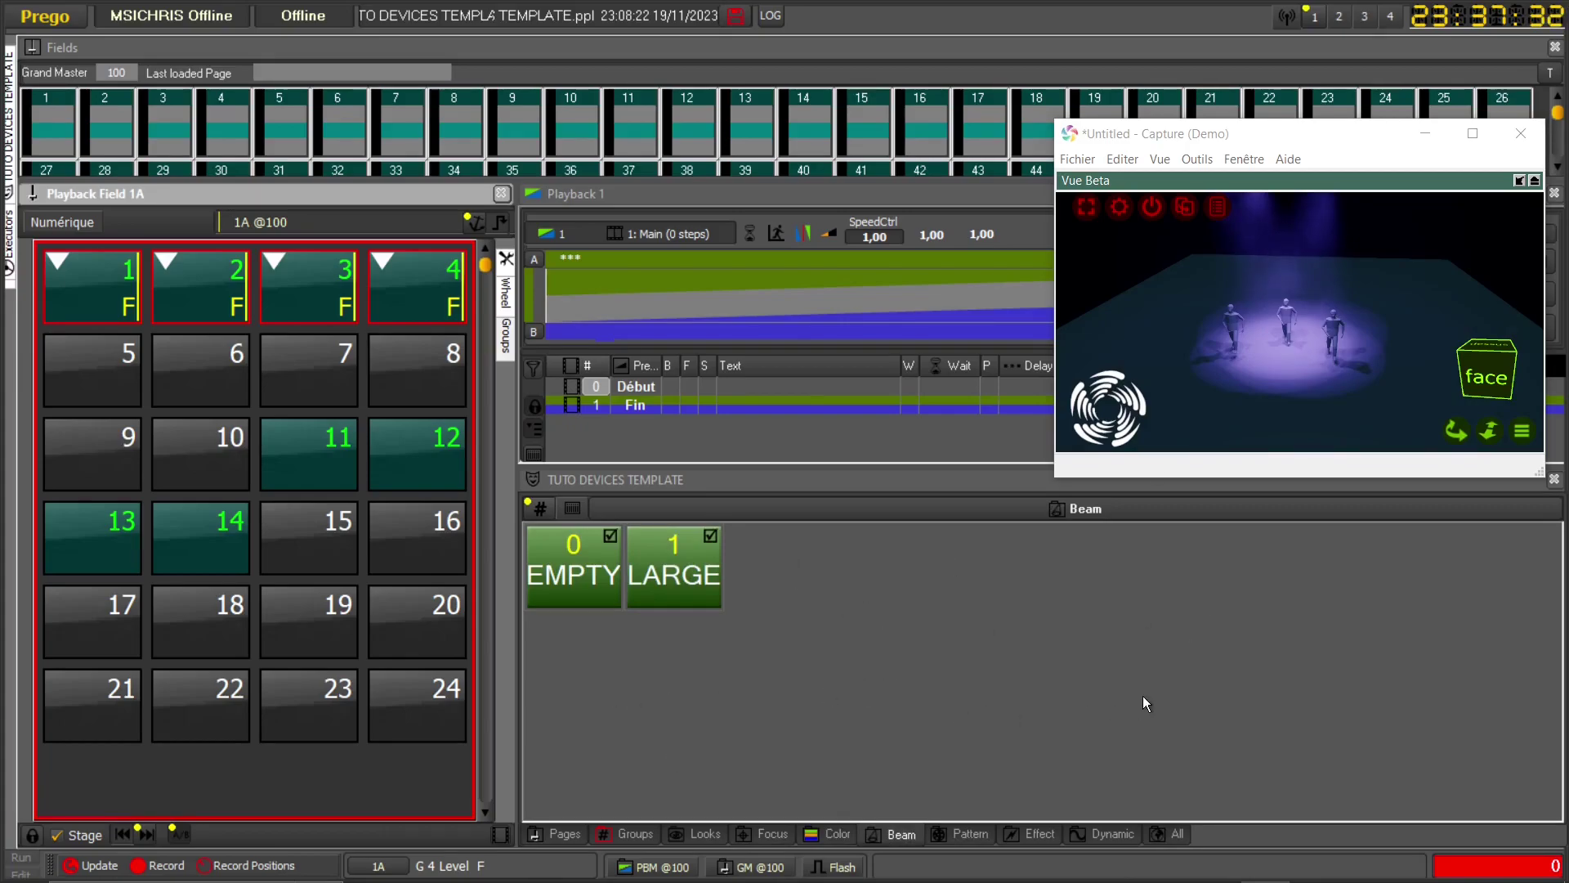
pyautogui.moveTo(1167, 139); pyautogui.dragTo(1160, 112)
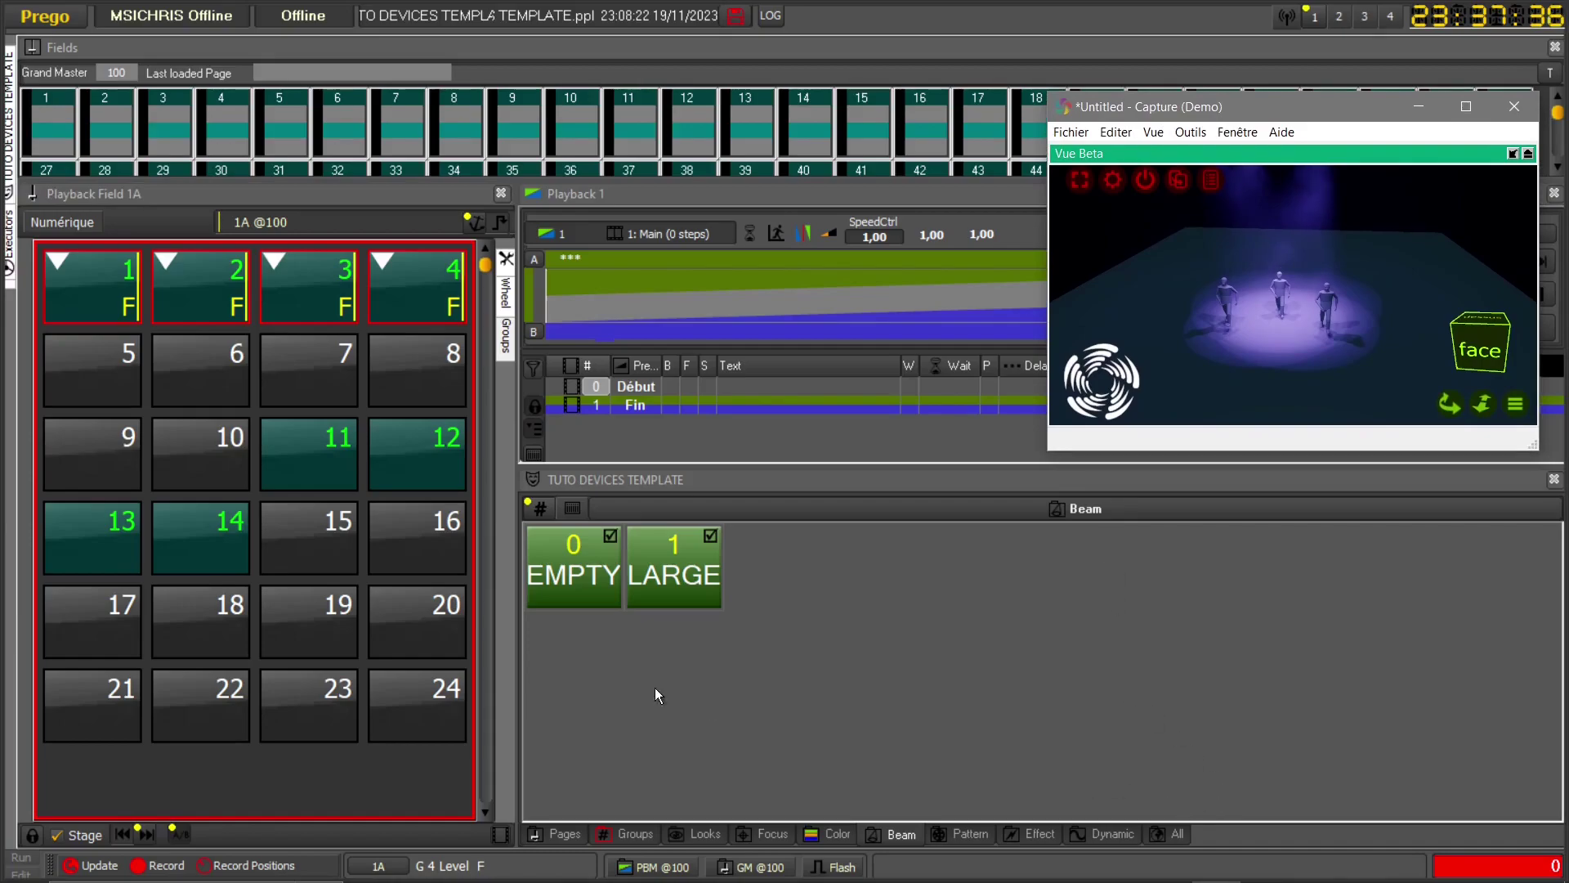
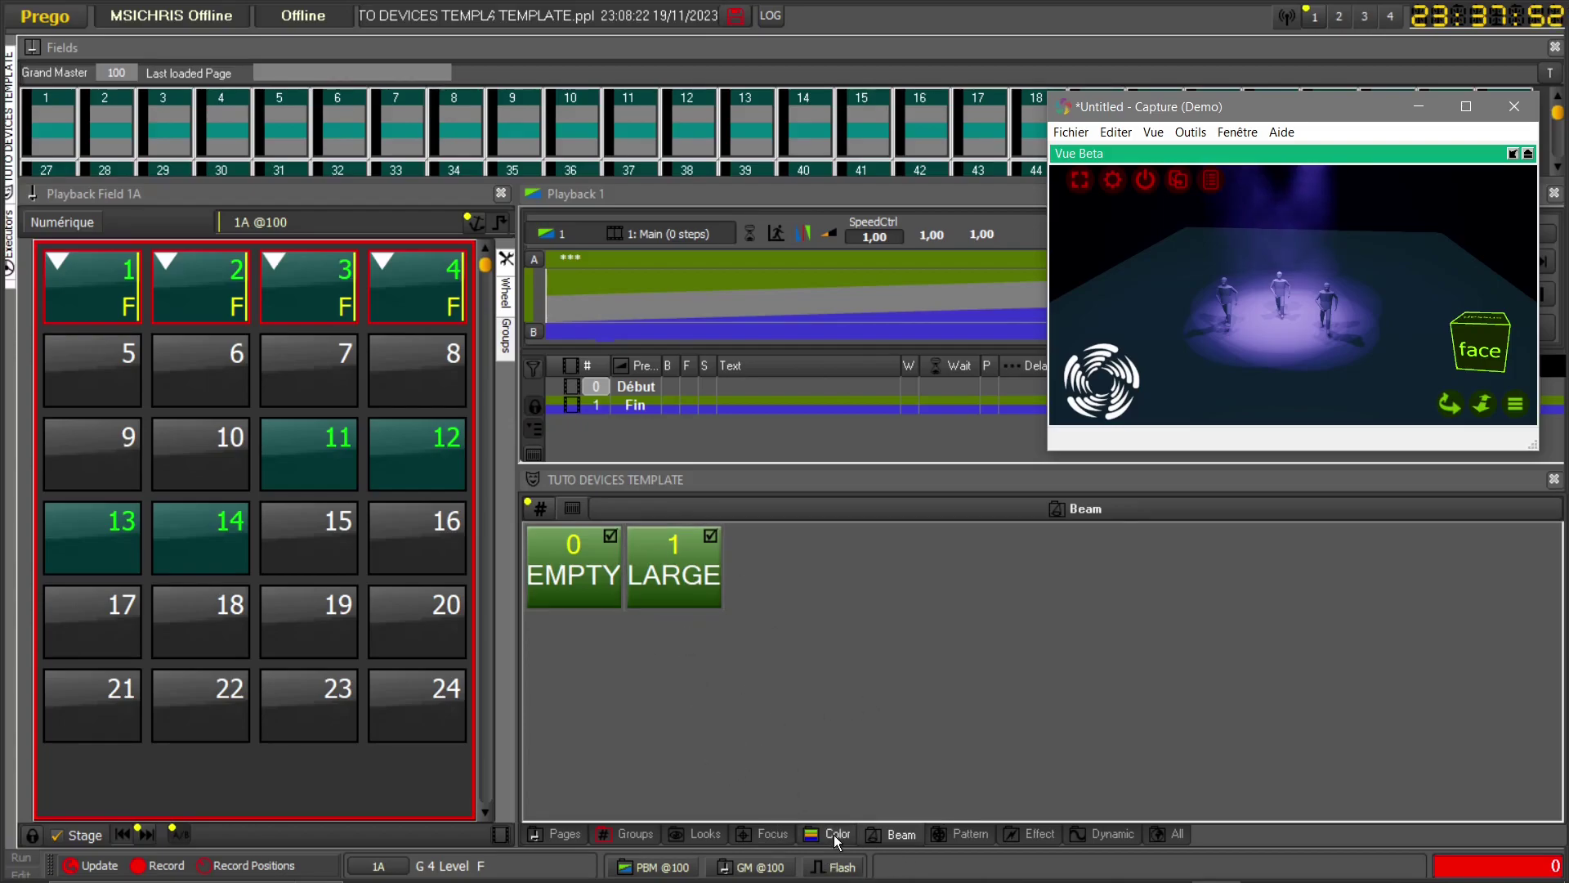
pyautogui.click(831, 648)
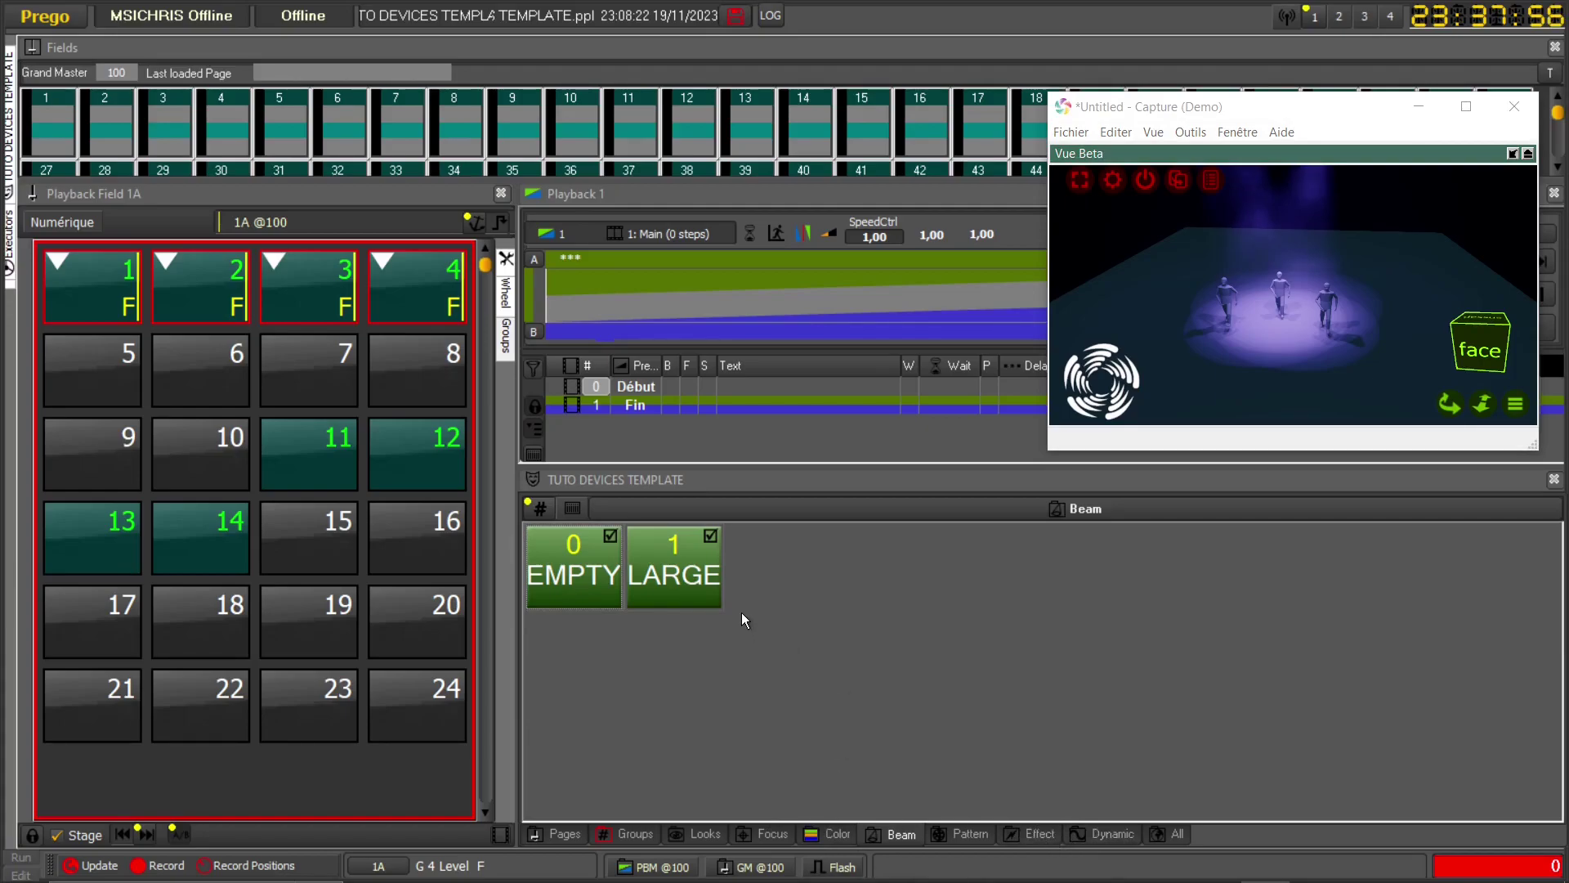
# - Edit the BLEU Color palette to delete the device link for channel 2, keeping only the REF entry
pyautogui.click(219, 286)
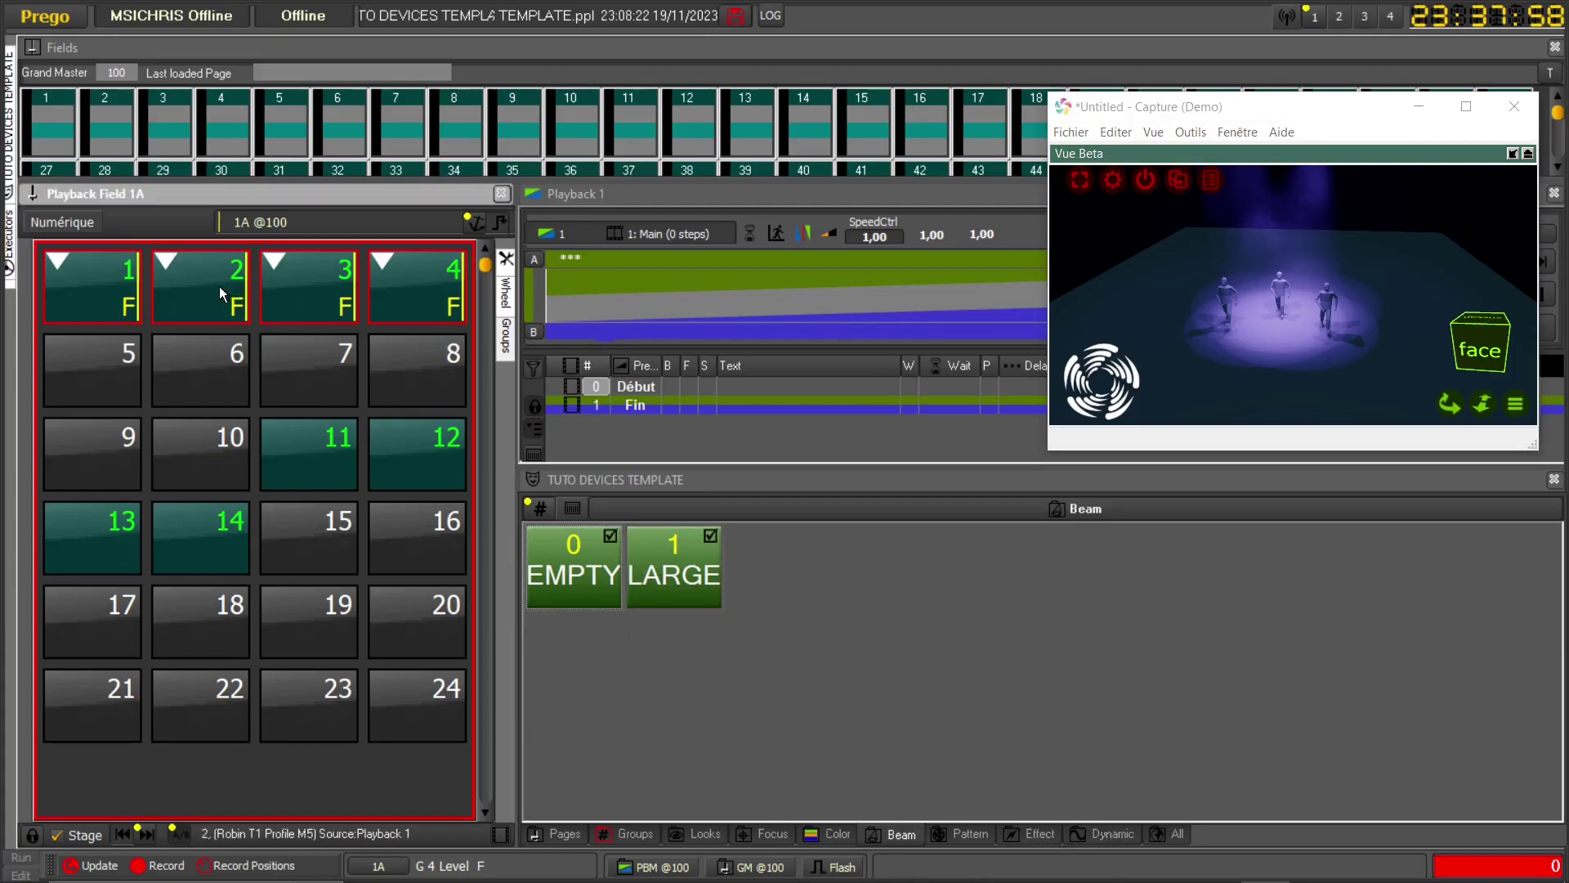
pyautogui.click(830, 835)
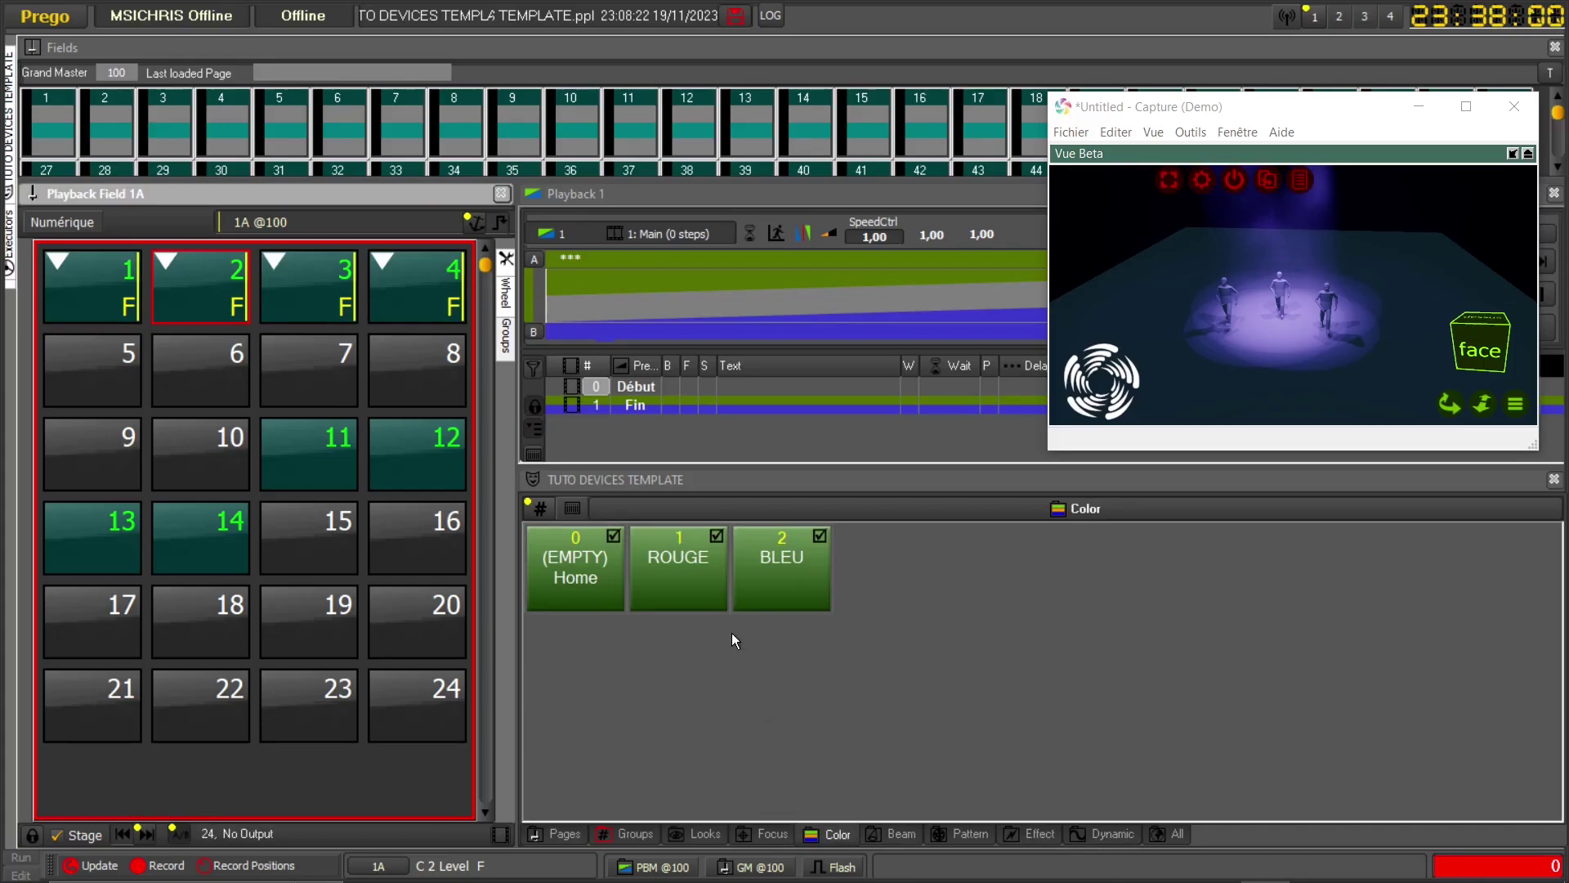
pyautogui.rightClick(778, 567)
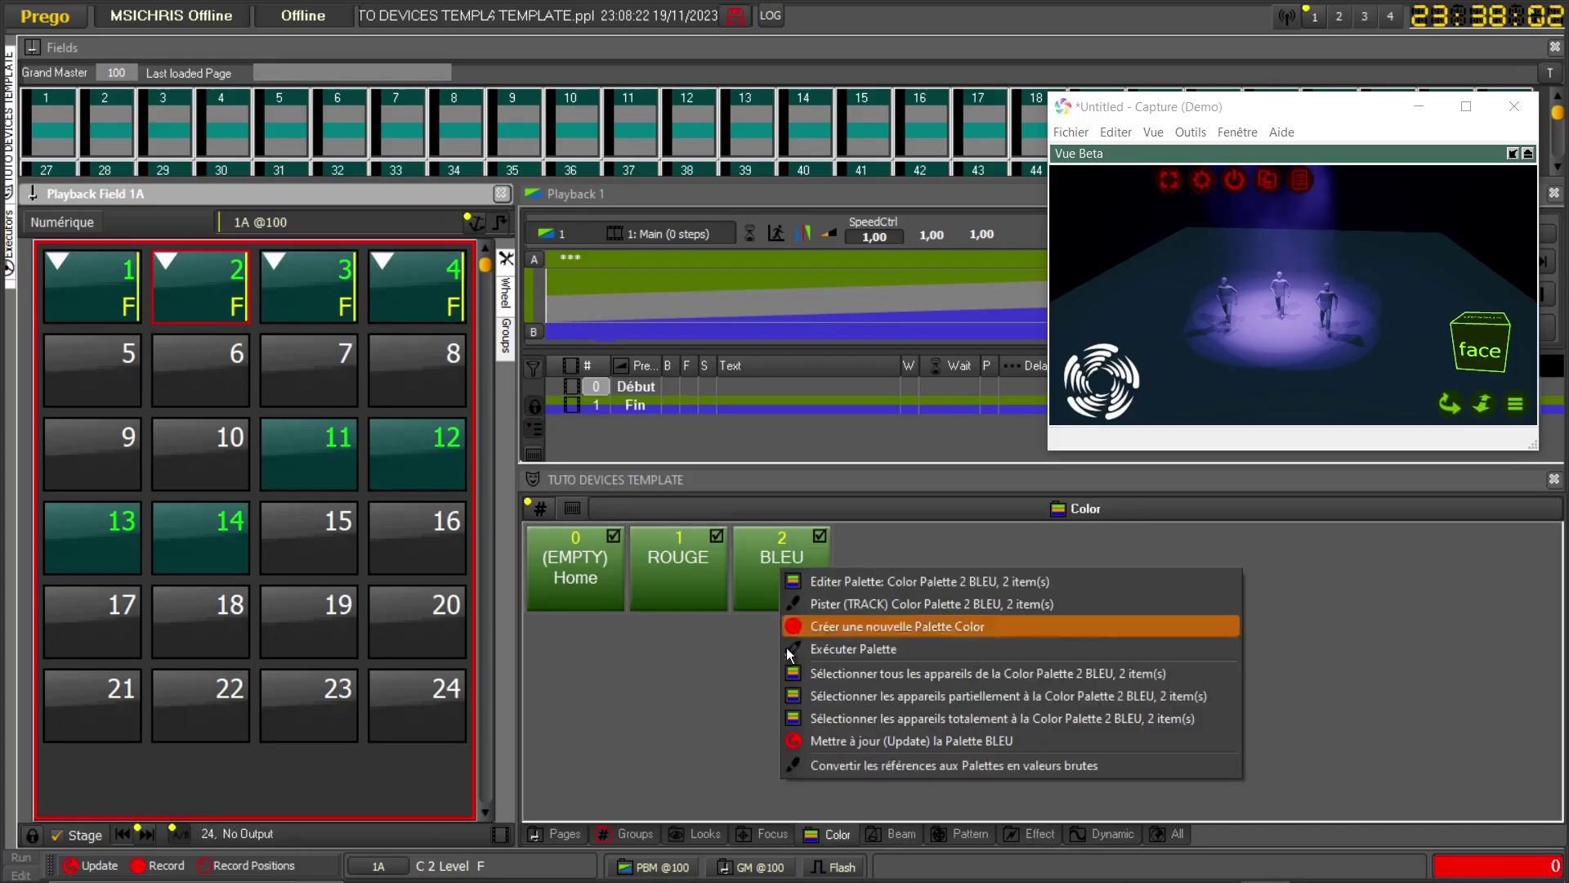
pyautogui.click(856, 585)
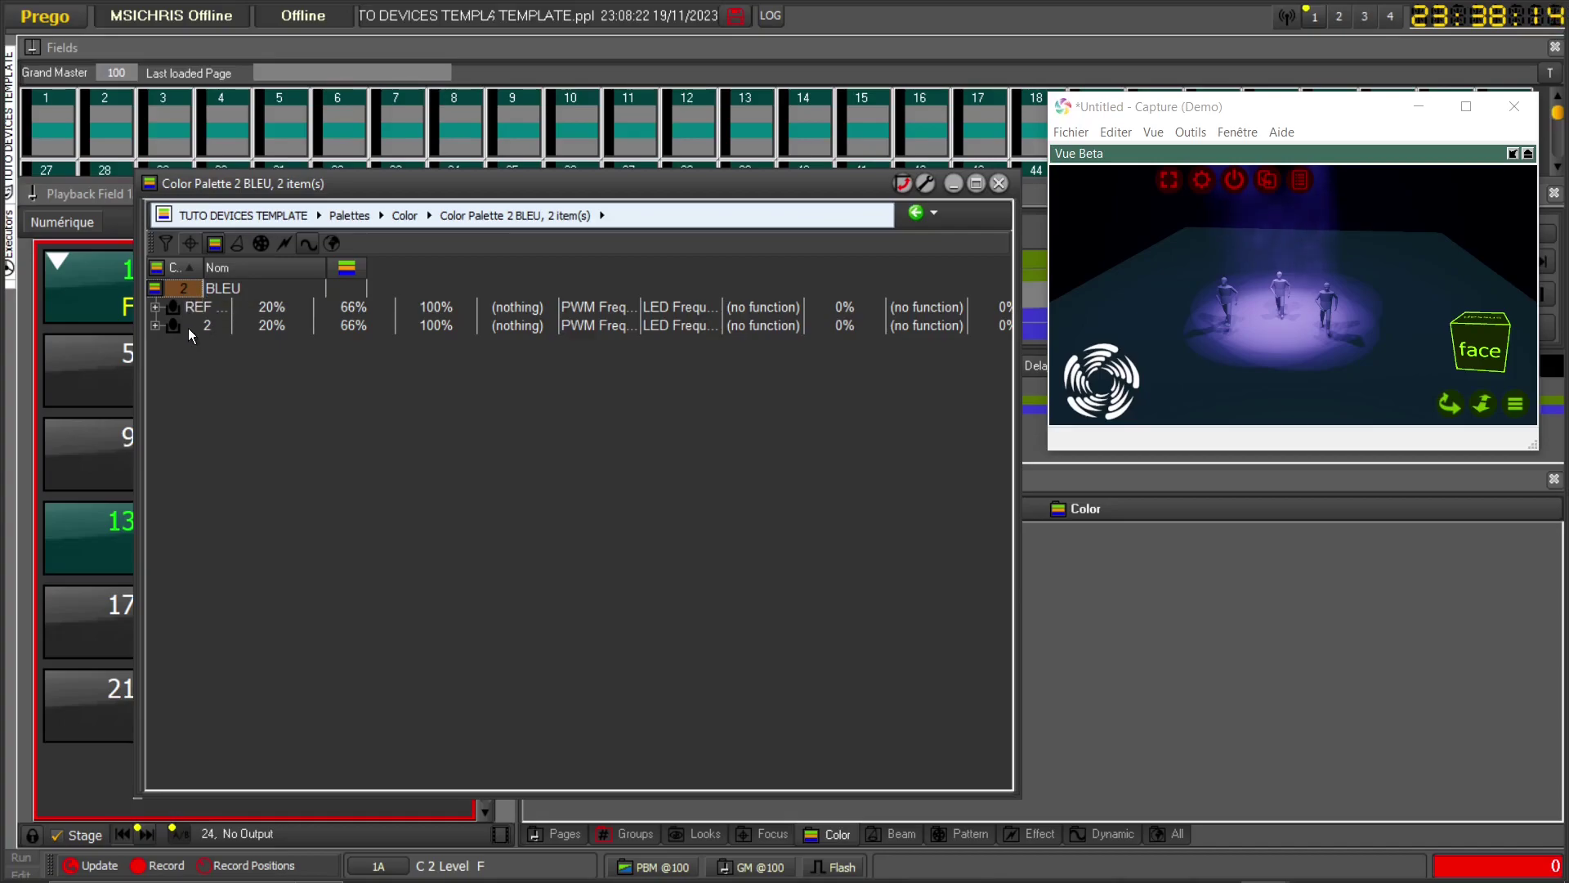
pyautogui.rightClick(188, 327)
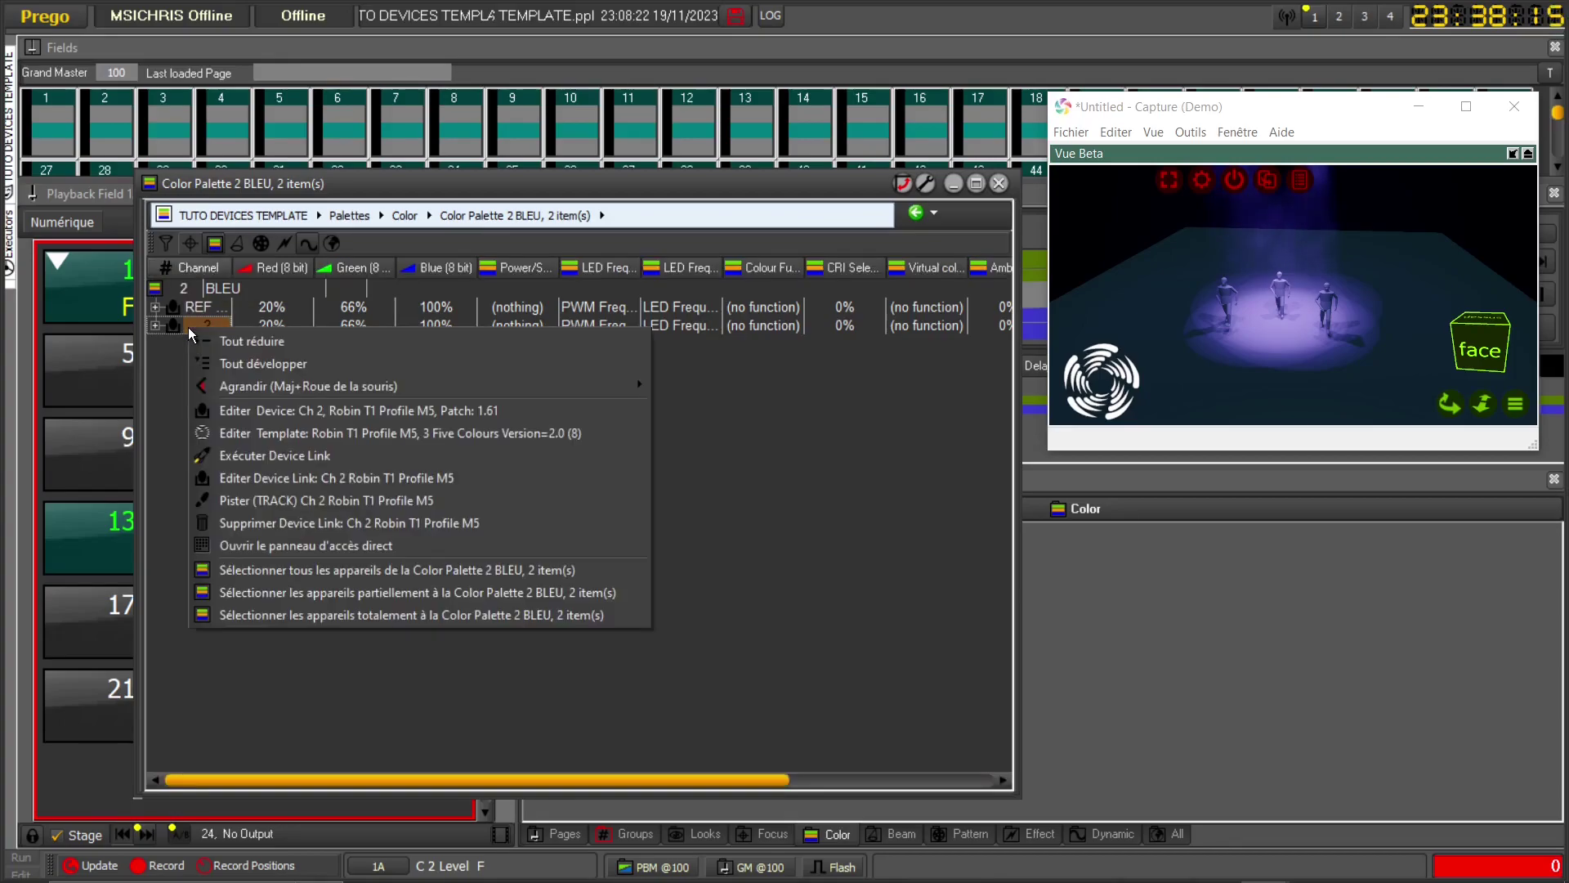
pyautogui.click(249, 520)
pyautogui.click(740, 482)
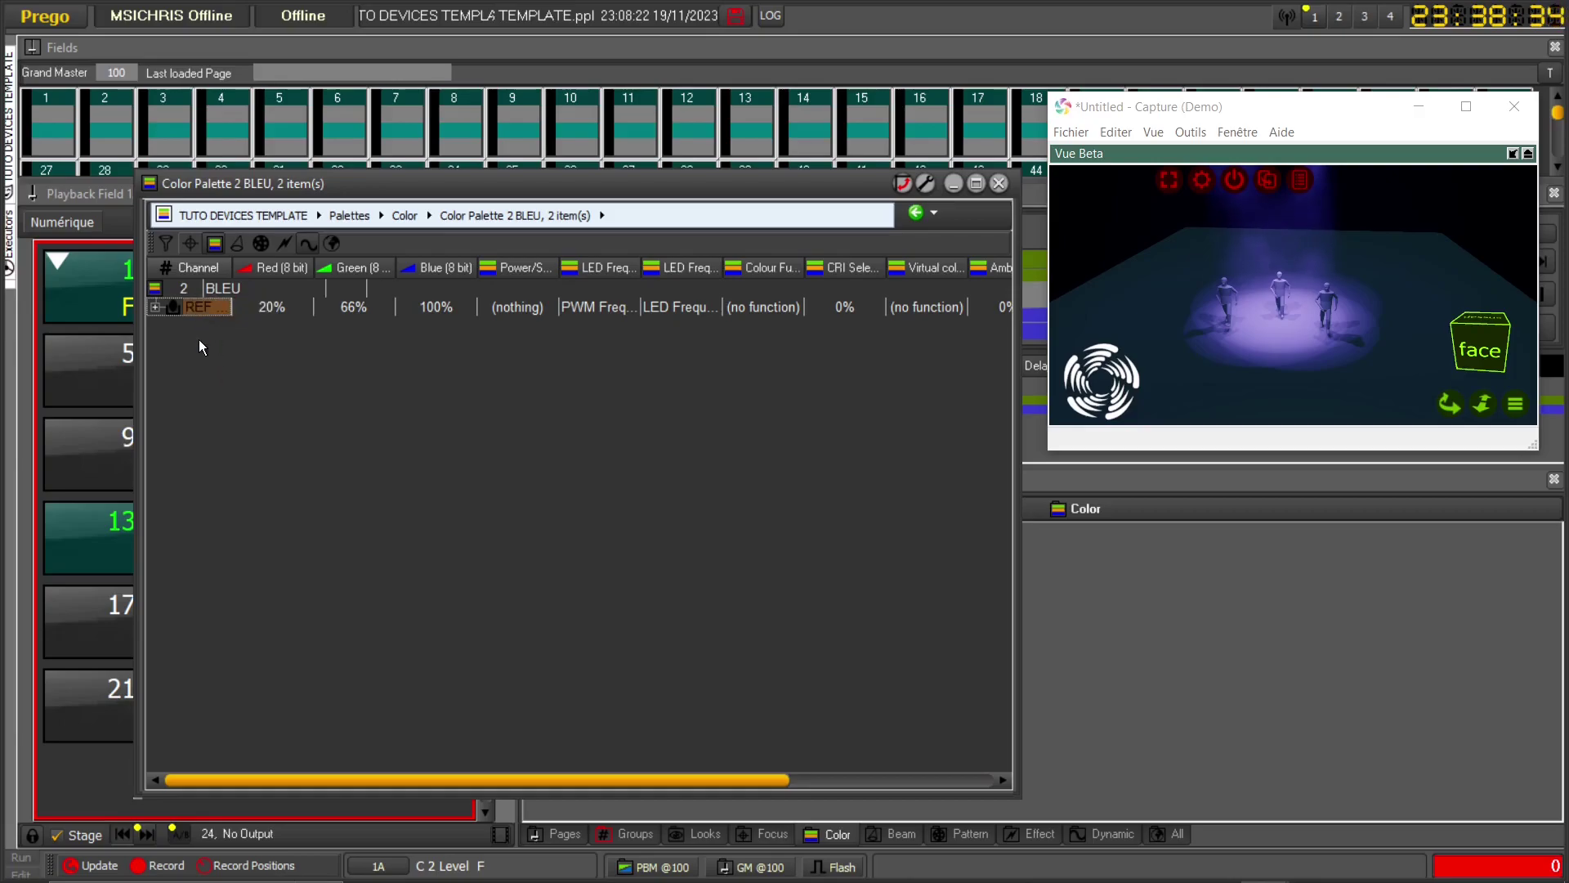
pyautogui.click(997, 184)
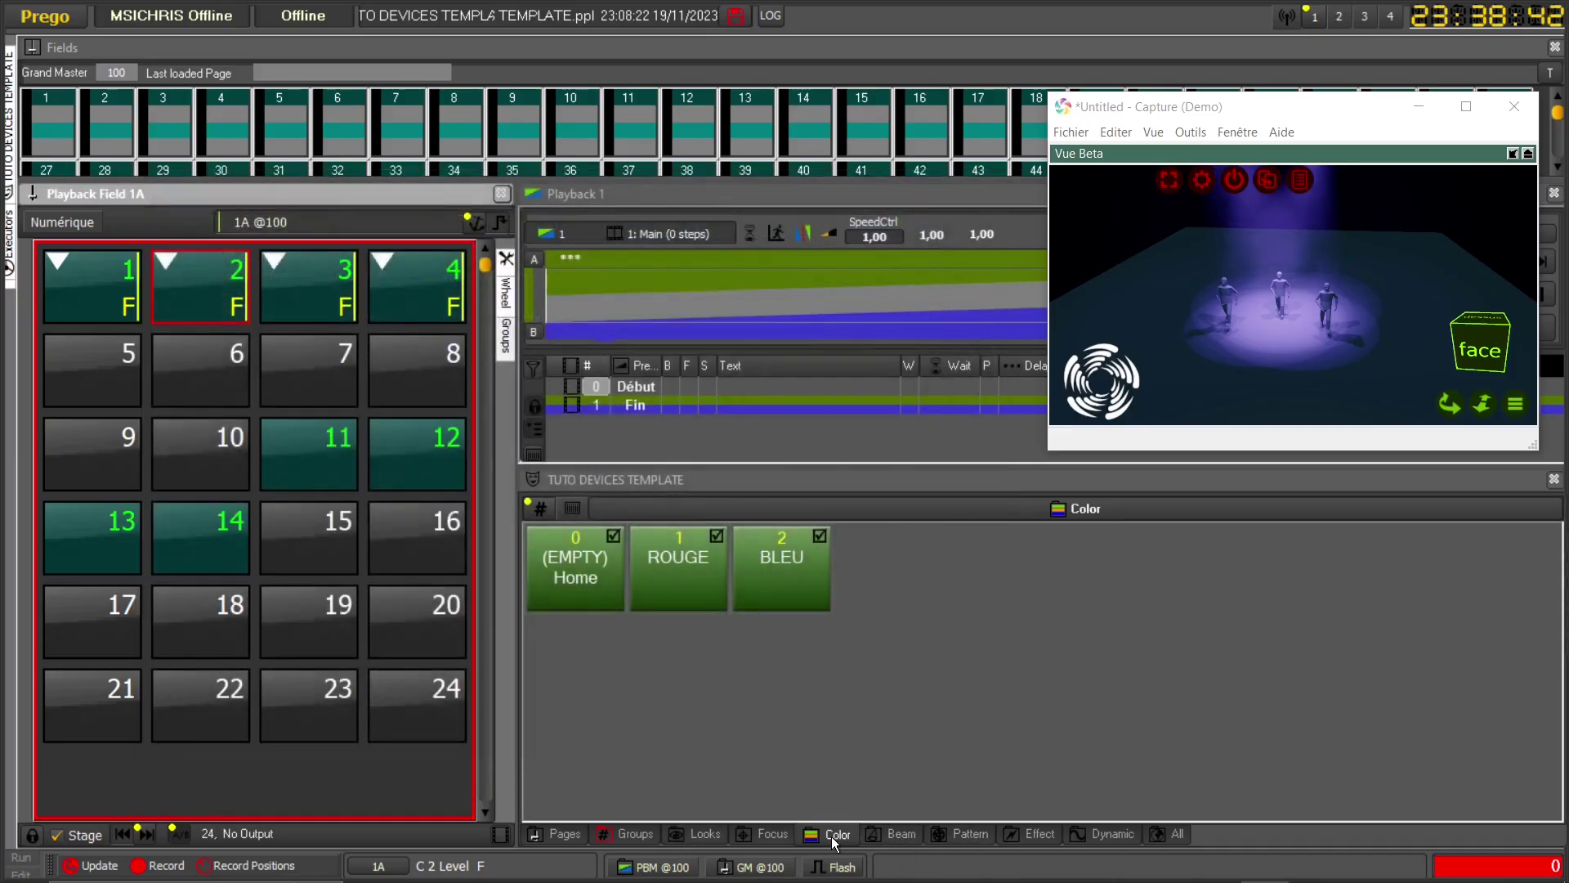
# - Reopen the BLEU Color palette's contents to check its remaining entries, and close the editor
pyautogui.rightClick(755, 564)
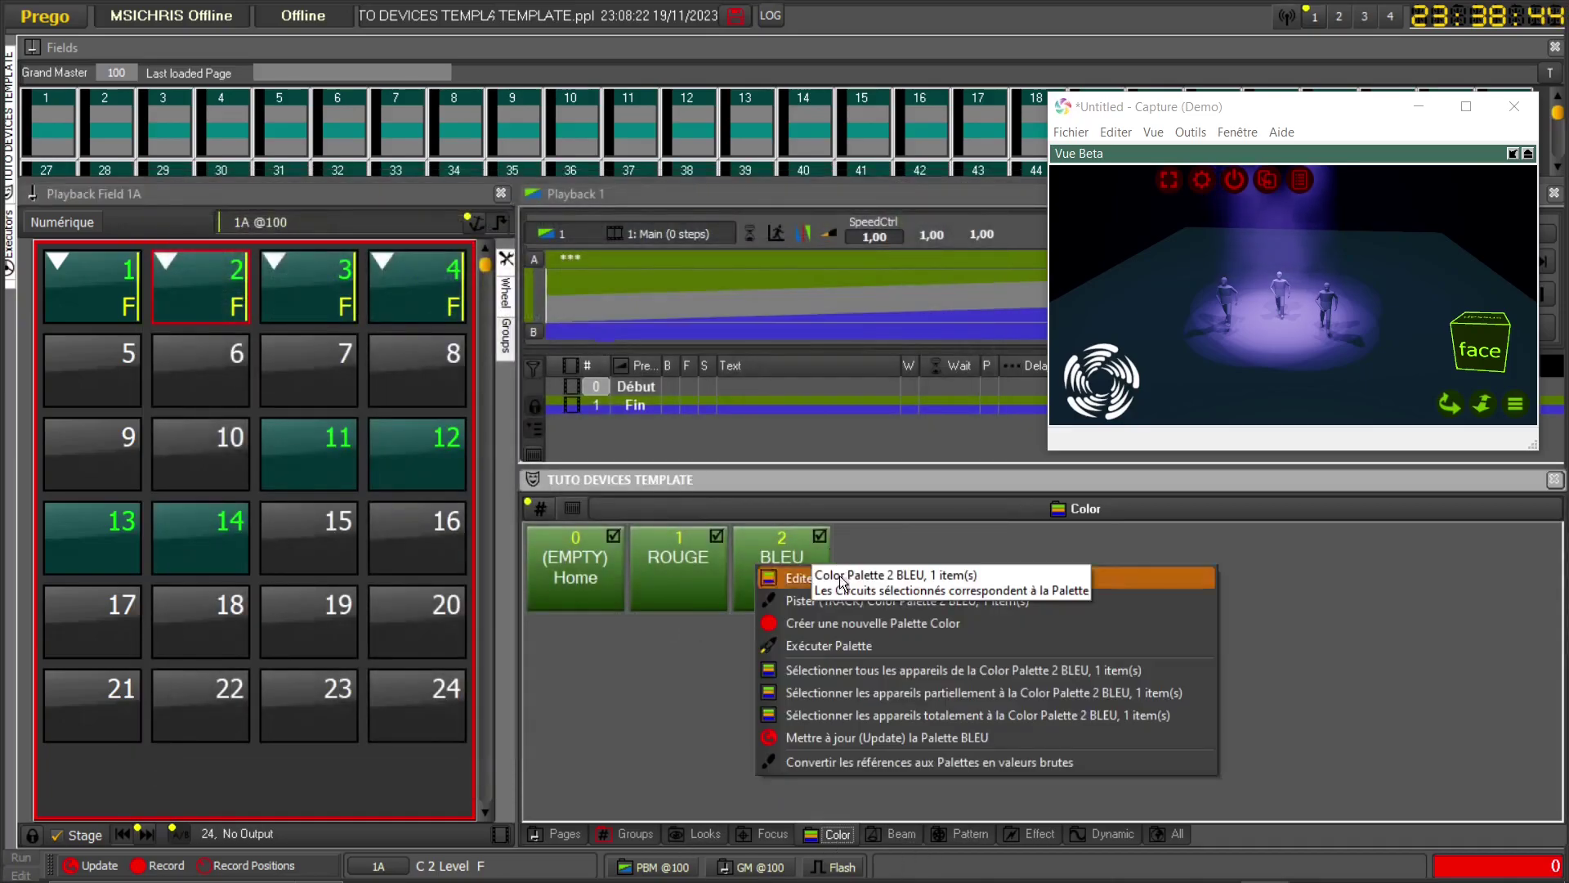
pyautogui.click(802, 580)
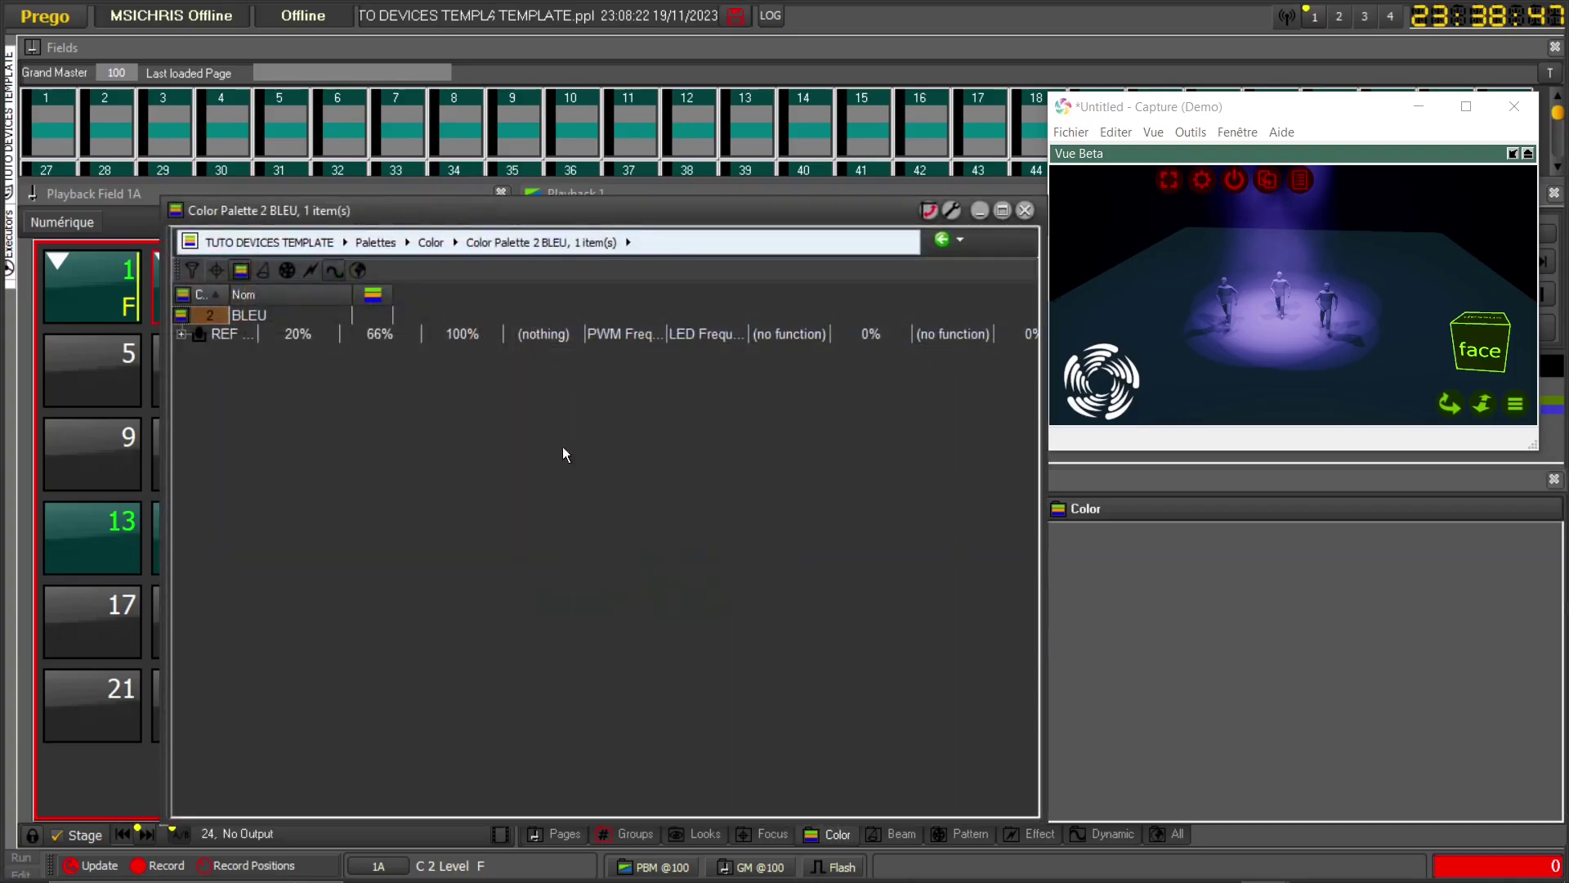
pyautogui.click(1025, 210)
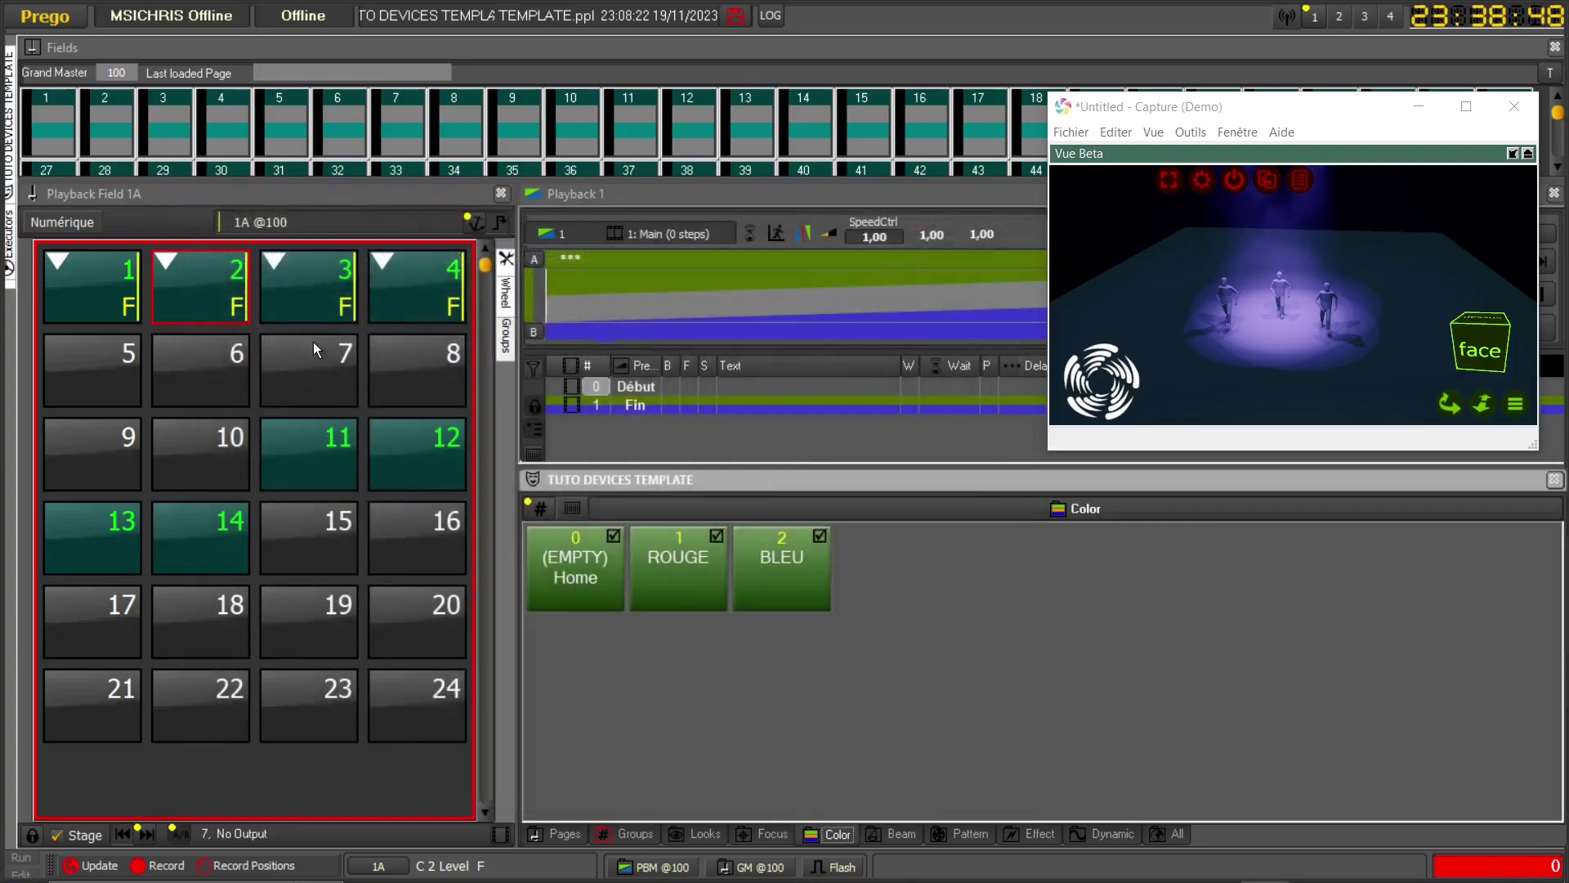
# - Select channels 1 to 4 and set their Green to 1% and Red to 58%
pyautogui.moveTo(106, 292); pyautogui.dragTo(415, 294)
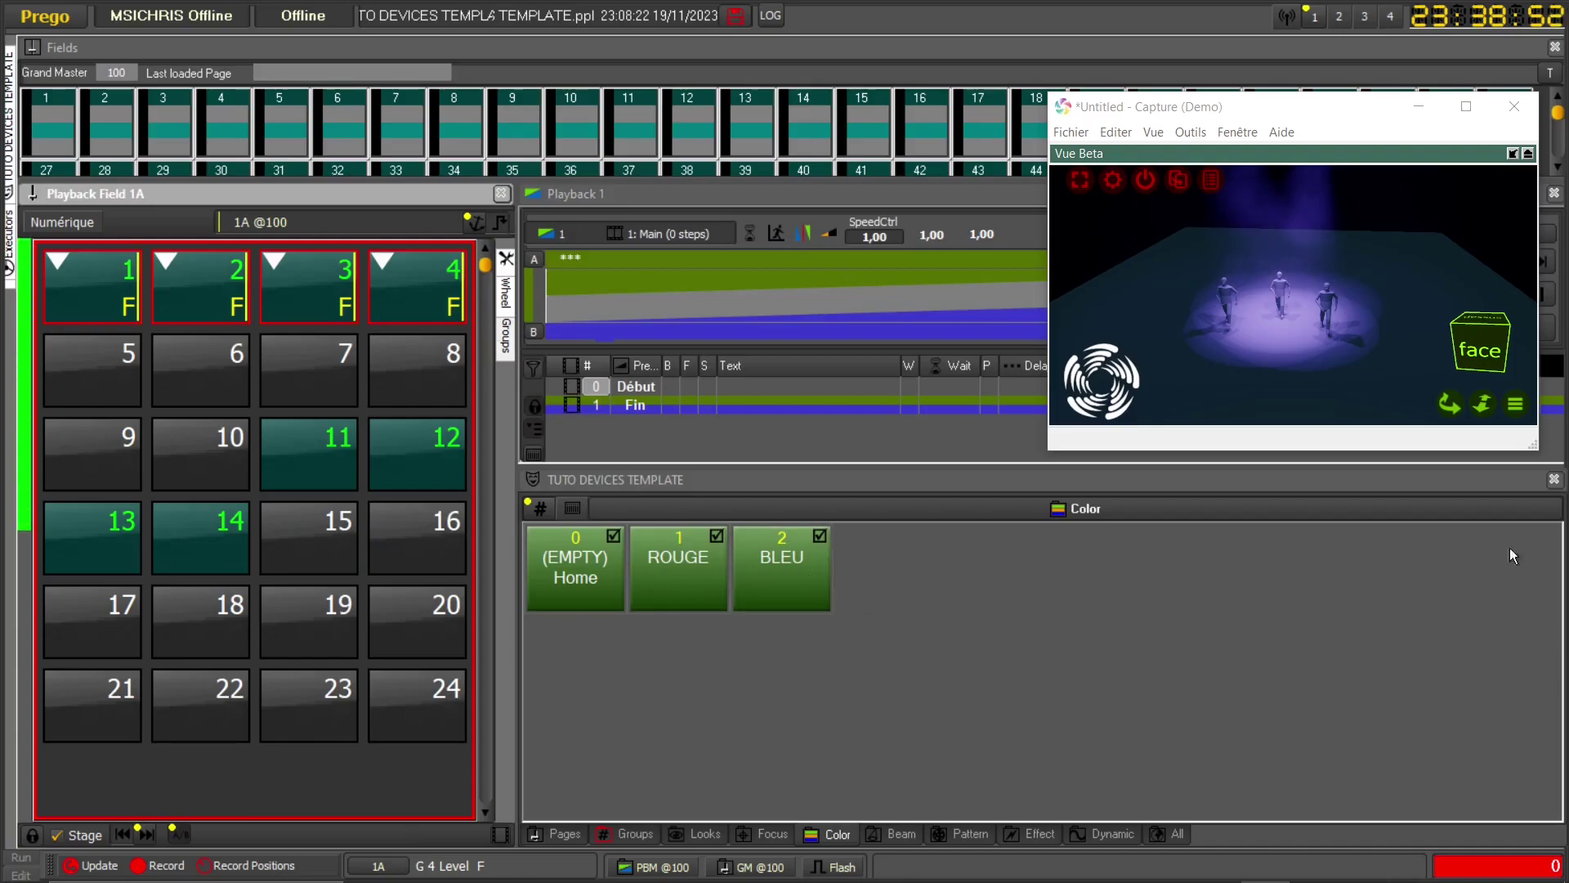
pyautogui.click(1339, 17)
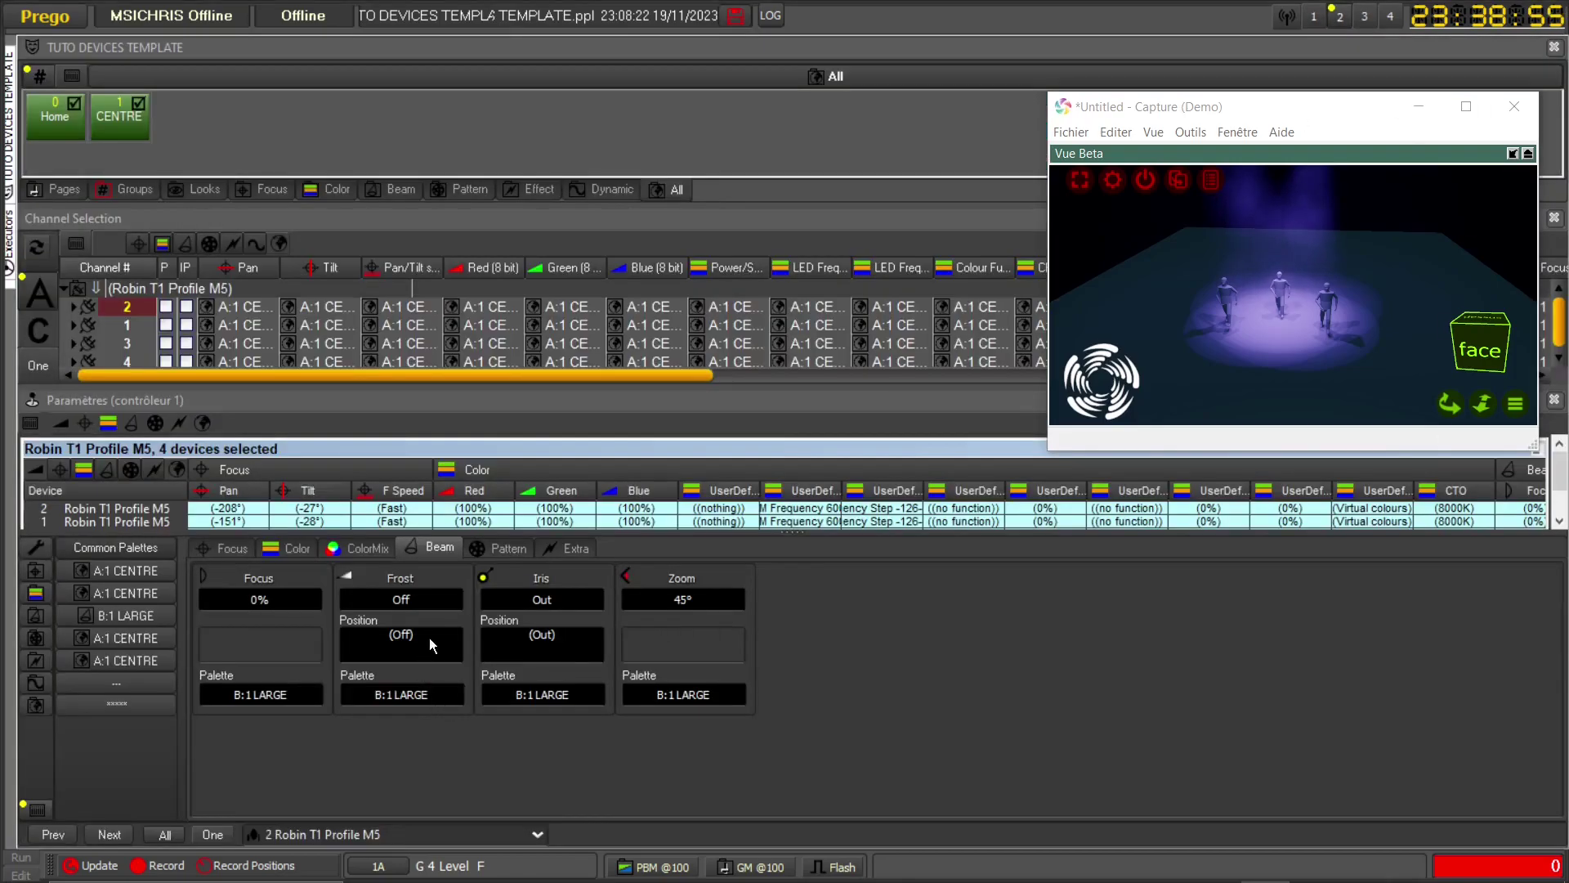
pyautogui.click(299, 550)
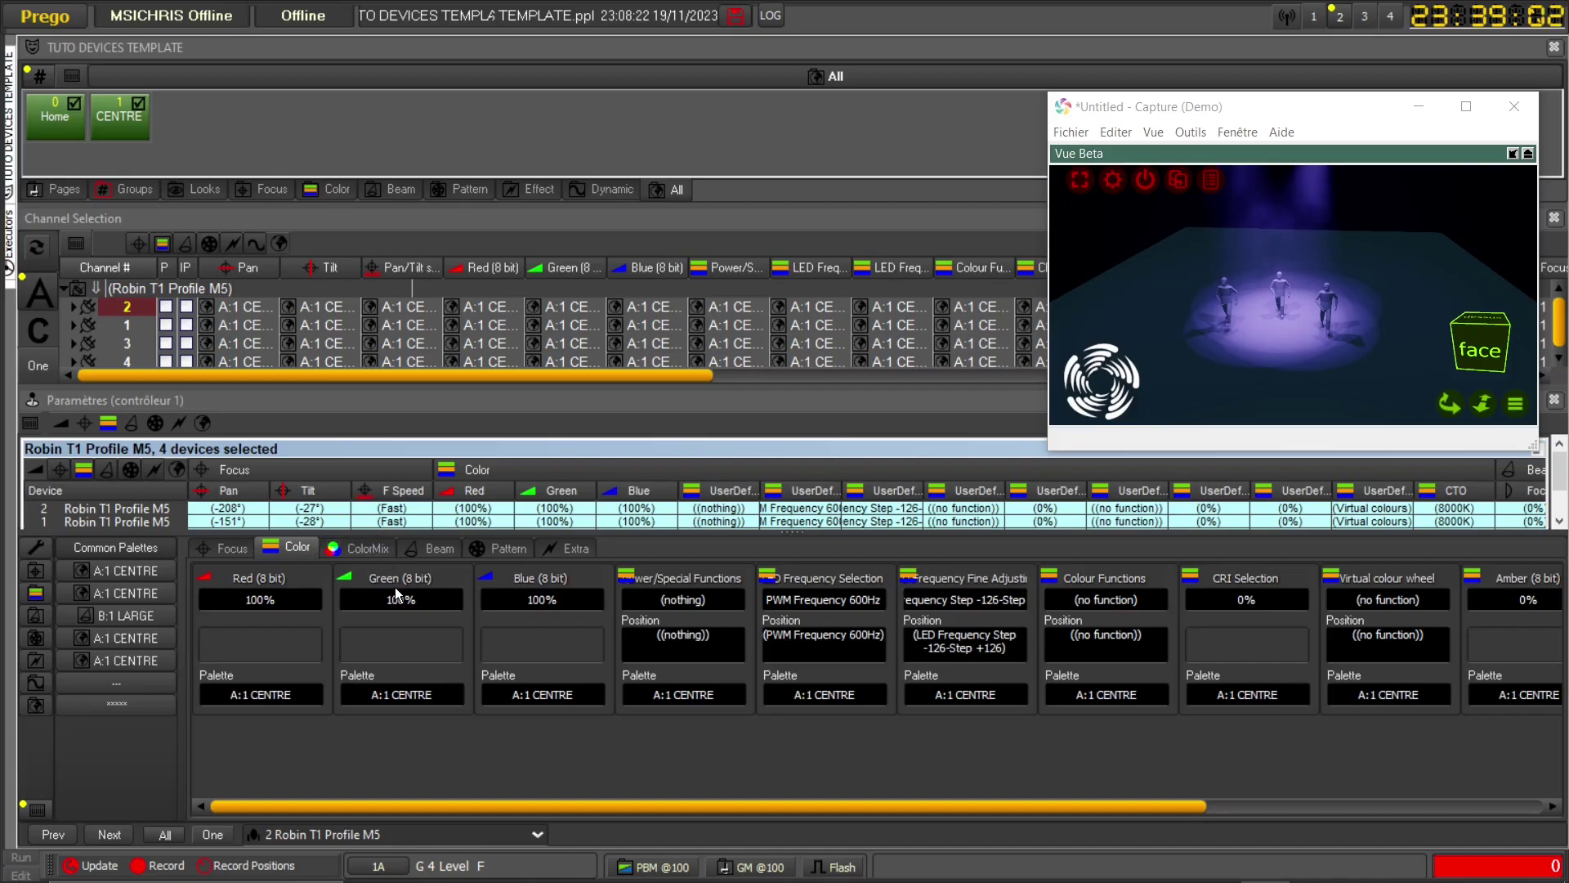
pyautogui.moveTo(397, 599); pyautogui.dragTo(263, 593)
# - Apply the Lee gel colour 201 Full Ct Blue to channels 1 to 4 from the colour mixing library
pyautogui.click(360, 547)
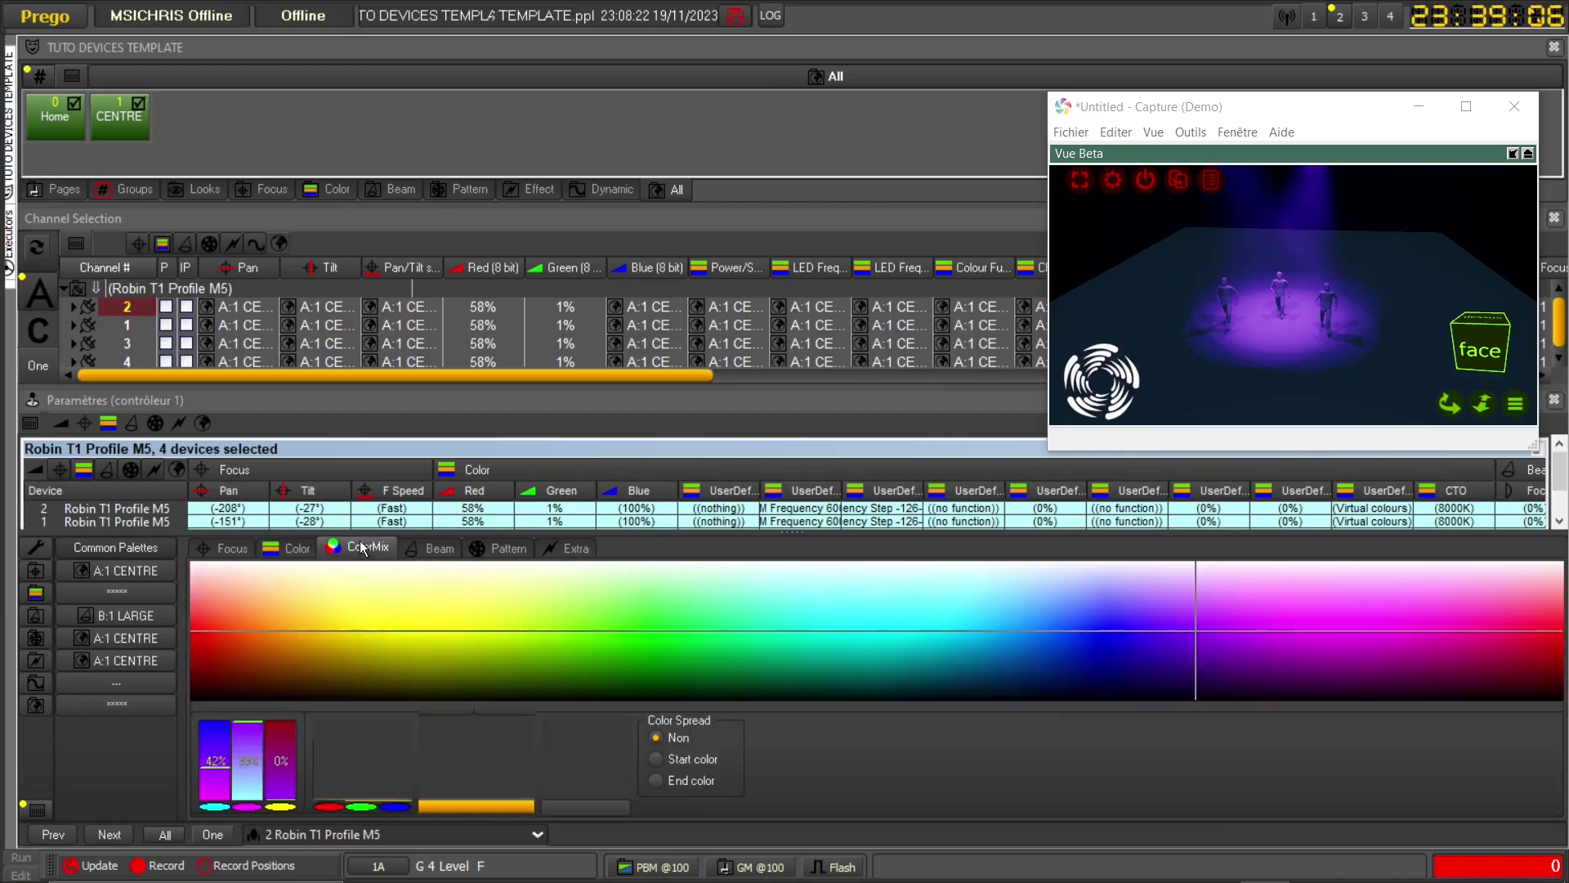
pyautogui.click(590, 809)
pyautogui.click(606, 500)
pyautogui.scroll(-5, 940, 616)
pyautogui.moveTo(1100, 489); pyautogui.dragTo(1100, 569)
pyautogui.scroll(4, 1100, 569)
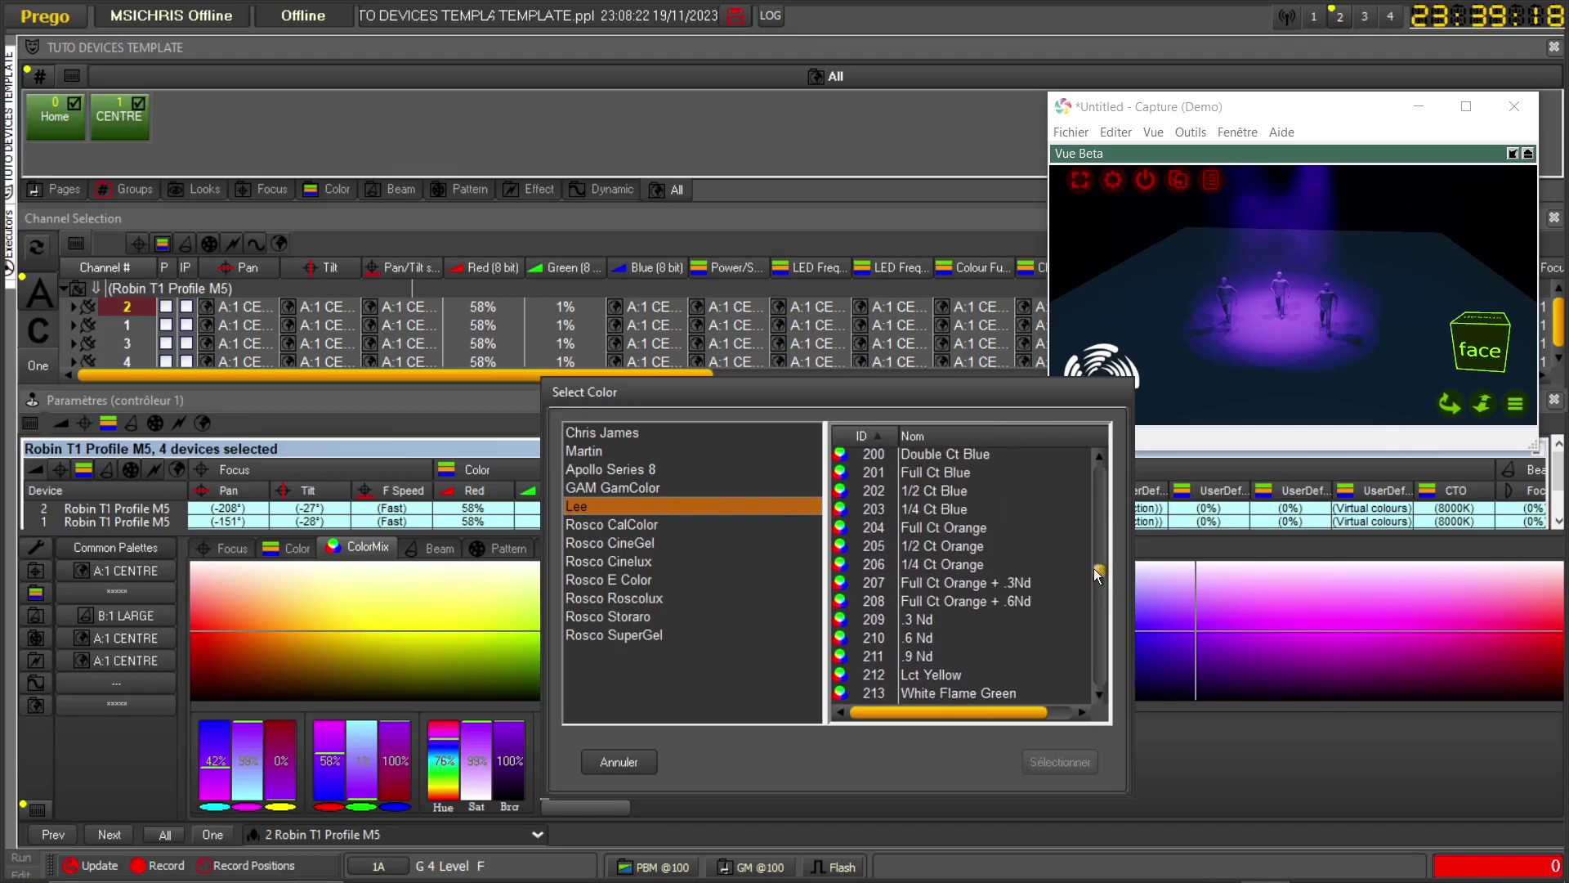
pyautogui.click(886, 508)
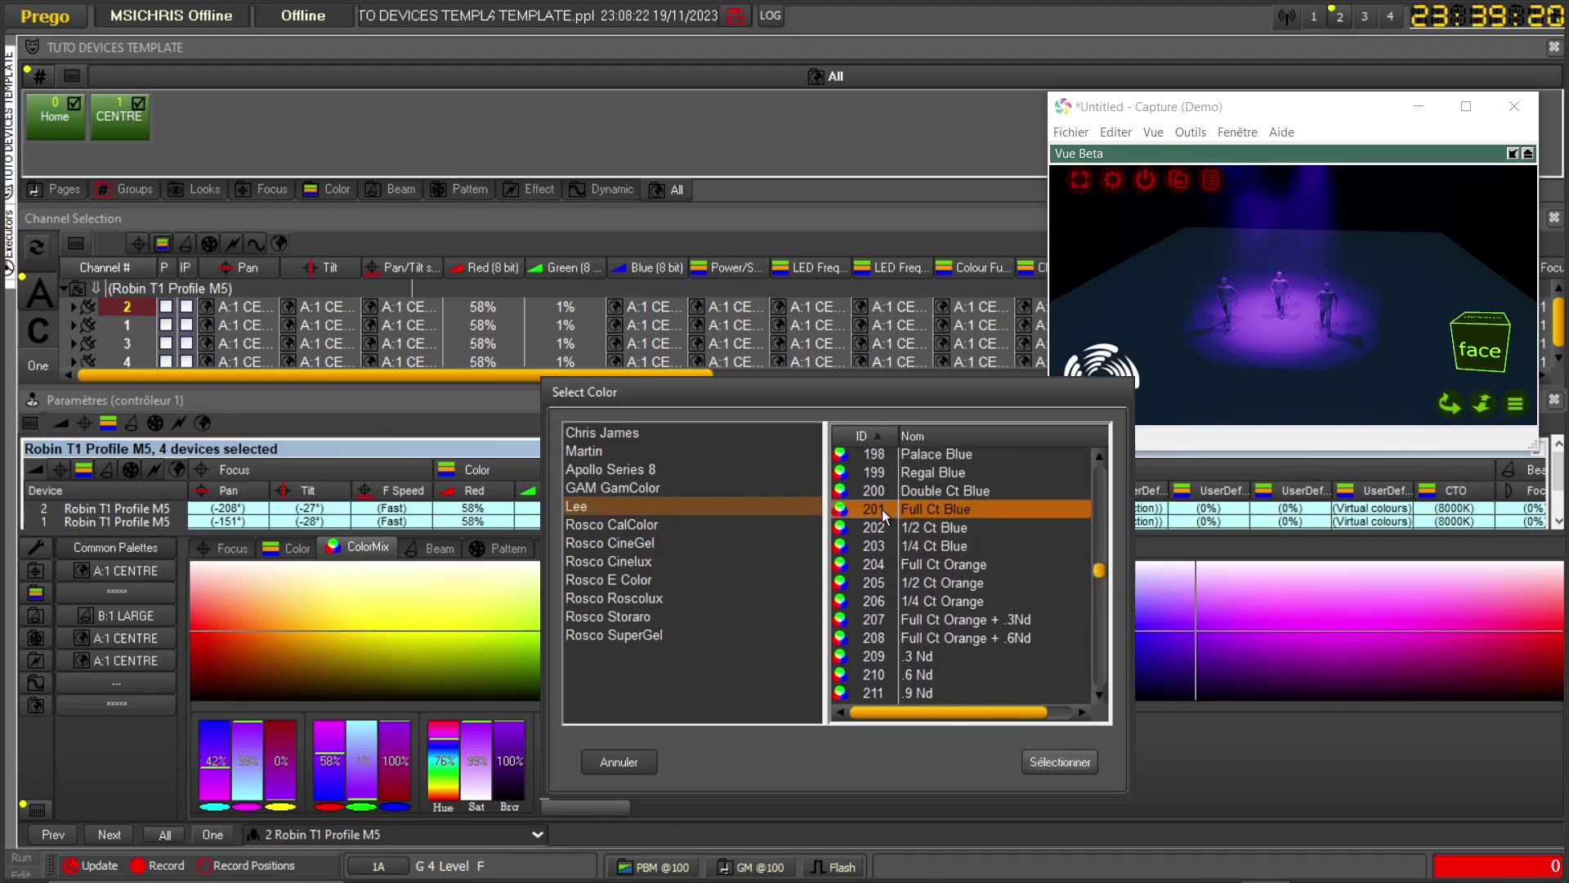
pyautogui.doubleClick(881, 508)
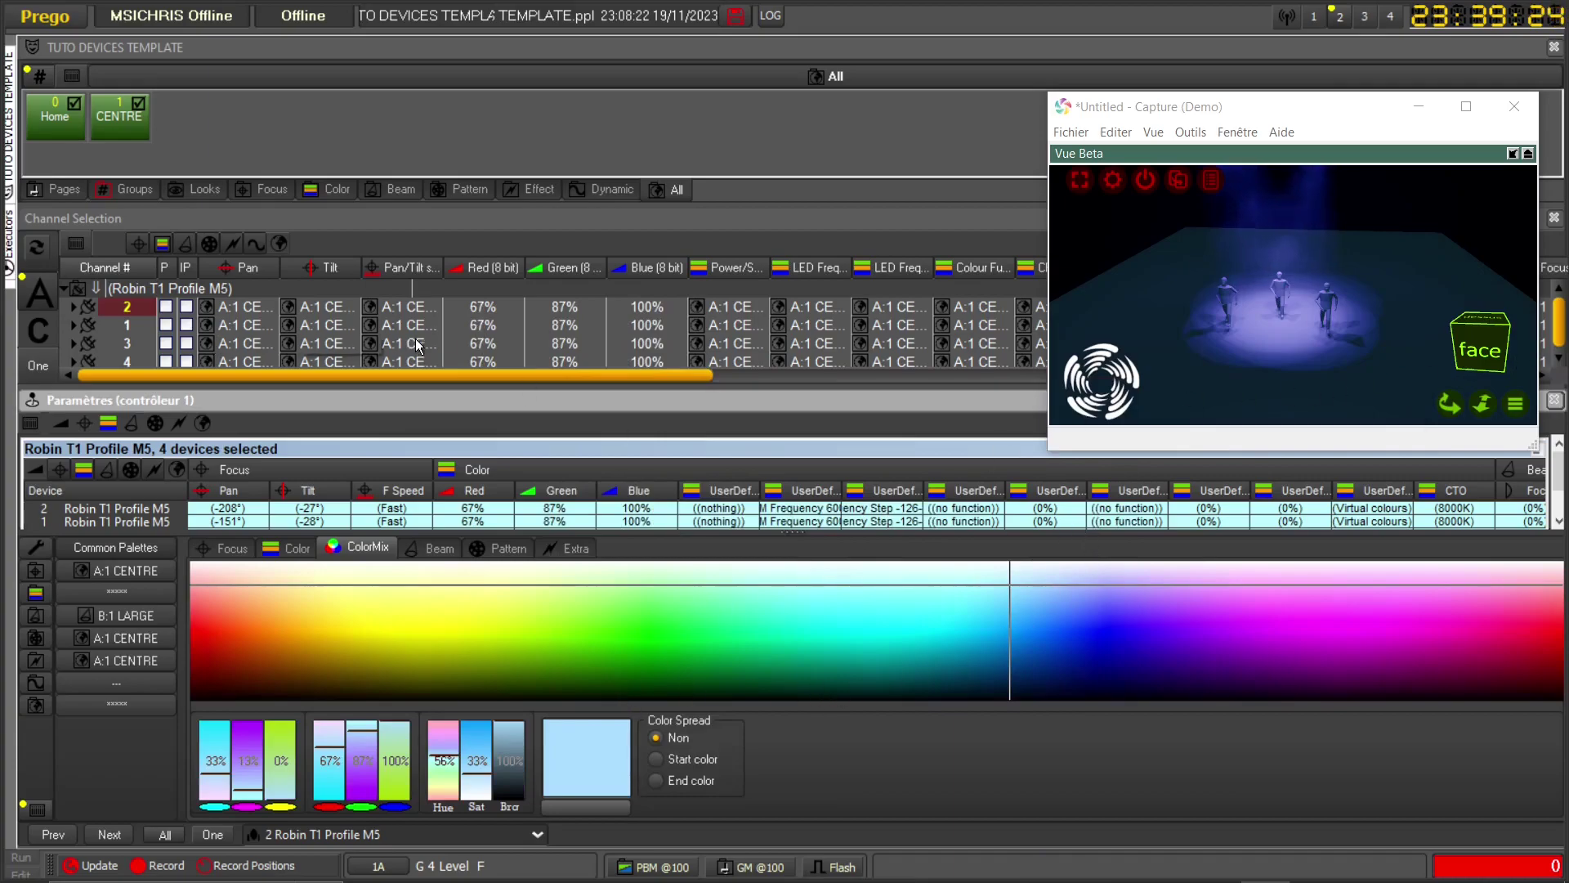
# - Record the colour of channels 1 to 4 as a new Color palette named 201, without saving it as a reference
pyautogui.click(1313, 18)
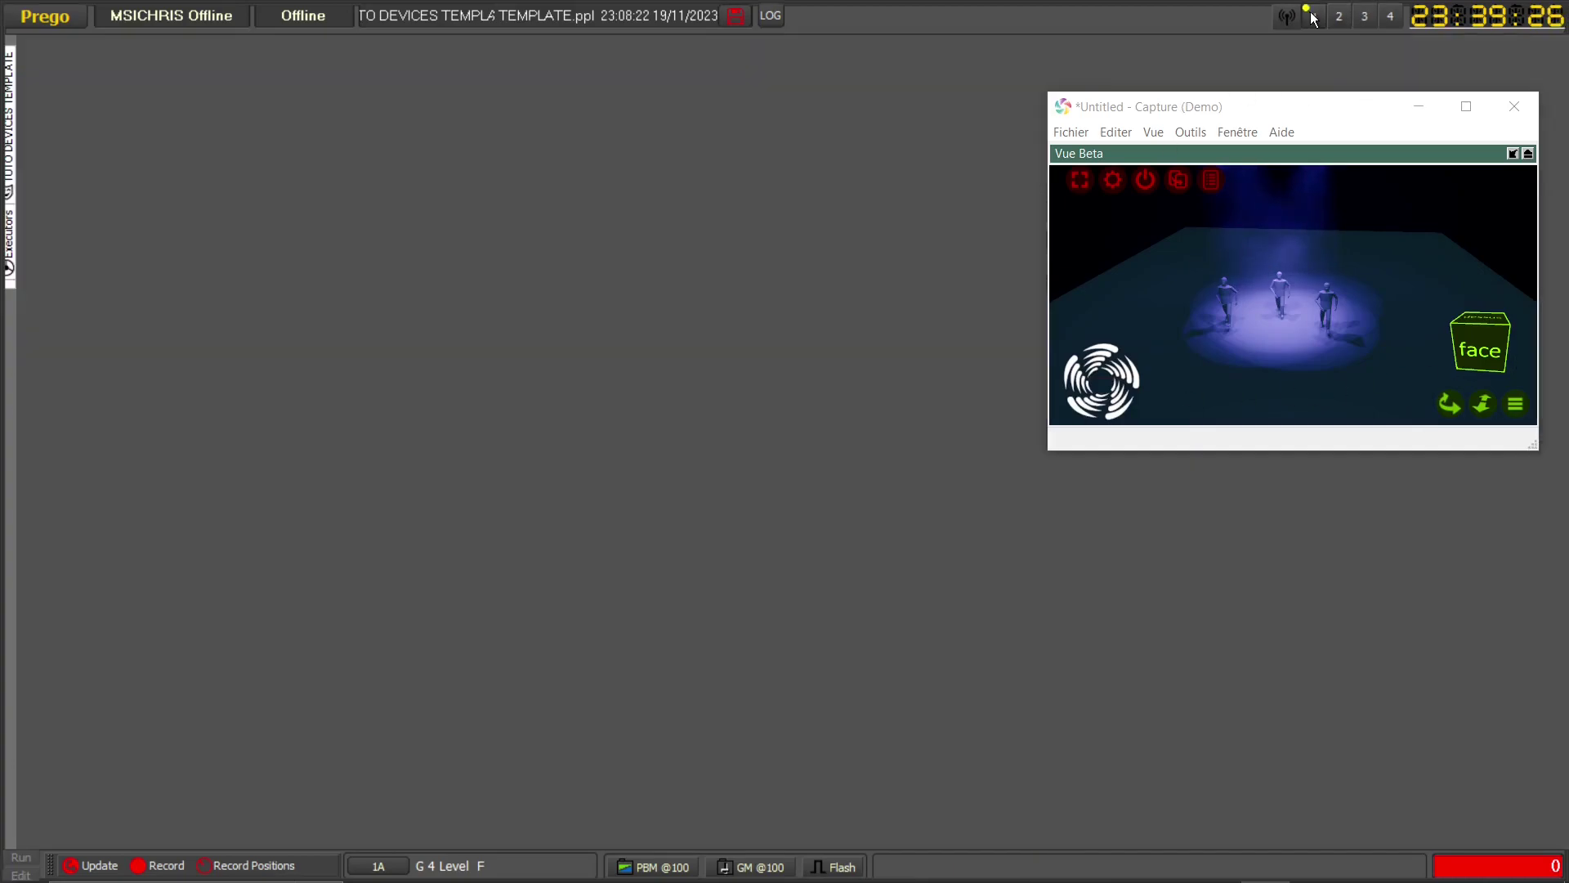
pyautogui.moveTo(189, 283); pyautogui.dragTo(892, 558)
pyautogui.click(950, 595)
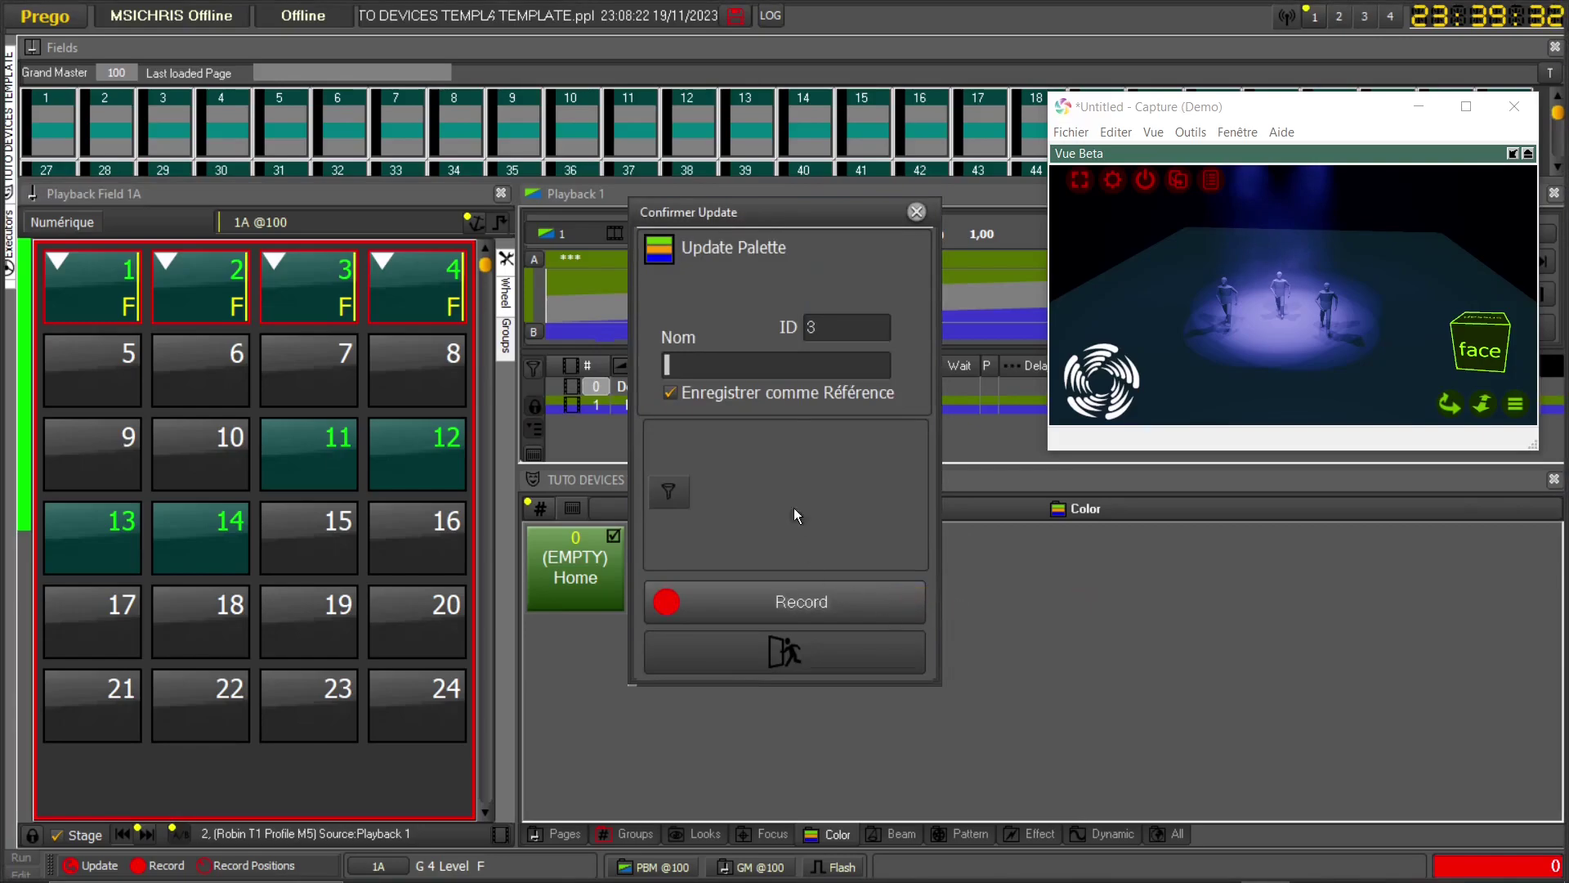
pyautogui.click(672, 393)
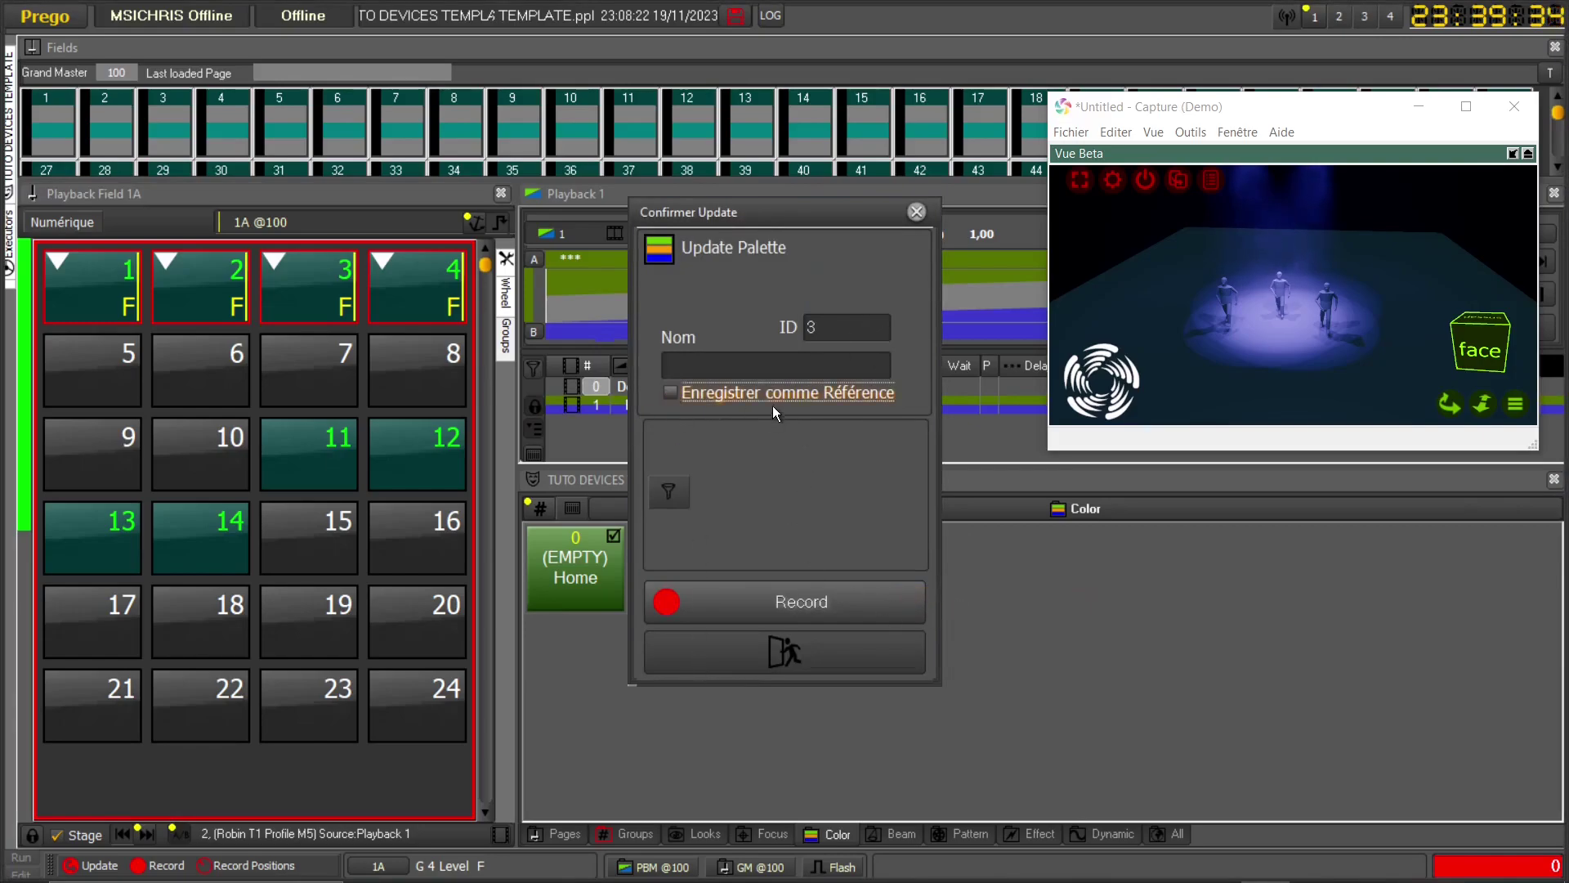
pyautogui.click(722, 370)
pyautogui.write('201')
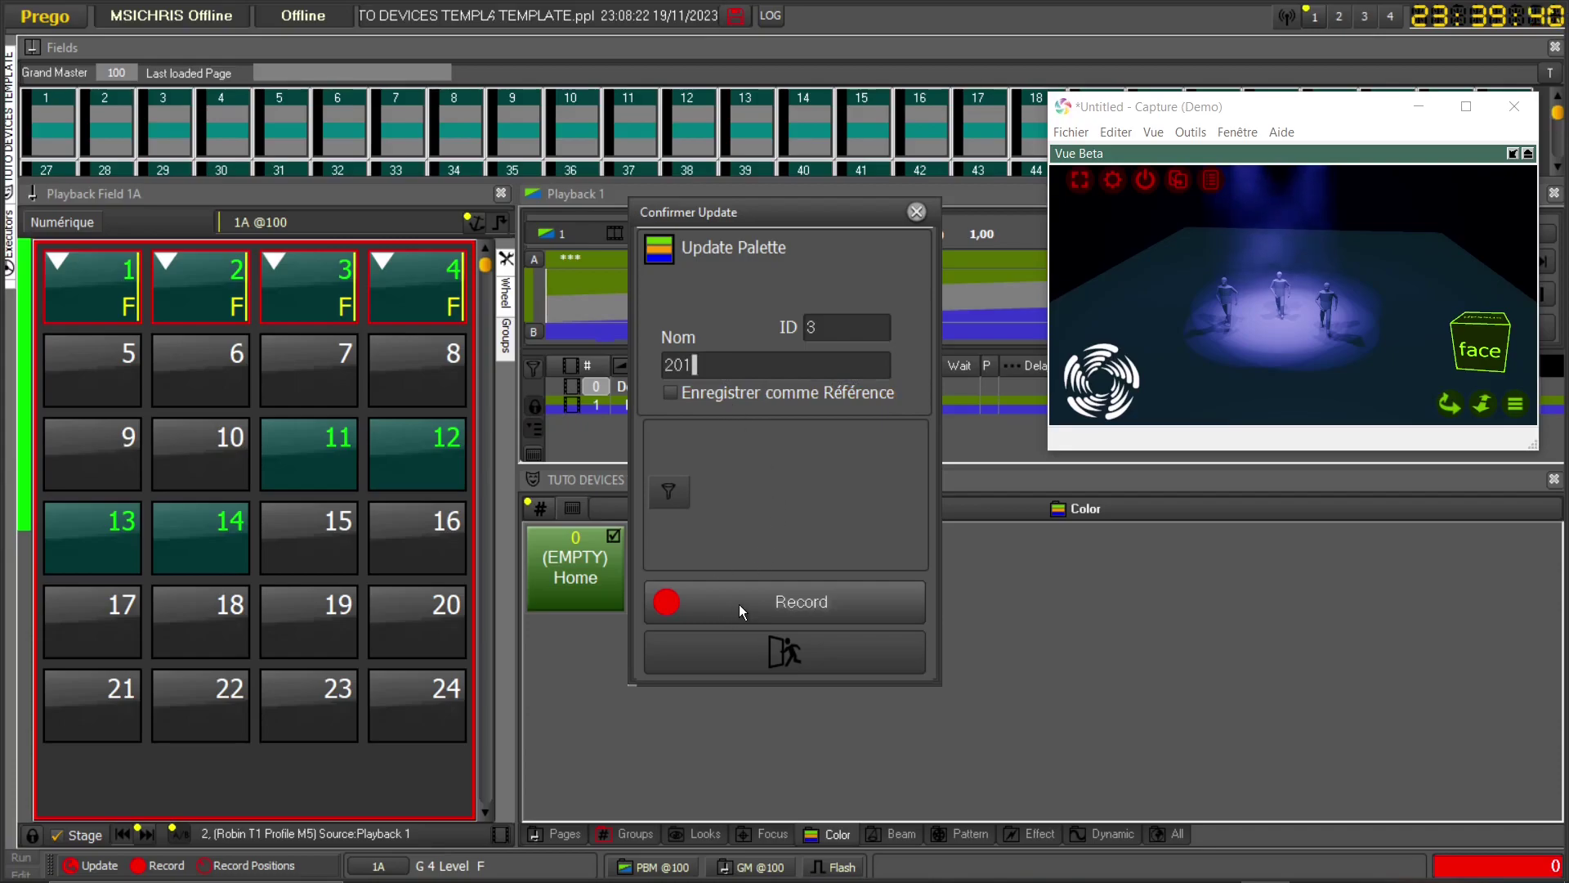
pyautogui.click(739, 605)
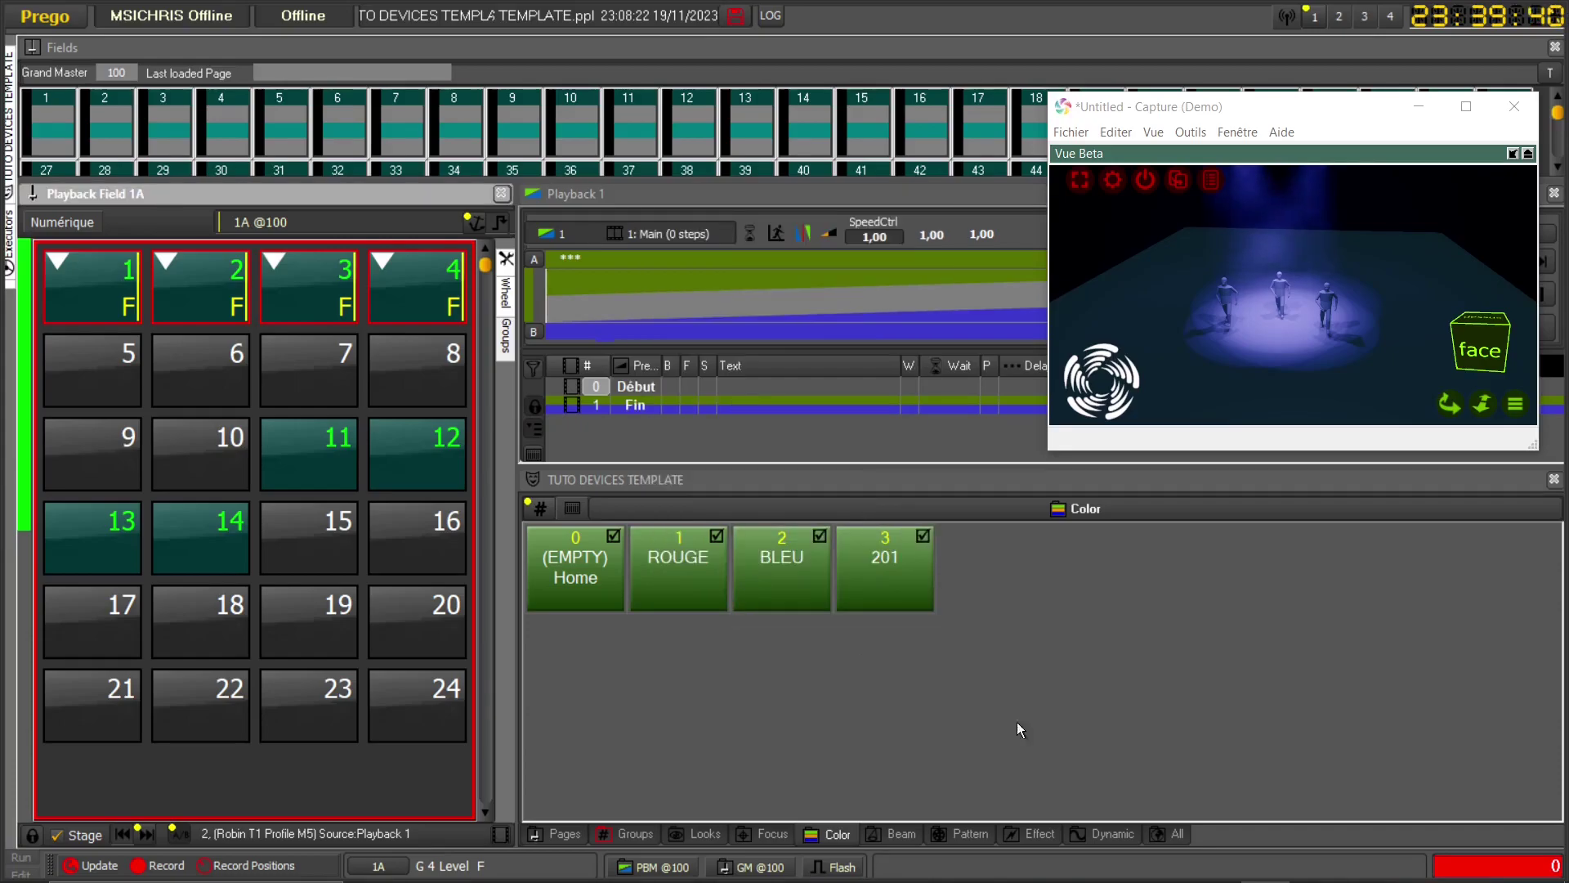
# - Open the contents of Color palette 201 to examine its per-channel entries, and close the editor
pyautogui.rightClick(877, 566)
pyautogui.click(955, 582)
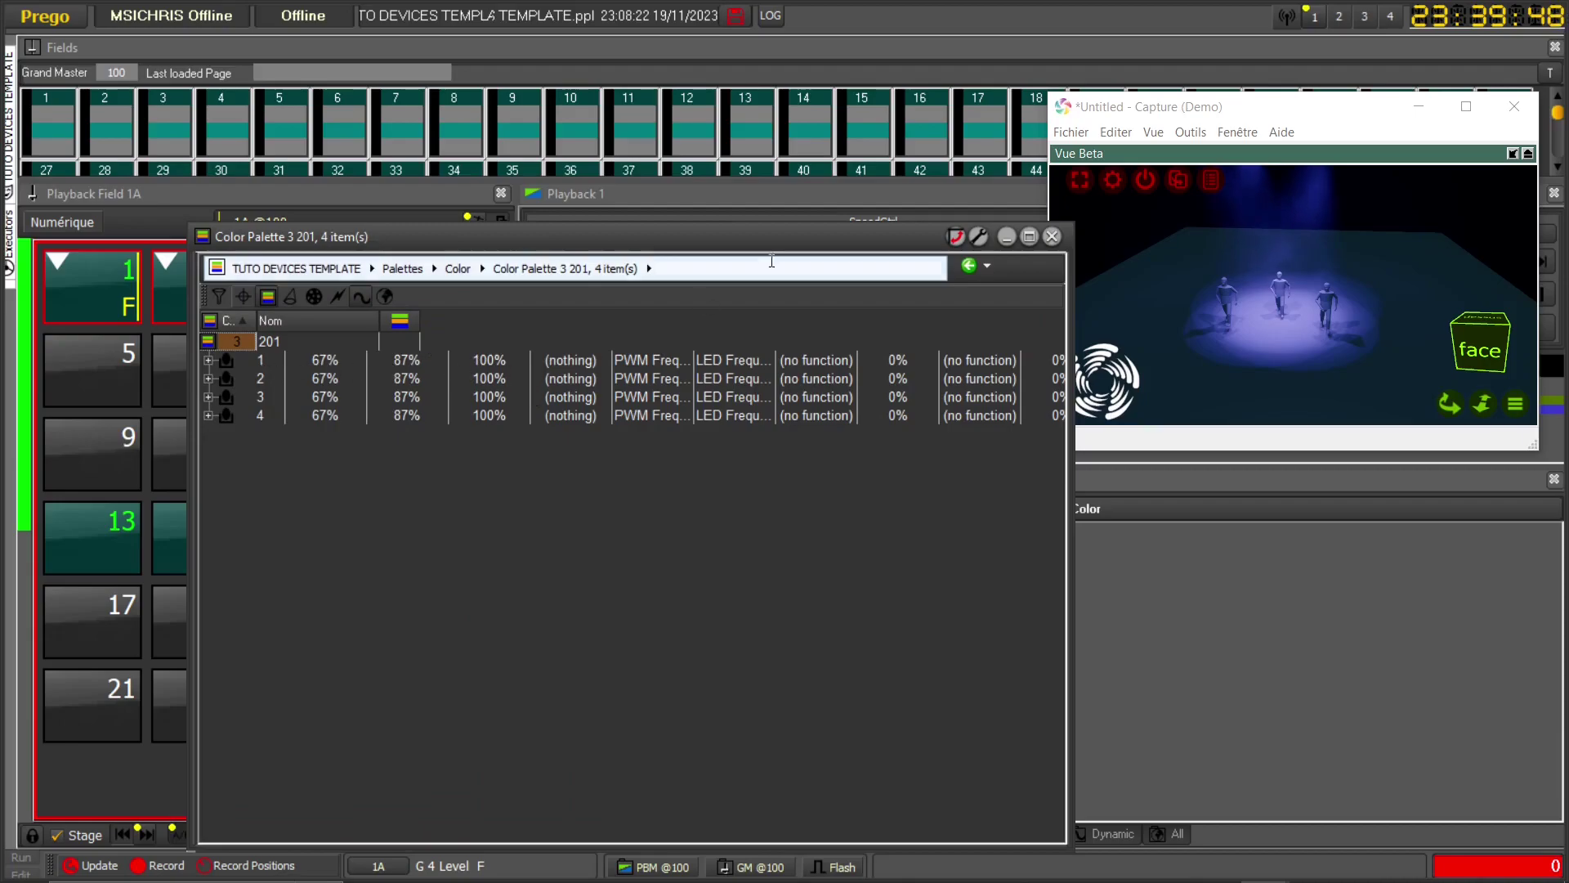
pyautogui.click(1052, 238)
# - Take channels 2 to 4 down to zero and select only channel 1
pyautogui.moveTo(236, 308); pyautogui.dragTo(276, 292)
pyautogui.scroll(-1, 416, 292)
pyautogui.click(414, 289)
pyautogui.moveTo(413, 288); pyautogui.dragTo(414, 582)
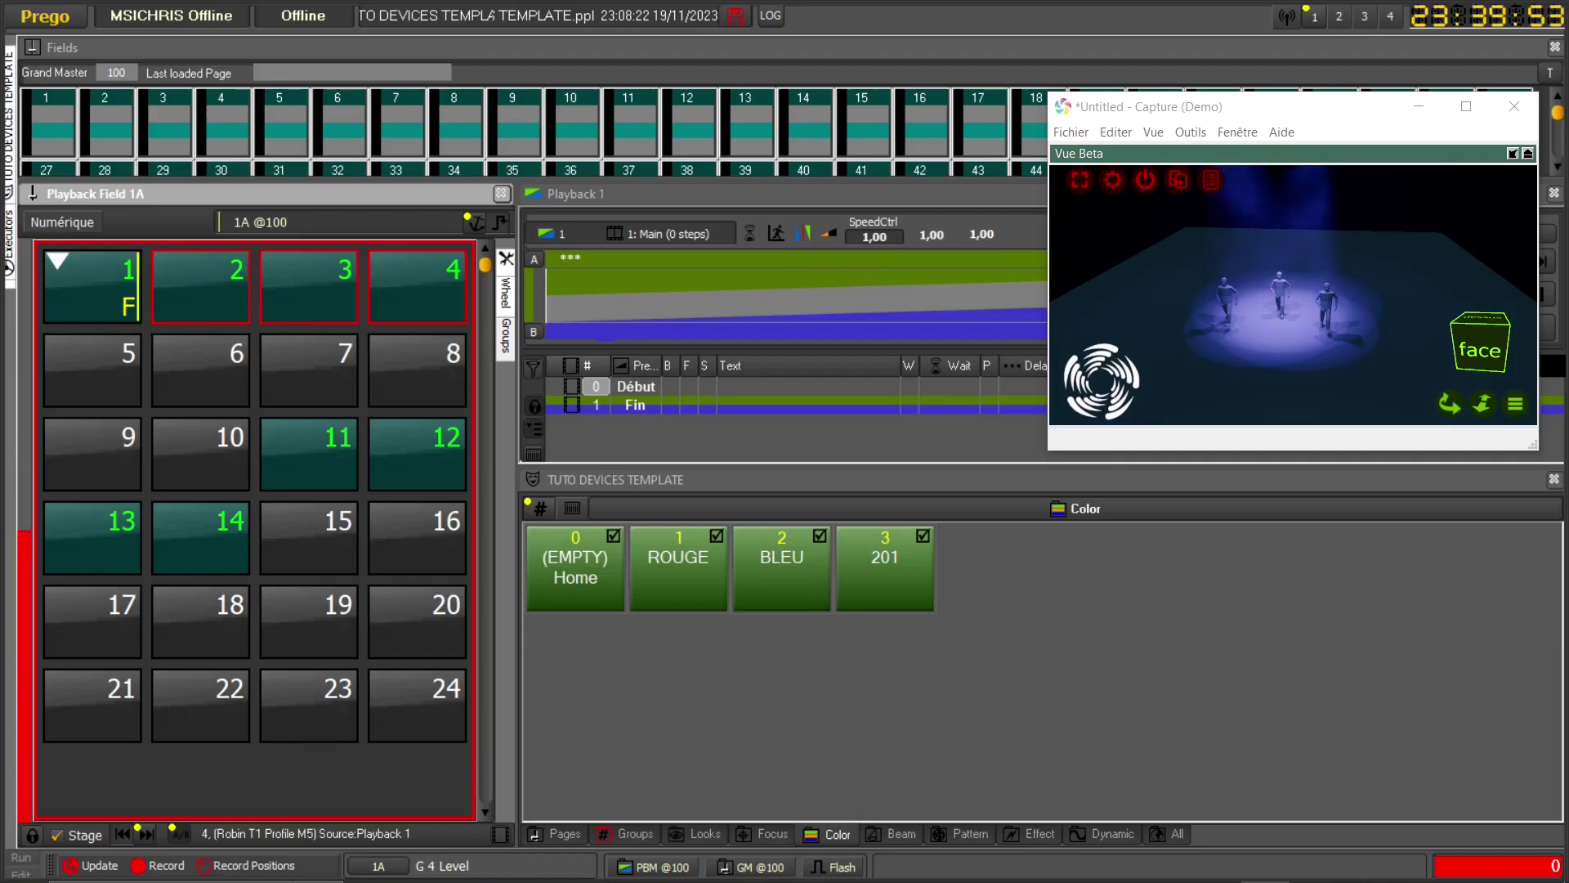
pyautogui.click(115, 283)
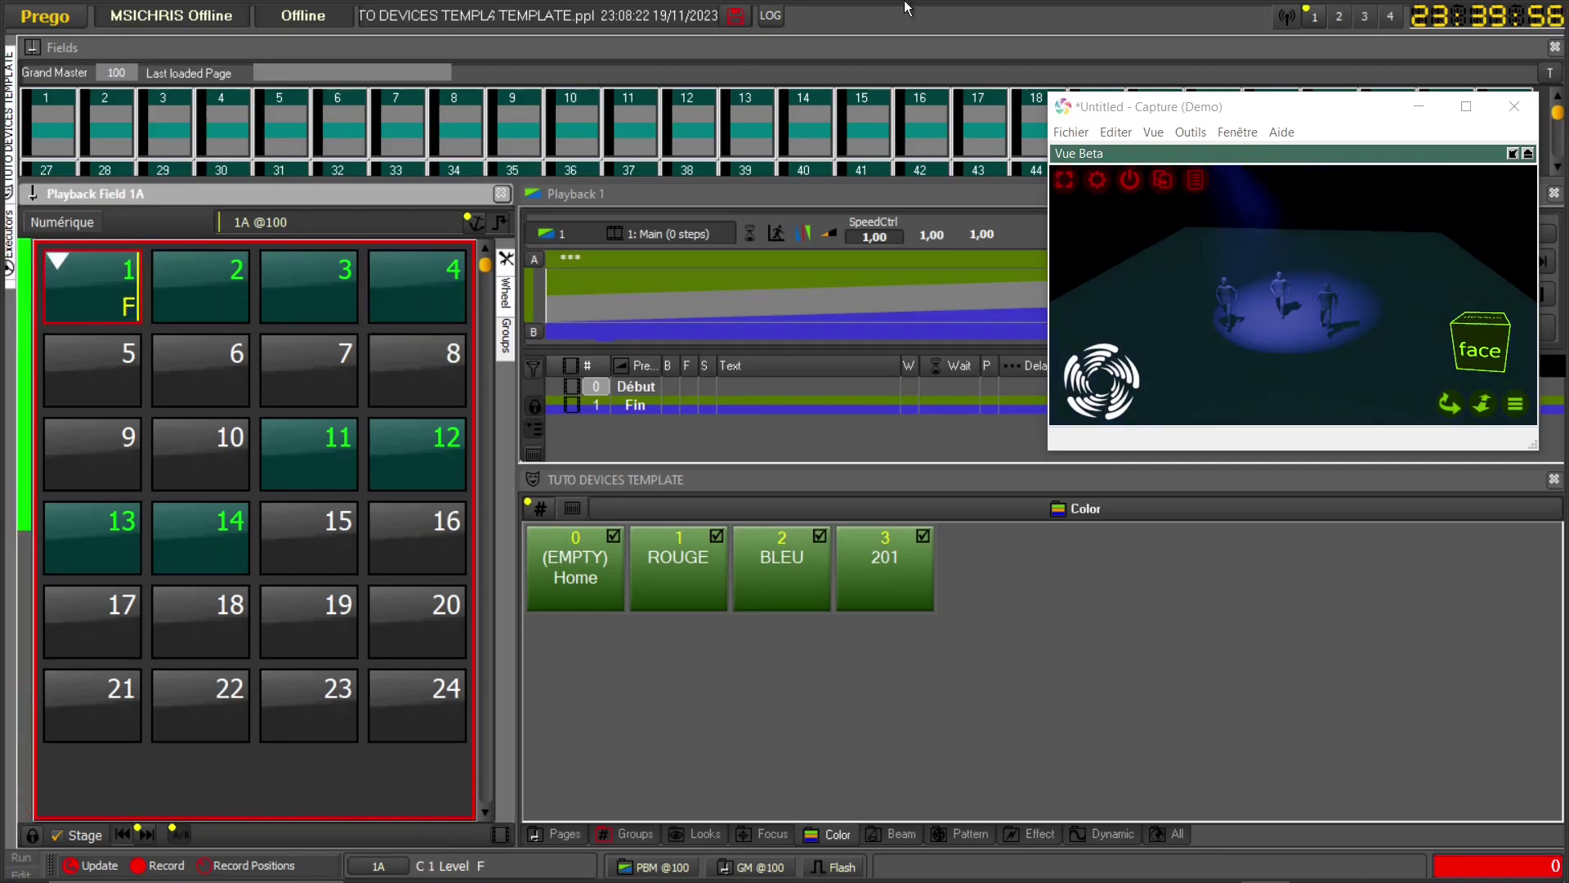
# - Set channel 1's Red to 45% and Green to 100%
pyautogui.click(1338, 17)
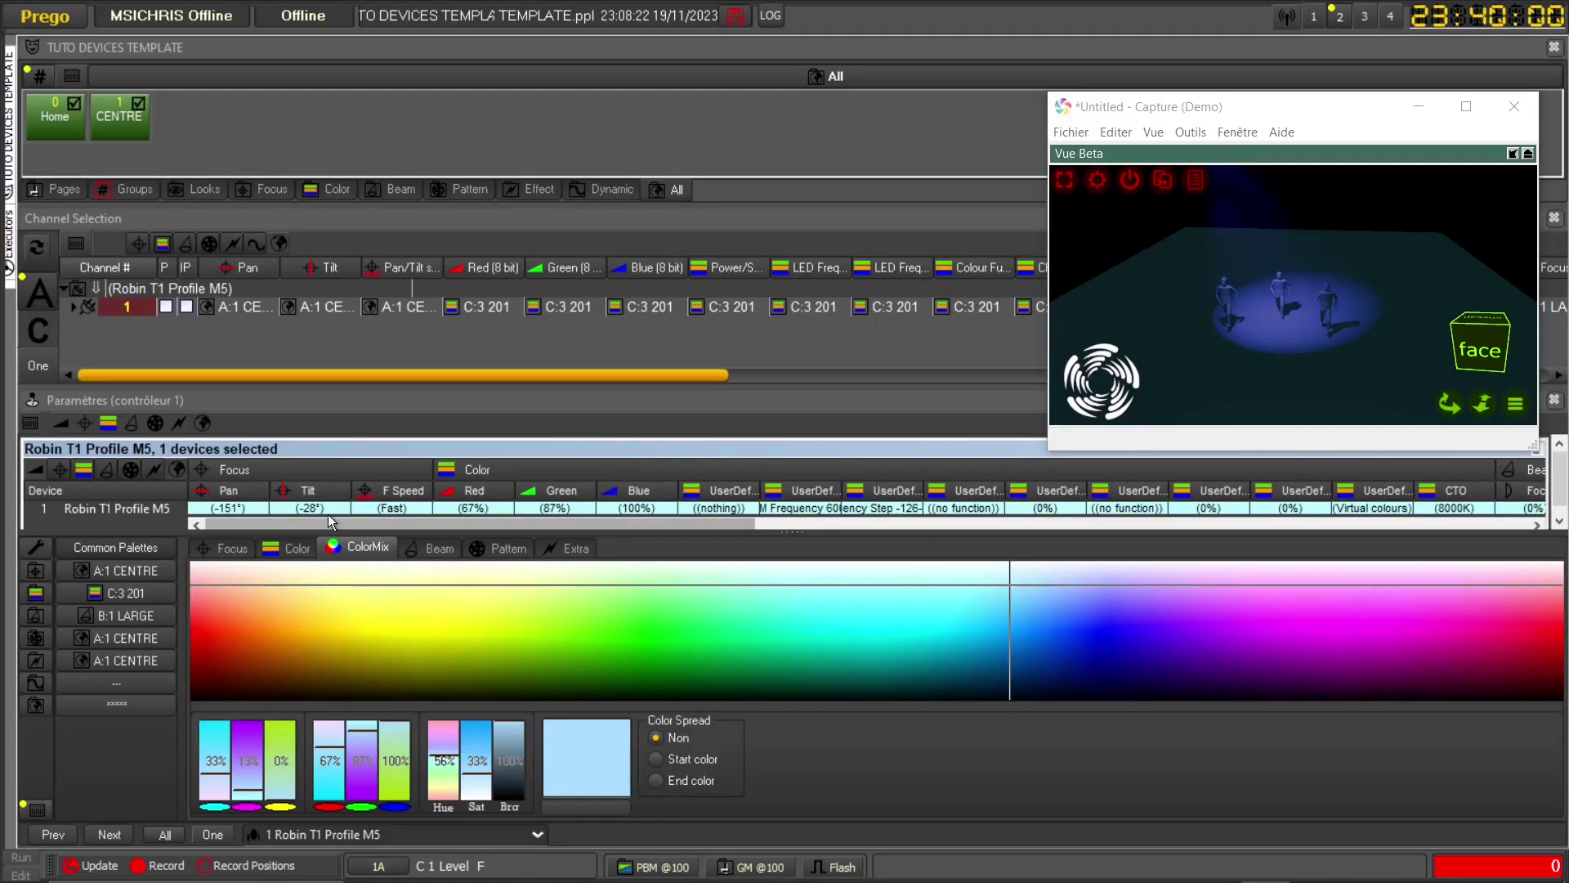
pyautogui.click(290, 548)
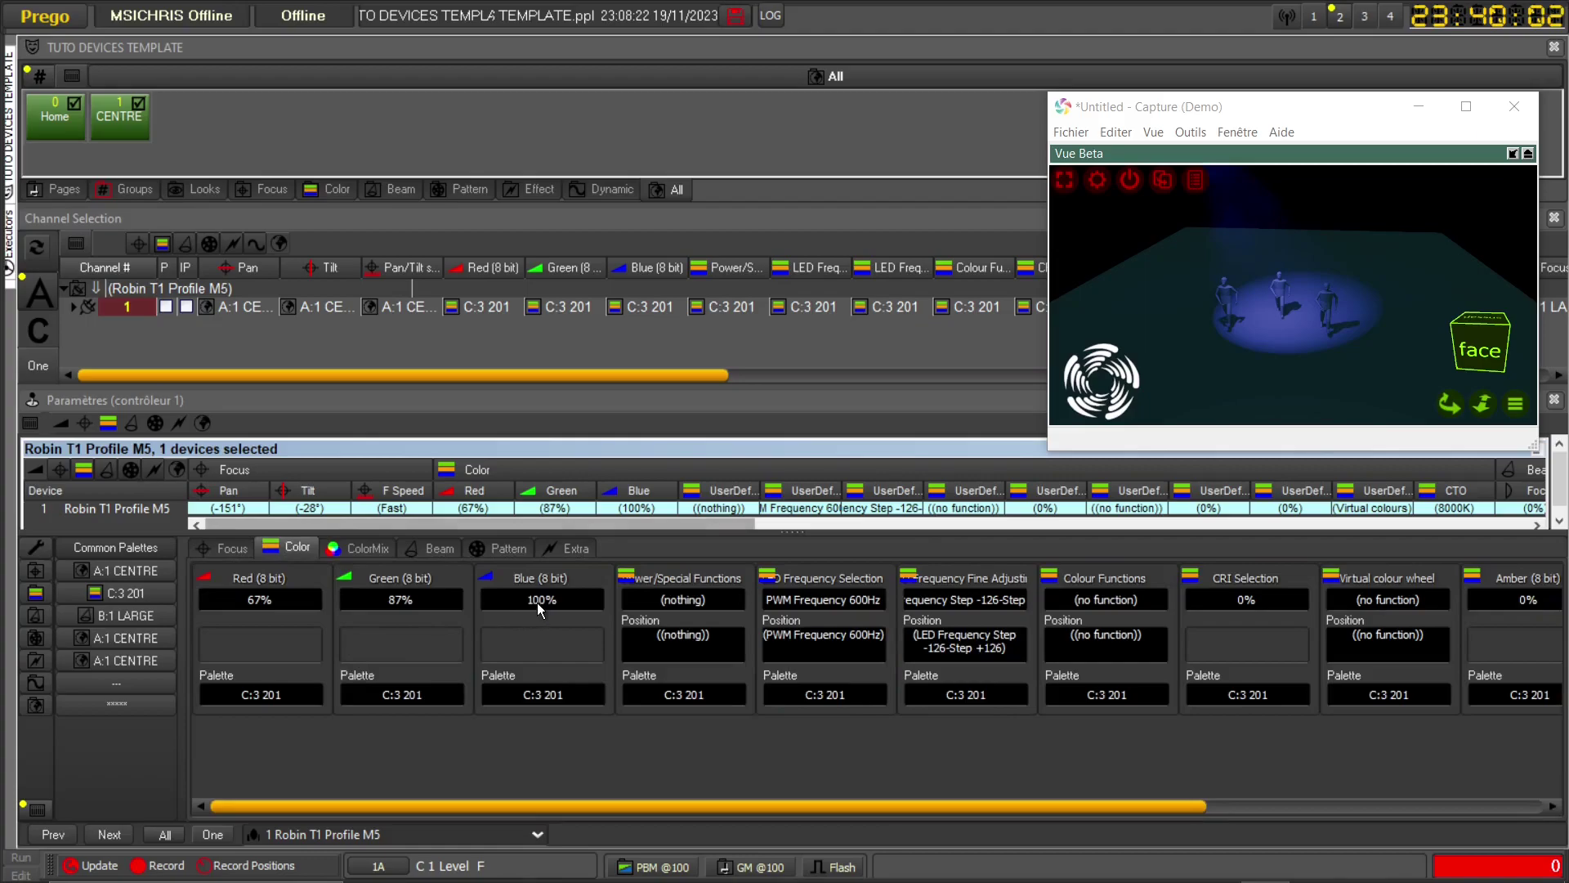
pyautogui.moveTo(260, 603); pyautogui.dragTo(260, 629)
pyautogui.moveTo(410, 602); pyautogui.dragTo(370, 564)
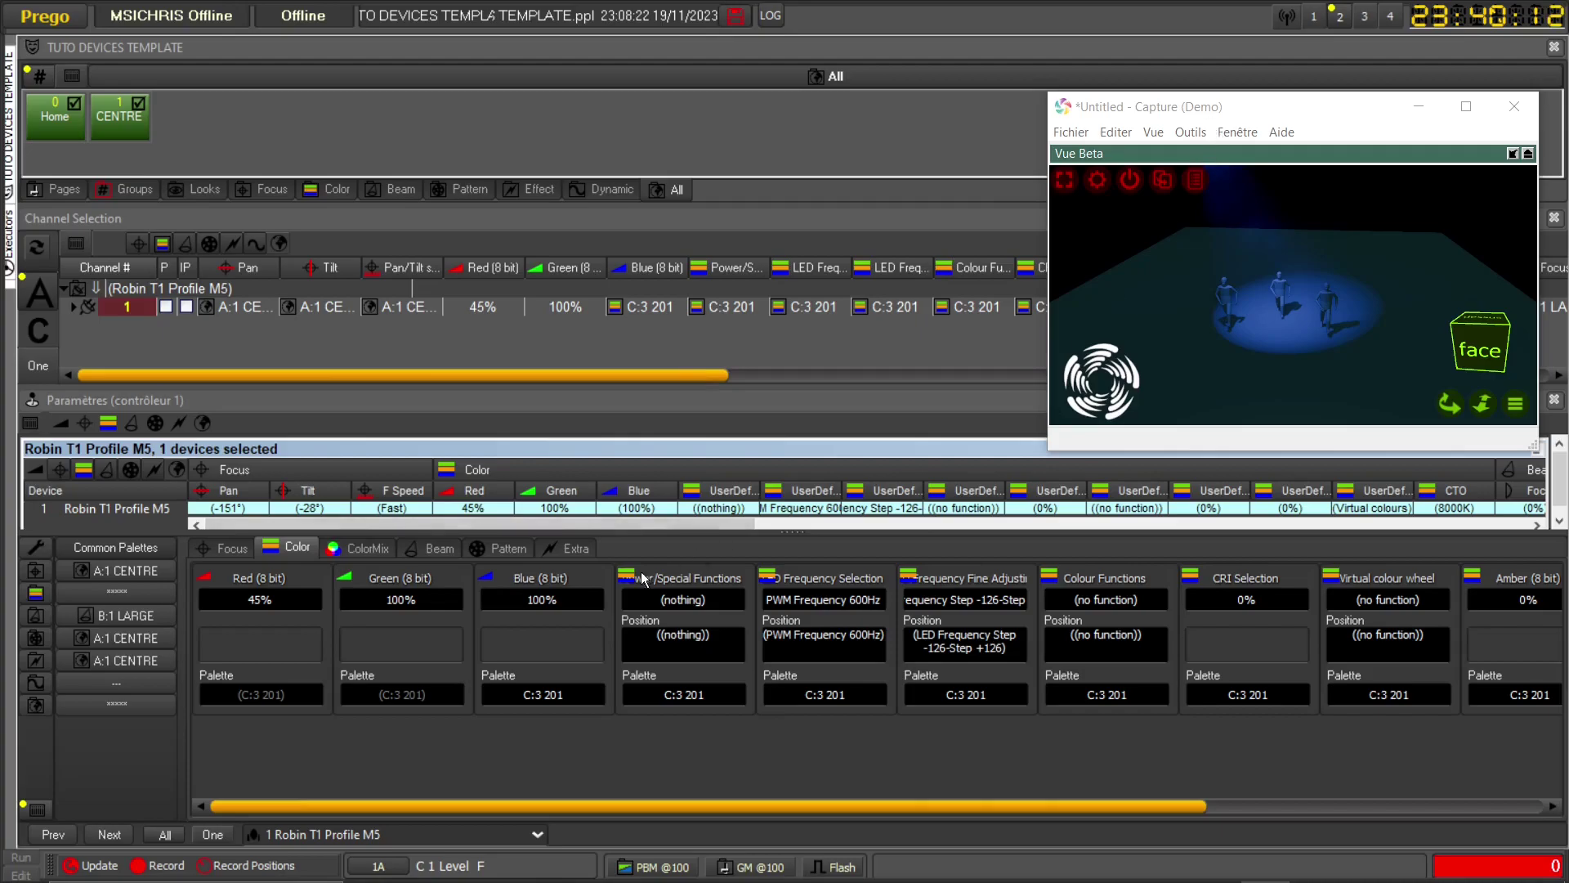
# - Update Color palette 201 with channel 1's modified colour, using Update/Add and keeping the reference option off
pyautogui.click(1314, 17)
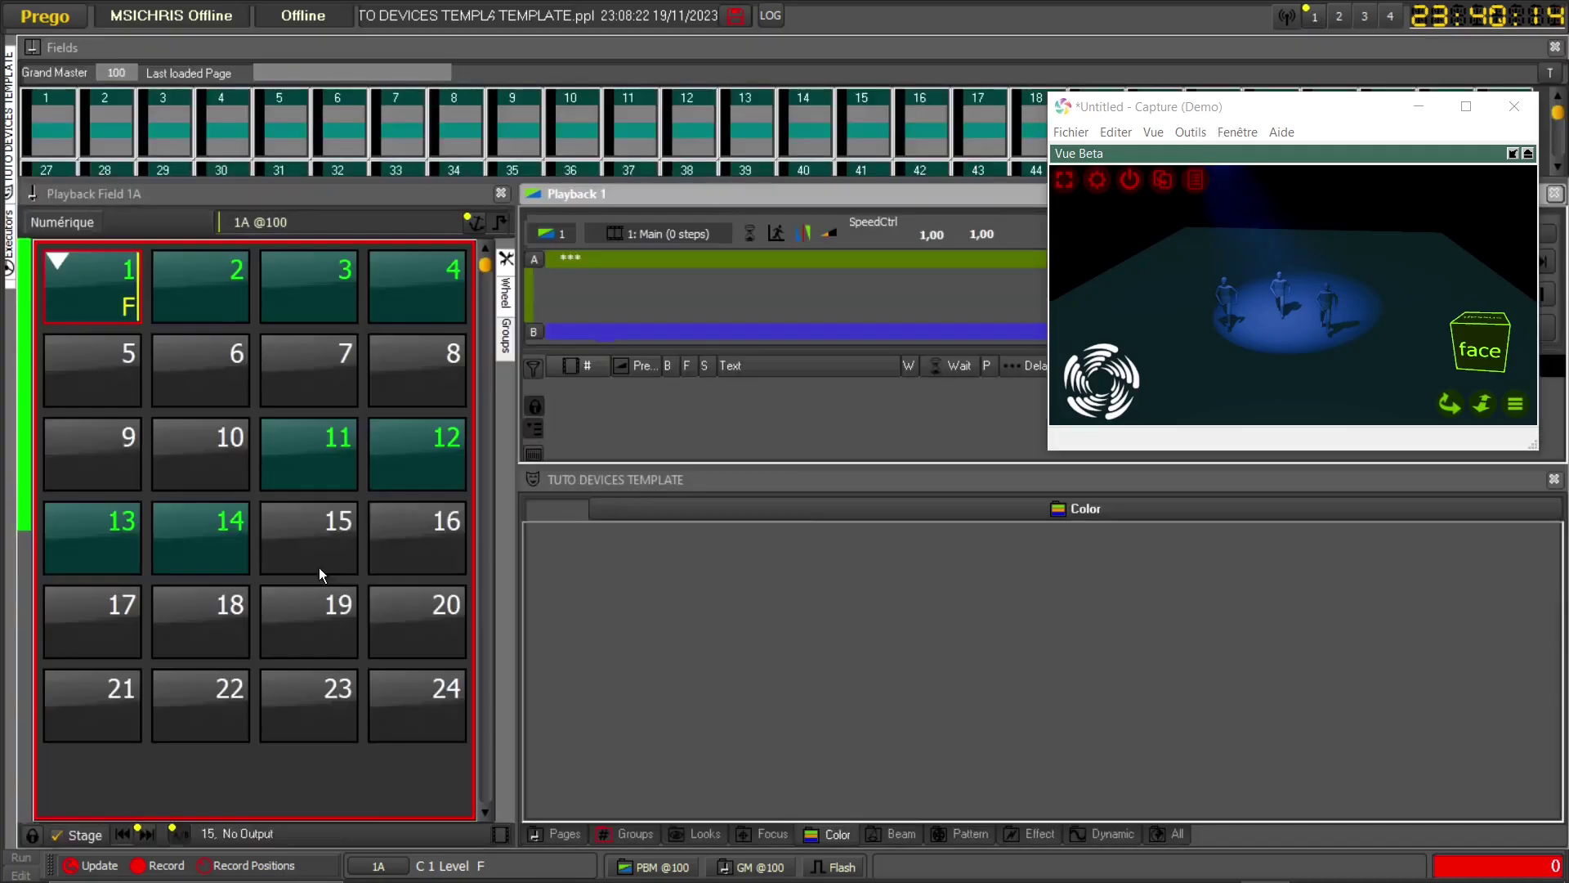
pyautogui.rightClick(888, 602)
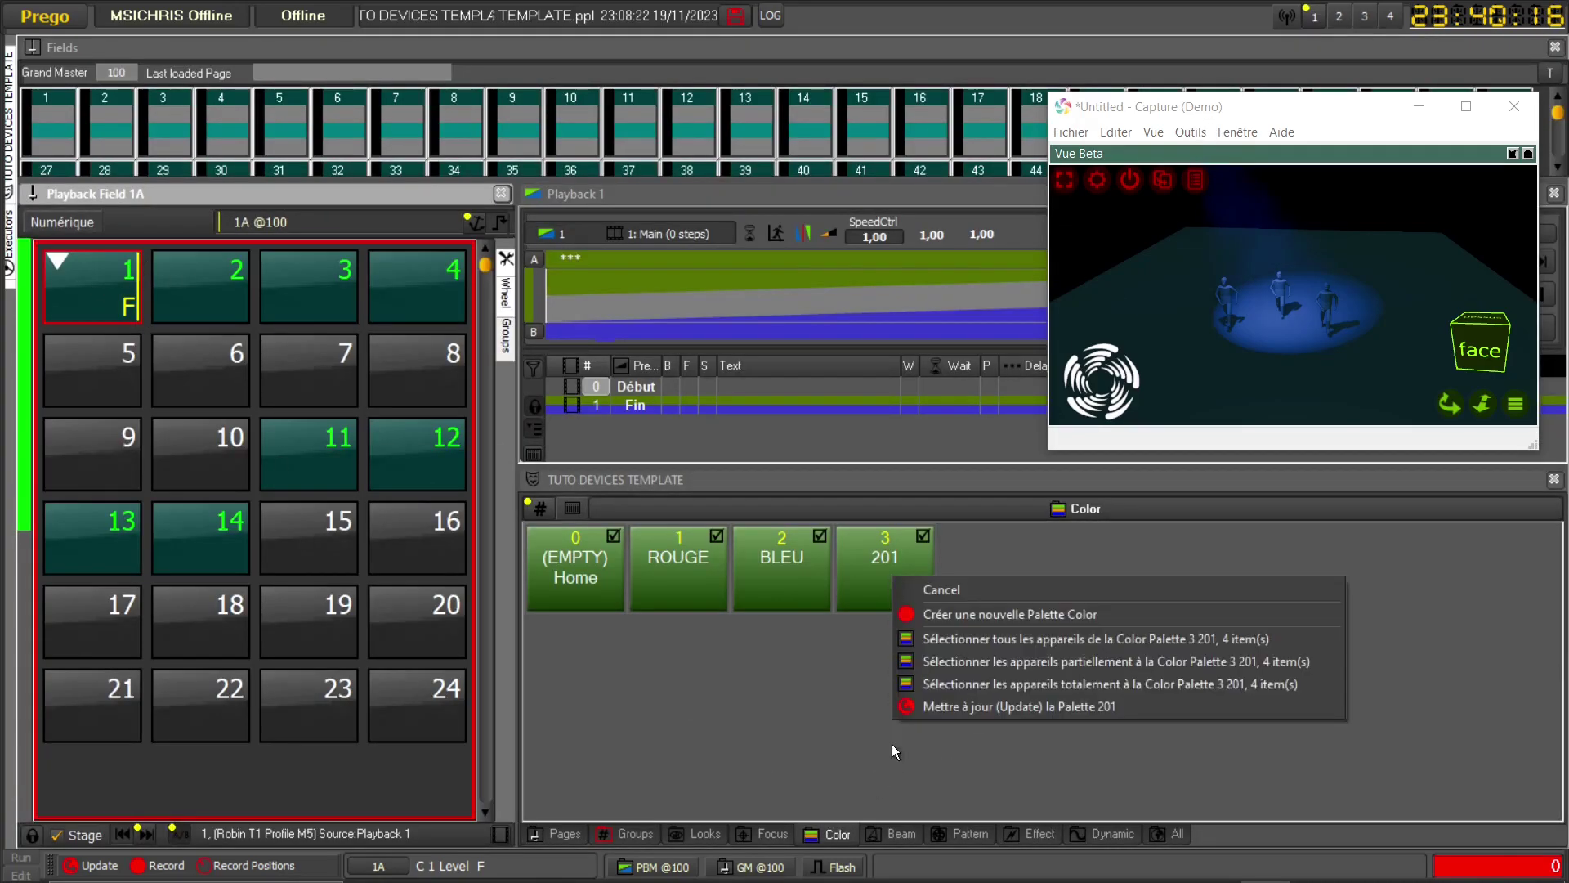
pyautogui.click(943, 704)
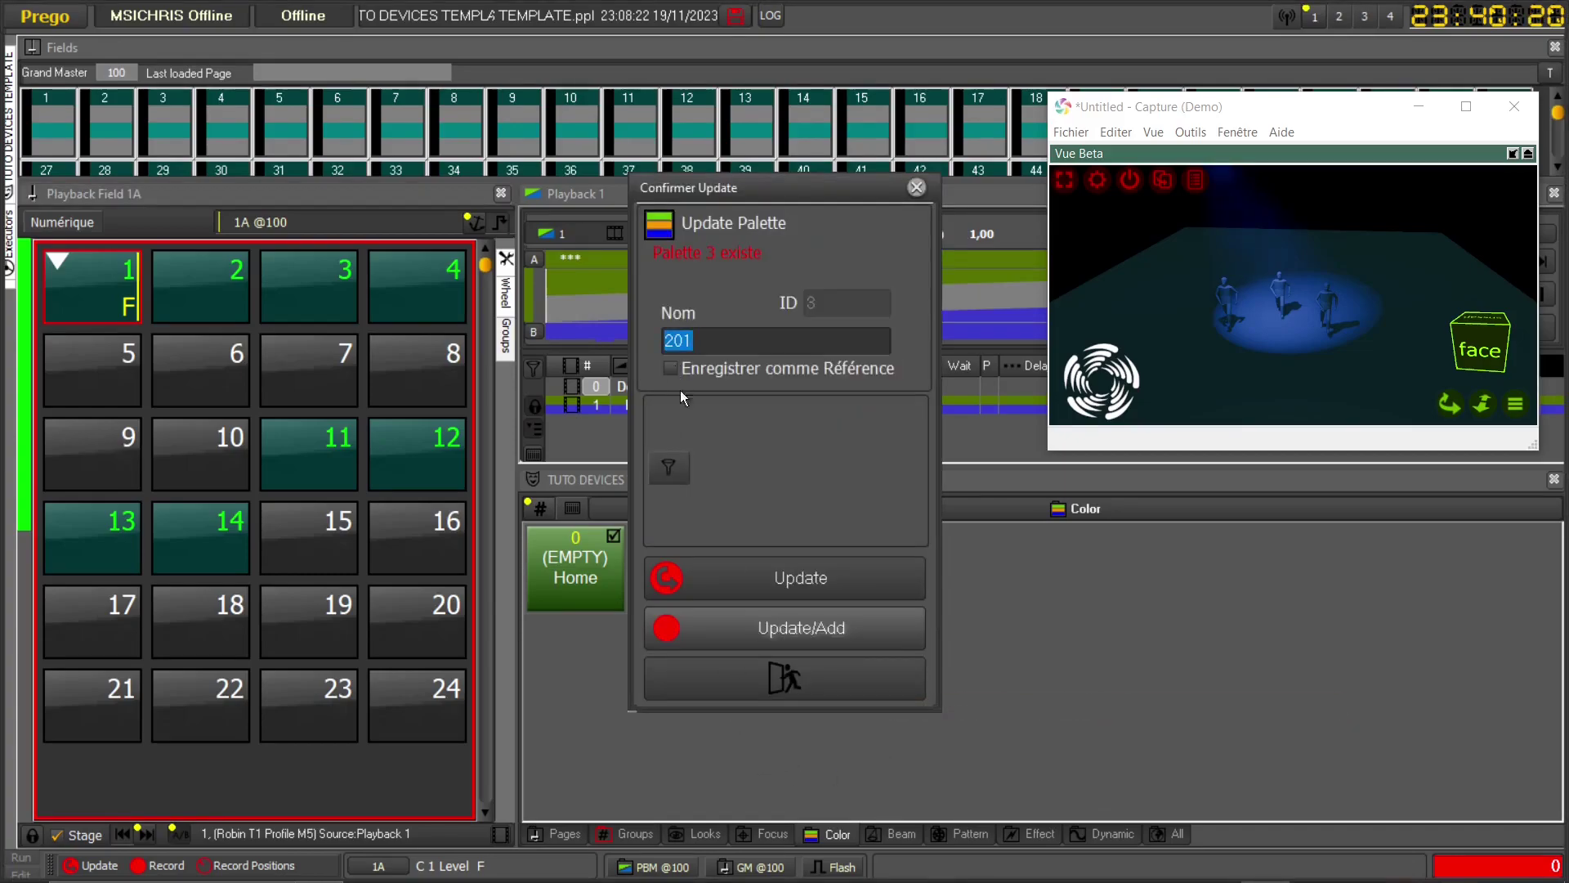
pyautogui.click(797, 630)
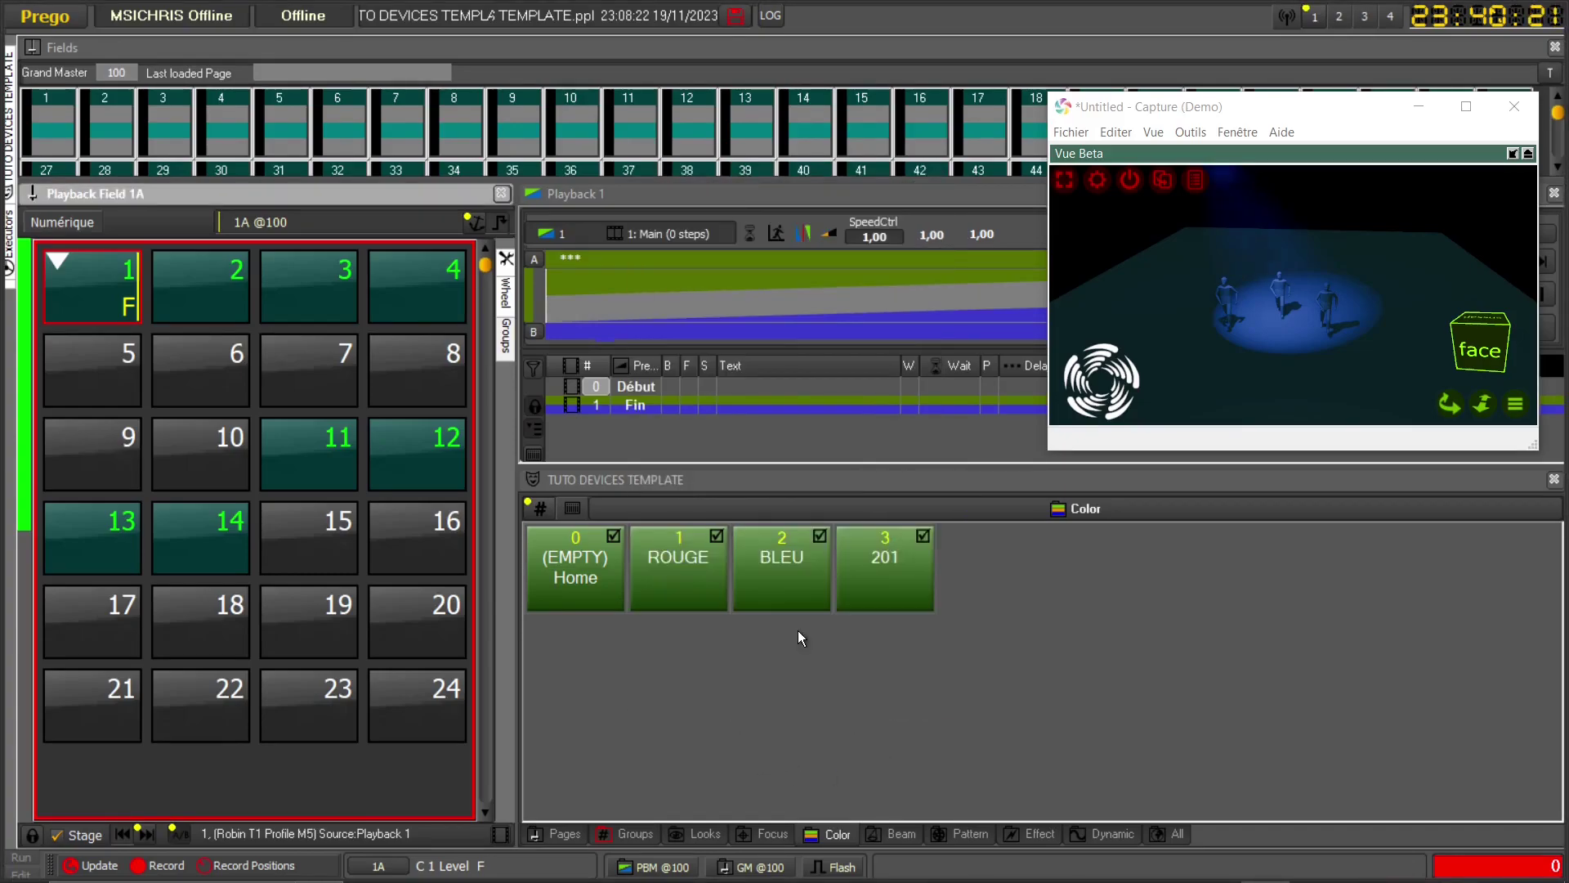
# - Reopen Color palette 201 in a widened editor to compare channel 1's values with channels 2 to 4, and close it
pyautogui.rightClick(875, 561)
pyautogui.click(929, 580)
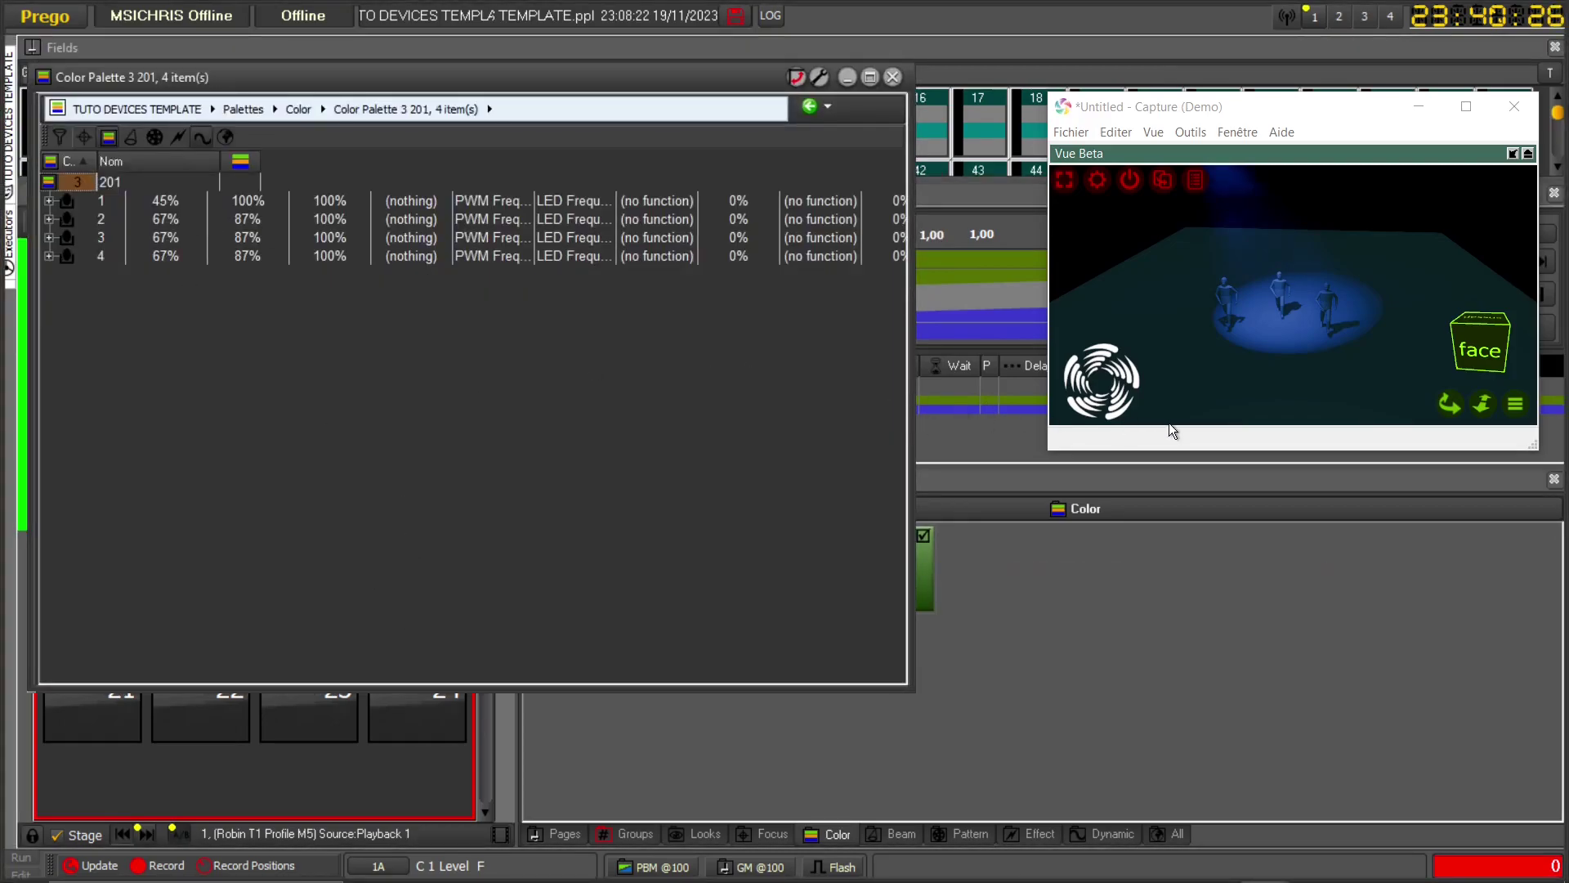
pyautogui.moveTo(908, 418); pyautogui.dragTo(1203, 417)
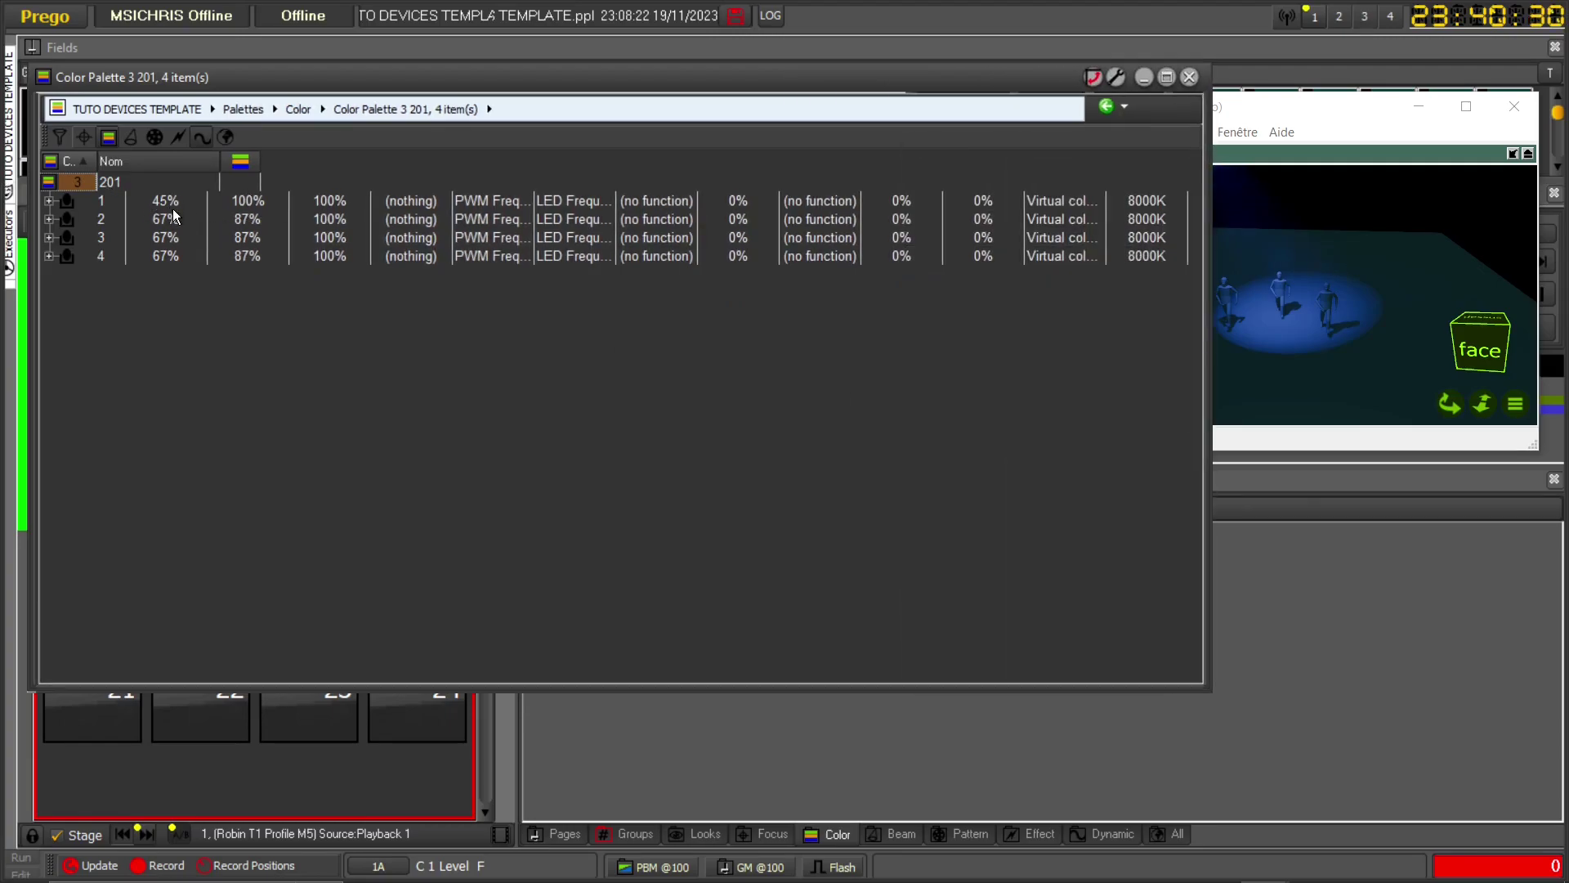
pyautogui.click(1189, 77)
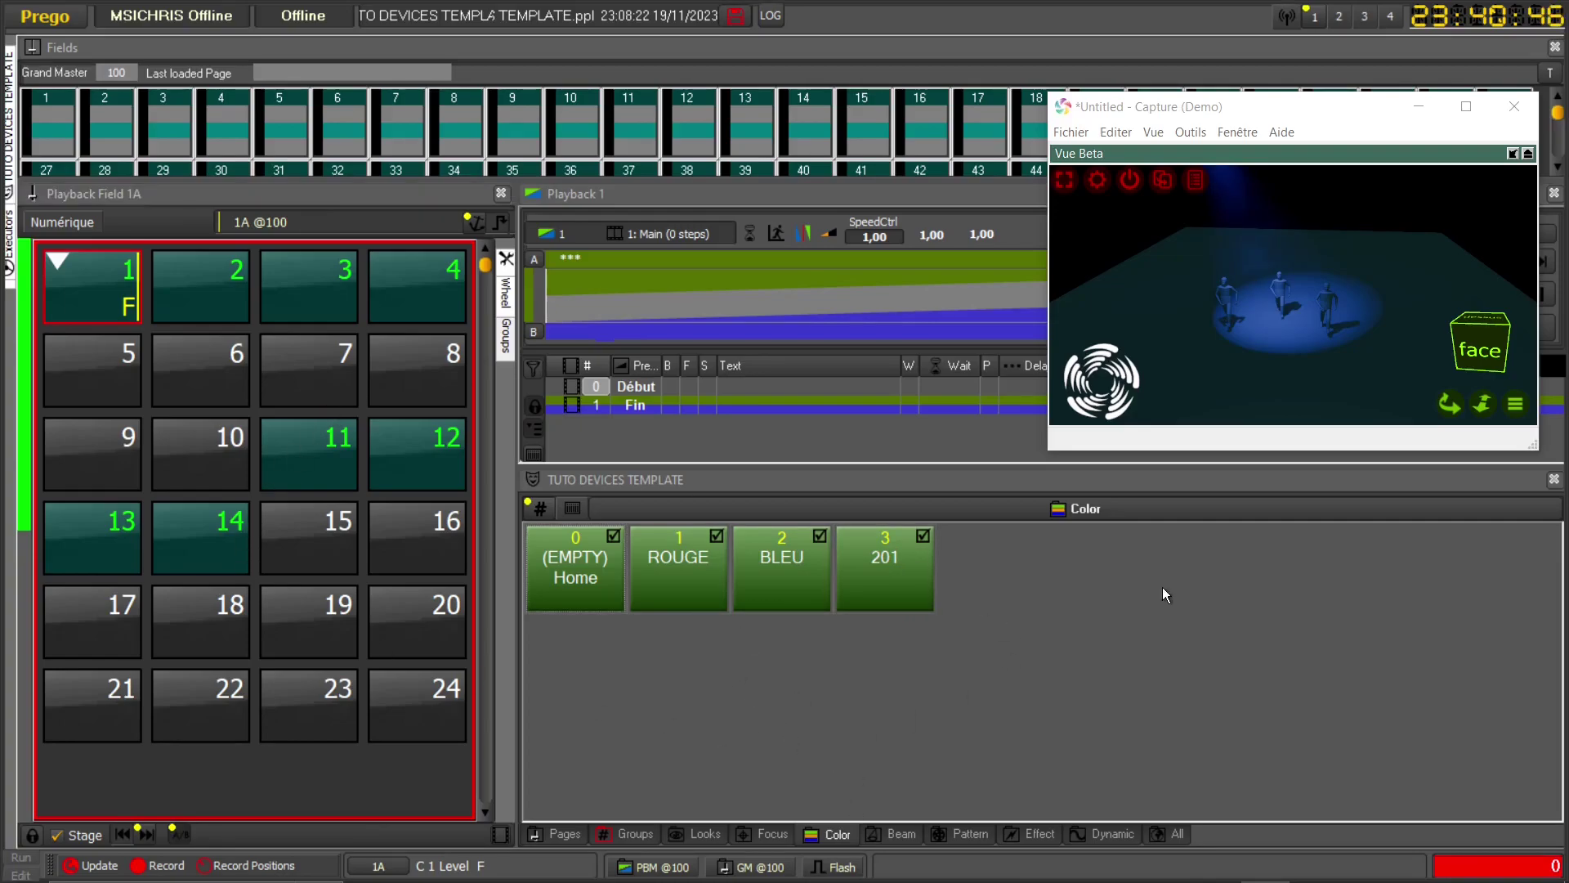
# - Move the Capture window up out of the way and set channel 1's Red to 100%
pyautogui.moveTo(1280, 101); pyautogui.dragTo(1237, 78)
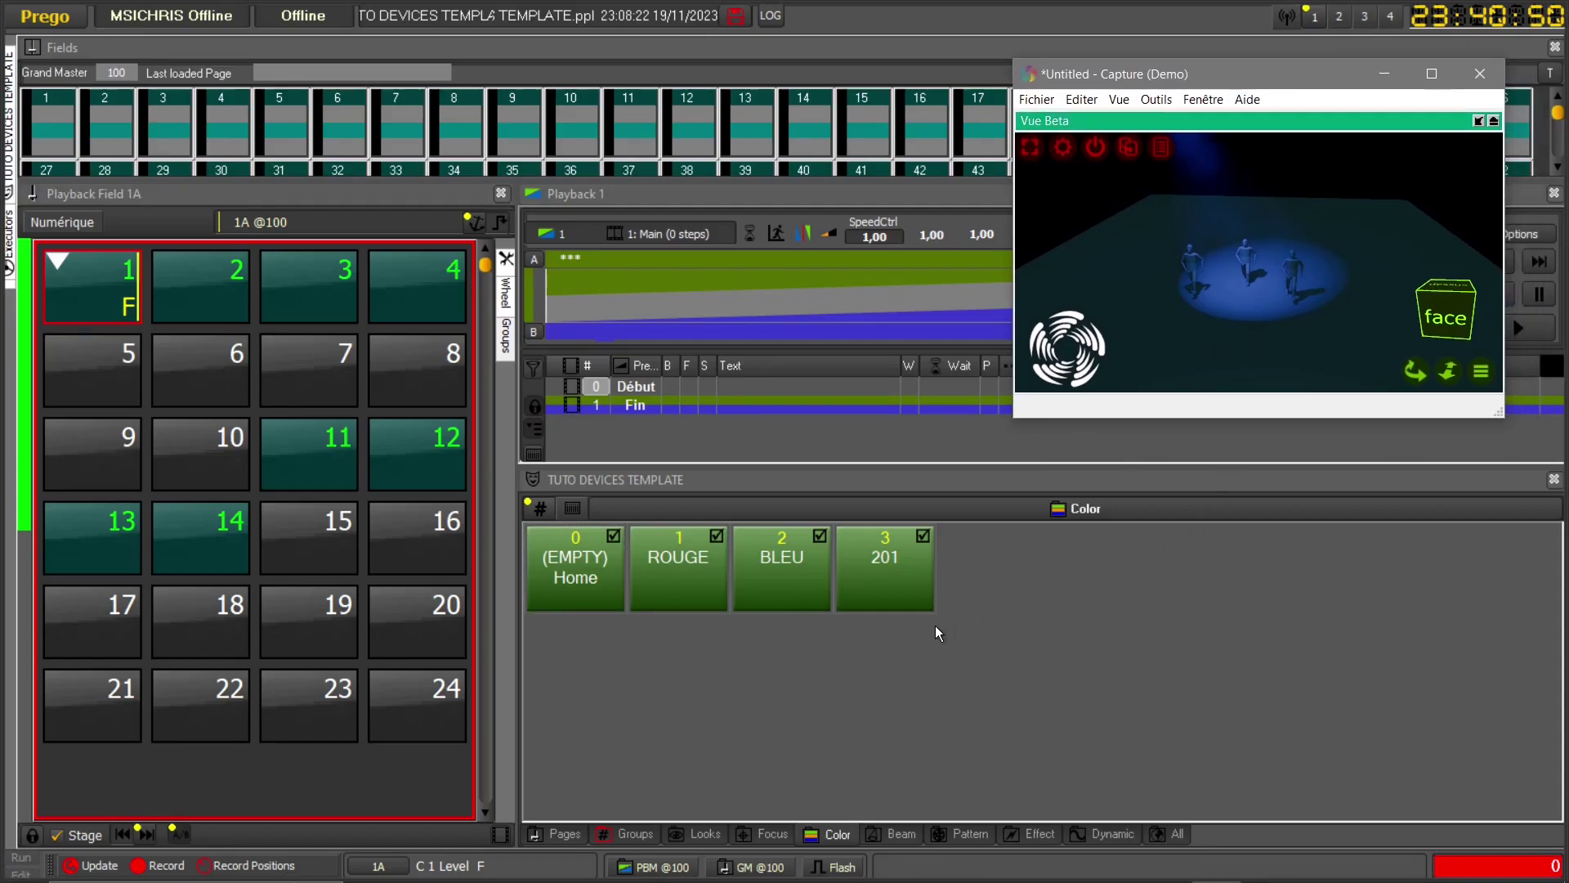
pyautogui.click(957, 836)
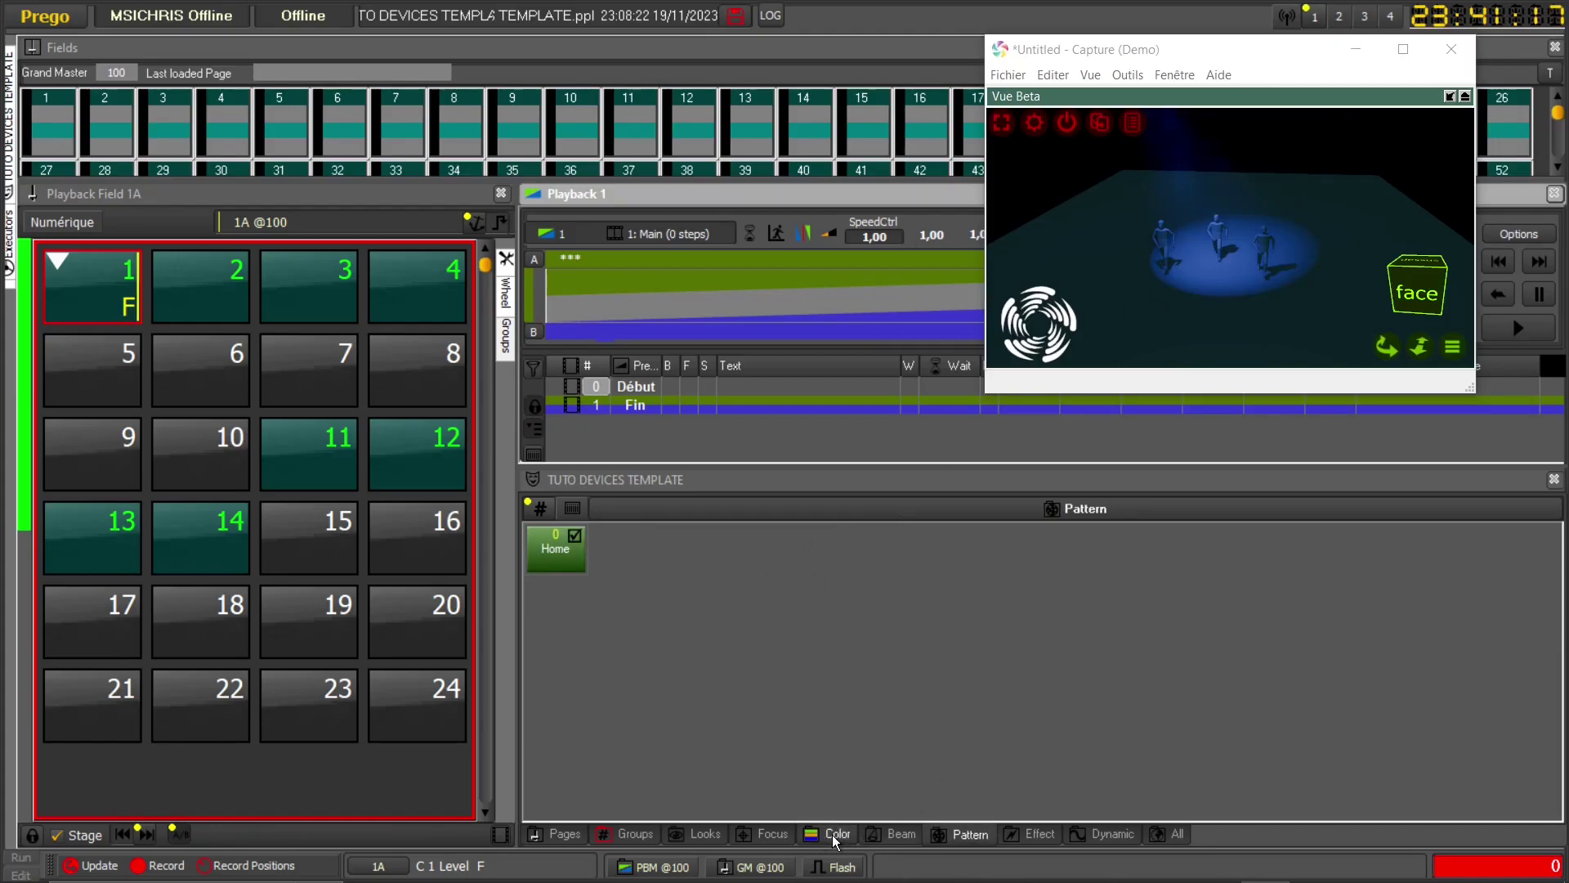
pyautogui.click(1338, 17)
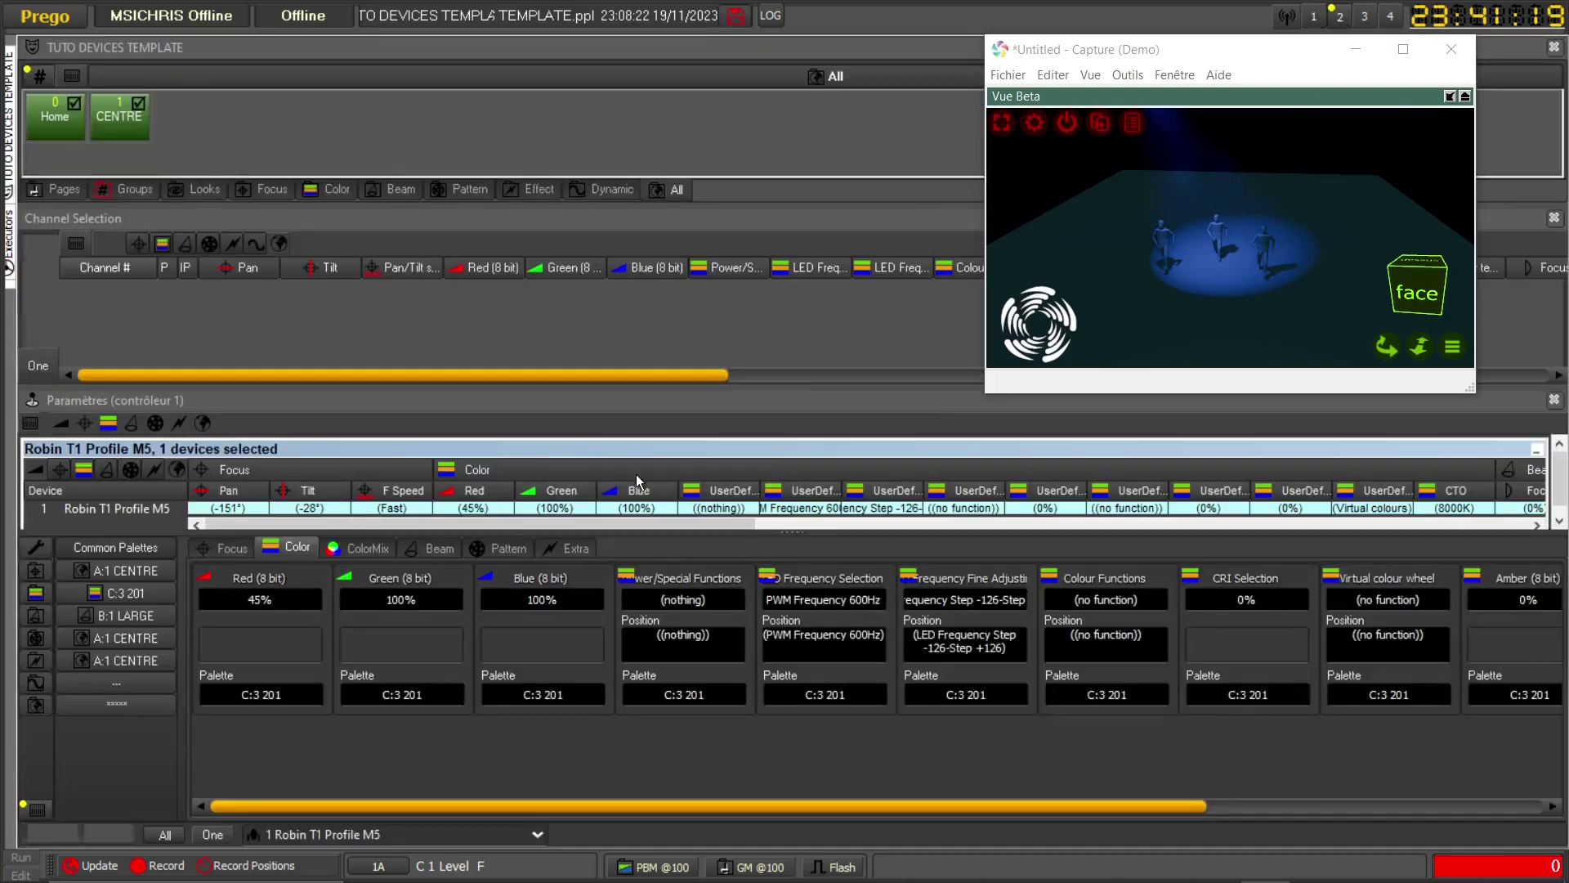
pyautogui.moveTo(284, 605); pyautogui.dragTo(284, 539)
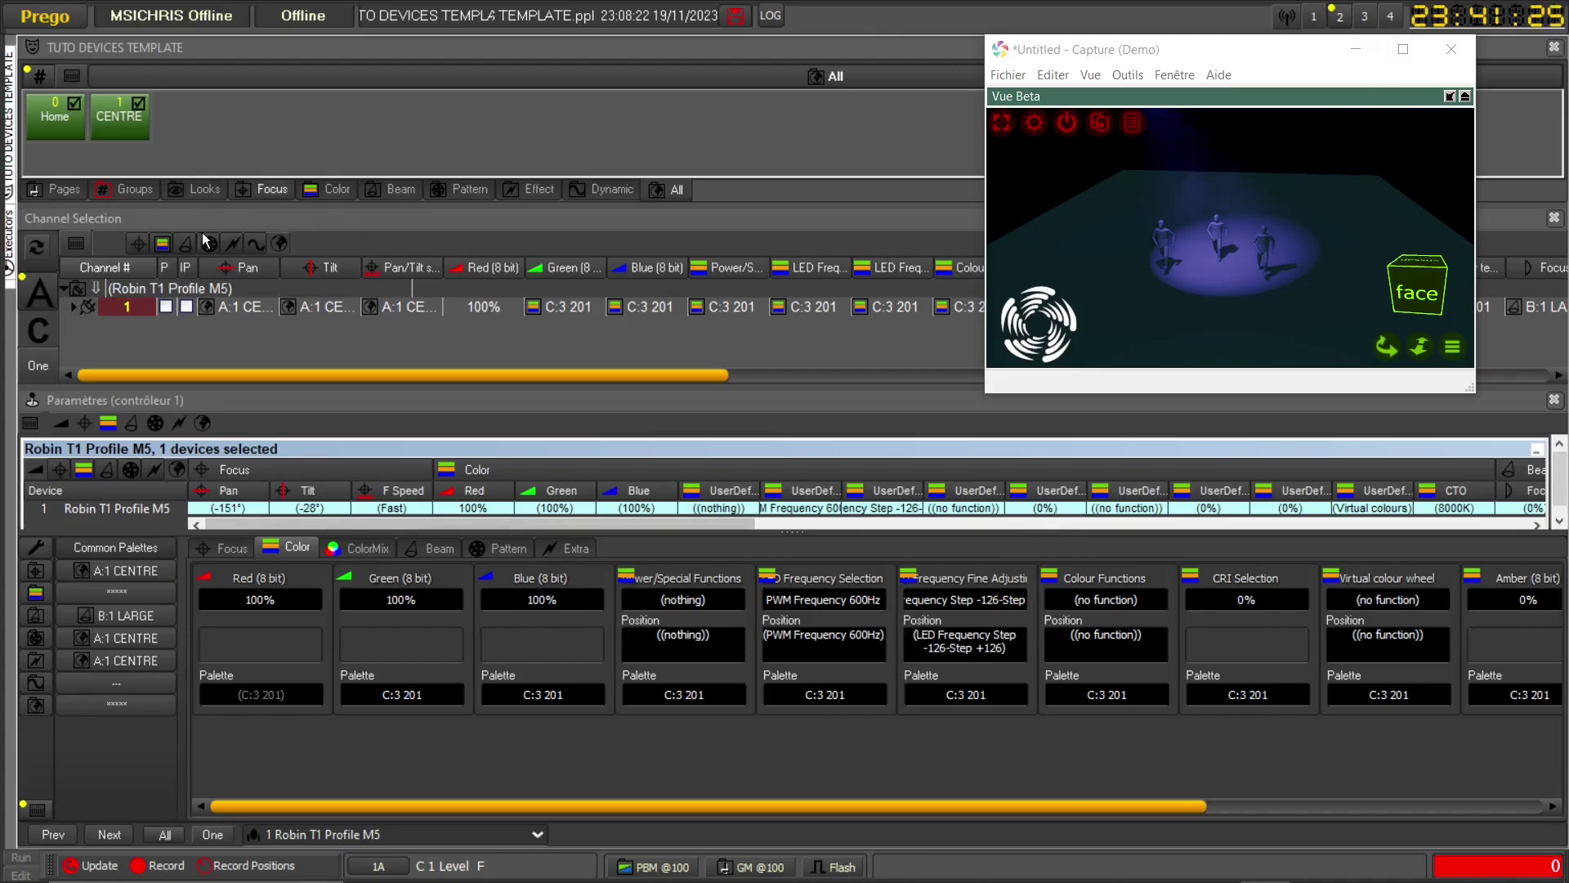
# - Record channel 1's colour as a new Color palette named ALL, saved as a reference
pyautogui.click(1313, 16)
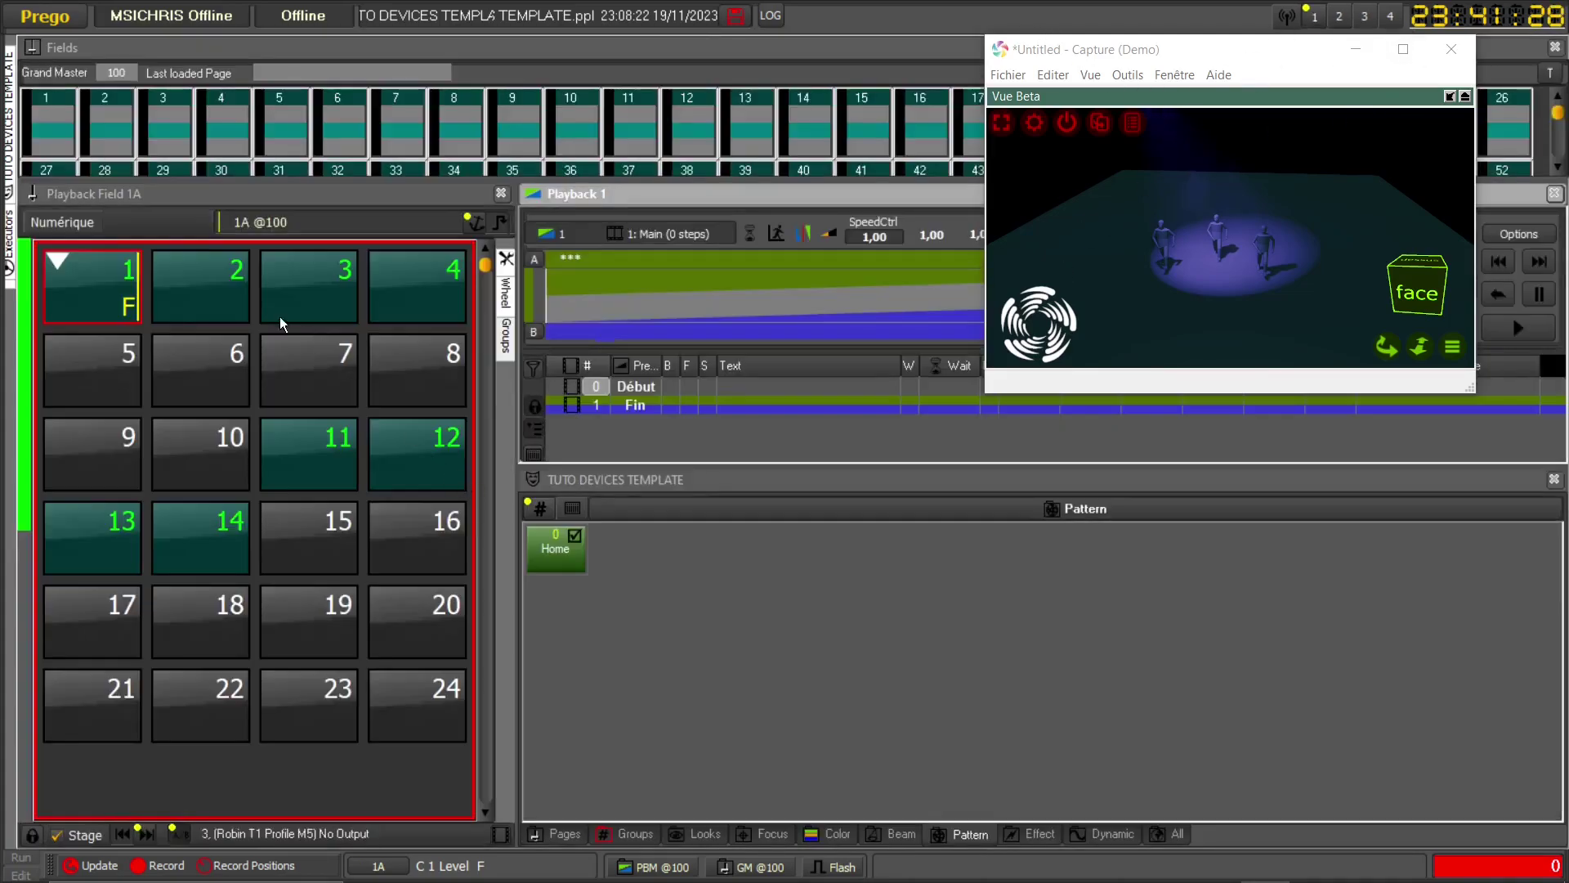
pyautogui.moveTo(561, 560); pyautogui.dragTo(56, 291)
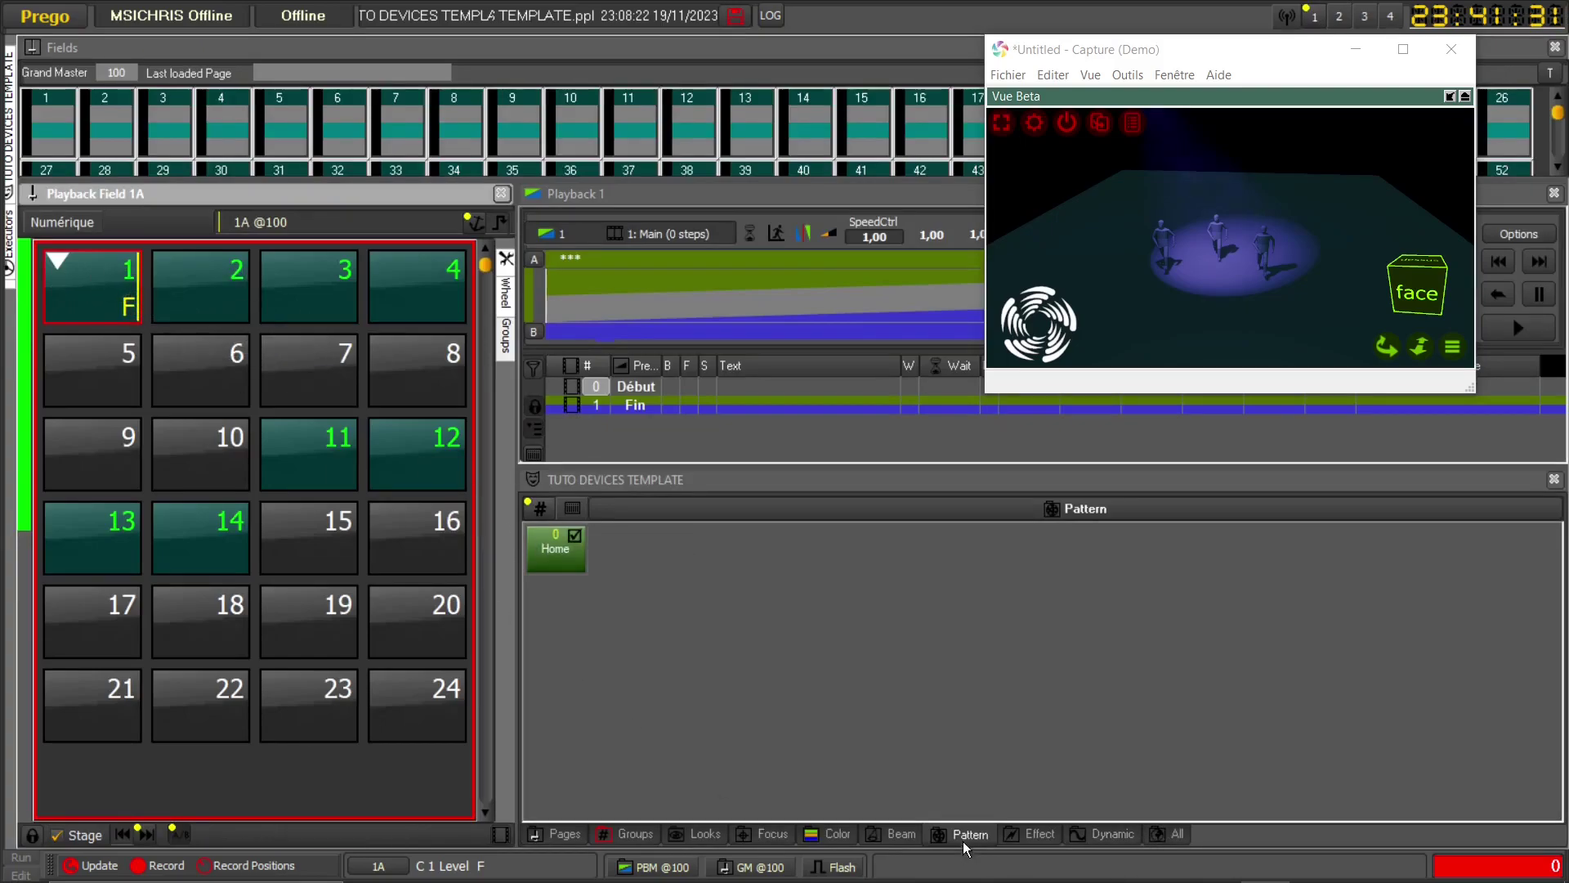
pyautogui.click(828, 834)
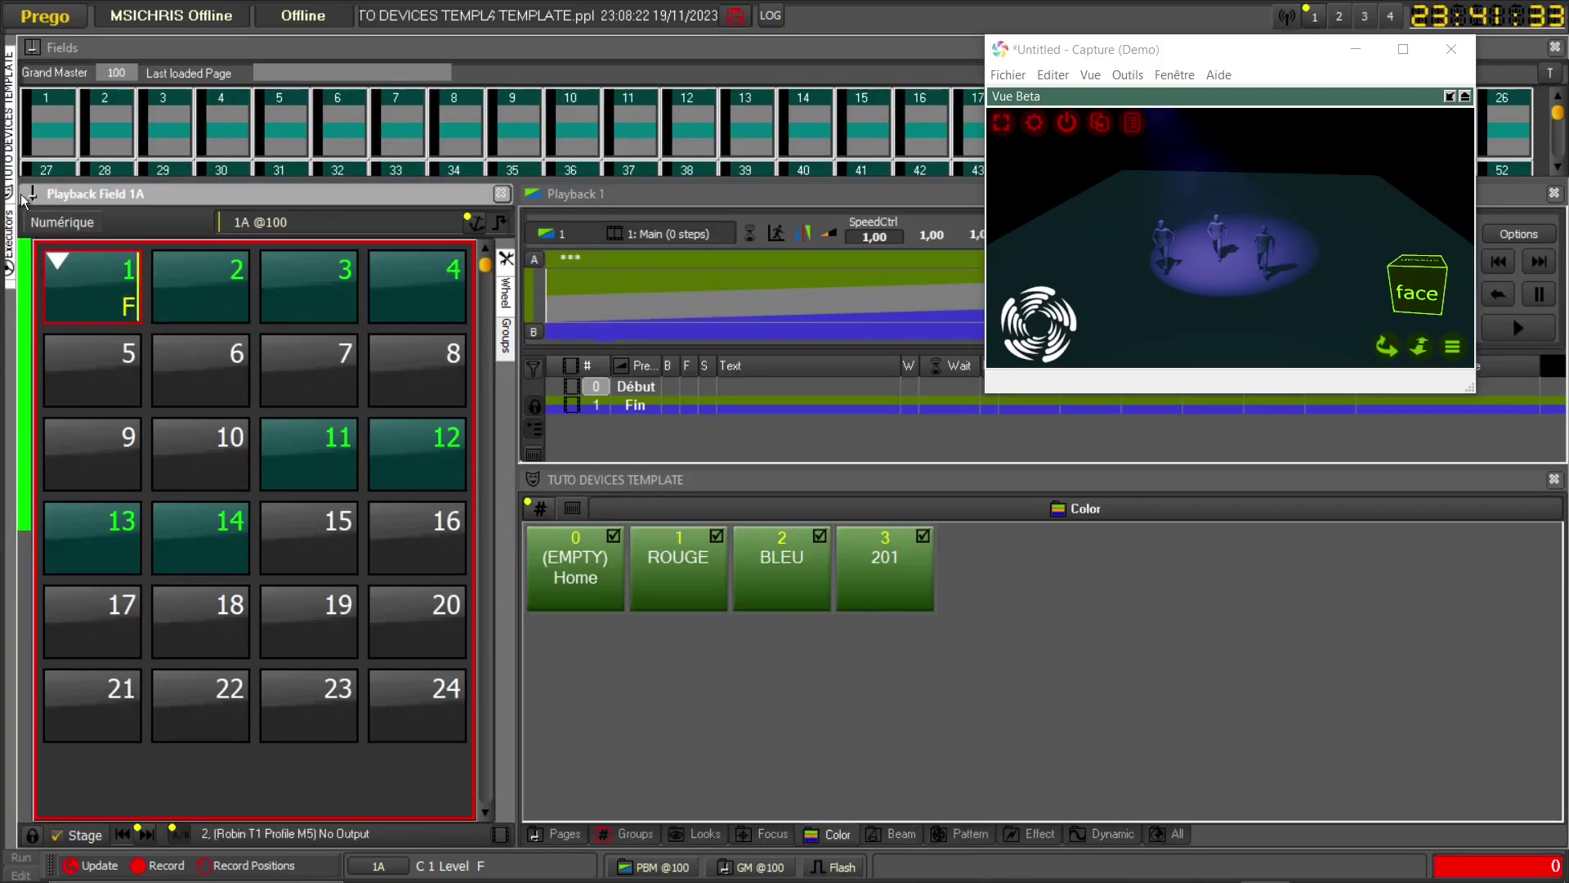
pyautogui.moveTo(77, 263); pyautogui.dragTo(993, 549)
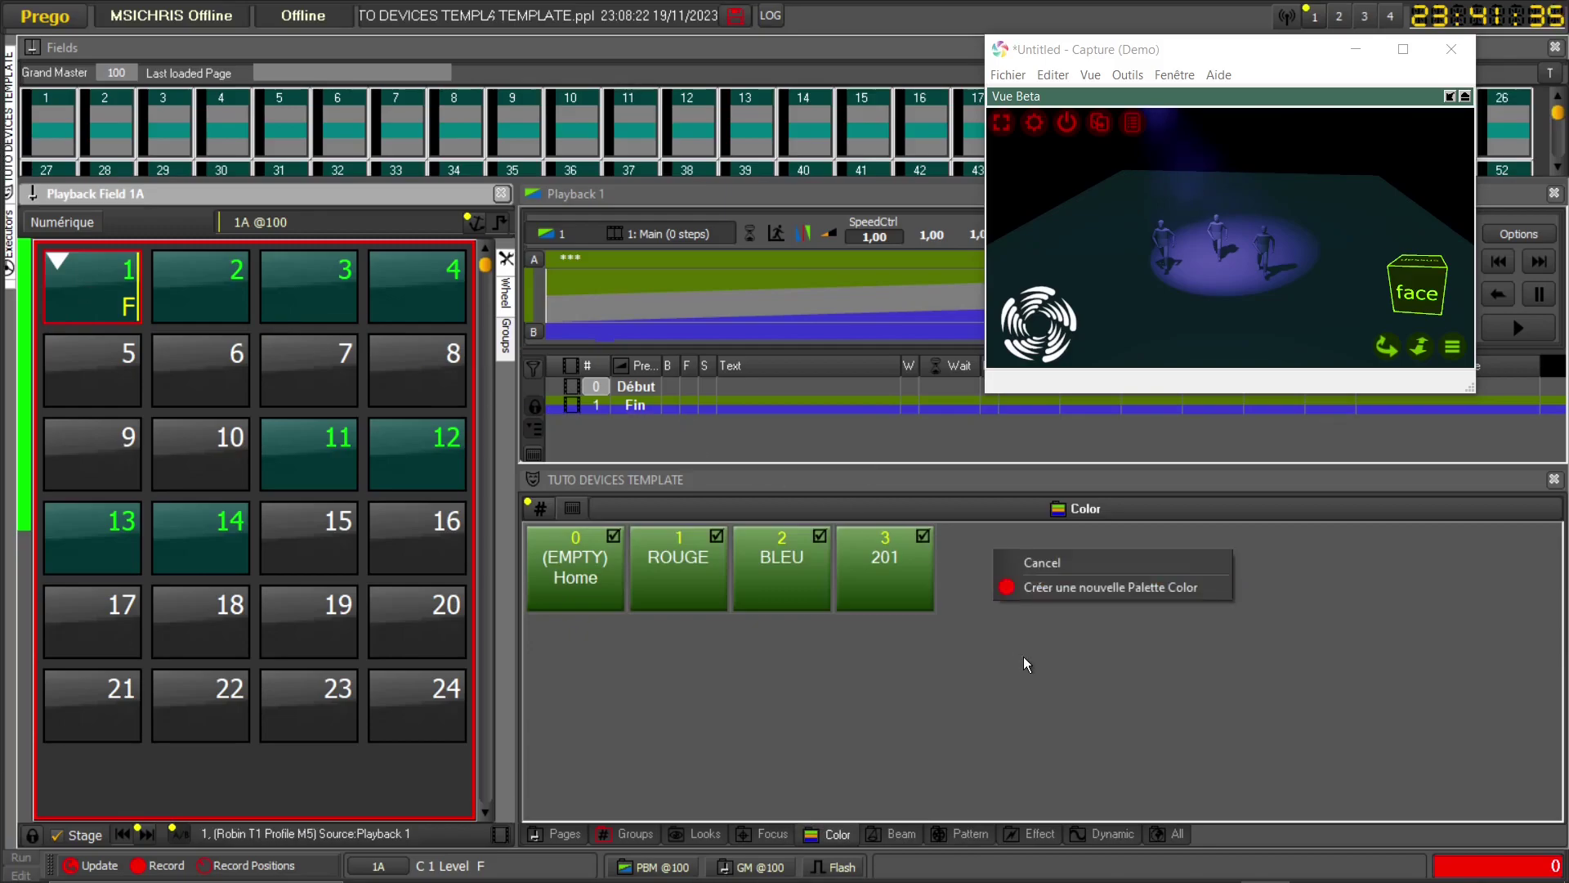
pyautogui.click(1059, 588)
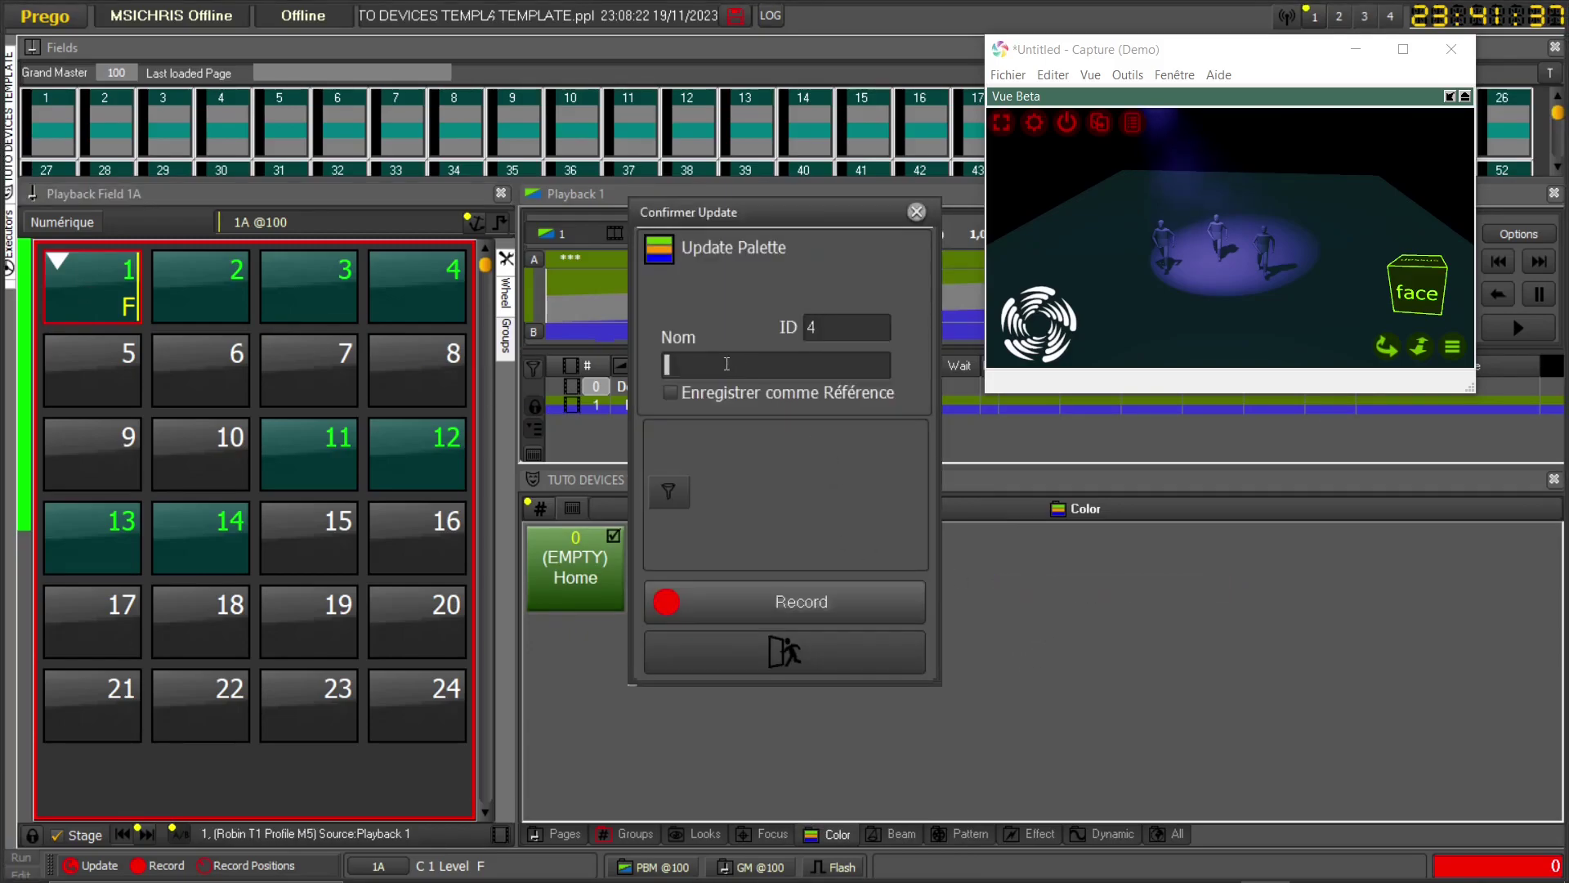
pyautogui.write('ALL')
pyautogui.click(680, 394)
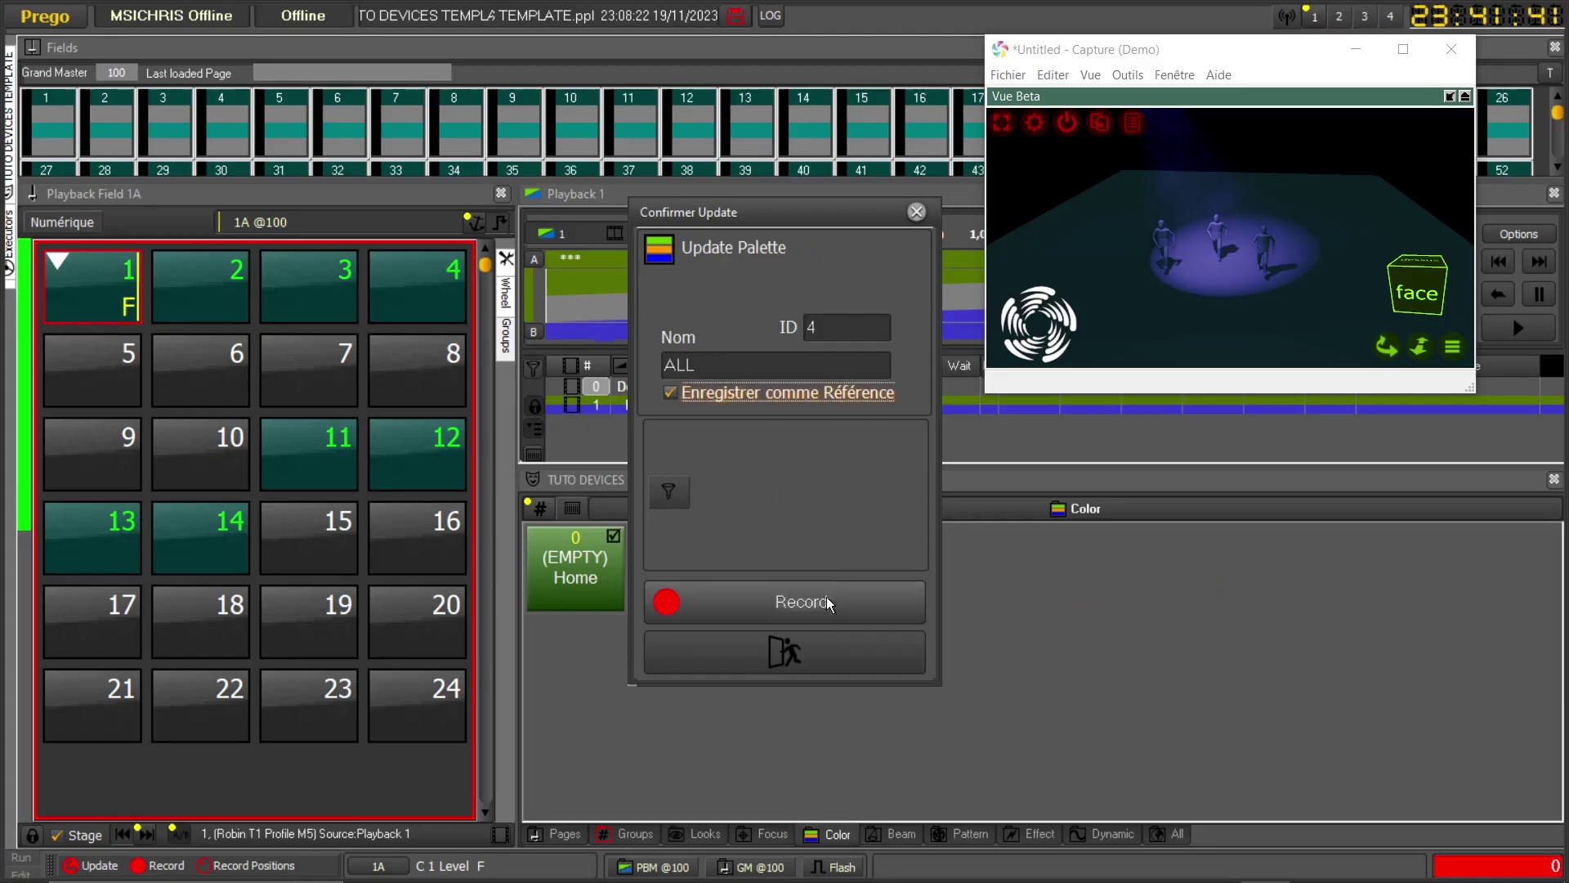
pyautogui.click(760, 614)
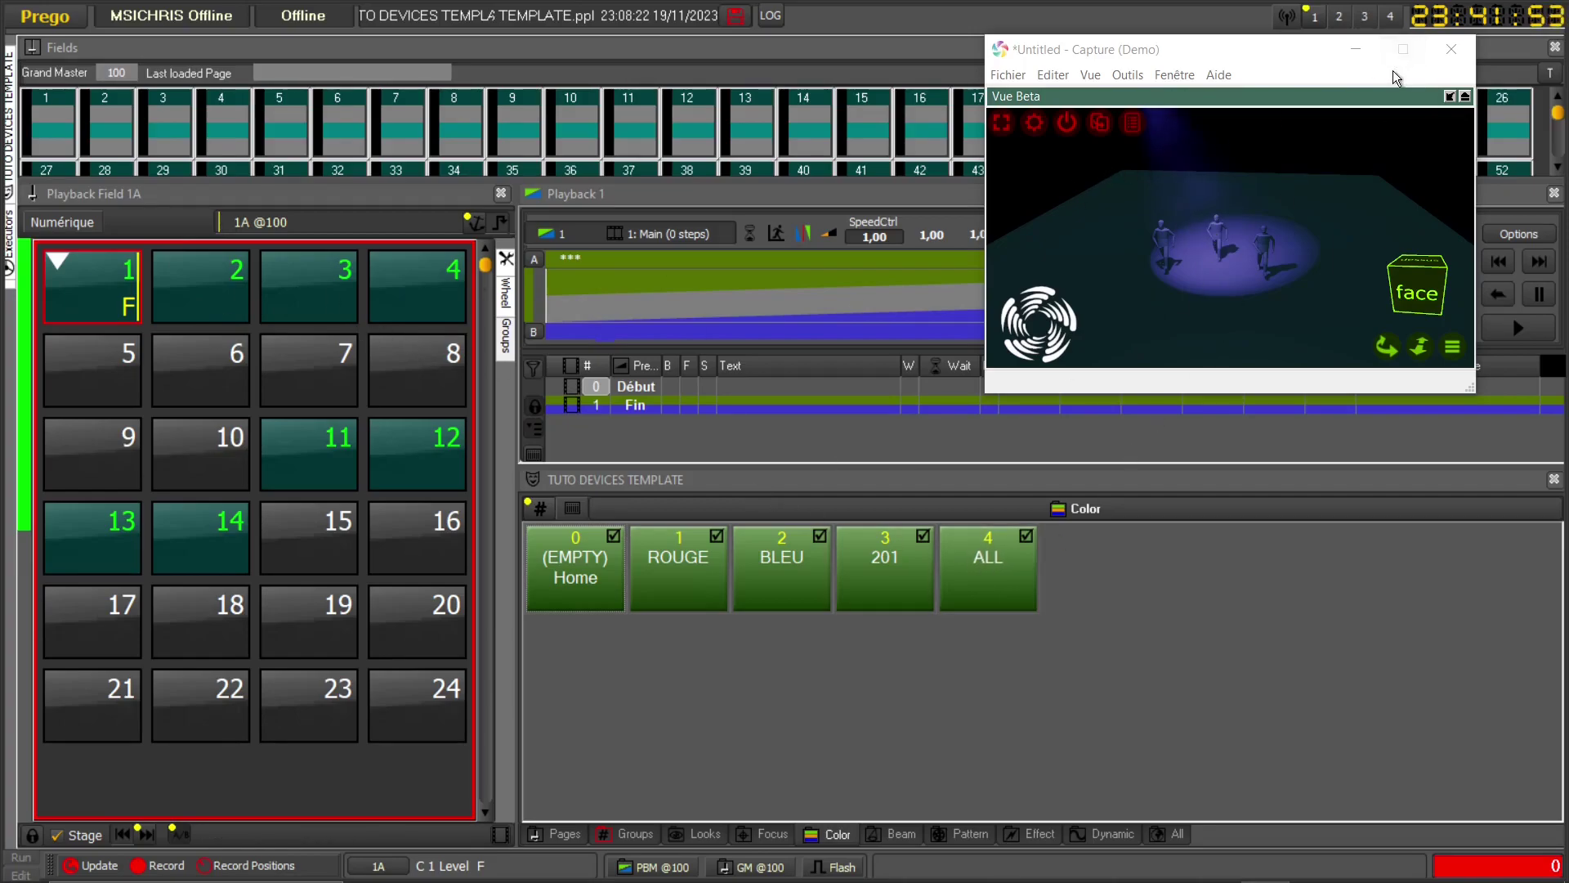
# - Display channel 1's Pattern parameters and insert shutter blades SHUT 1 to 67% and SHUT 2 to 52%, leaving ROT 3 at 0°
pyautogui.scroll(3, 1239, 252)
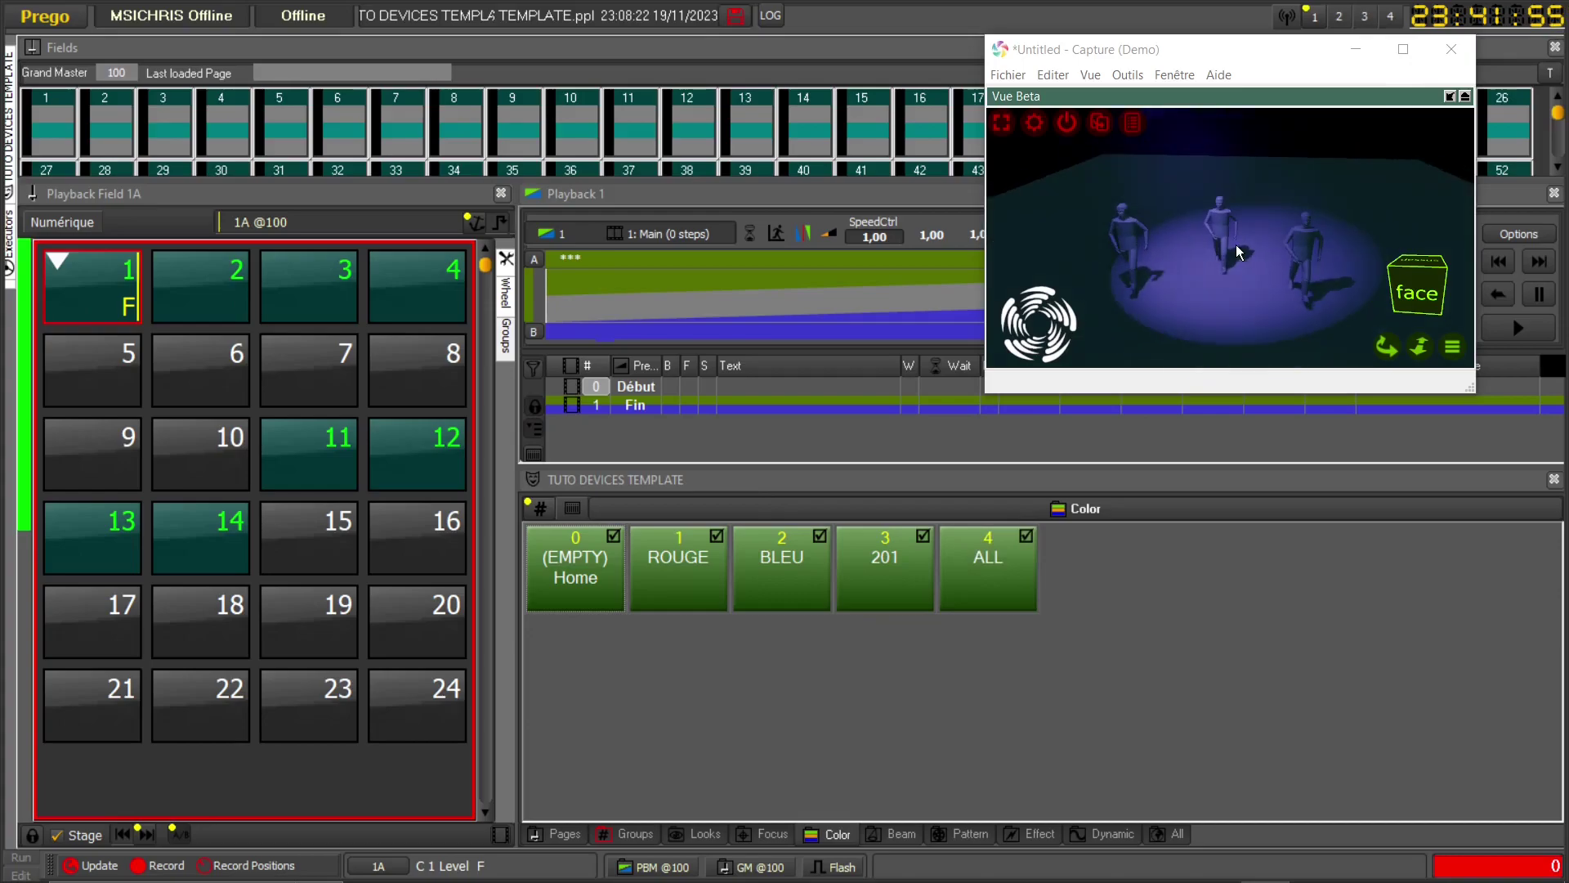
pyautogui.click(1341, 18)
pyautogui.click(500, 548)
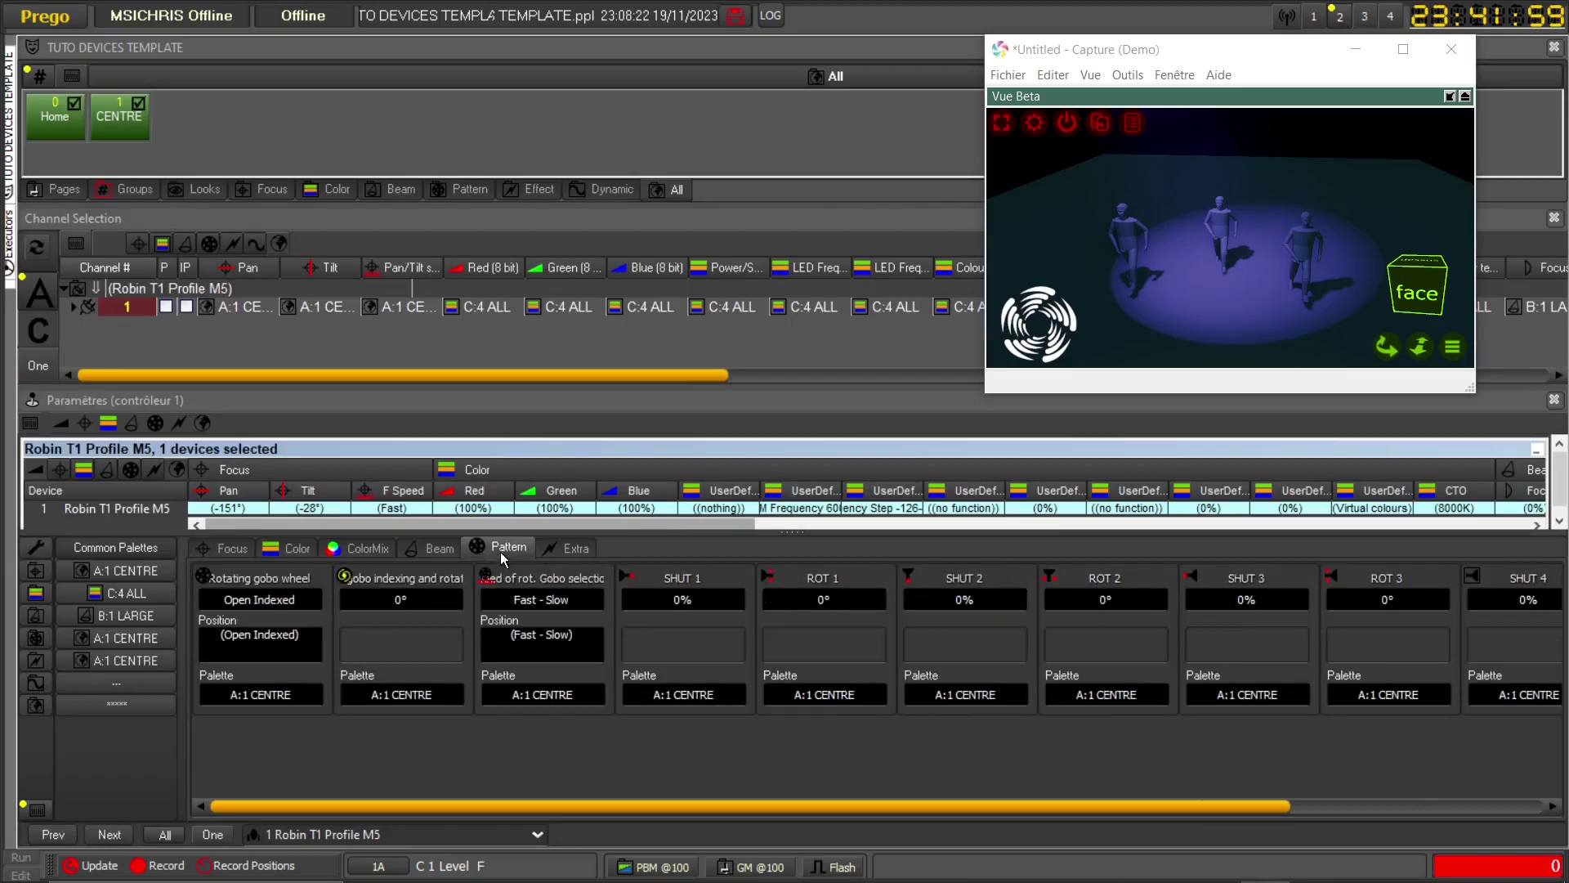
pyautogui.moveTo(631, 806); pyautogui.dragTo(927, 798)
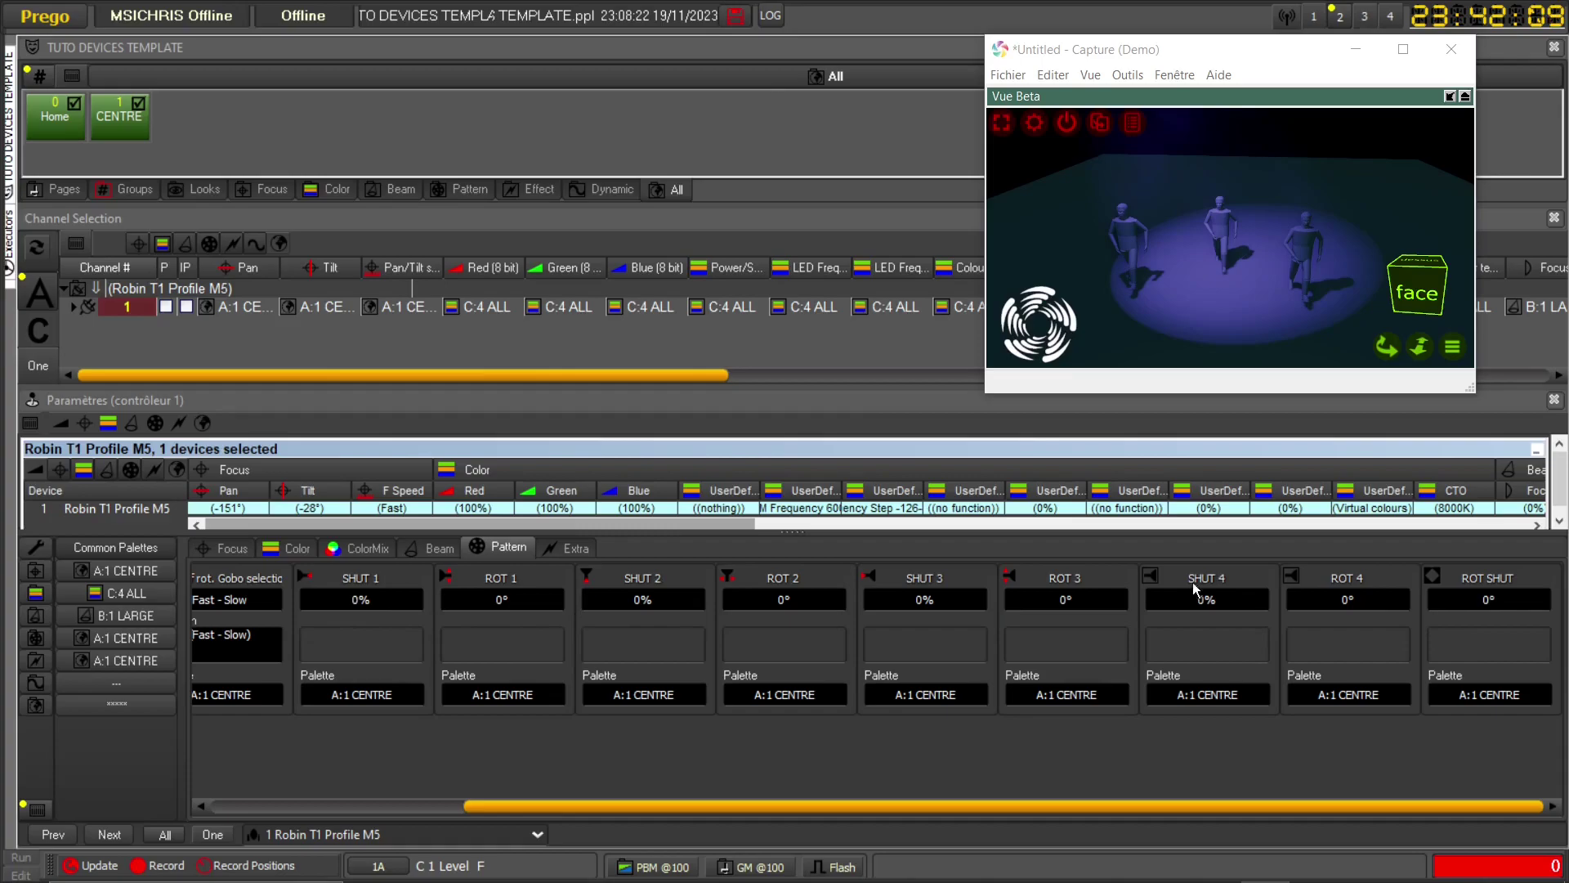
pyautogui.moveTo(362, 600); pyautogui.dragTo(361, 519)
pyautogui.moveTo(646, 607); pyautogui.dragTo(647, 564)
pyautogui.moveTo(1067, 600)
pyautogui.mouseDown()
pyautogui.moveTo(1068, 584)
pyautogui.moveTo(1068, 614)
pyautogui.mouseUp()
pyautogui.doubleClick(1072, 600)
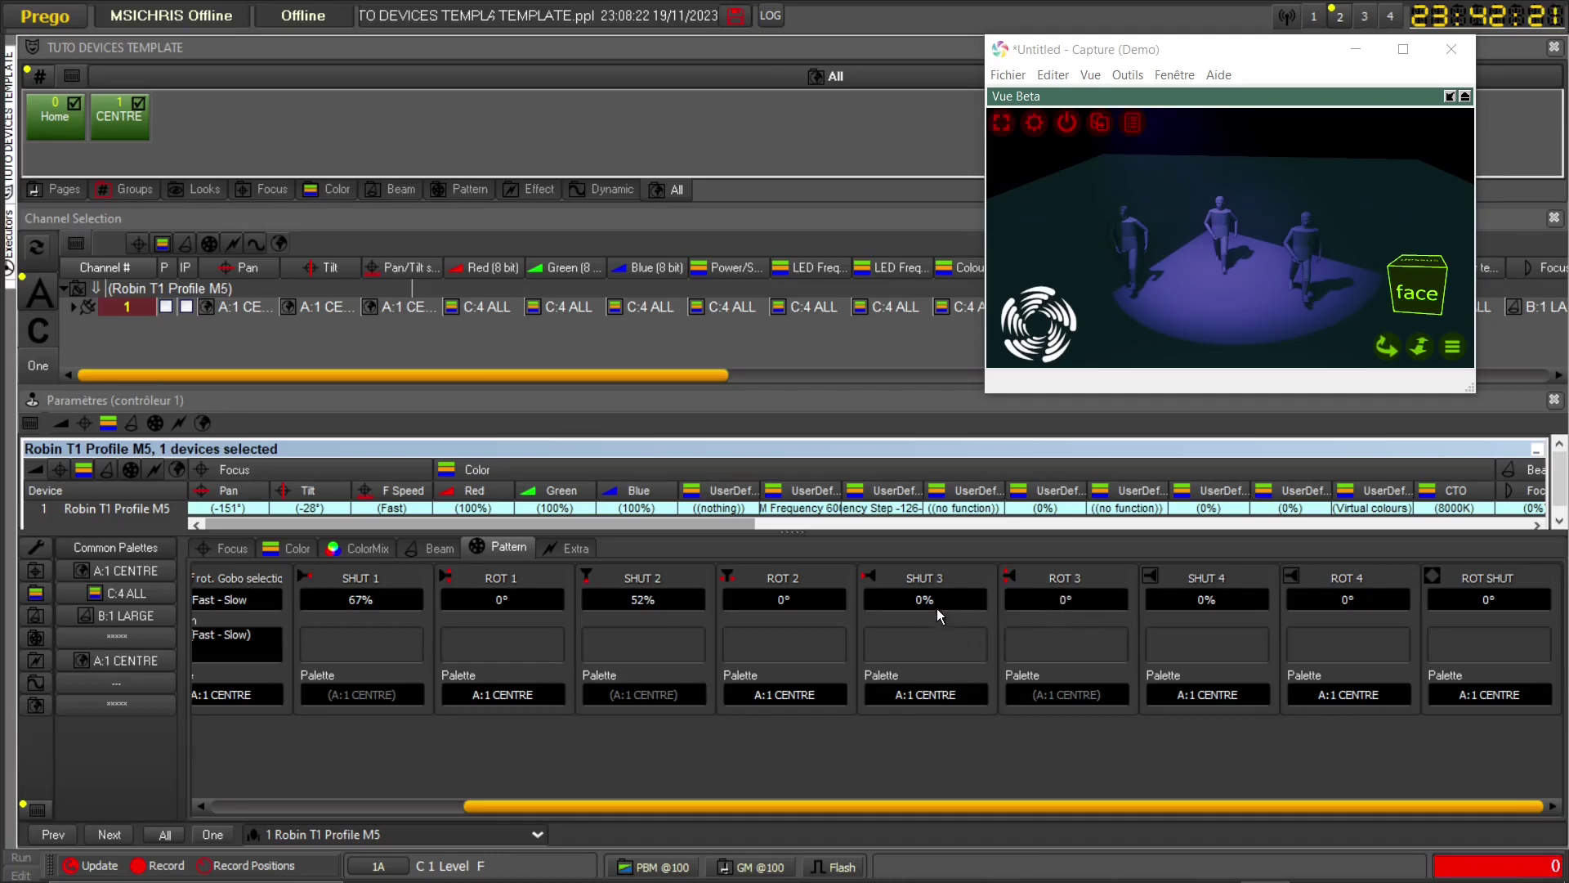
# - Insert SHUT 3 to 30% and SHUT 4 to 62%, reset ROT 4 to 0° and rotate ROT SHUT to -30°
pyautogui.moveTo(938, 606); pyautogui.dragTo(938, 603)
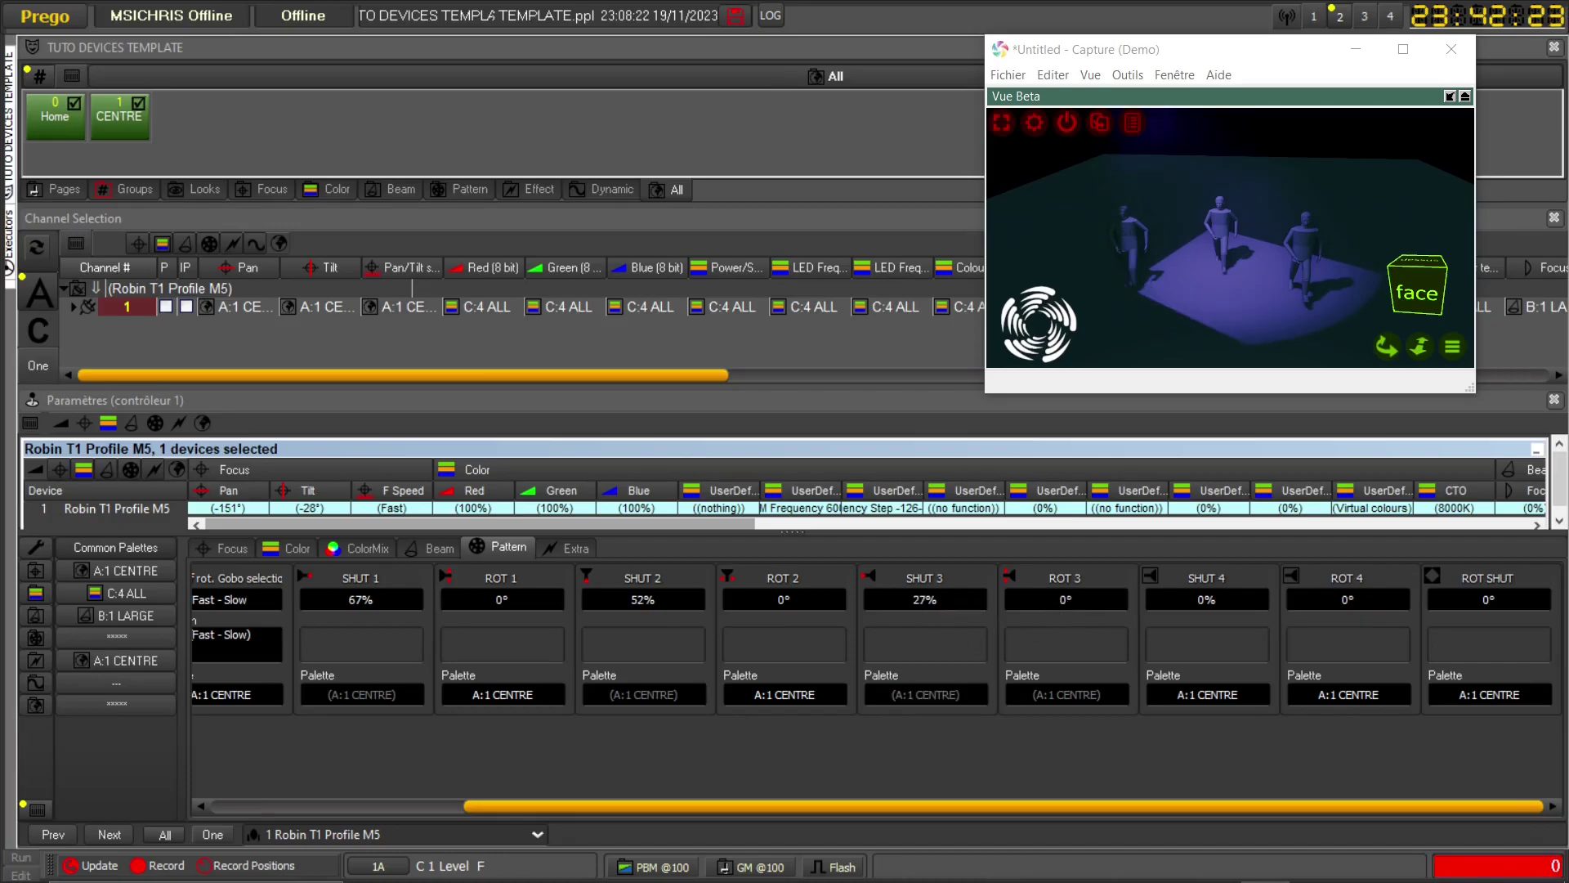
pyautogui.moveTo(1379, 601); pyautogui.dragTo(1308, 621)
pyautogui.moveTo(1209, 605); pyautogui.dragTo(1210, 593)
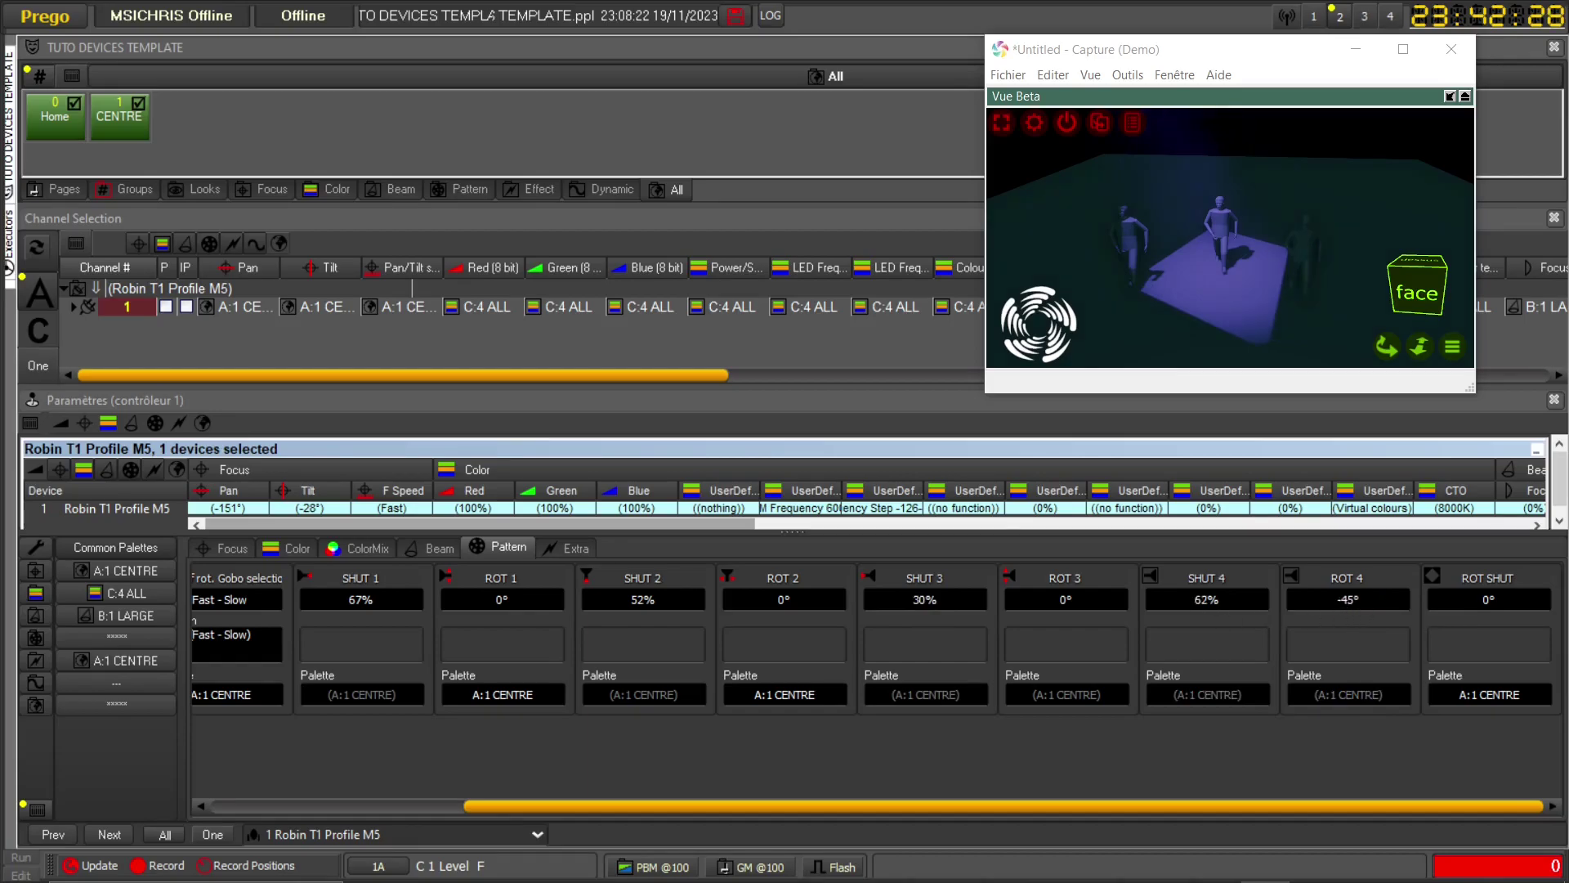
pyautogui.doubleClick(1355, 597)
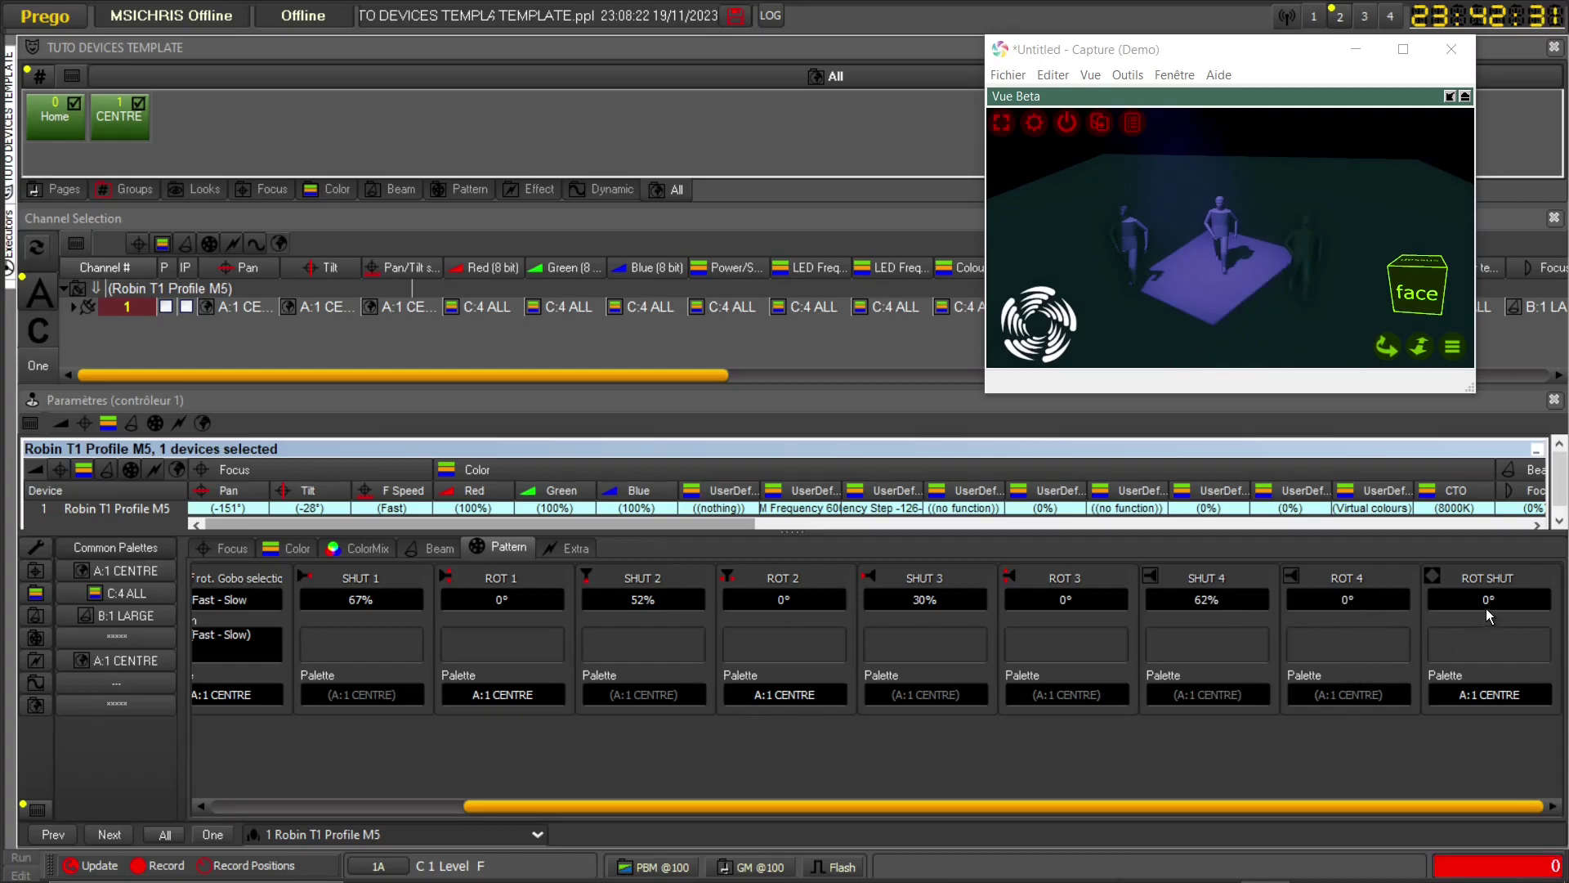
pyautogui.moveTo(1491, 601); pyautogui.dragTo(1490, 610)
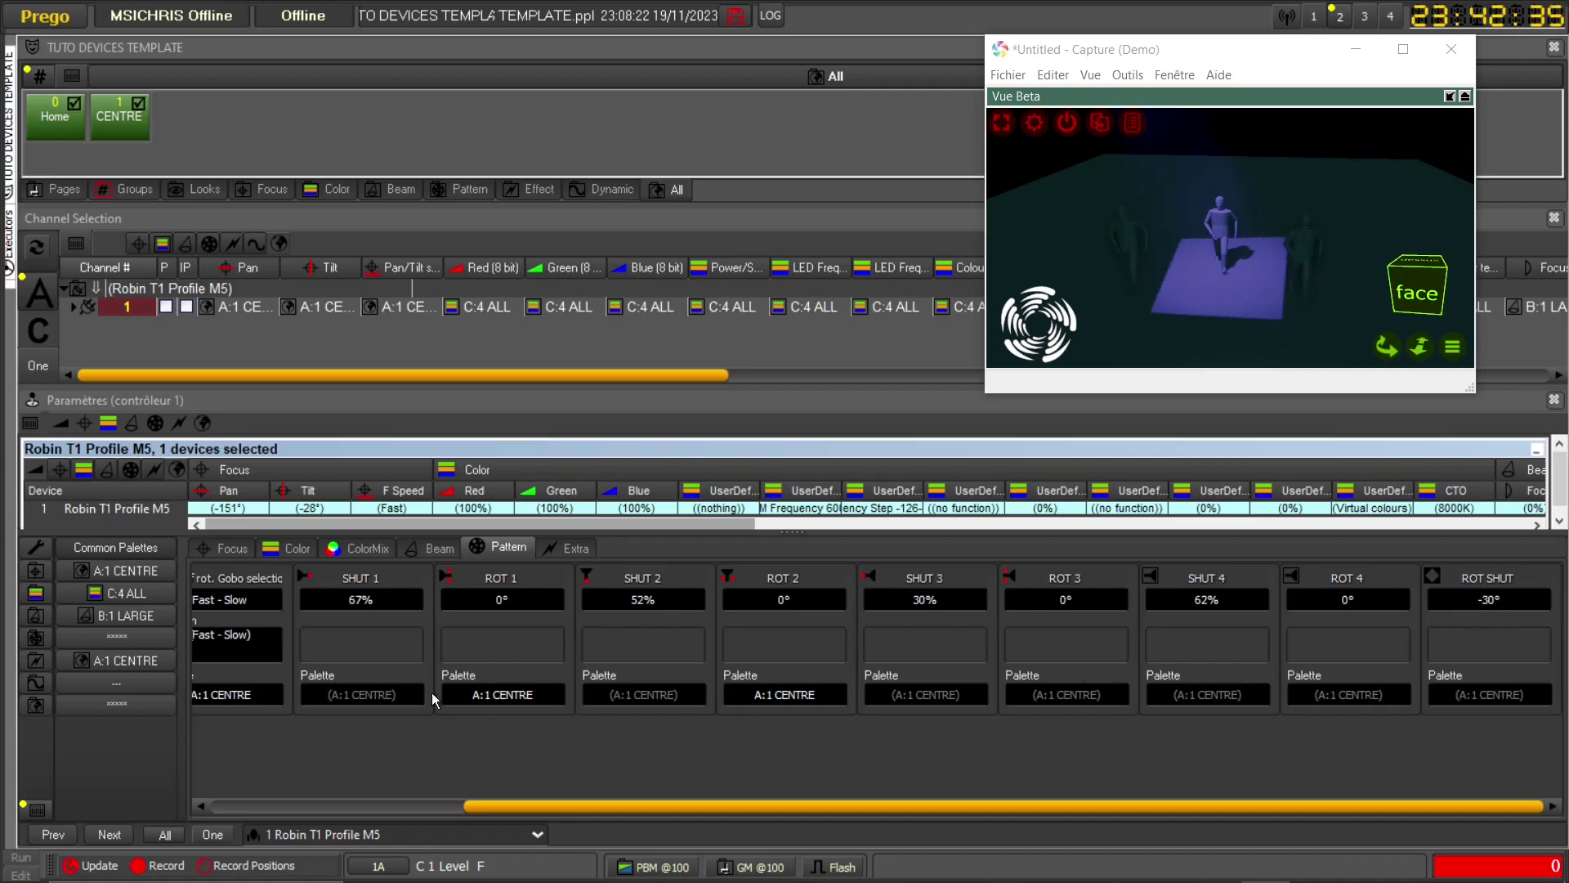
# - Set channel 1's four shutter blades, SHUT 1 to SHUT 4, to 50% each
pyautogui.doubleClick(360, 603)
pyautogui.doubleClick(661, 602)
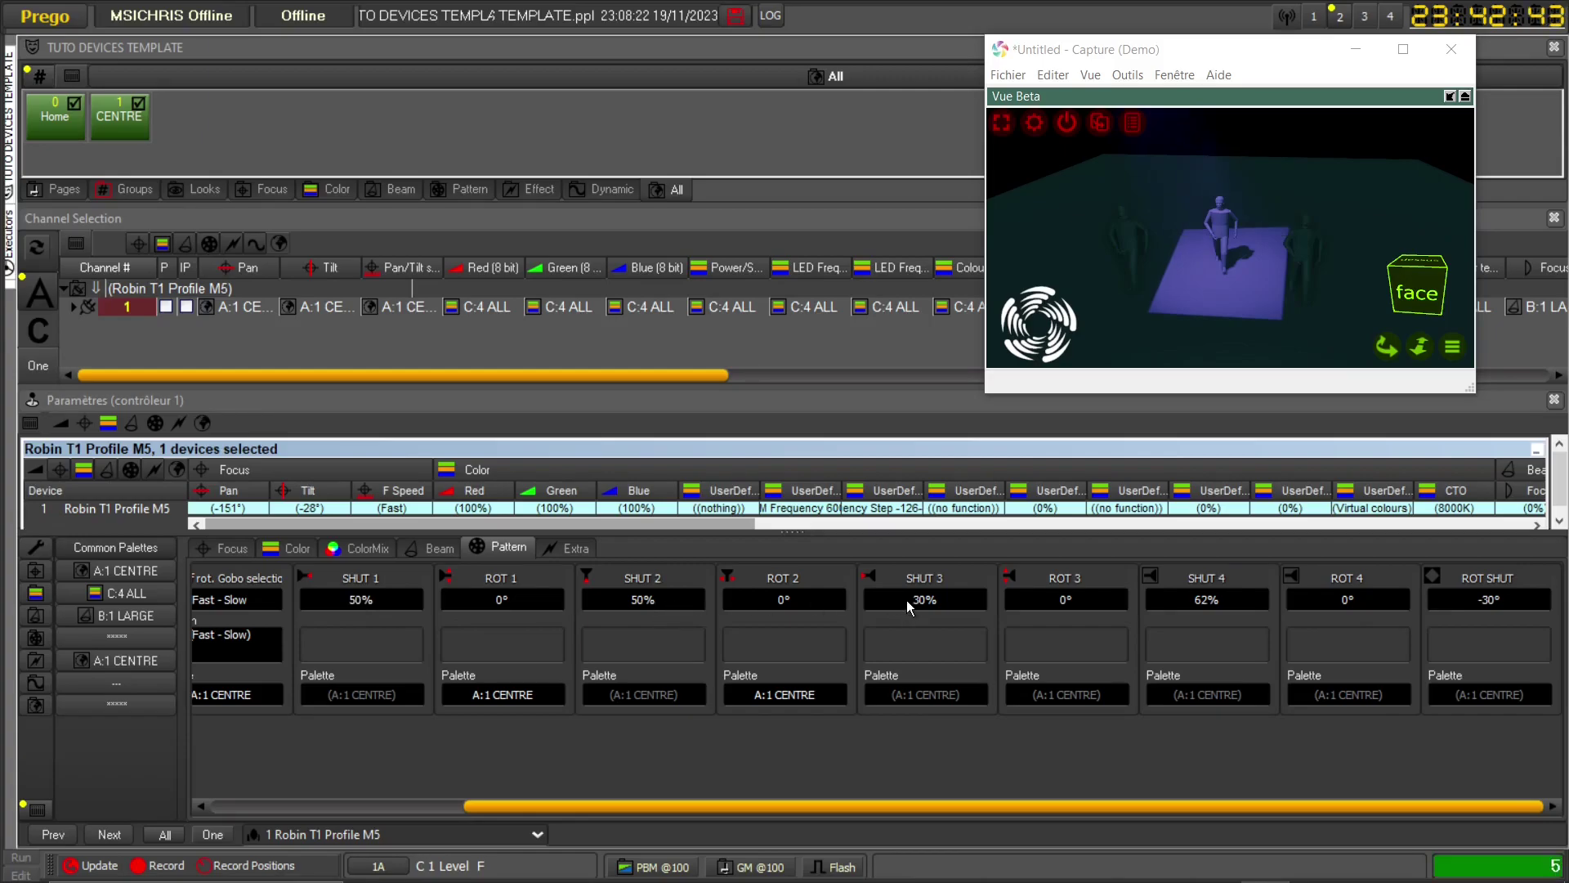
pyautogui.write('0')
pyautogui.doubleClick(939, 602)
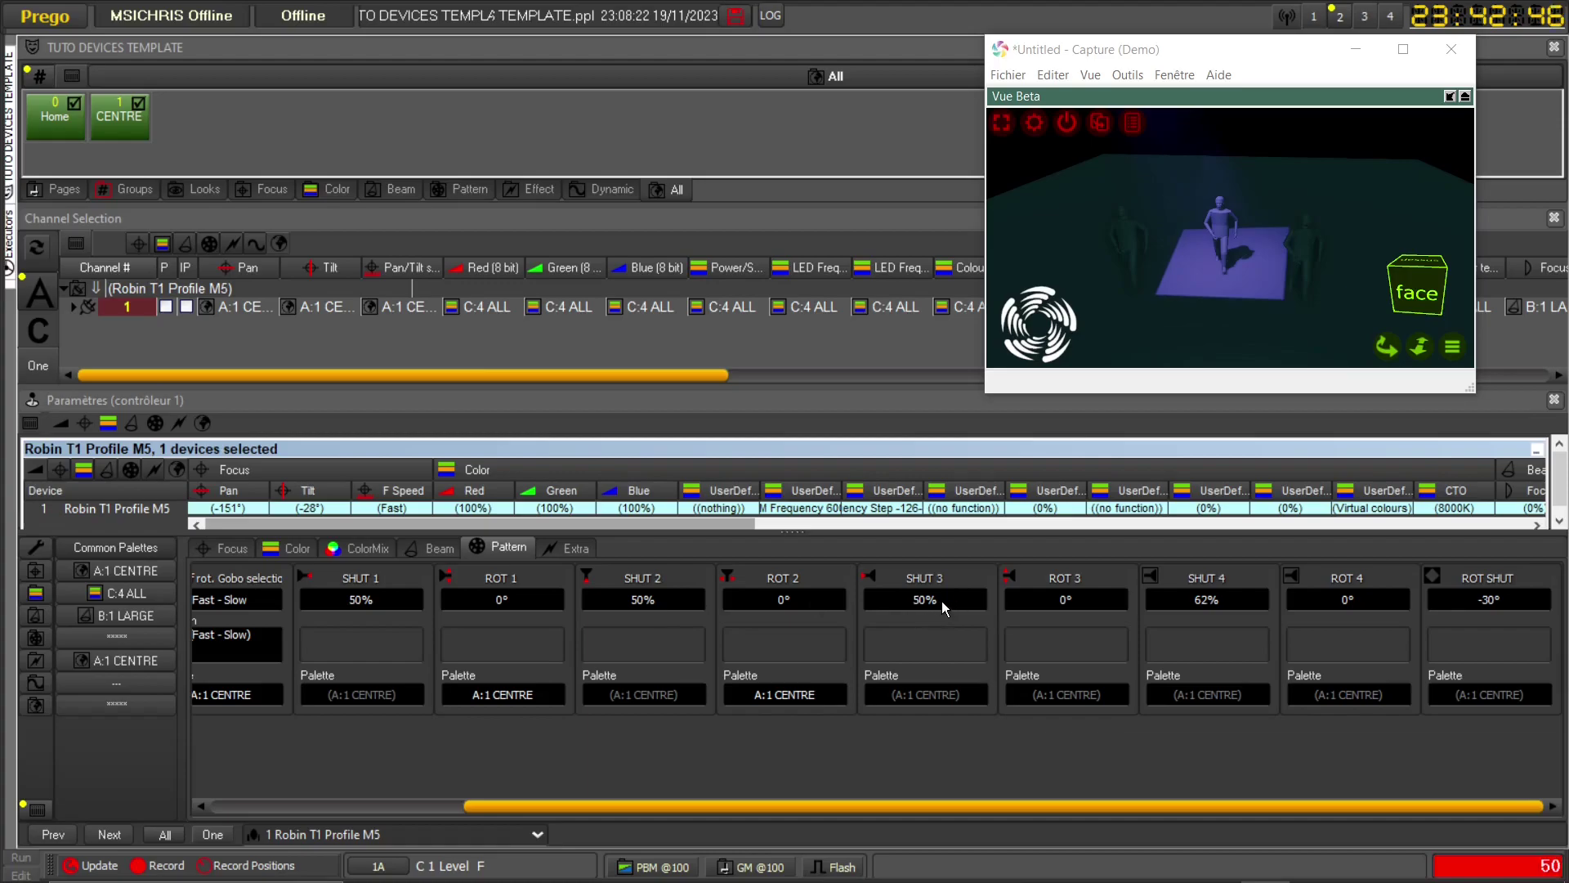
pyautogui.write('5')
pyautogui.doubleClick(1227, 606)
# - Rotate channel 1's ROT SHUT to +45° and set SHUT 1 to 50% again after shifting it
pyautogui.moveTo(1483, 605)
pyautogui.mouseDown()
pyautogui.moveTo(1483, 621)
pyautogui.moveTo(1483, 588)
pyautogui.mouseUp()
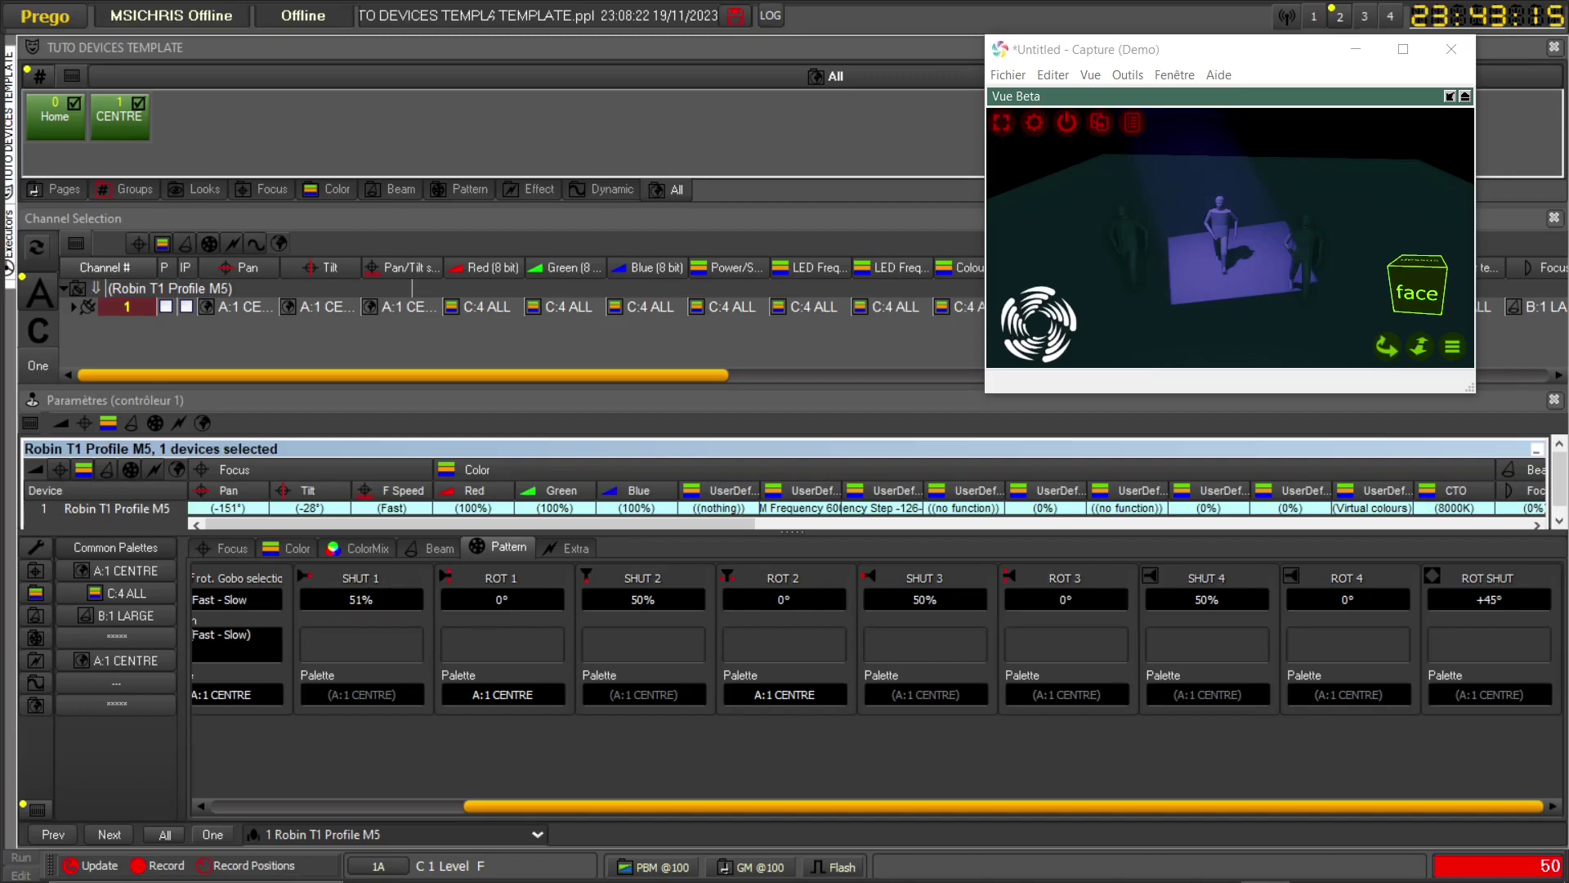
pyautogui.moveTo(361, 599)
pyautogui.mouseDown()
pyautogui.moveTo(361, 574)
pyautogui.moveTo(362, 630)
pyautogui.mouseUp()
pyautogui.write('5')
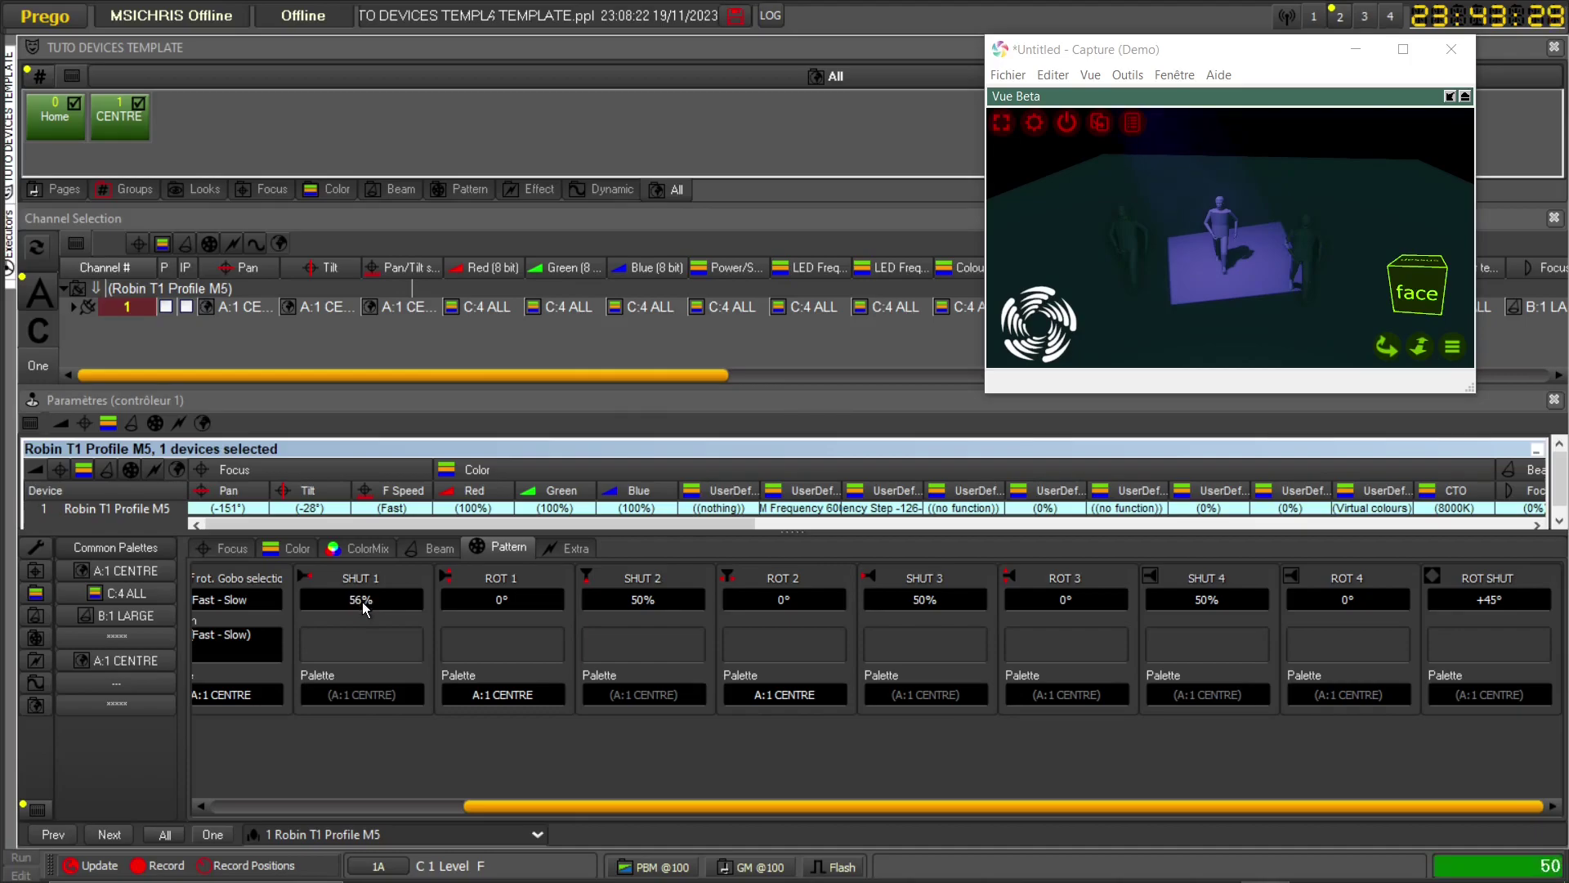
pyautogui.press('Return')
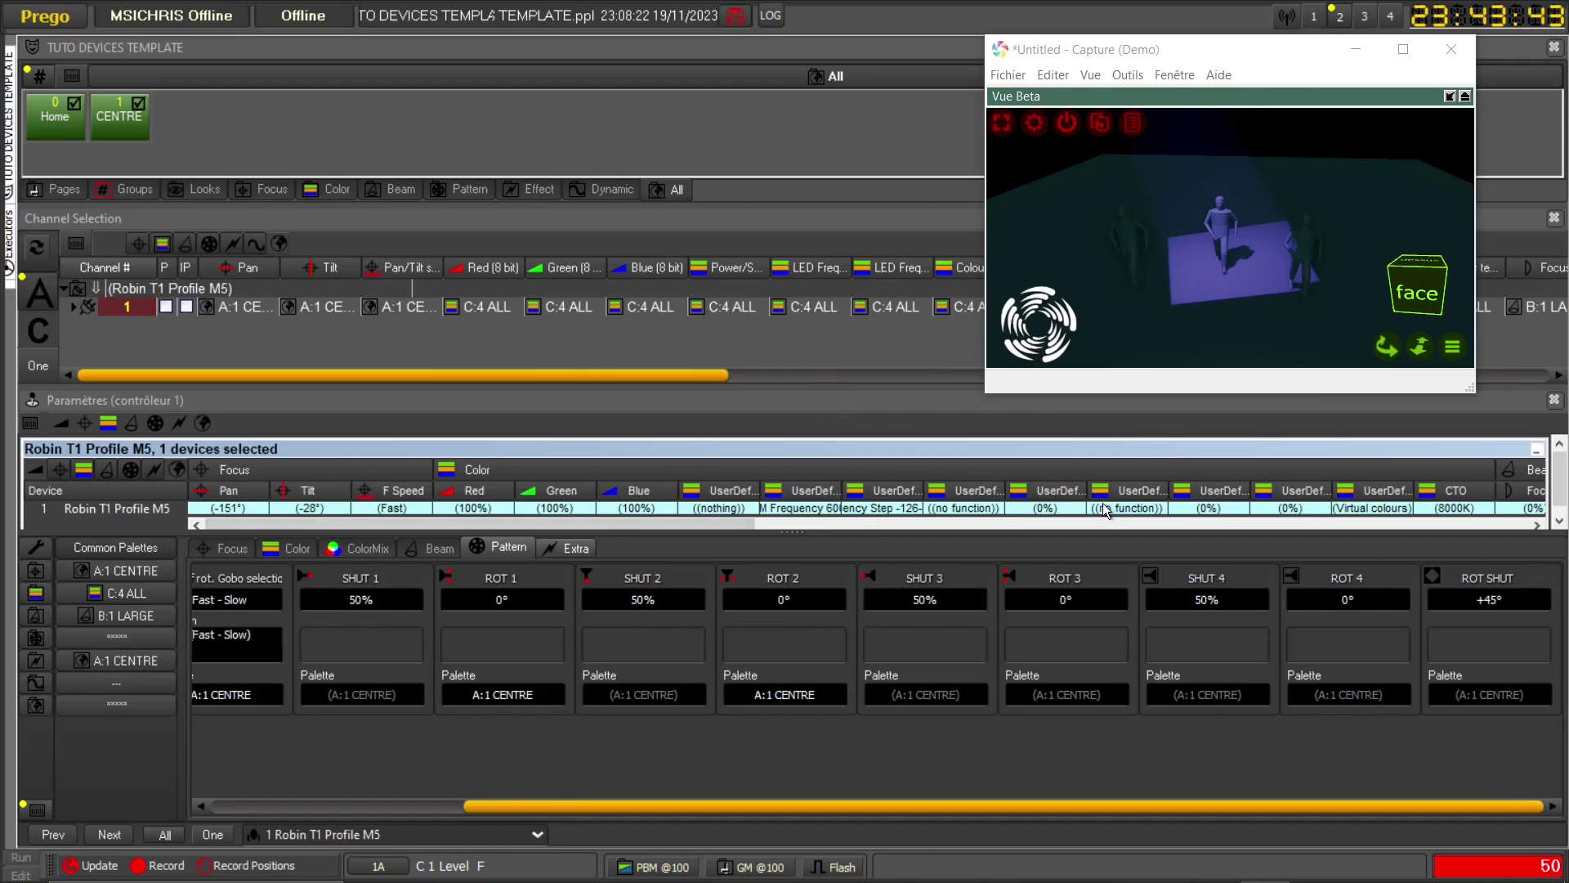
# - Record channel 1's shutter framing as a new Pattern palette with ID 1 named CARRE, saved as a reference
pyautogui.click(1314, 16)
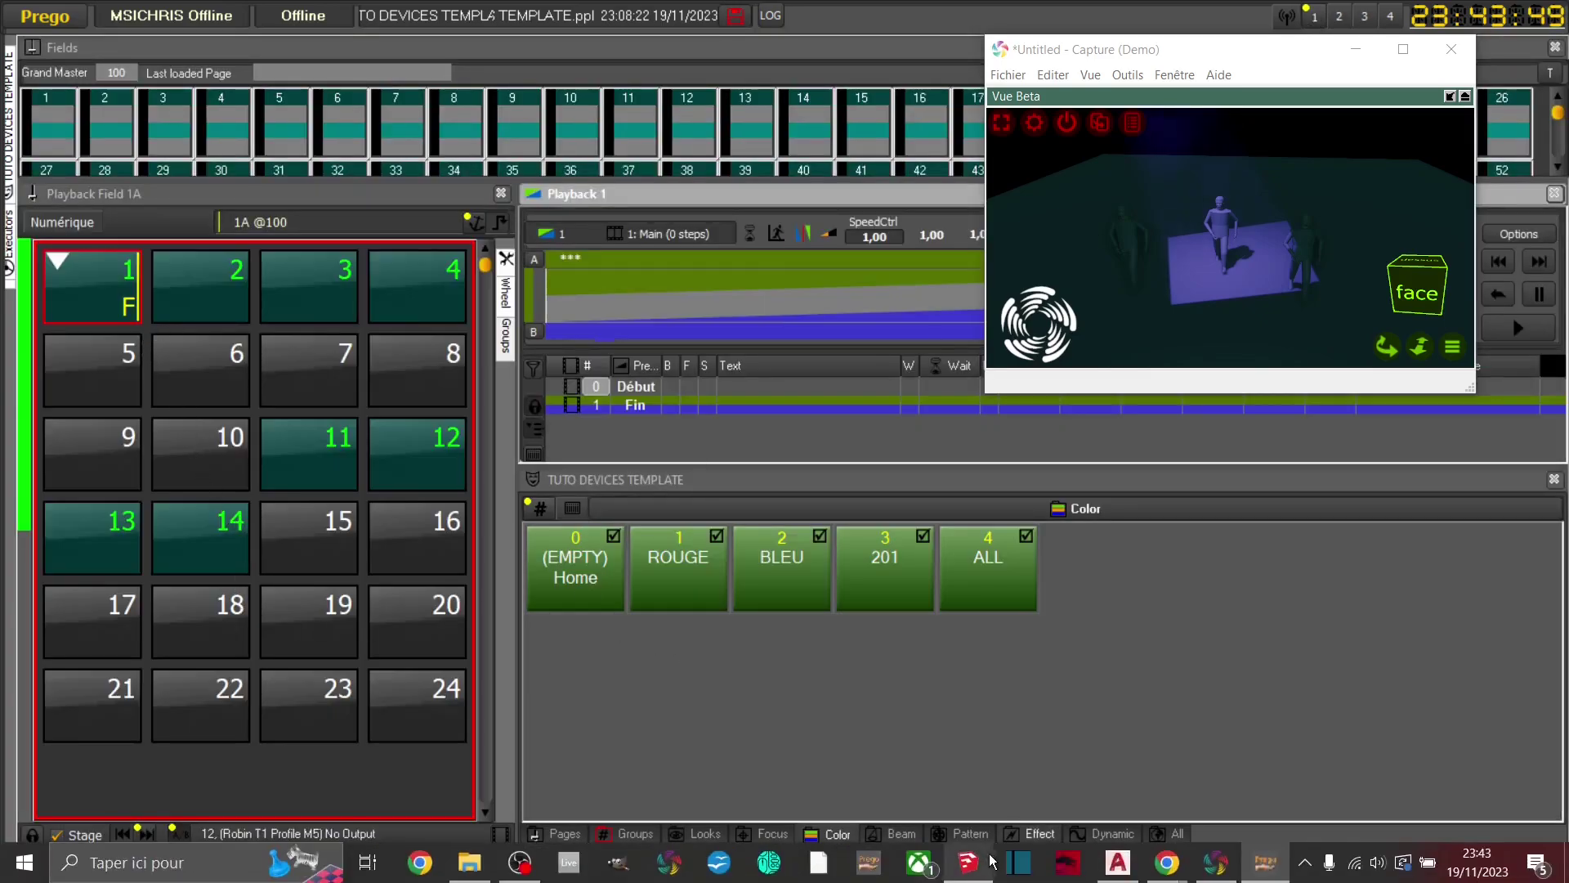
pyautogui.click(975, 835)
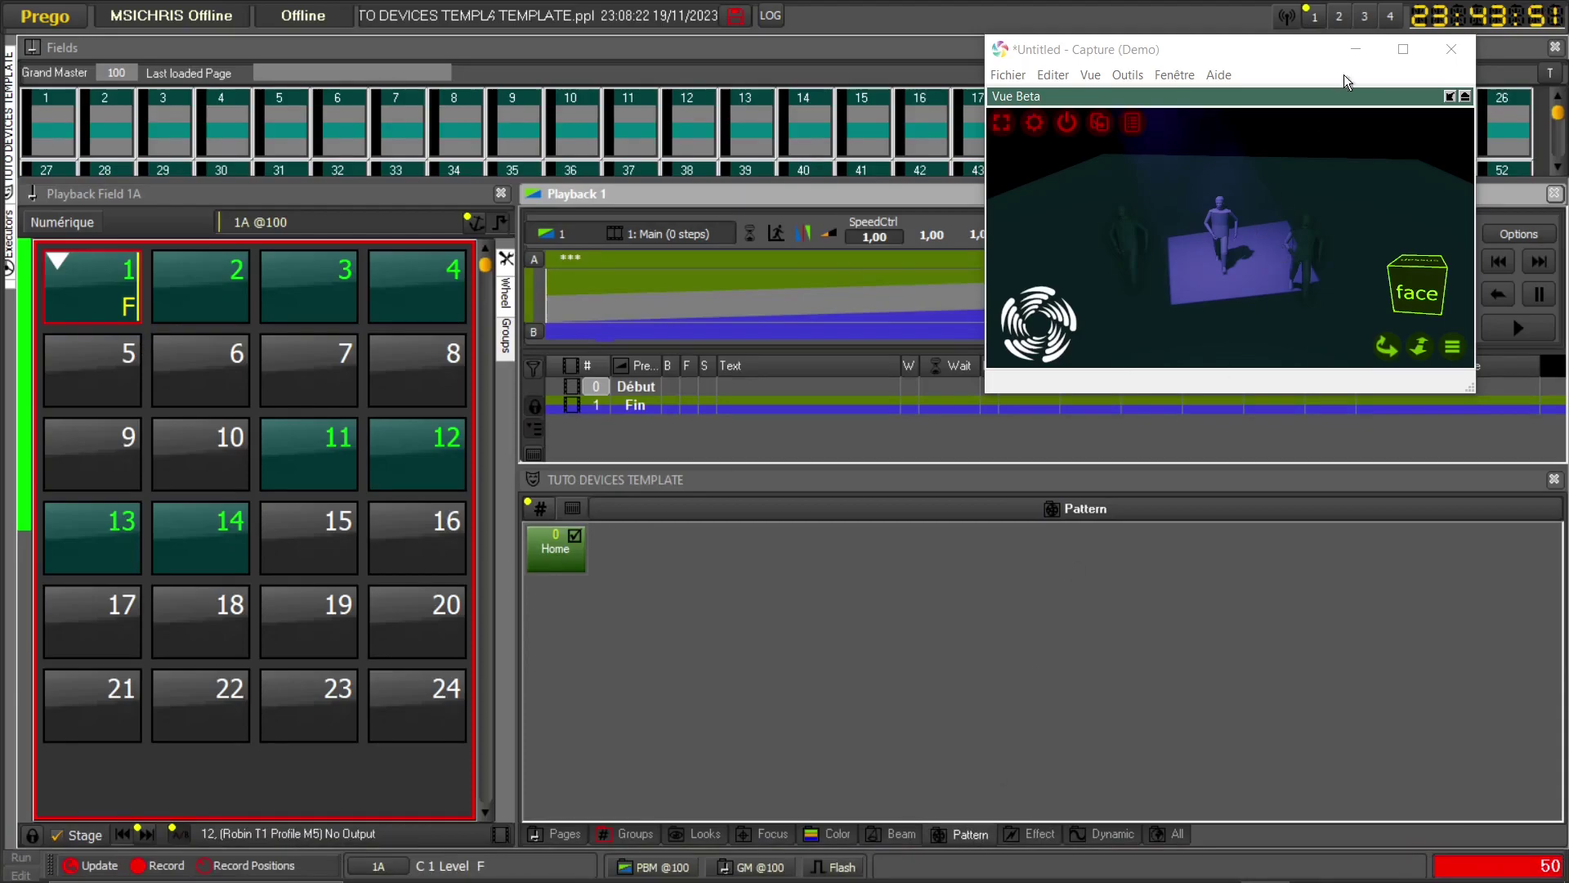
pyautogui.click(1365, 16)
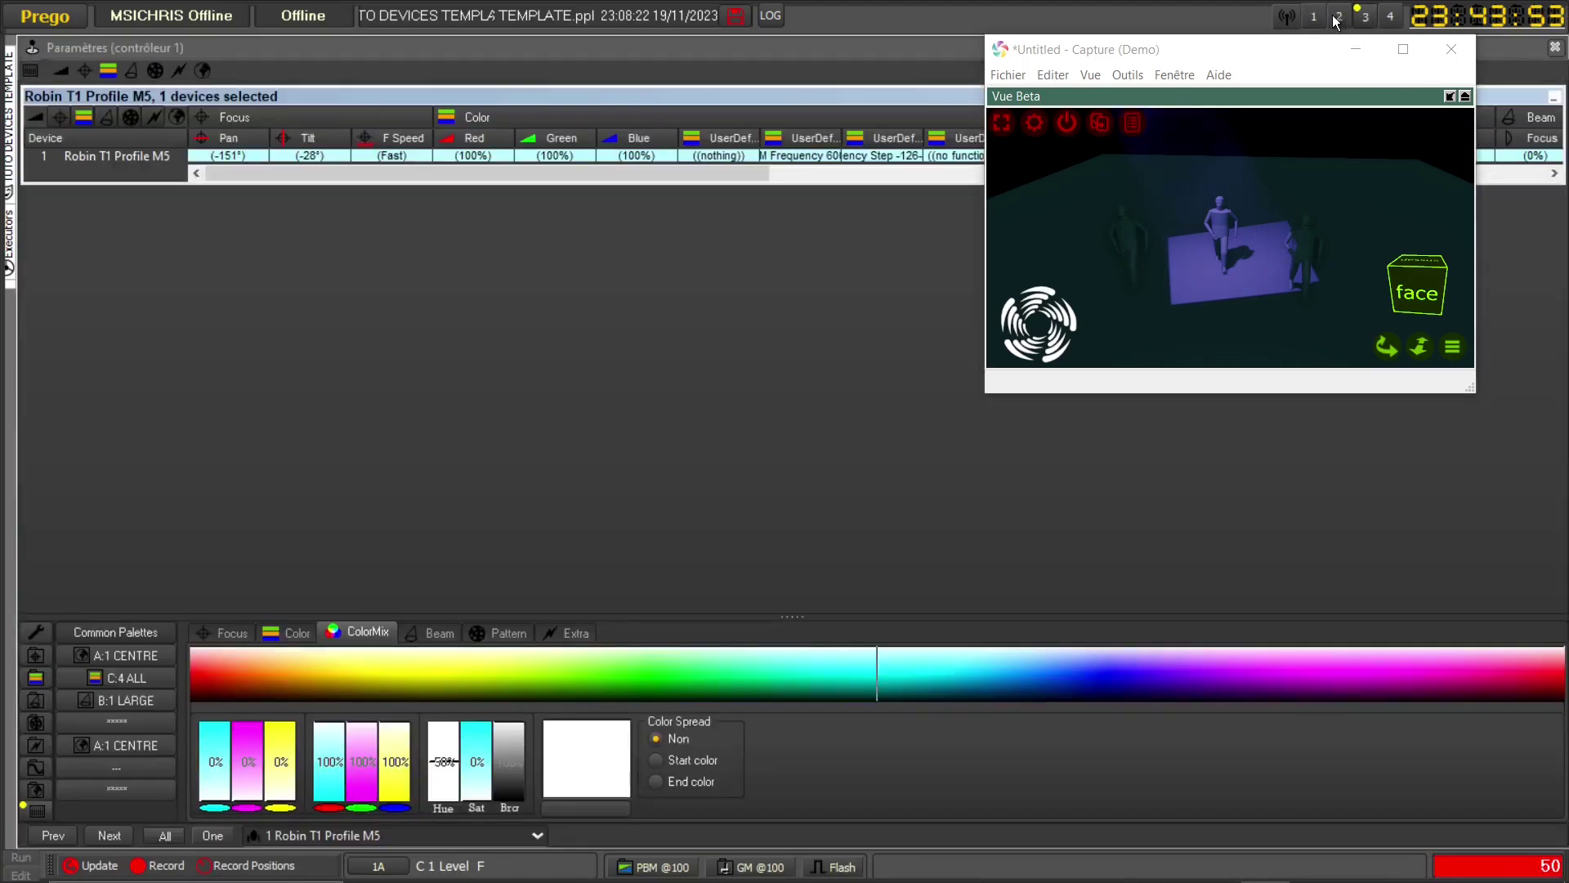
pyautogui.click(1316, 17)
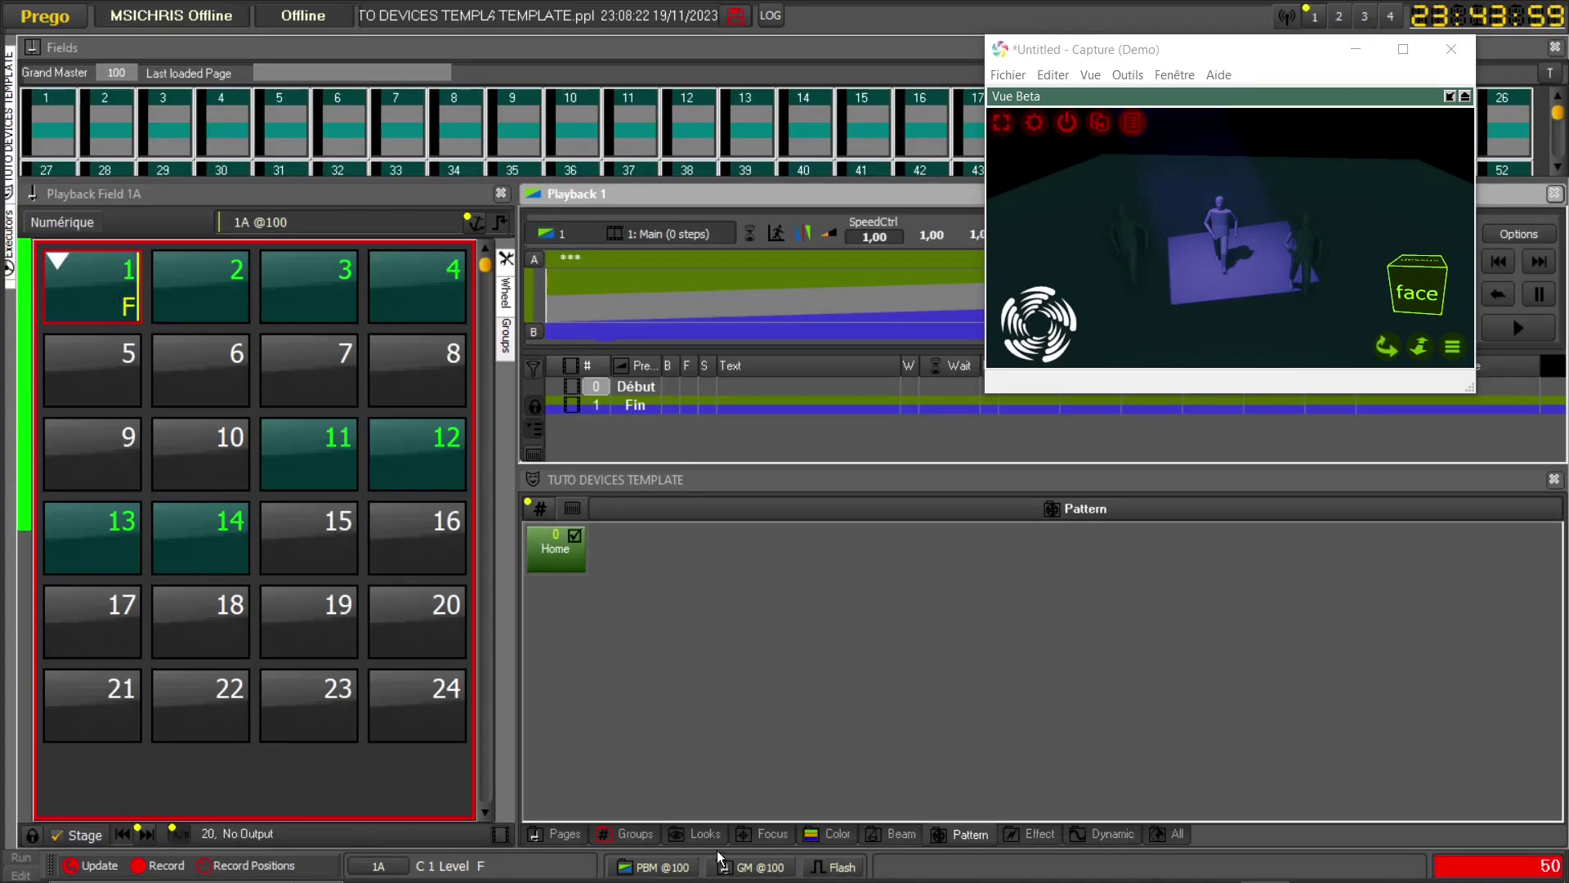
pyautogui.click(970, 833)
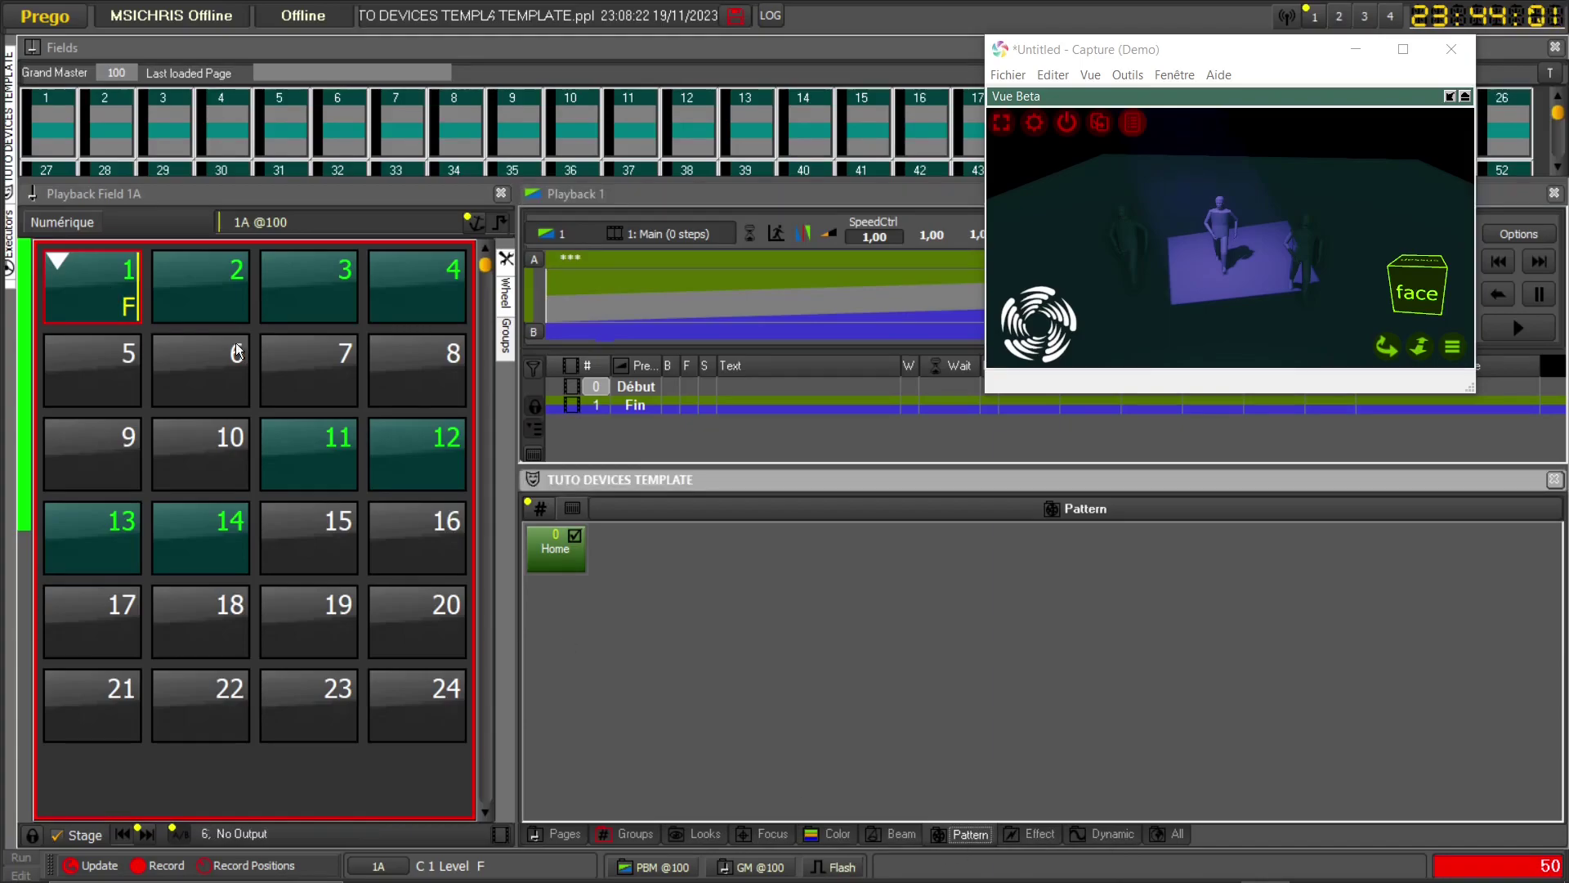
pyautogui.rightClick(635, 553)
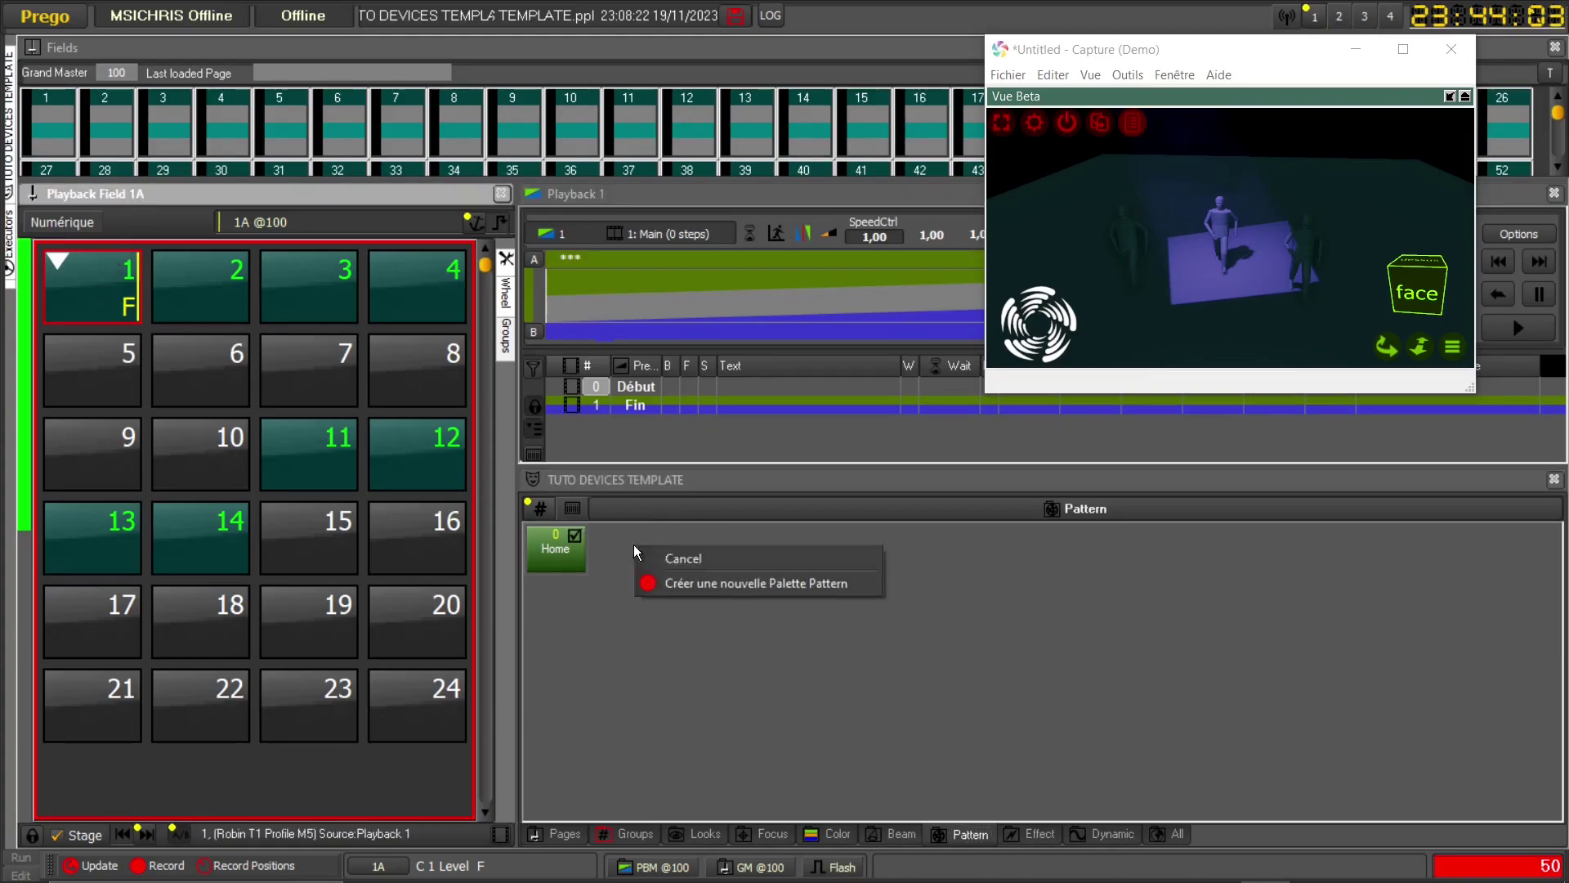
pyautogui.click(702, 590)
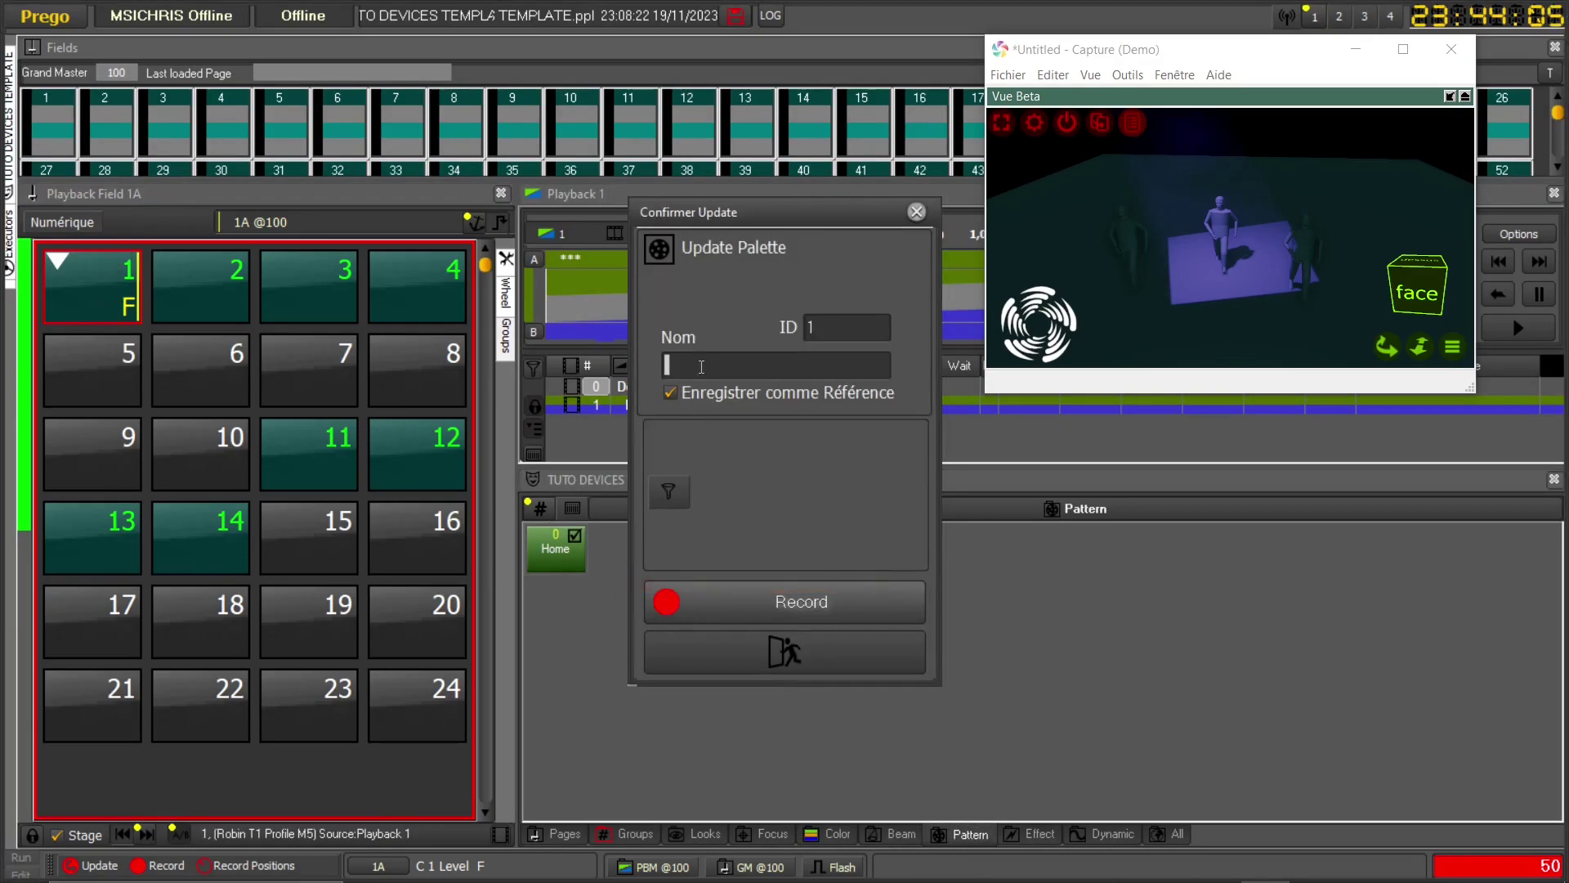
pyautogui.write('CARRE')
pyautogui.click(816, 615)
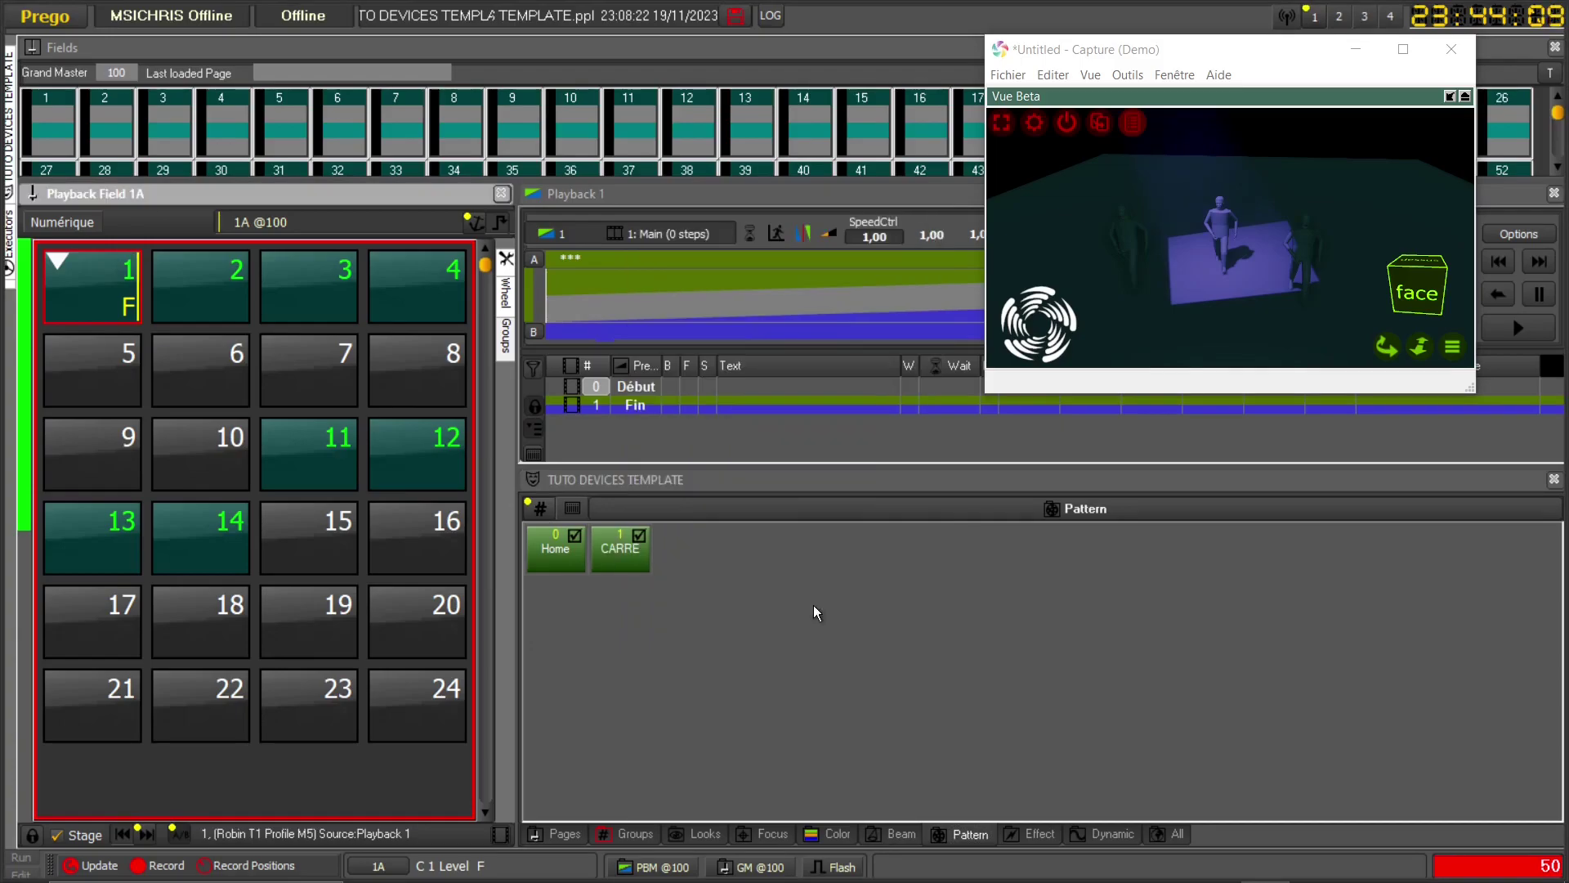
# - Test the Pattern palettes Home and CARRE on channel 1, and enlarge the palette tiles and their text
pyautogui.click(574, 545)
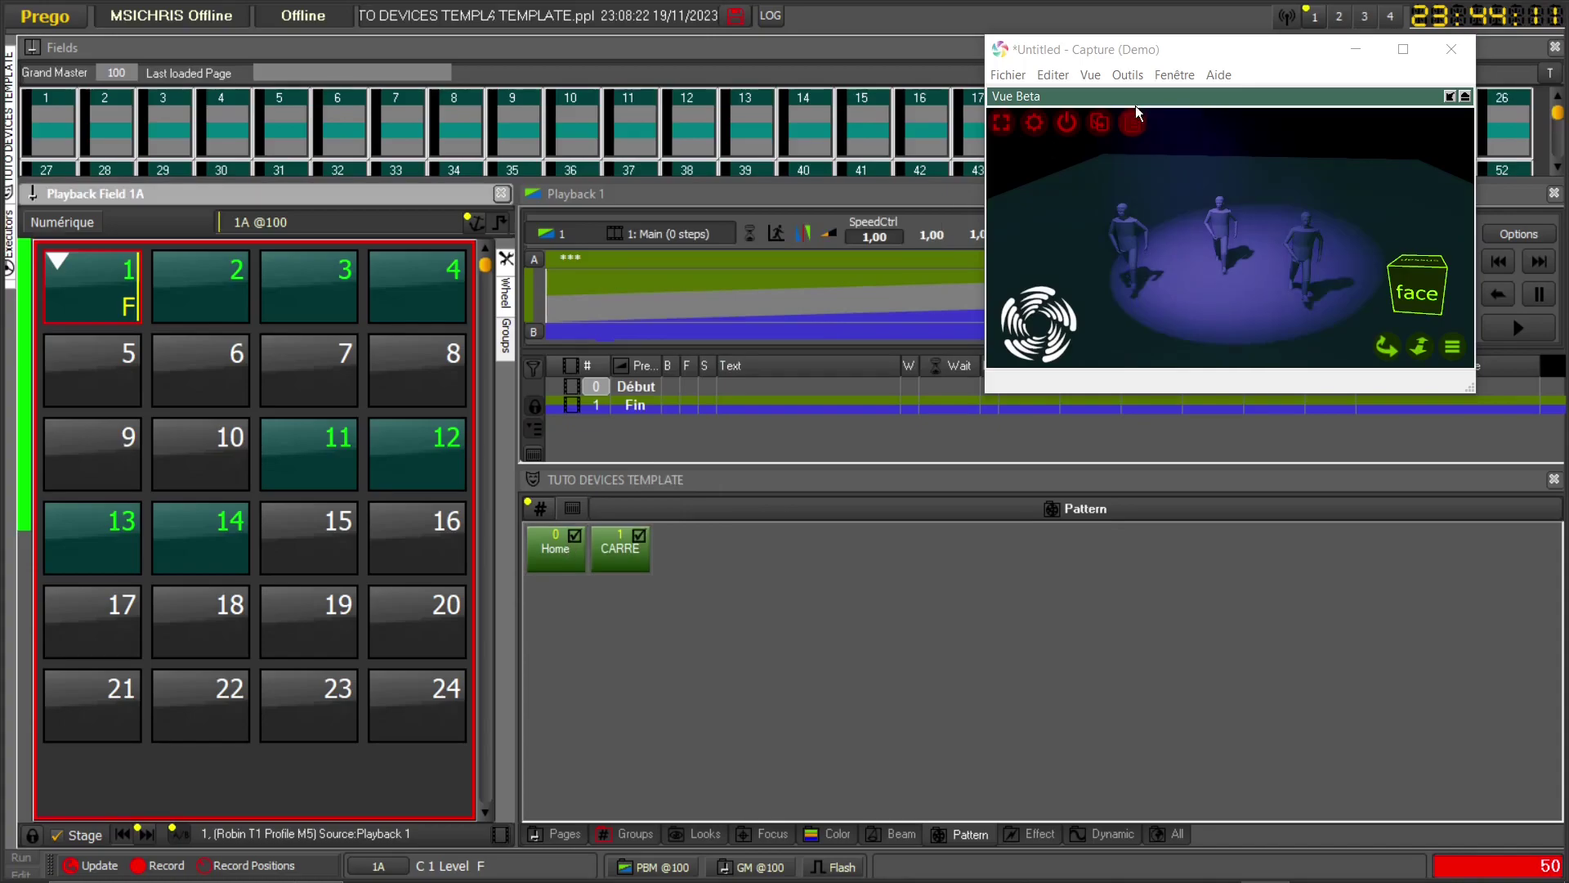
pyautogui.click(630, 556)
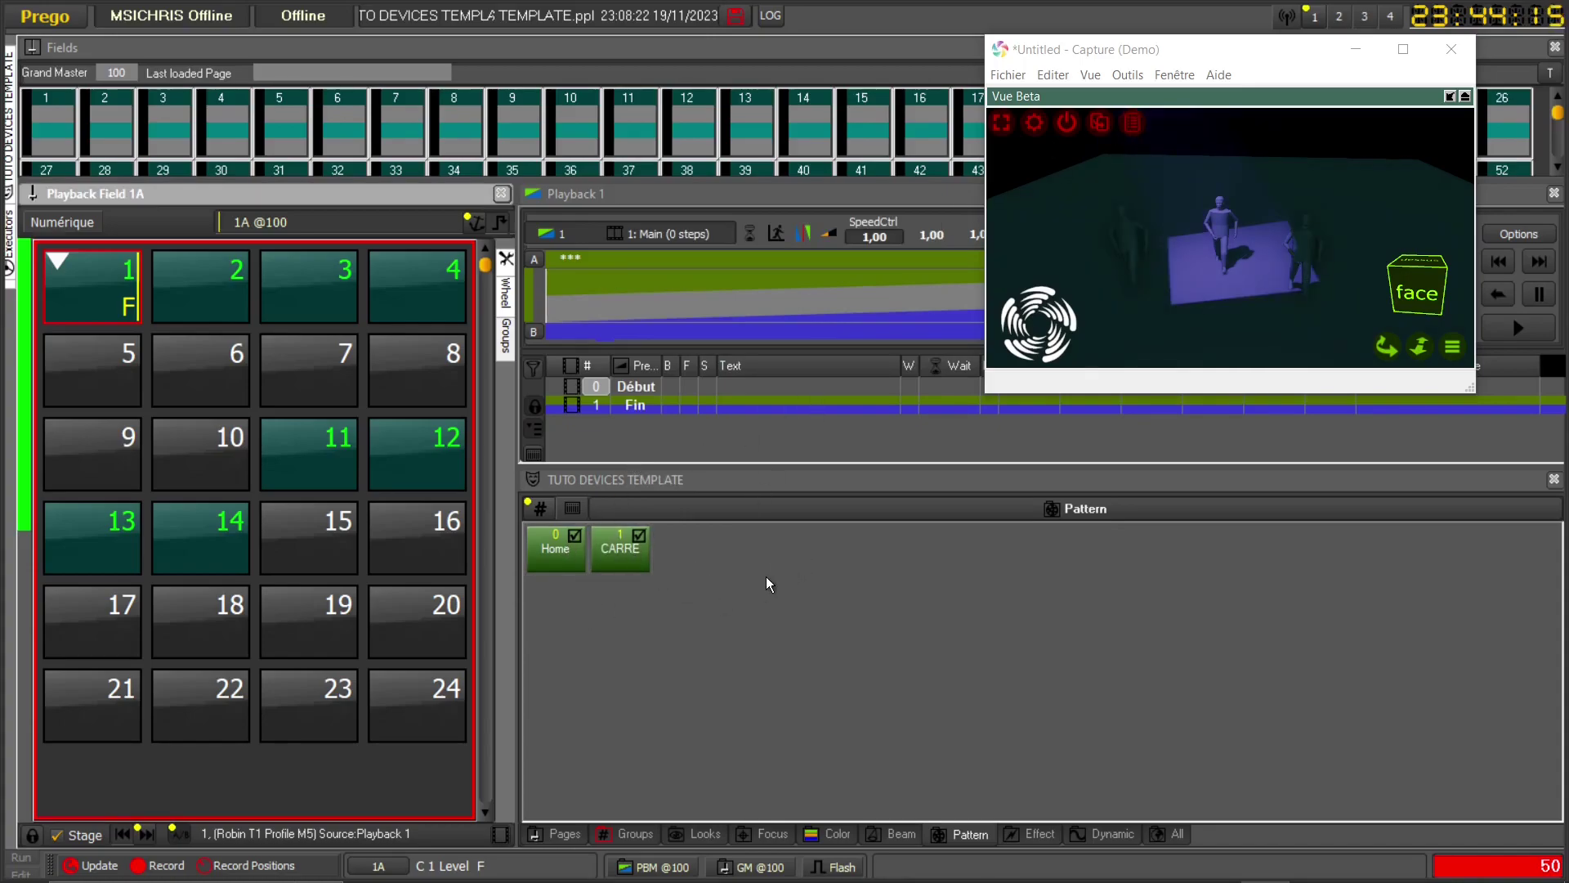
pyautogui.click(697, 572)
pyautogui.scroll(5, 698, 574)
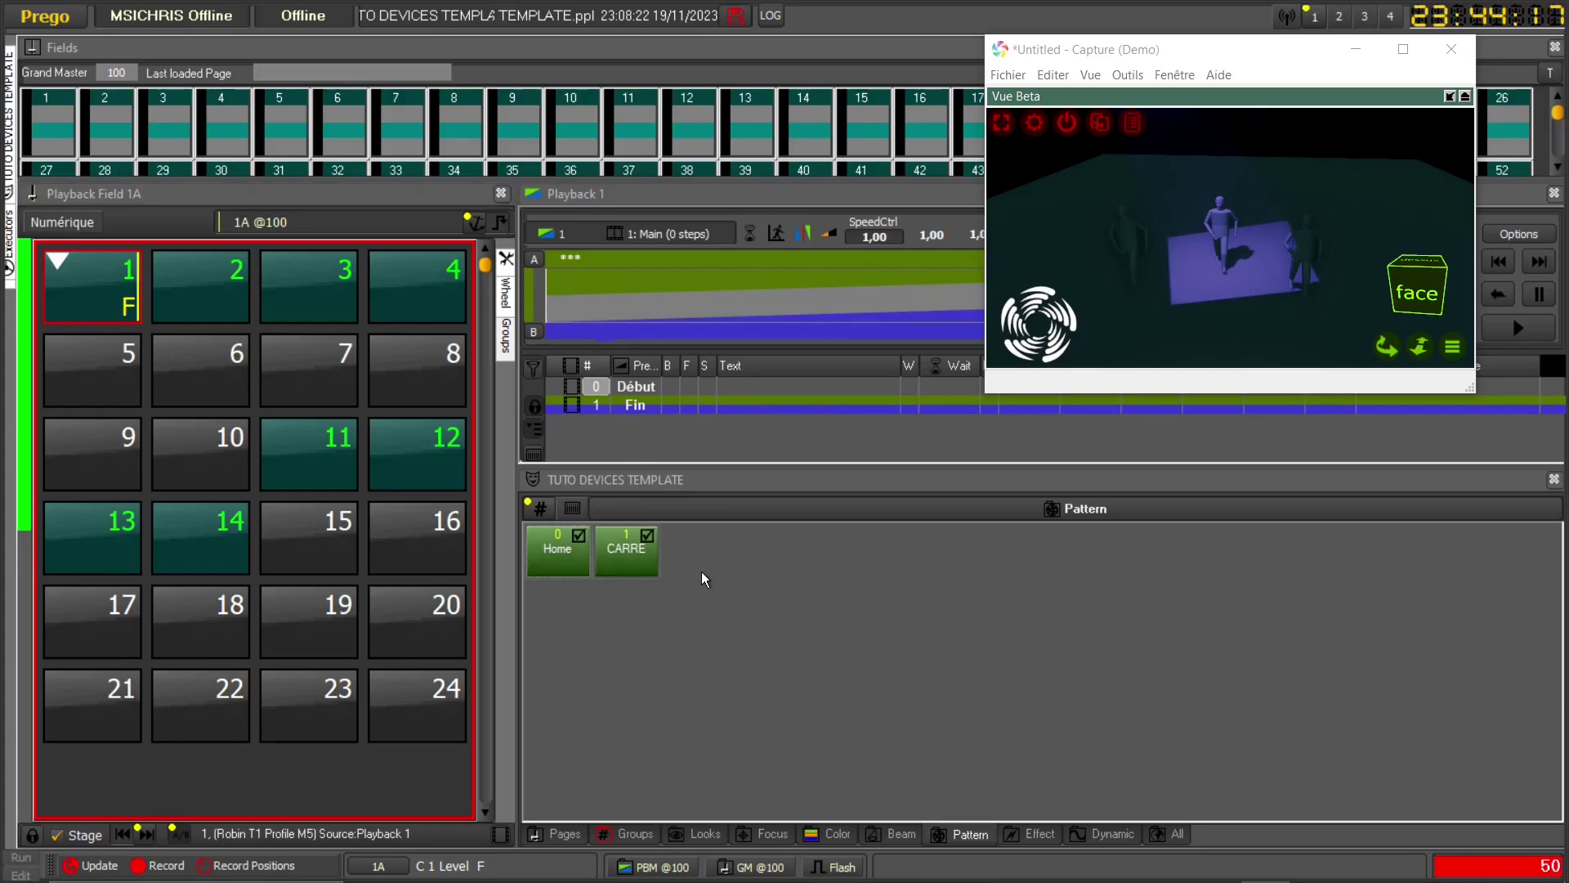
pyautogui.scroll(5, 733, 573)
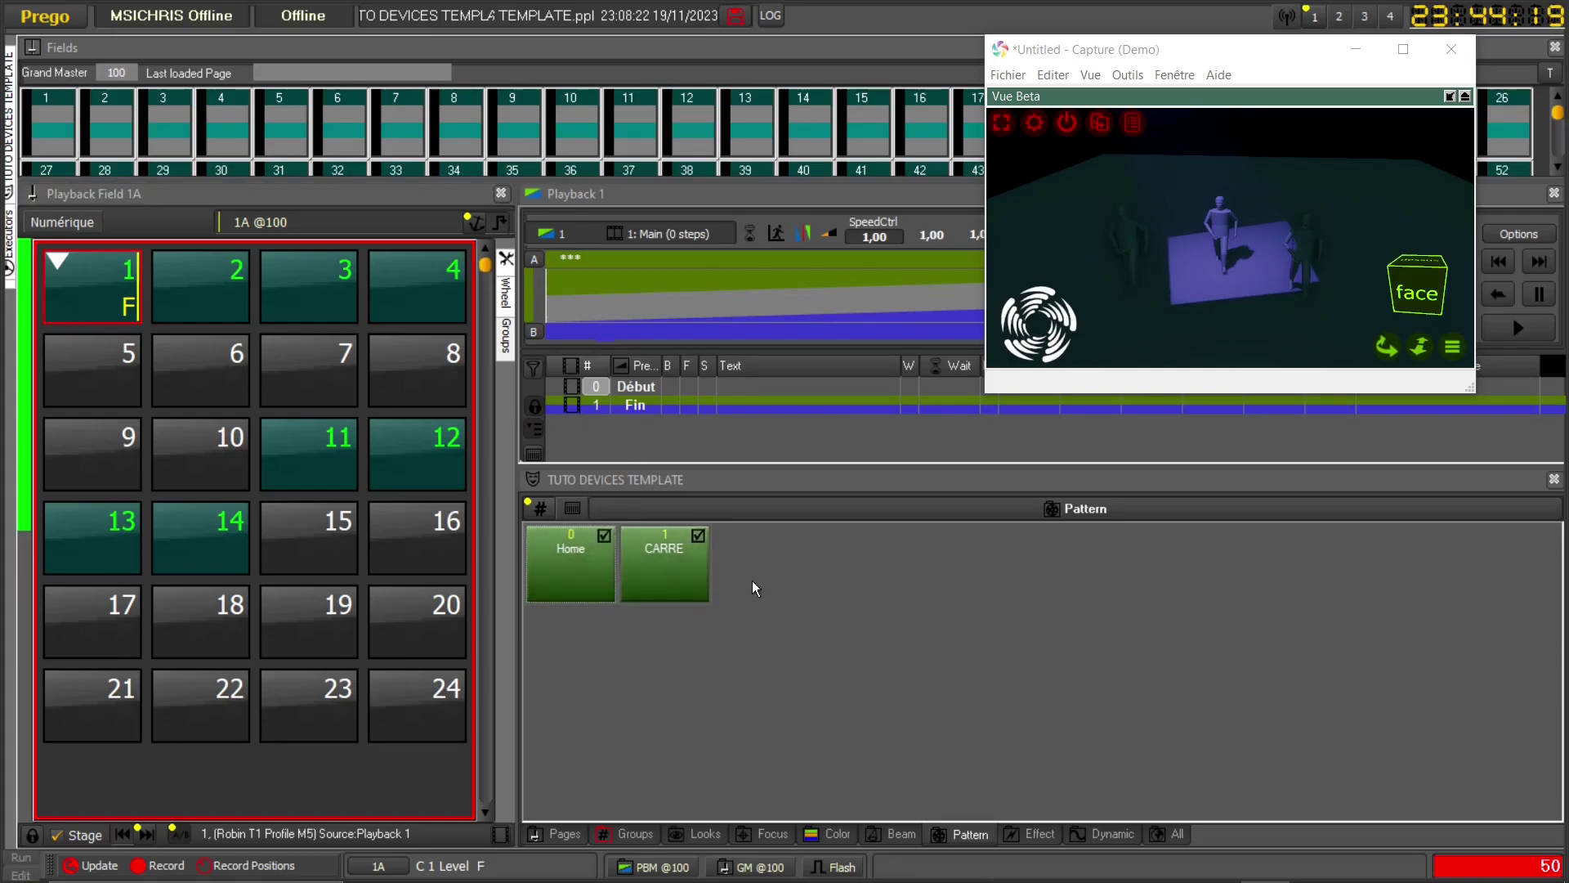
pyautogui.scroll(2, 764, 590)
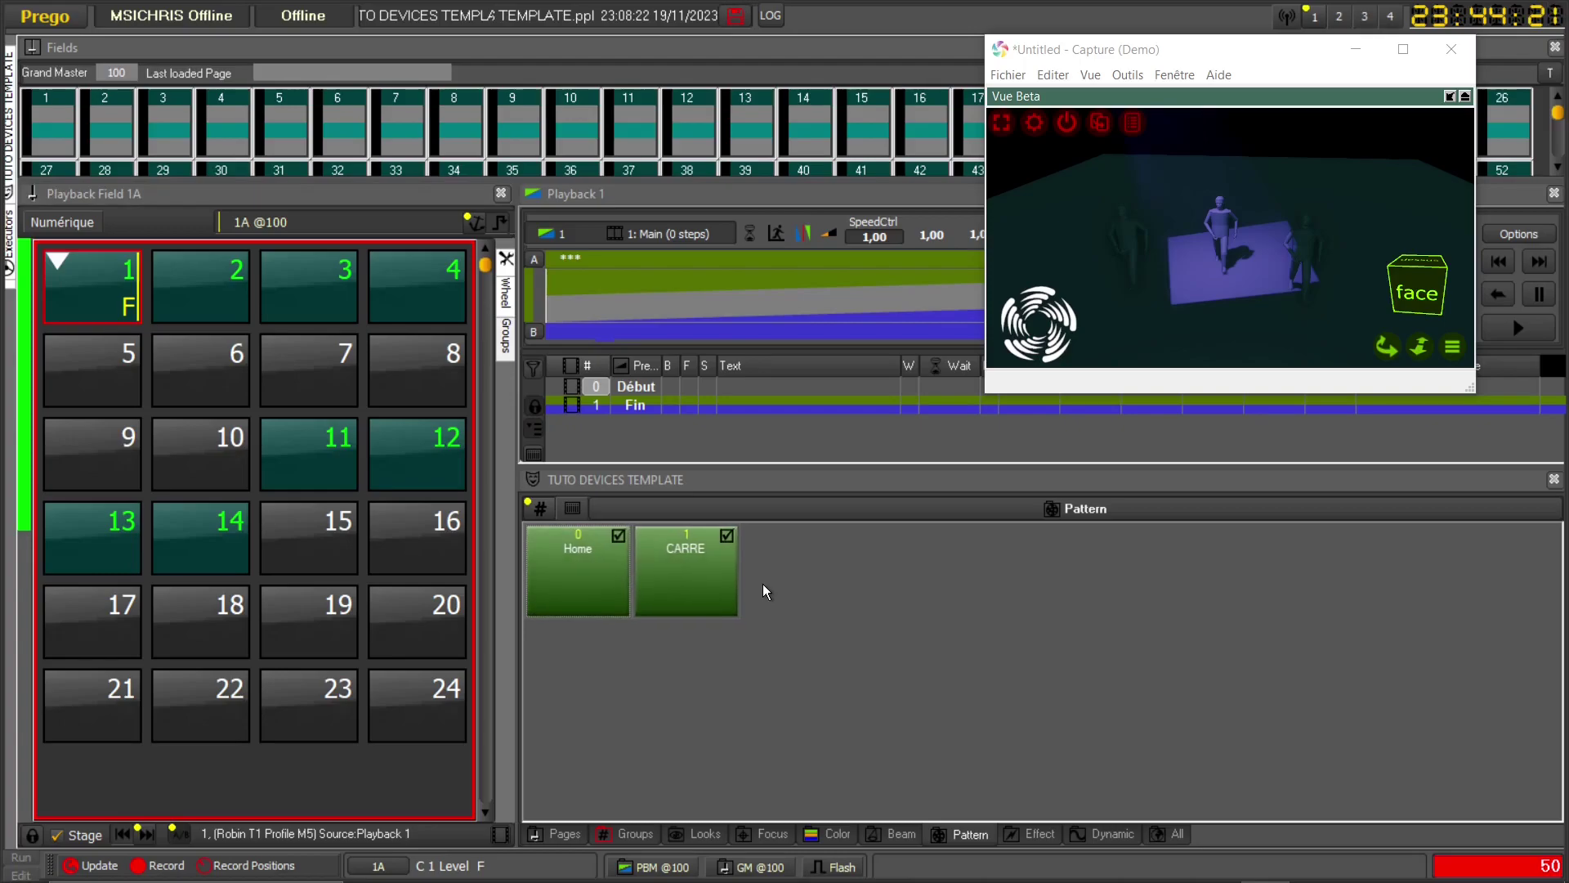
pyautogui.scroll(4, 718, 613)
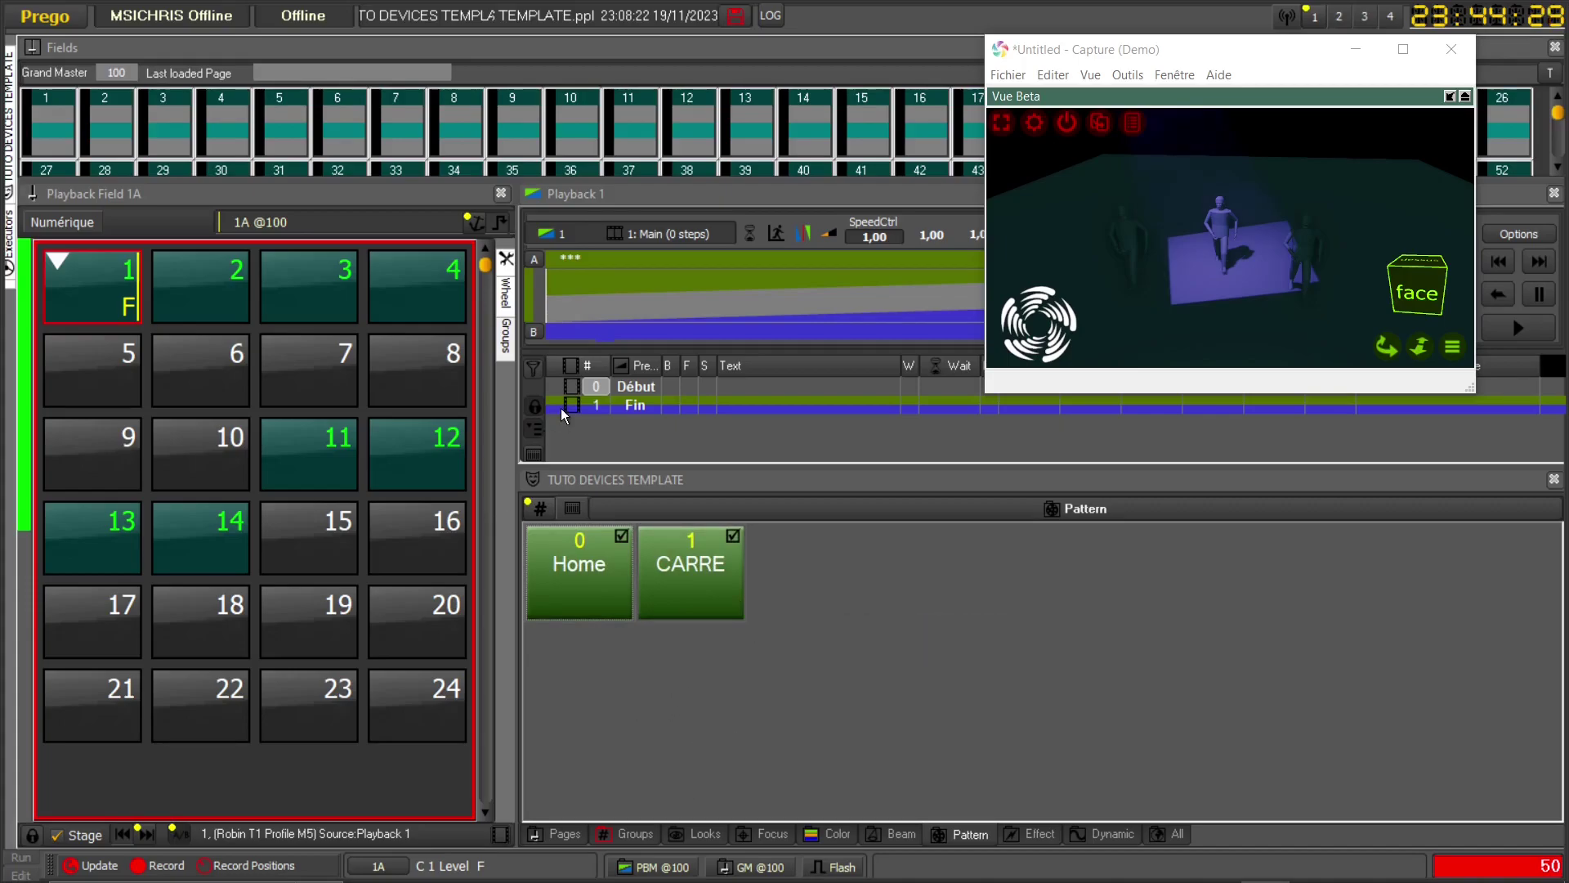
# - Return to the Color palettes and erase the image of palette 201
pyautogui.click(827, 833)
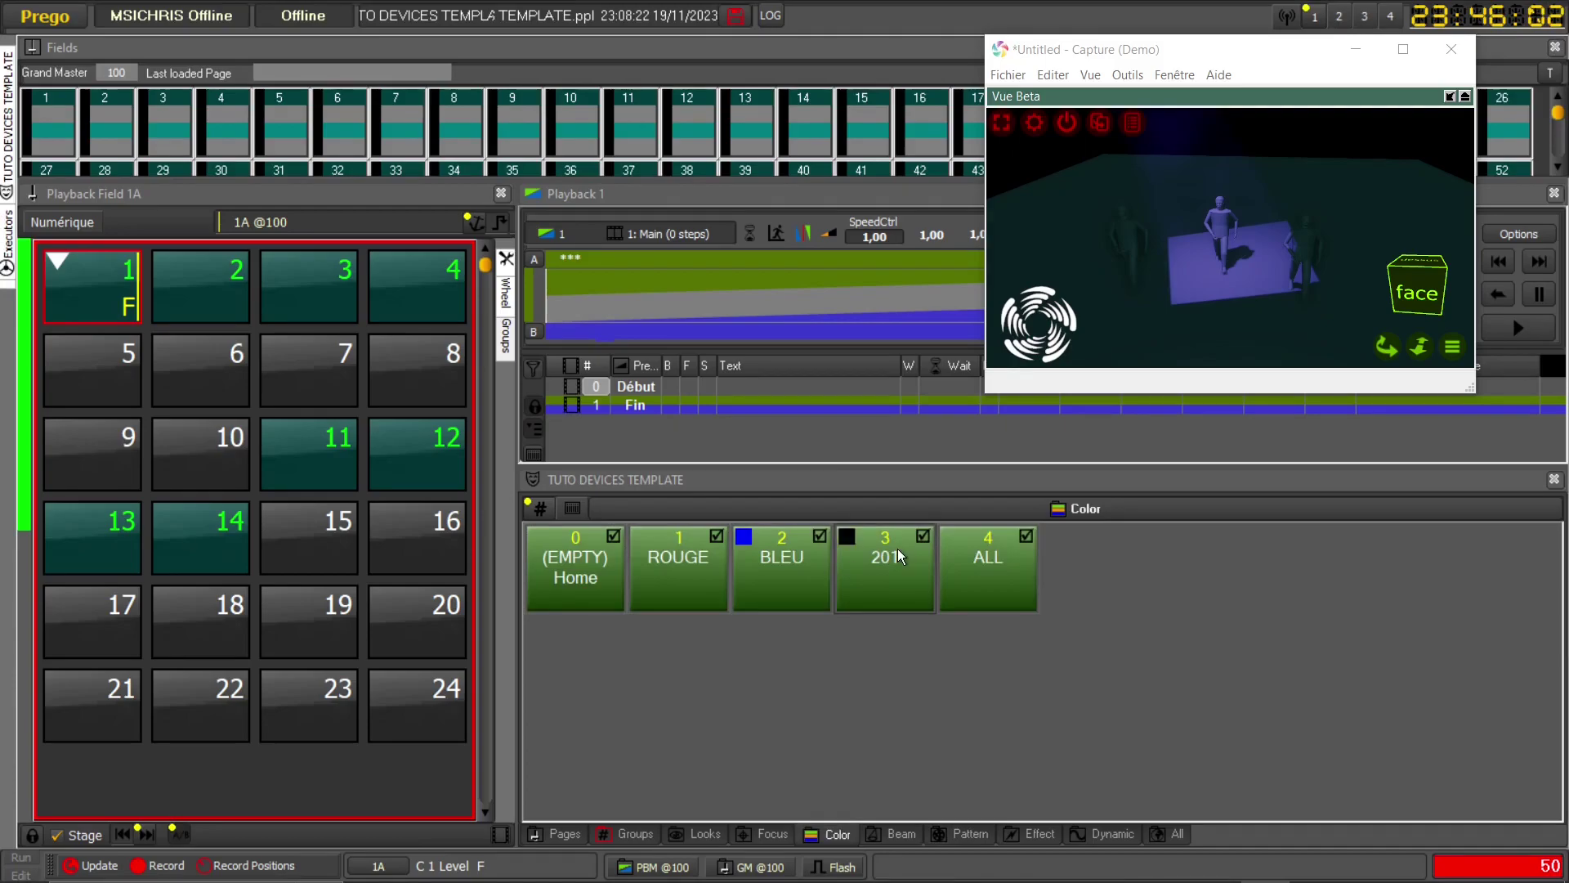
pyautogui.rightClick(847, 541)
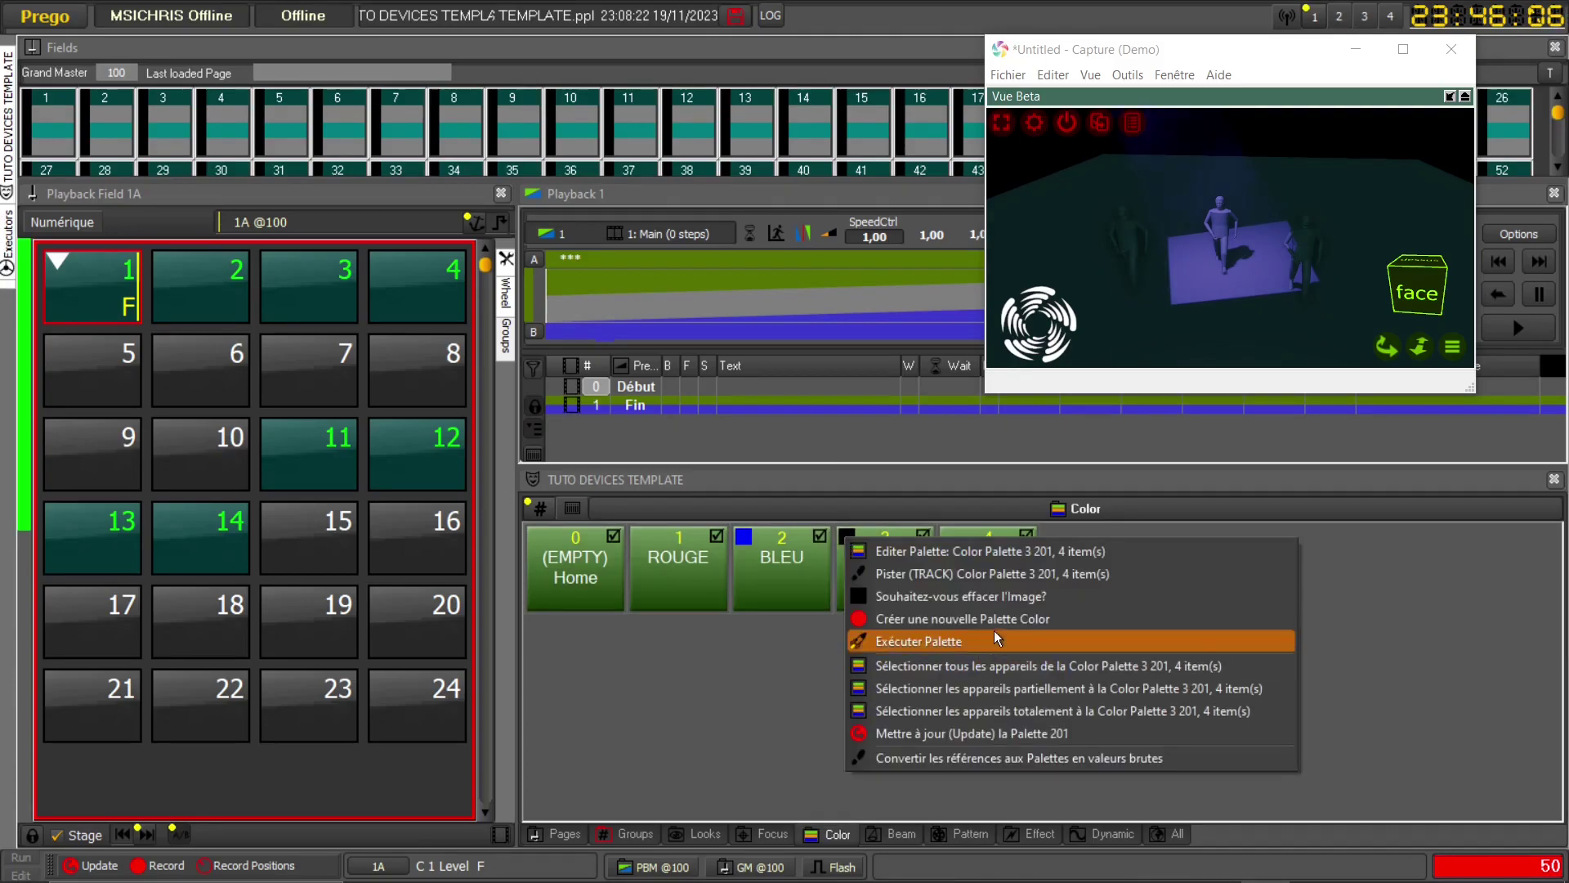
pyautogui.click(973, 596)
pyautogui.click(724, 478)
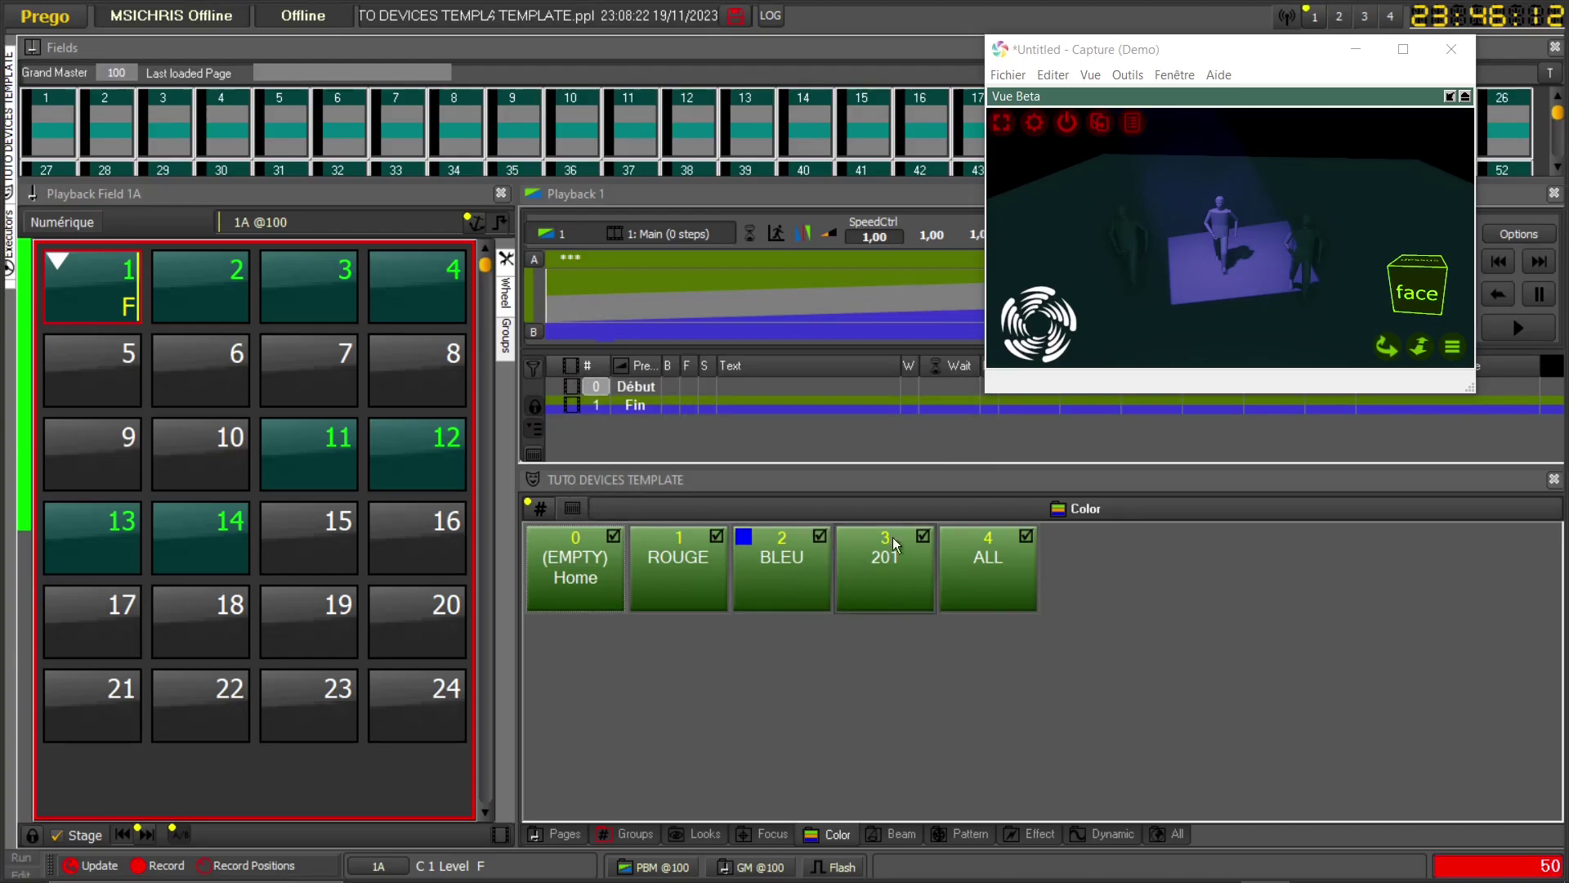
# - Display the All palettes and select channel 2 in the playback field
pyautogui.click(1170, 834)
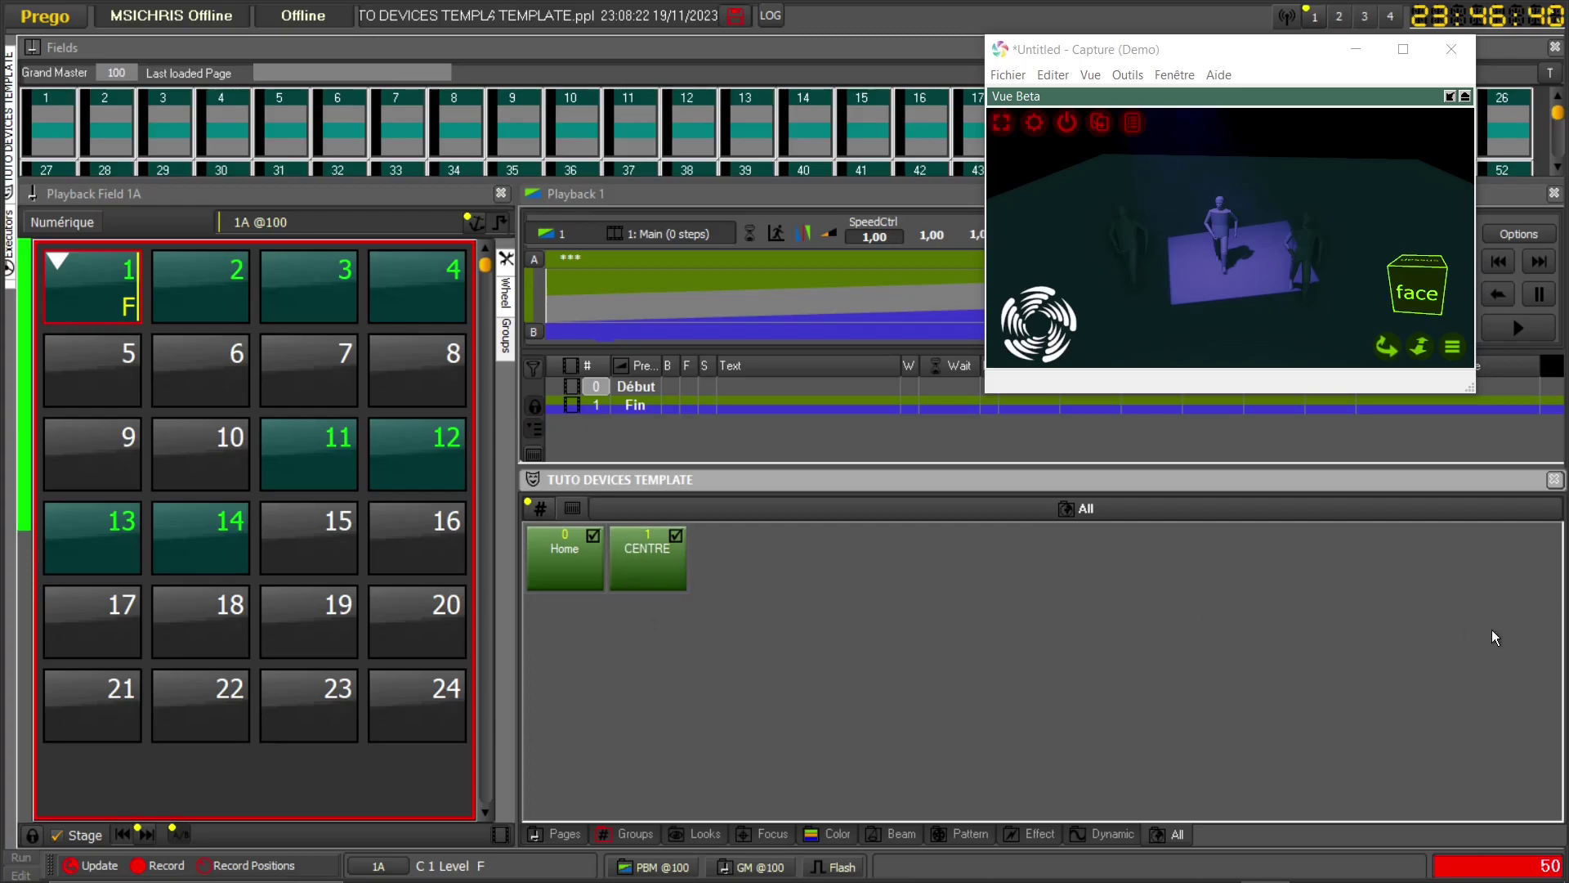
pyautogui.click(102, 283)
pyautogui.click(1177, 836)
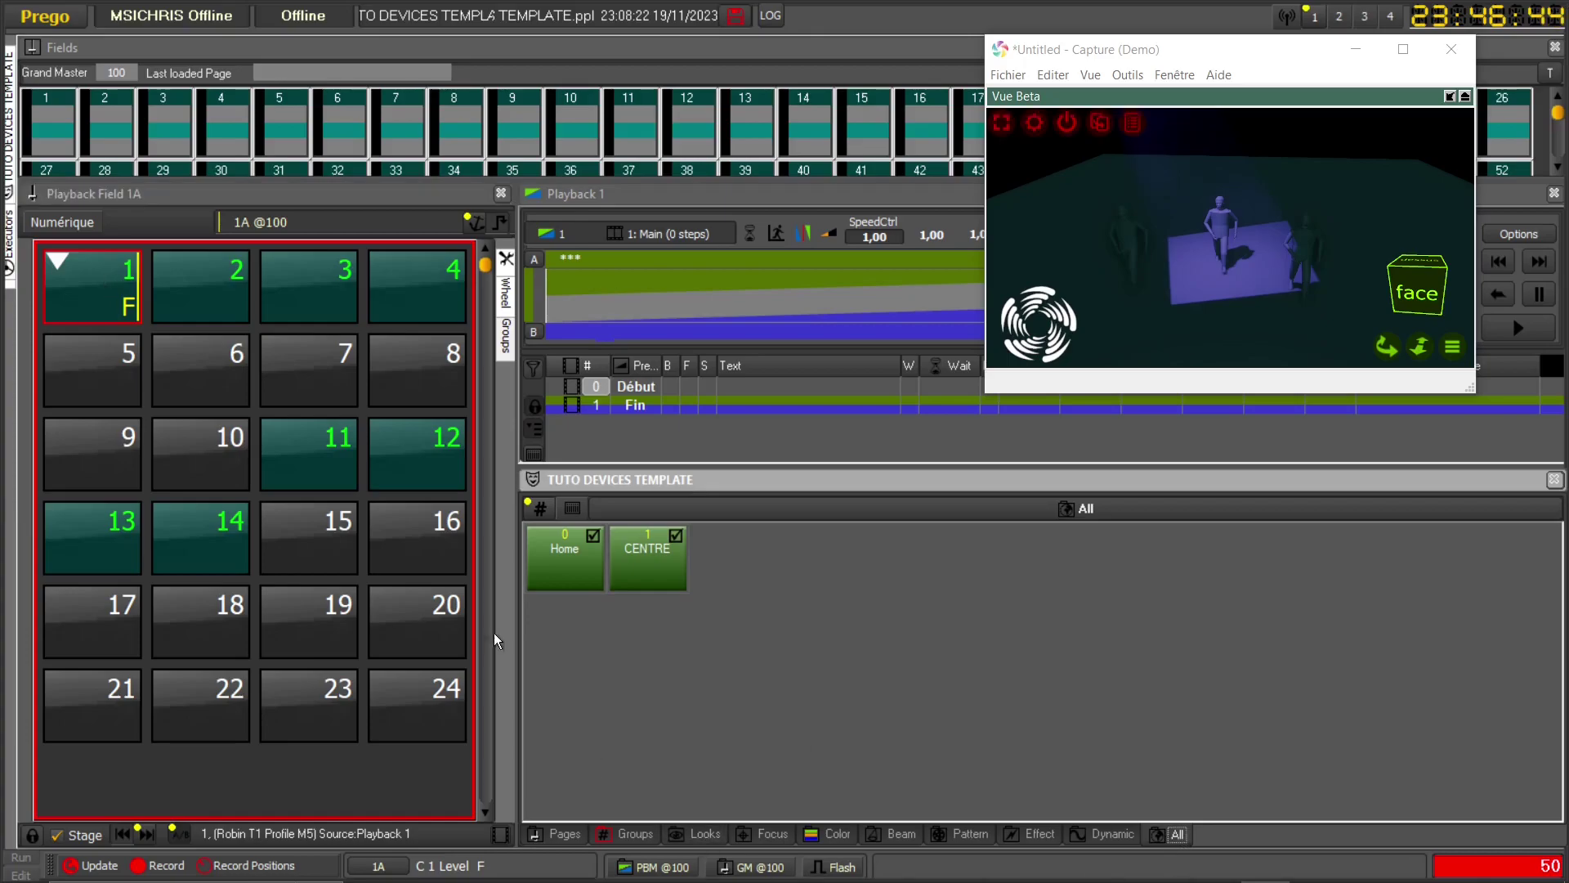
pyautogui.click(188, 291)
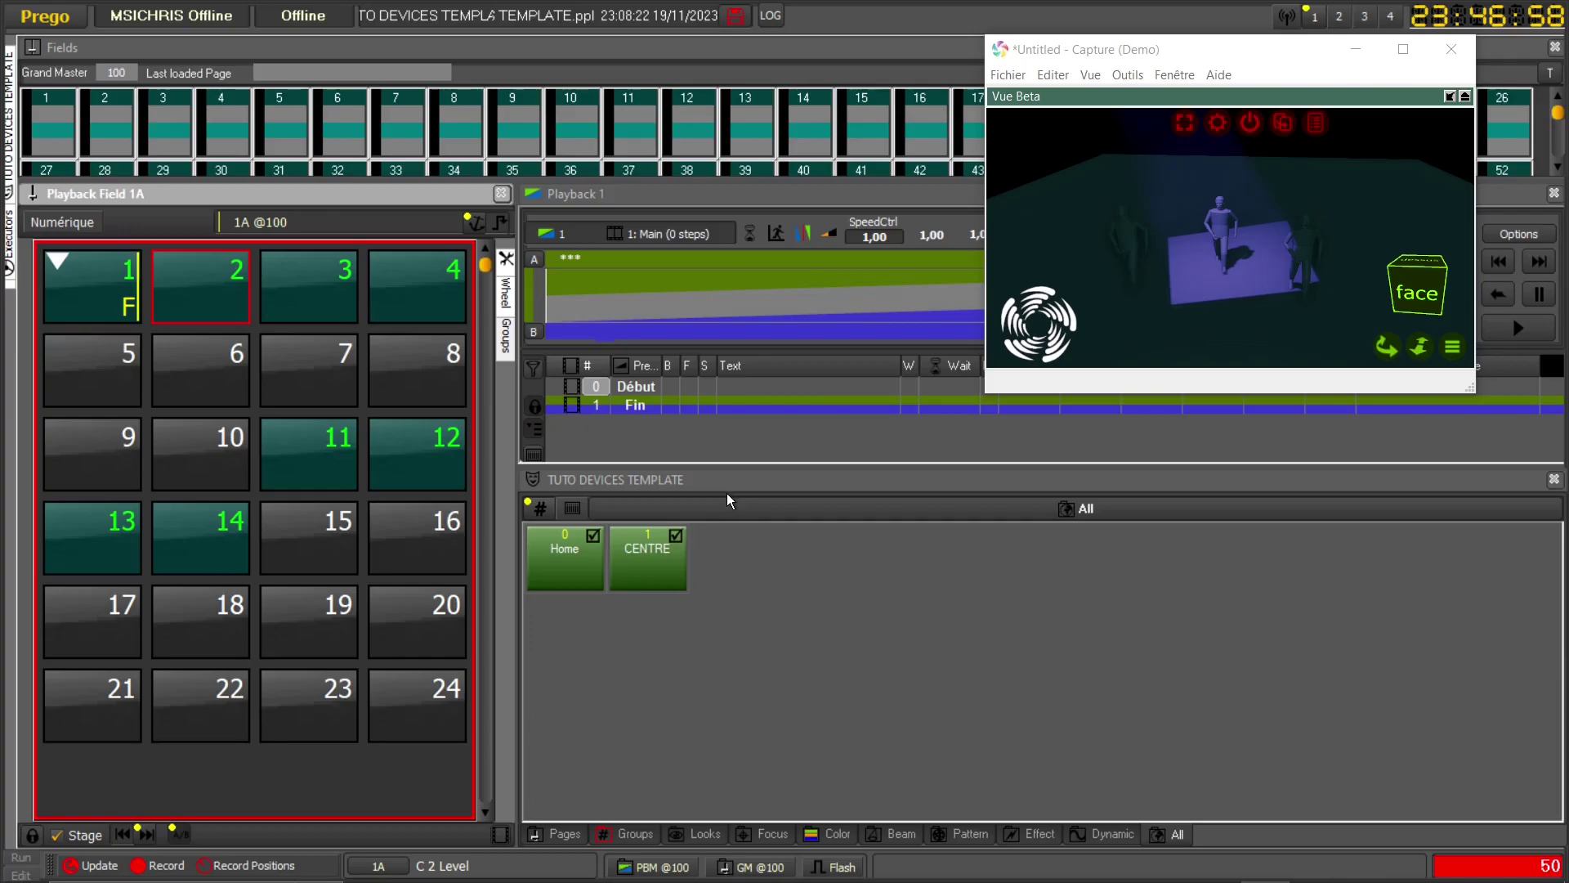
# - Move the Capture window down, clear of the Playback 1 controls and timings
pyautogui.click(804, 561)
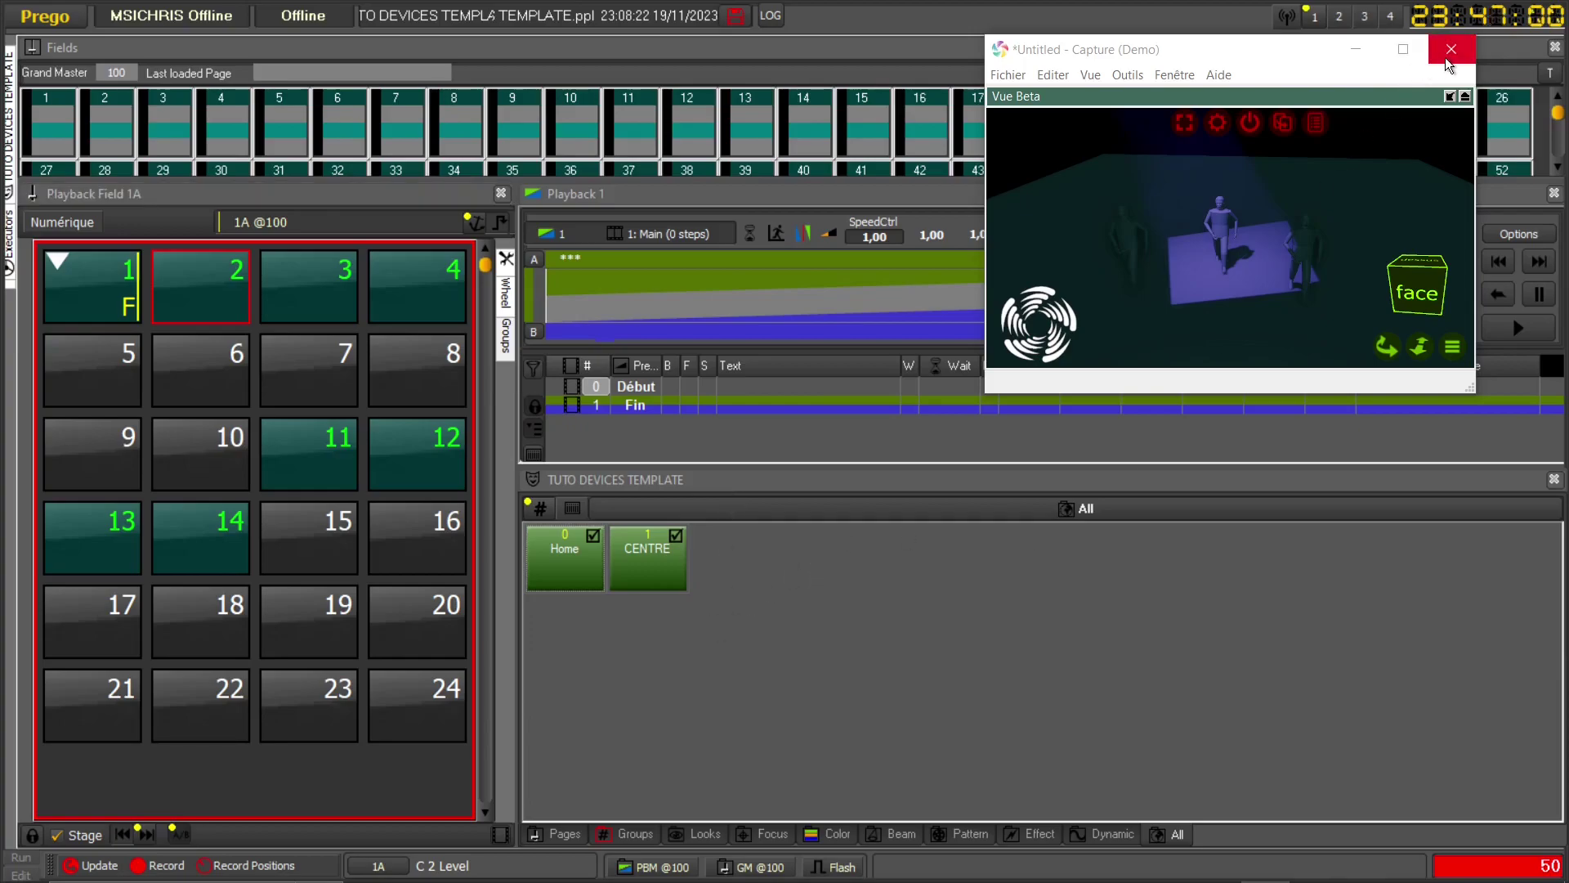
pyautogui.moveTo(1297, 61); pyautogui.dragTo(1208, 264)
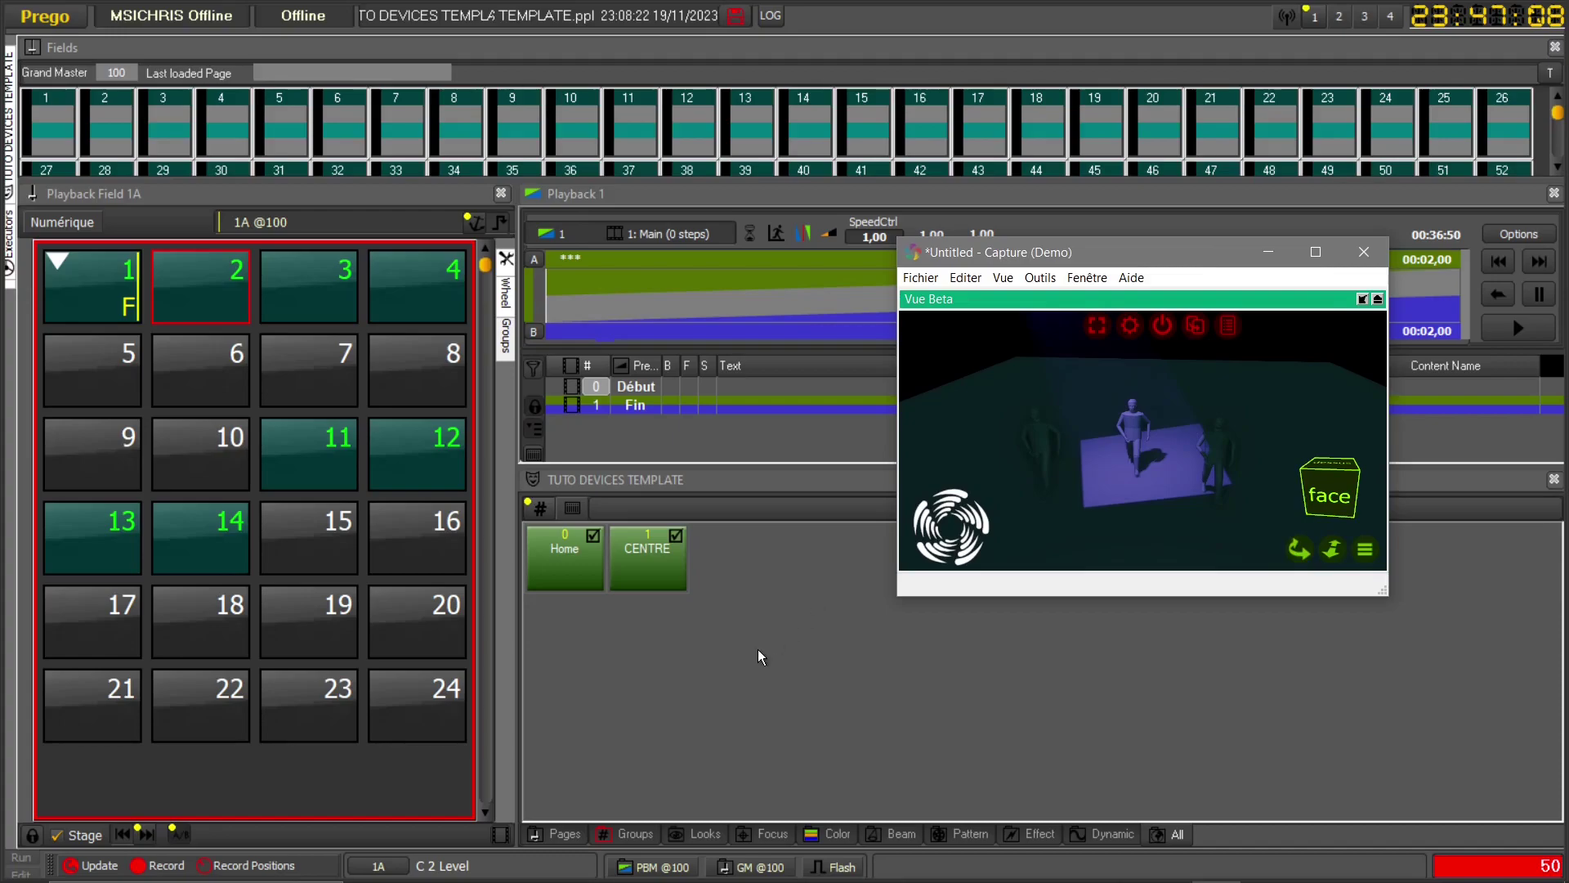
pyautogui.moveTo(1062, 261); pyautogui.dragTo(1079, 384)
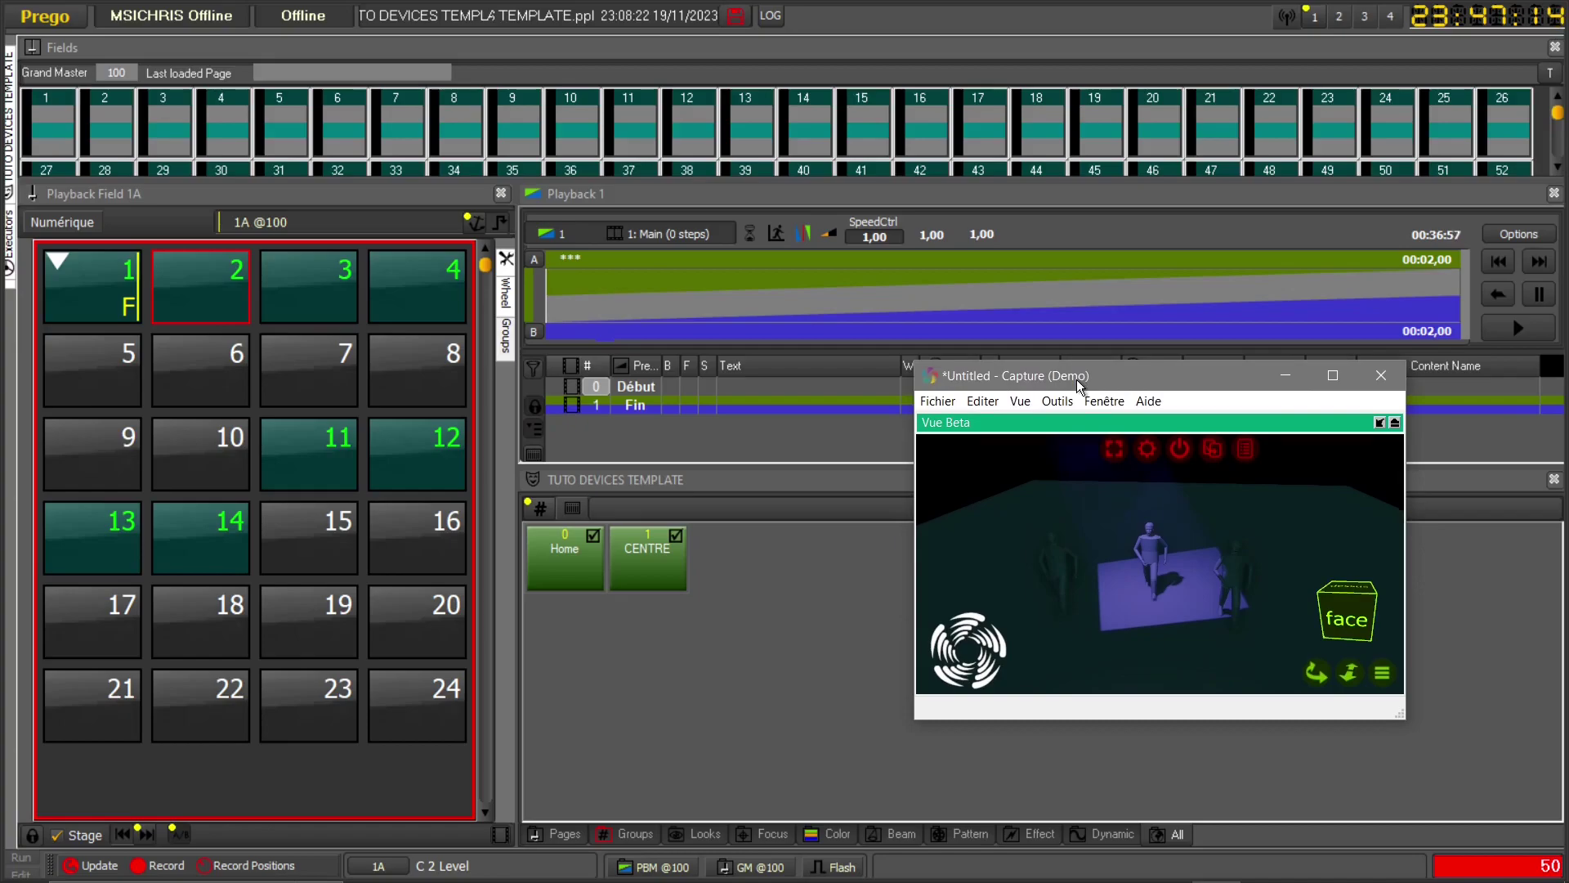